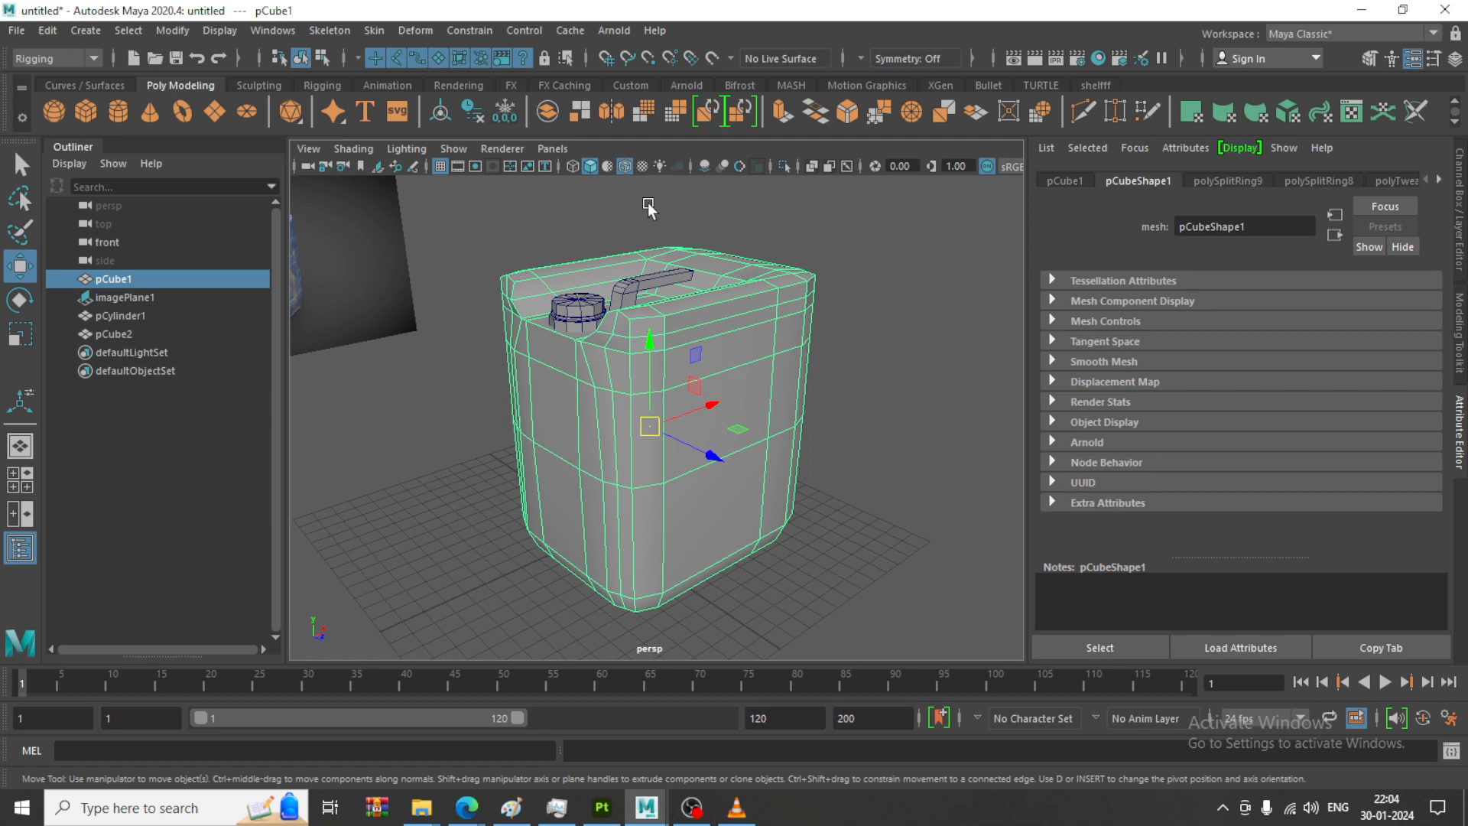
Examine the jerrycan's body, cap and handle from several angles before unwrapping
{"action": "scroll", "coordinate": [785, 518], "scroll_direction": "down", "scroll_amount": 4}
{"action": "left_click_drag", "start_coordinate": [774, 459], "coordinate": [724, 430], "text": "alt"}
{"action": "scroll", "coordinate": [719, 431], "scroll_direction": "up", "scroll_amount": 6}
{"action": "scroll", "coordinate": [722, 428], "scroll_direction": "down", "scroll_amount": 5}
{"action": "scroll", "coordinate": [708, 406], "scroll_direction": "up", "scroll_amount": 4}
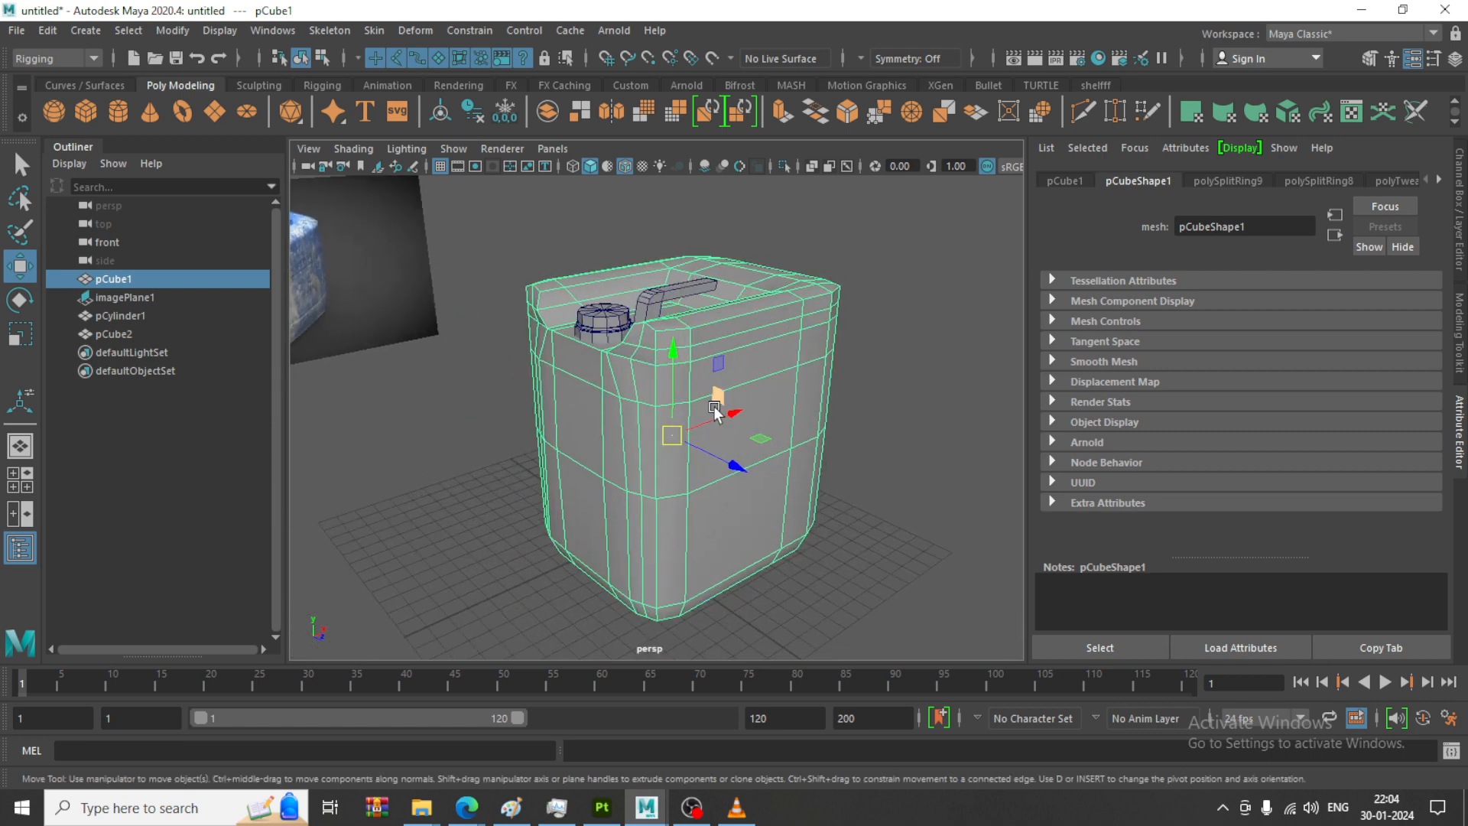
{"action": "left_click_drag", "start_coordinate": [734, 448], "coordinate": [697, 479], "text": "alt"}
{"action": "scroll", "coordinate": [670, 409], "scroll_direction": "up", "scroll_amount": 5}
{"action": "scroll", "coordinate": [694, 467], "scroll_direction": "down", "scroll_amount": 5}
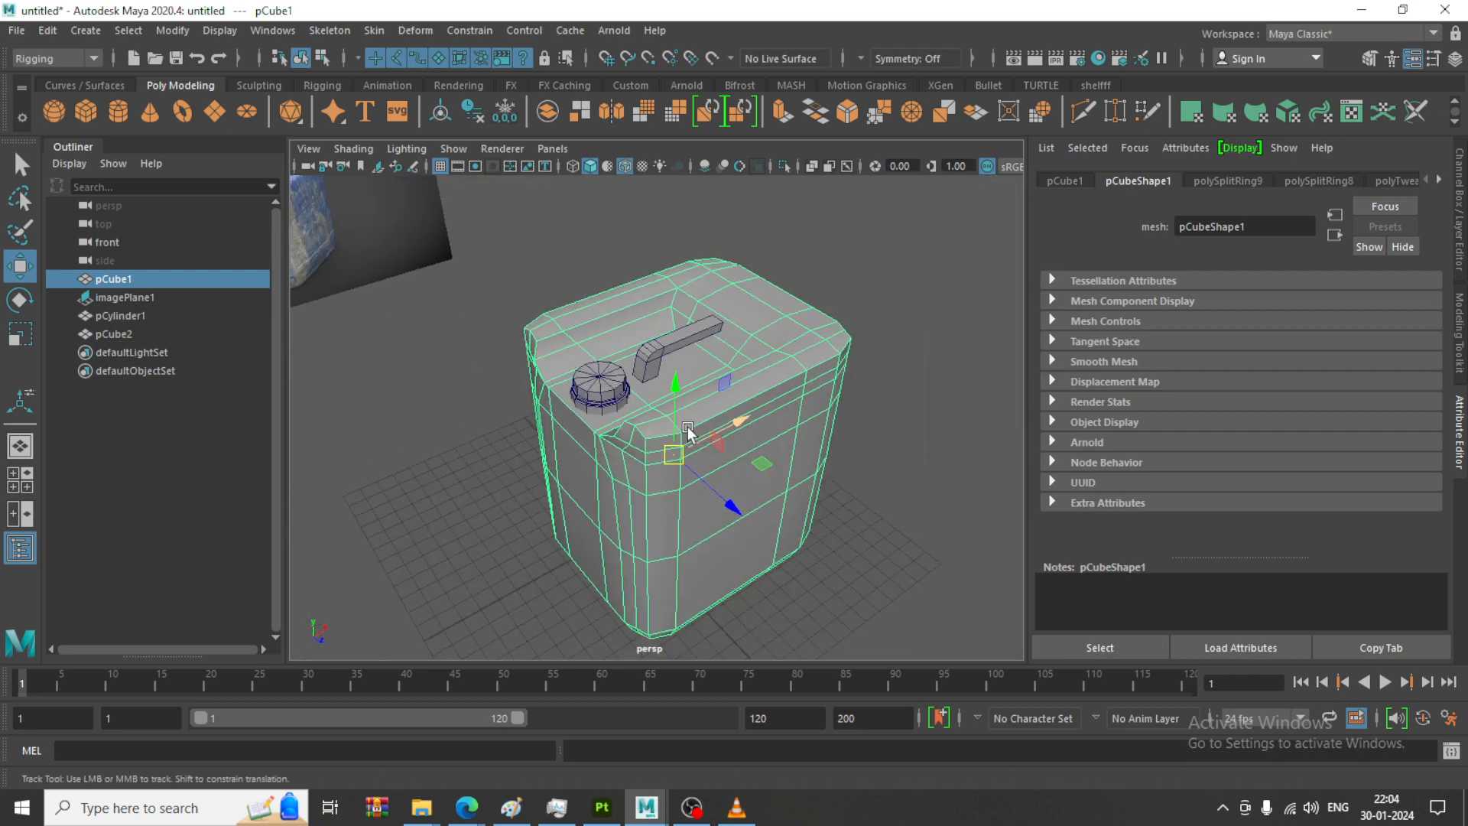
{"action": "left_click_drag", "start_coordinate": [688, 429], "coordinate": [603, 304], "text": "alt"}
{"action": "scroll", "coordinate": [623, 325], "scroll_direction": "up", "scroll_amount": 3}
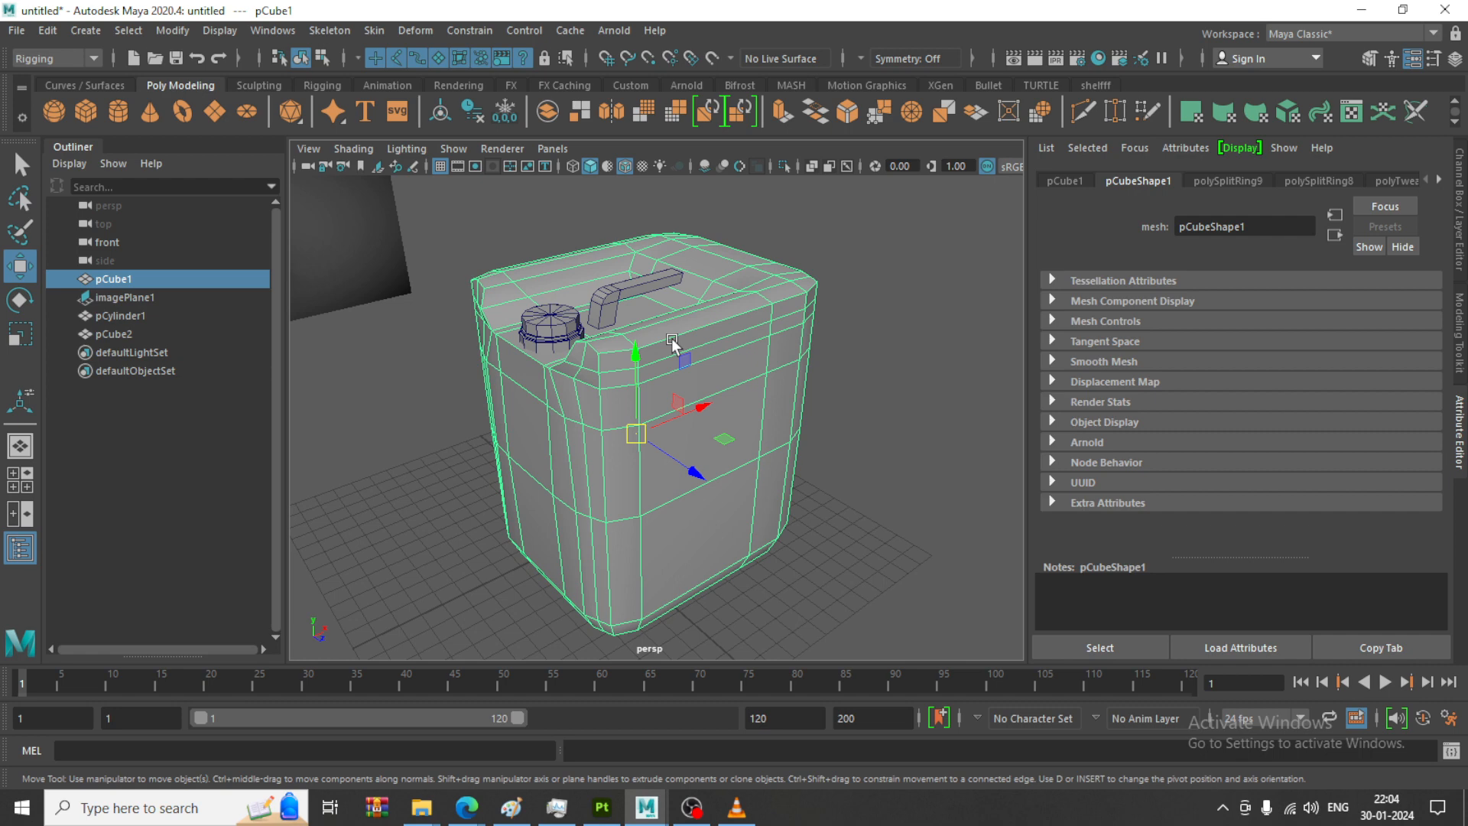
Switch to the Modeling menu set and apply an Automatic UV projection to the jerrycan body
{"action": "left_click", "coordinate": [63, 58]}
{"action": "left_click", "coordinate": [55, 84]}
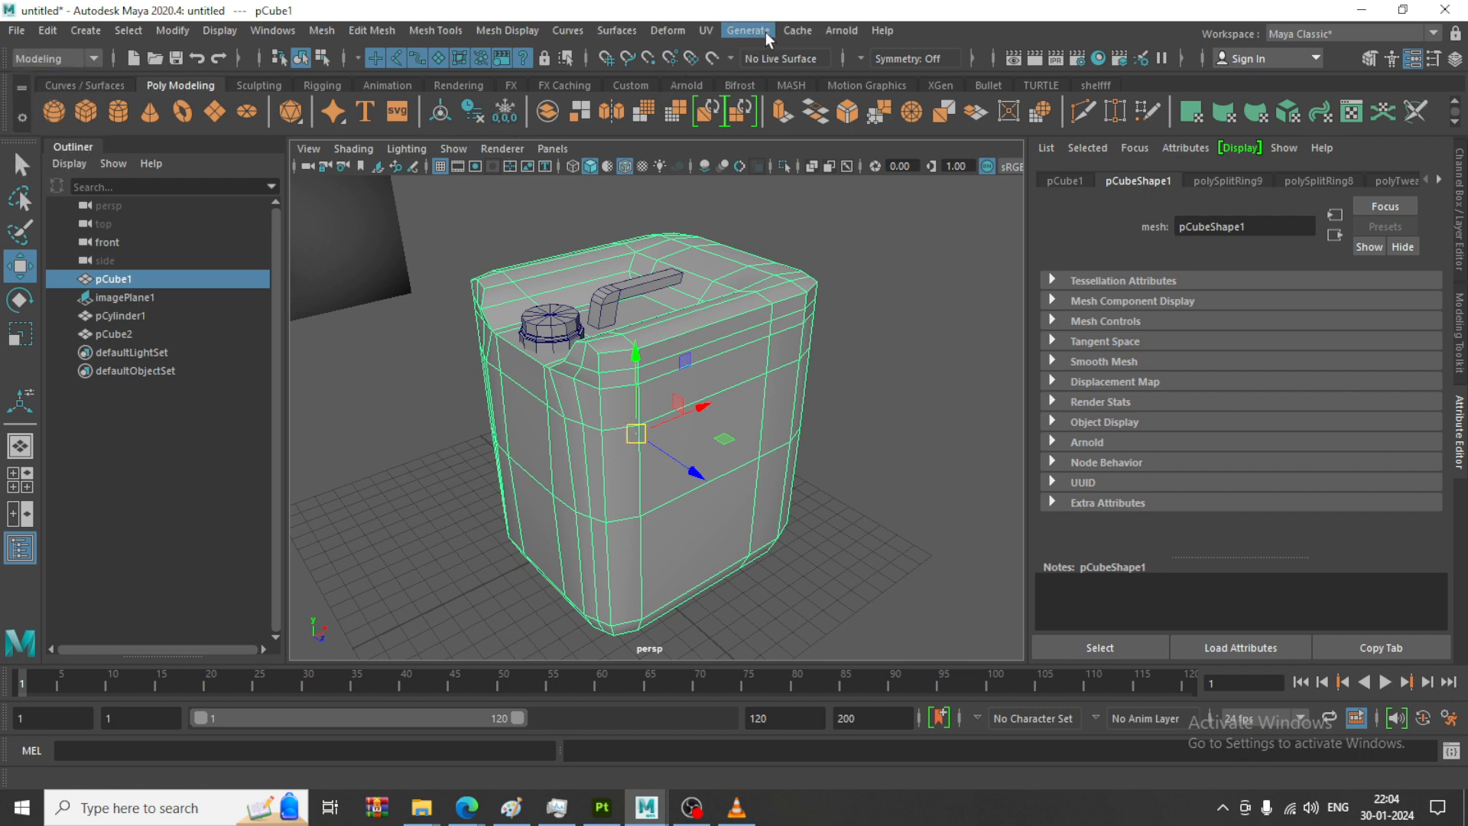
{"action": "left_click", "coordinate": [707, 30]}
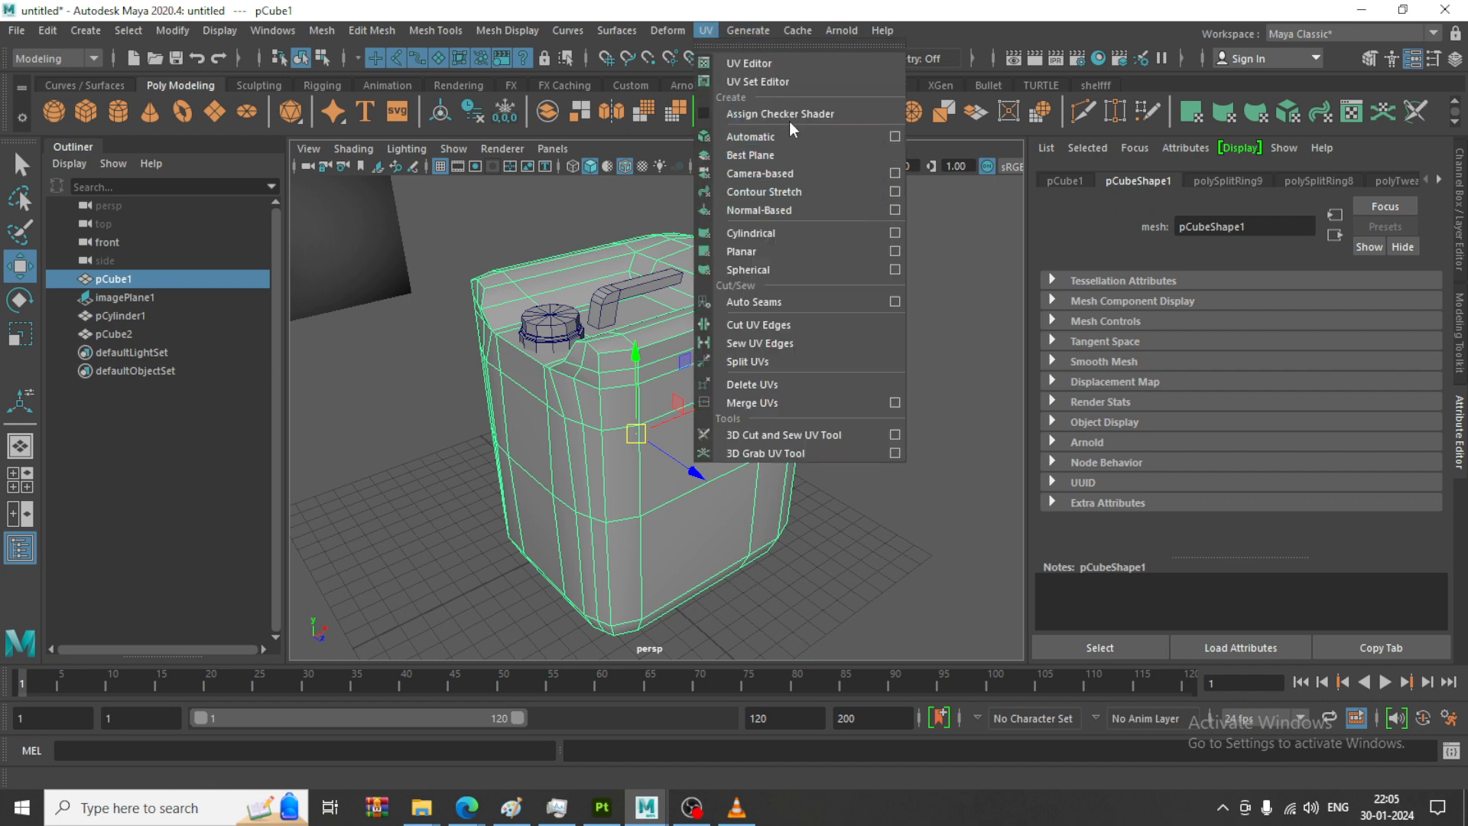
{"action": "left_click", "coordinate": [786, 137]}
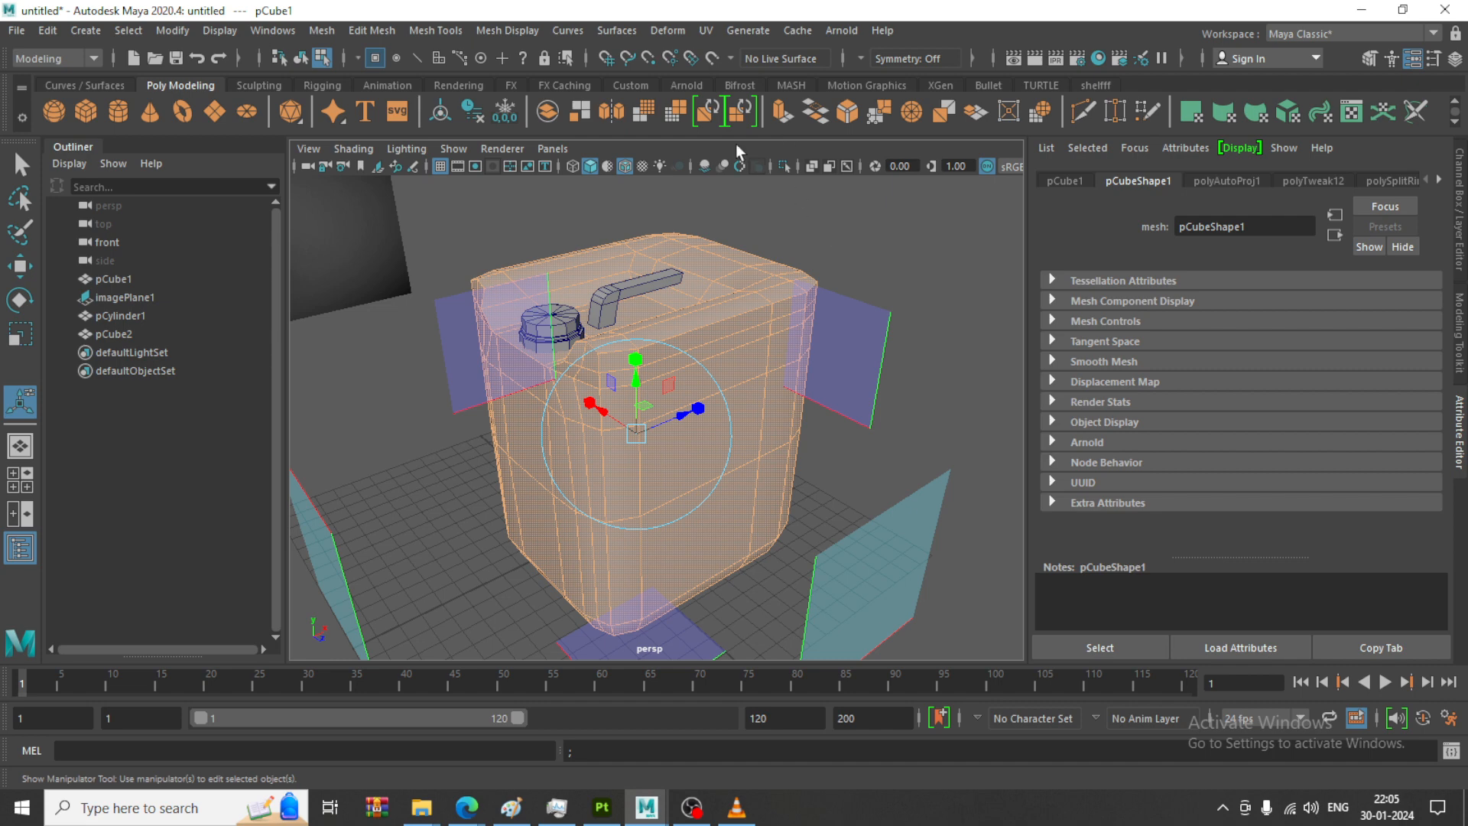
Select all of the body's UV shells in the UV Editor and arrange them with Layout
{"action": "left_click", "coordinate": [705, 30]}
{"action": "left_click", "coordinate": [743, 61]}
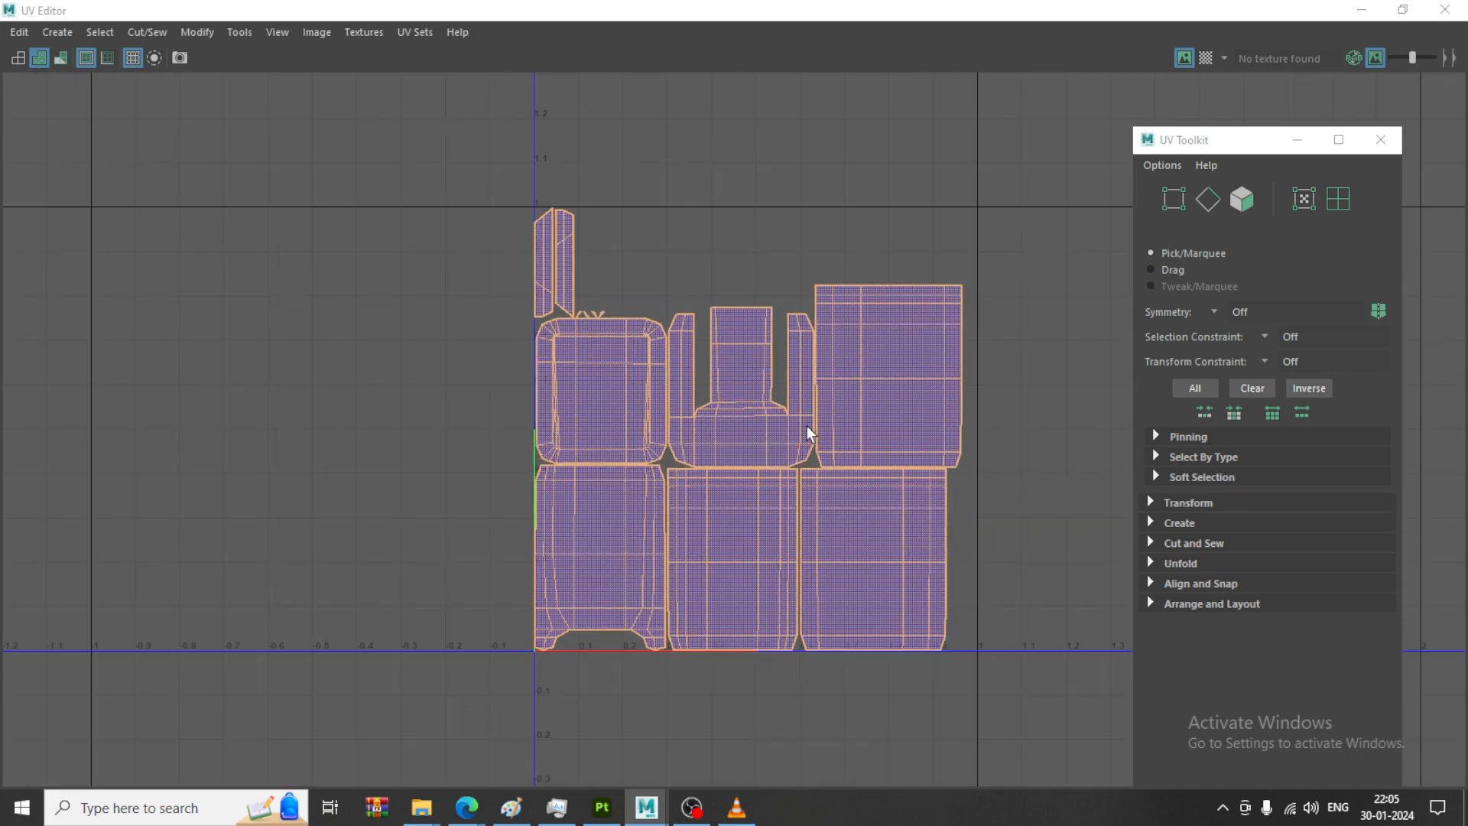
{"action": "scroll", "coordinate": [806, 425], "scroll_direction": "down", "scroll_amount": 5}
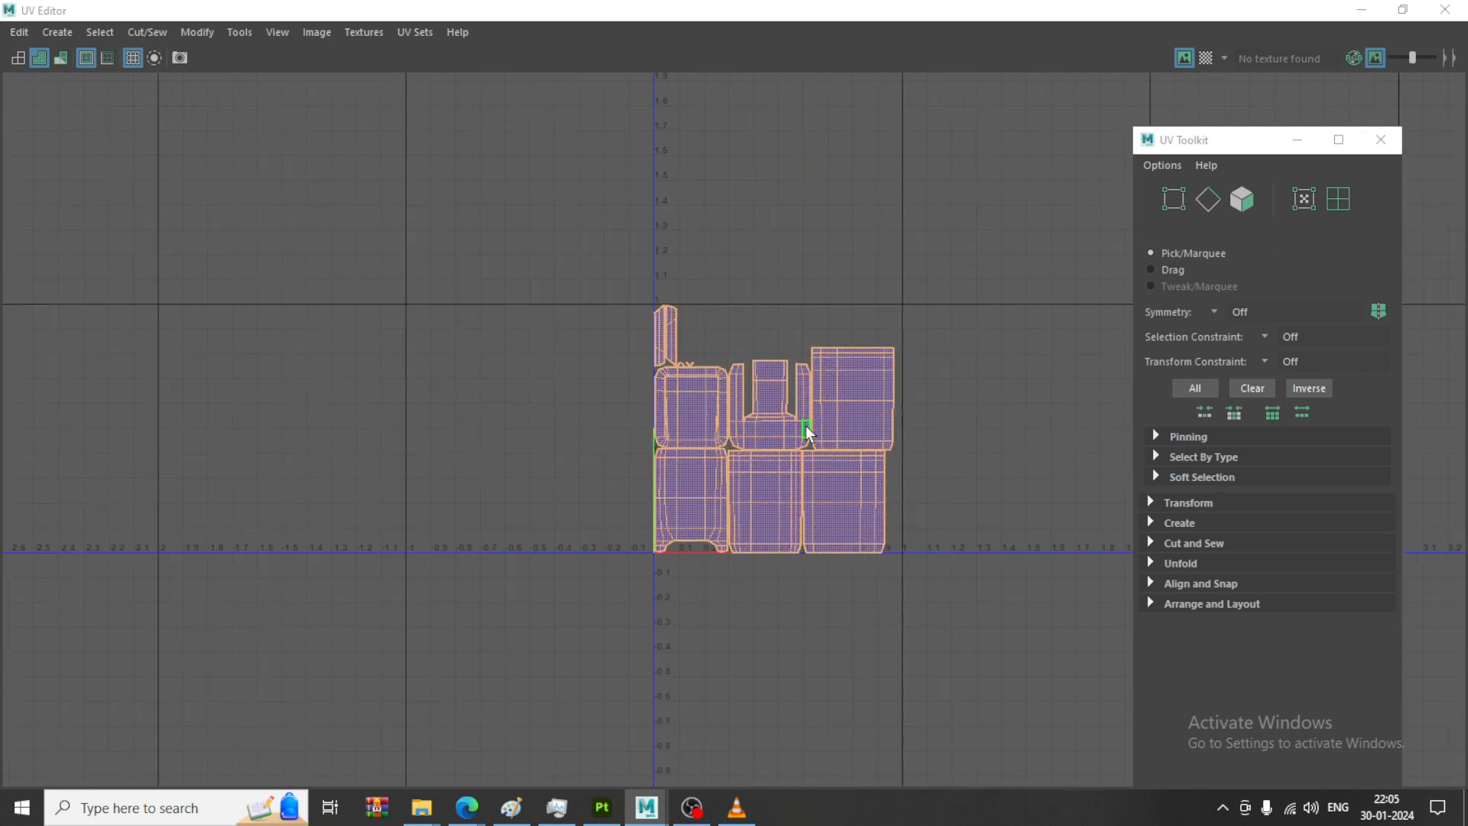
{"action": "scroll", "coordinate": [805, 425], "scroll_direction": "up", "scroll_amount": 3}
{"action": "left_click", "coordinate": [882, 338]}
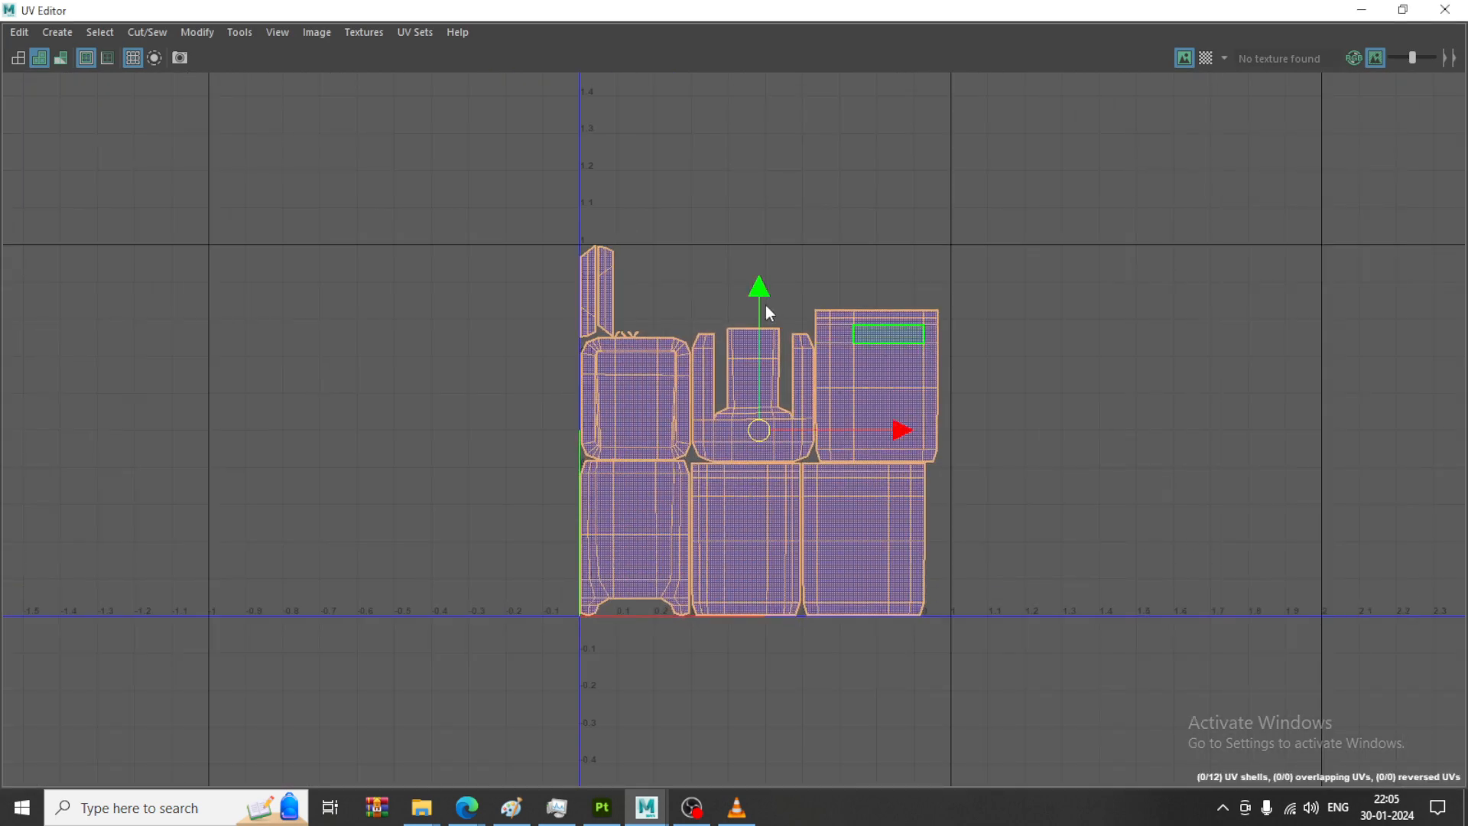
{"action": "right_click_drag", "start_coordinate": [882, 338], "coordinate": [764, 305]}
{"action": "left_click_drag", "start_coordinate": [517, 185], "coordinate": [1144, 751]}
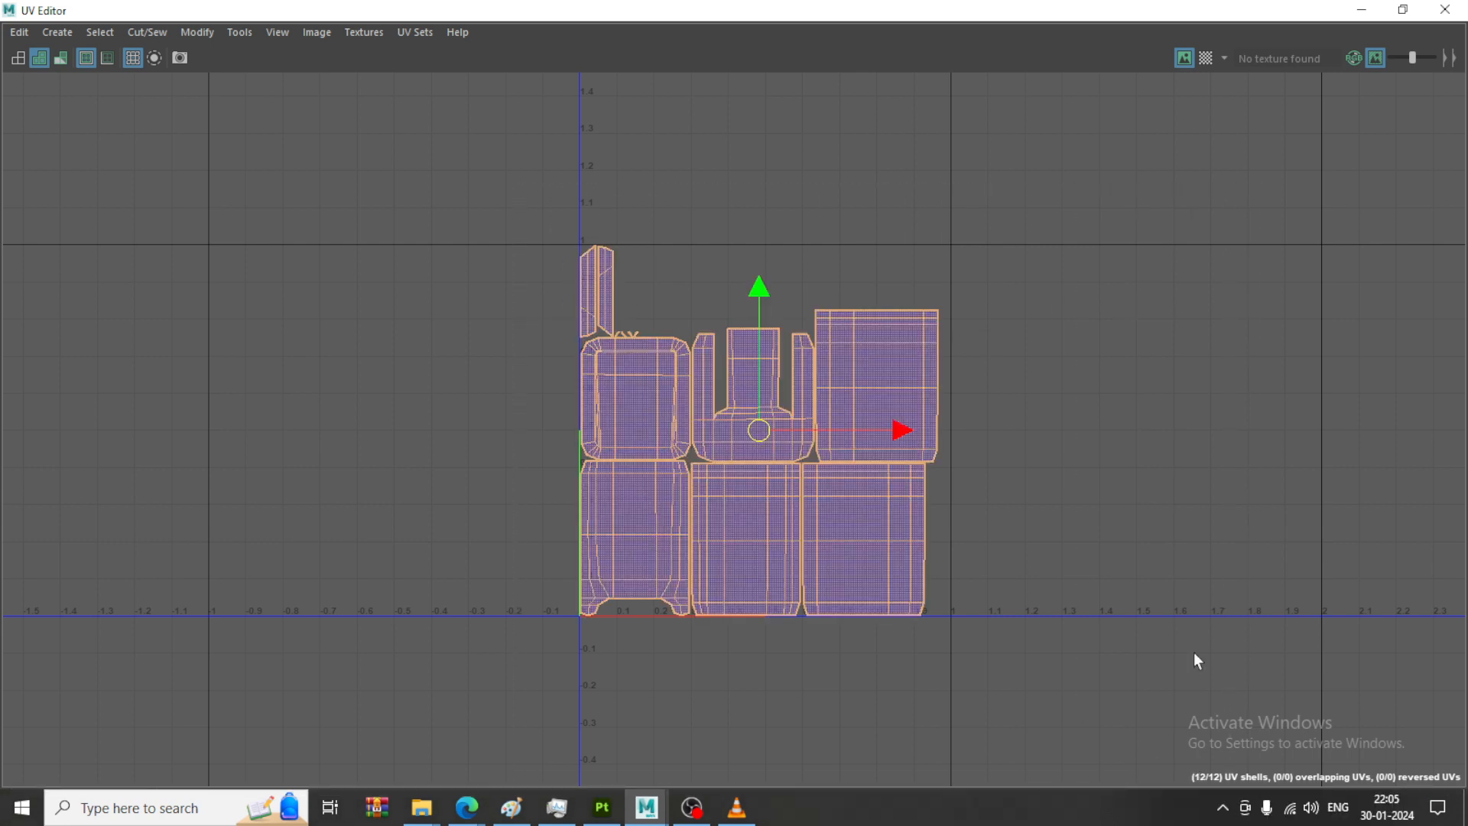
{"action": "left_click", "coordinate": [212, 33]}
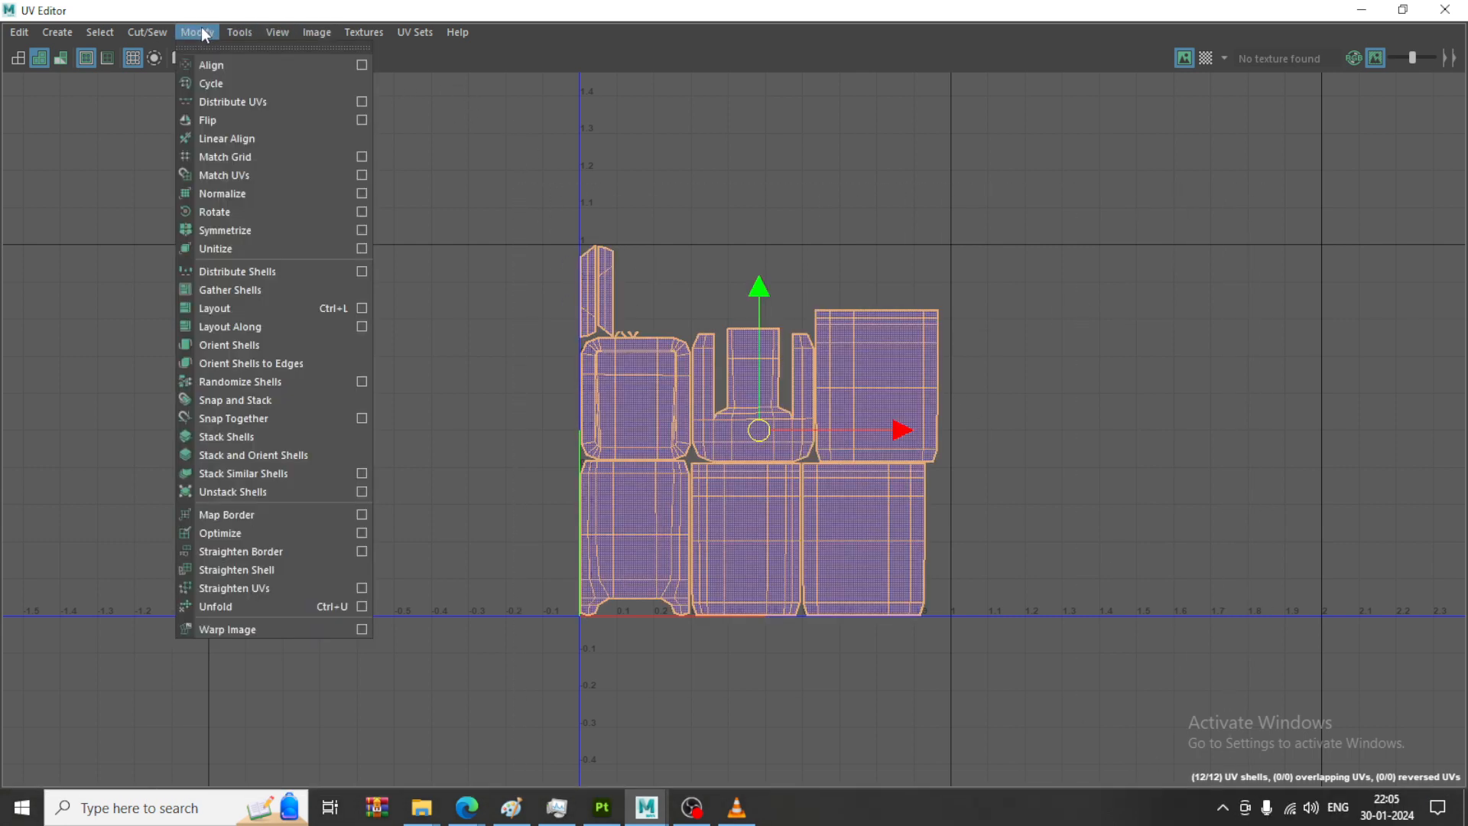
{"action": "left_click", "coordinate": [301, 314]}
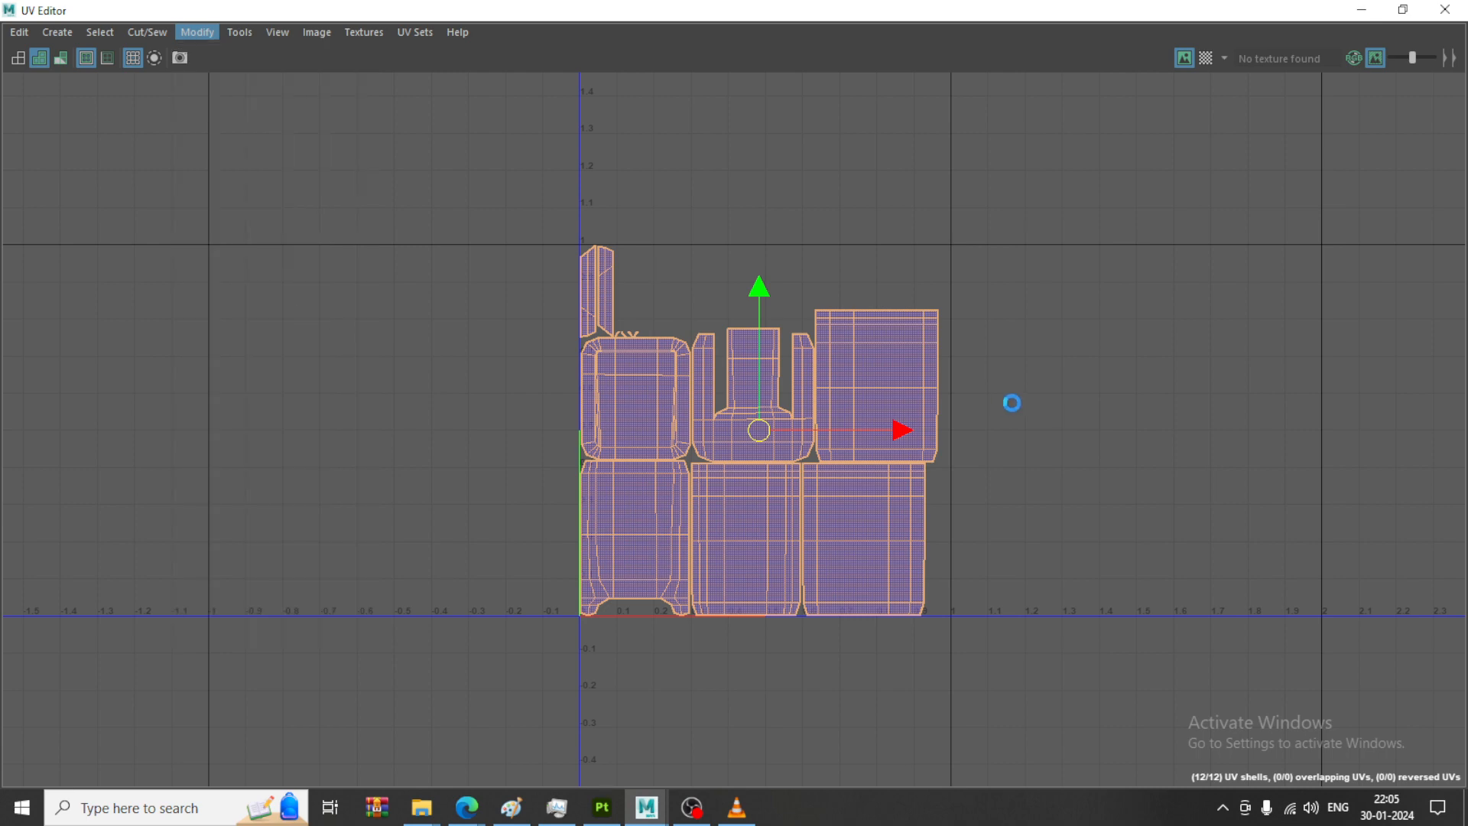
{"action": "left_click", "coordinate": [1369, 17]}
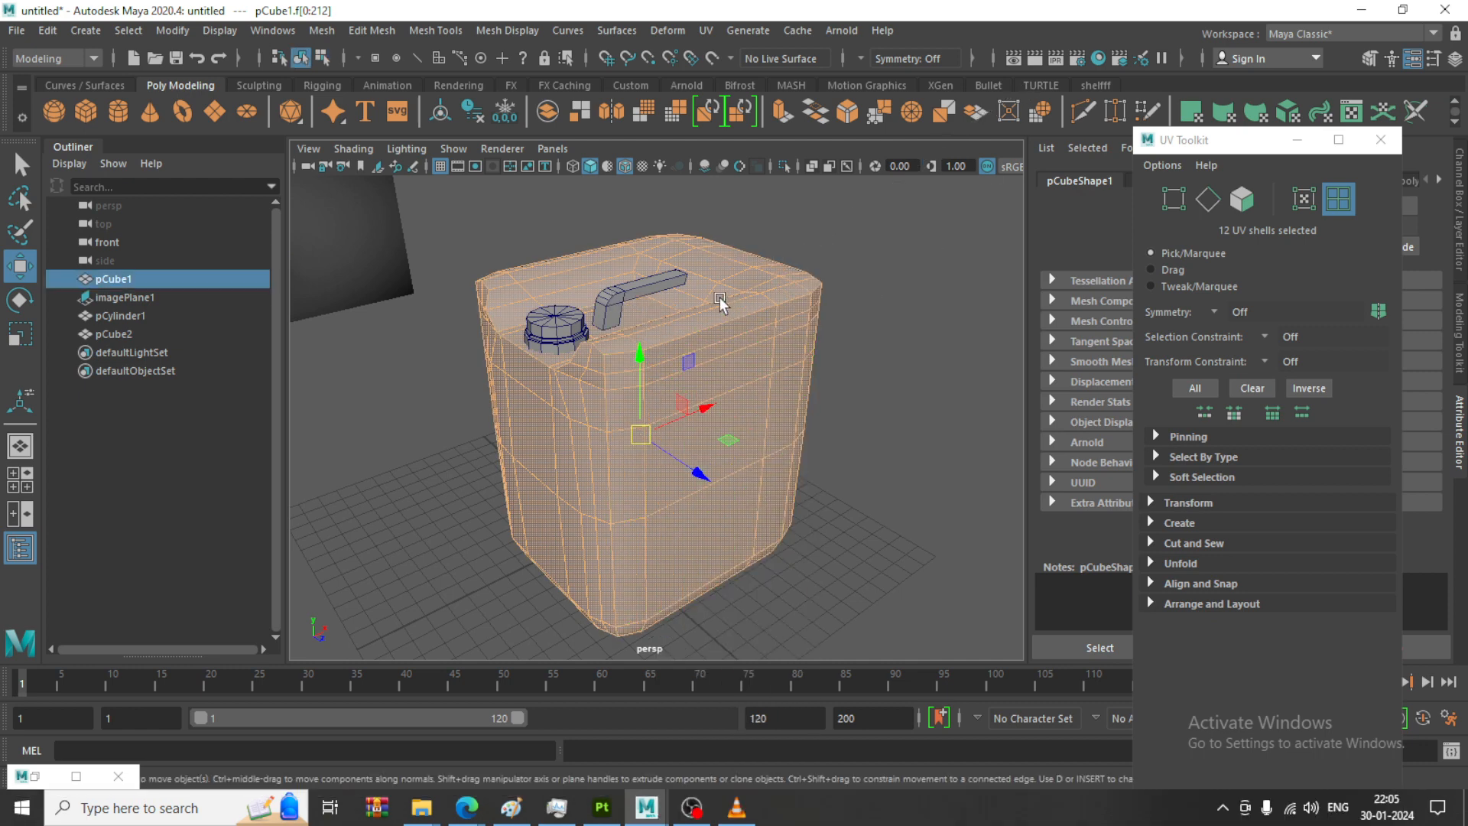
Return the jerrycan body to object mode and assign a new Lambert material to it
{"action": "key", "text": "F8"}
{"action": "right_click_drag", "start_coordinate": [743, 287], "coordinate": [781, 768]}
{"action": "right_click_drag", "start_coordinate": [708, 346], "coordinate": [737, 771]}
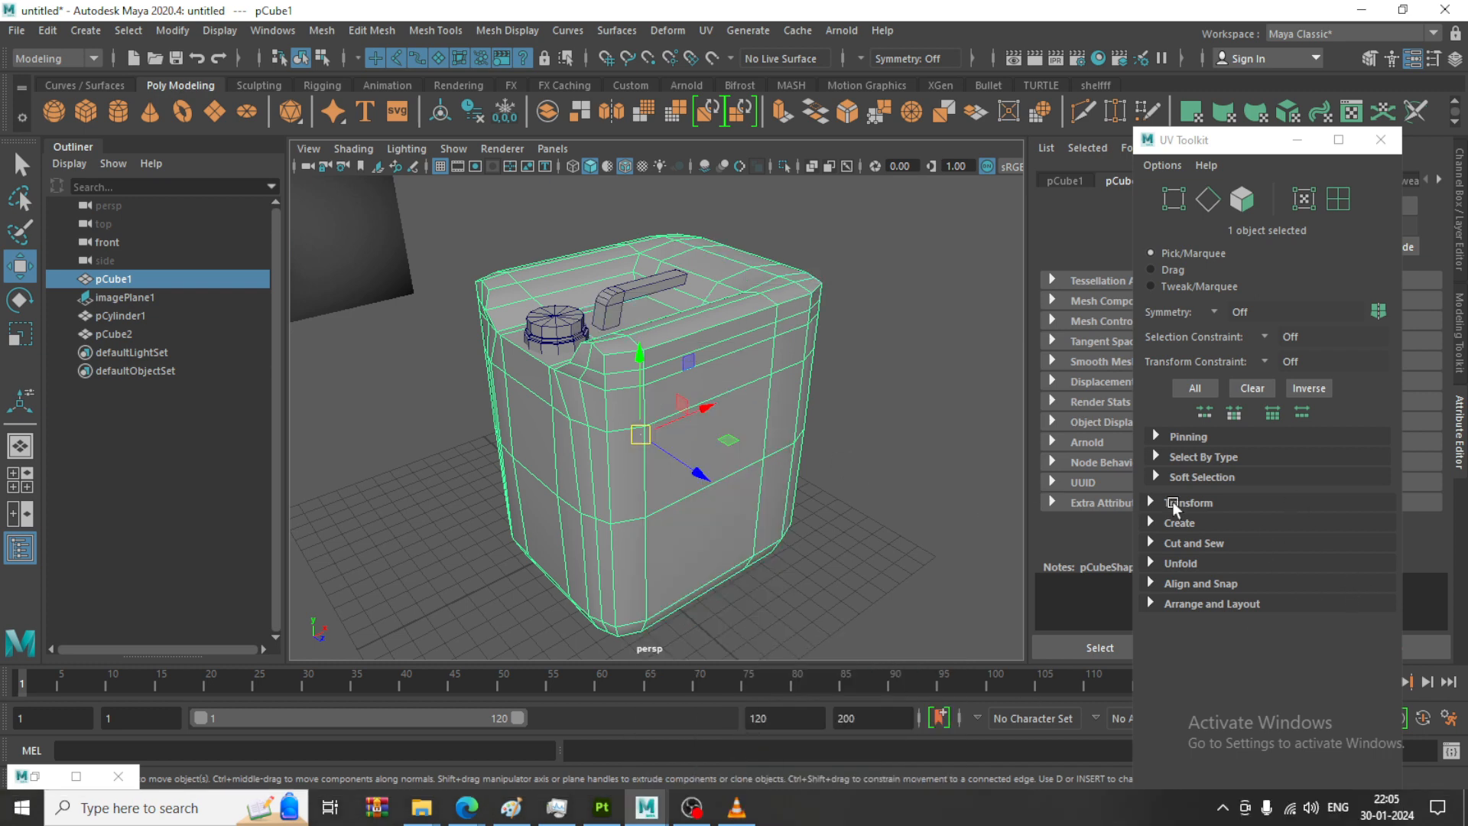
{"action": "left_click", "coordinate": [630, 404]}
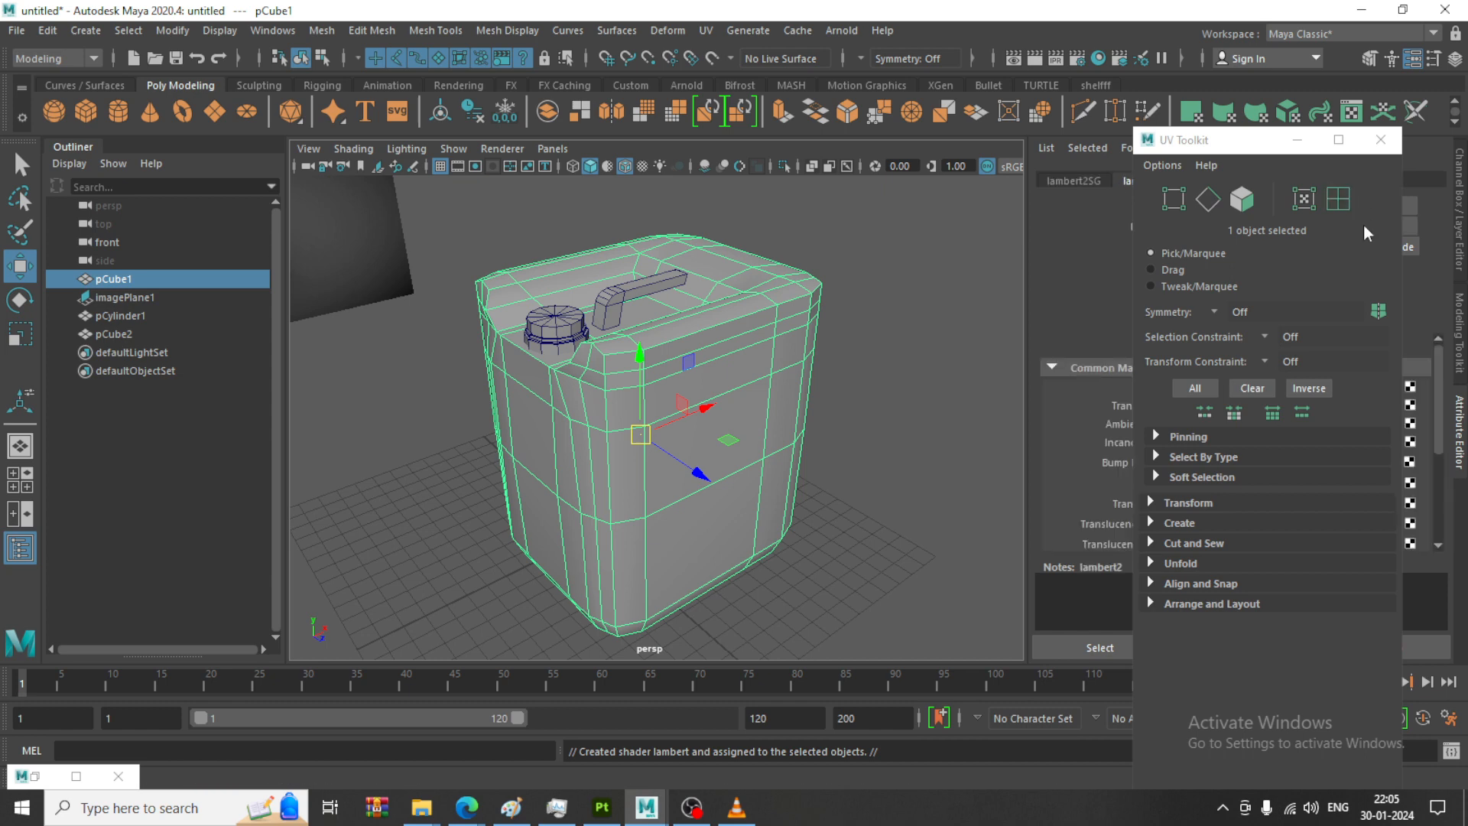
{"action": "left_click", "coordinate": [1299, 141]}
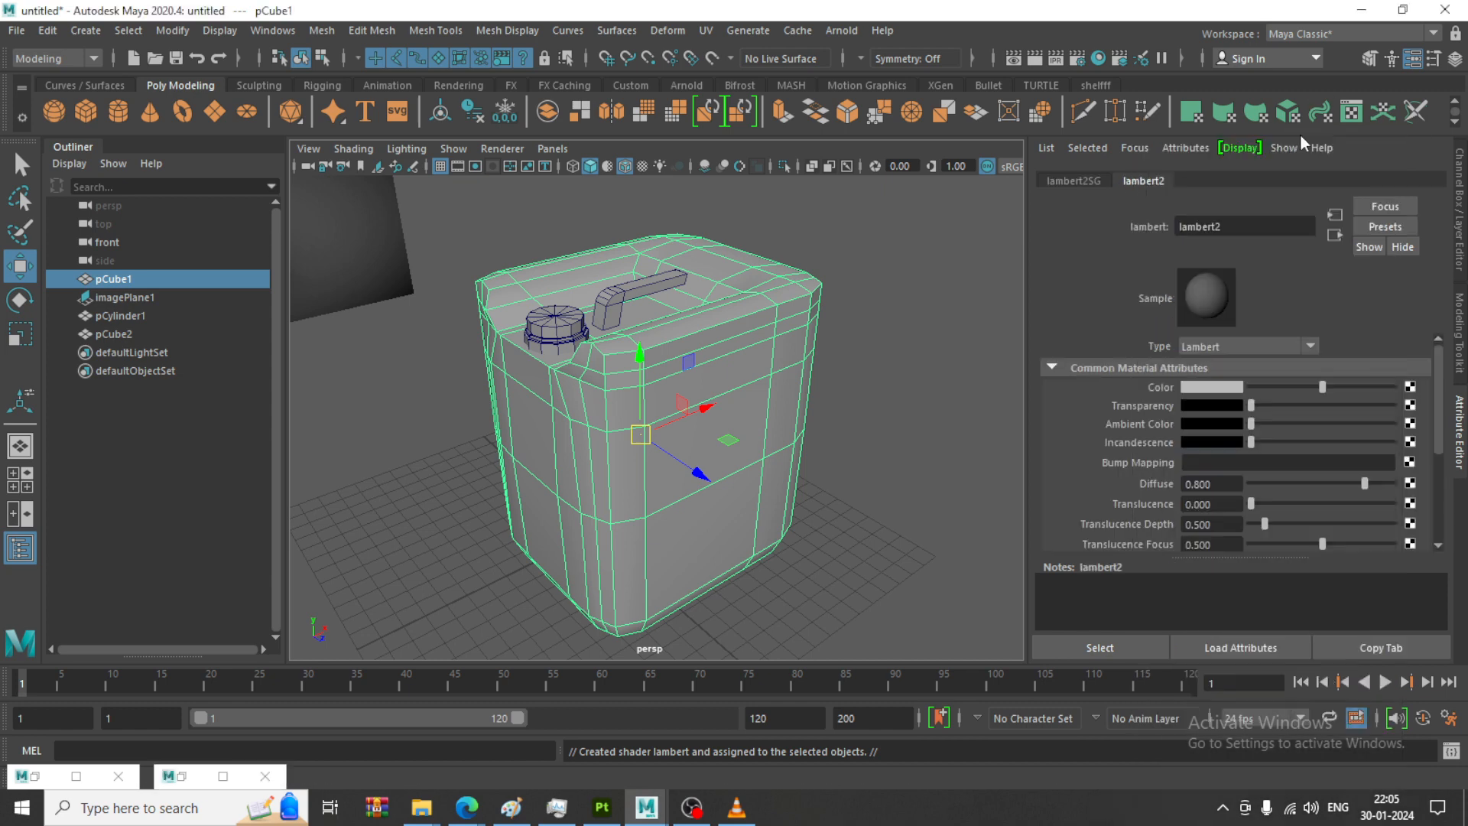
Set the body material's colour to pale pink (H 360, S 0.235, V 0.578) and rename the material Can
{"action": "left_click", "coordinate": [1222, 392]}
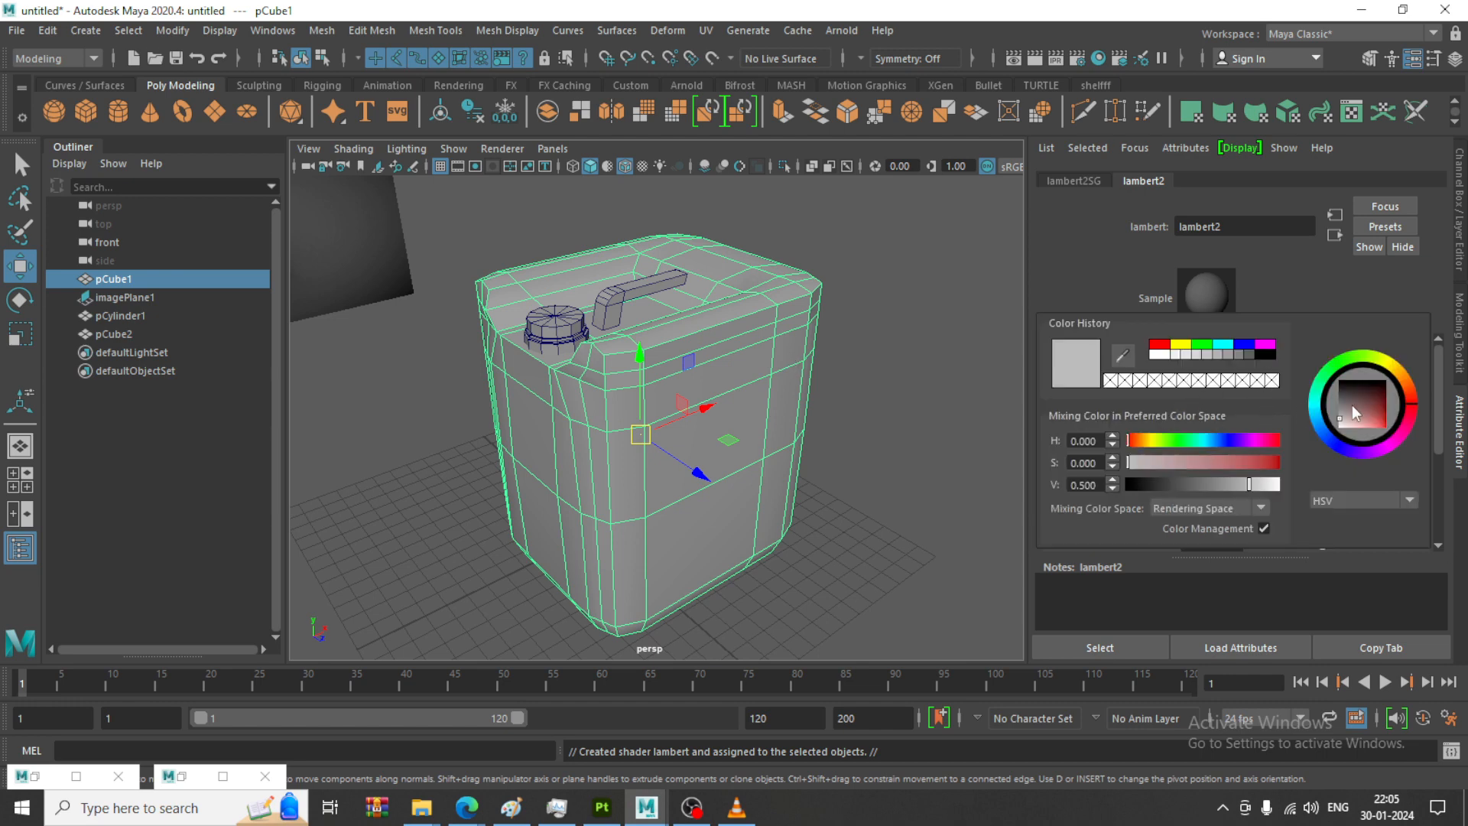
{"action": "mouse_move", "coordinate": [1352, 406]}
{"action": "left_mouse_down"}
{"action": "mouse_move", "coordinate": [1356, 430]}
{"action": "mouse_move", "coordinate": [1350, 419]}
{"action": "left_mouse_up"}
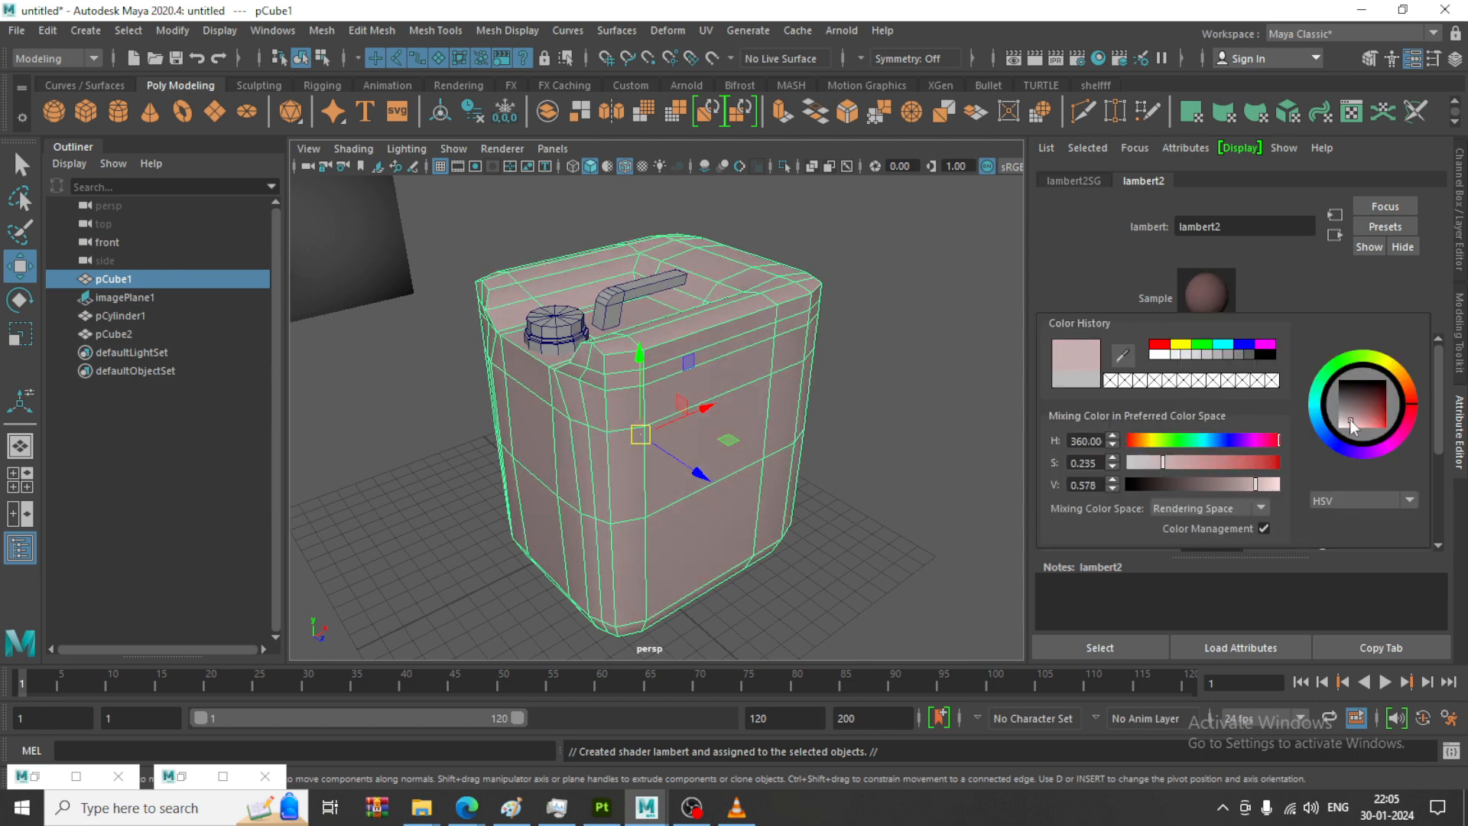
{"action": "double_click", "coordinate": [1212, 228]}
{"action": "type", "text": "Can"}
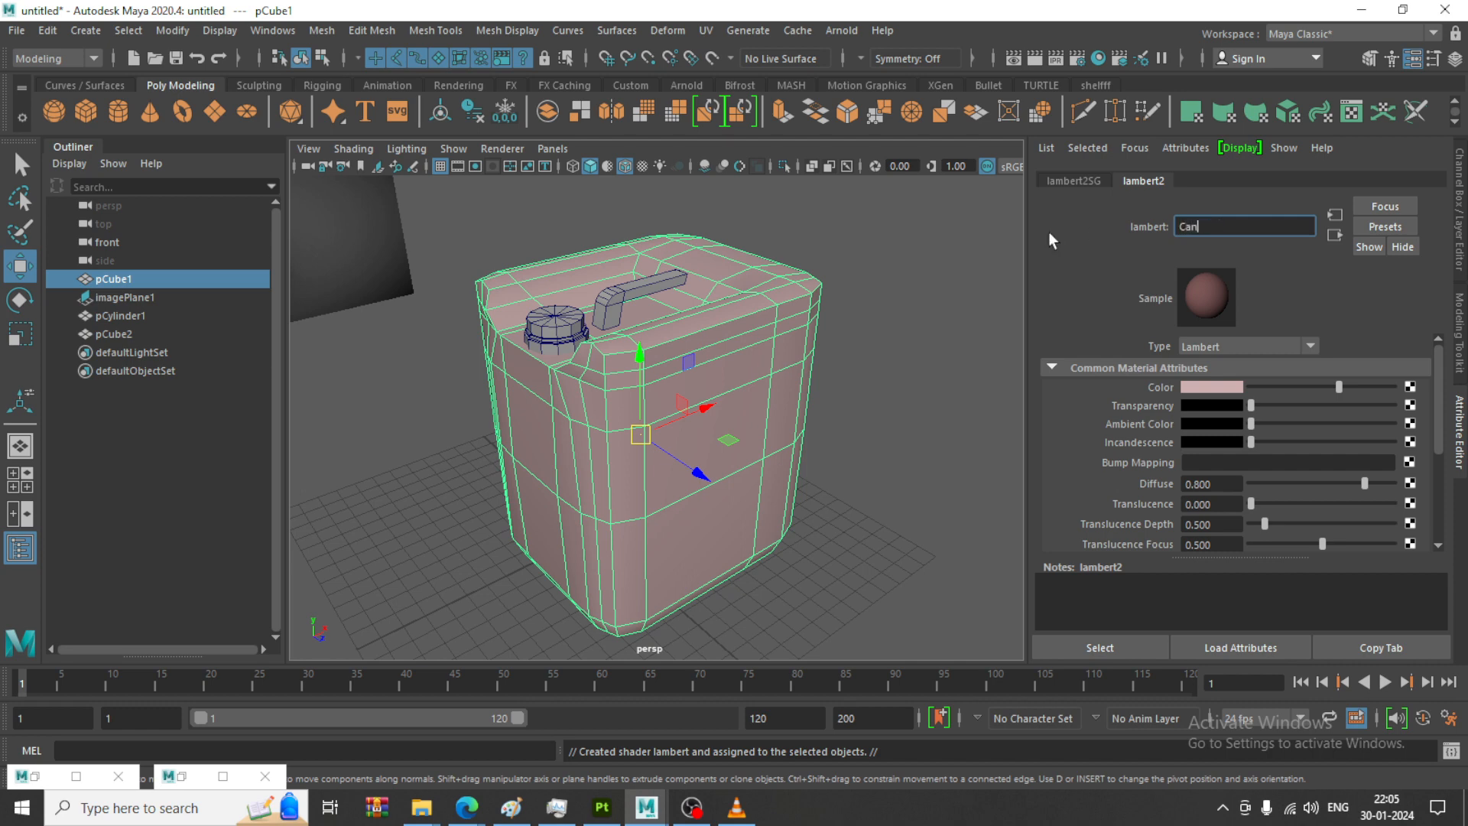
{"action": "key", "text": "Return"}
{"action": "left_click", "coordinate": [835, 220]}
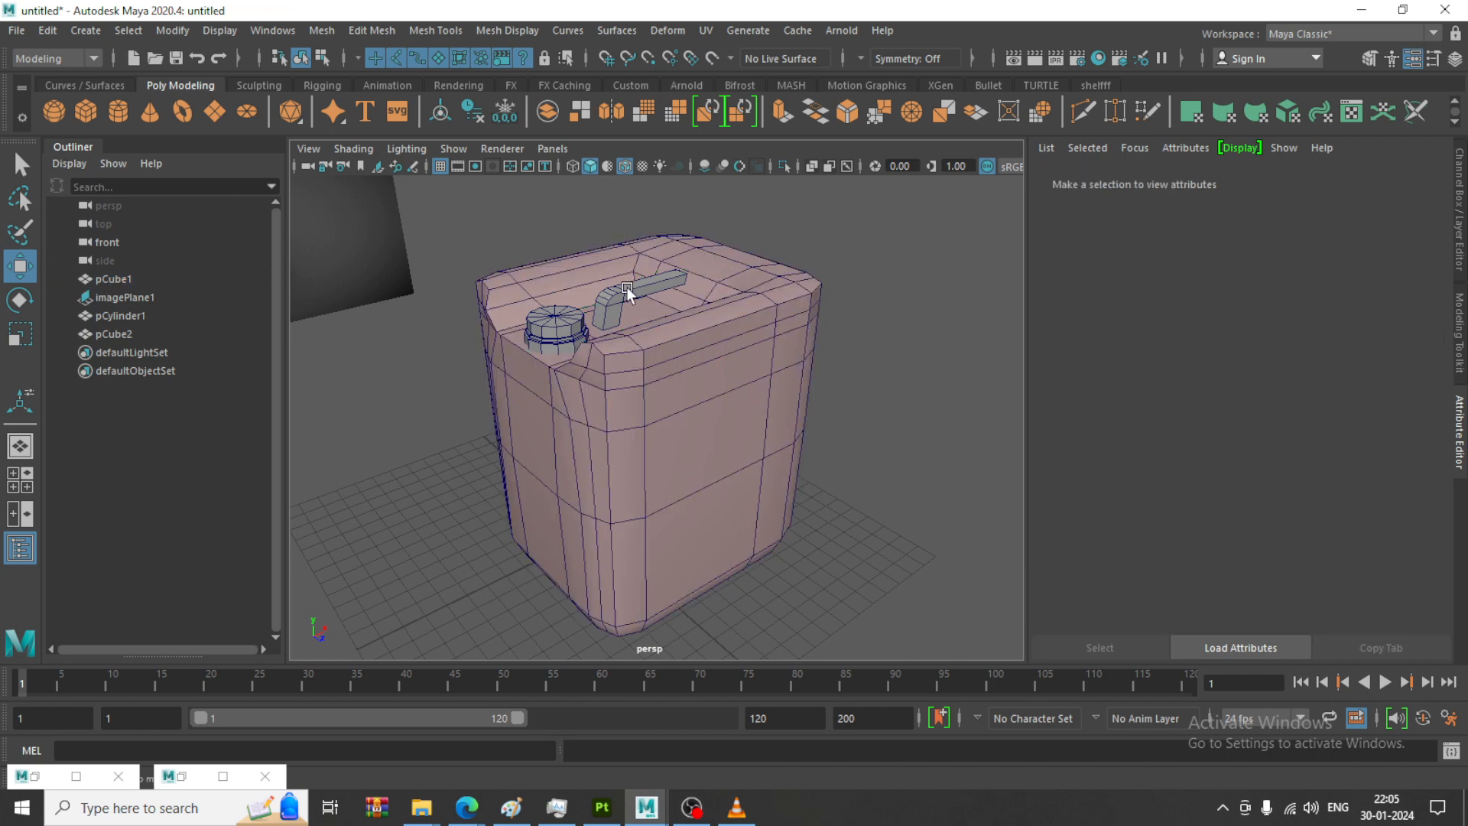
Isolate the cap in the perspective view
{"action": "left_click", "coordinate": [626, 288]}
{"action": "left_click", "coordinate": [544, 323]}
{"action": "scroll", "coordinate": [551, 323], "scroll_direction": "up", "scroll_amount": 6}
{"action": "scroll", "coordinate": [552, 323], "scroll_direction": "down", "scroll_amount": 3}
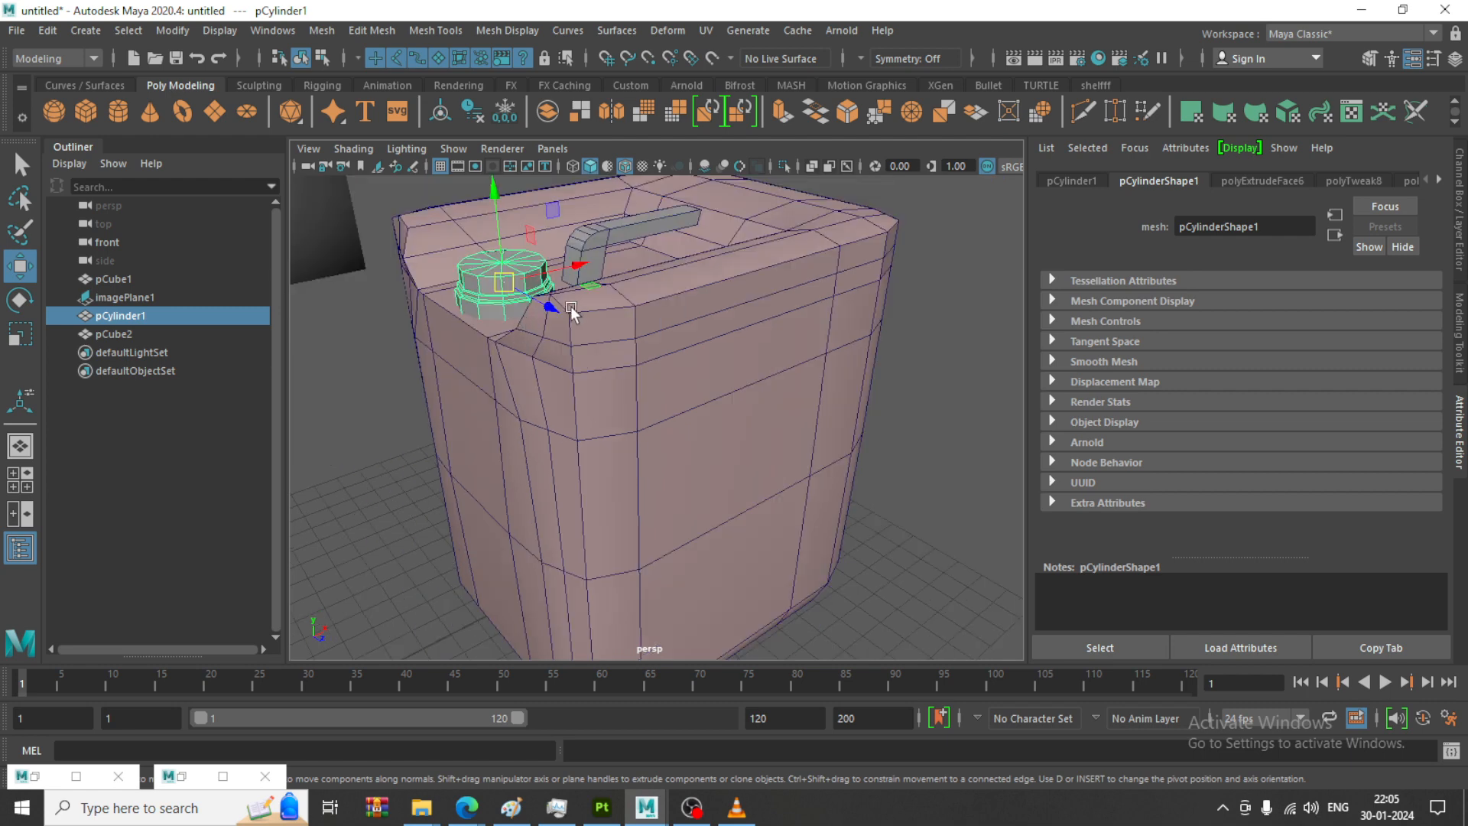
{"action": "key", "text": "ctrl+1"}
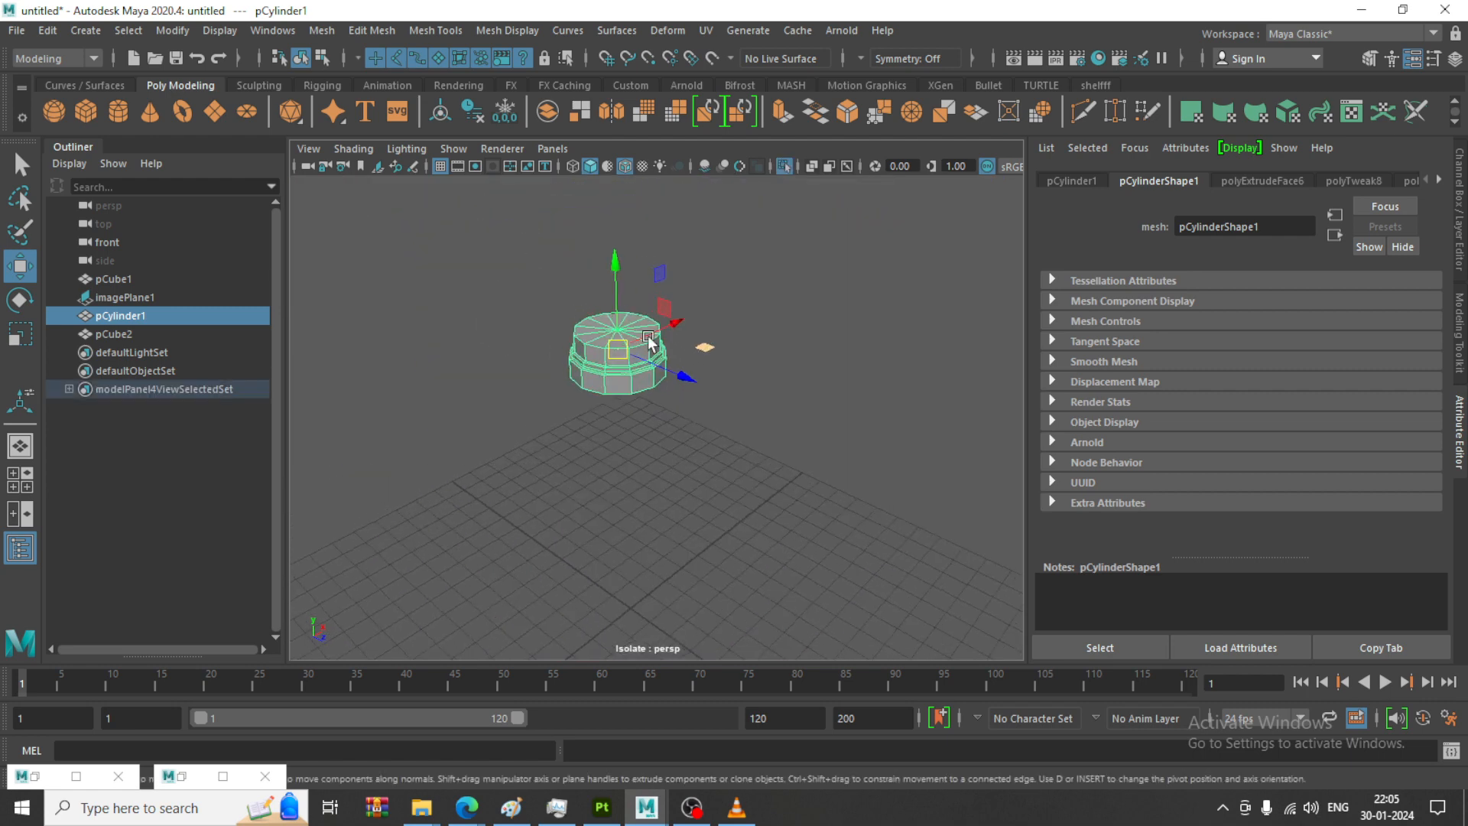
Apply a planar UV projection from the Y axis, fitted to the bounding box, to the cap's top faces
{"action": "scroll", "coordinate": [648, 337], "scroll_direction": "up", "scroll_amount": 3}
{"action": "left_click_drag", "start_coordinate": [648, 337], "coordinate": [618, 362], "text": "alt"}
{"action": "scroll", "coordinate": [617, 298], "scroll_direction": "up", "scroll_amount": 4}
{"action": "right_click_drag", "start_coordinate": [616, 286], "coordinate": [617, 329]}
{"action": "scroll", "coordinate": [608, 295], "scroll_direction": "down", "scroll_amount": 4}
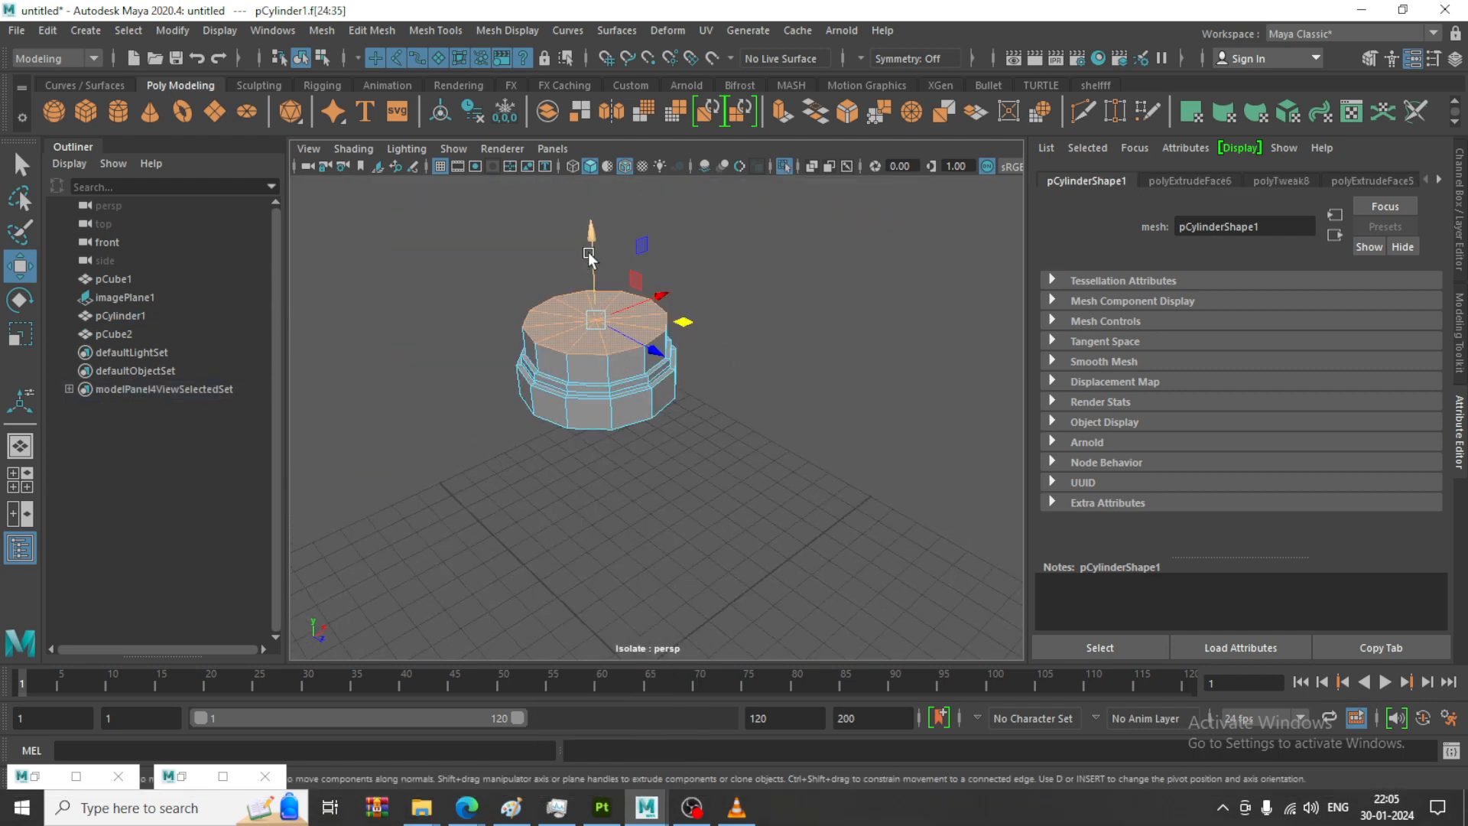
{"action": "left_click_drag", "start_coordinate": [747, 318], "coordinate": [787, 334], "text": "alt"}
{"action": "left_click", "coordinate": [706, 31]}
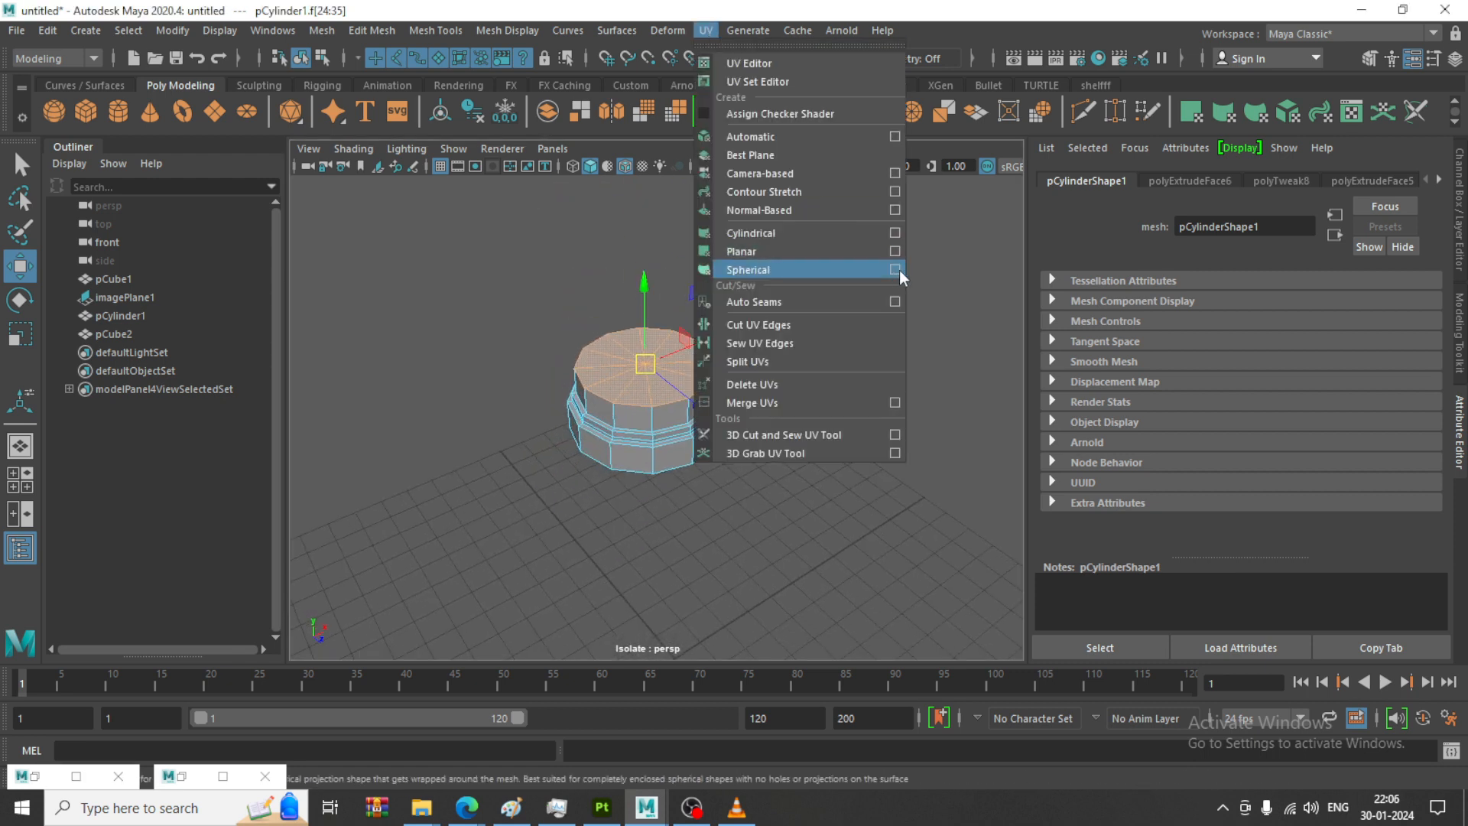
{"action": "left_click", "coordinate": [891, 251]}
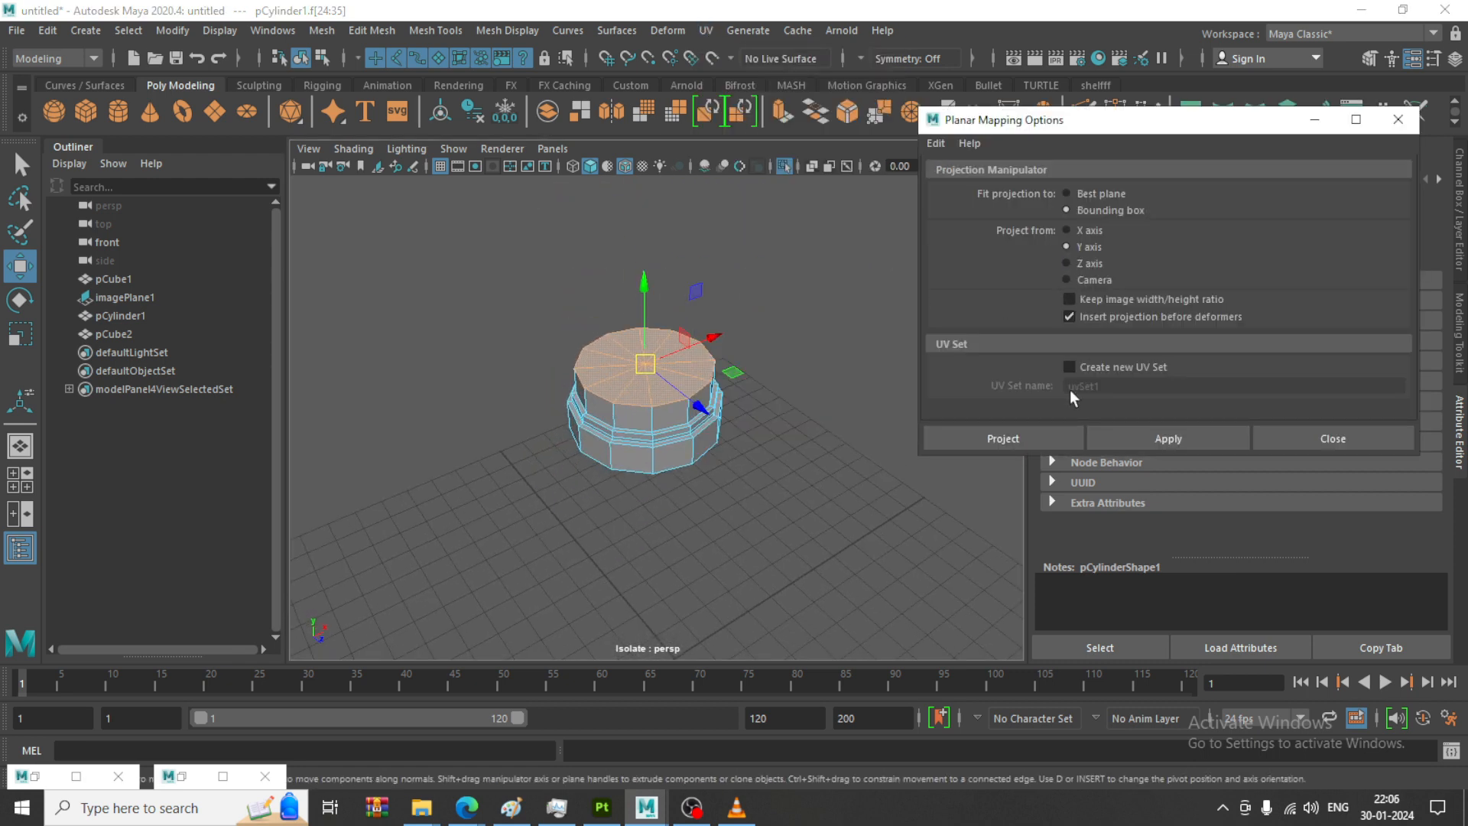
{"action": "left_click", "coordinate": [1035, 438]}
Move the cap's top UV shell outside the 0–1 square, centred at about U -1, V 1.2
{"action": "left_click", "coordinate": [704, 31]}
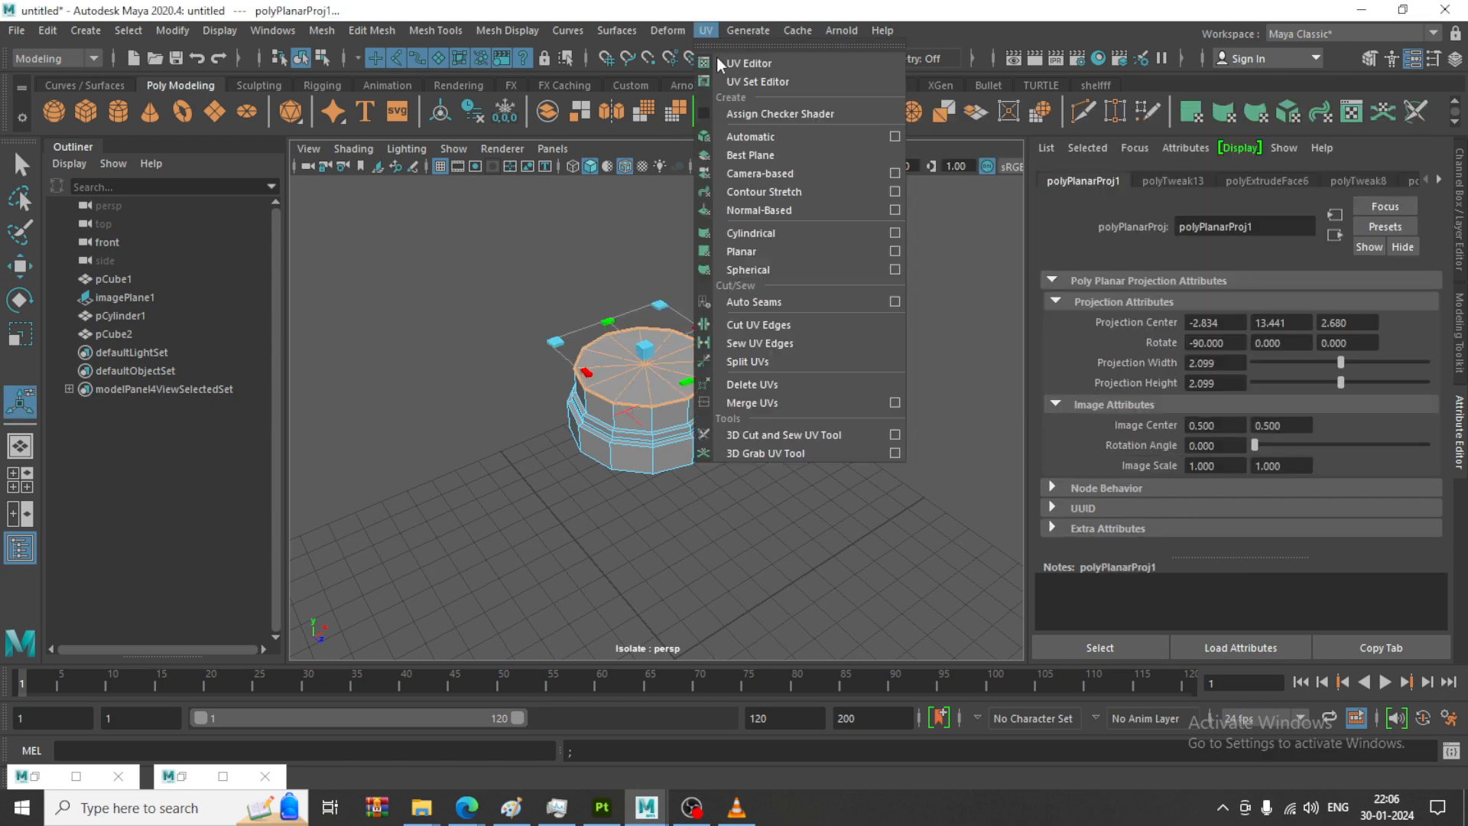
{"action": "left_click", "coordinate": [746, 63]}
{"action": "left_click_drag", "start_coordinate": [776, 437], "coordinate": [507, 335]}
{"action": "key", "text": "w"}
{"action": "left_click_drag", "start_coordinate": [775, 438], "coordinate": [360, 242]}
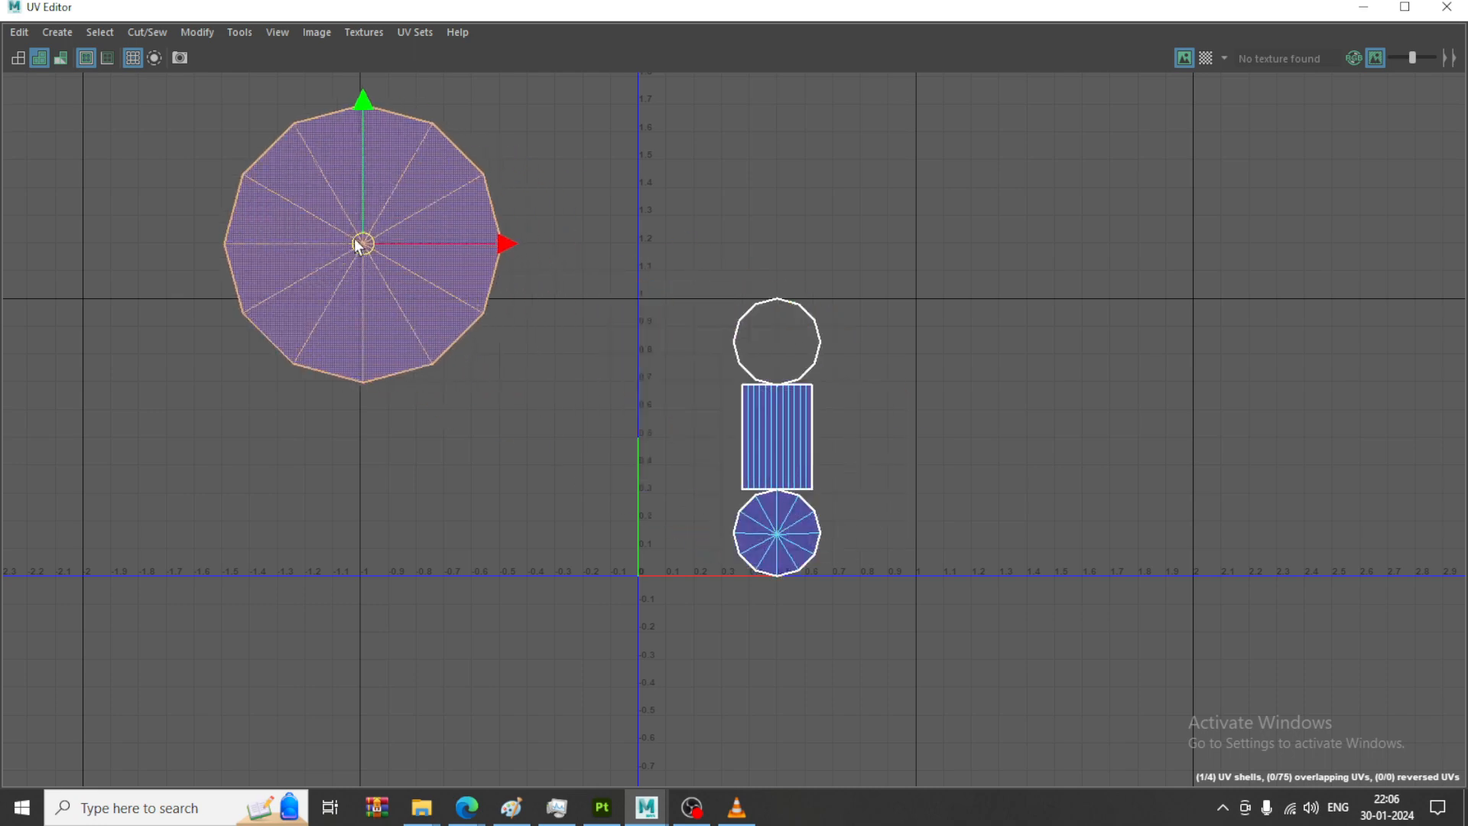
{"action": "left_click", "coordinate": [1353, 12]}
Apply a planar UV projection to all of the cap's bottom faces
{"action": "left_click_drag", "start_coordinate": [749, 368], "coordinate": [786, 325], "text": "alt"}
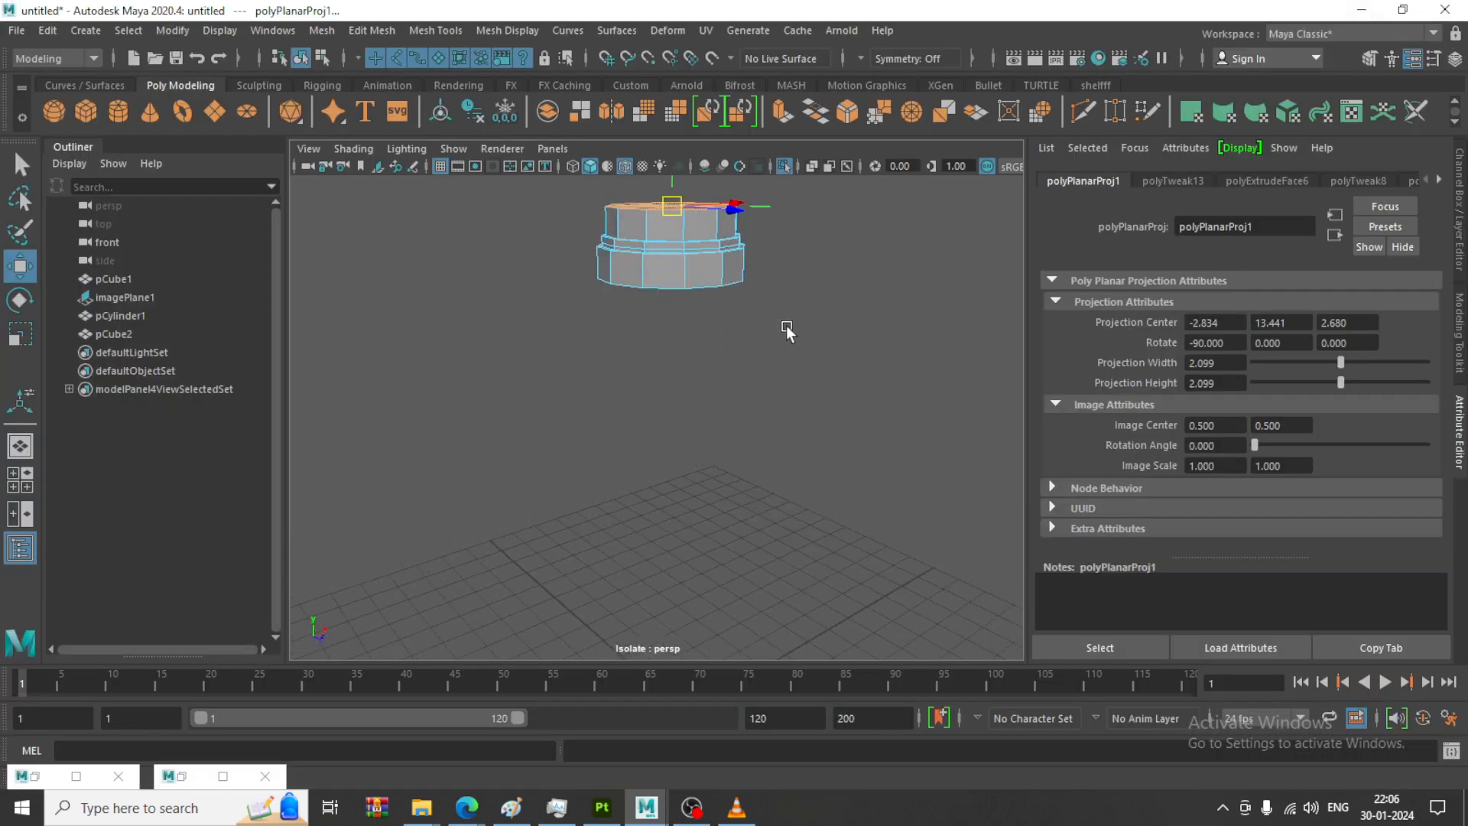
{"action": "middle_click_drag", "start_coordinate": [786, 324], "coordinate": [734, 420], "text": "alt"}
{"action": "left_click_drag", "start_coordinate": [734, 420], "coordinate": [747, 343], "text": "alt"}
{"action": "scroll", "coordinate": [738, 341], "scroll_direction": "up", "scroll_amount": 5}
{"action": "middle_click_drag", "start_coordinate": [785, 190], "coordinate": [733, 318], "text": "alt"}
{"action": "left_click", "coordinate": [718, 337]}
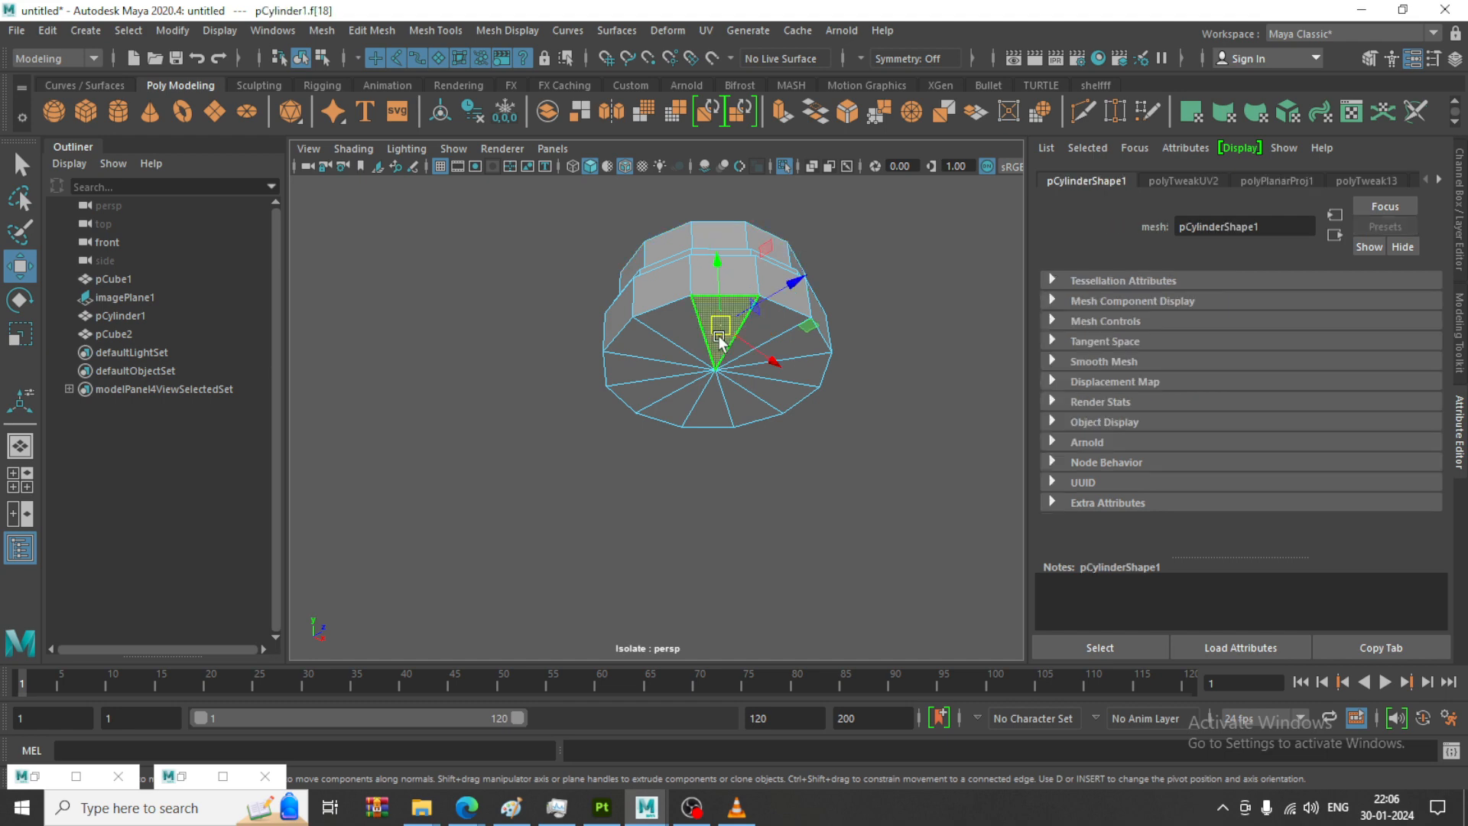
{"action": "key", "text": "Caps_Lock"}
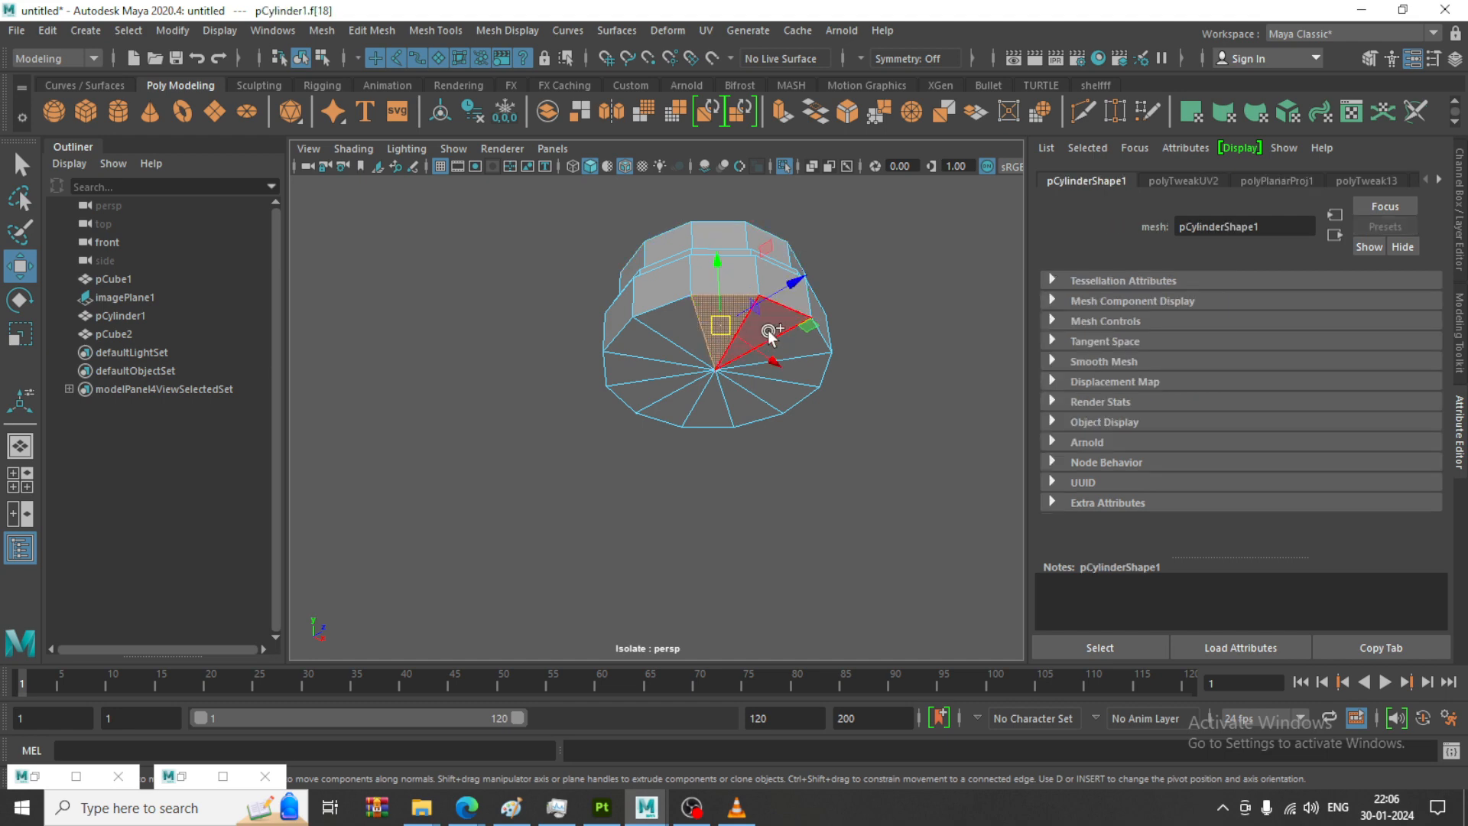
{"action": "mouse_move", "coordinate": [768, 330]}
{"action": "left_mouse_down"}
{"action": "mouse_move", "coordinate": [716, 390]}
{"action": "mouse_move", "coordinate": [697, 333]}
{"action": "left_mouse_up"}
{"action": "scroll", "coordinate": [828, 363], "scroll_direction": "down", "scroll_amount": 5}
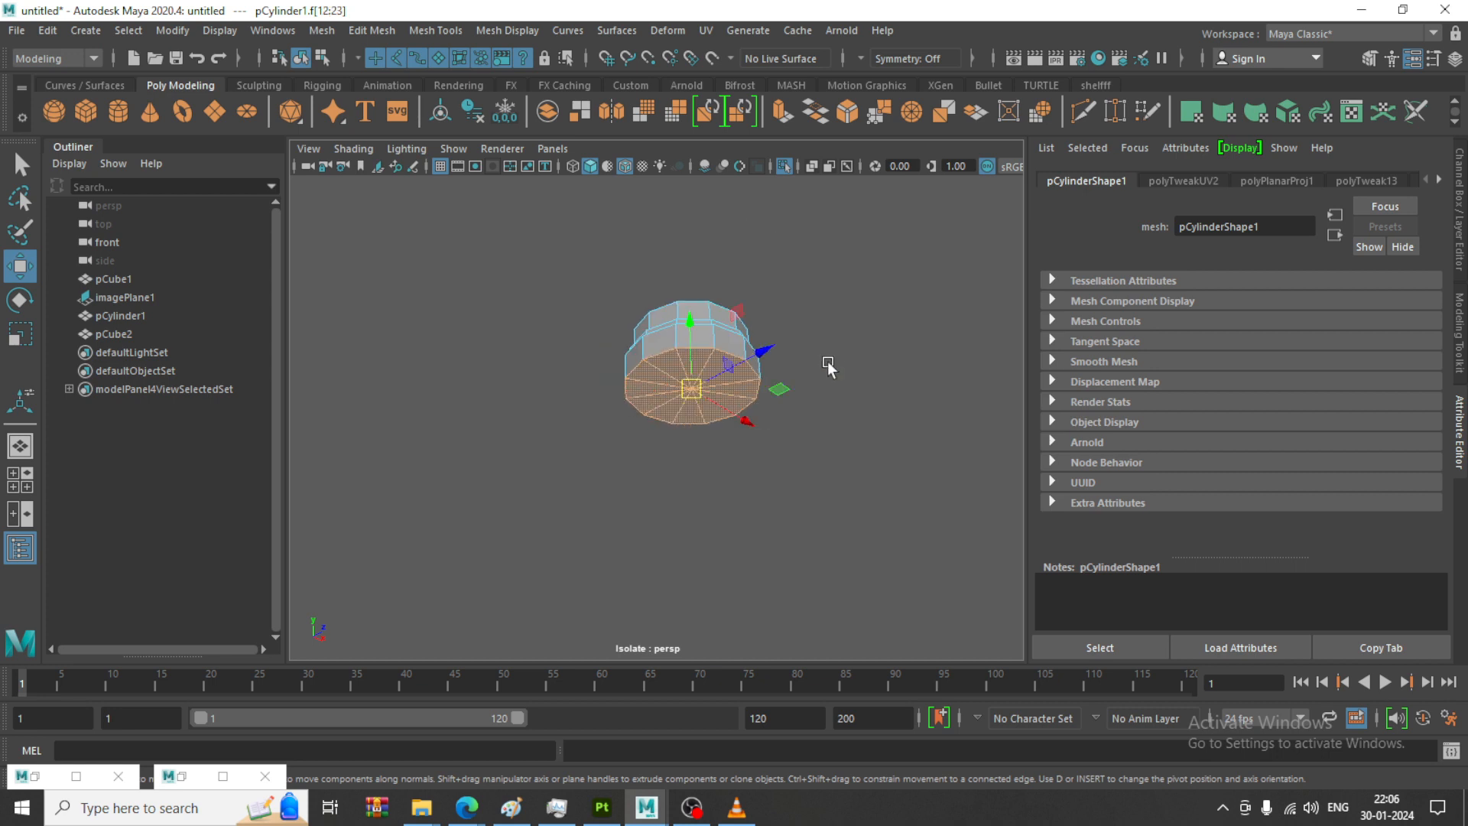
{"action": "left_click_drag", "start_coordinate": [827, 362], "coordinate": [749, 139], "text": "alt"}
{"action": "left_click", "coordinate": [710, 30]}
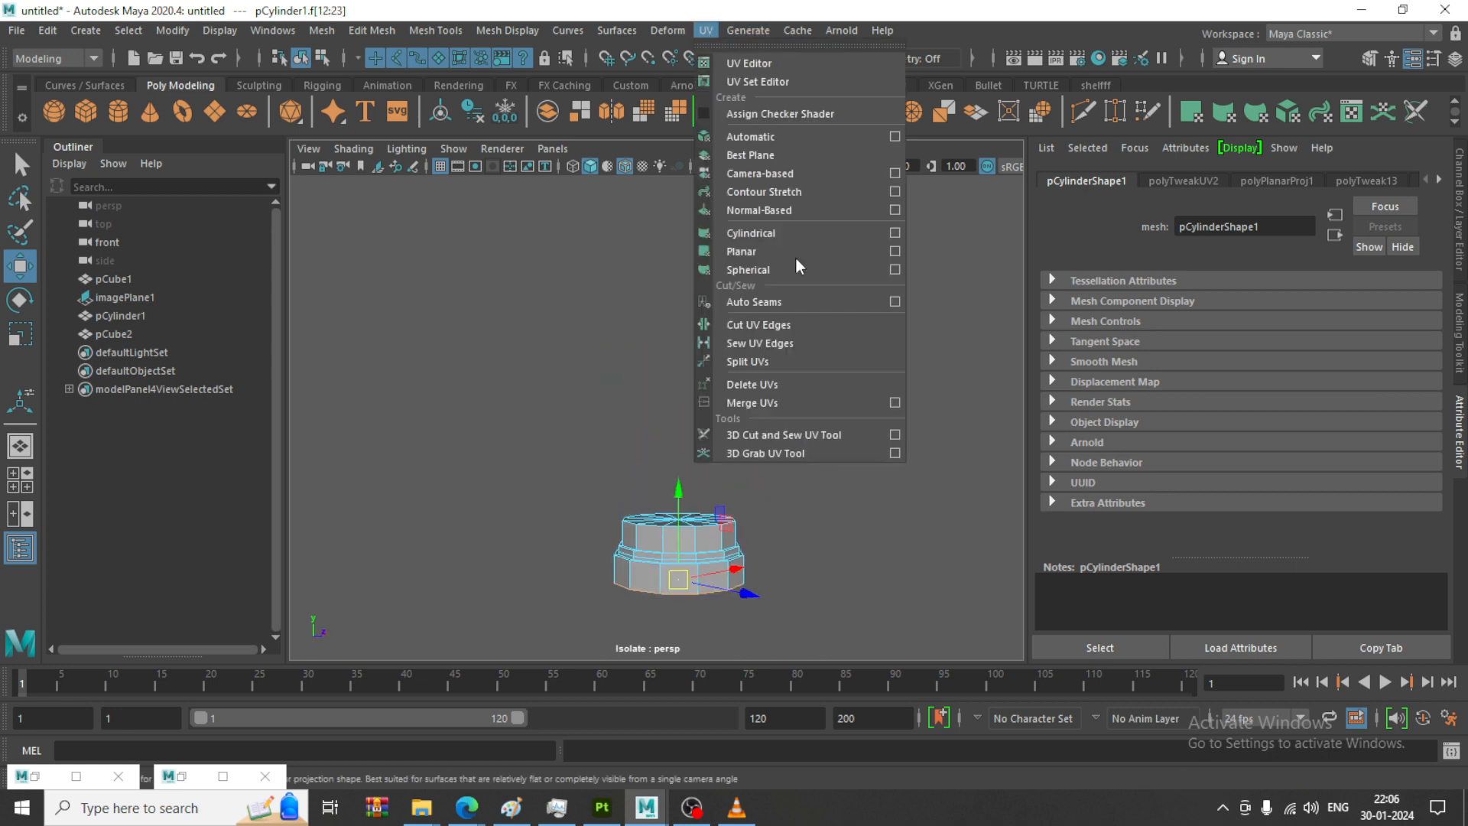
{"action": "left_click", "coordinate": [774, 250]}
Move the cap's bottom UV shell below the top shell, centred at about U -1, V 0, and flip it
{"action": "left_click", "coordinate": [709, 31]}
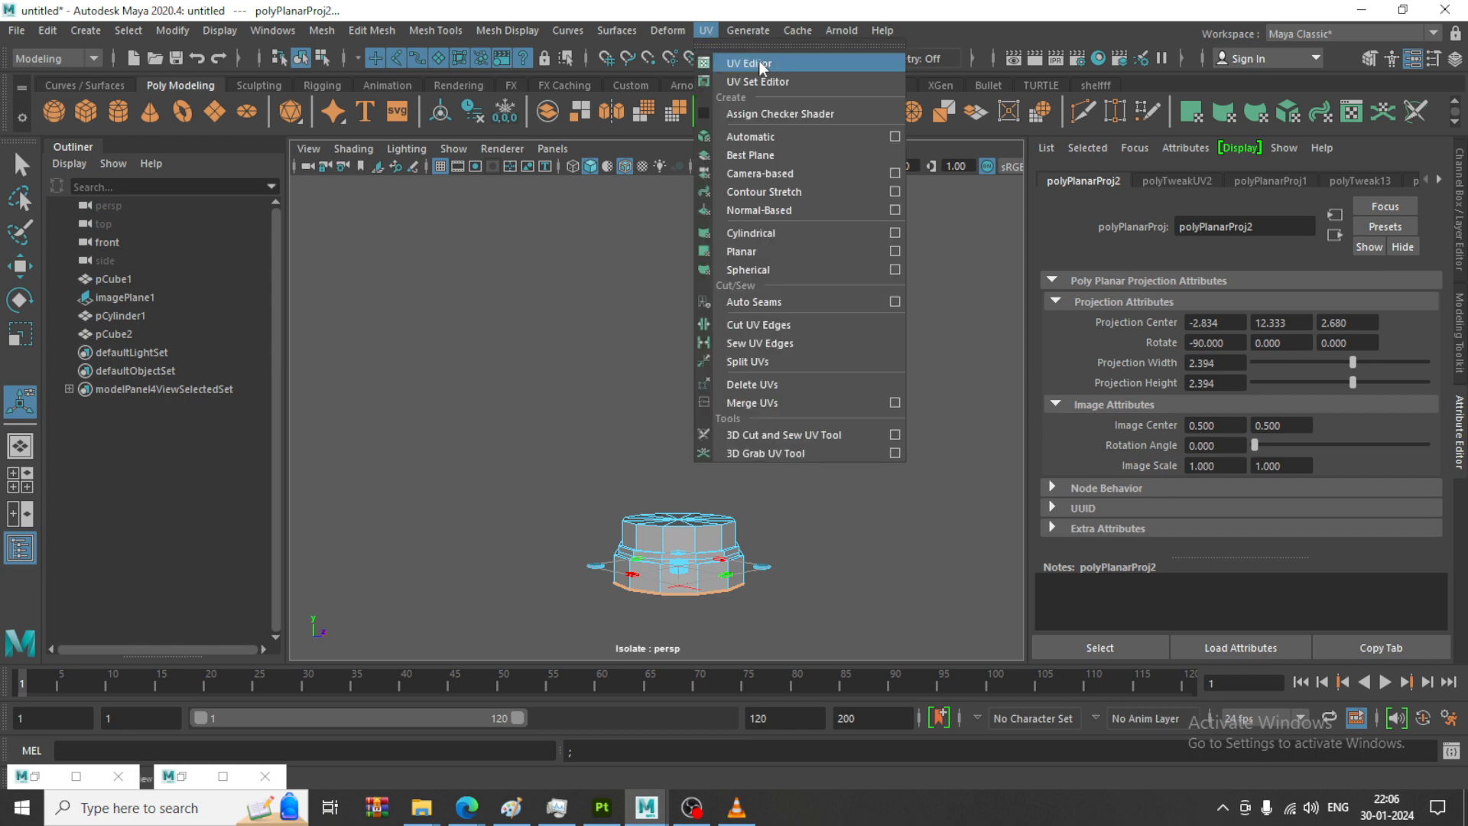
{"action": "left_click", "coordinate": [756, 64]}
{"action": "left_click_drag", "start_coordinate": [765, 443], "coordinate": [370, 577]}
{"action": "left_click", "coordinate": [197, 32]}
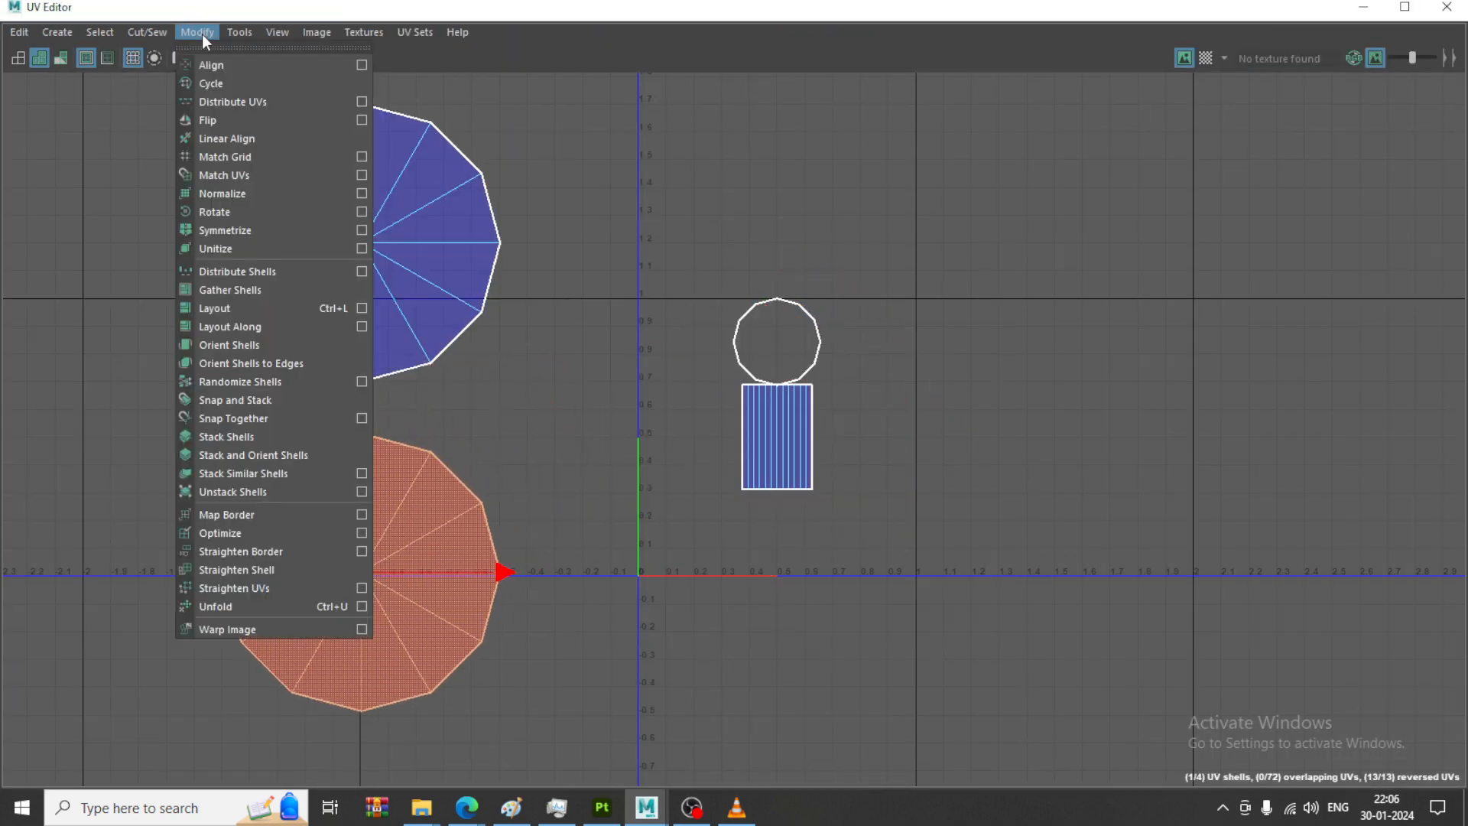
{"action": "left_click", "coordinate": [280, 117]}
{"action": "middle_click_drag", "start_coordinate": [750, 432], "coordinate": [765, 429], "text": "alt"}
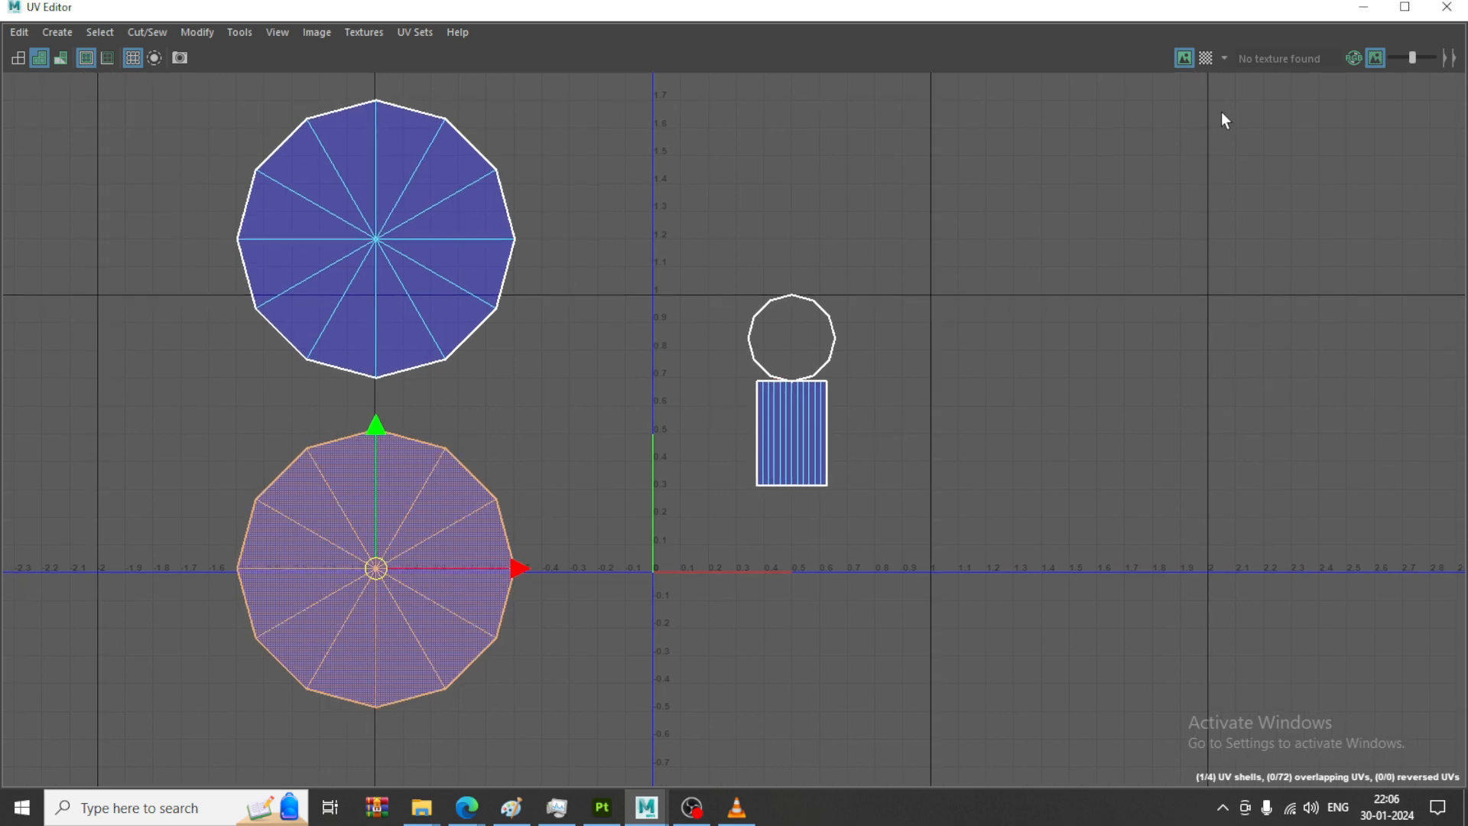
Cut a UV seam along a vertical edge loop on the cap's side, leaving out the edges on the flat faces
{"action": "left_click", "coordinate": [1364, 8]}
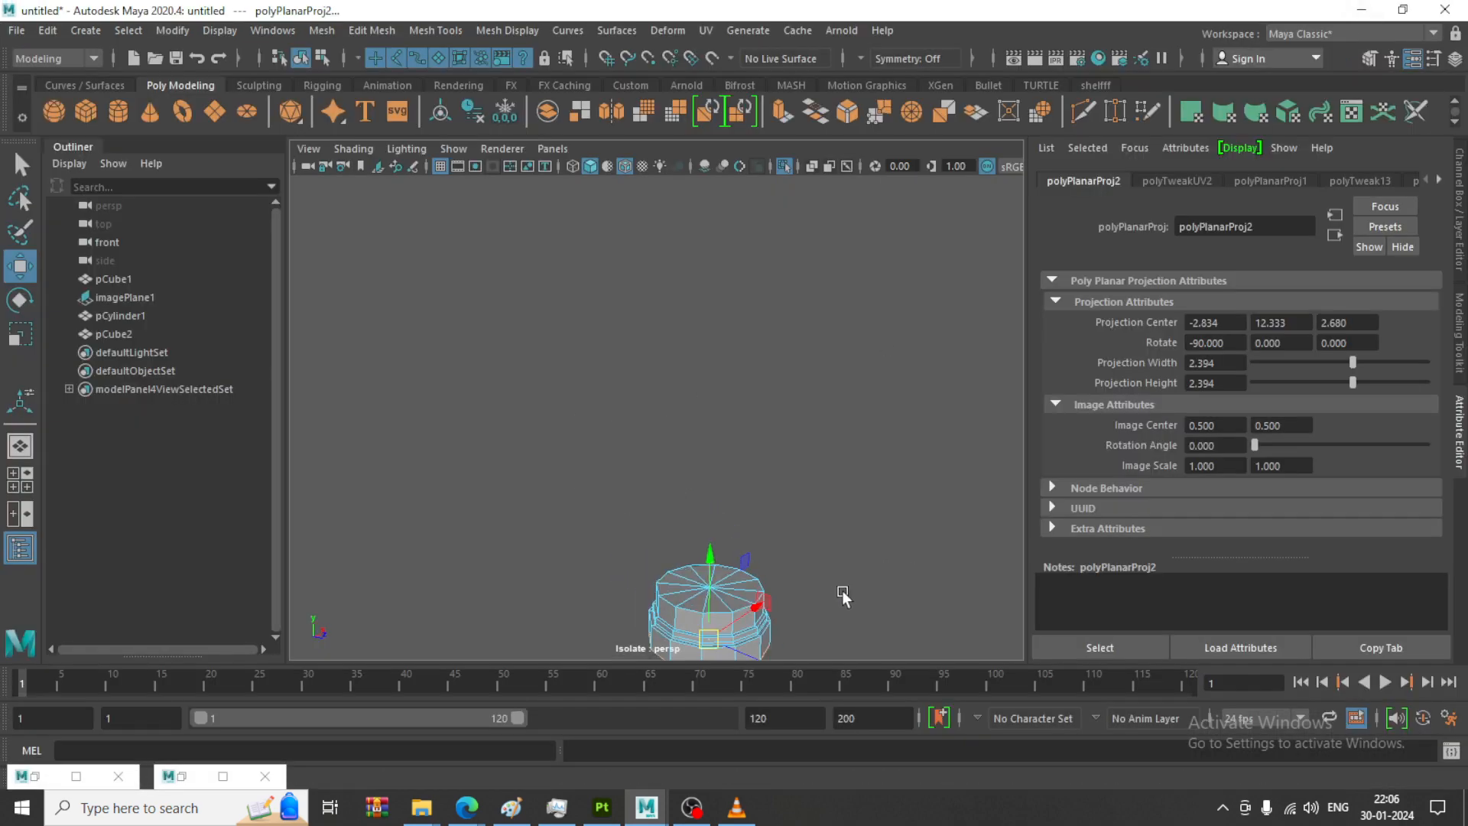
{"action": "scroll", "coordinate": [772, 473], "scroll_direction": "up", "scroll_amount": 5}
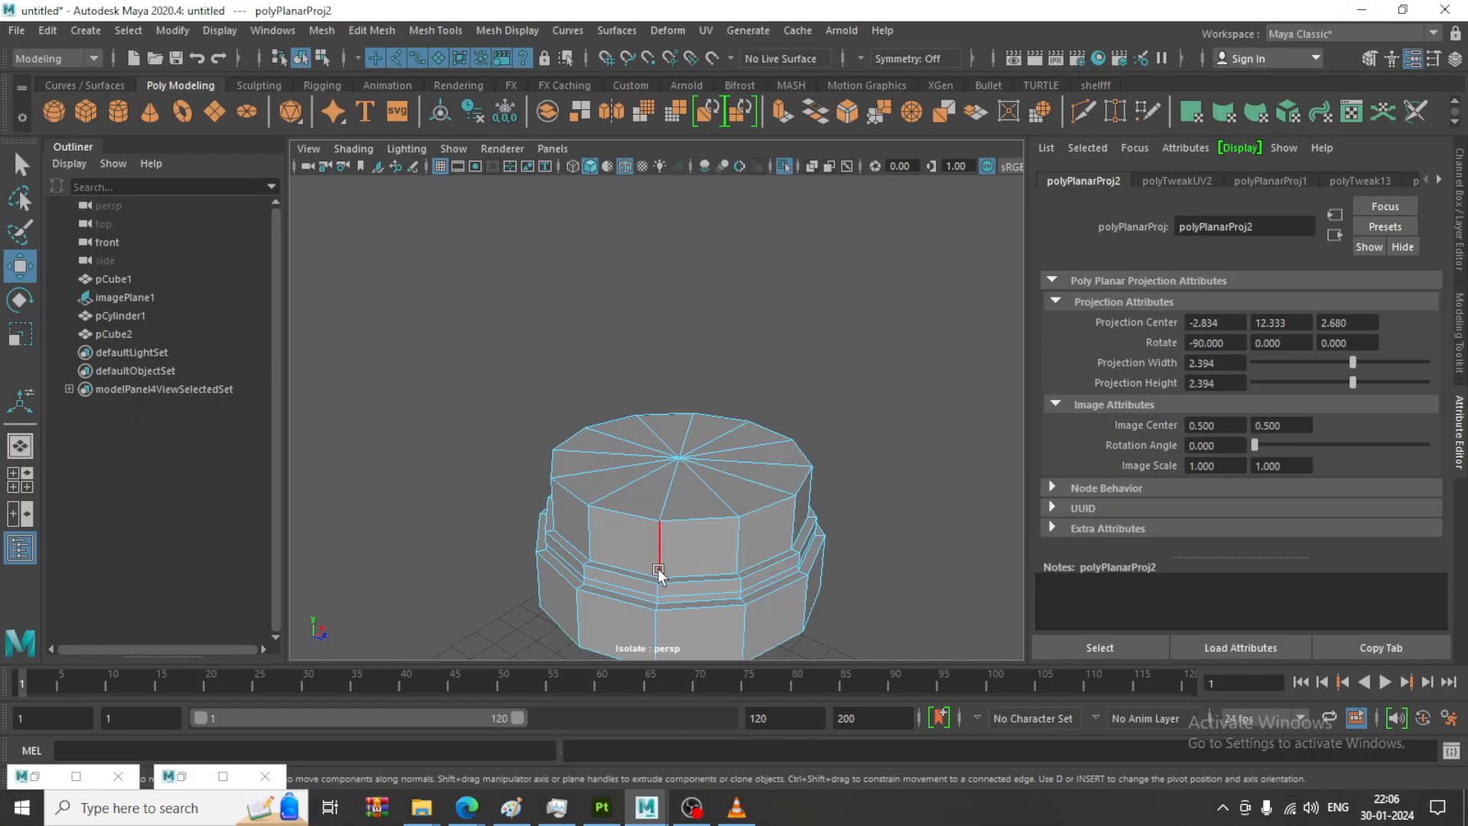
{"action": "double_click", "coordinate": [665, 538]}
{"action": "scroll", "coordinate": [685, 524], "scroll_direction": "down", "scroll_amount": 4}
{"action": "left_click_drag", "start_coordinate": [727, 514], "coordinate": [715, 524], "text": "alt"}
{"action": "scroll", "coordinate": [677, 499], "scroll_direction": "up", "scroll_amount": 2}
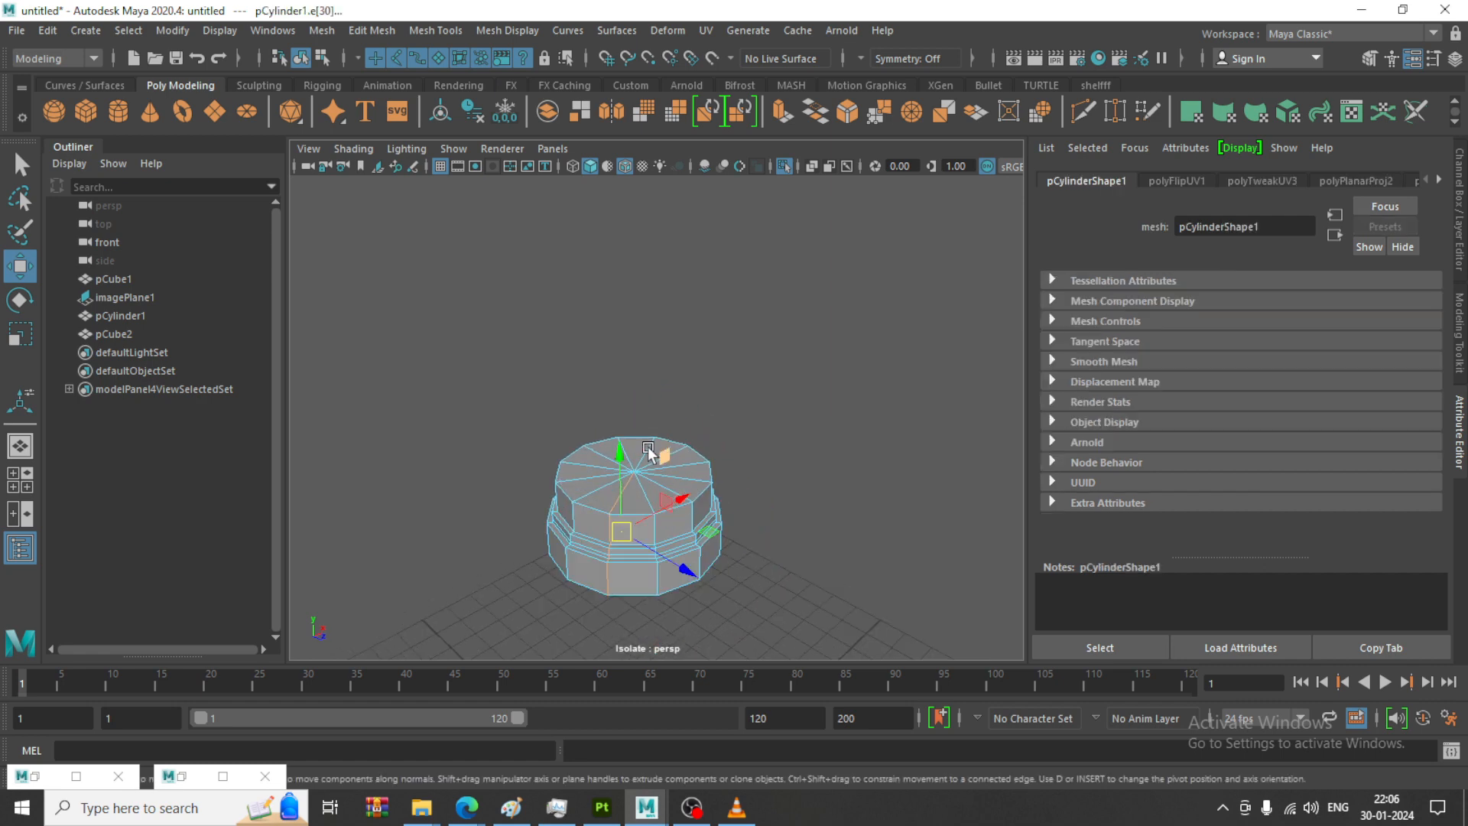
{"action": "mouse_move", "coordinate": [584, 401]}
{"action": "left_mouse_down", "text": "ctrl"}
{"action": "mouse_move", "coordinate": [673, 491]}
{"action": "mouse_move", "coordinate": [718, 459]}
{"action": "mouse_move", "coordinate": [708, 400]}
{"action": "mouse_move", "coordinate": [639, 388]}
{"action": "mouse_move", "coordinate": [688, 301]}
{"action": "mouse_move", "coordinate": [756, 330]}
{"action": "mouse_move", "coordinate": [775, 159]}
{"action": "left_mouse_up", "text": "ctrl"}
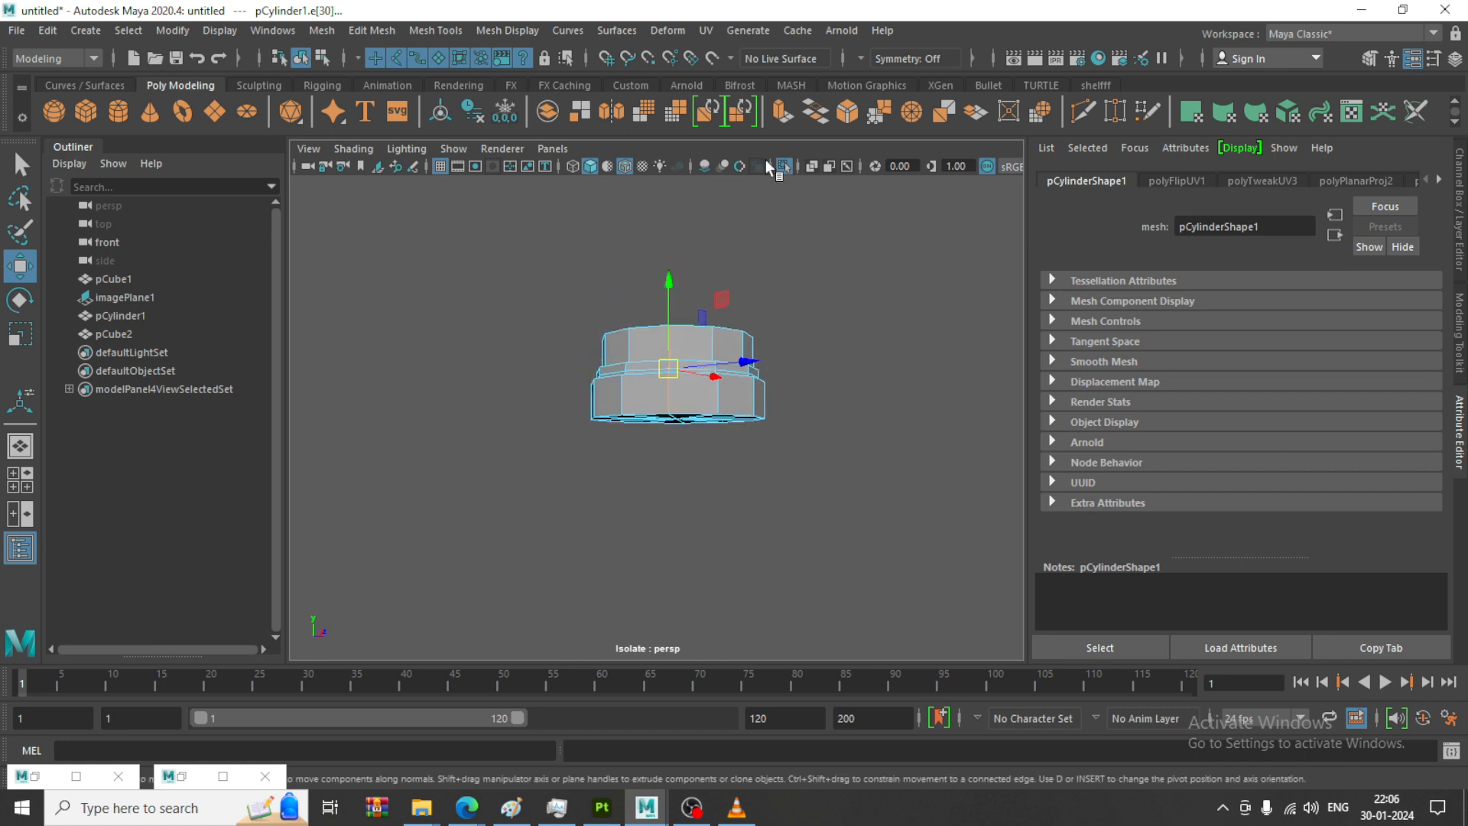
{"action": "left_click", "coordinate": [712, 32]}
{"action": "left_click", "coordinate": [743, 58]}
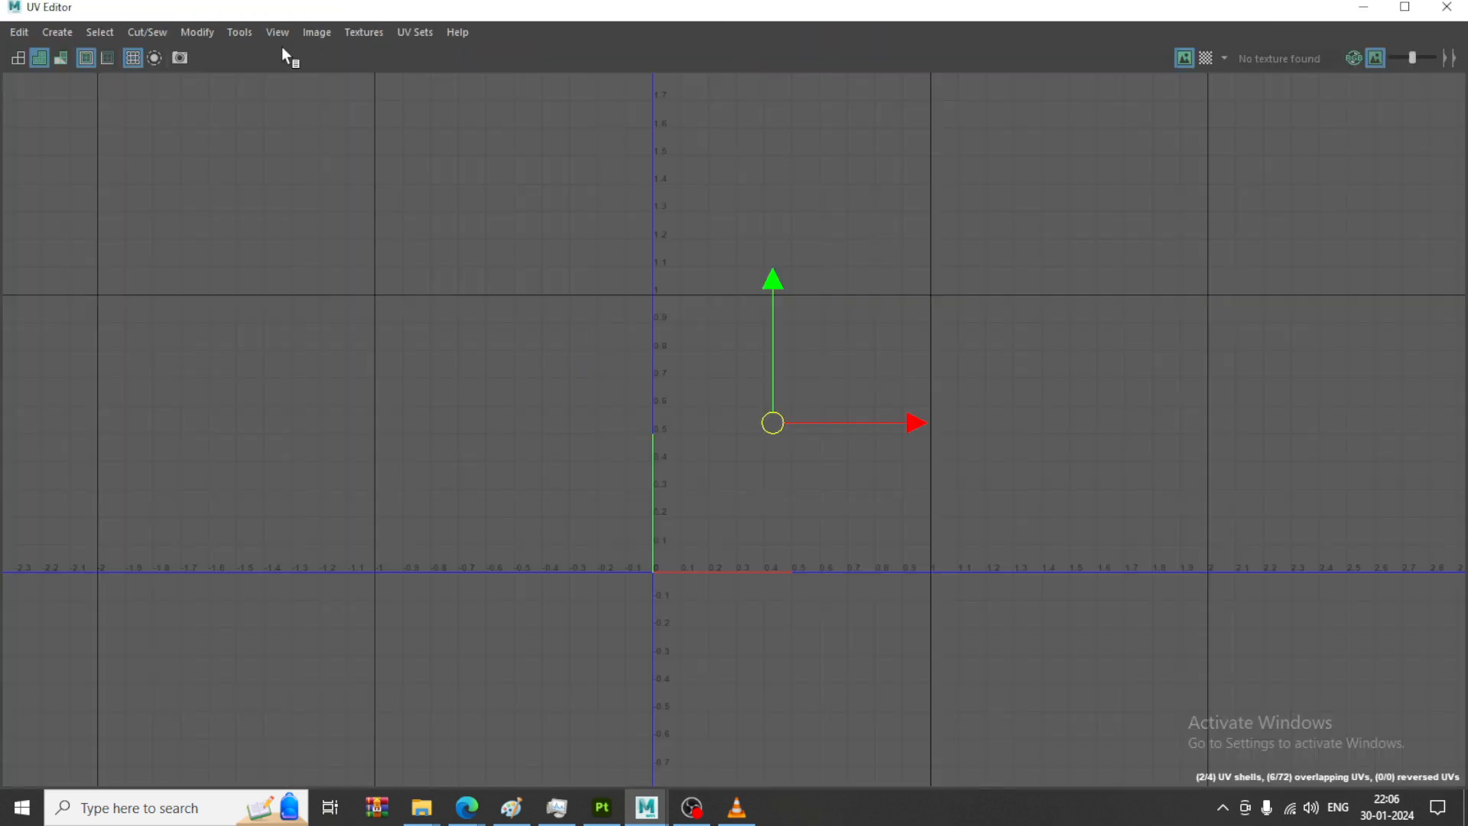
{"action": "left_click", "coordinate": [142, 30]}
{"action": "left_click", "coordinate": [206, 127]}
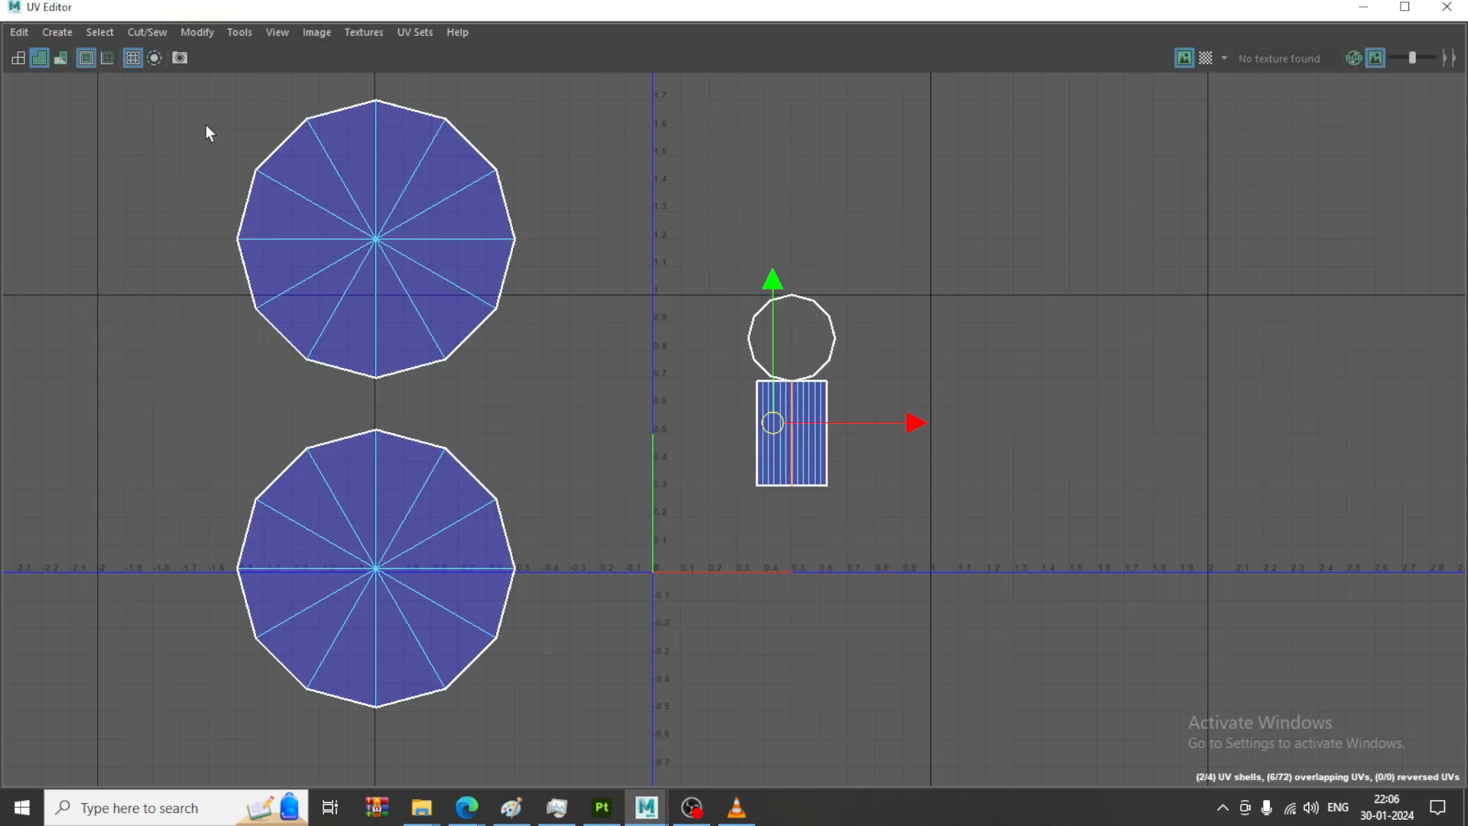
Move the cap's two lower side-band shells below the circular shell, centred at about U 0.5, V 0.2, and unfold them
{"action": "left_click", "coordinate": [817, 433]}
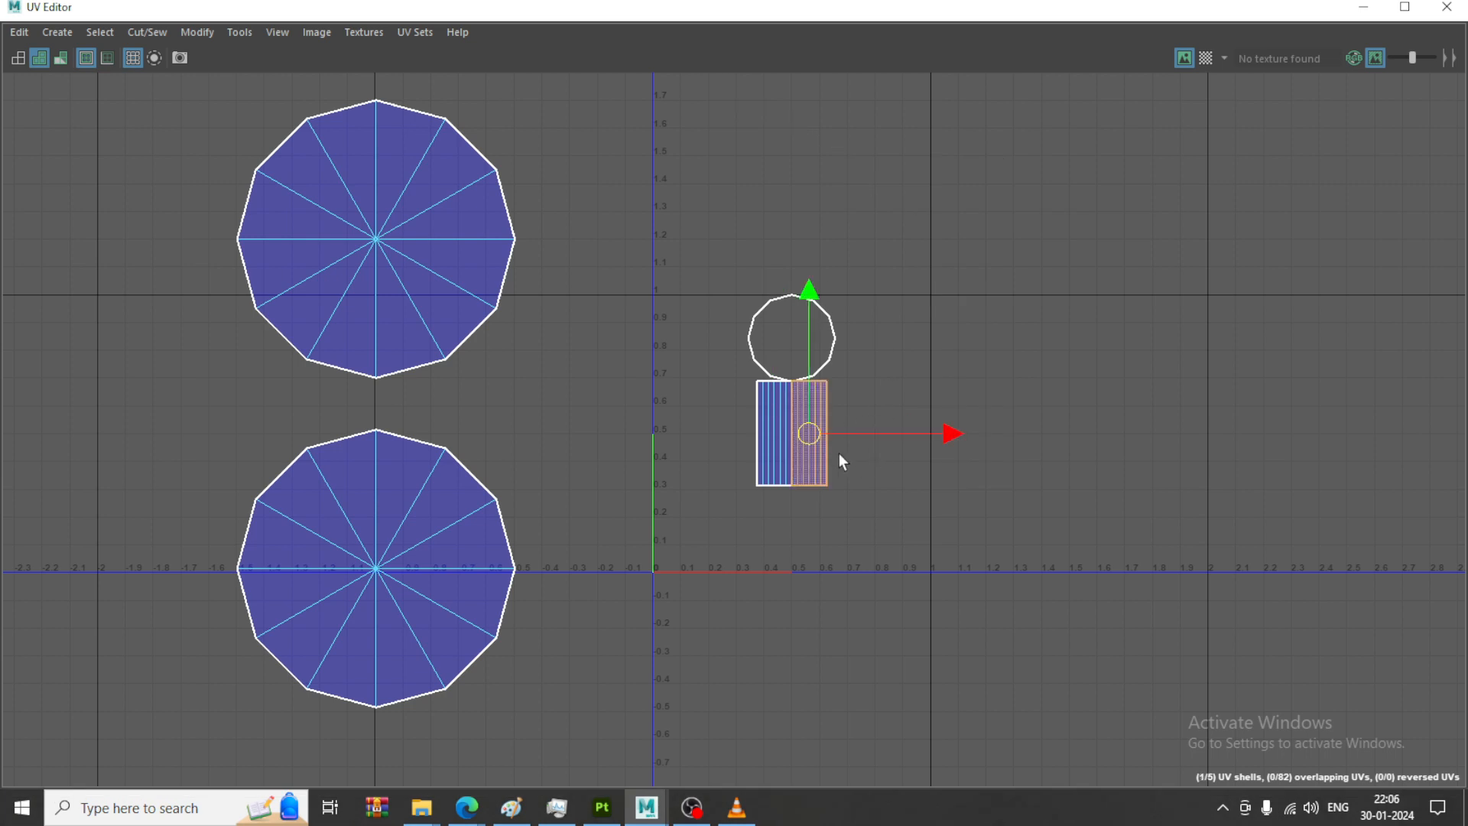
{"action": "left_click", "coordinate": [767, 439], "text": "shift"}
{"action": "left_click_drag", "start_coordinate": [806, 442], "coordinate": [812, 512]}
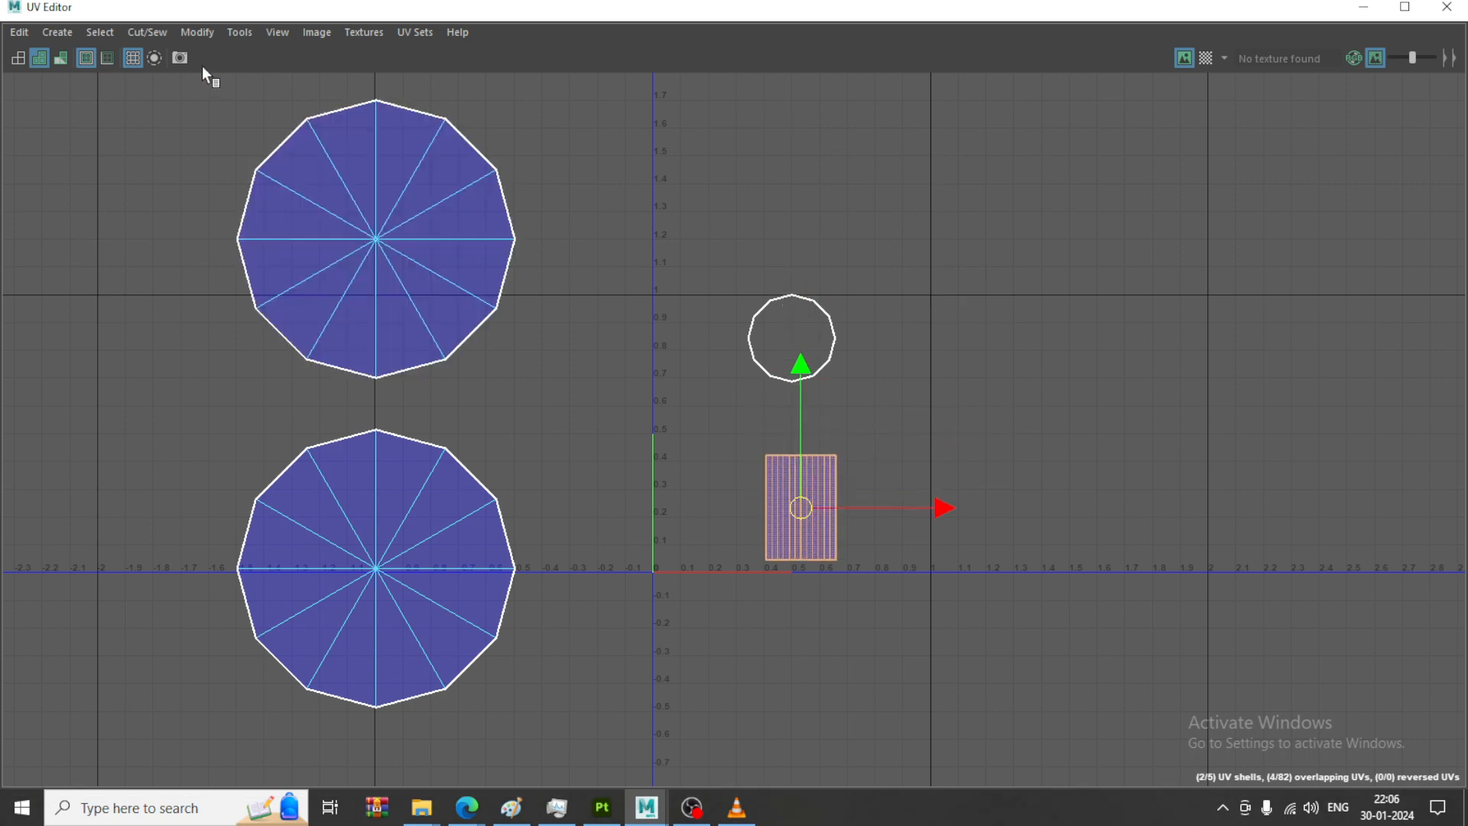
{"action": "left_click", "coordinate": [197, 32]}
{"action": "left_click", "coordinate": [260, 605]}
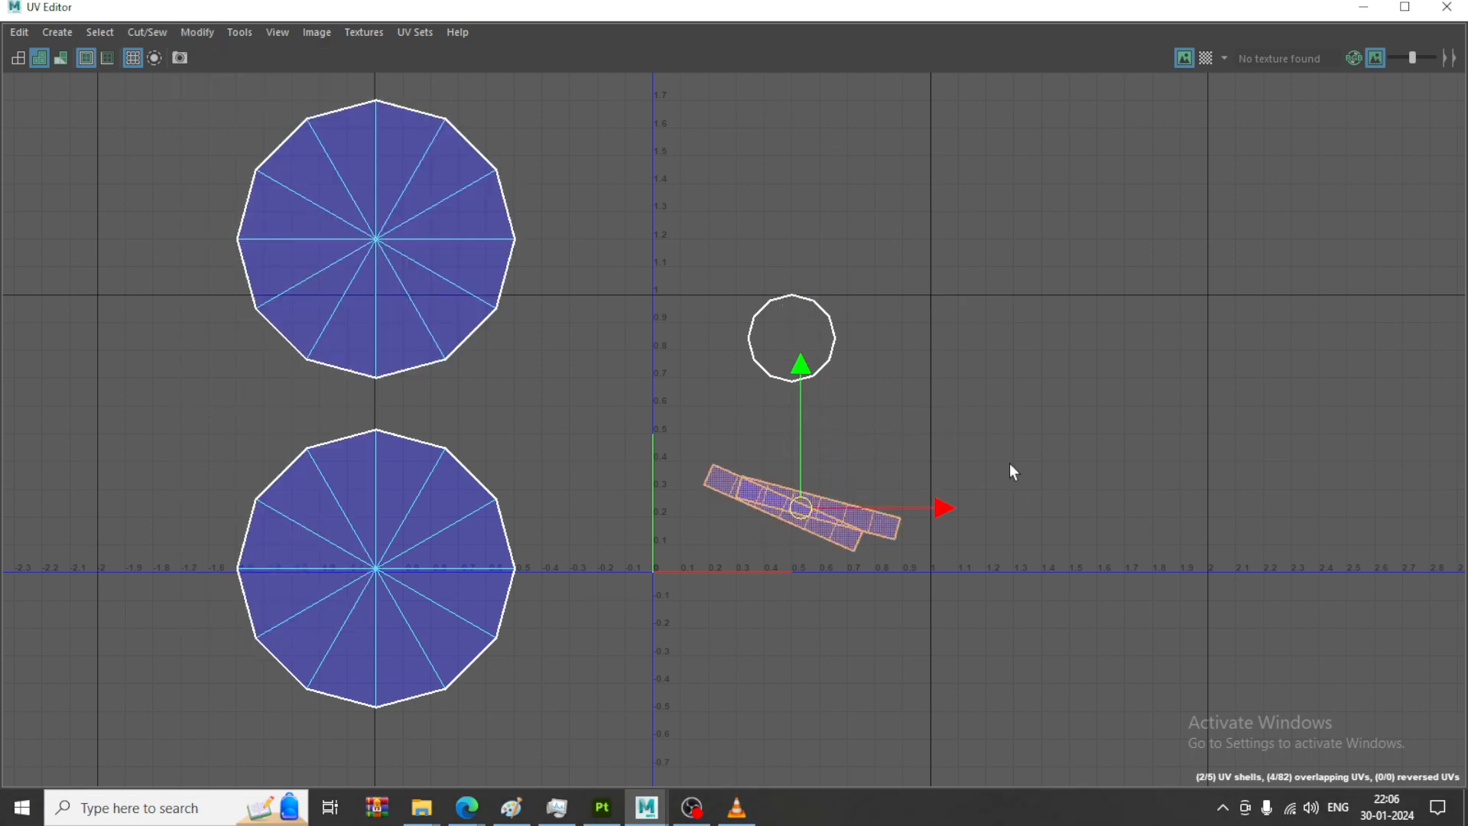
{"action": "scroll", "coordinate": [801, 466], "scroll_direction": "up", "scroll_amount": 3}
{"action": "left_click", "coordinate": [947, 383]}
{"action": "scroll", "coordinate": [995, 440], "scroll_direction": "up", "scroll_amount": 1}
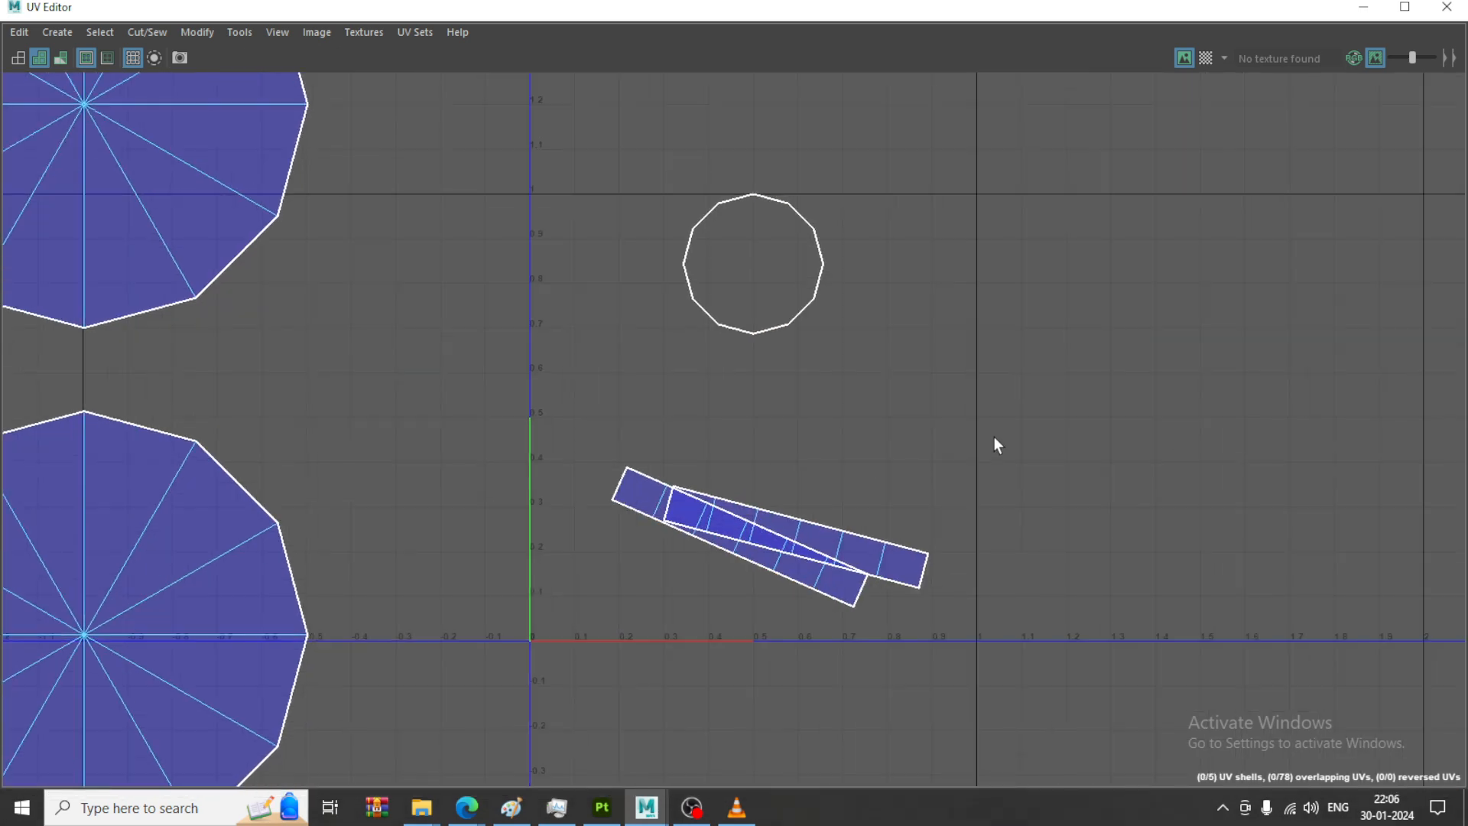
Move and sew the two lower side-band shells along their shared end edge, and unfold the joined strip
{"action": "left_click", "coordinate": [667, 501]}
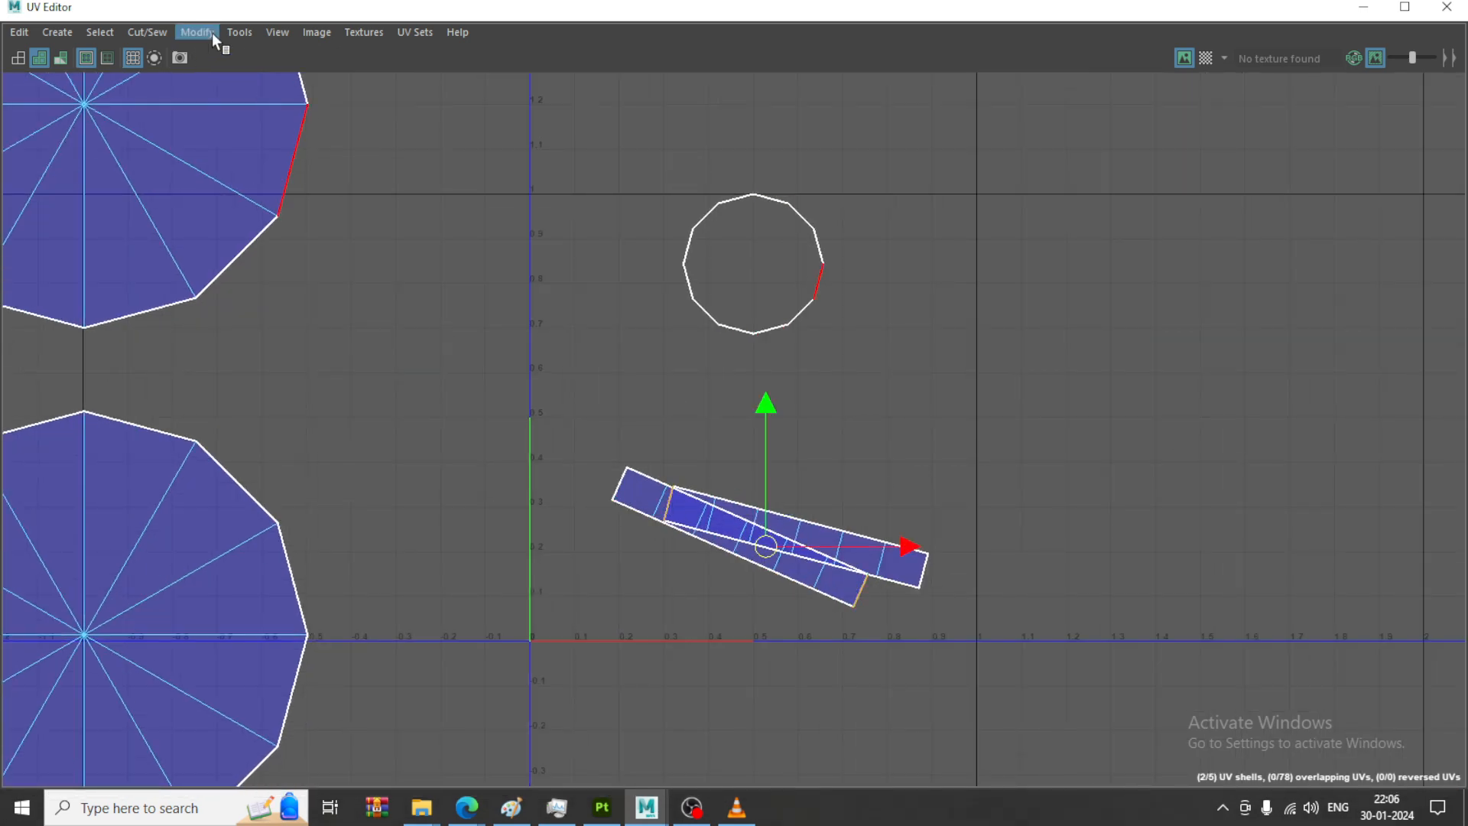
{"action": "left_click", "coordinate": [147, 32]}
{"action": "left_click", "coordinate": [203, 226]}
{"action": "right_click_drag", "start_coordinate": [787, 553], "coordinate": [790, 586]}
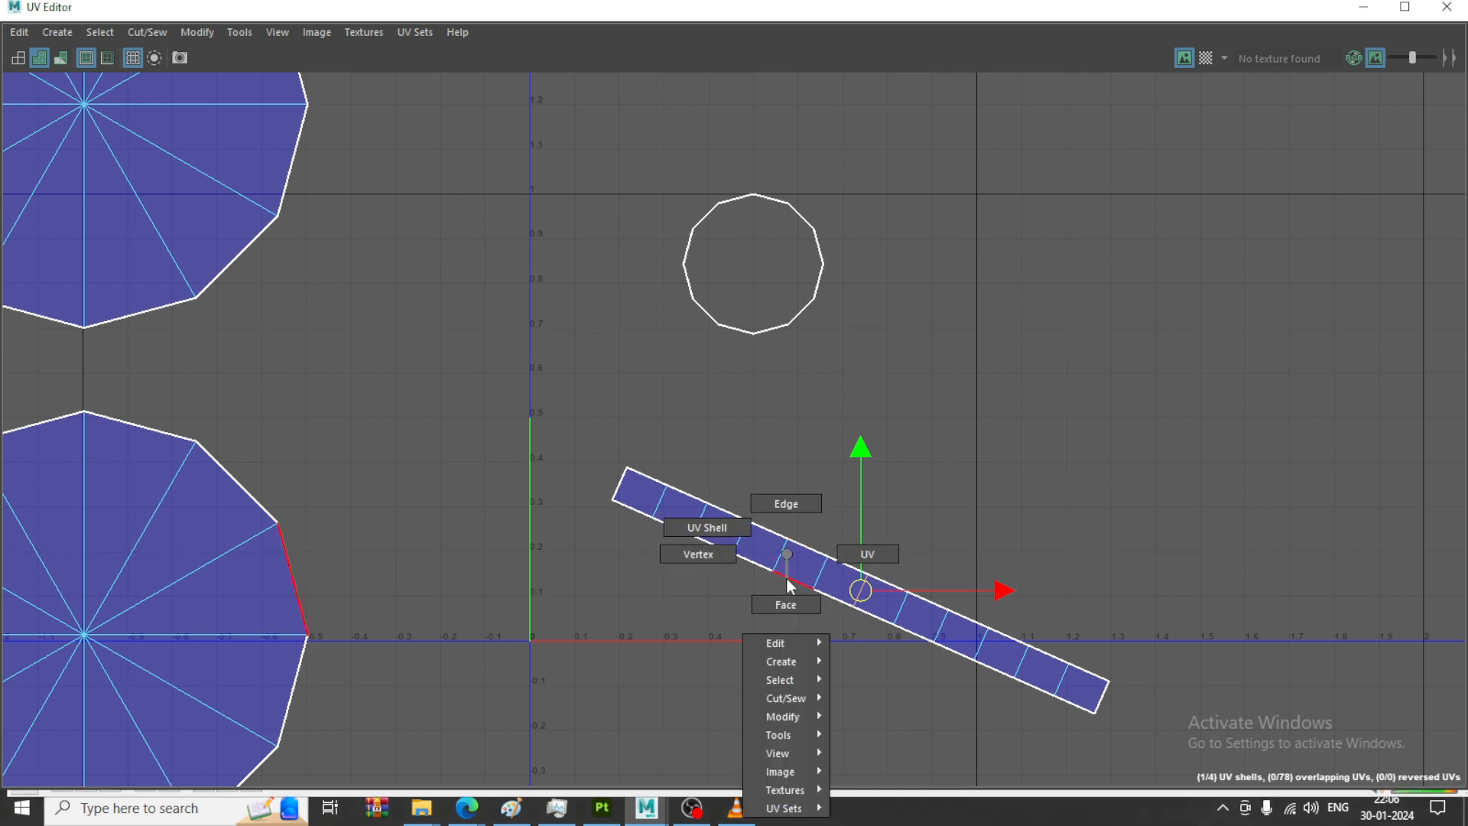
{"action": "left_click", "coordinate": [197, 33]}
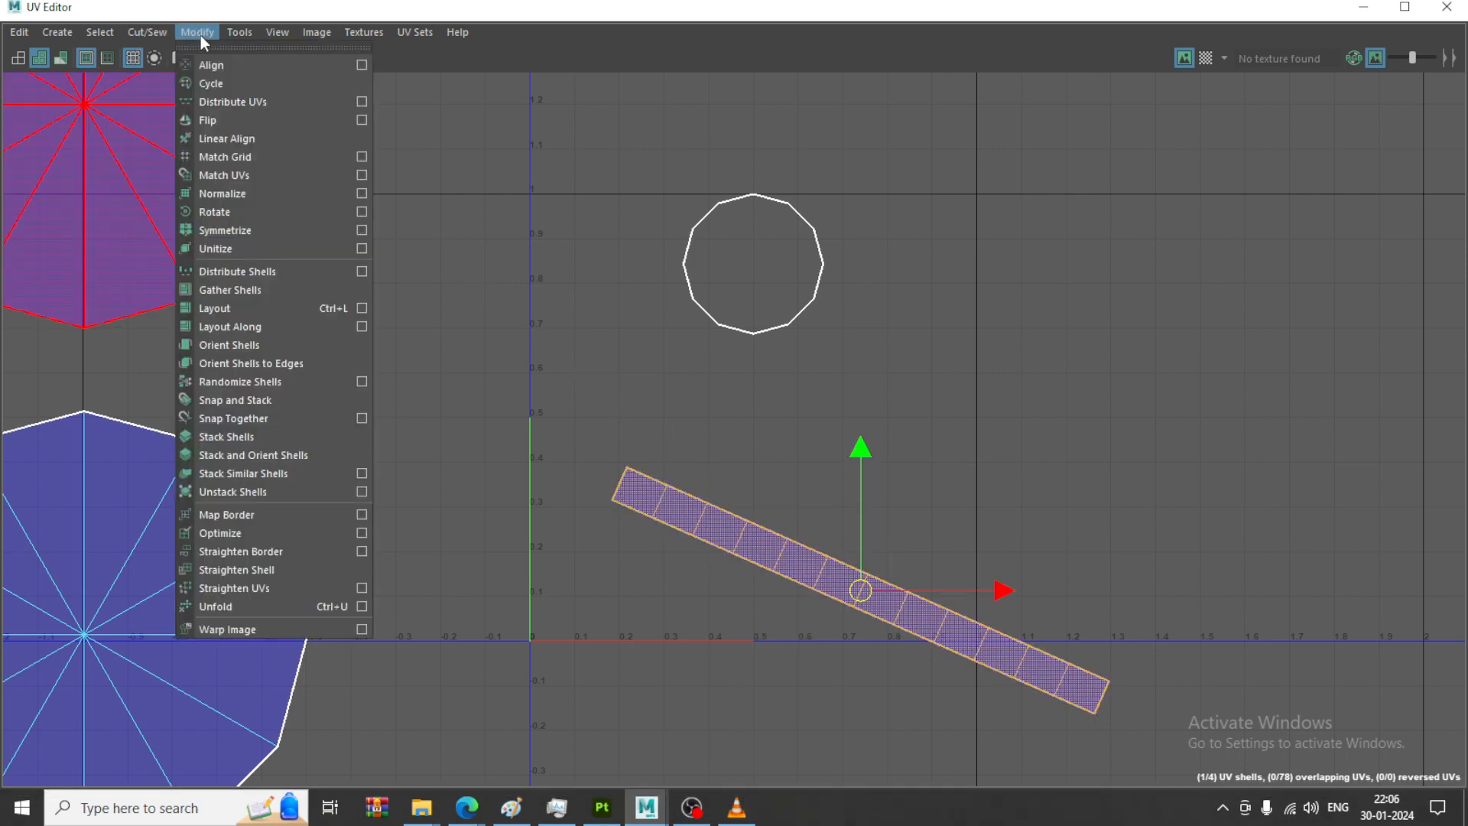
{"action": "left_click", "coordinate": [257, 605]}
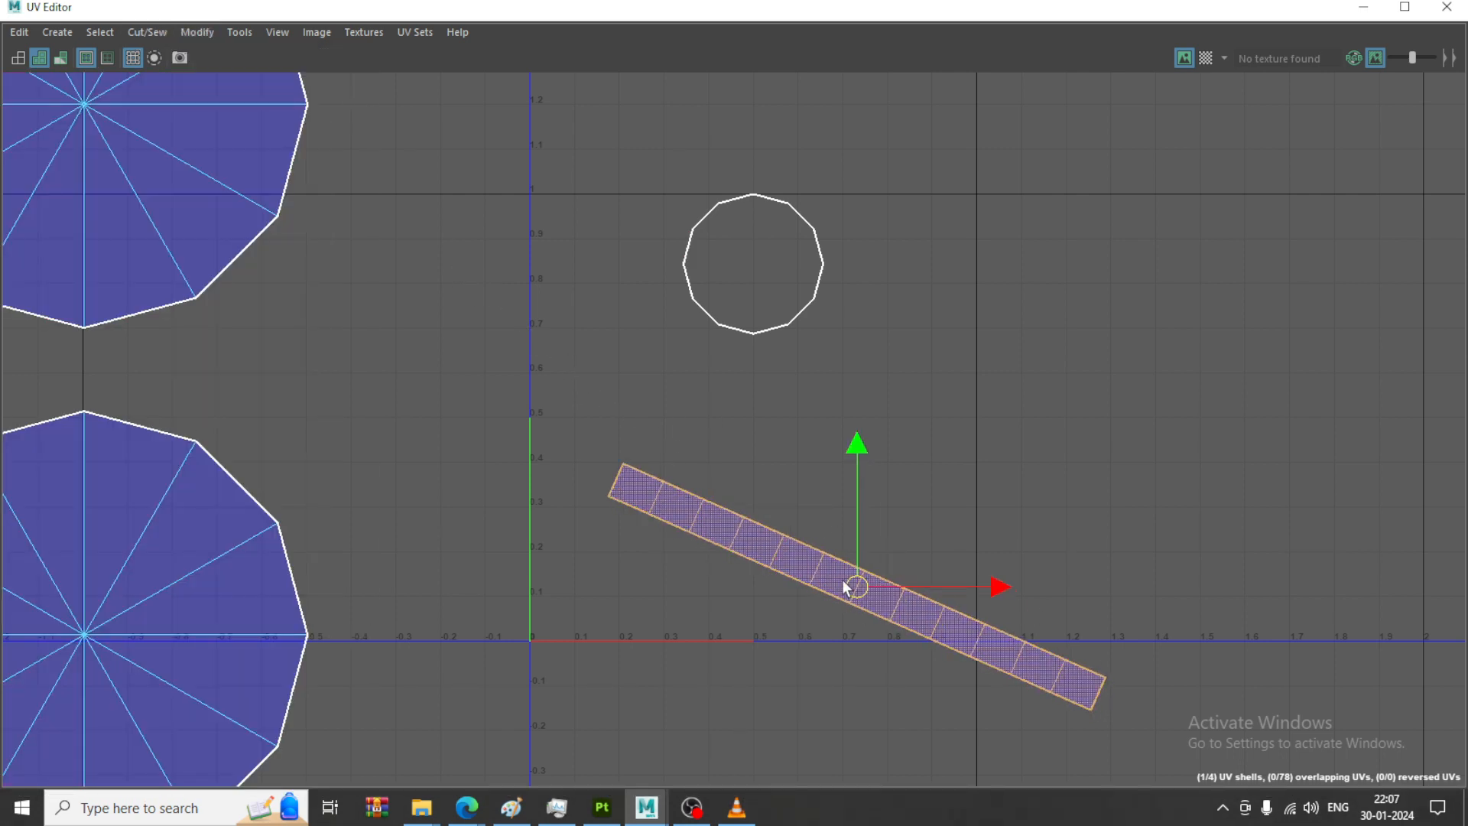
Select the circular UV shell and examine which cap faces it covers on the model
{"action": "left_click", "coordinate": [731, 237]}
{"action": "left_click", "coordinate": [732, 240]}
{"action": "left_click", "coordinate": [1364, 9]}
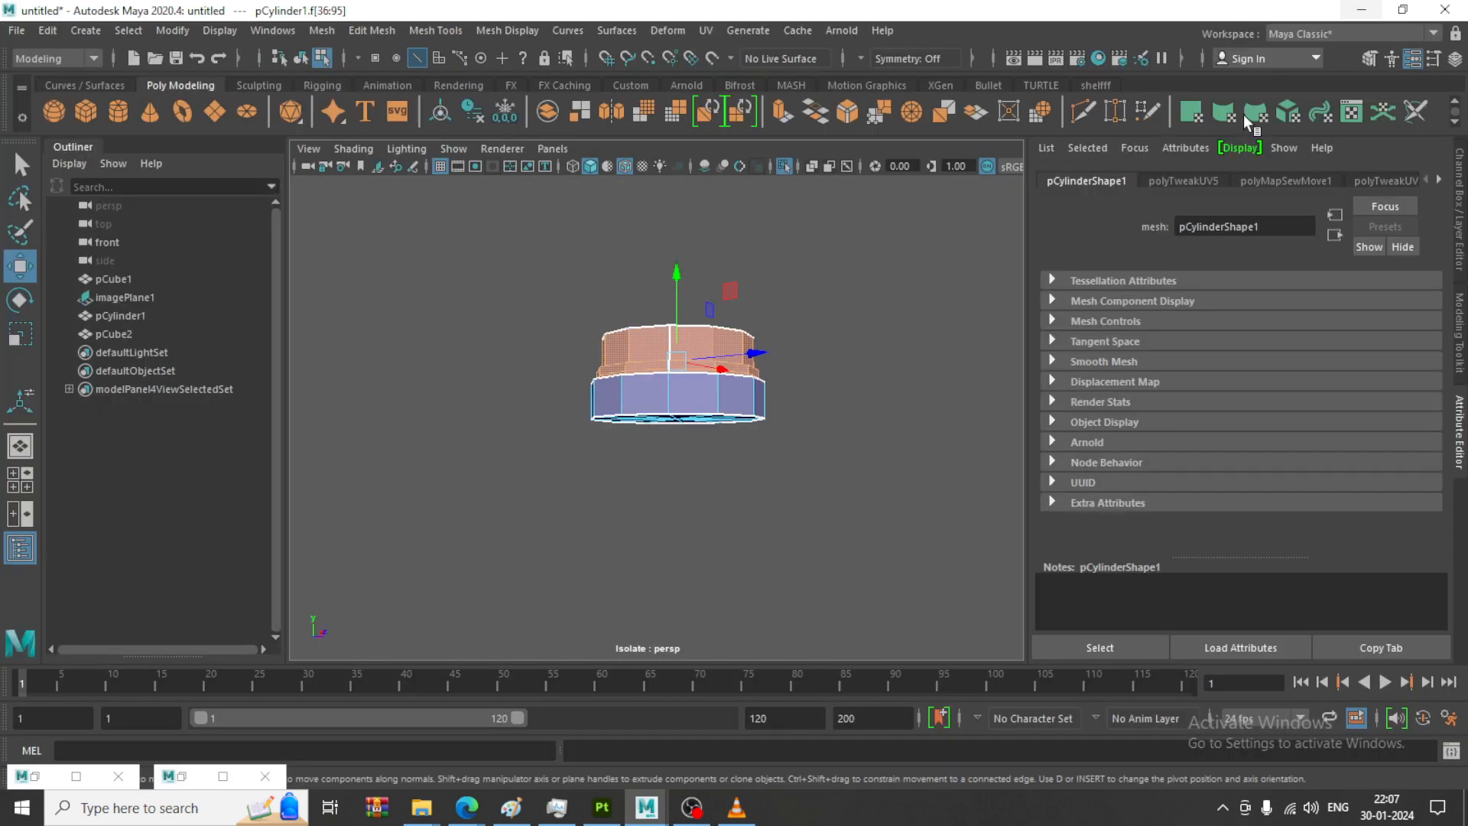
{"action": "left_click_drag", "start_coordinate": [751, 355], "coordinate": [812, 404], "text": "alt"}
{"action": "key", "text": "f"}
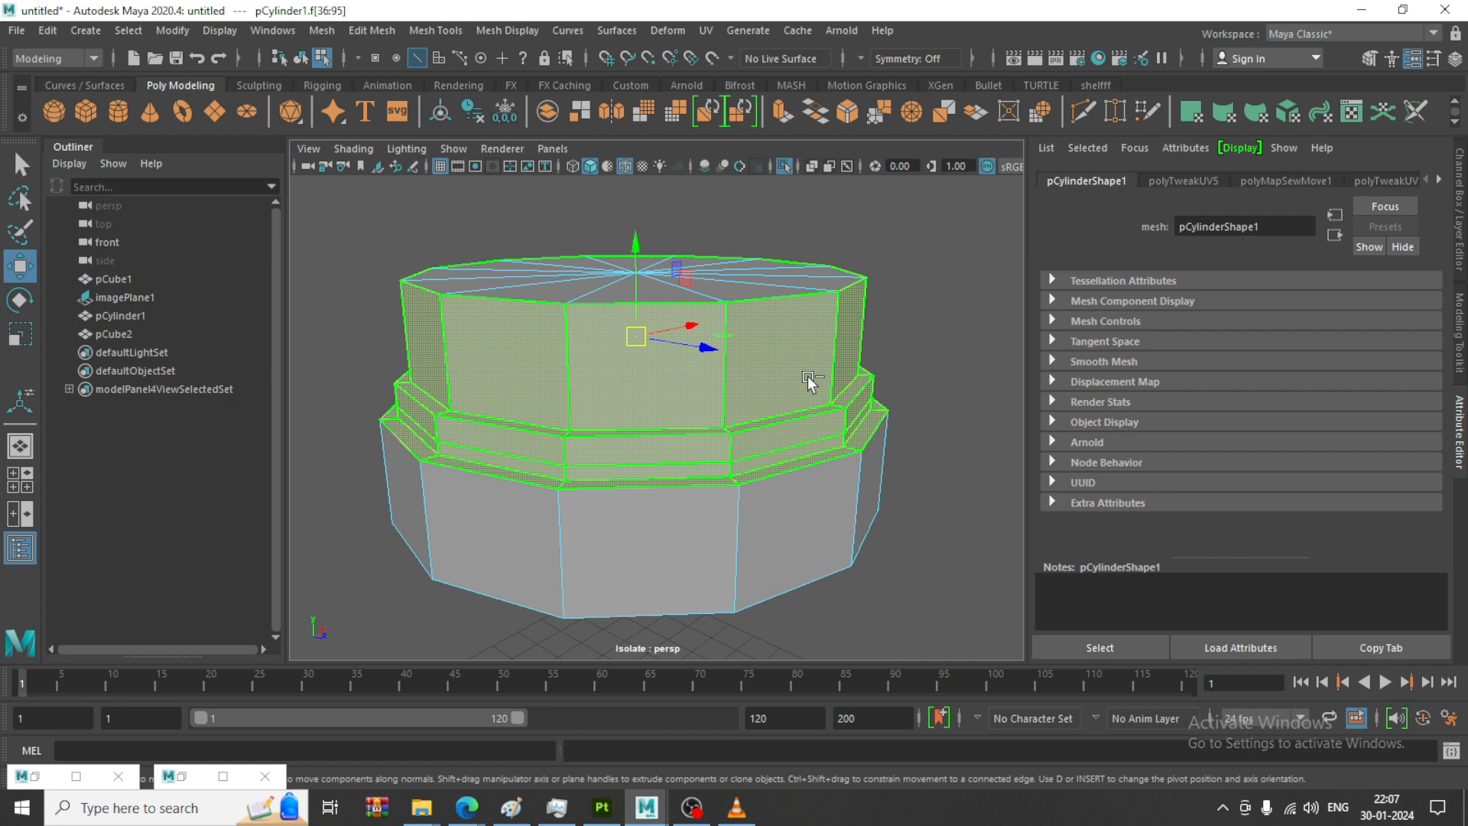
{"action": "key", "text": "ctrl+z"}
{"action": "key", "text": "ctrl+z"}
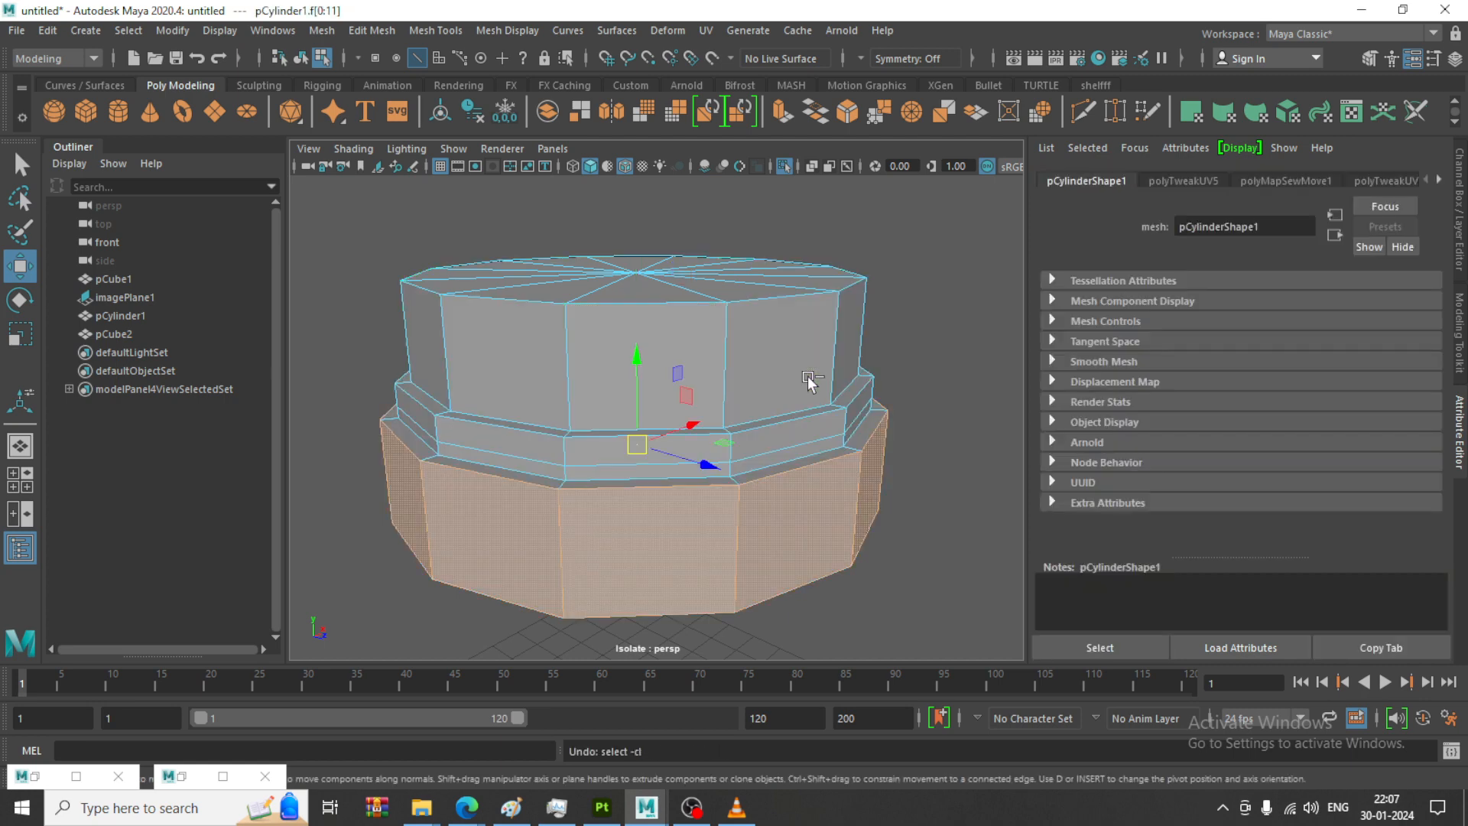
Select the cap's vertical edge loop and check where its edges lie in the UV layout
{"action": "scroll", "coordinate": [747, 389], "scroll_direction": "down", "scroll_amount": 5}
{"action": "right_click_drag", "start_coordinate": [724, 302], "coordinate": [619, 394]}
{"action": "double_click", "coordinate": [616, 391]}
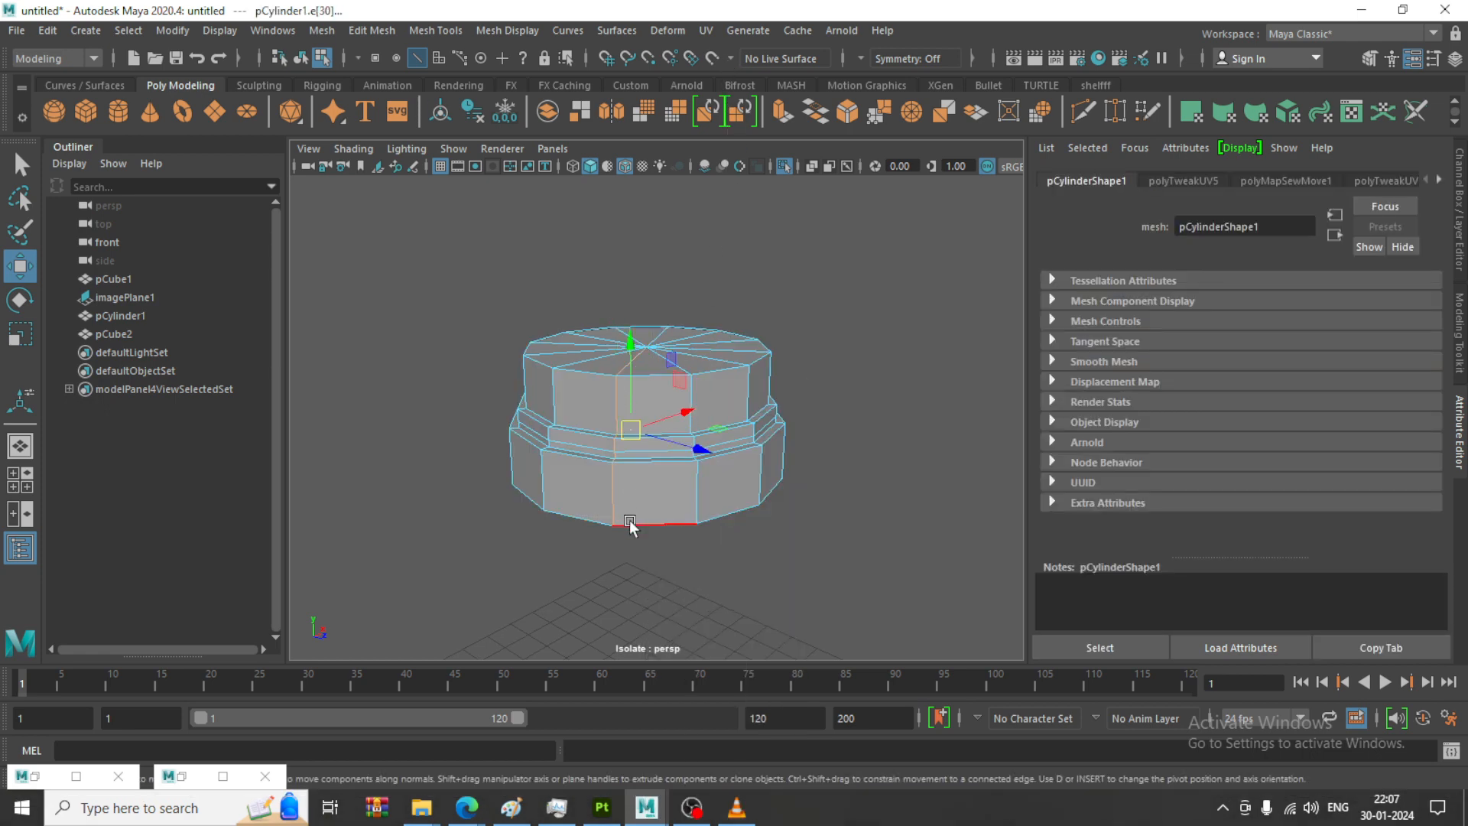
{"action": "left_click", "coordinate": [34, 777]}
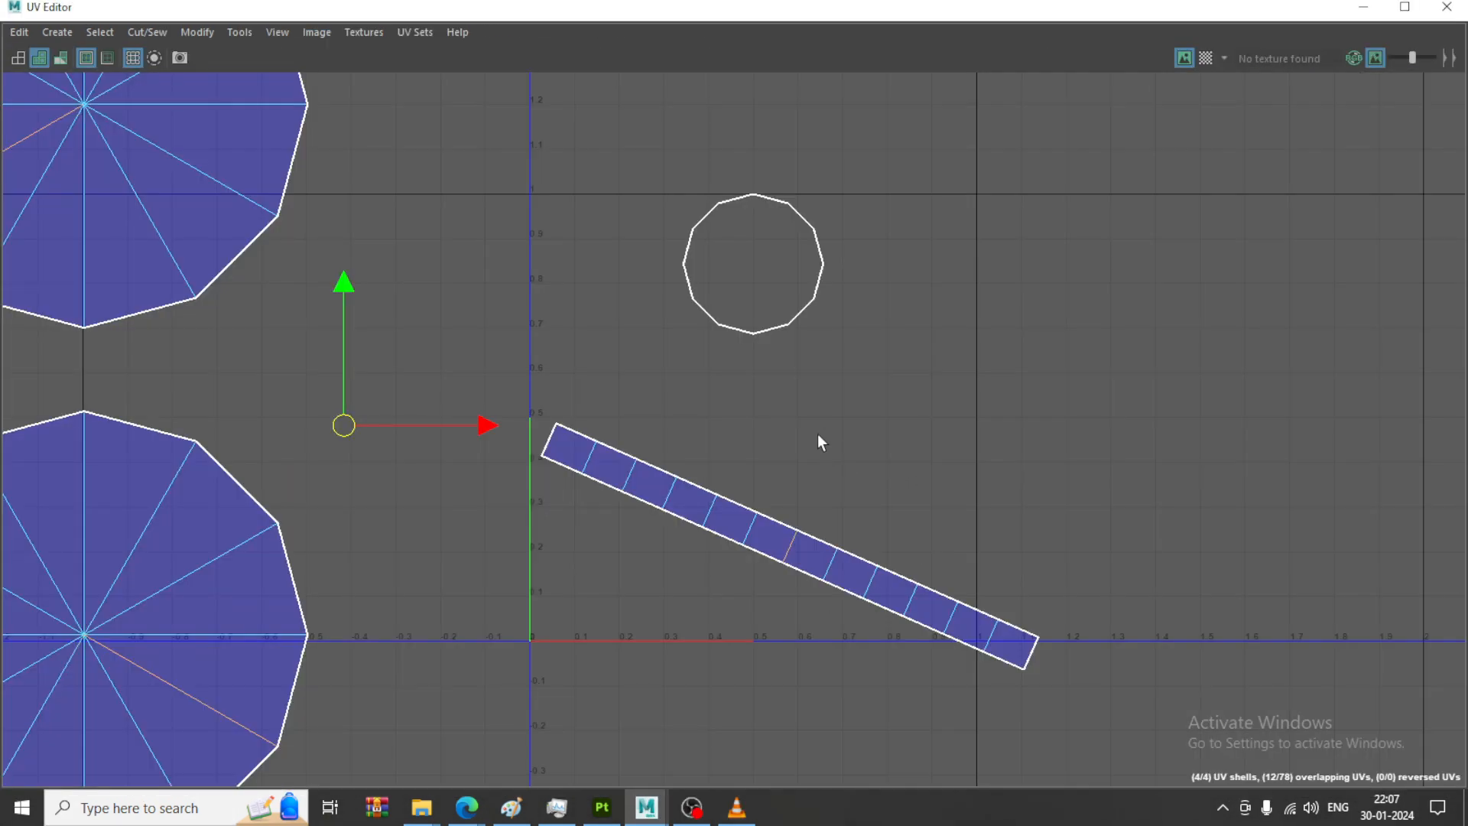
{"action": "scroll", "coordinate": [820, 441], "scroll_direction": "down", "scroll_amount": 1}
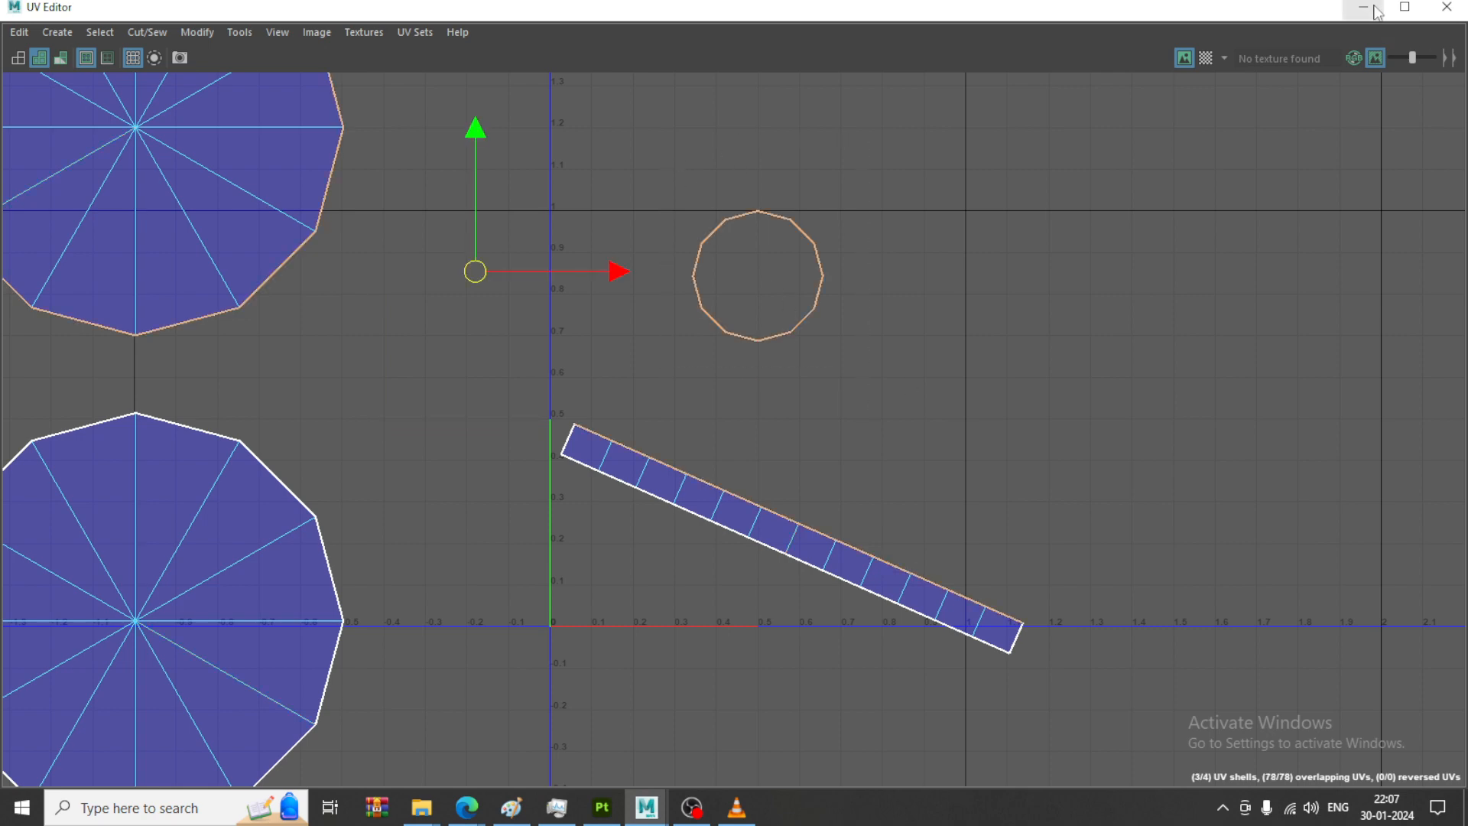
Select one vertical edge line on the upper part of the cap's side, excluding the top-face edges, and cut it as a UV seam
{"action": "left_click", "coordinate": [1363, 8]}
{"action": "right_click", "coordinate": [596, 405]}
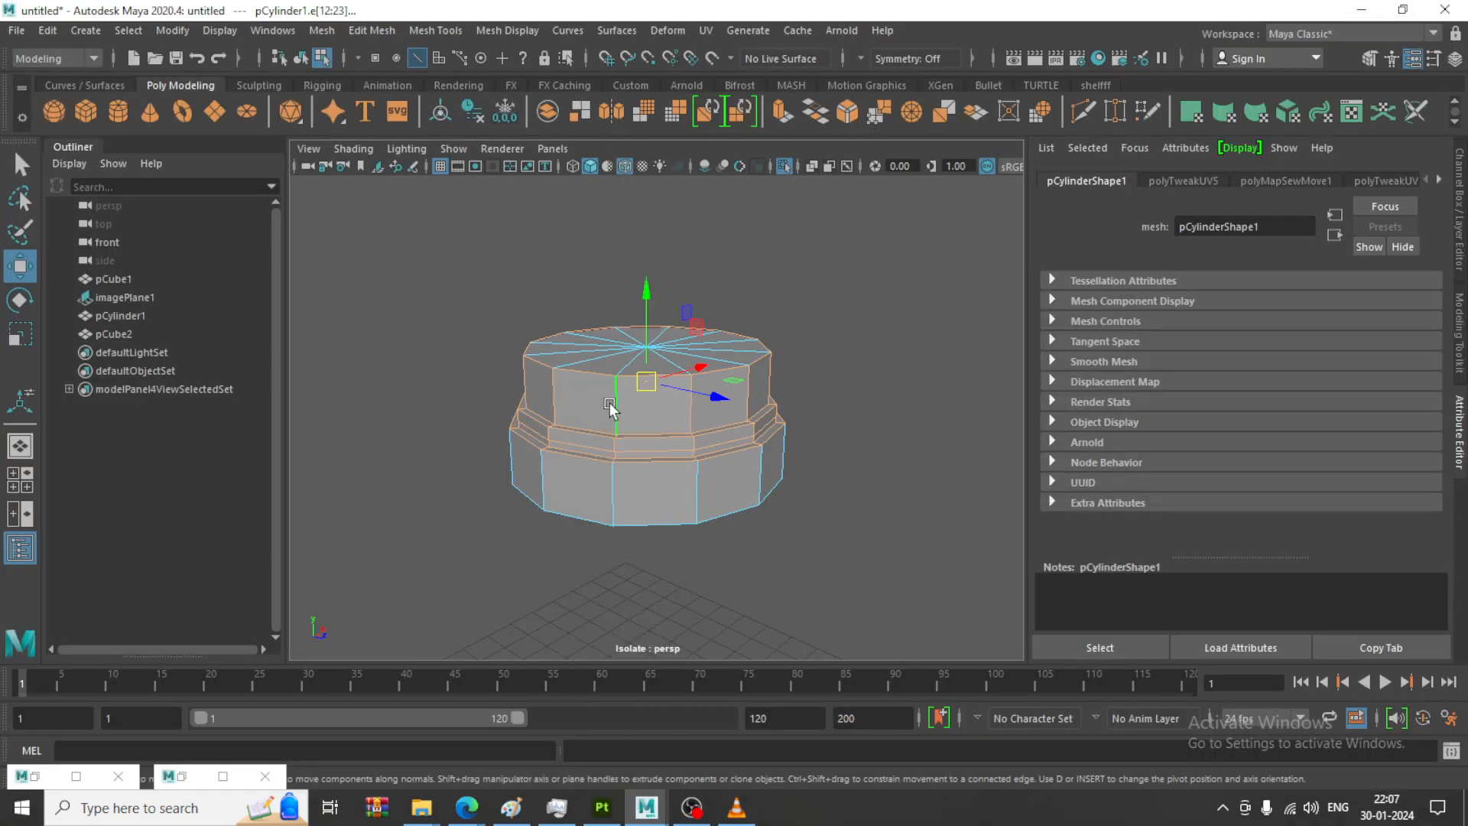
{"action": "left_click", "coordinate": [609, 410]}
{"action": "key", "text": "f"}
{"action": "scroll", "coordinate": [663, 457], "scroll_direction": "down", "scroll_amount": 5}
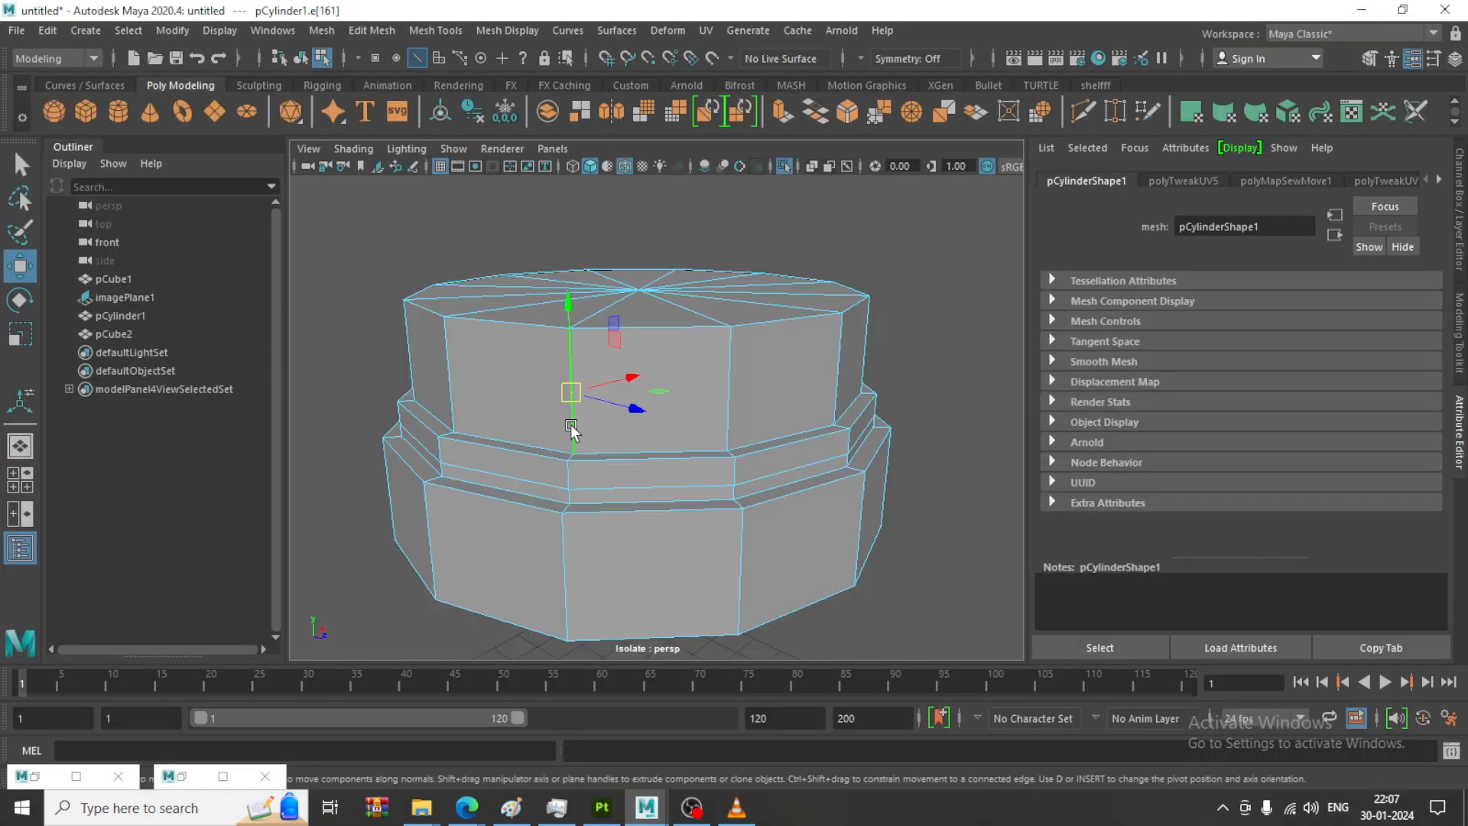
{"action": "left_click", "coordinate": [567, 579]}
{"action": "left_click_drag", "start_coordinate": [494, 548], "coordinate": [698, 703], "text": "ctrl"}
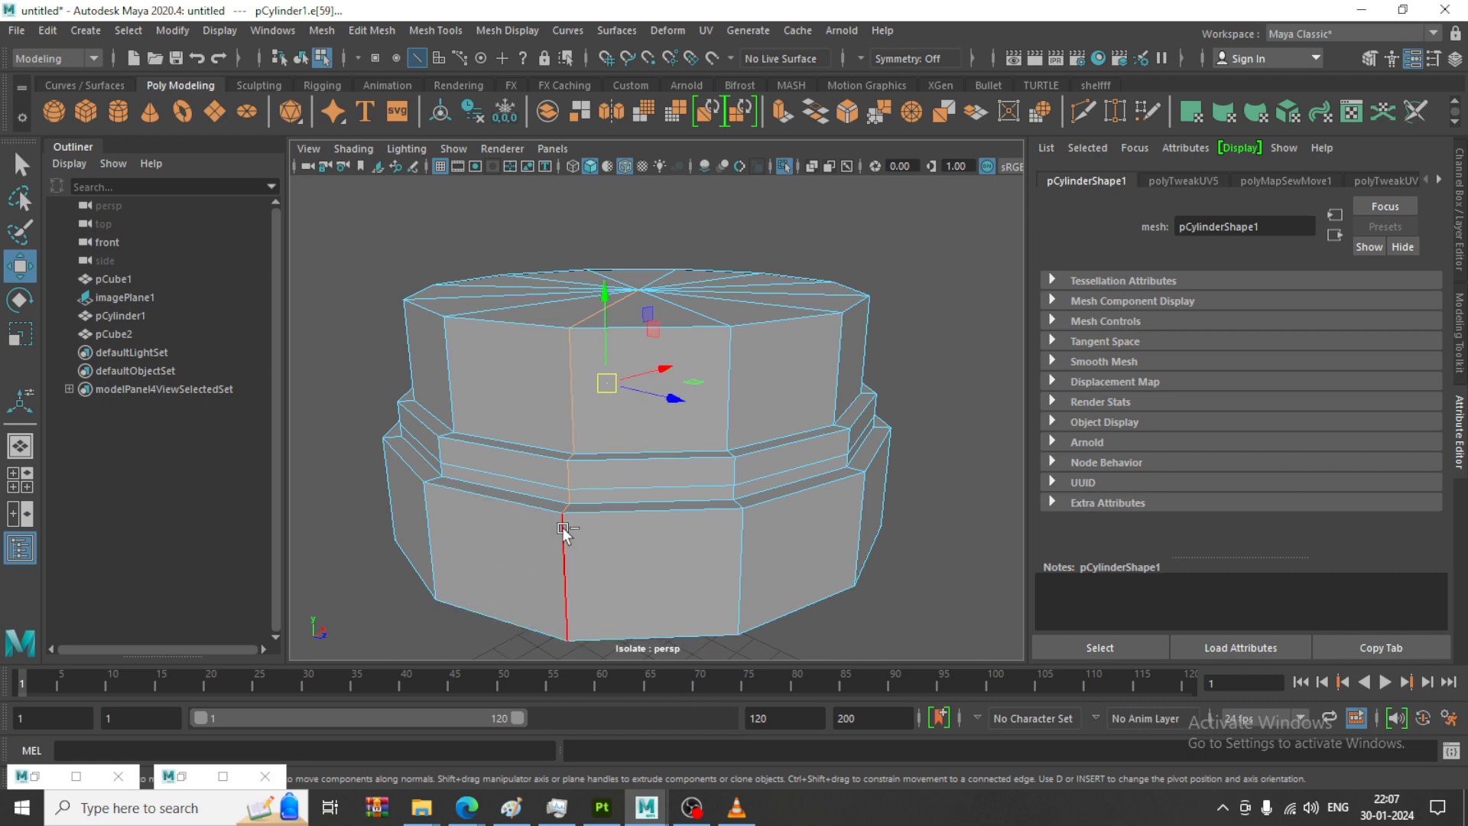
{"action": "left_click_drag", "start_coordinate": [541, 508], "coordinate": [600, 538], "text": "ctrl"}
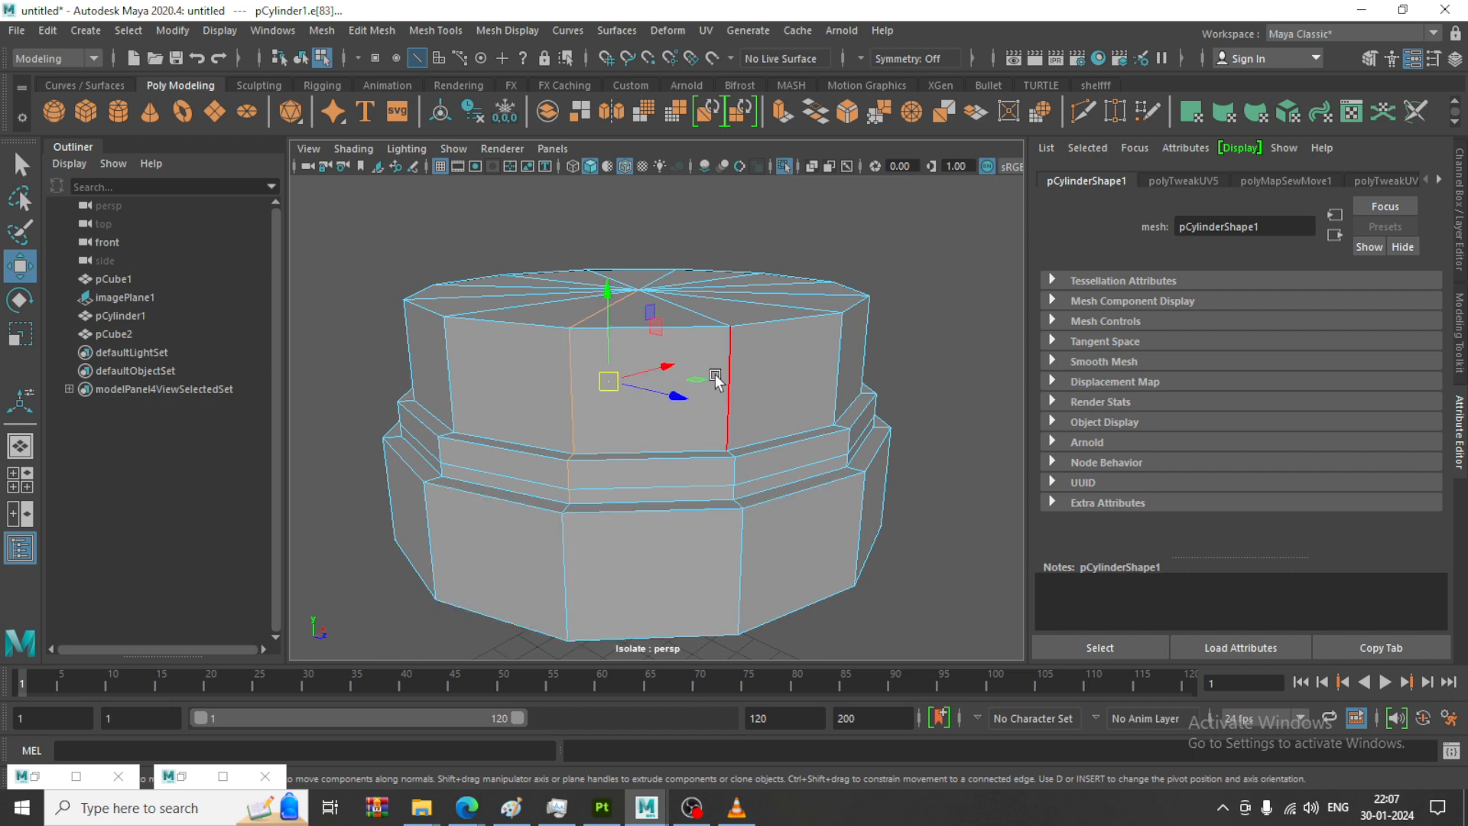
{"action": "left_click_drag", "start_coordinate": [605, 245], "coordinate": [694, 301], "text": "ctrl"}
{"action": "scroll", "coordinate": [810, 344], "scroll_direction": "down", "scroll_amount": 5}
{"action": "left_click_drag", "start_coordinate": [944, 399], "coordinate": [653, 406], "text": "alt"}
{"action": "scroll", "coordinate": [719, 387], "scroll_direction": "up", "scroll_amount": 3}
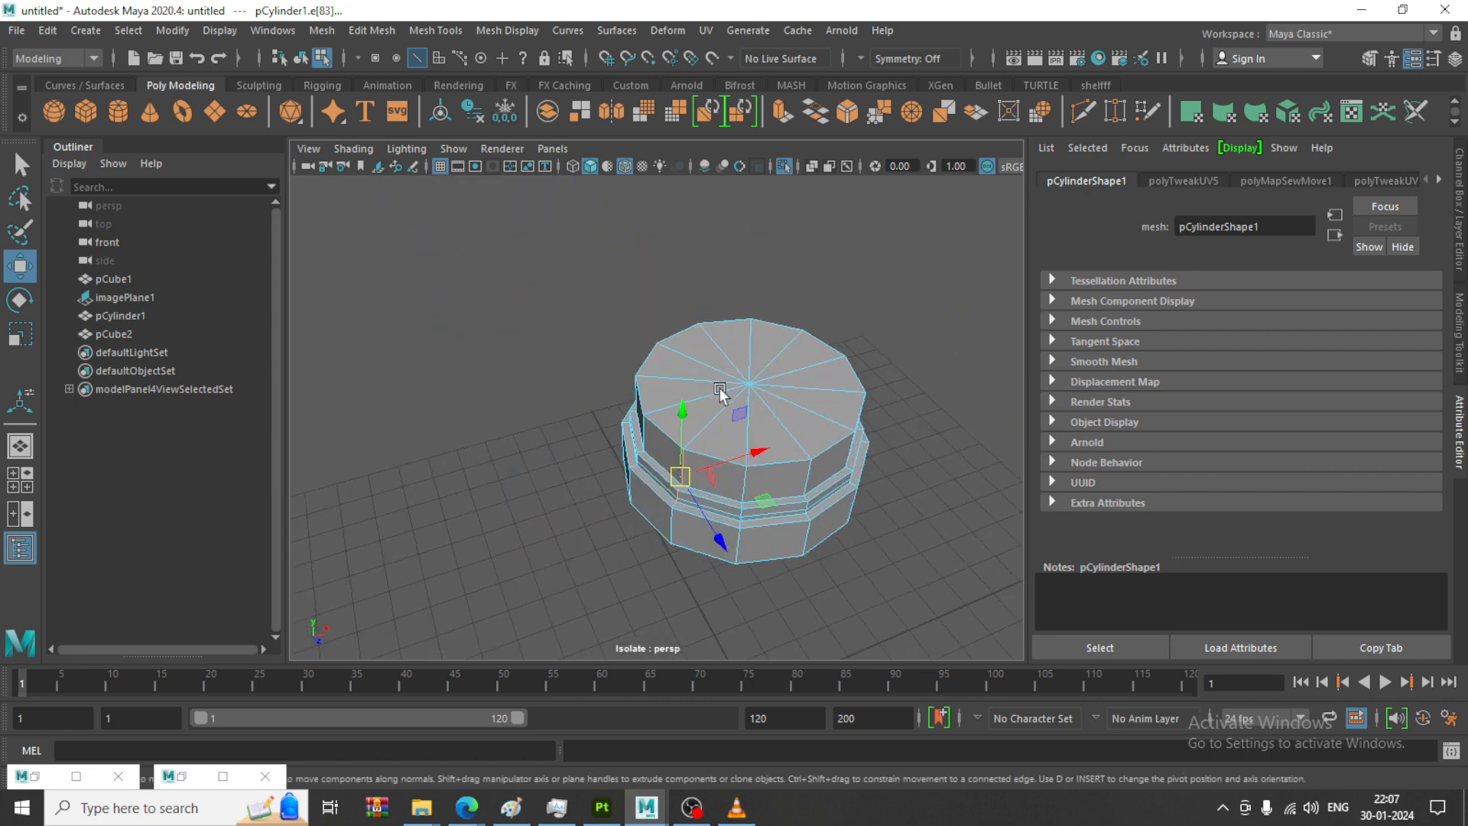
{"action": "left_click", "coordinate": [697, 29]}
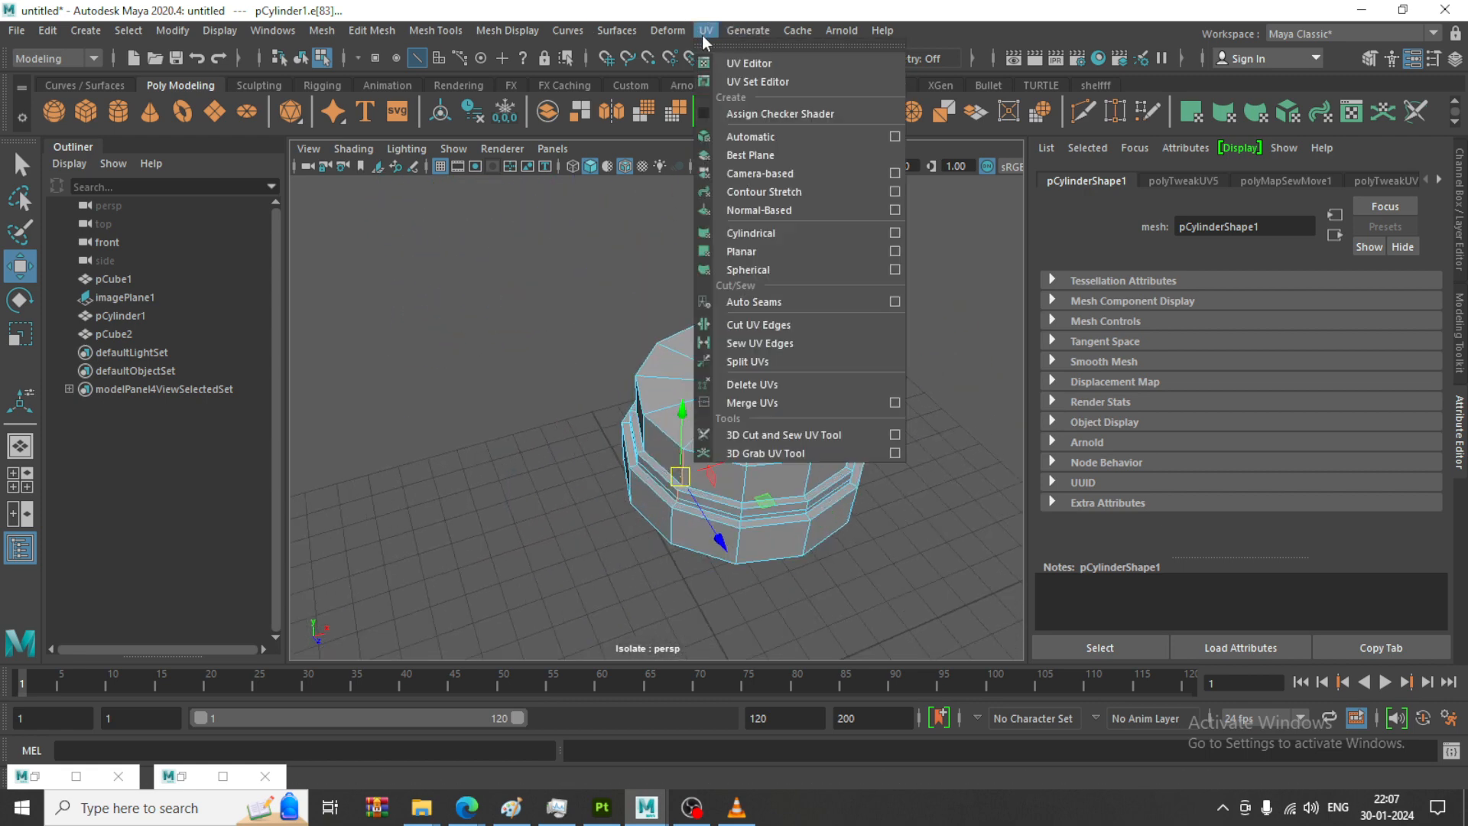
{"action": "left_click", "coordinate": [747, 62]}
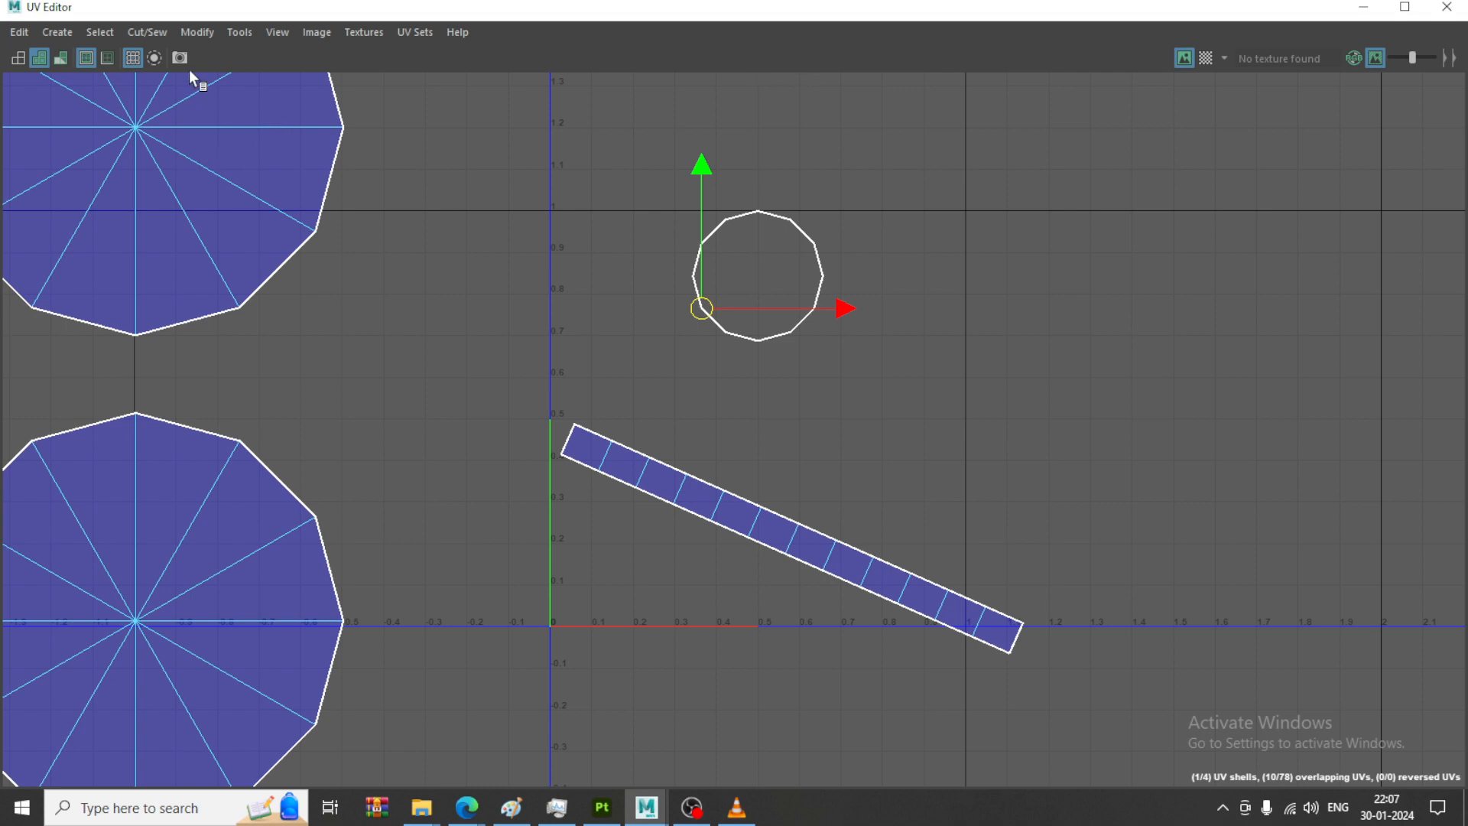
{"action": "left_click", "coordinate": [147, 32]}
{"action": "left_click", "coordinate": [218, 123]}
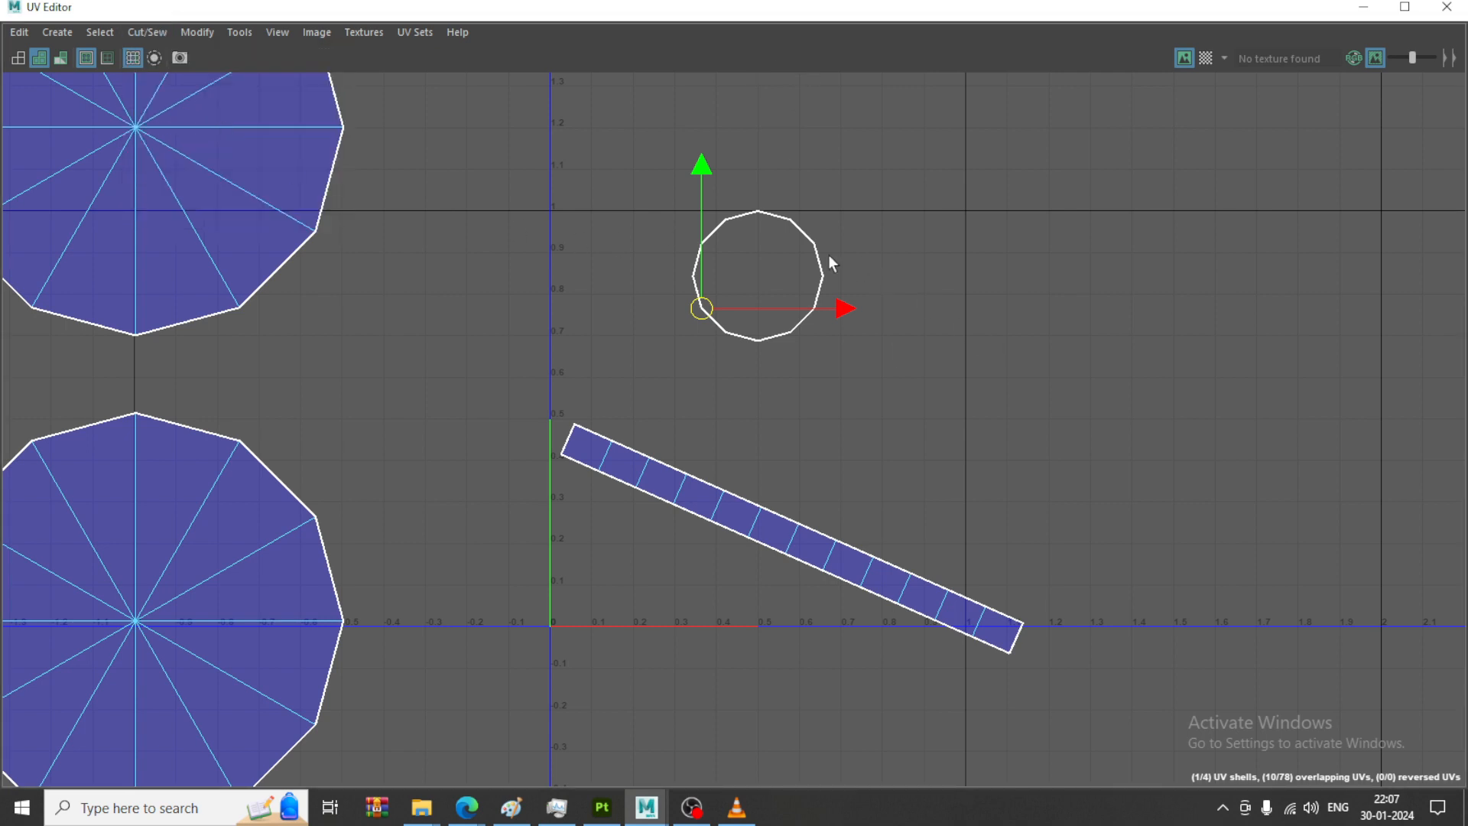
Select all faces of the circular UV shell and try to unfold them
{"action": "left_click", "coordinate": [681, 183]}
{"action": "left_click_drag", "start_coordinate": [645, 157], "coordinate": [972, 421]}
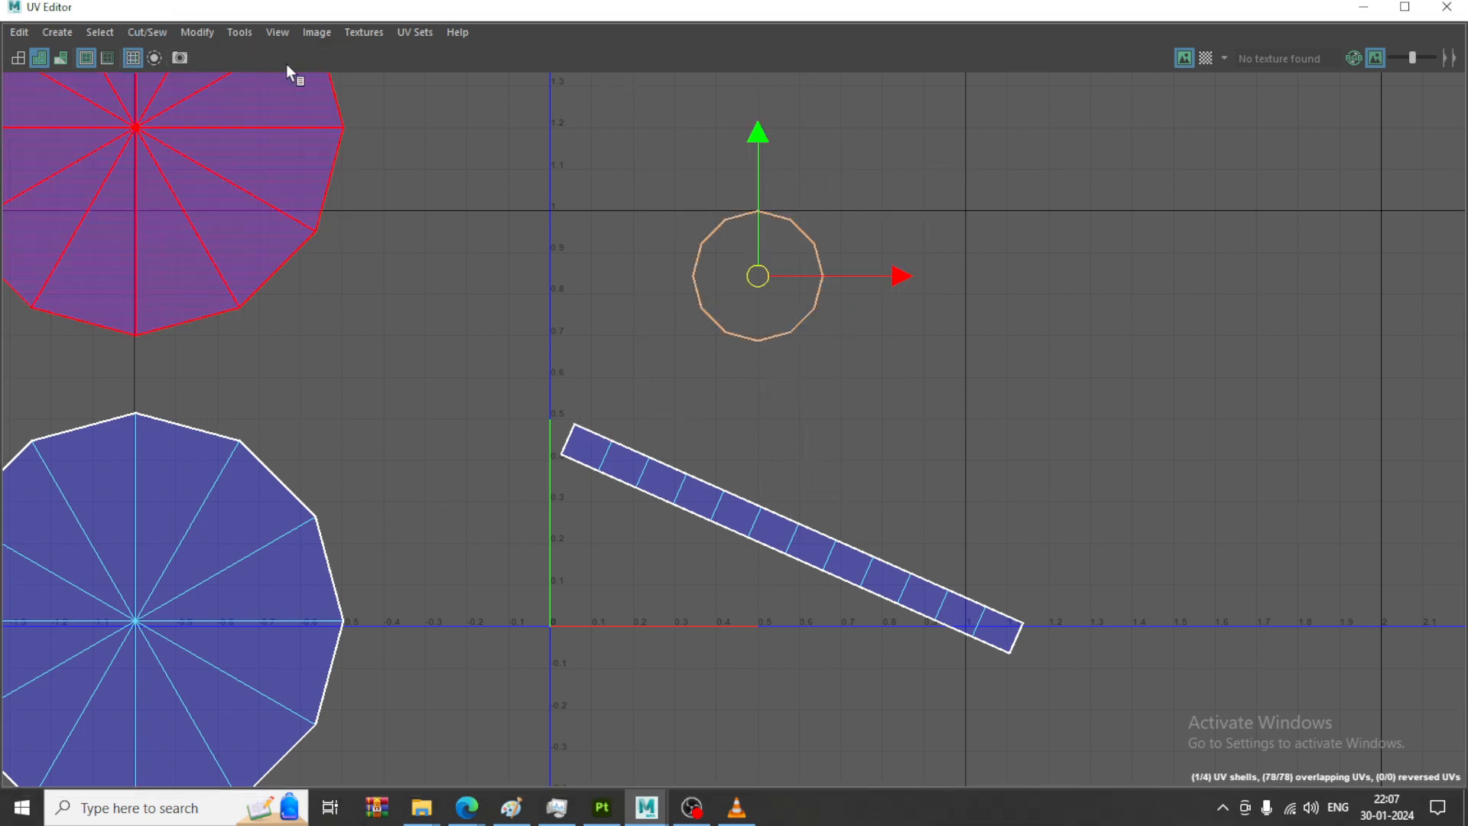
{"action": "left_click", "coordinate": [197, 32]}
{"action": "left_click", "coordinate": [276, 604]}
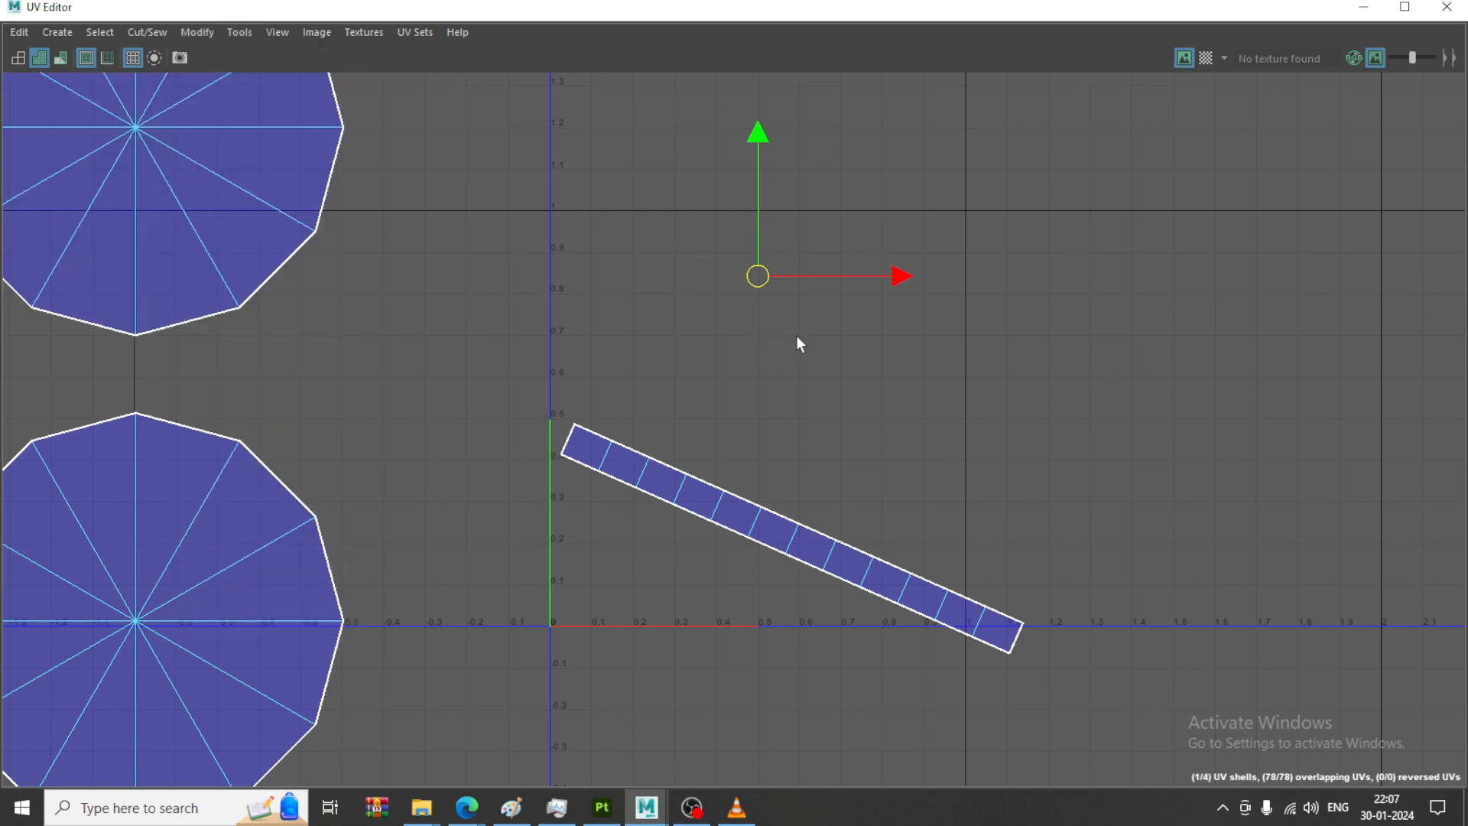
{"action": "scroll", "coordinate": [694, 407], "scroll_direction": "down", "scroll_amount": 8}
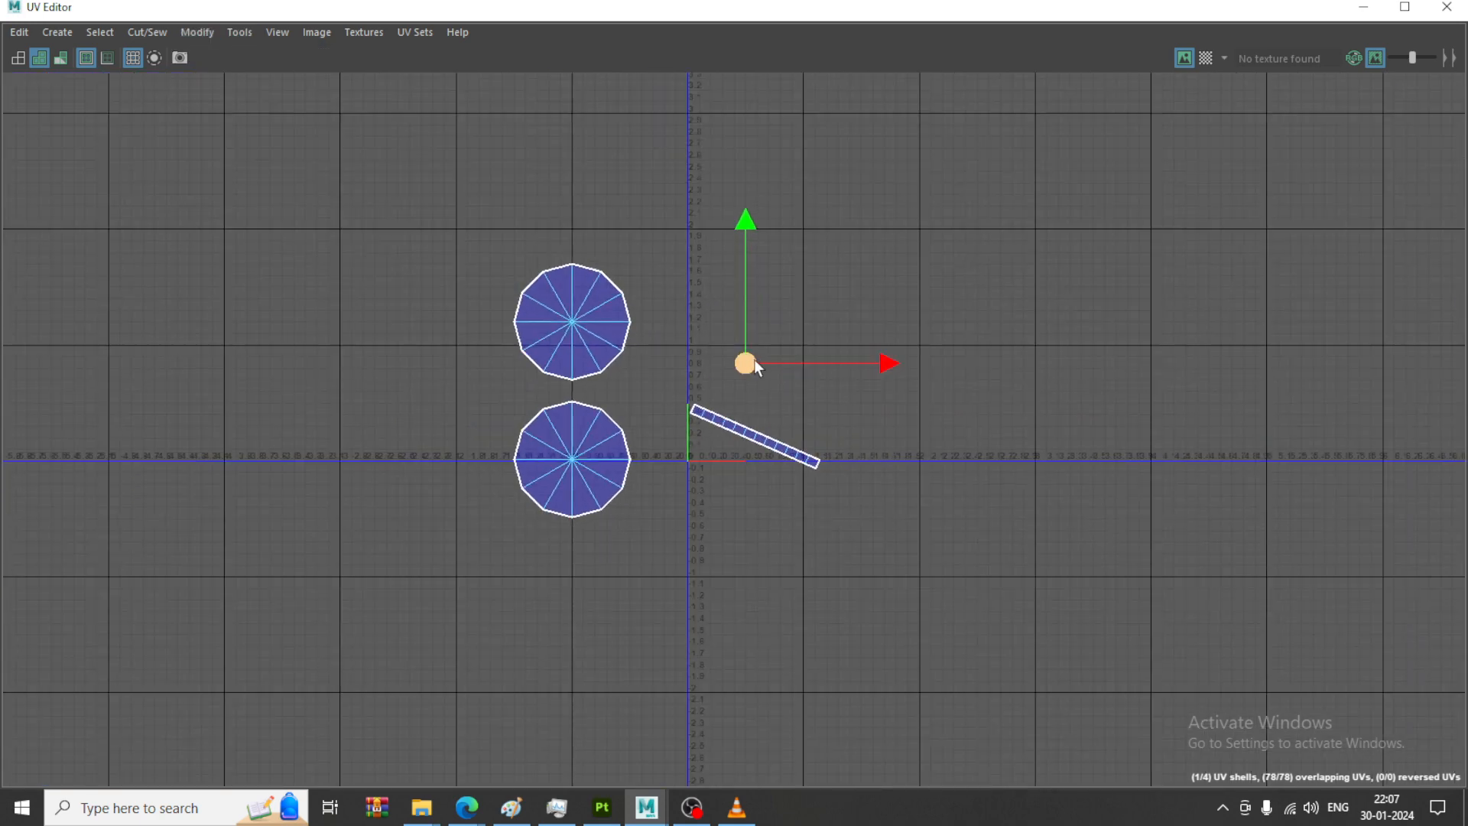
Apply a planar UV projection from the Z axis, fitted to the bounding box, to the cap's selected upper side faces
{"action": "left_click", "coordinate": [1363, 7]}
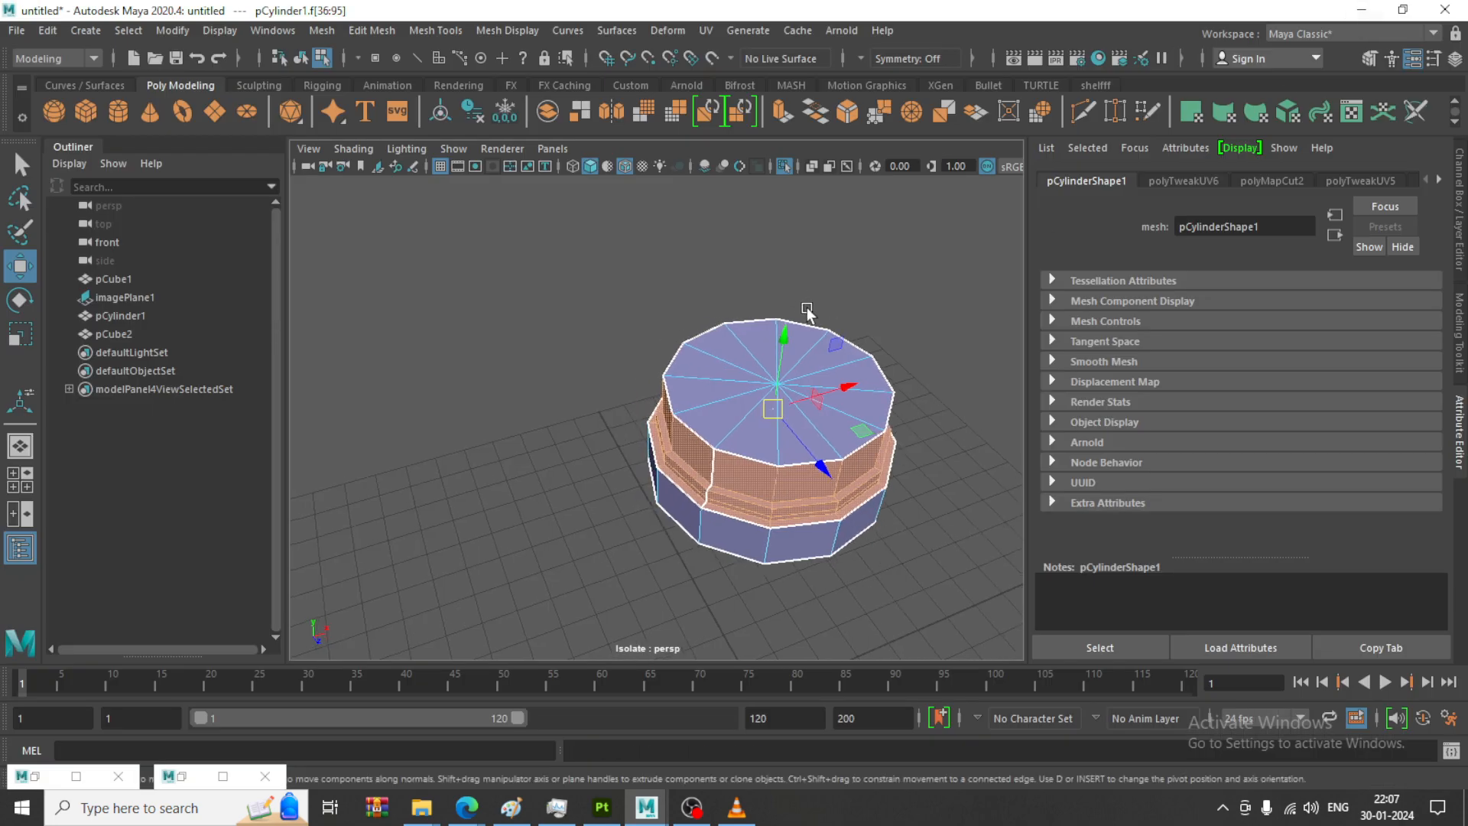
{"action": "key", "text": "f"}
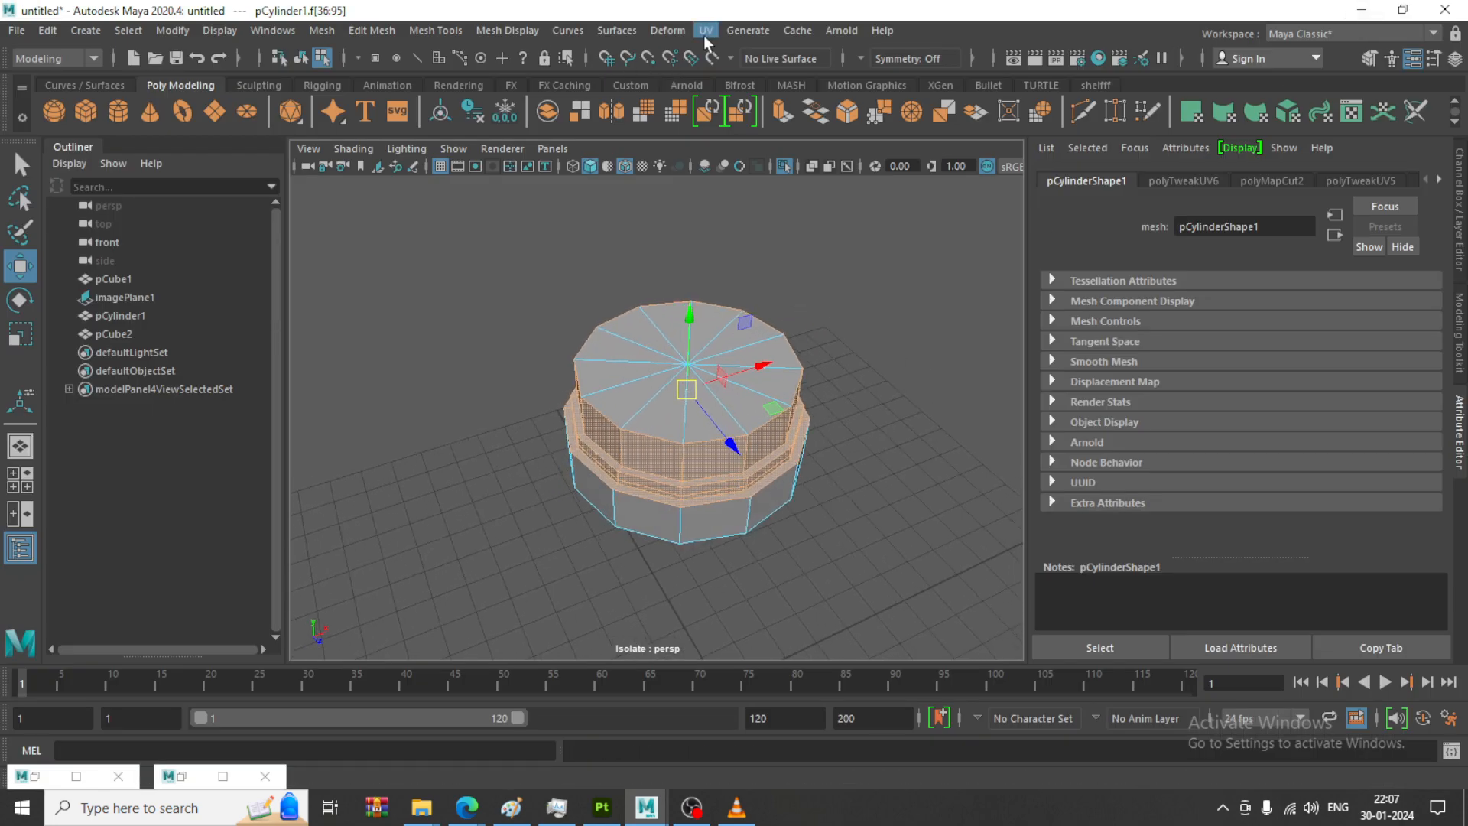
{"action": "left_click", "coordinate": [703, 35]}
{"action": "left_click", "coordinate": [897, 253]}
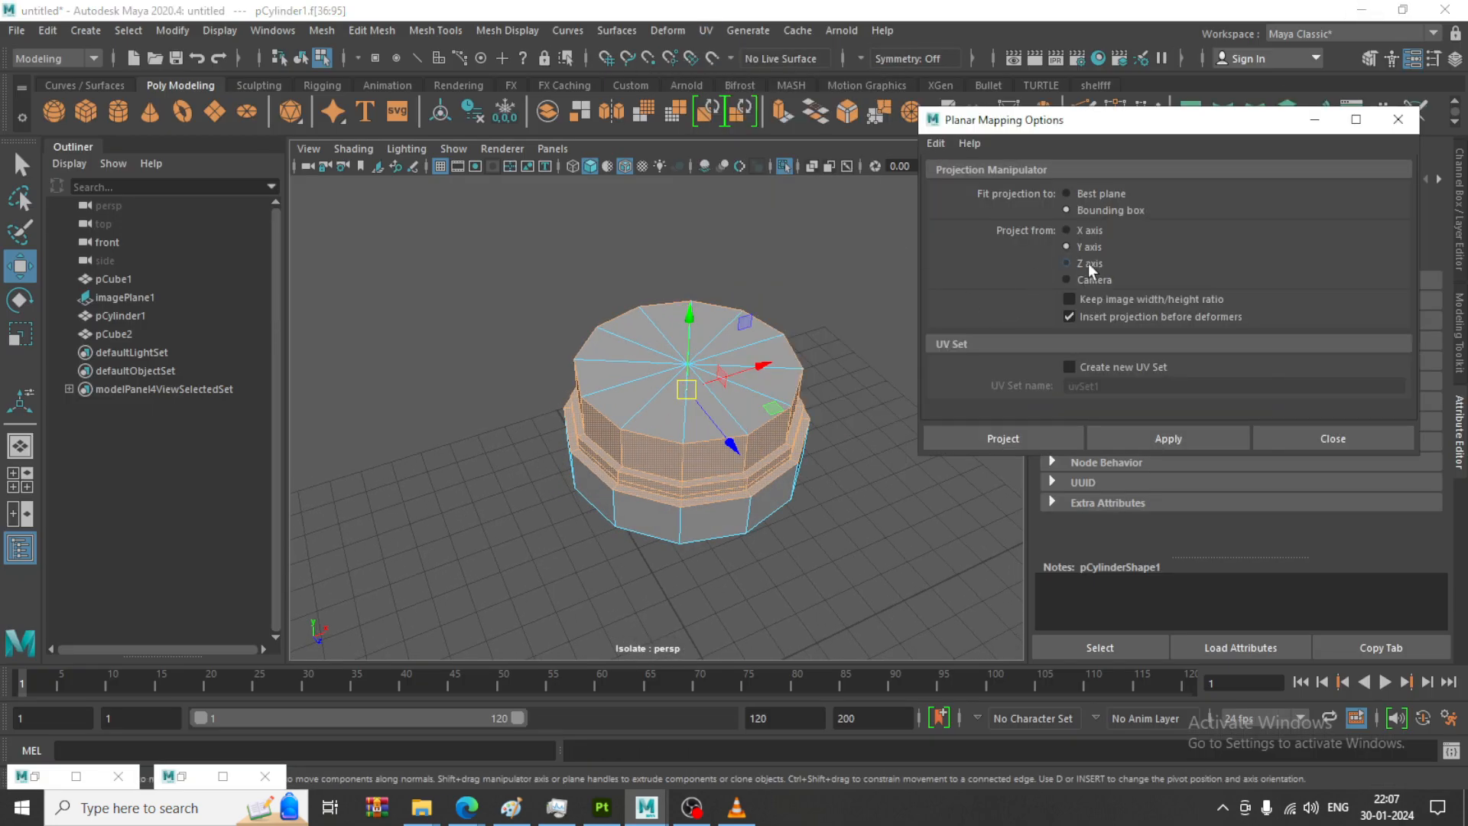
{"action": "left_click", "coordinate": [997, 439]}
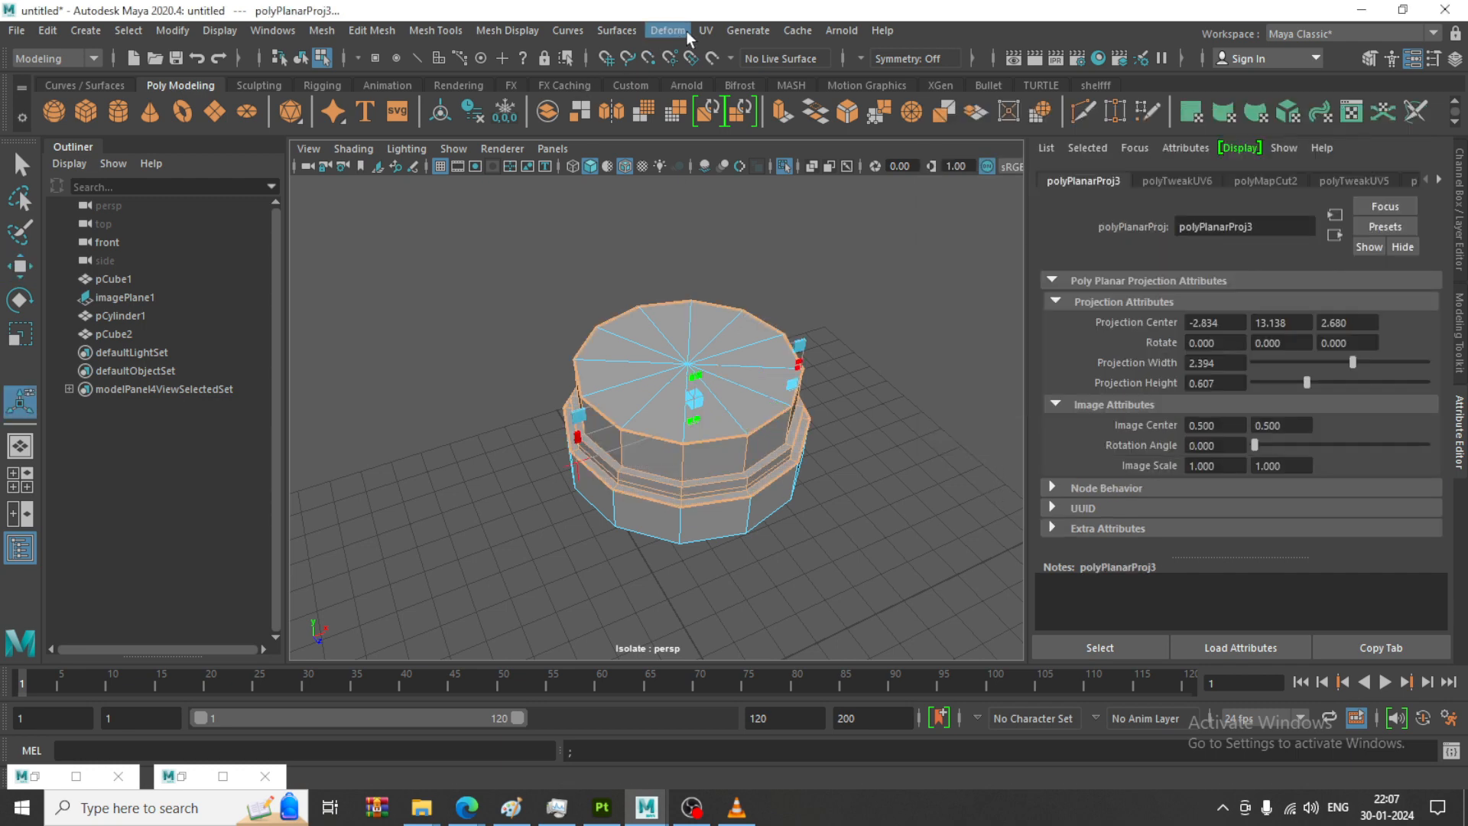
In the UV Editor, move the projected cap-side UV shell up so it is clear of the other shells
{"action": "left_click", "coordinate": [705, 31]}
{"action": "left_click", "coordinate": [730, 62]}
{"action": "key", "text": "w"}
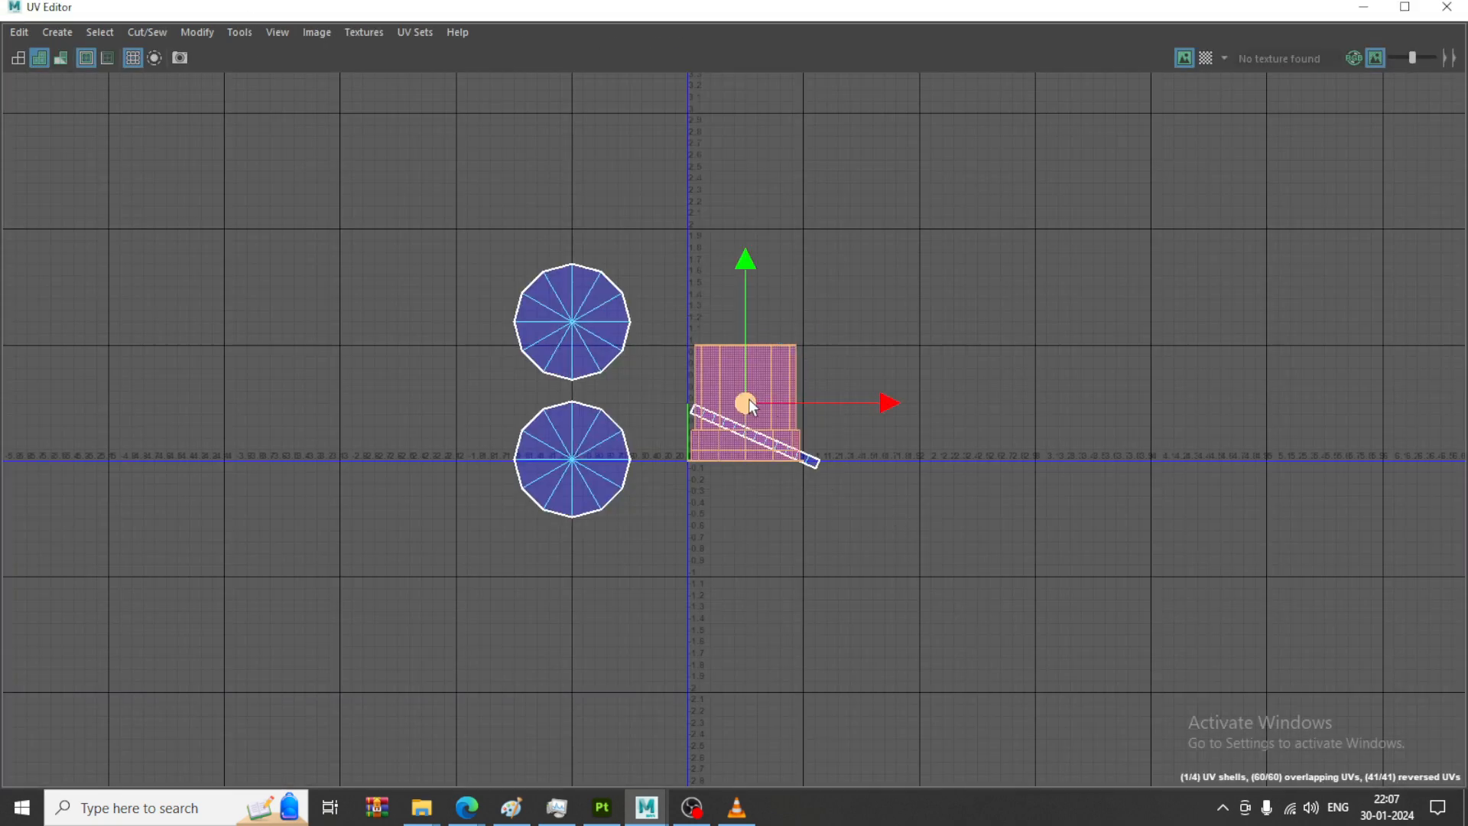
{"action": "left_click_drag", "start_coordinate": [748, 400], "coordinate": [812, 265]}
{"action": "scroll", "coordinate": [813, 266], "scroll_direction": "up", "scroll_amount": 1}
{"action": "left_click", "coordinate": [978, 231]}
{"action": "scroll", "coordinate": [883, 237], "scroll_direction": "up", "scroll_amount": 2}
Select the vertical edge line in the middle of the cap-side UV shell and cut it as a seam
{"action": "right_click", "coordinate": [783, 238]}
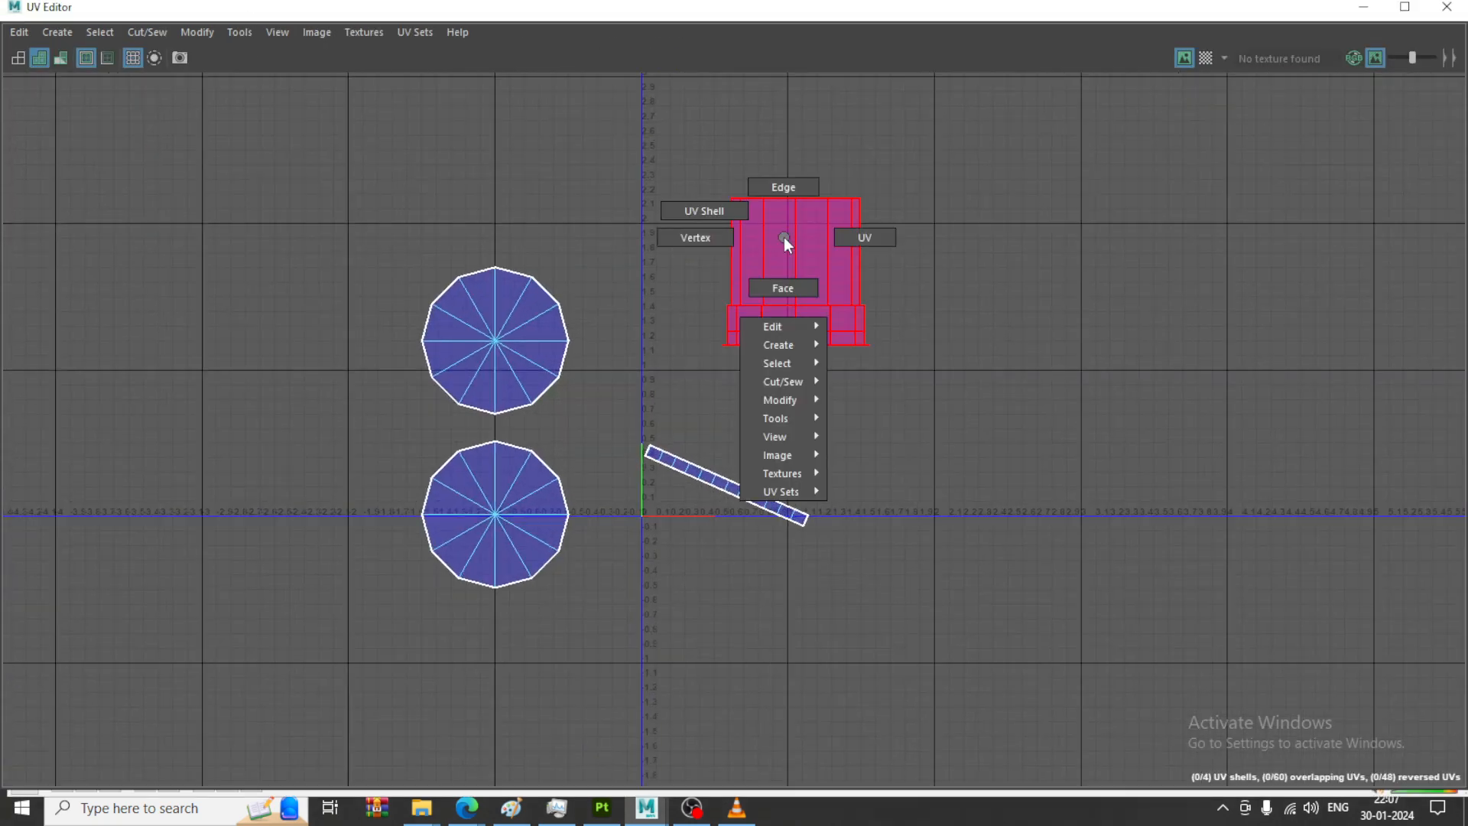
{"action": "right_click_drag", "start_coordinate": [782, 237], "coordinate": [784, 153]}
{"action": "double_click", "coordinate": [804, 241]}
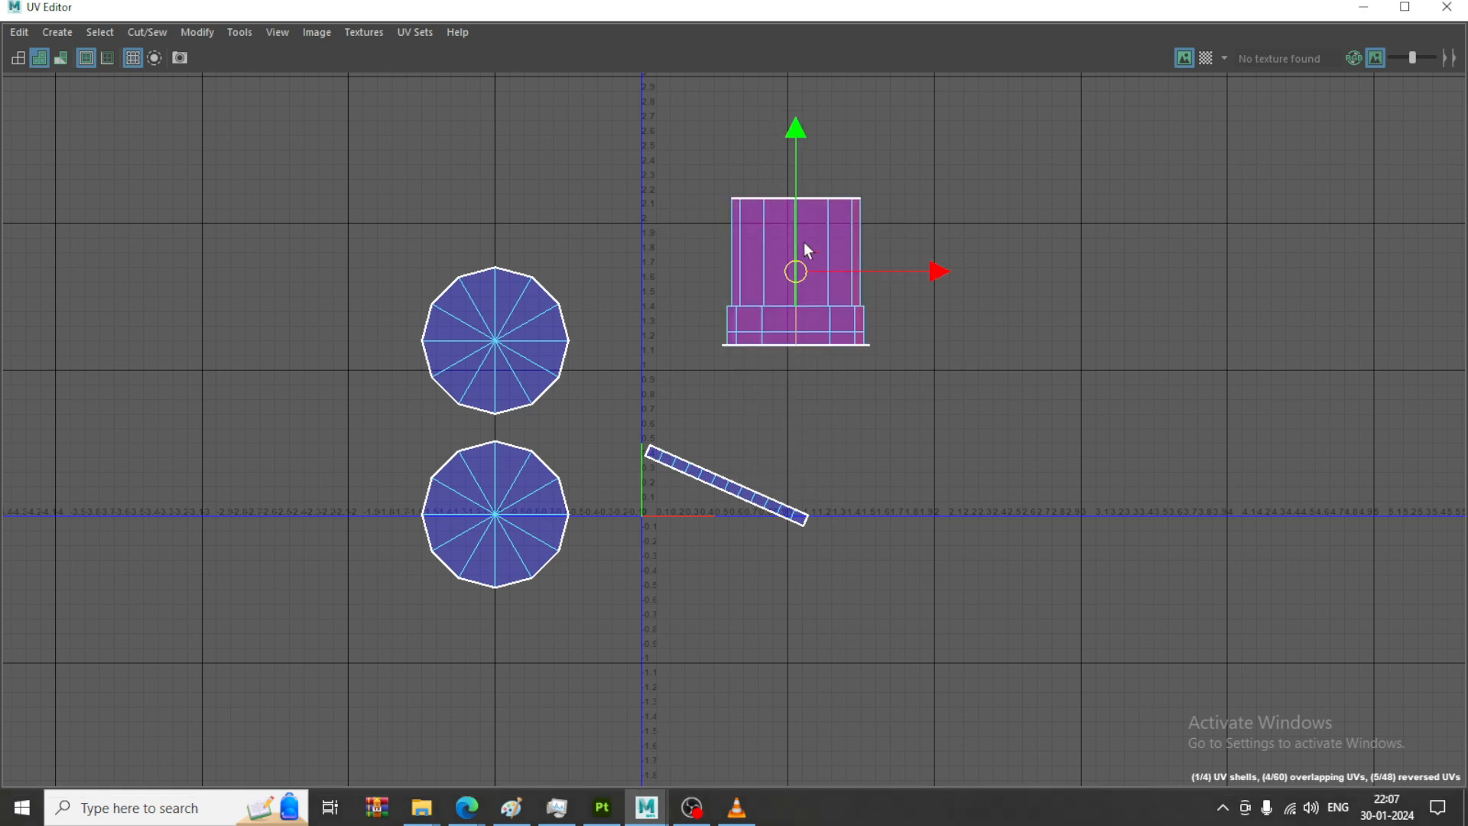
{"action": "left_click", "coordinate": [157, 32]}
{"action": "left_click", "coordinate": [203, 128]}
Select the whole cap-side UV shell and unfold it
{"action": "double_click", "coordinate": [814, 251]}
{"action": "left_click", "coordinate": [197, 32]}
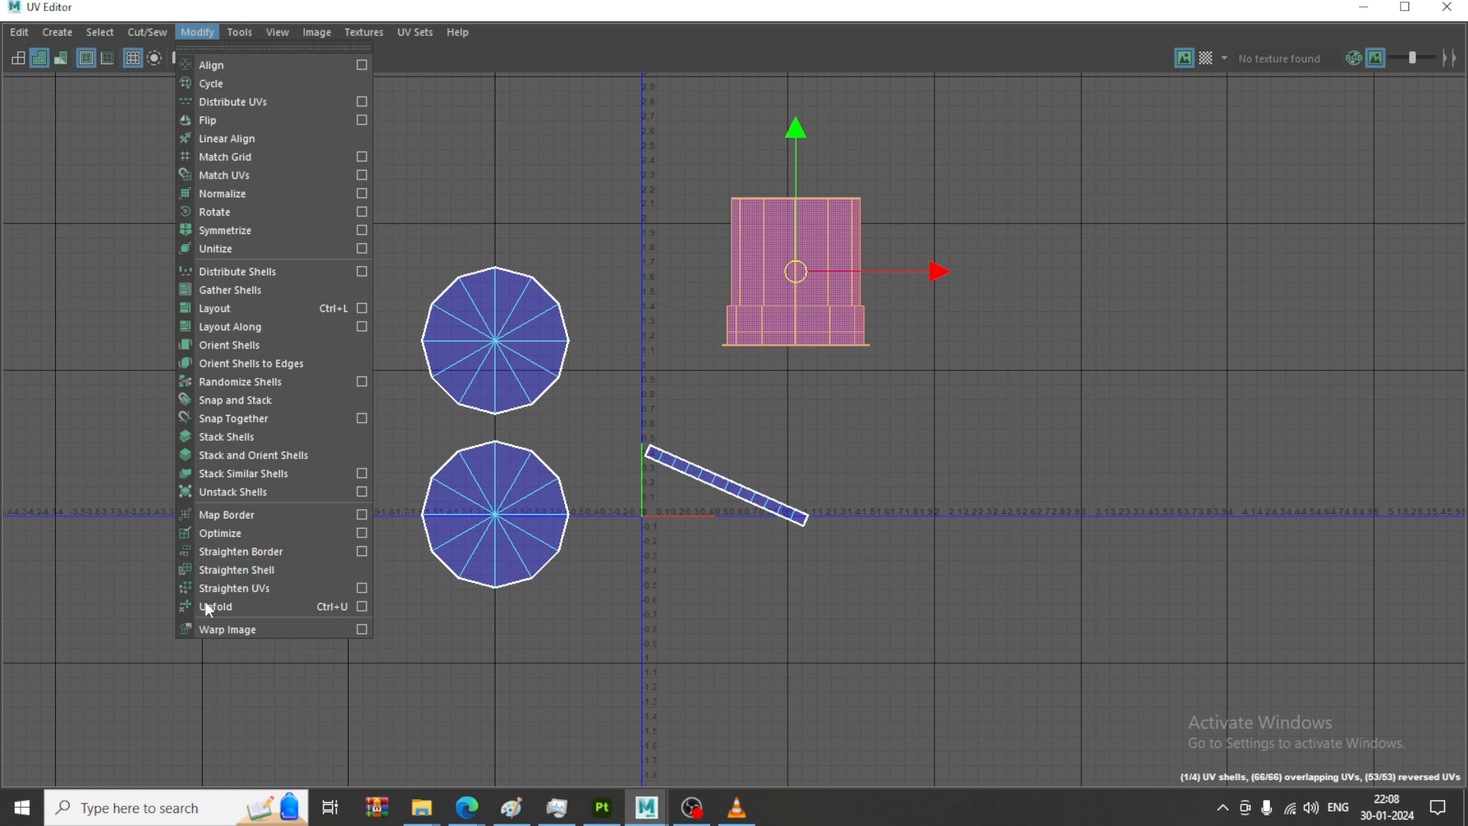
{"action": "left_click", "coordinate": [243, 607]}
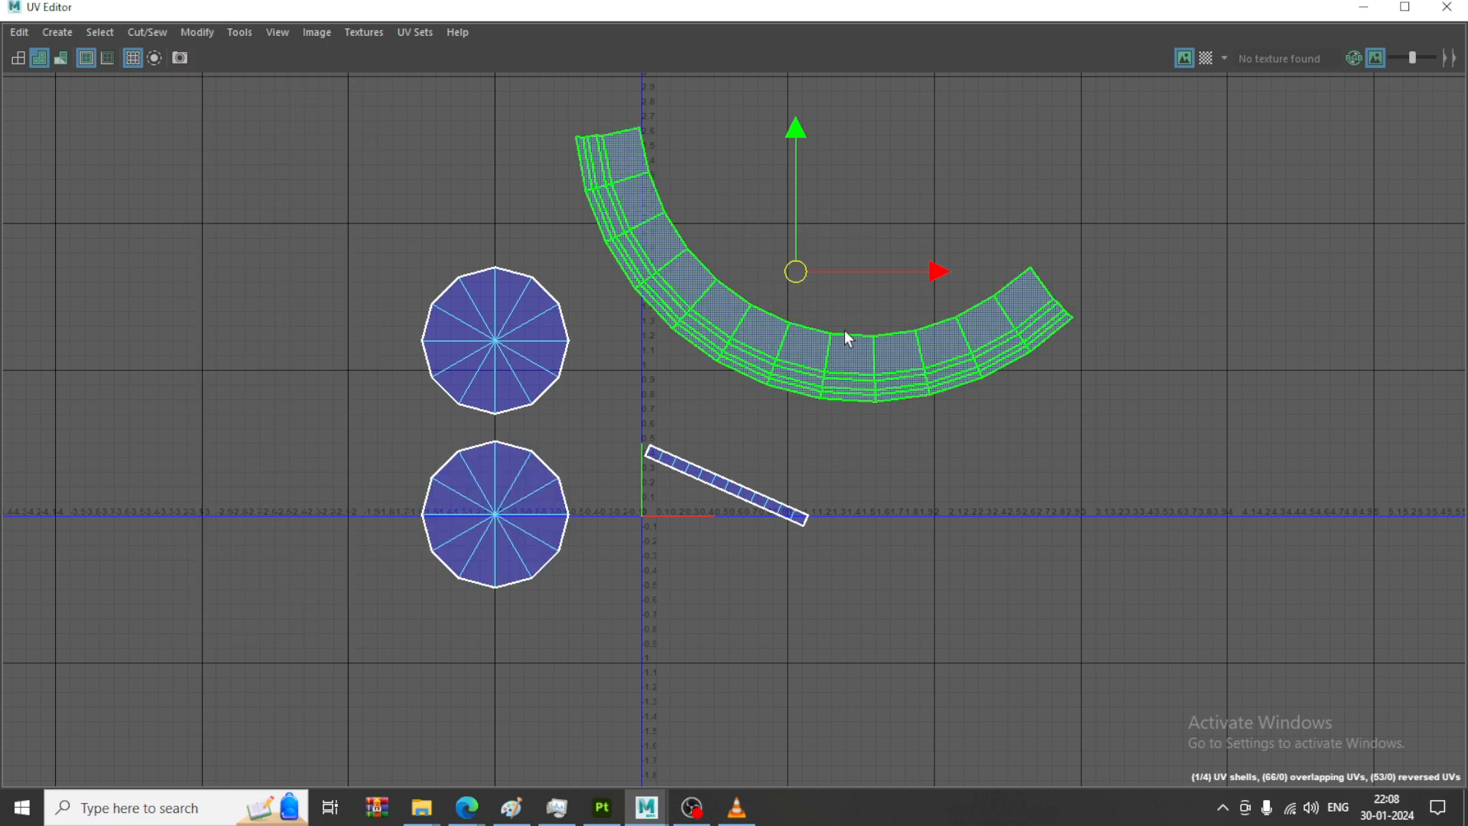
Select all the cap's UV shells and lay them out automatically in the UV space
{"action": "scroll", "coordinate": [847, 336], "scroll_direction": "down", "scroll_amount": 1}
{"action": "left_click_drag", "start_coordinate": [226, 132], "coordinate": [1220, 658]}
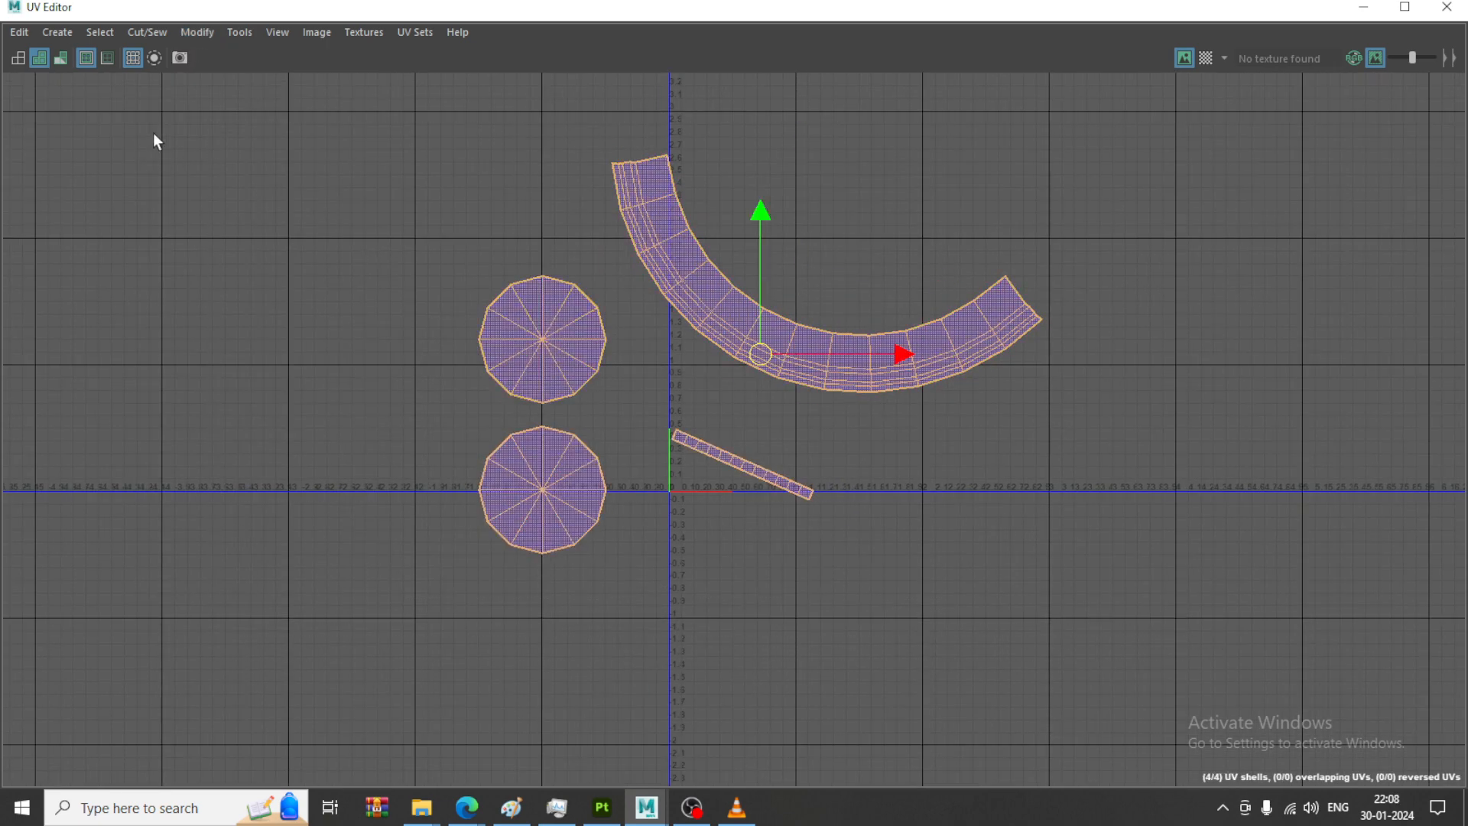
{"action": "left_click", "coordinate": [197, 32]}
{"action": "left_click", "coordinate": [254, 308]}
{"action": "left_click", "coordinate": [1359, 16]}
Return the cap to object selection and turn off its isolation to show the full jerrycan
{"action": "left_click_drag", "start_coordinate": [787, 393], "coordinate": [771, 388], "text": "alt"}
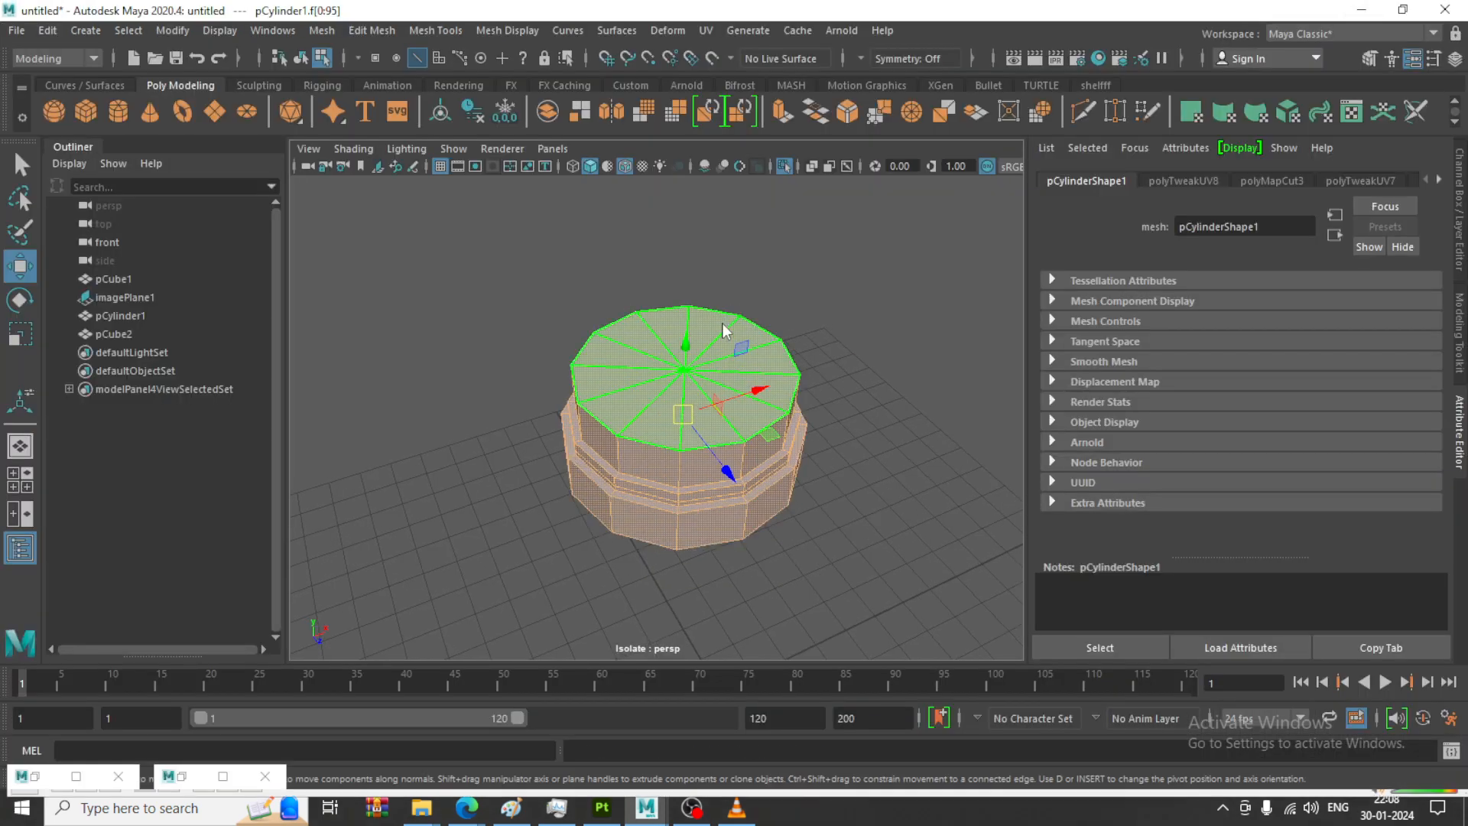
{"action": "right_click_drag", "start_coordinate": [724, 329], "coordinate": [830, 285]}
{"action": "left_click", "coordinate": [888, 316]}
{"action": "left_click", "coordinate": [757, 366]}
{"action": "key", "text": "ctrl+1"}
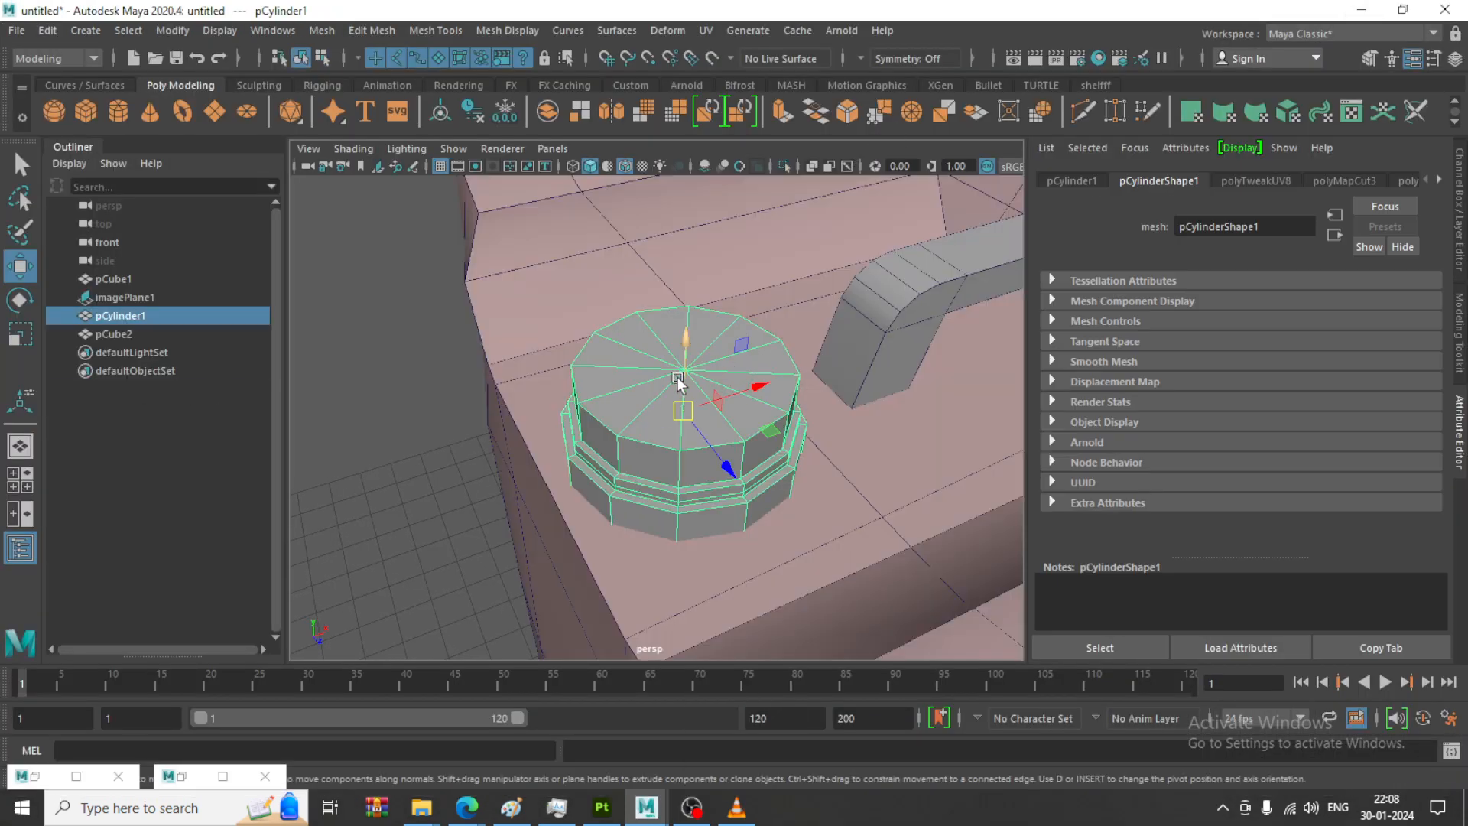
Assign a new Lambert material to the cap and set its color to orange-brown
{"action": "right_click_drag", "start_coordinate": [676, 301], "coordinate": [696, 776]}
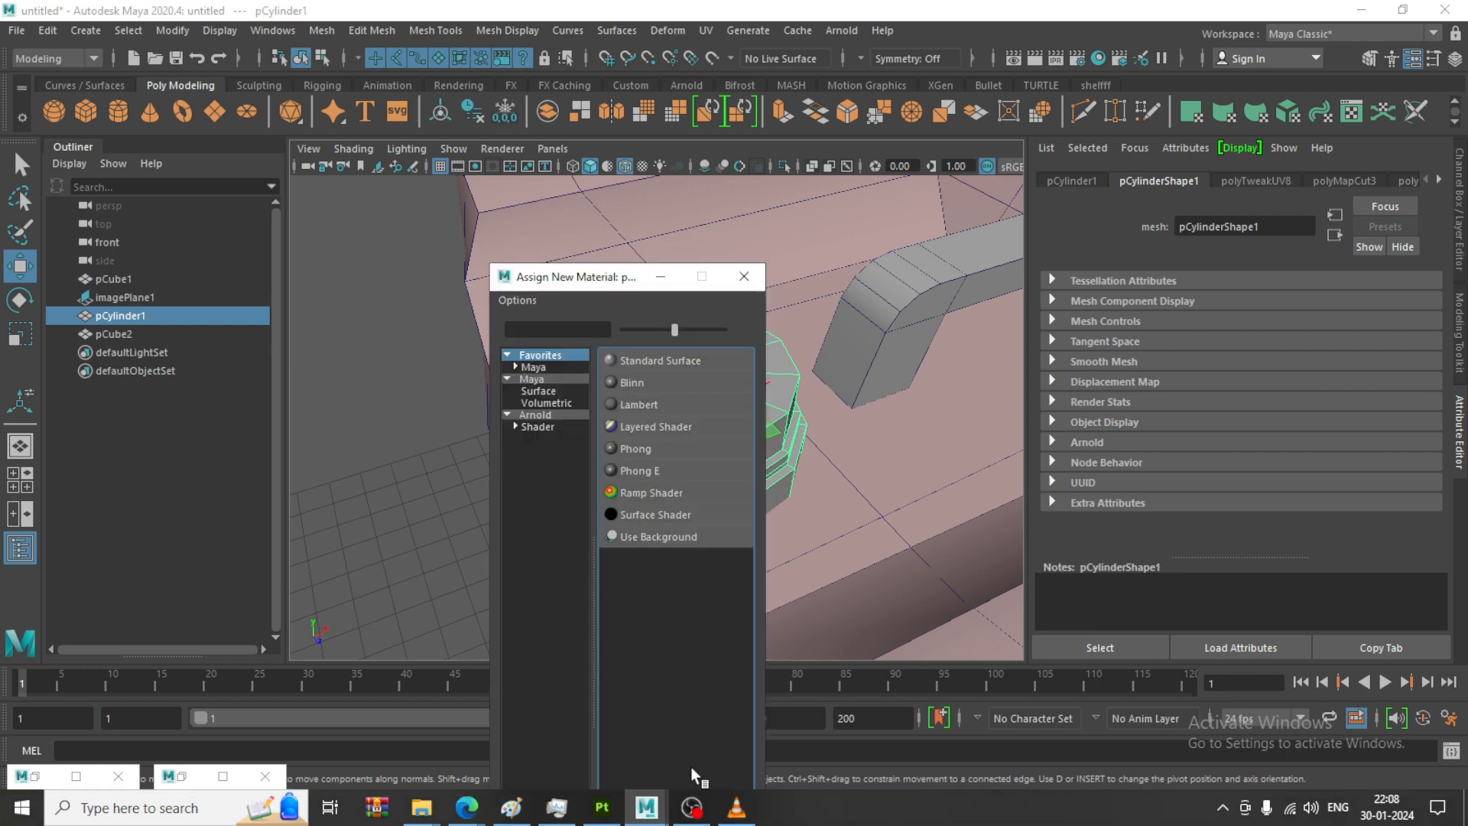
{"action": "left_click", "coordinate": [641, 404]}
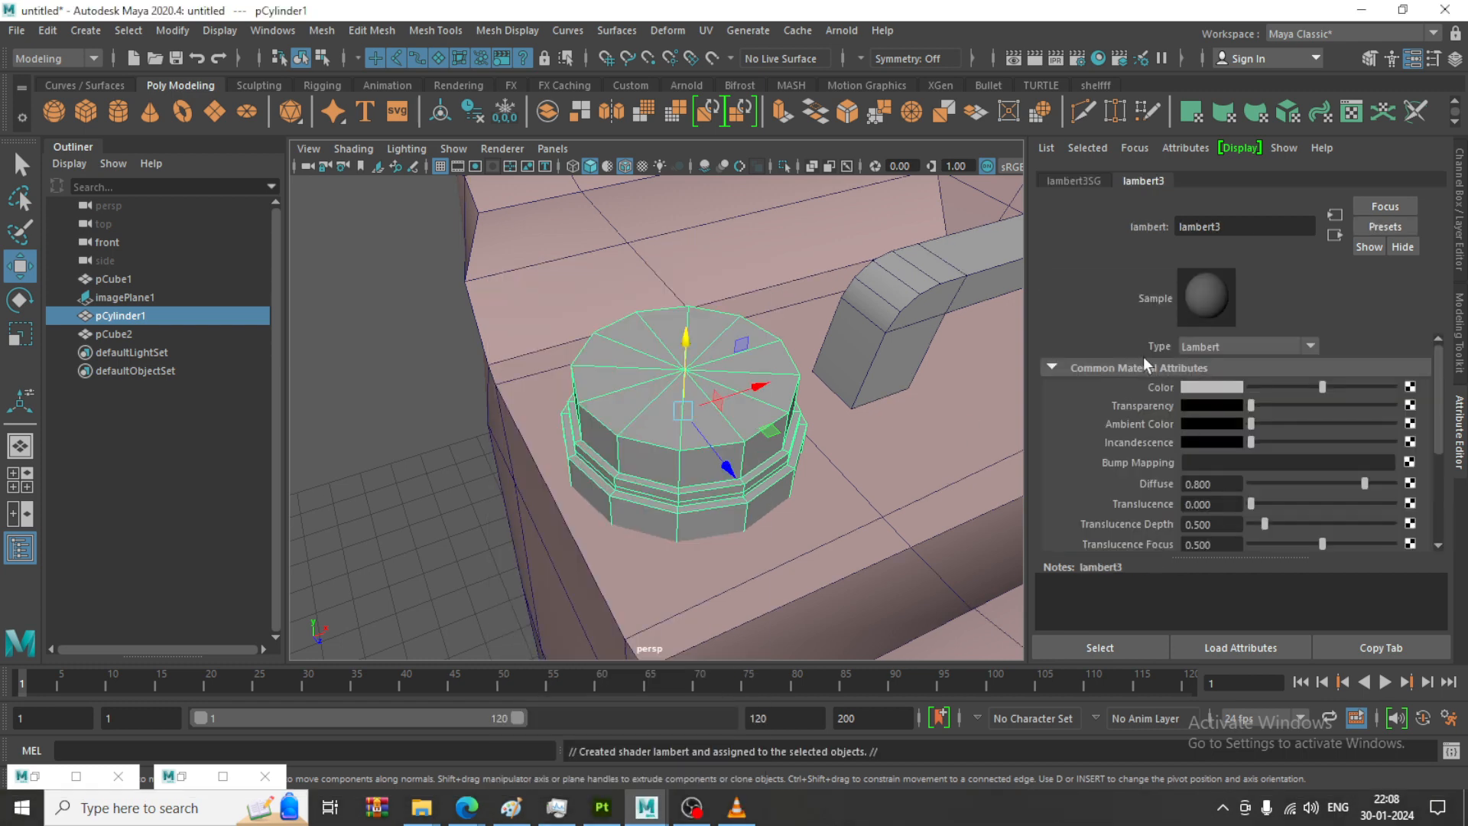
{"action": "left_click", "coordinate": [1221, 386]}
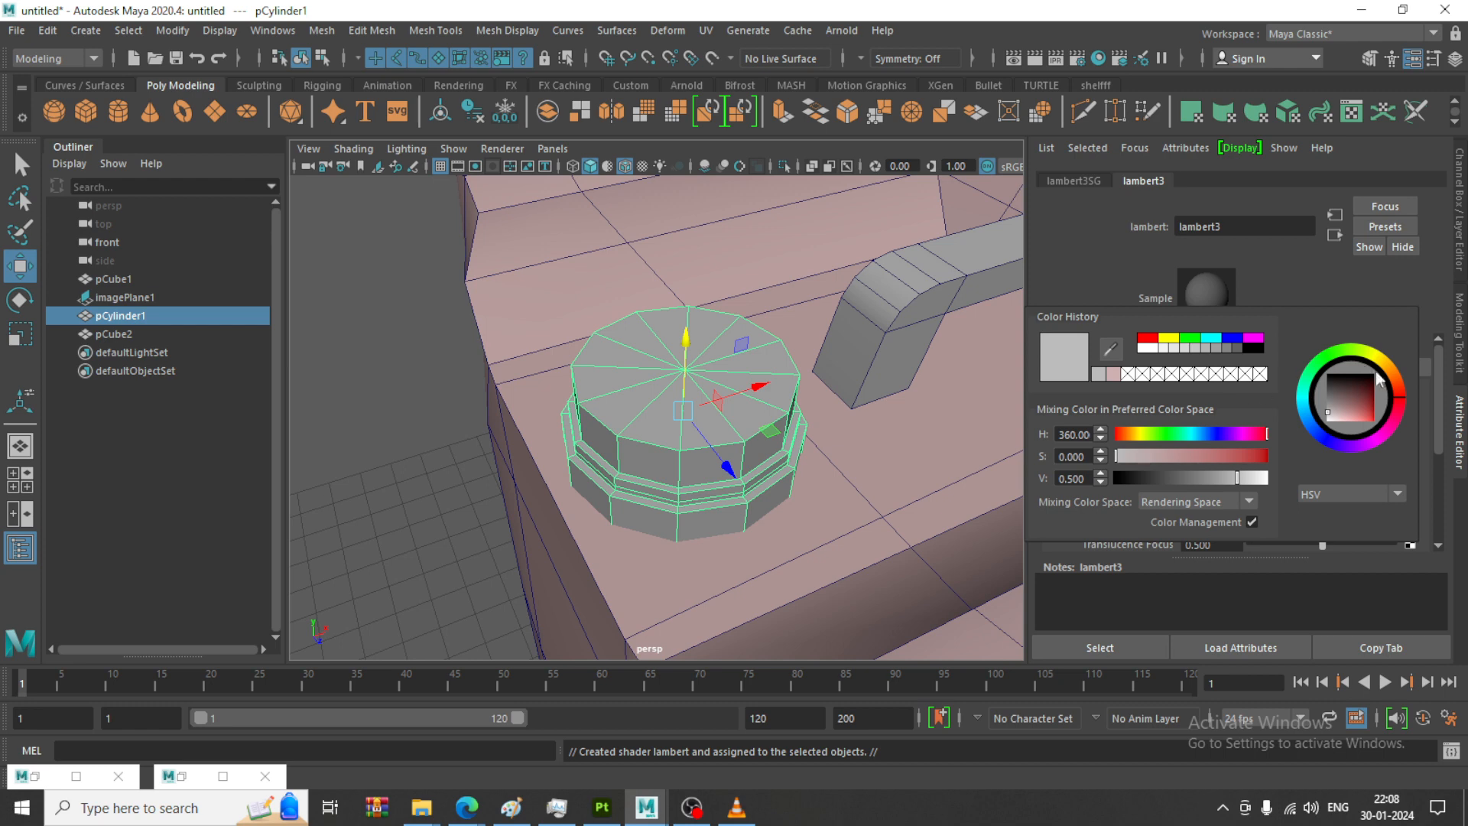
{"action": "left_click_drag", "start_coordinate": [1379, 378], "coordinate": [1371, 439]}
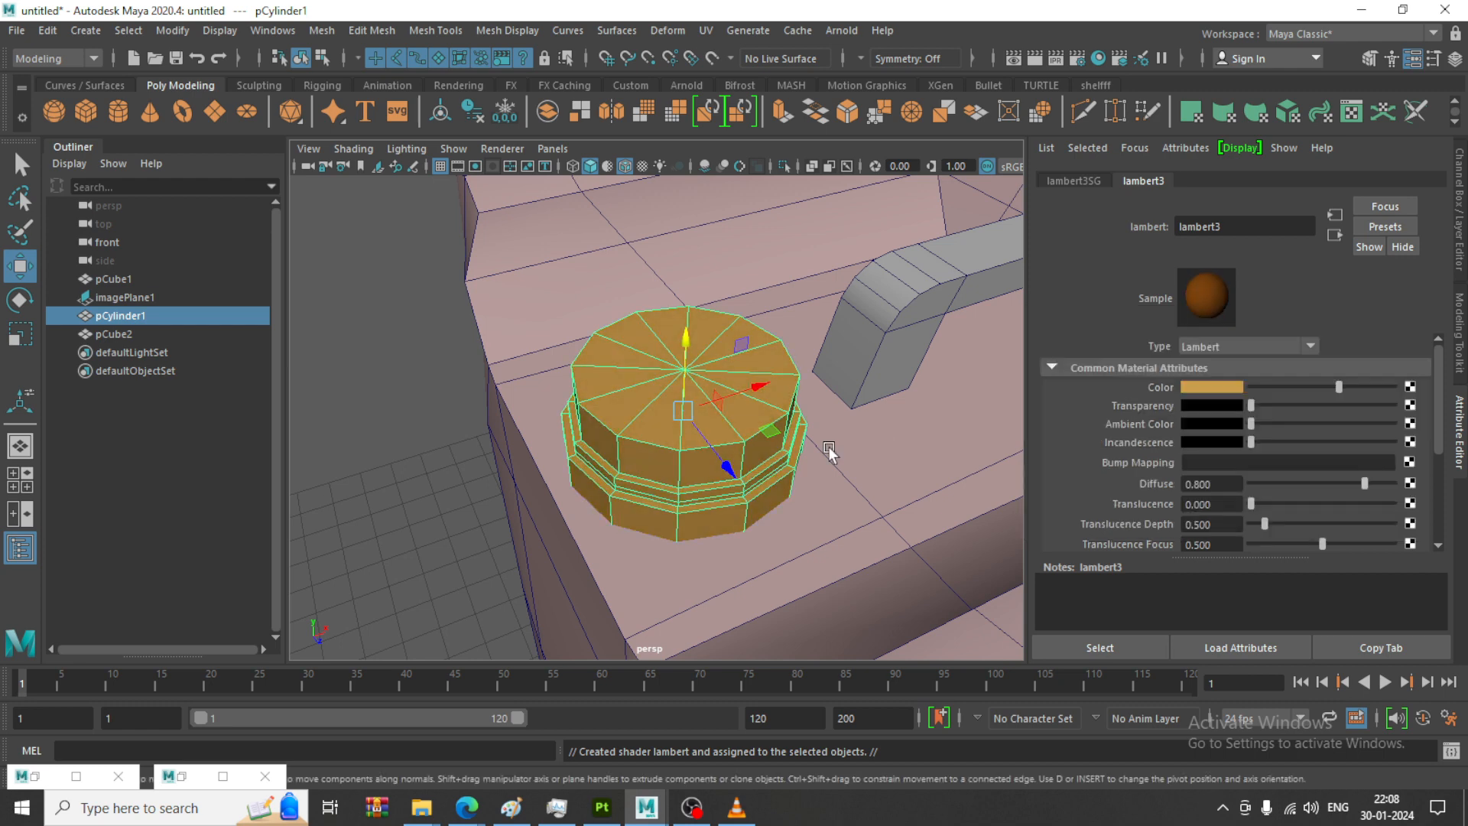
Select the handle and isolate it in the viewport
{"action": "left_click_drag", "start_coordinate": [828, 452], "coordinate": [653, 291], "text": "alt"}
{"action": "left_click", "coordinate": [757, 346]}
{"action": "key", "text": "ctrl+1"}
{"action": "scroll", "coordinate": [756, 352], "scroll_direction": "up", "scroll_amount": 5}
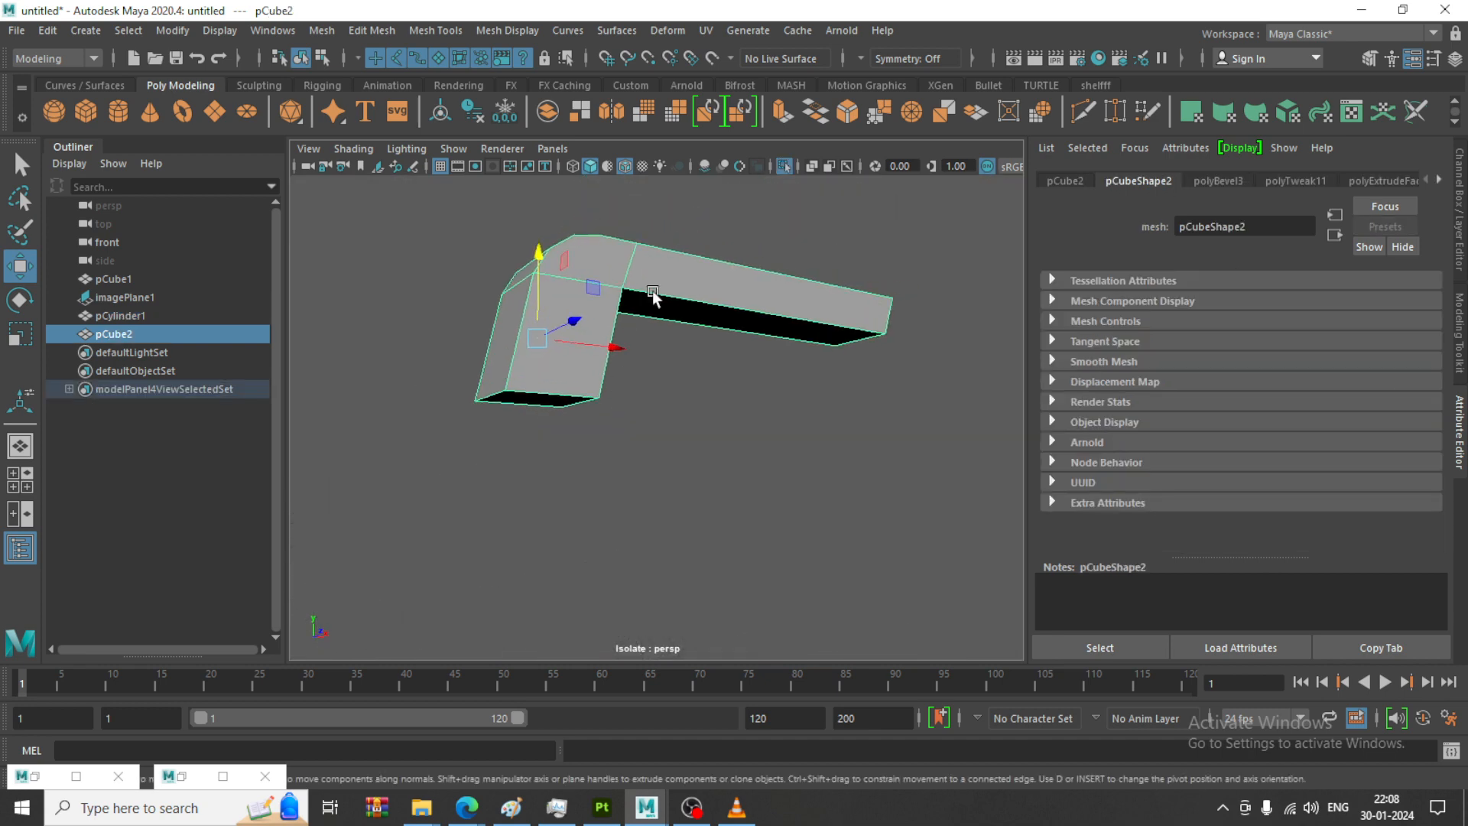
Apply a planar UV projection from the Y axis, fitted to the bounding box, to the bottom face of the handle's leg
{"action": "right_click_drag", "start_coordinate": [652, 296], "coordinate": [656, 313]}
{"action": "left_click", "coordinate": [535, 400]}
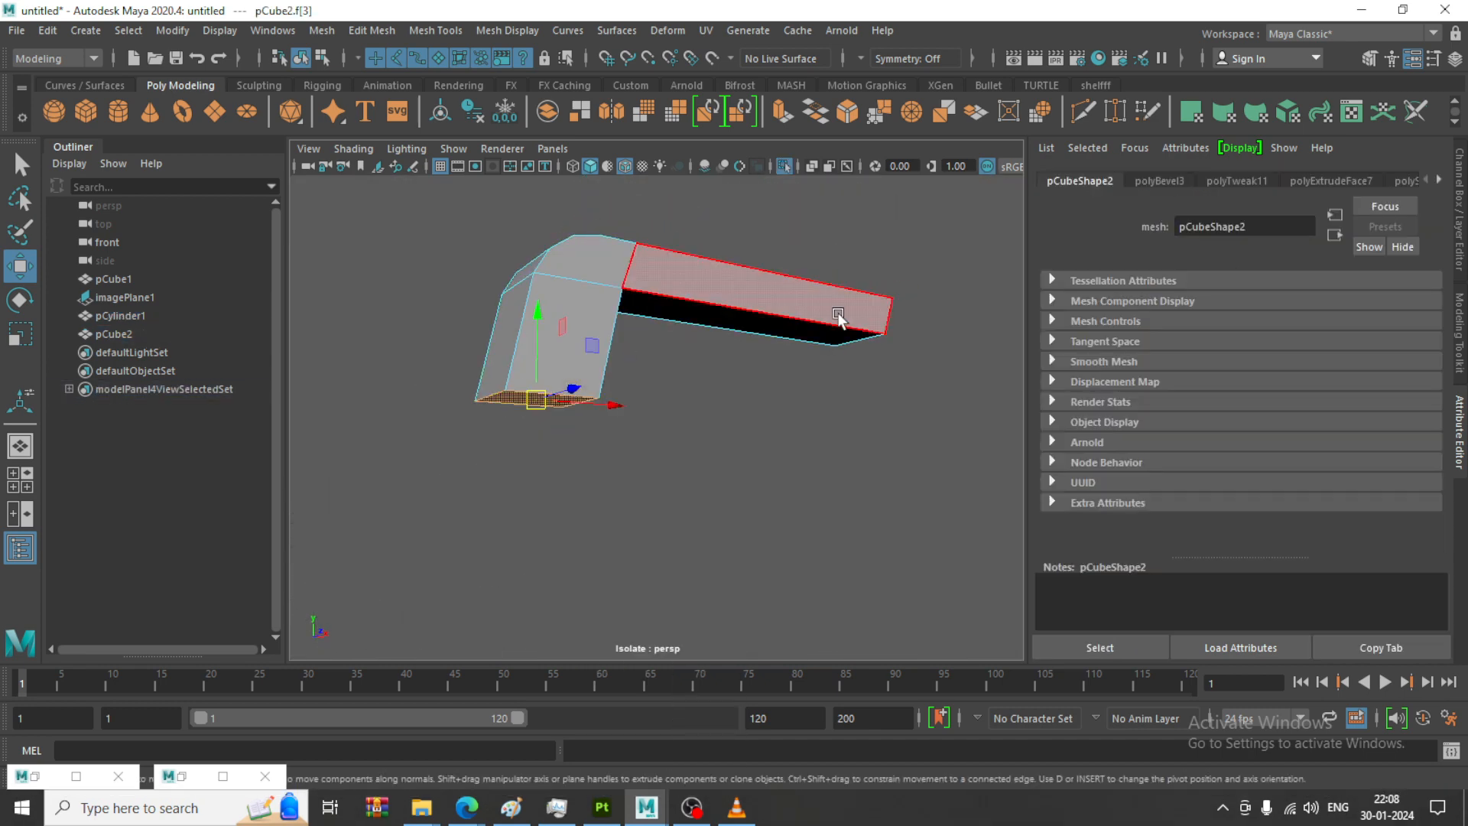
{"action": "left_click_drag", "start_coordinate": [838, 319], "coordinate": [757, 321], "text": "alt"}
{"action": "left_click", "coordinate": [705, 30]}
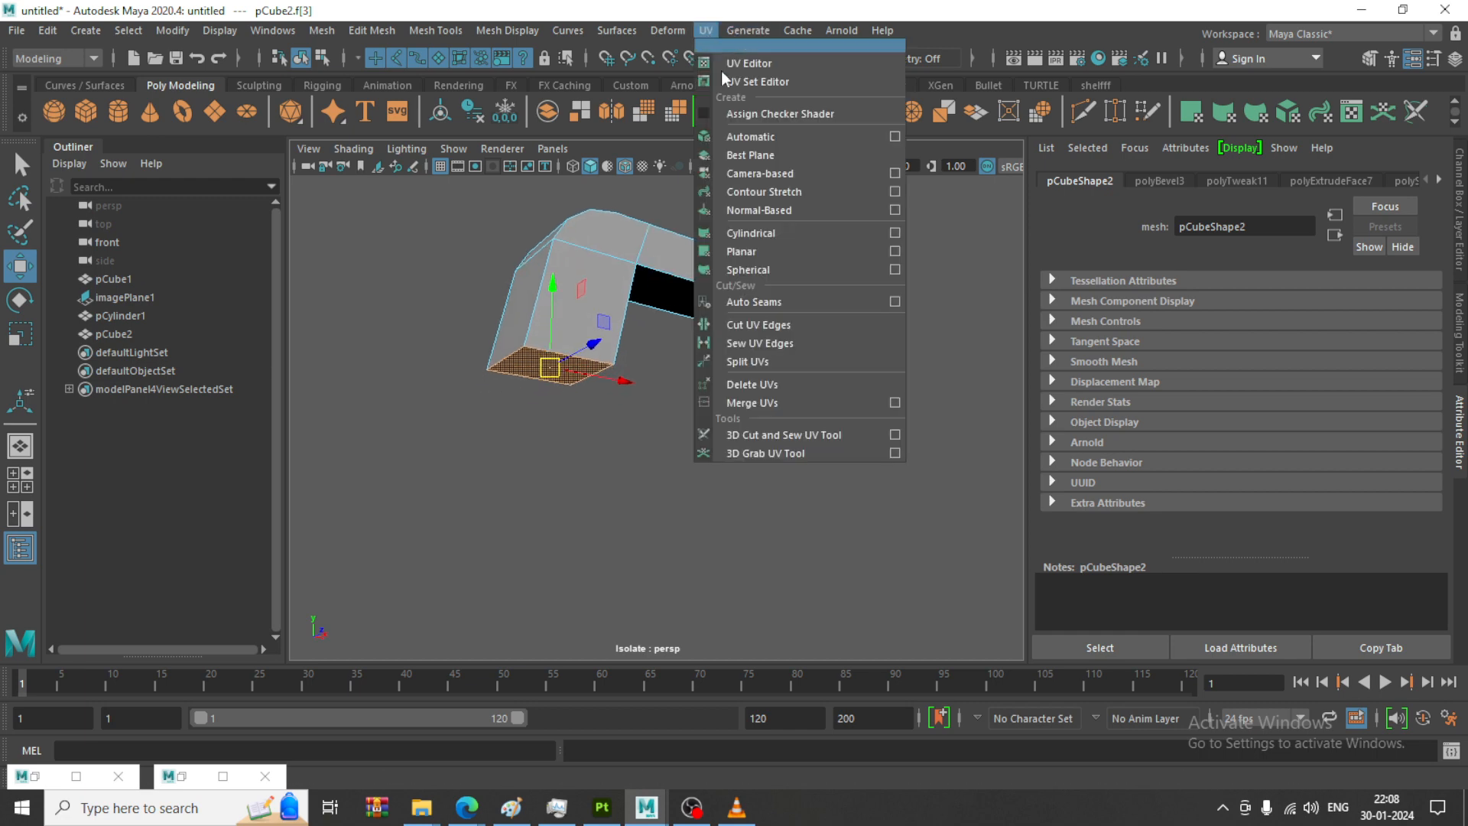
{"action": "left_click", "coordinate": [894, 251]}
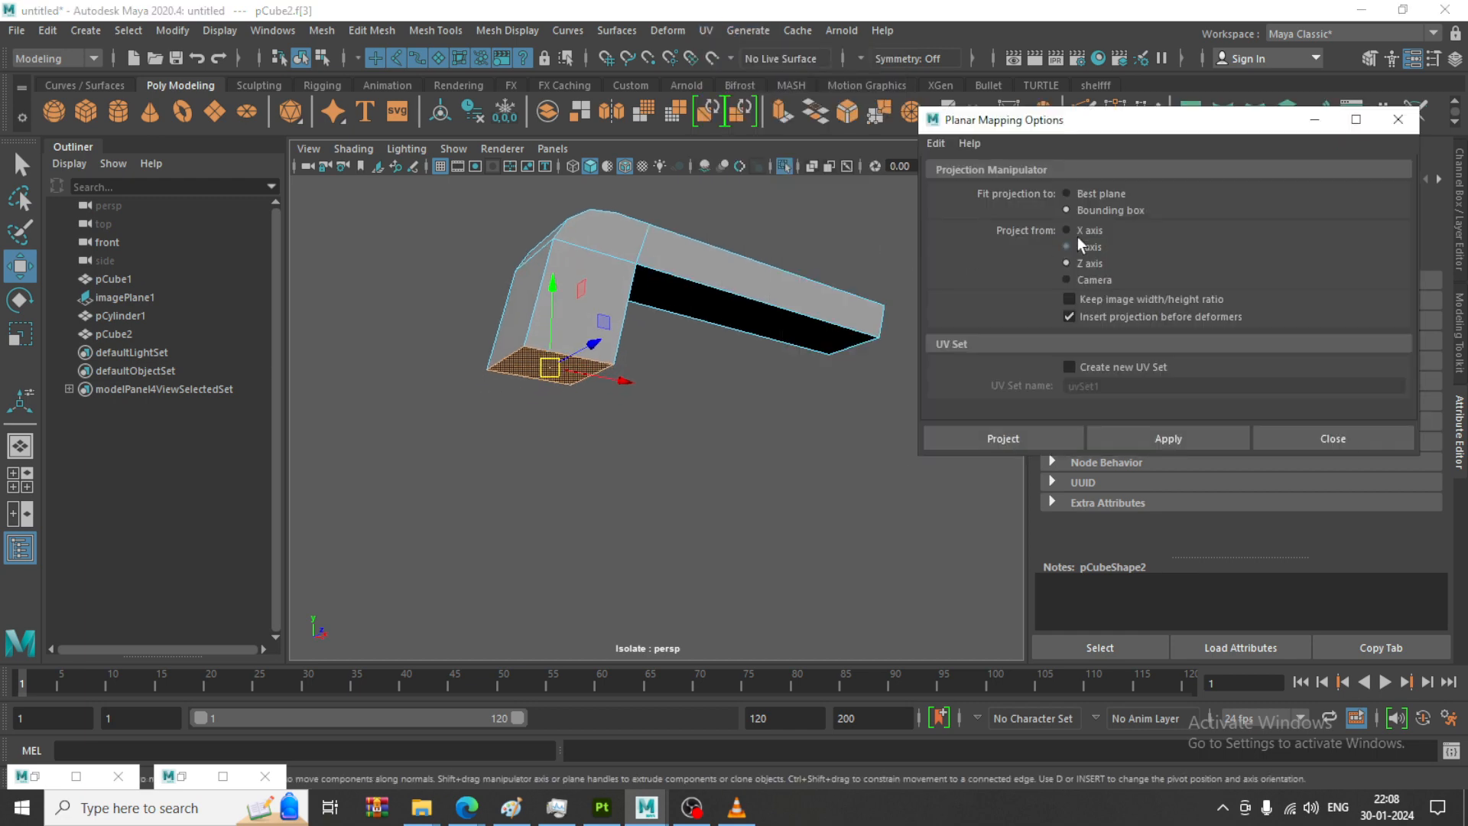
{"action": "left_click", "coordinate": [1025, 438]}
In the UV Editor, move the square UV shell of the leg's bottom face clear of the handle's other UVs
{"action": "left_click_drag", "start_coordinate": [858, 367], "coordinate": [772, 375], "text": "alt"}
{"action": "left_click", "coordinate": [772, 374]}
{"action": "key", "text": "w"}
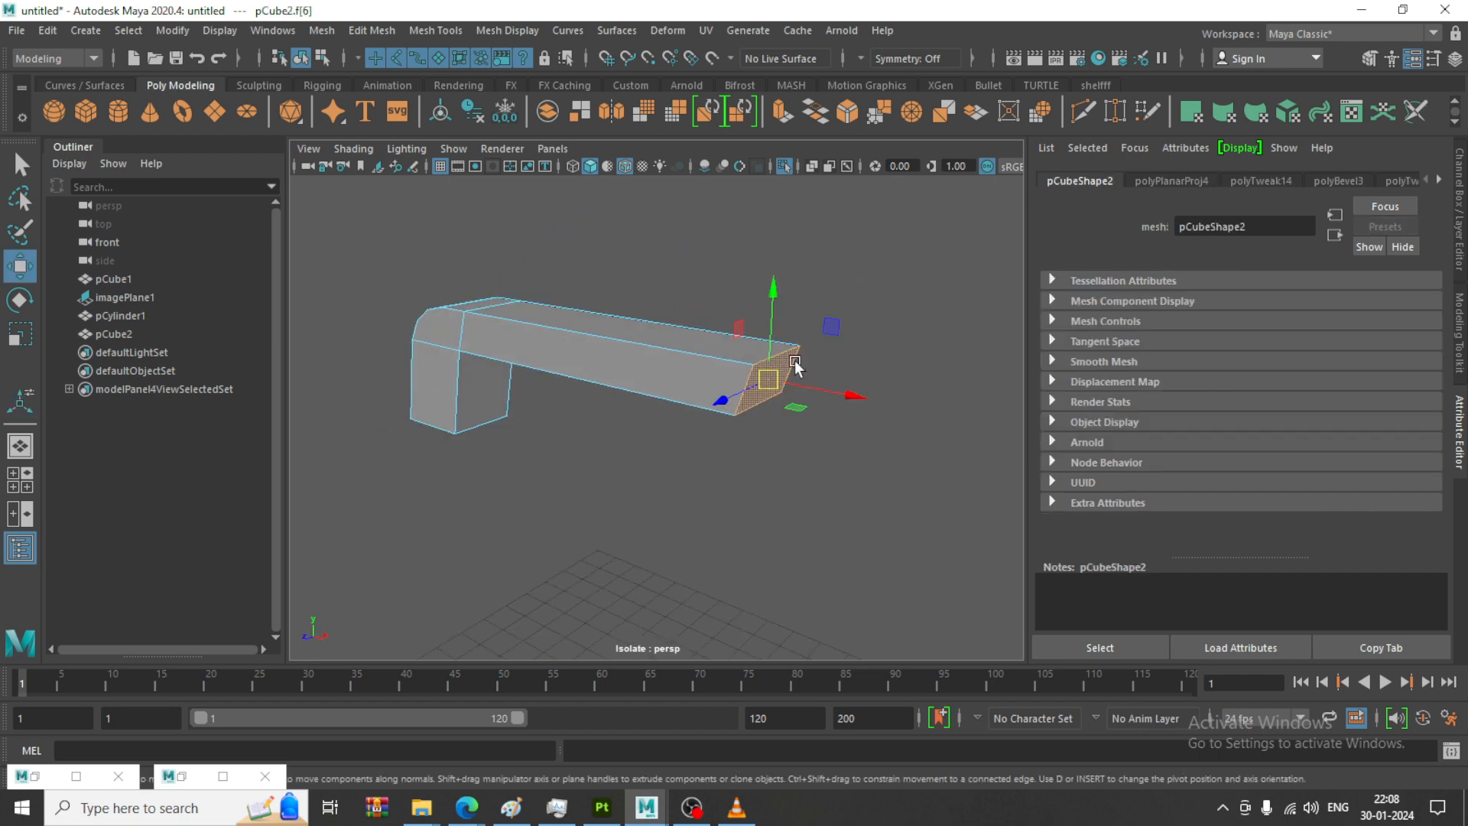
{"action": "left_click", "coordinate": [705, 30]}
{"action": "left_click", "coordinate": [757, 81]}
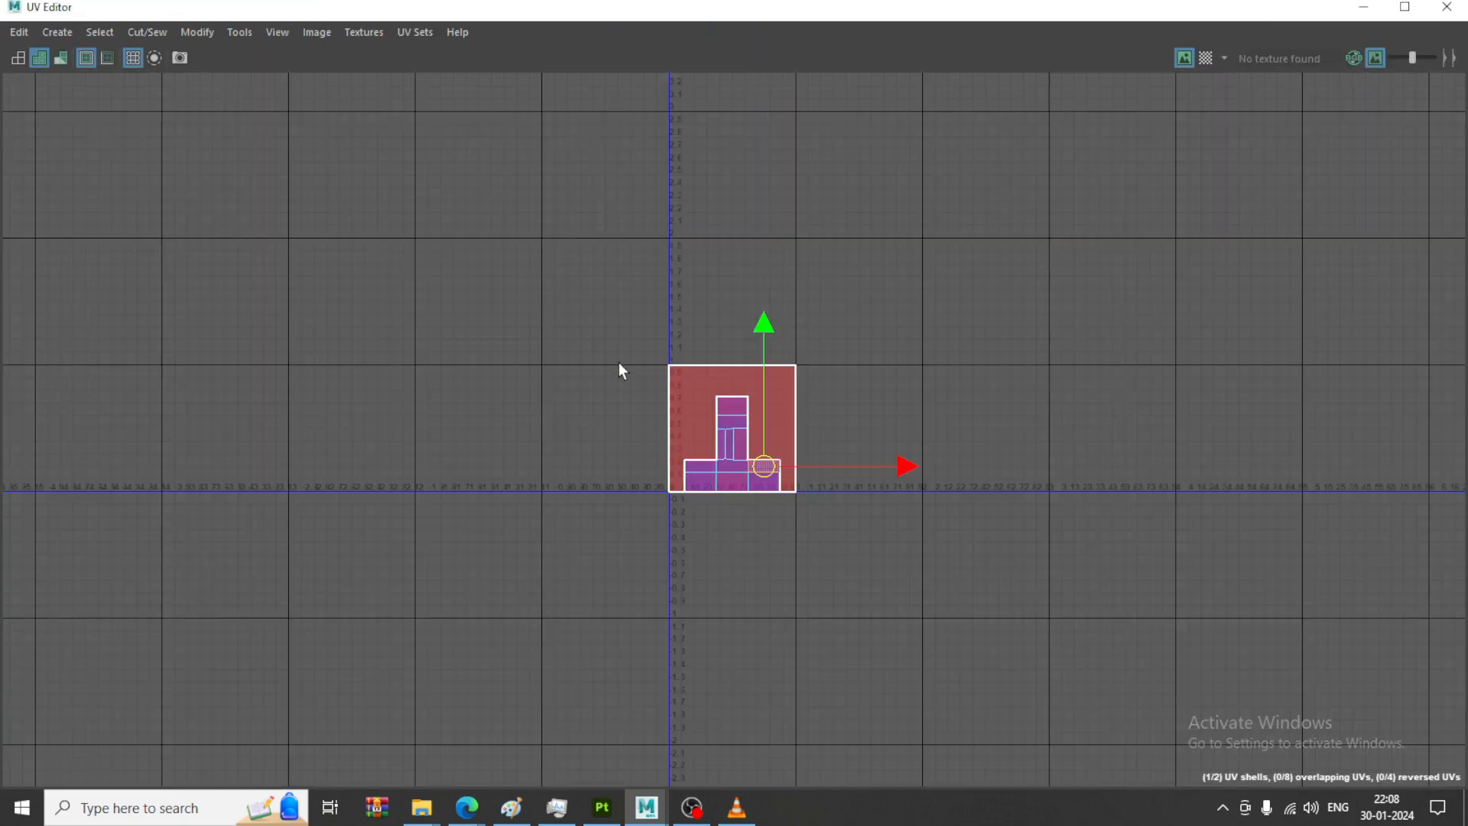
{"action": "right_click_drag", "start_coordinate": [762, 411], "coordinate": [612, 309]}
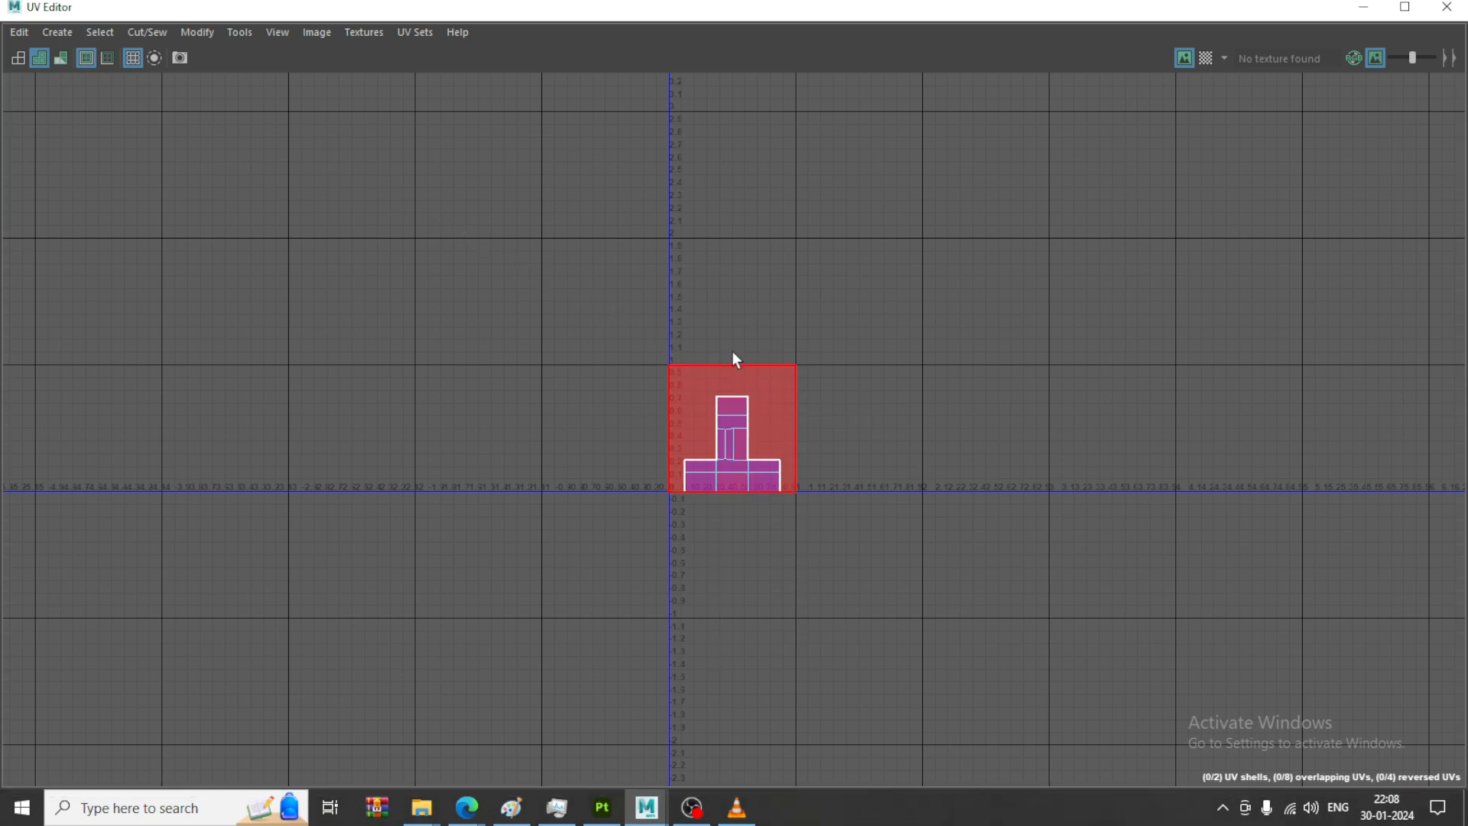
{"action": "left_click", "coordinate": [760, 474]}
{"action": "left_click_drag", "start_coordinate": [734, 437], "coordinate": [564, 386]}
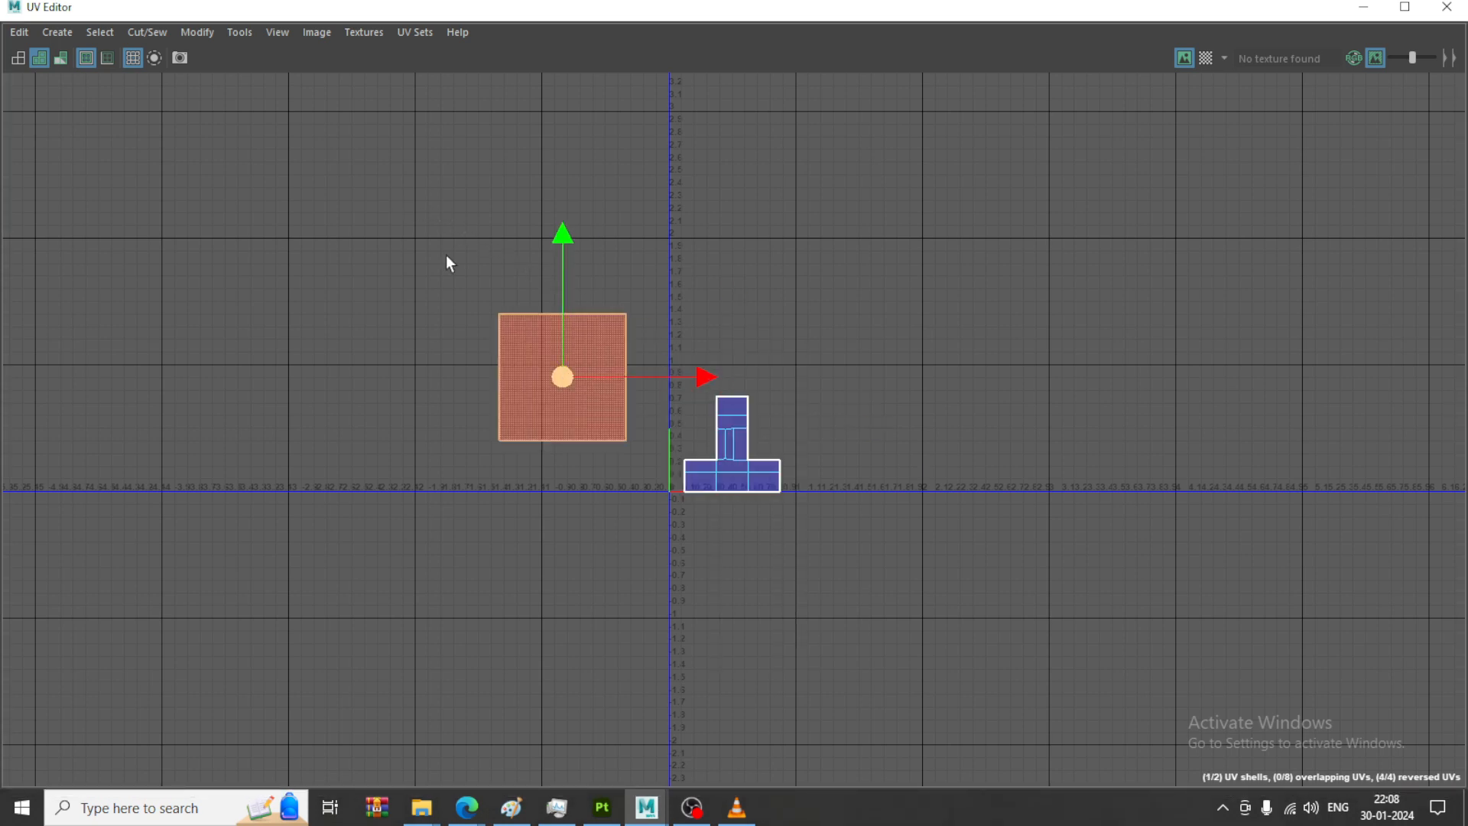
Flip the reversed square UV shell and move it farther from the handle's remaining UVs
{"action": "left_click", "coordinate": [197, 32]}
{"action": "left_click", "coordinate": [228, 121]}
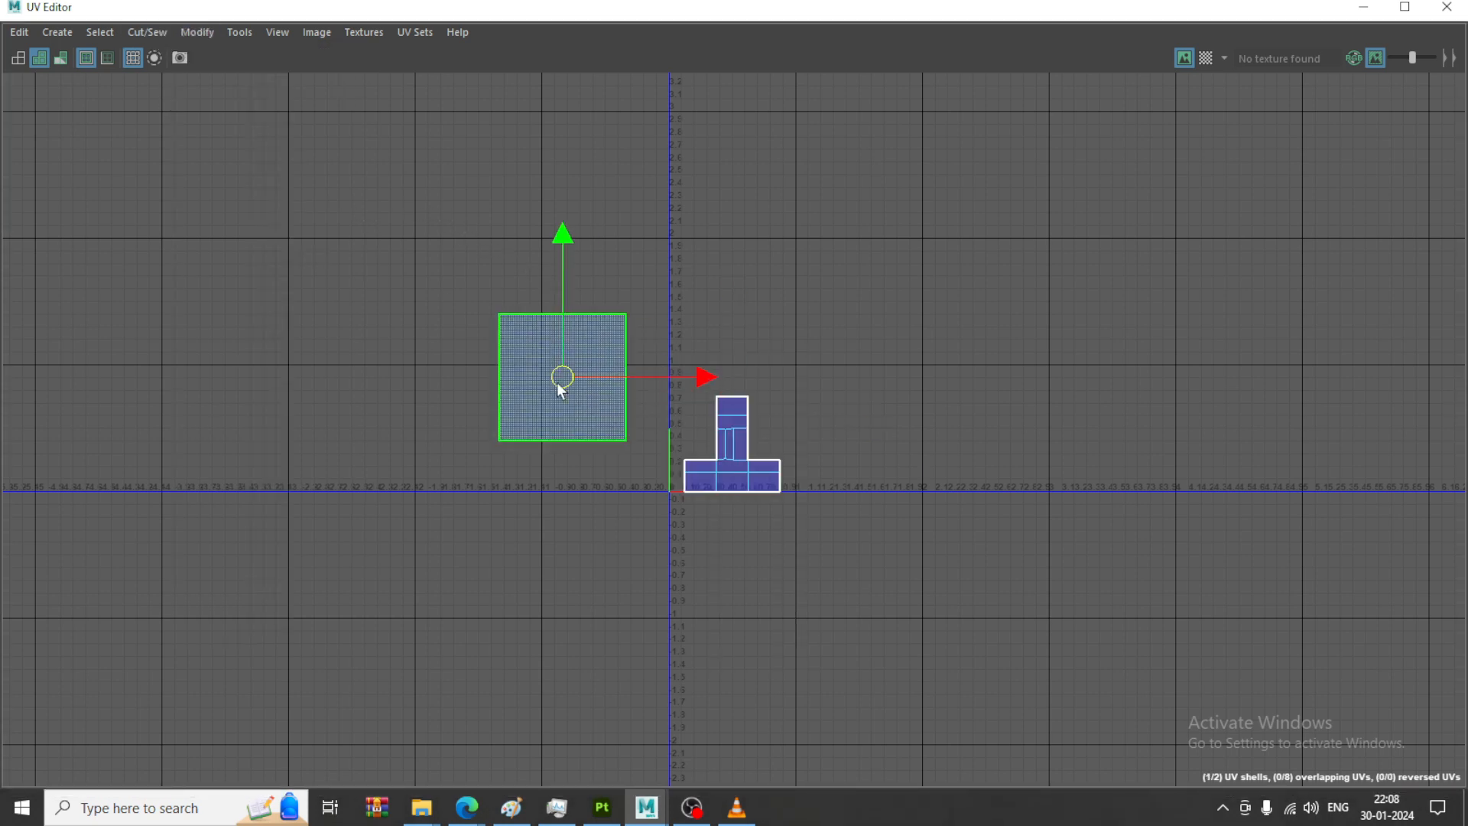
{"action": "left_click_drag", "start_coordinate": [560, 380], "coordinate": [493, 341]}
{"action": "left_click", "coordinate": [1362, 10]}
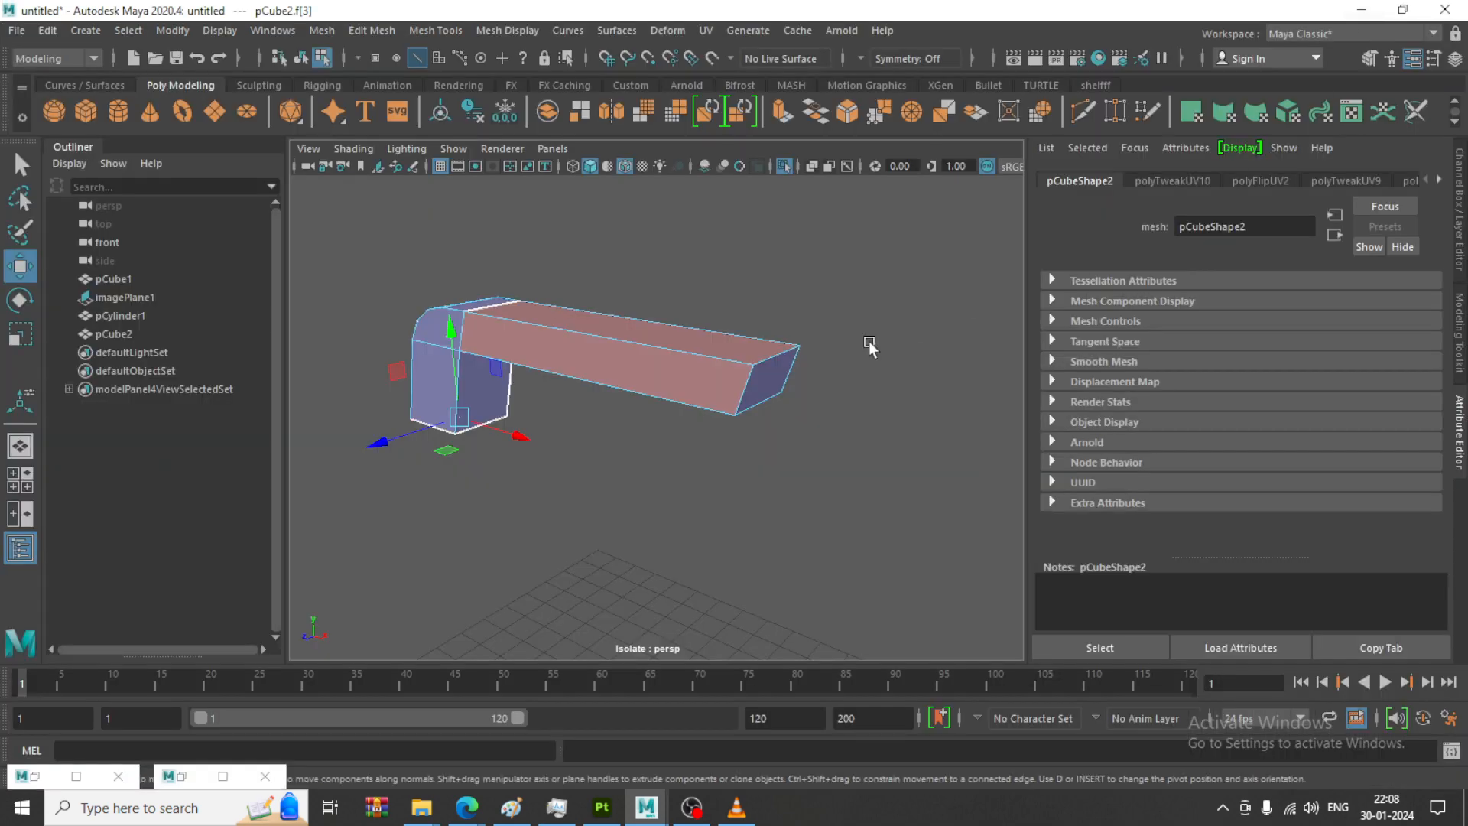
Apply a planar UV projection from the X axis, fitted to the bounding box, to the end face of the handle's long arm
{"action": "left_click", "coordinate": [778, 373]}
{"action": "mouse_move", "coordinate": [779, 373]}
{"action": "right_mouse_down"}
{"action": "mouse_move", "coordinate": [780, 413]}
{"action": "mouse_move", "coordinate": [778, 351]}
{"action": "right_mouse_up"}
{"action": "left_click", "coordinate": [871, 314]}
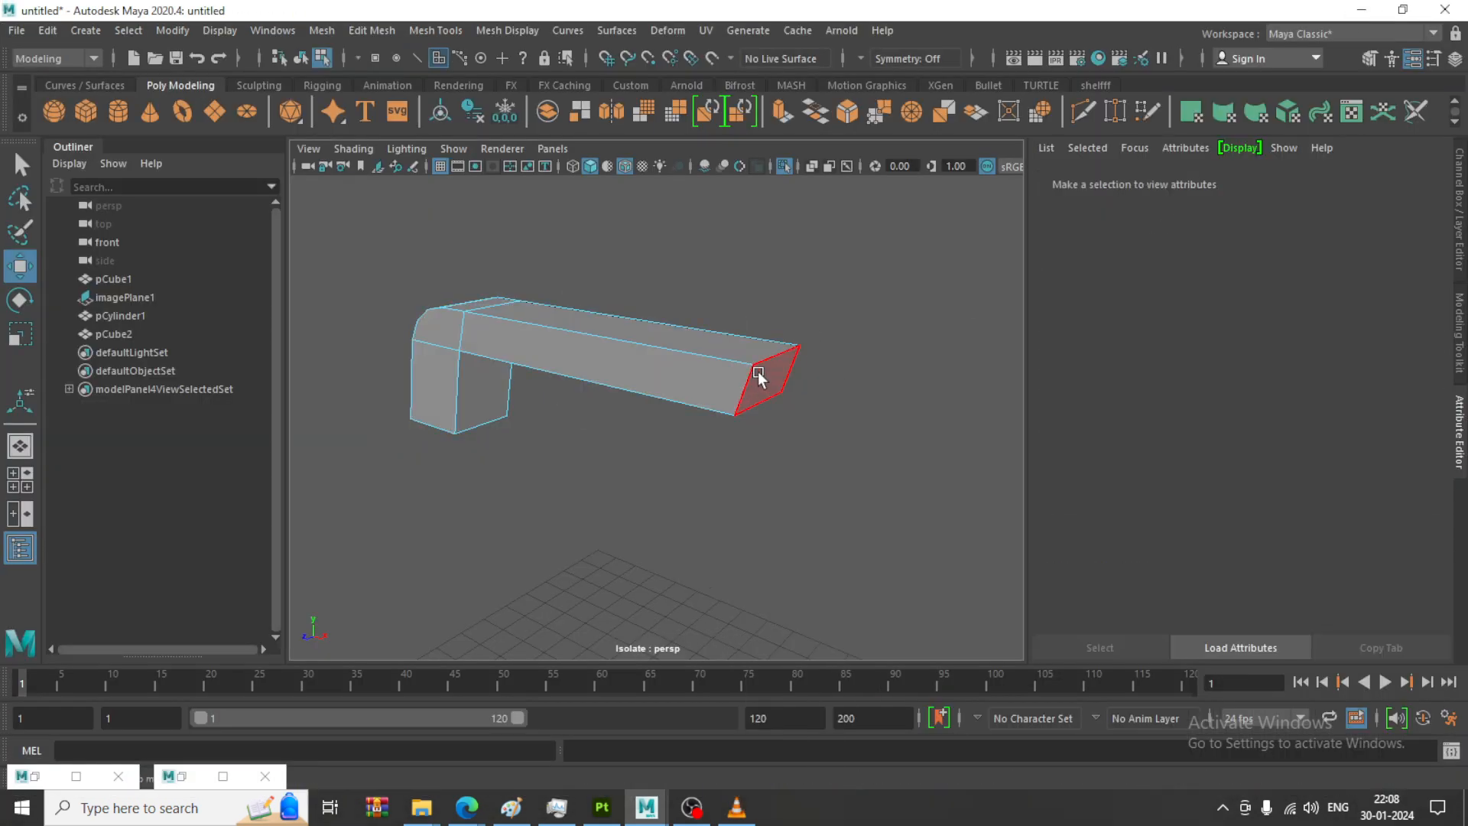
{"action": "left_click", "coordinate": [759, 376]}
{"action": "left_click", "coordinate": [705, 30]}
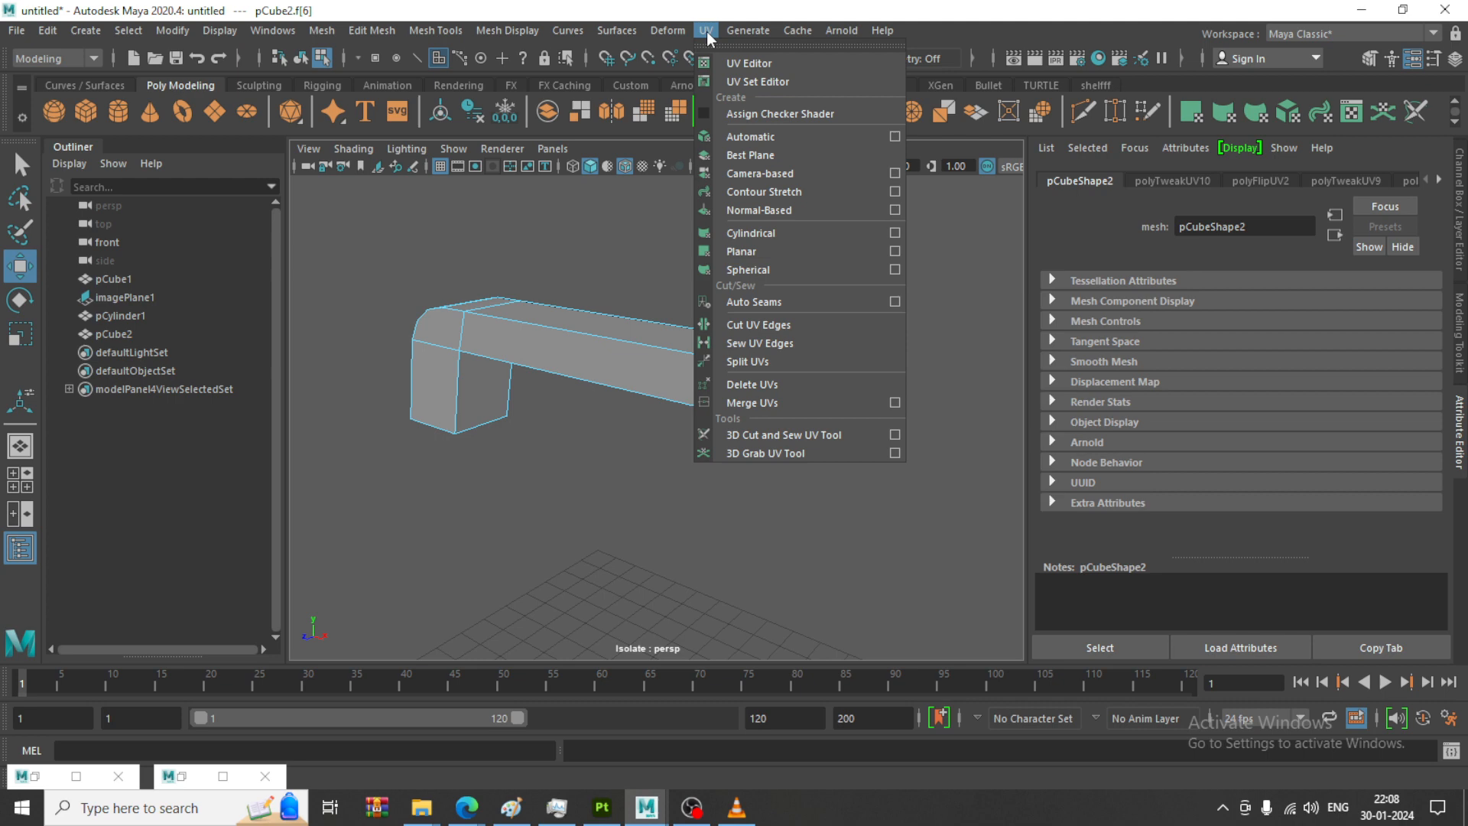
{"action": "left_click", "coordinate": [894, 252]}
{"action": "left_click", "coordinate": [1035, 432]}
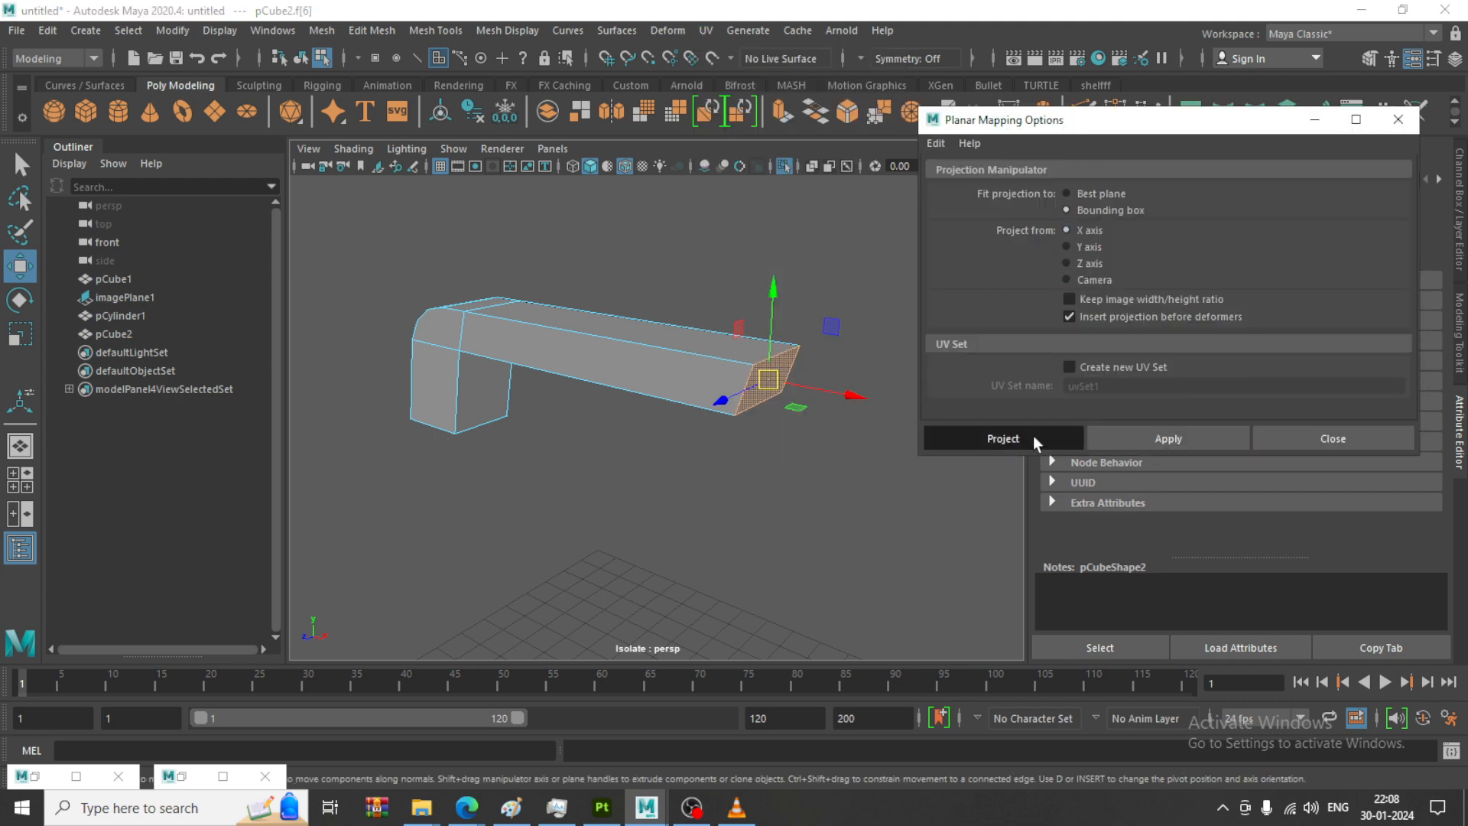
Move the arm-end face's square UV shell below the first square shell, clear of the remaining UVs
{"action": "left_click", "coordinate": [705, 30]}
{"action": "left_click", "coordinate": [753, 63]}
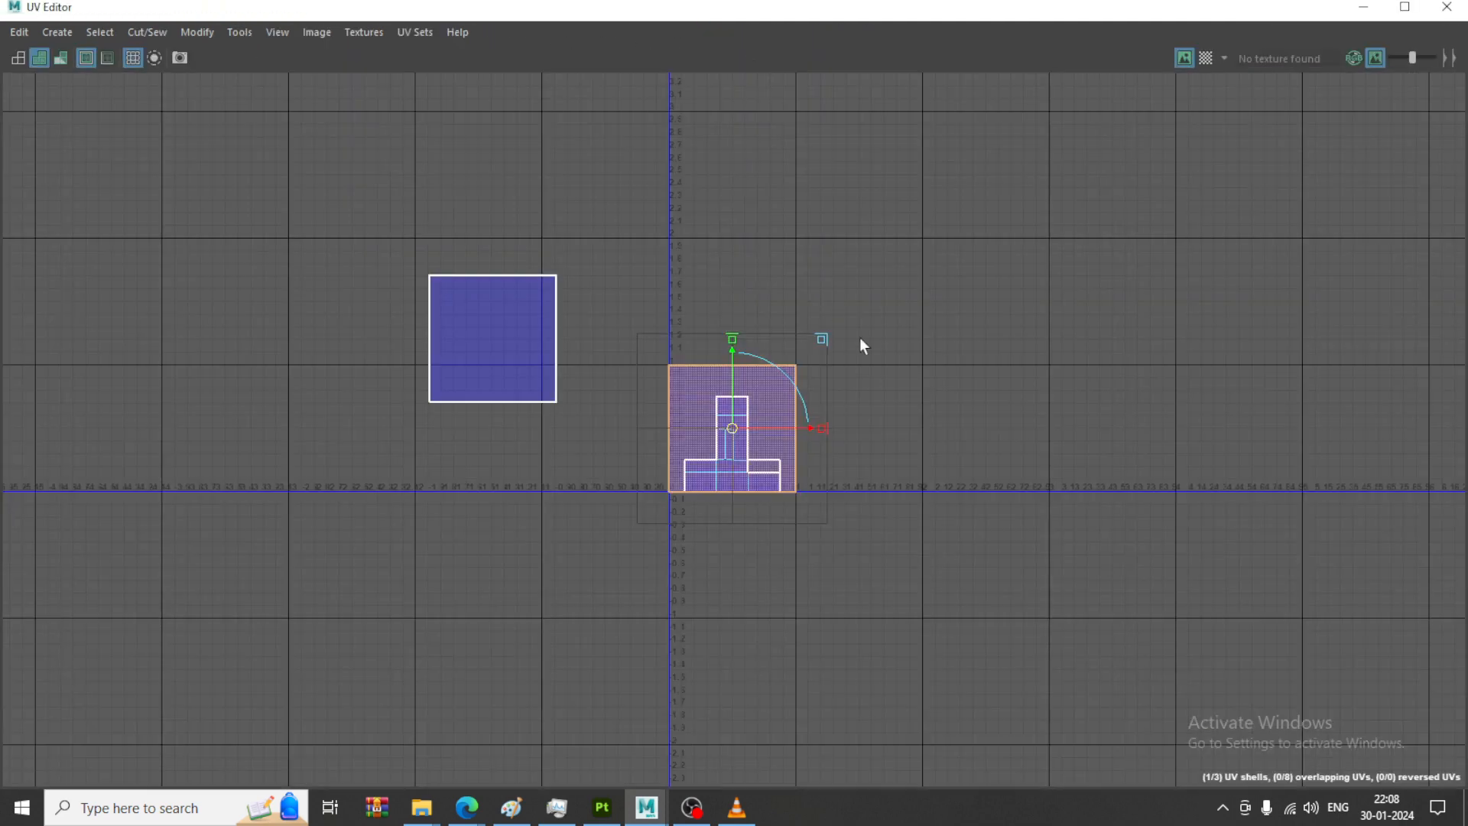
{"action": "left_click_drag", "start_coordinate": [740, 434], "coordinate": [466, 489]}
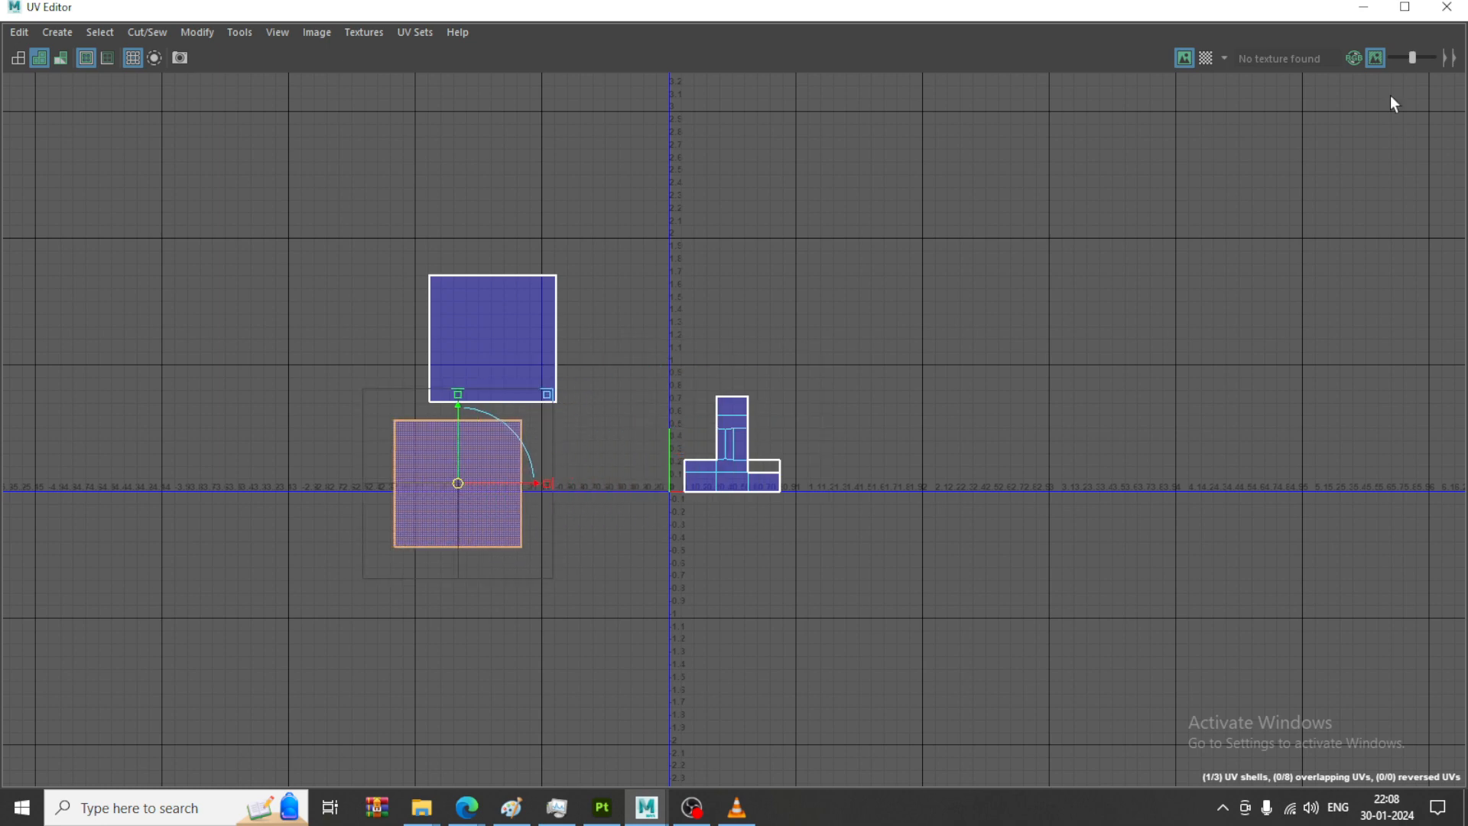
{"action": "left_click", "coordinate": [1345, 15]}
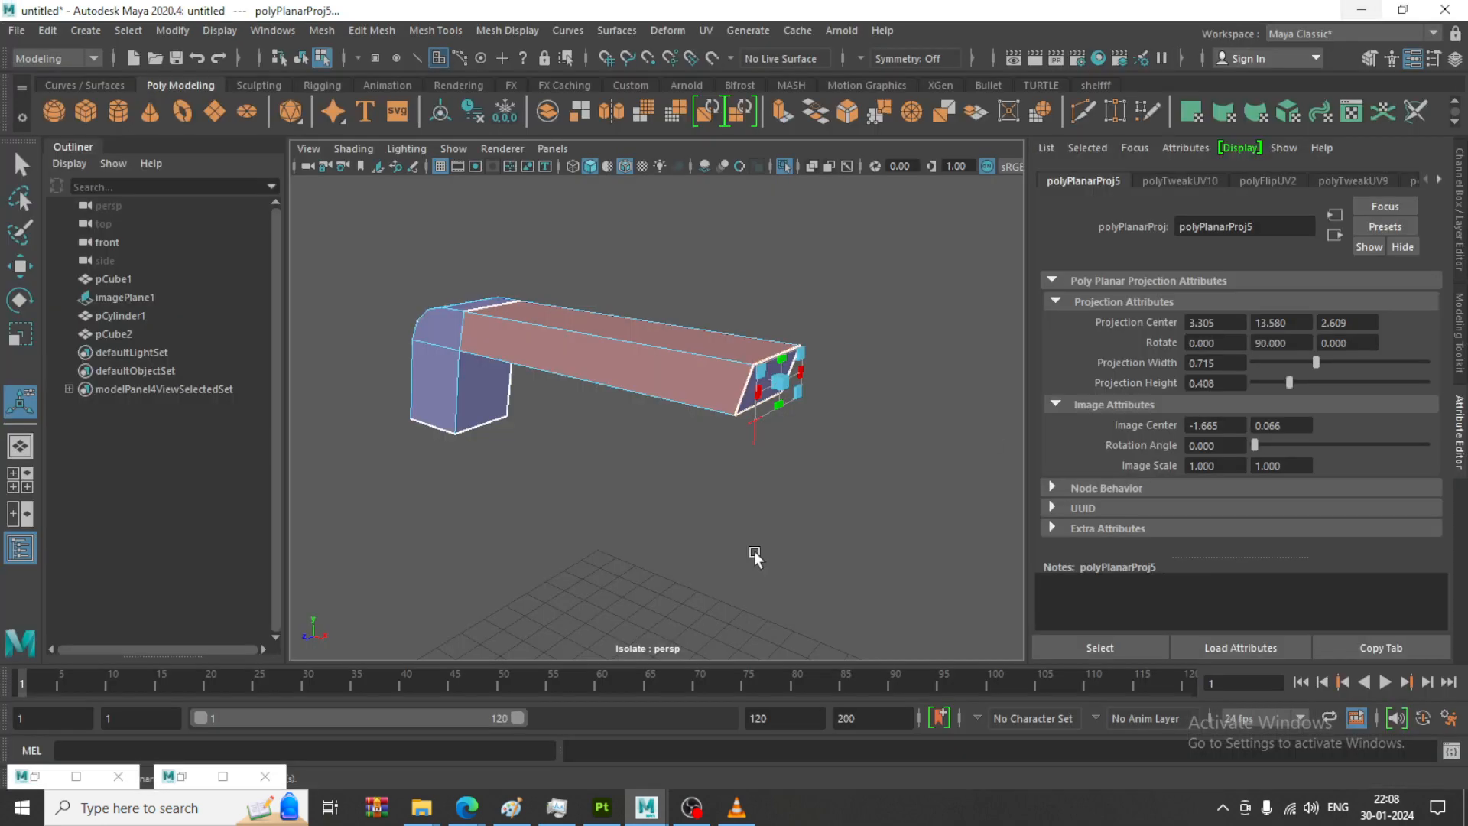
Select the handle's edge line along the arm, around the bend and down the leg, and cut it as a UV seam
{"action": "left_click", "coordinate": [592, 333]}
{"action": "left_click_drag", "start_coordinate": [600, 332], "coordinate": [704, 370], "text": "alt"}
{"action": "scroll", "coordinate": [691, 383], "scroll_direction": "up", "scroll_amount": 3}
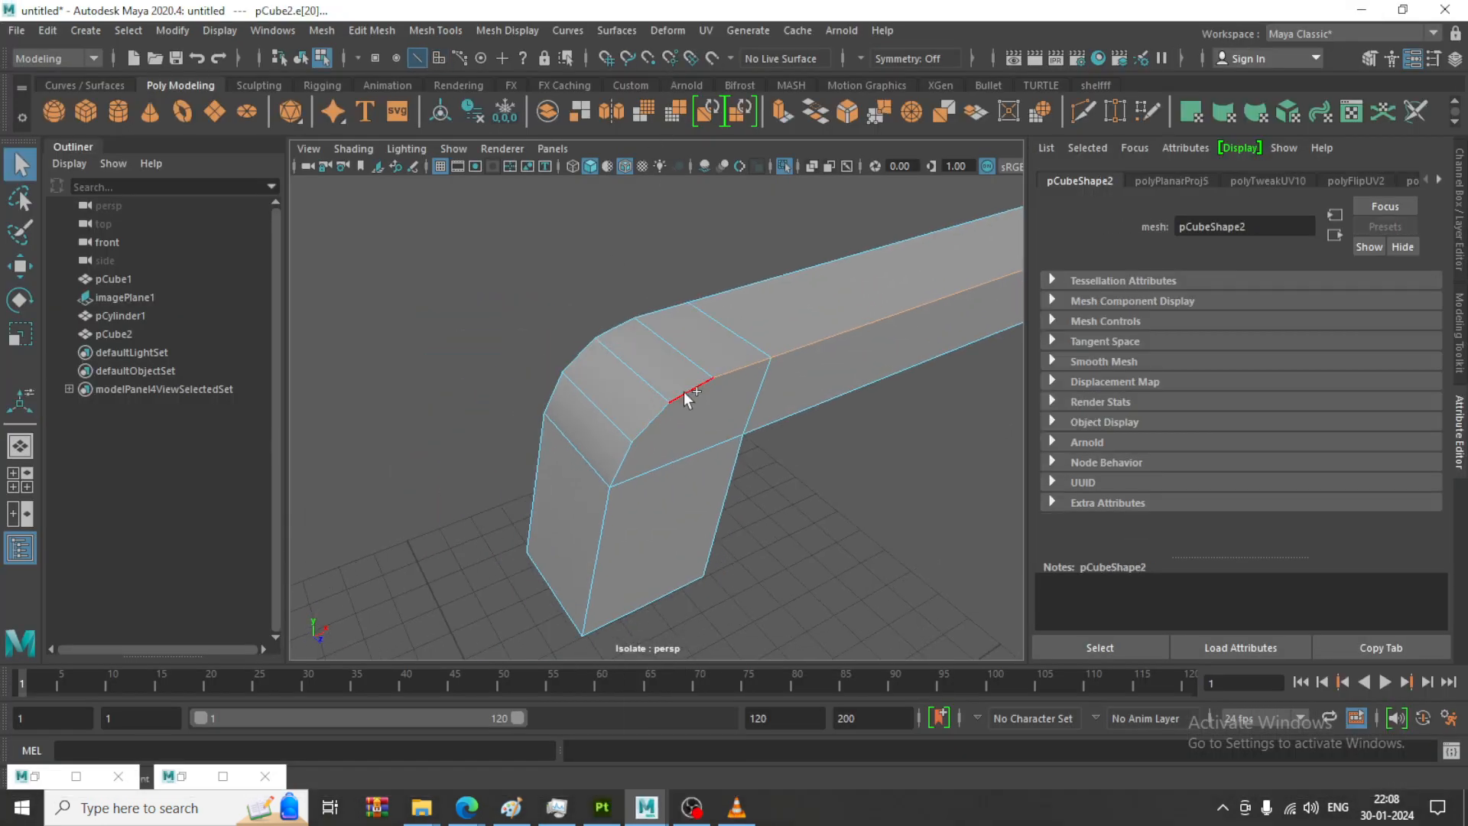
{"action": "left_click", "coordinate": [628, 449], "text": "shift"}
{"action": "left_click", "coordinate": [614, 519], "text": "shift"}
{"action": "scroll", "coordinate": [795, 362], "scroll_direction": "down", "scroll_amount": 3}
{"action": "left_click_drag", "start_coordinate": [719, 376], "coordinate": [787, 347], "text": "alt"}
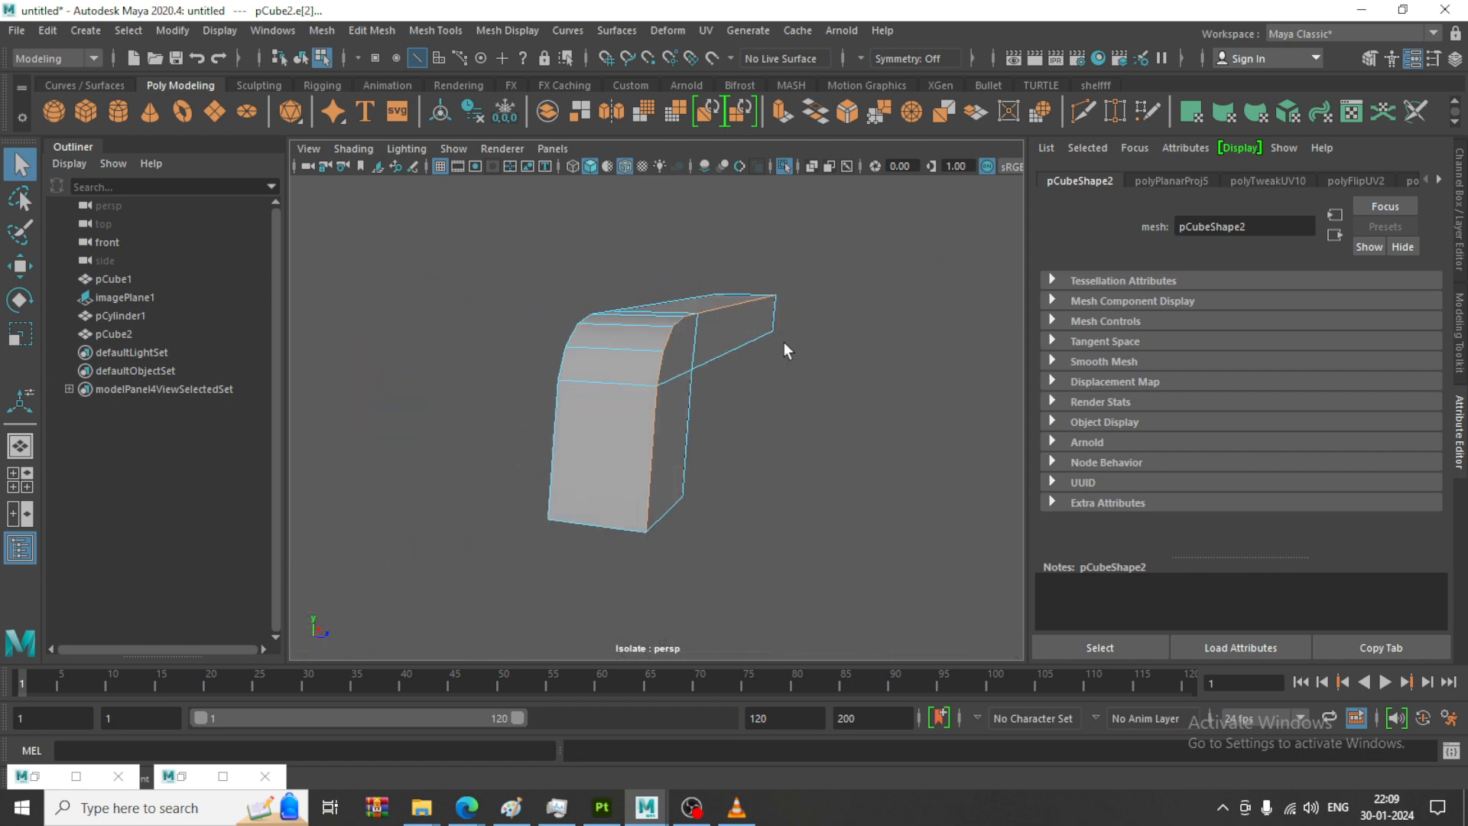
{"action": "key", "text": "w"}
{"action": "left_click", "coordinate": [706, 30]}
{"action": "left_click", "coordinate": [748, 59]}
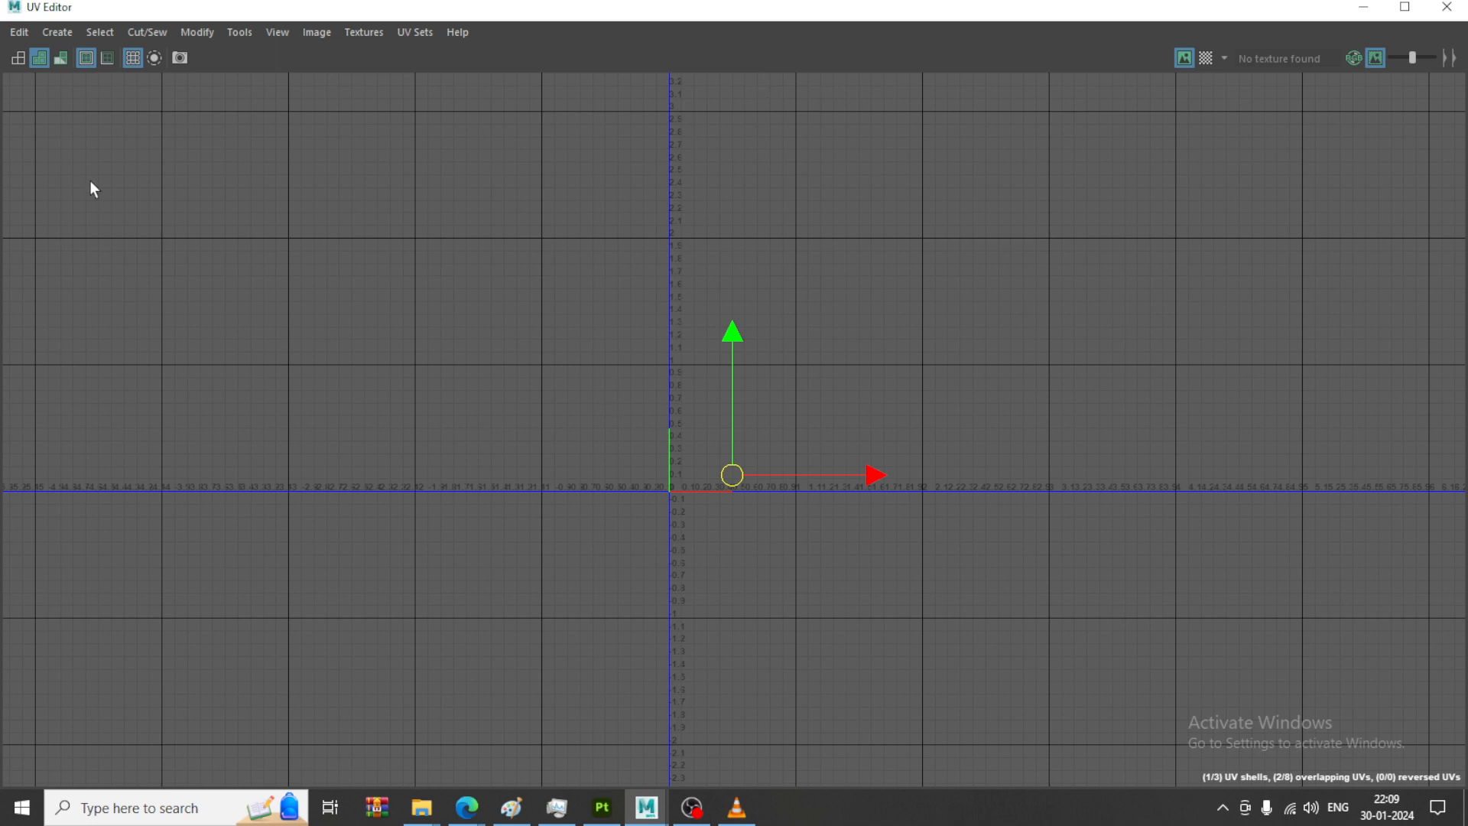
{"action": "left_click", "coordinate": [148, 35]}
{"action": "left_click", "coordinate": [194, 125]}
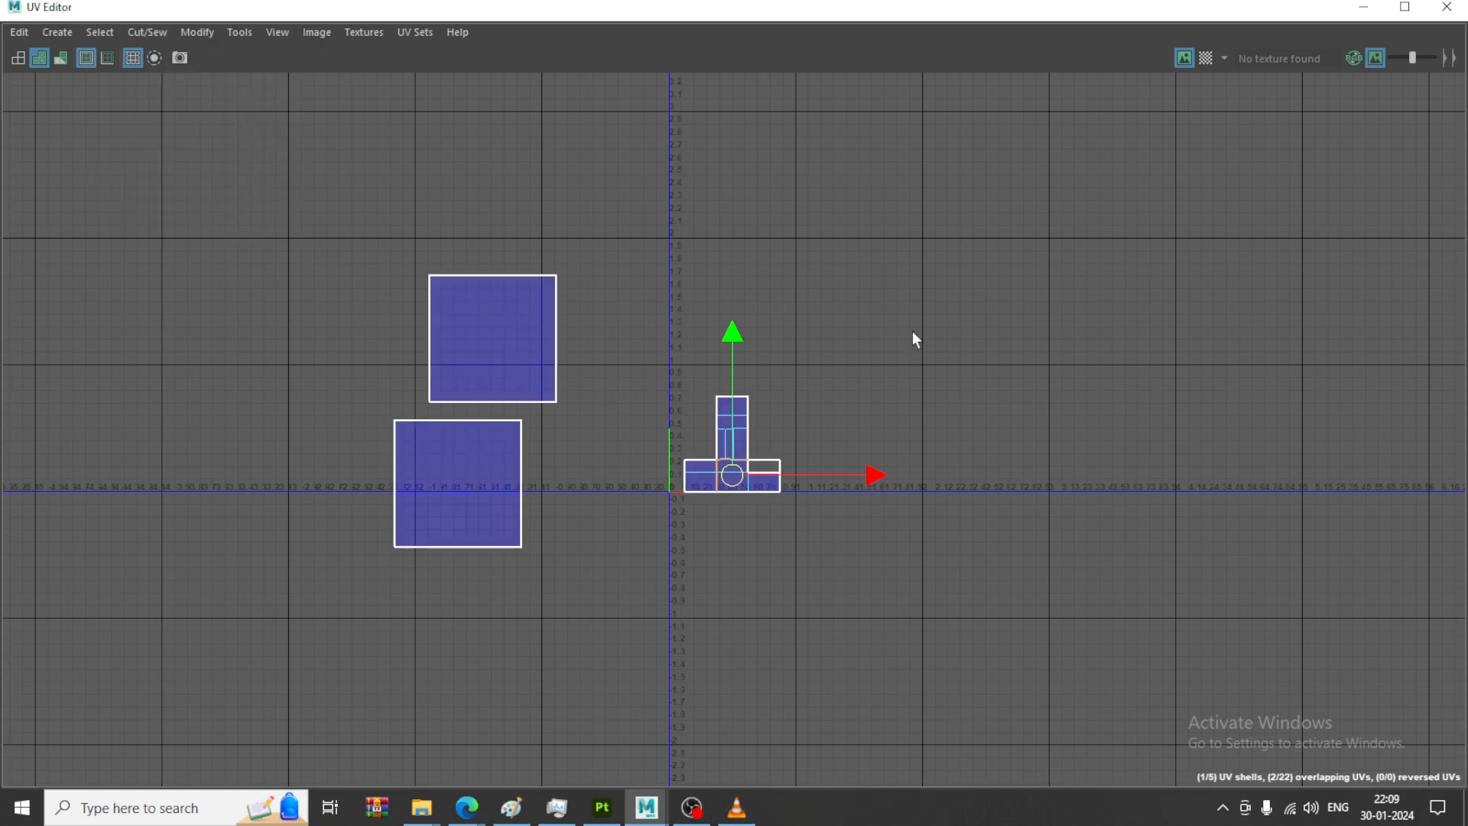
Select the handle's remaining UV shells, excluding the two square ones, and unfold them
{"action": "left_click", "coordinate": [730, 472]}
{"action": "left_click_drag", "start_coordinate": [682, 382], "coordinate": [812, 509]}
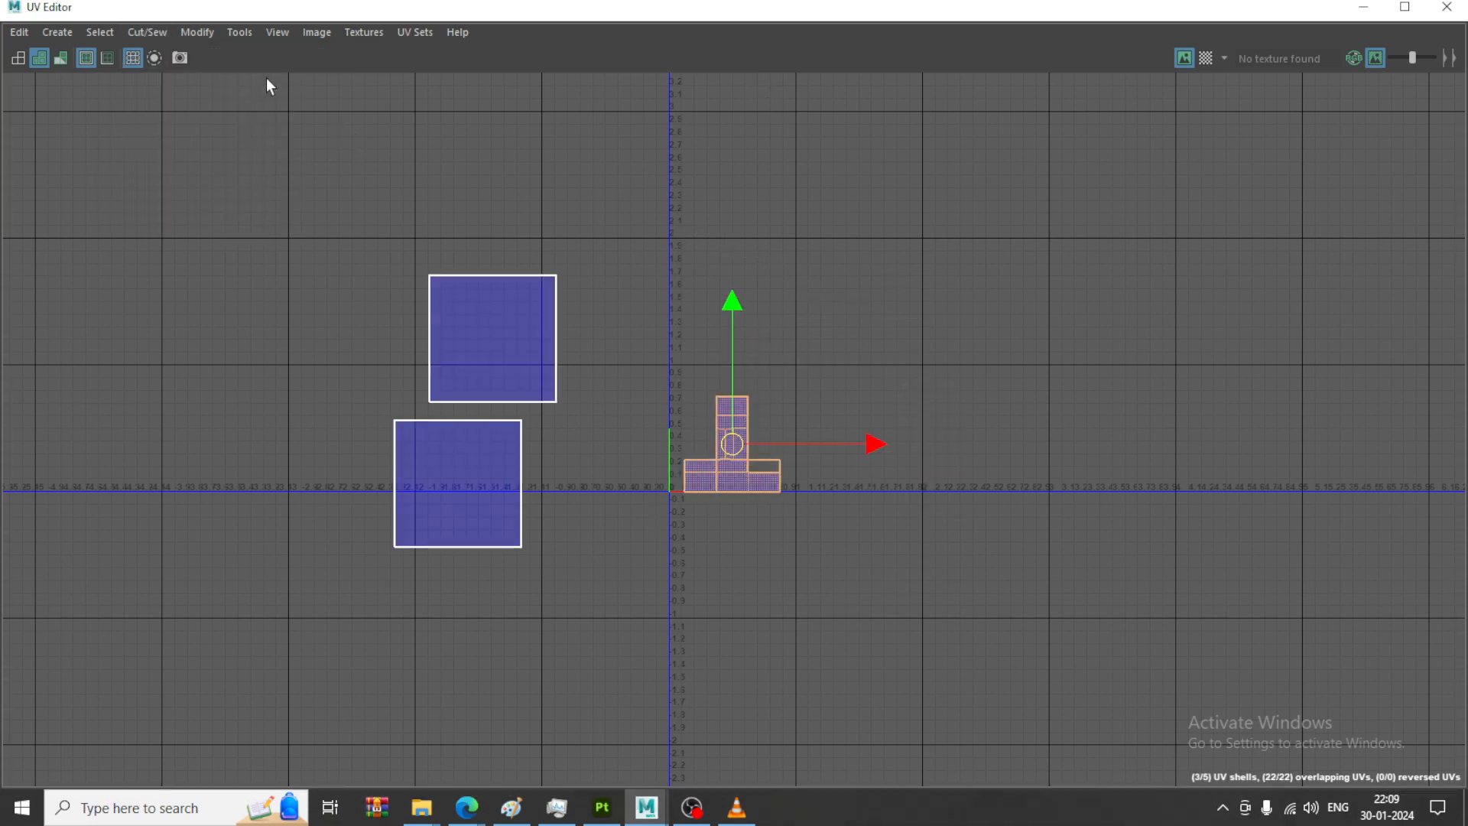
{"action": "left_click", "coordinate": [207, 32]}
{"action": "left_click", "coordinate": [246, 620]}
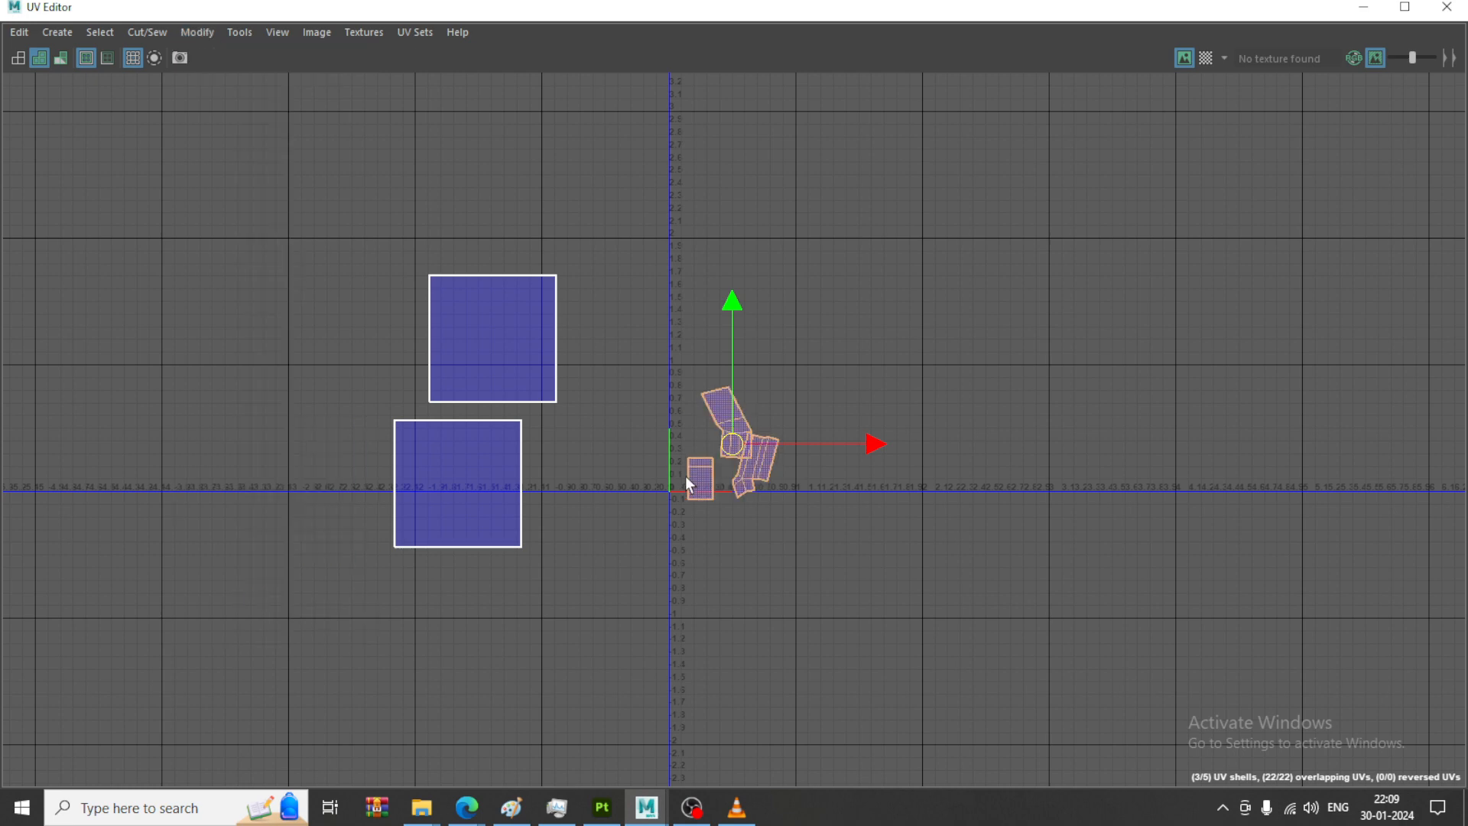
{"action": "scroll", "coordinate": [722, 405], "scroll_direction": "up", "scroll_amount": 1}
{"action": "scroll", "coordinate": [783, 361], "scroll_direction": "up", "scroll_amount": 5}
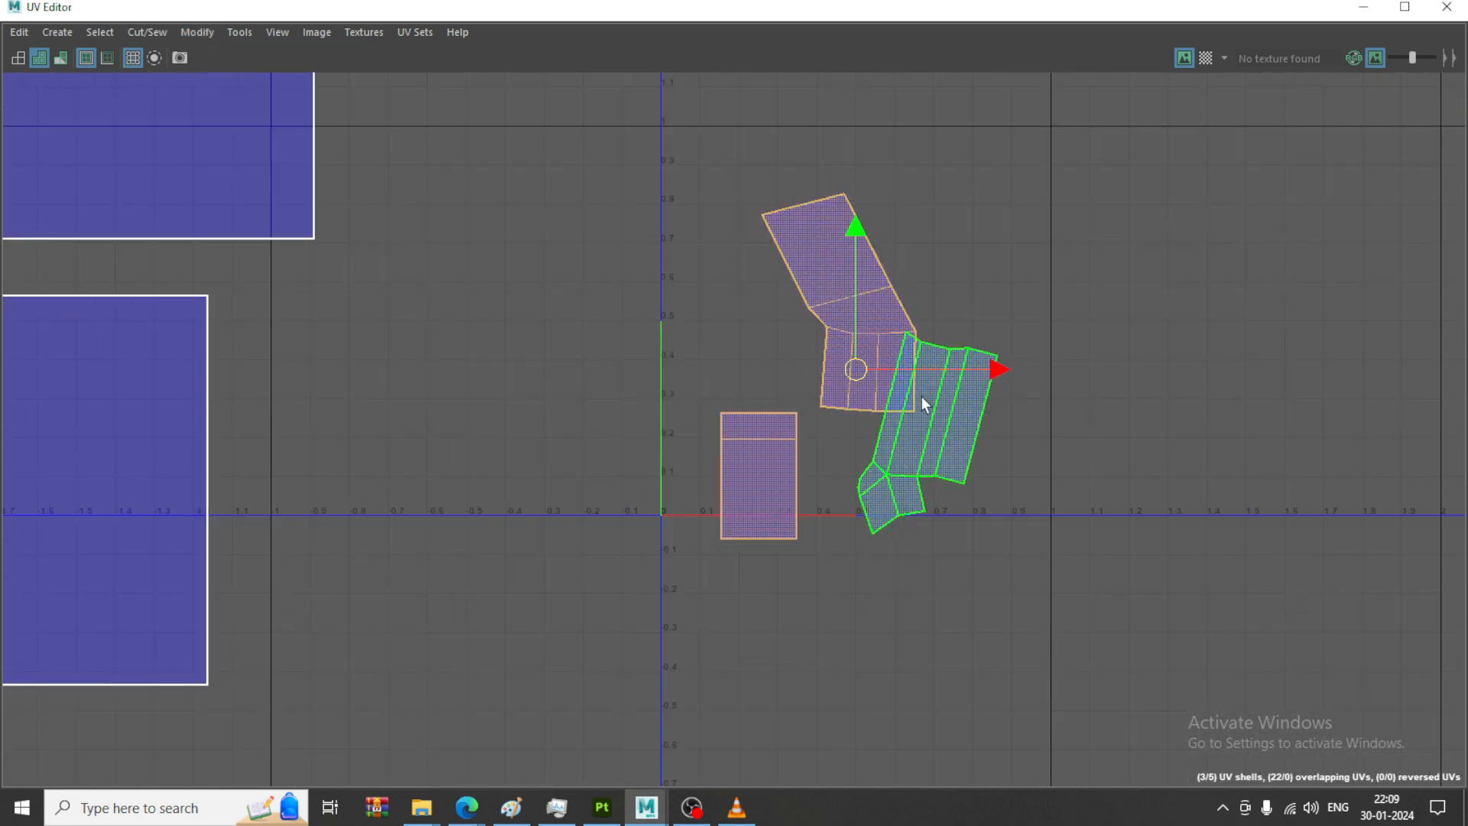
Stitch the handle's large multi-face UV shell to the bent shell along their shared short edge
{"action": "scroll", "coordinate": [902, 337], "scroll_direction": "up", "scroll_amount": 2}
{"action": "middle_click_drag", "start_coordinate": [980, 339], "coordinate": [843, 309], "text": "alt"}
{"action": "scroll", "coordinate": [818, 310], "scroll_direction": "up", "scroll_amount": 1}
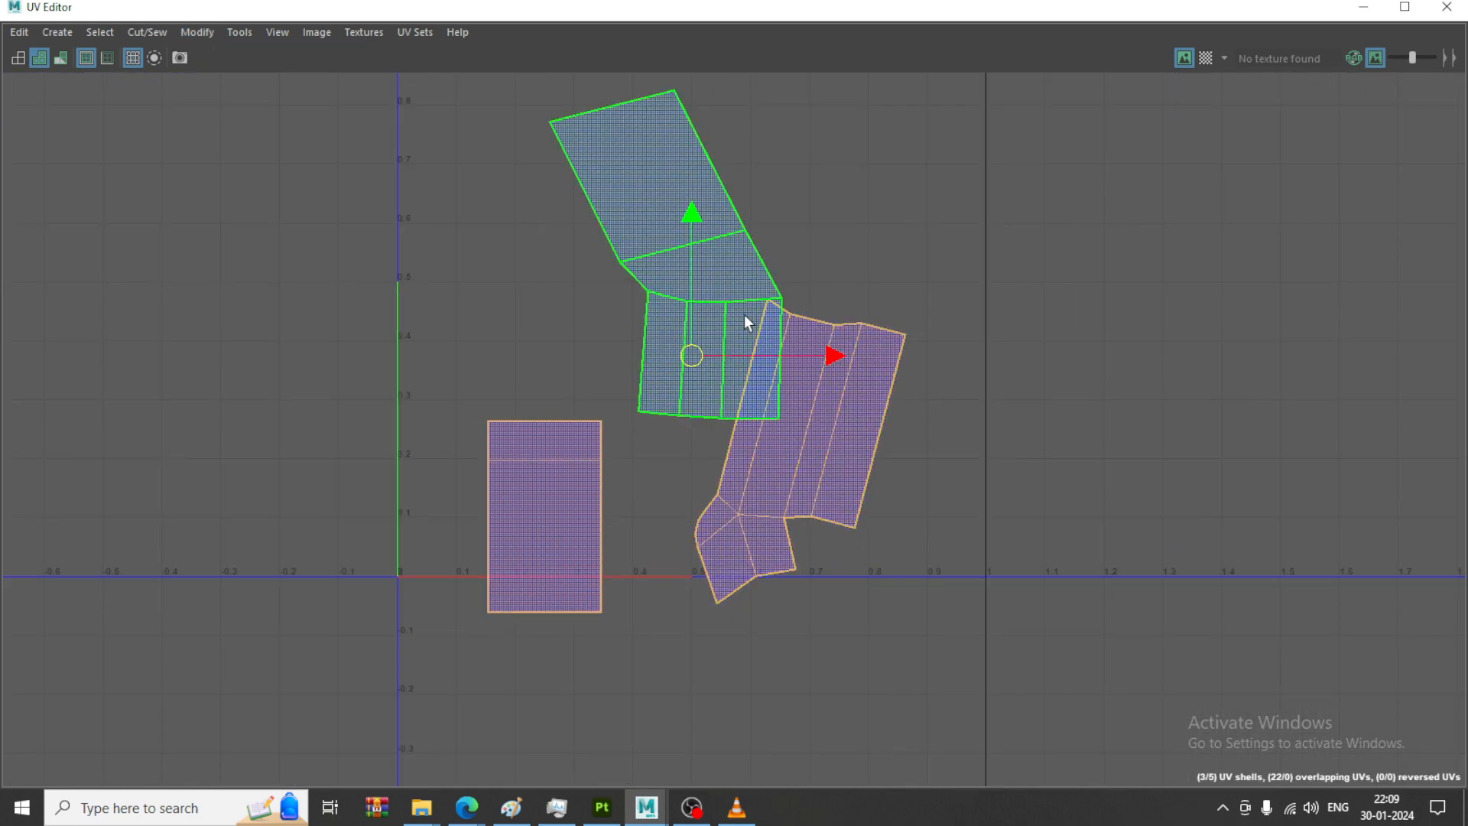
{"action": "scroll", "coordinate": [745, 314], "scroll_direction": "down", "scroll_amount": 1}
{"action": "middle_click_drag", "start_coordinate": [748, 262], "coordinate": [829, 310], "text": "alt"}
{"action": "scroll", "coordinate": [798, 394], "scroll_direction": "down", "scroll_amount": 3}
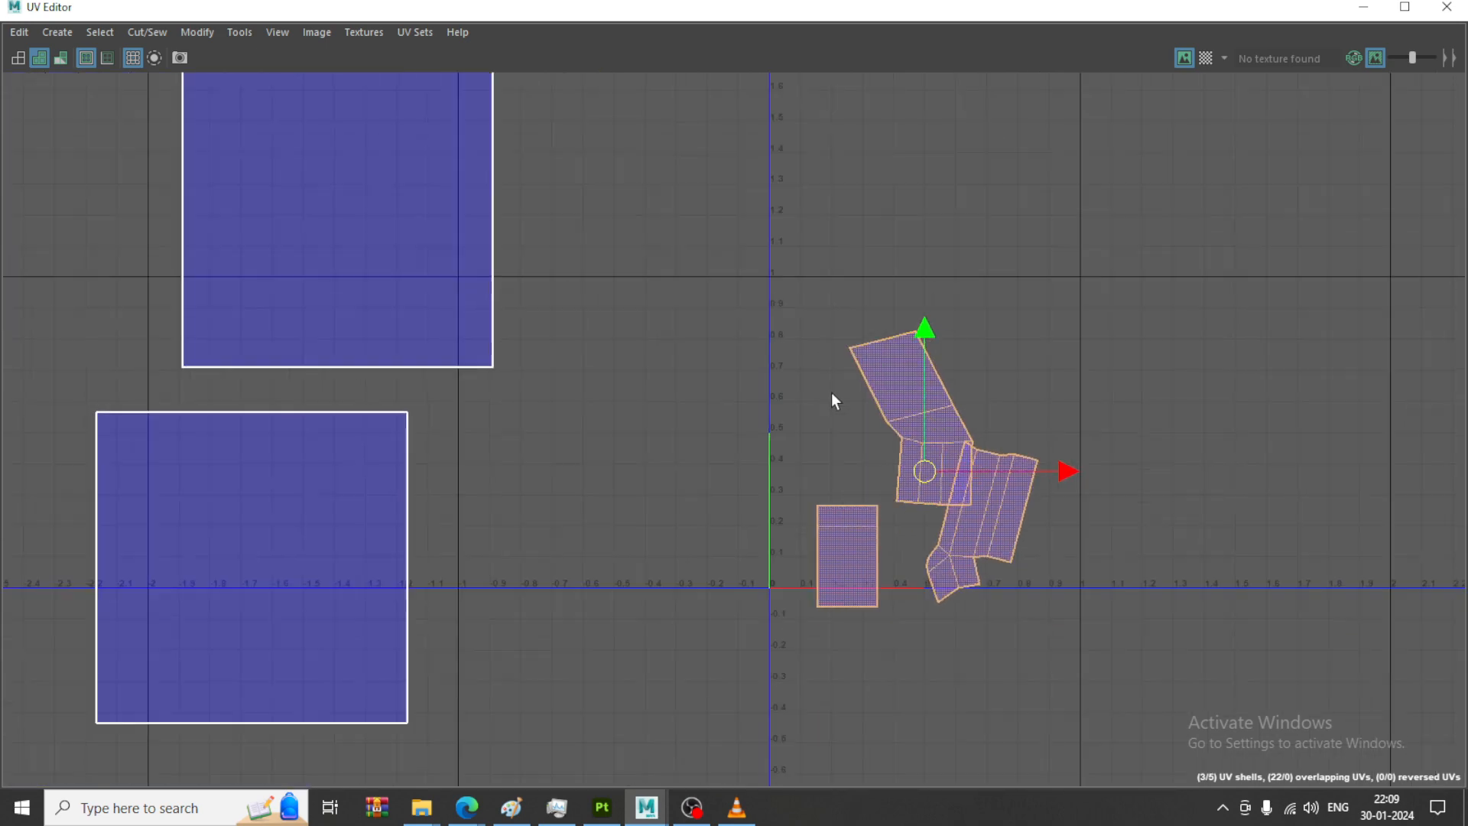
{"action": "scroll", "coordinate": [884, 354], "scroll_direction": "up", "scroll_amount": 1}
{"action": "right_click_drag", "start_coordinate": [714, 334], "coordinate": [685, 136]}
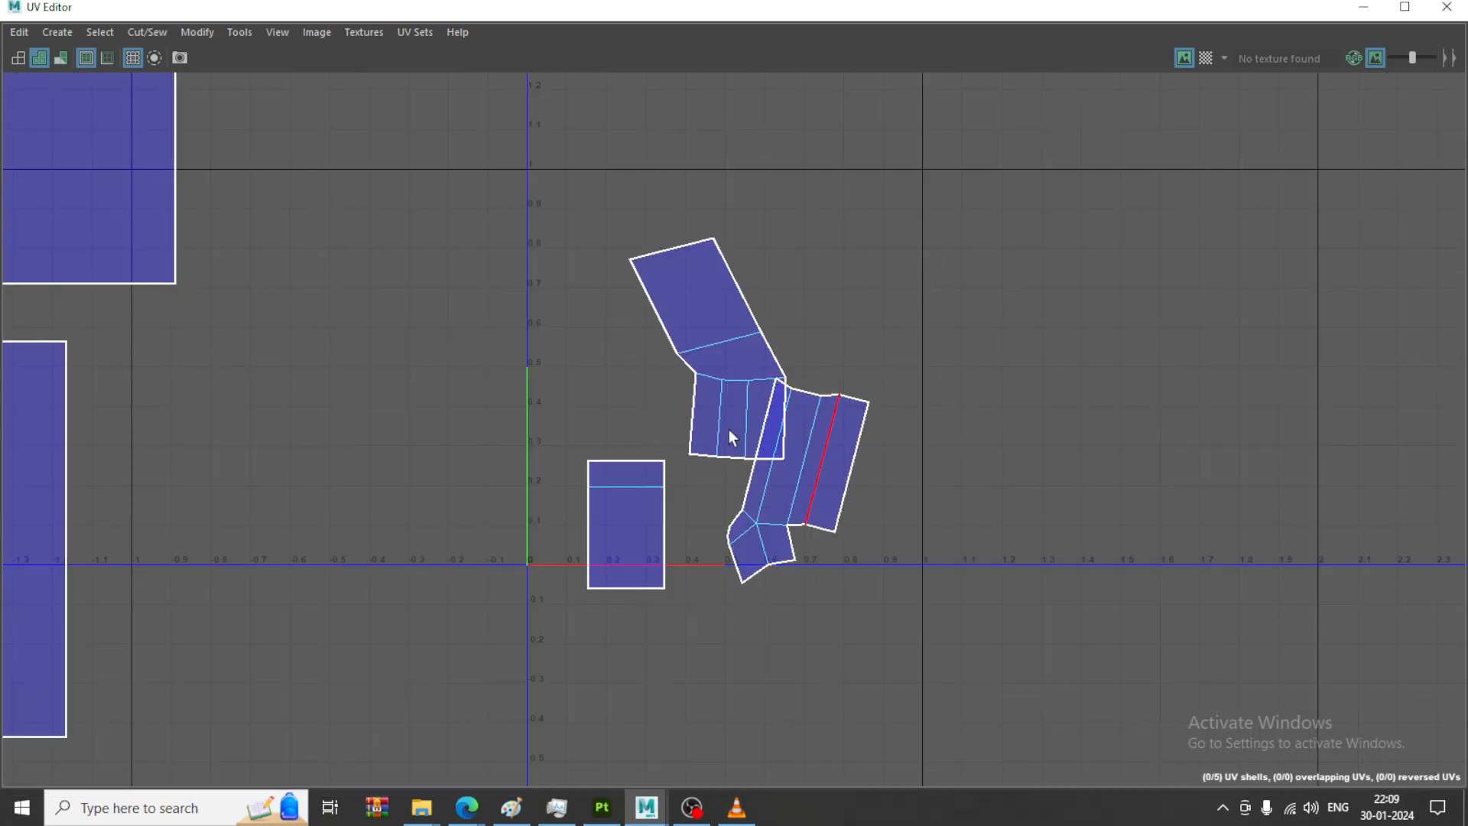
{"action": "left_click", "coordinate": [789, 424]}
{"action": "left_click", "coordinate": [197, 32]}
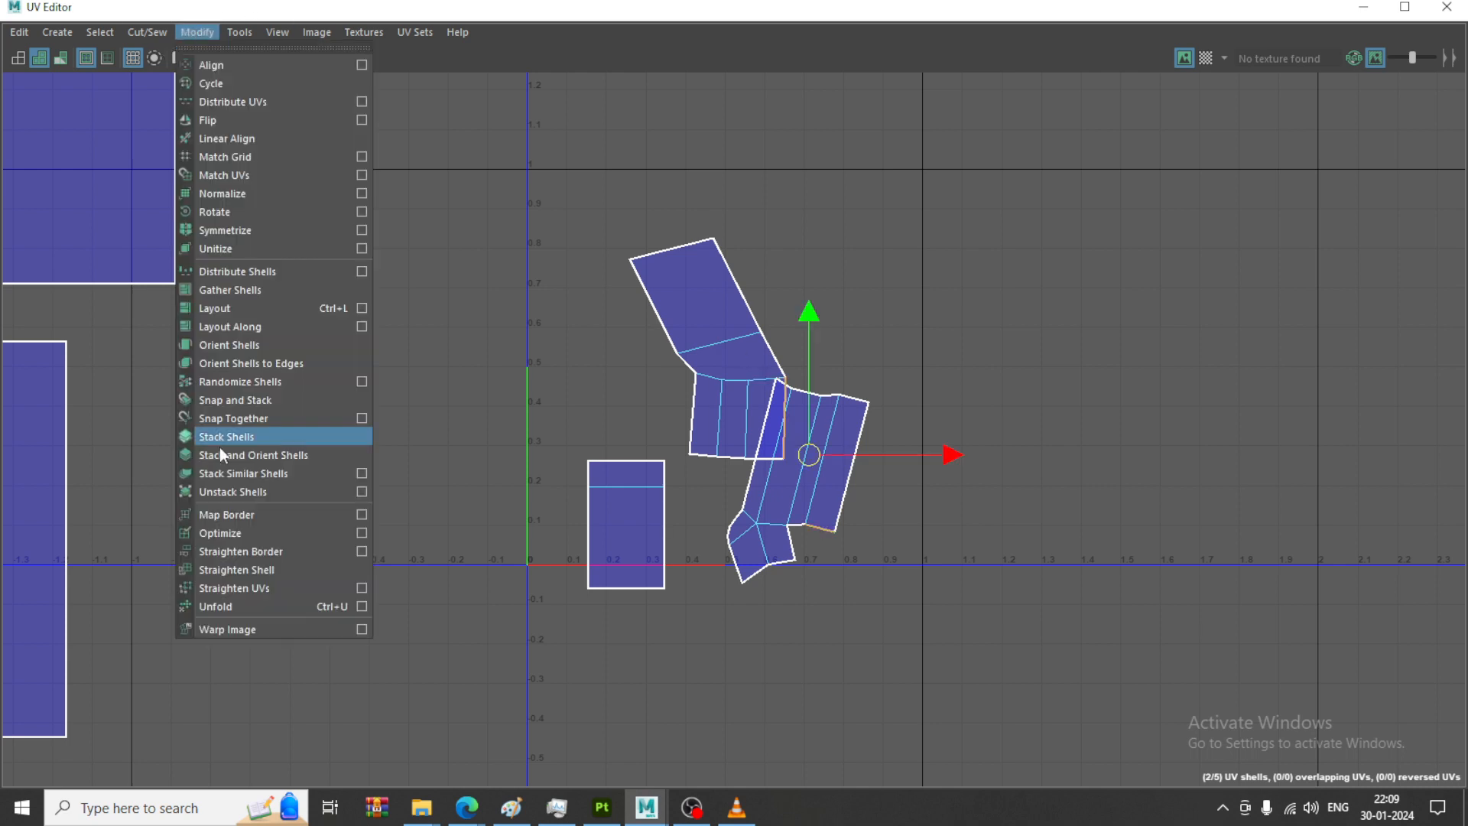
{"action": "mouse_move", "coordinate": [159, 29]}
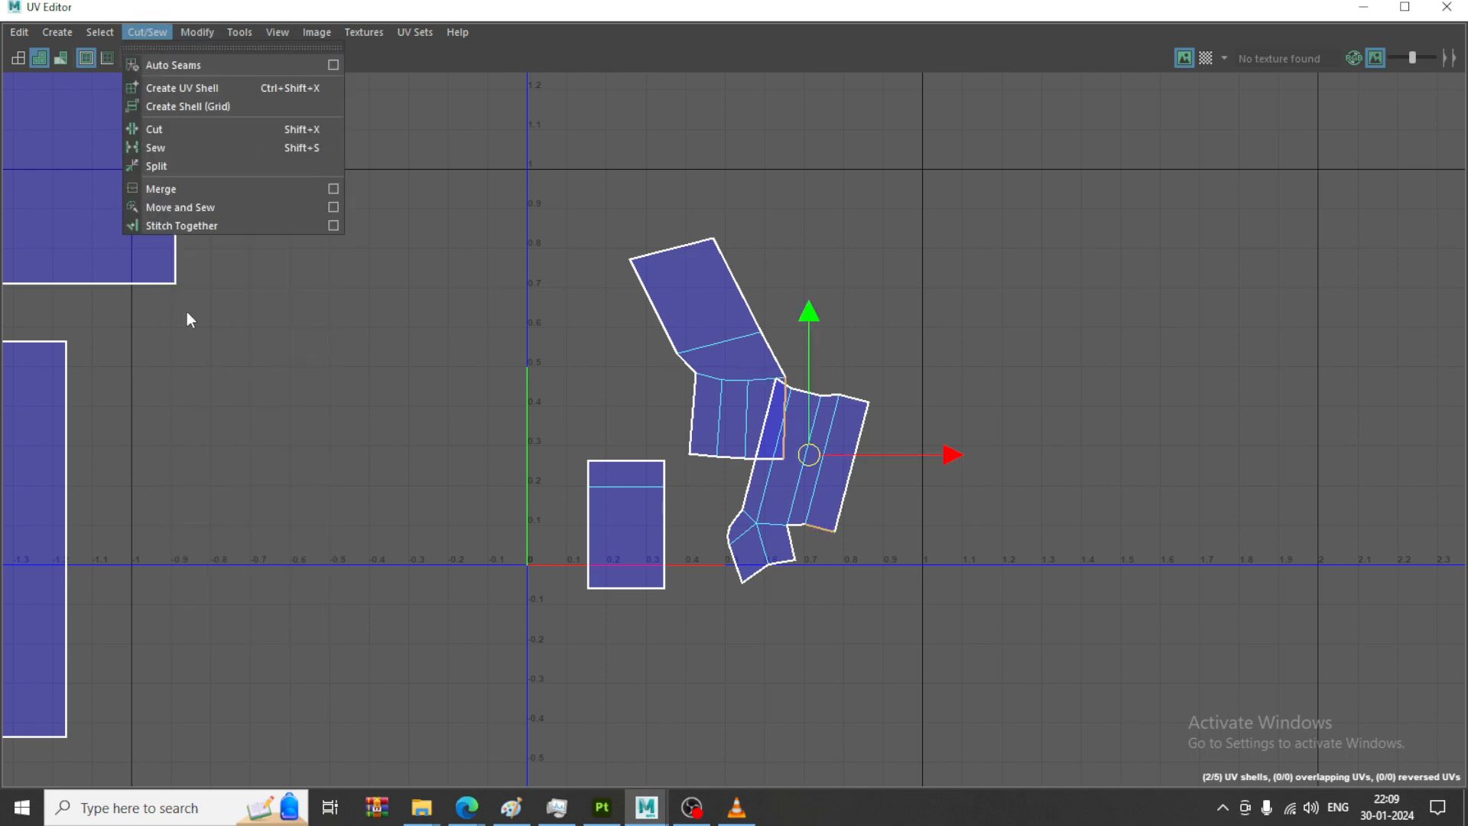
{"action": "left_click", "coordinate": [182, 226]}
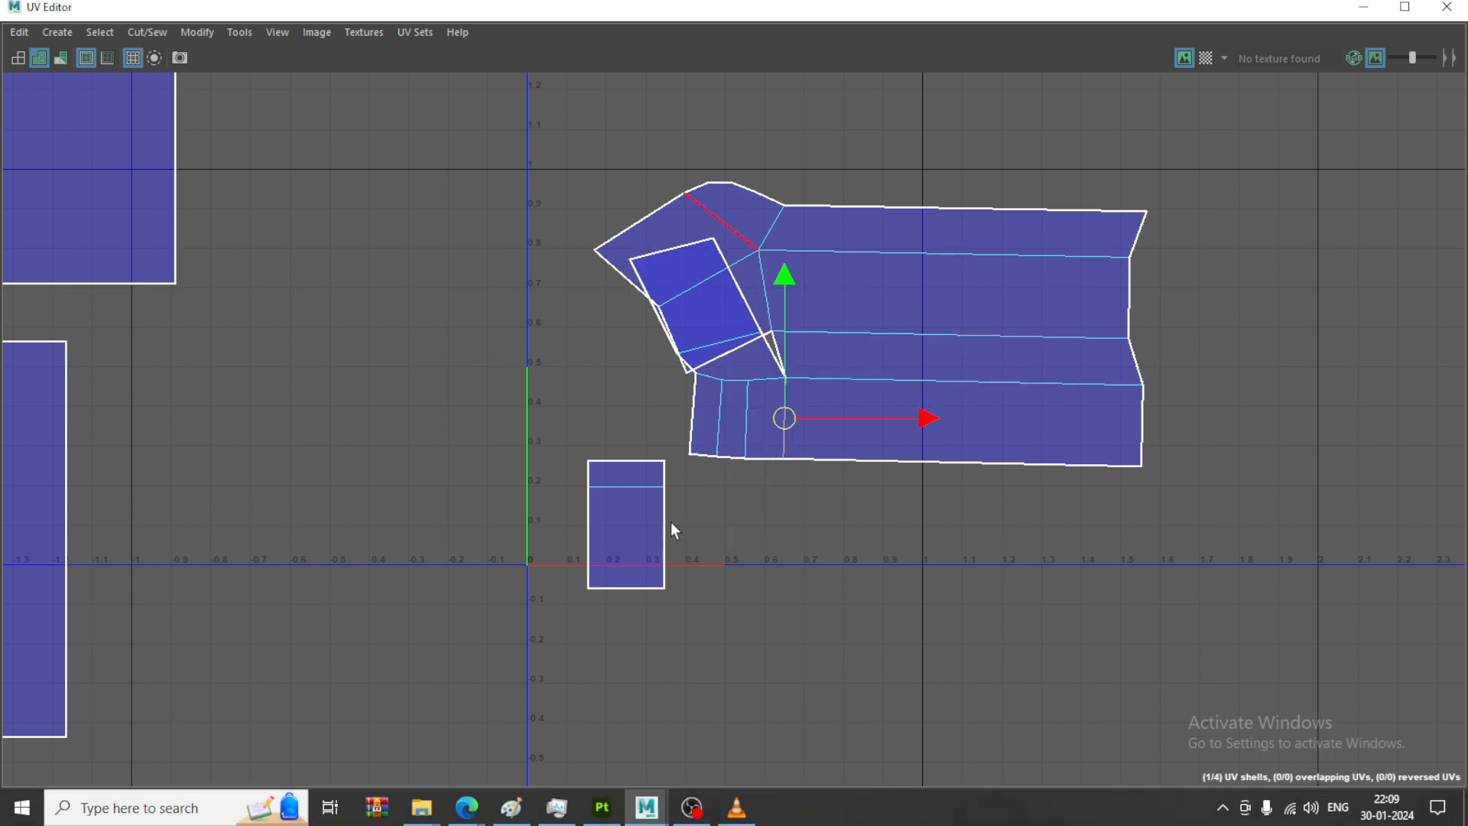
Join the small rectangular UV shell to the free end of the handle's lower strip with Move and Sew
{"action": "left_click", "coordinate": [609, 461]}
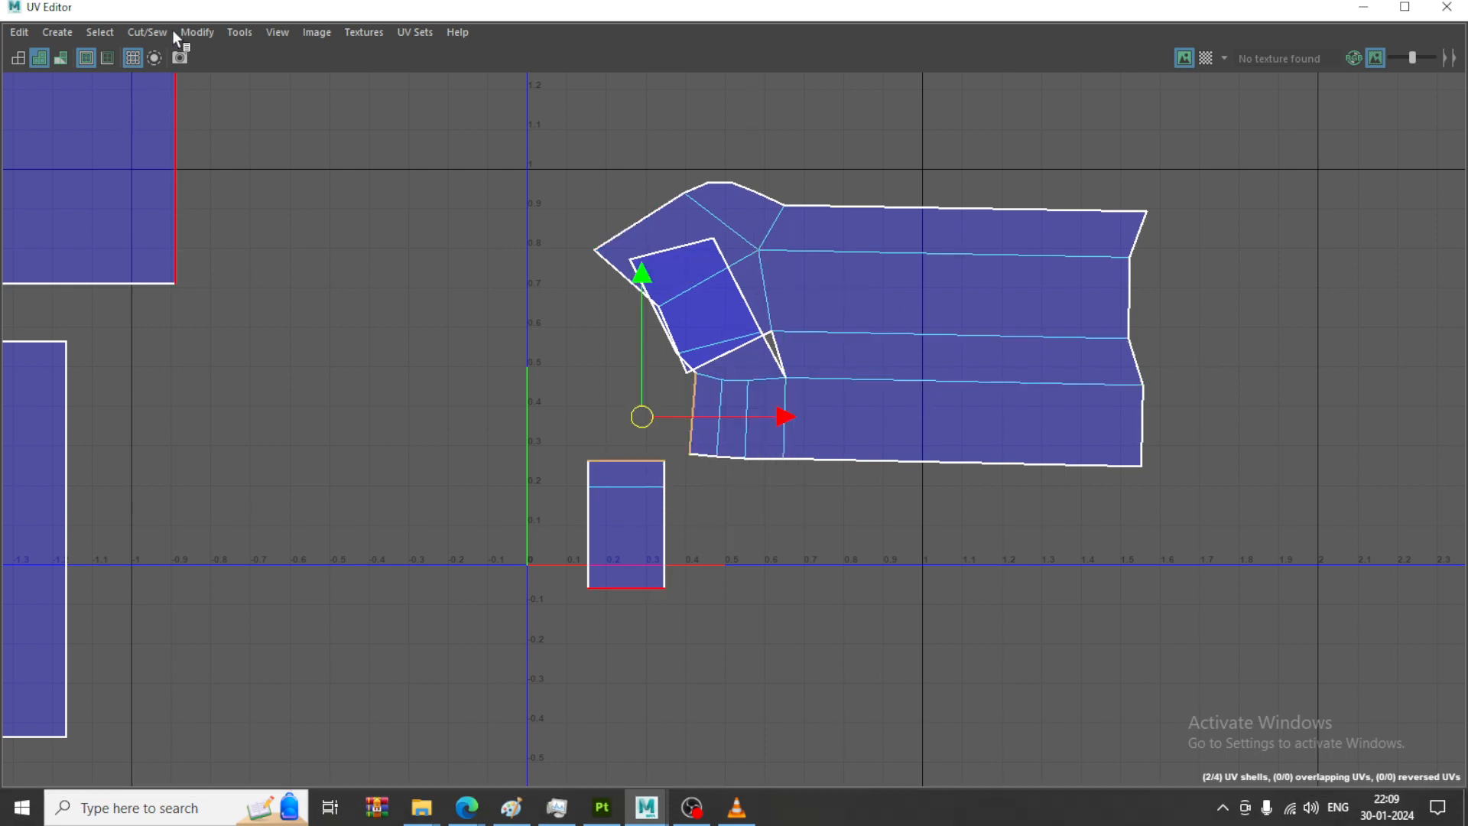
{"action": "left_click", "coordinate": [148, 31]}
{"action": "left_click", "coordinate": [197, 211]}
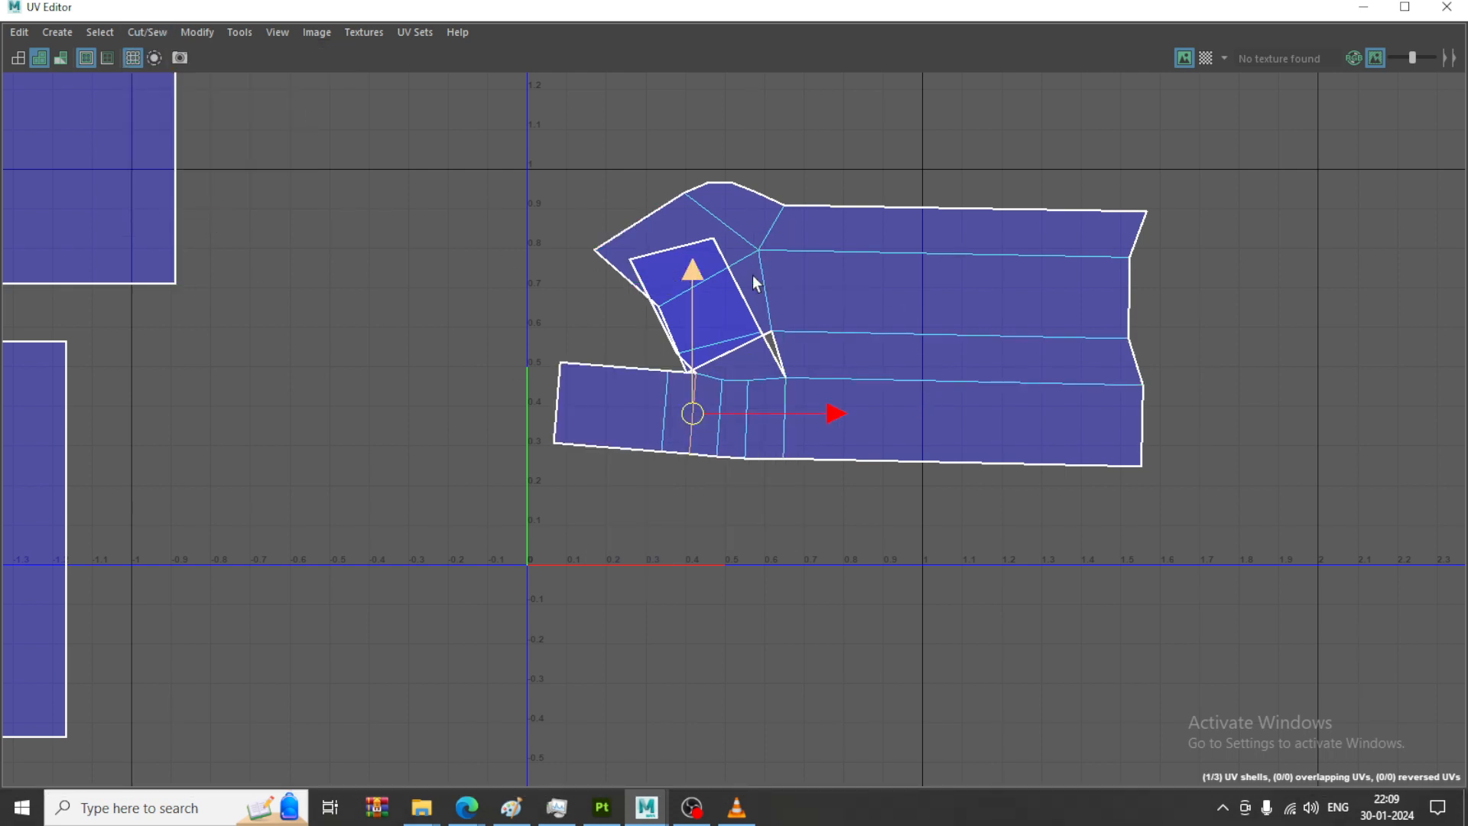
Sew the handle shell's open UV edges around the bend and along the lower strip together
{"action": "right_click_drag", "start_coordinate": [795, 268], "coordinate": [763, 122]}
{"action": "left_click", "coordinate": [769, 335]}
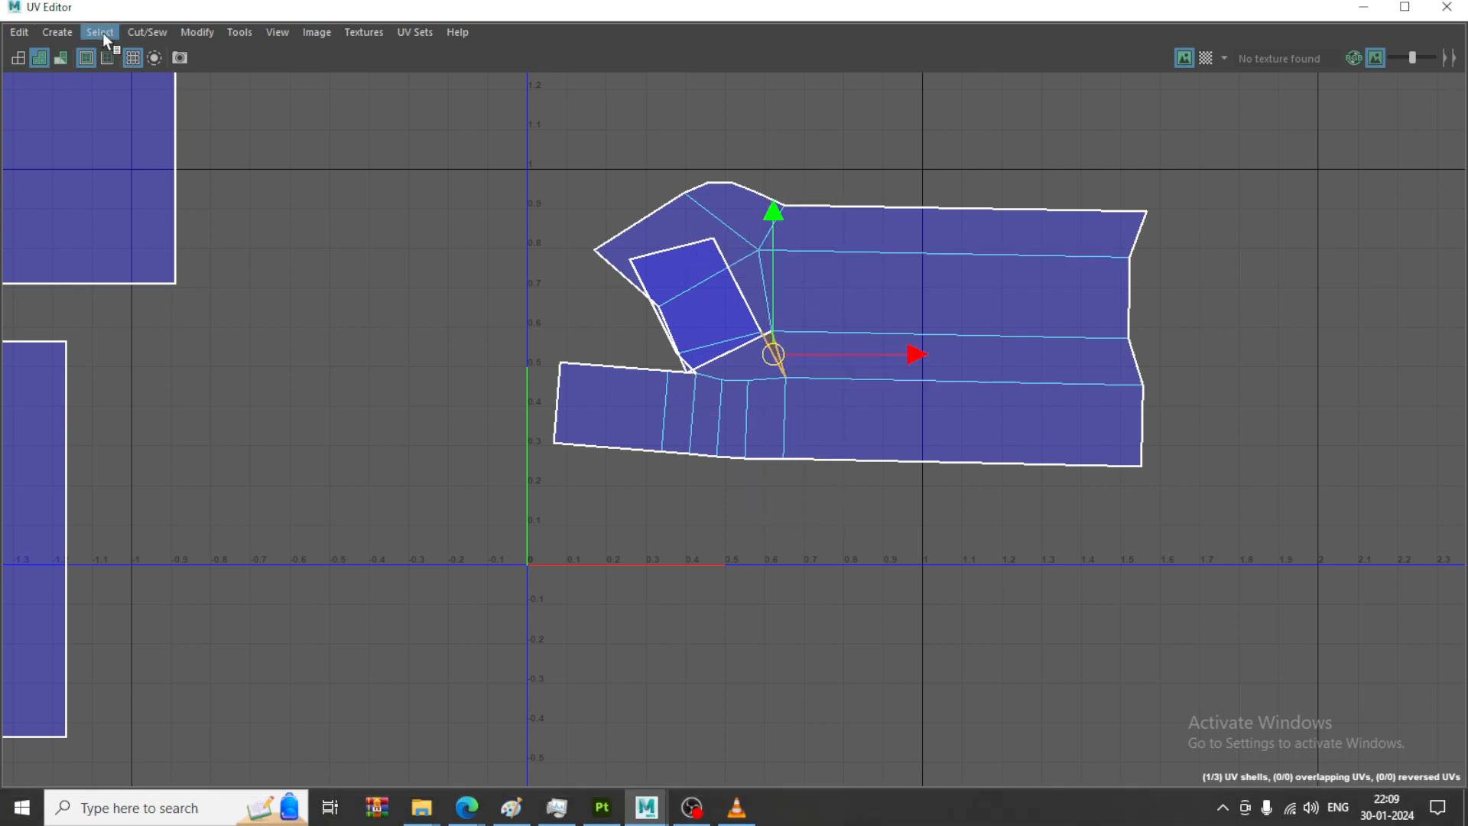
{"action": "left_click", "coordinate": [147, 31]}
{"action": "left_click", "coordinate": [182, 221]}
{"action": "left_click", "coordinate": [747, 291]}
{"action": "key", "text": "shift+s"}
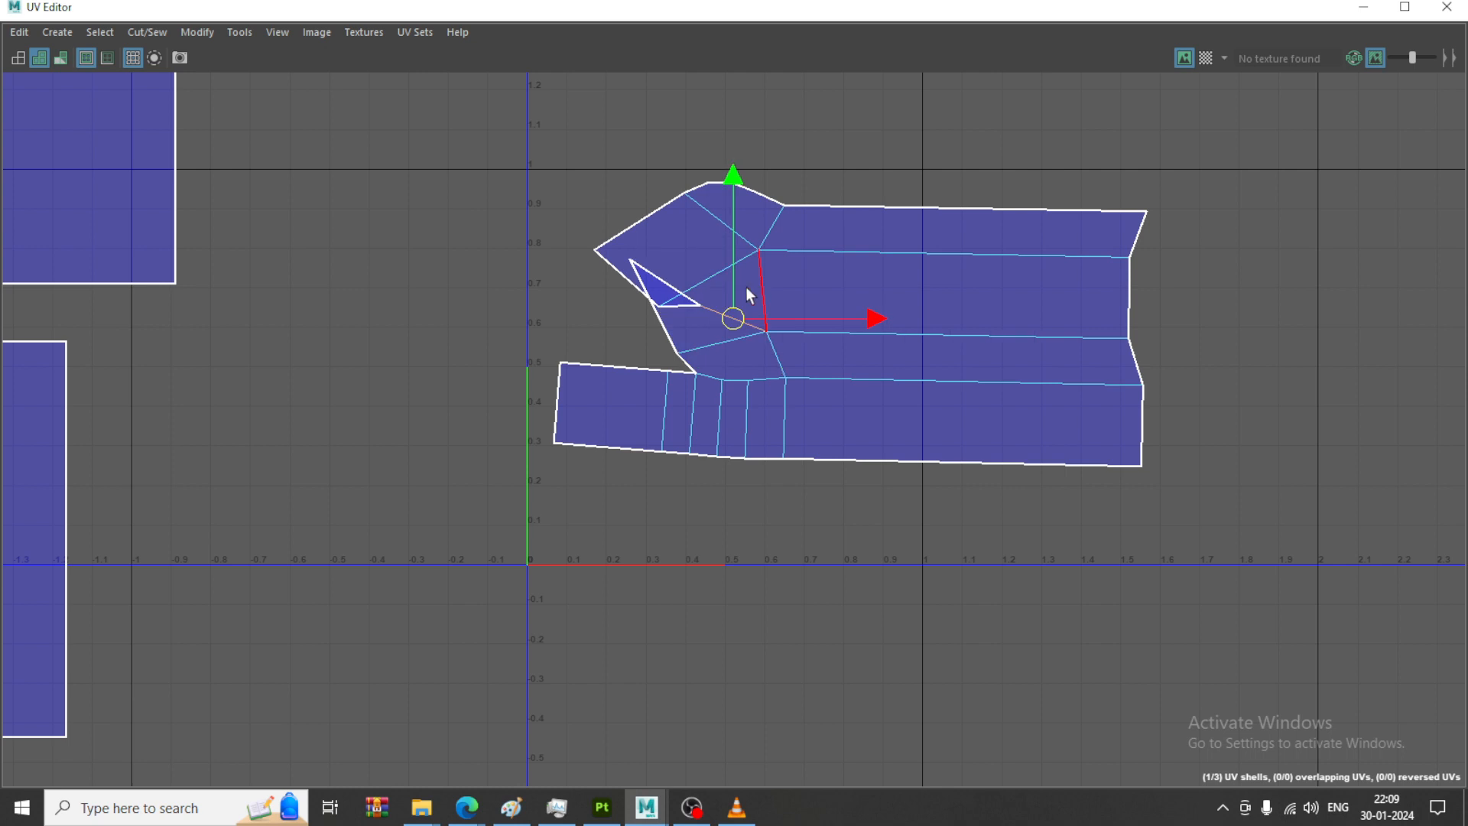
{"action": "left_click", "coordinate": [659, 315]}
{"action": "key", "text": "shift+s"}
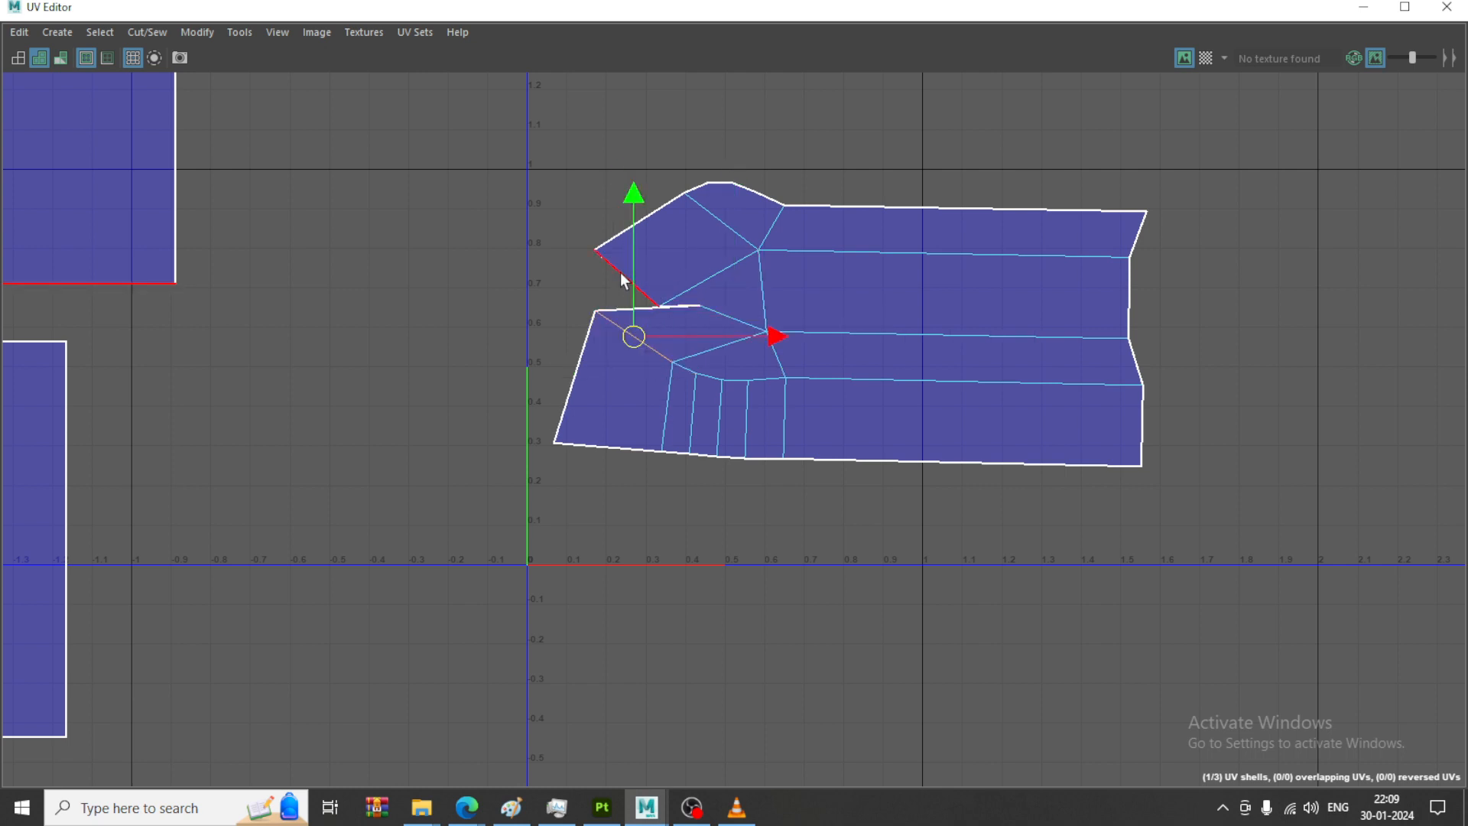
Try to sew the upper border edge of the strip beside the bend and undo that sew
{"action": "left_click", "coordinate": [684, 304]}
{"action": "key", "text": "shift+s"}
{"action": "scroll", "coordinate": [548, 255], "scroll_direction": "down", "scroll_amount": 5}
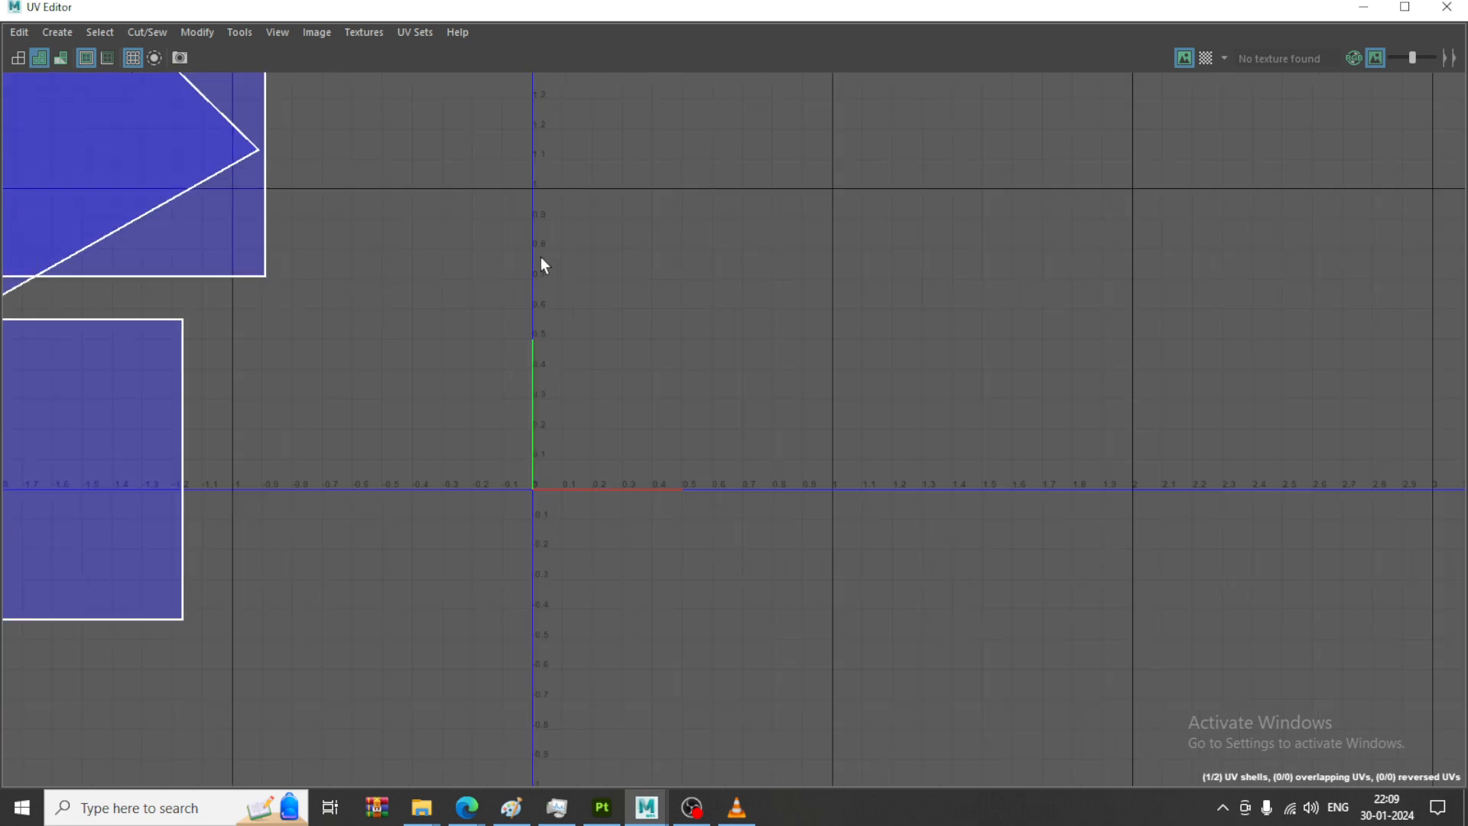
{"action": "middle_click_drag", "start_coordinate": [394, 220], "coordinate": [775, 344], "text": "alt"}
{"action": "key", "text": "ctrl+z"}
{"action": "scroll", "coordinate": [938, 350], "scroll_direction": "down", "scroll_amount": 8}
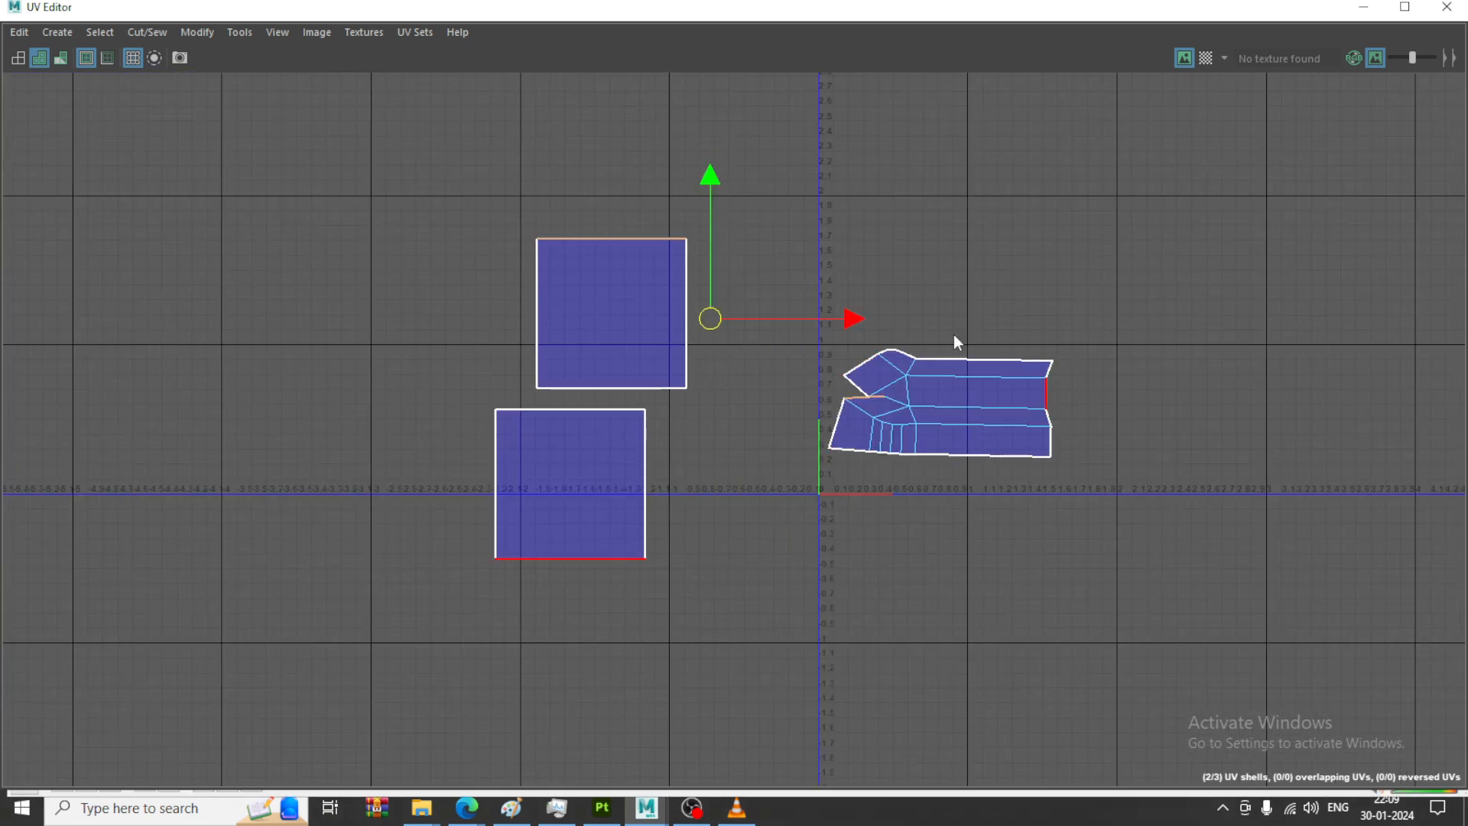
Select the whole joined handle UV shell and unfold it
{"action": "left_click", "coordinate": [891, 360]}
{"action": "left_click", "coordinate": [197, 32]}
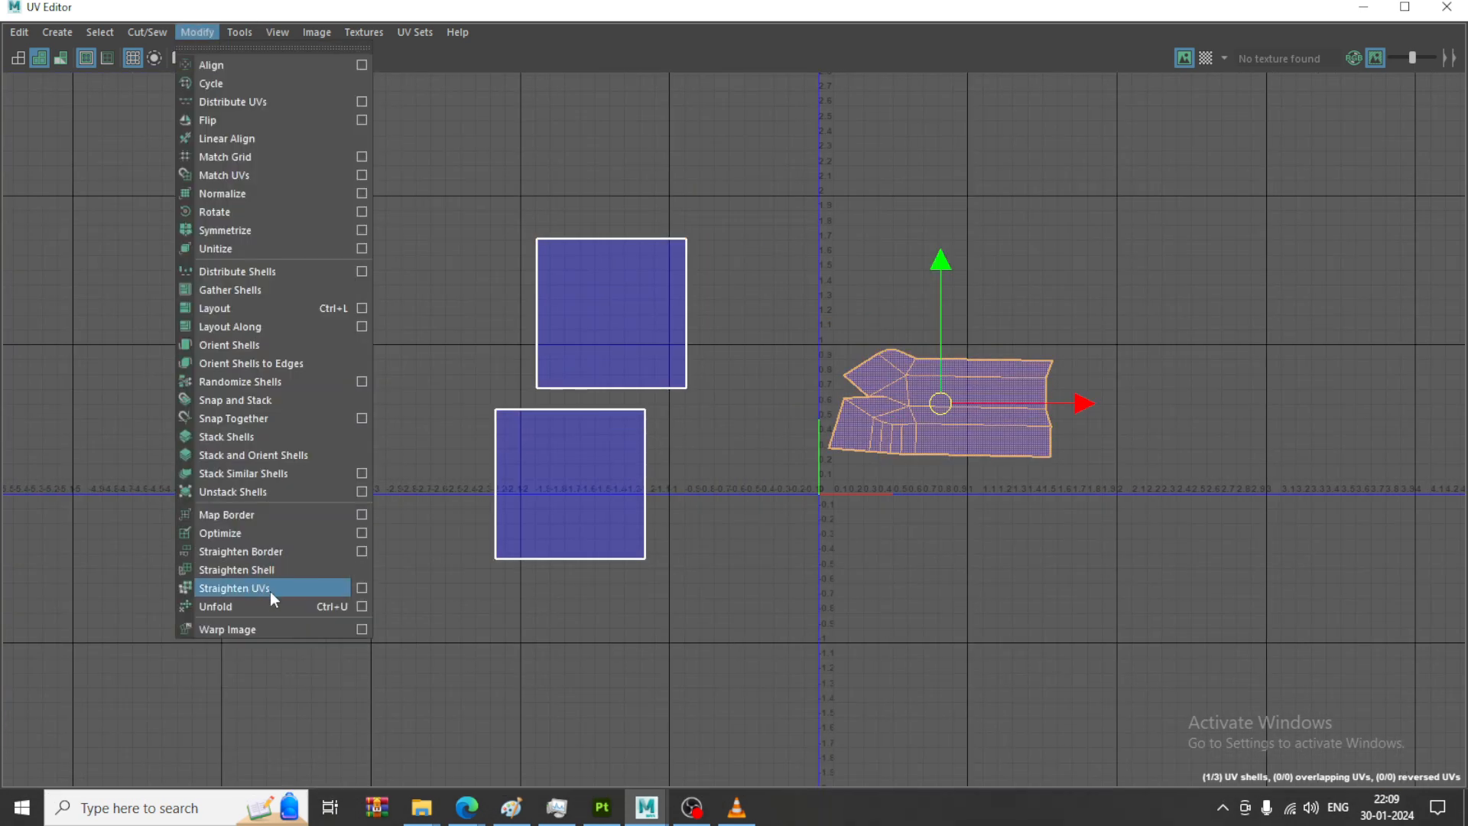
{"action": "left_click", "coordinate": [215, 607]}
{"action": "scroll", "coordinate": [980, 327], "scroll_direction": "up", "scroll_amount": 2}
{"action": "scroll", "coordinate": [977, 327], "scroll_direction": "down", "scroll_amount": 1}
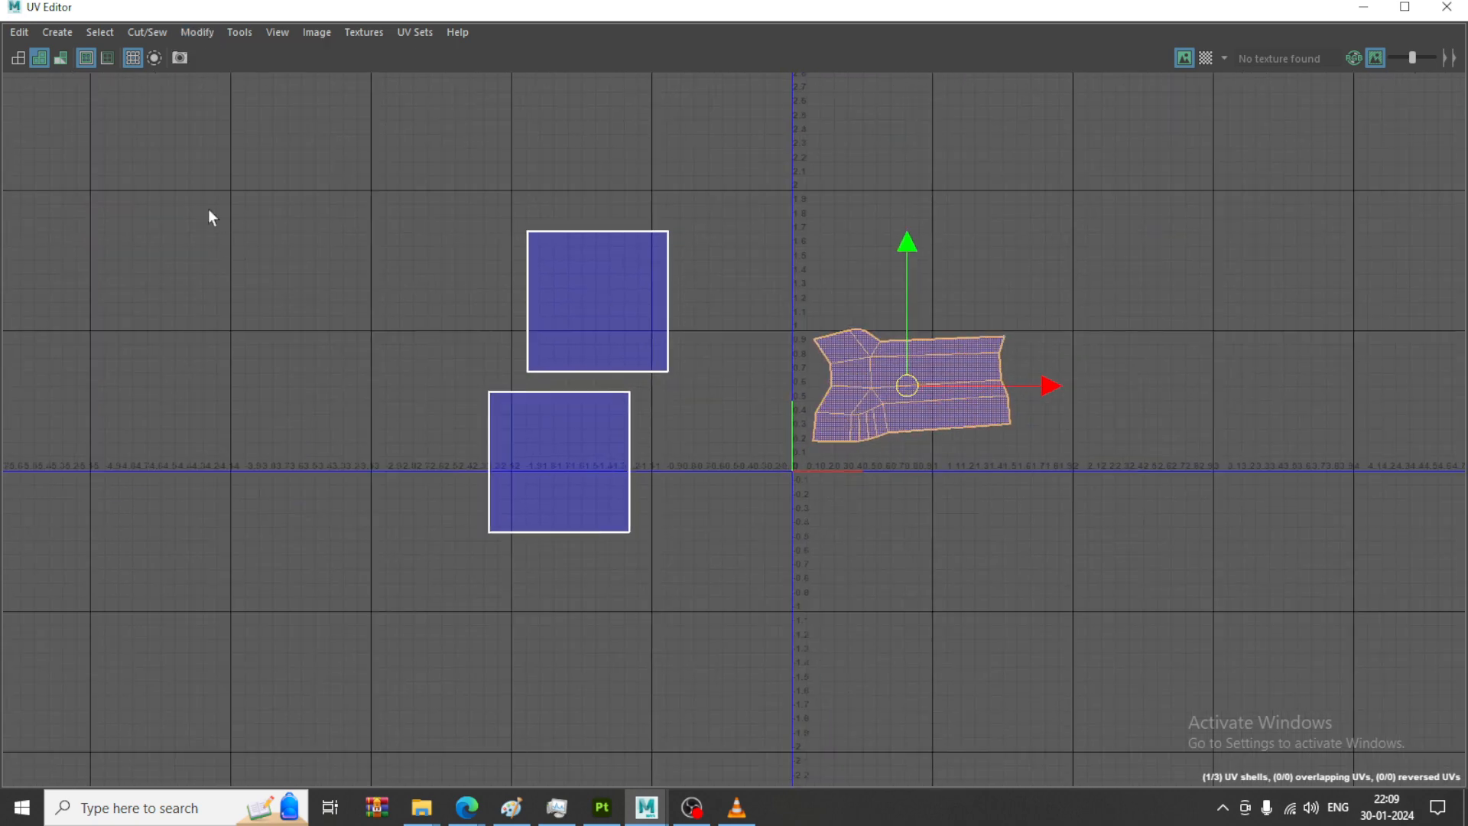
Select all of the handle's UV shells, lay them out in the UV space and put the UV Editor away
{"action": "left_click_drag", "start_coordinate": [197, 158], "coordinate": [1246, 756]}
{"action": "left_click", "coordinate": [197, 32]}
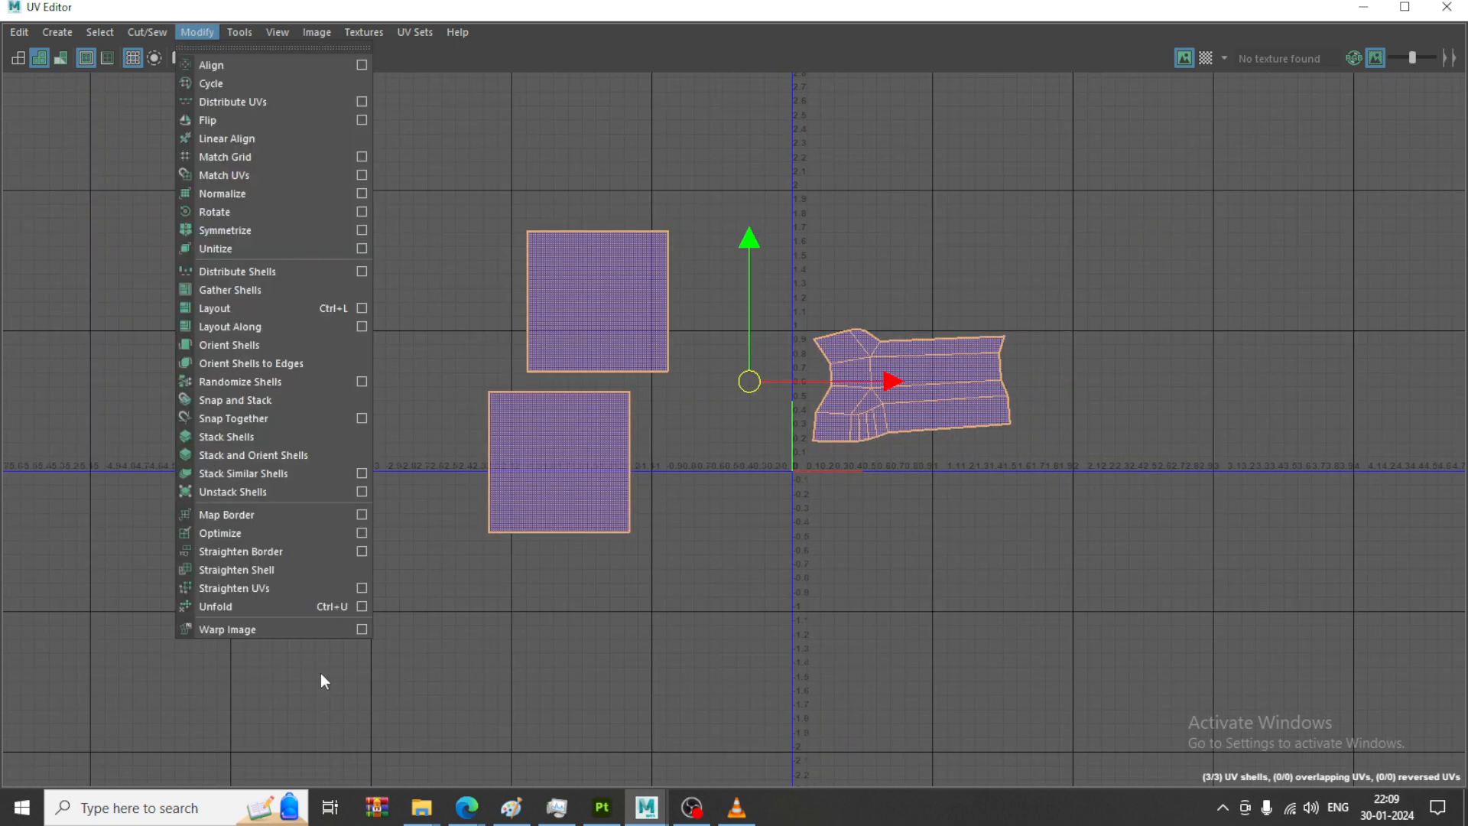
{"action": "left_click", "coordinate": [257, 307]}
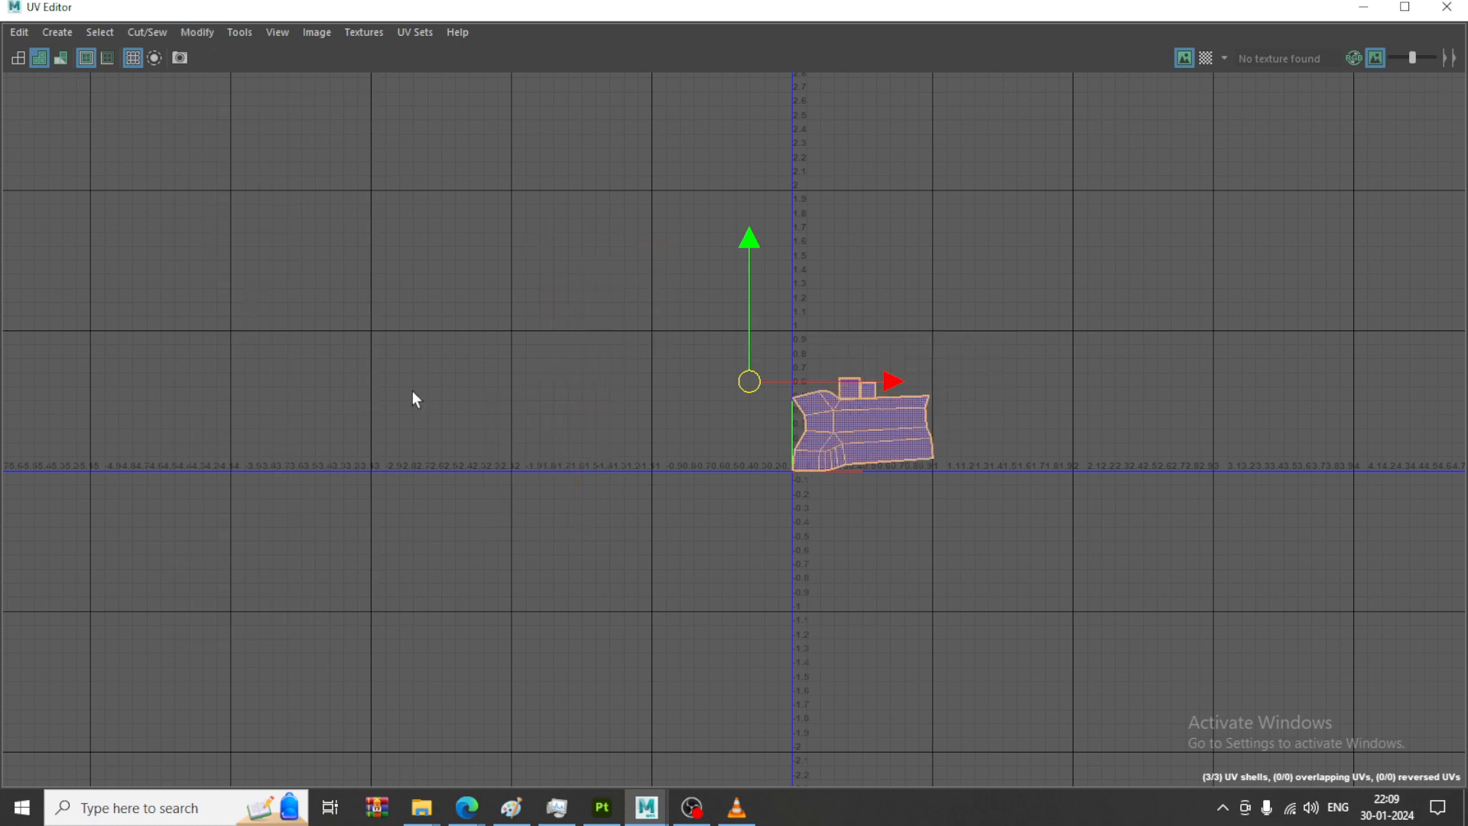
{"action": "left_click", "coordinate": [1362, 7]}
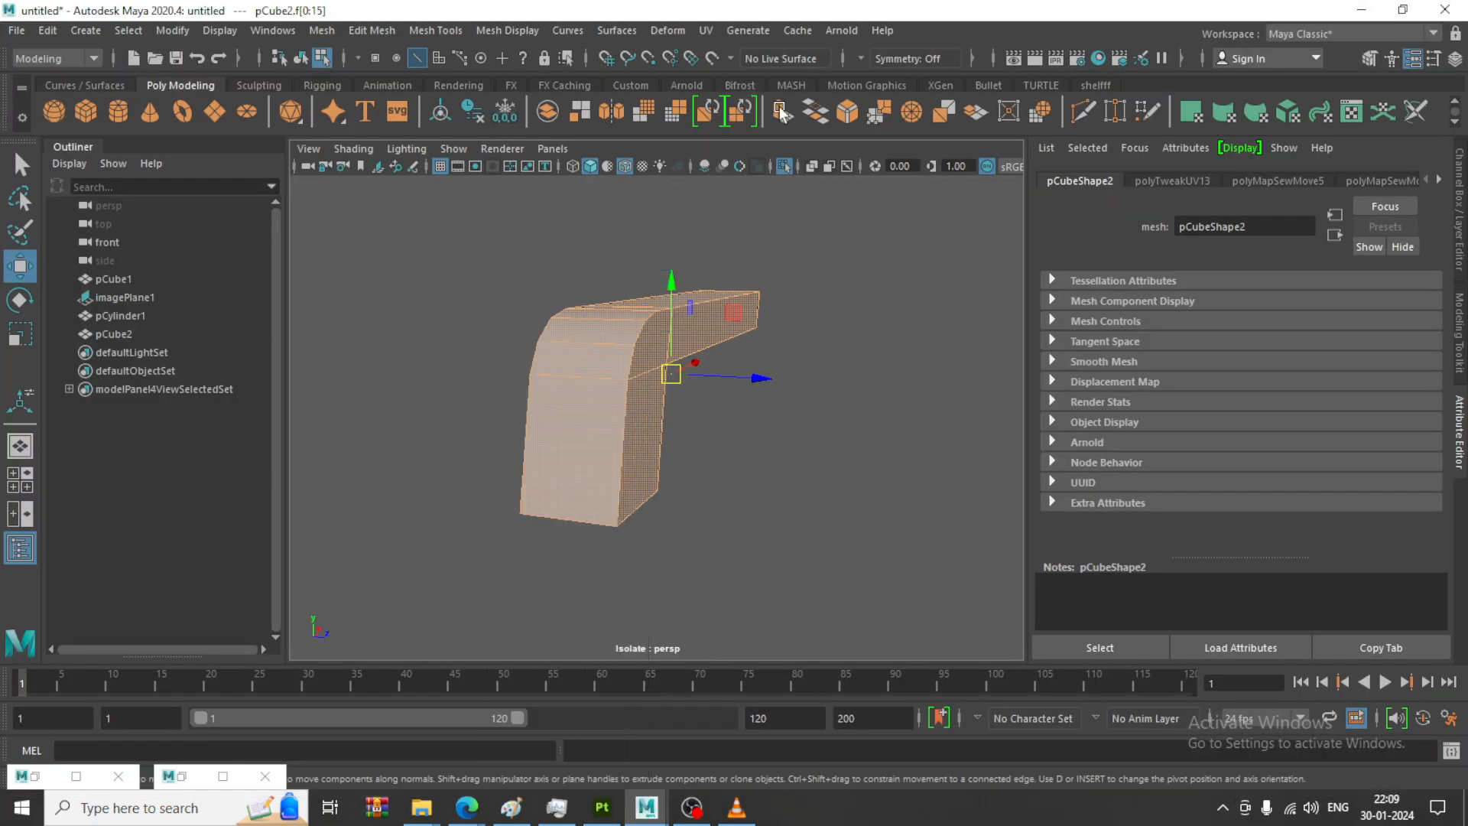
Return the handle to object mode and end the isolated view to show the whole jerrycan
{"action": "right_click_drag", "start_coordinate": [568, 320], "coordinate": [635, 268]}
{"action": "left_click", "coordinate": [933, 334]}
{"action": "key", "text": "ctrl+1"}
{"action": "right_click_drag", "start_coordinate": [937, 332], "coordinate": [761, 373], "text": "alt"}
{"action": "scroll", "coordinate": [761, 373], "scroll_direction": "down", "scroll_amount": 5}
{"action": "left_click_drag", "start_coordinate": [760, 372], "coordinate": [668, 423], "text": "alt"}
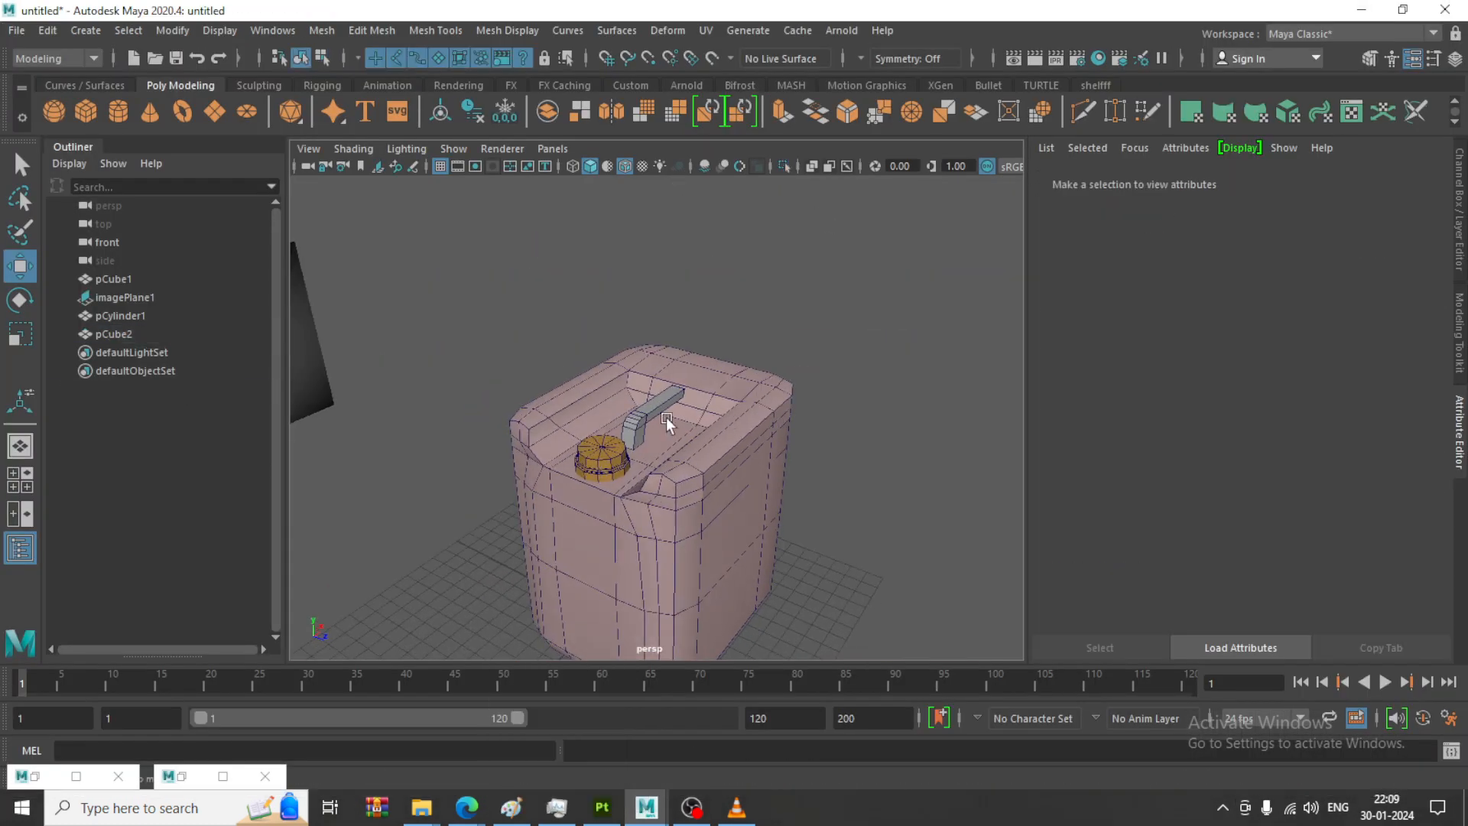
Assign a new Lambert material to the handle and set its colour to green, H 91.082, S 0.824, V 0.663
{"action": "scroll", "coordinate": [668, 423], "scroll_direction": "up", "scroll_amount": 4}
{"action": "left_click", "coordinate": [647, 395]}
{"action": "right_click_drag", "start_coordinate": [647, 394], "coordinate": [642, 772]}
{"action": "left_click", "coordinate": [639, 405]}
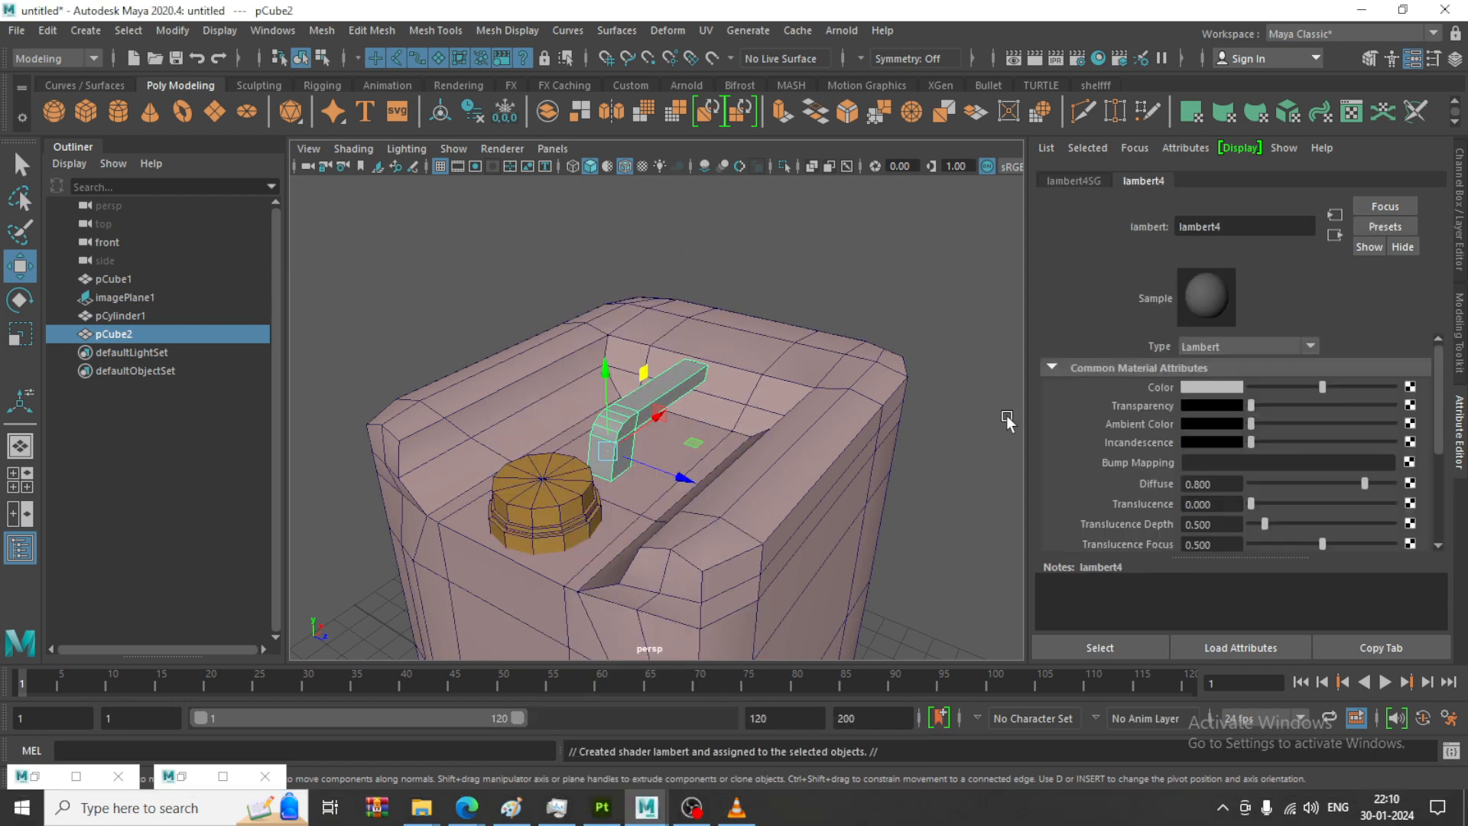
{"action": "left_click", "coordinate": [1211, 387]}
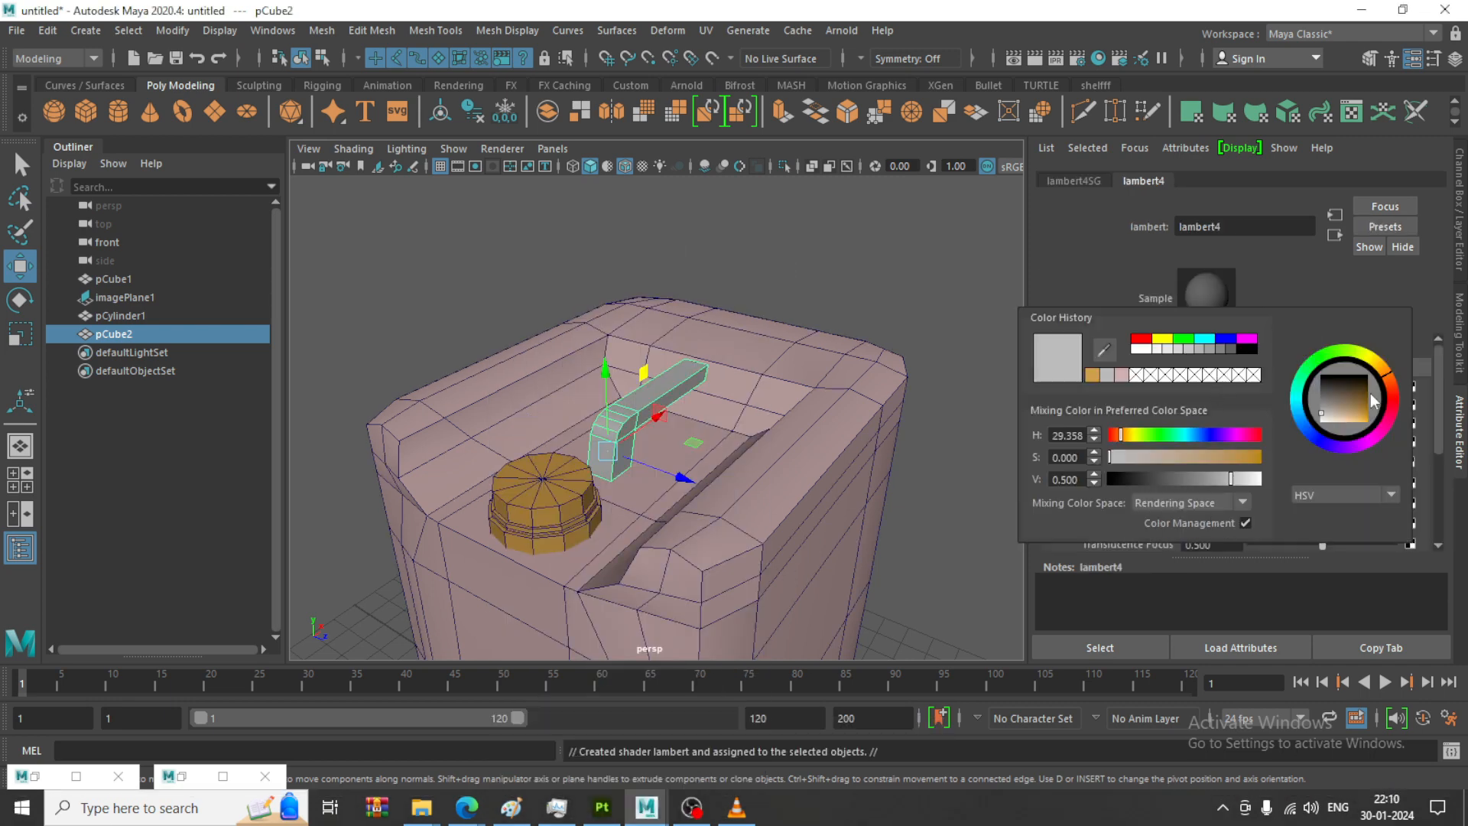
{"action": "left_click", "coordinate": [1336, 353]}
{"action": "left_click", "coordinate": [1361, 423]}
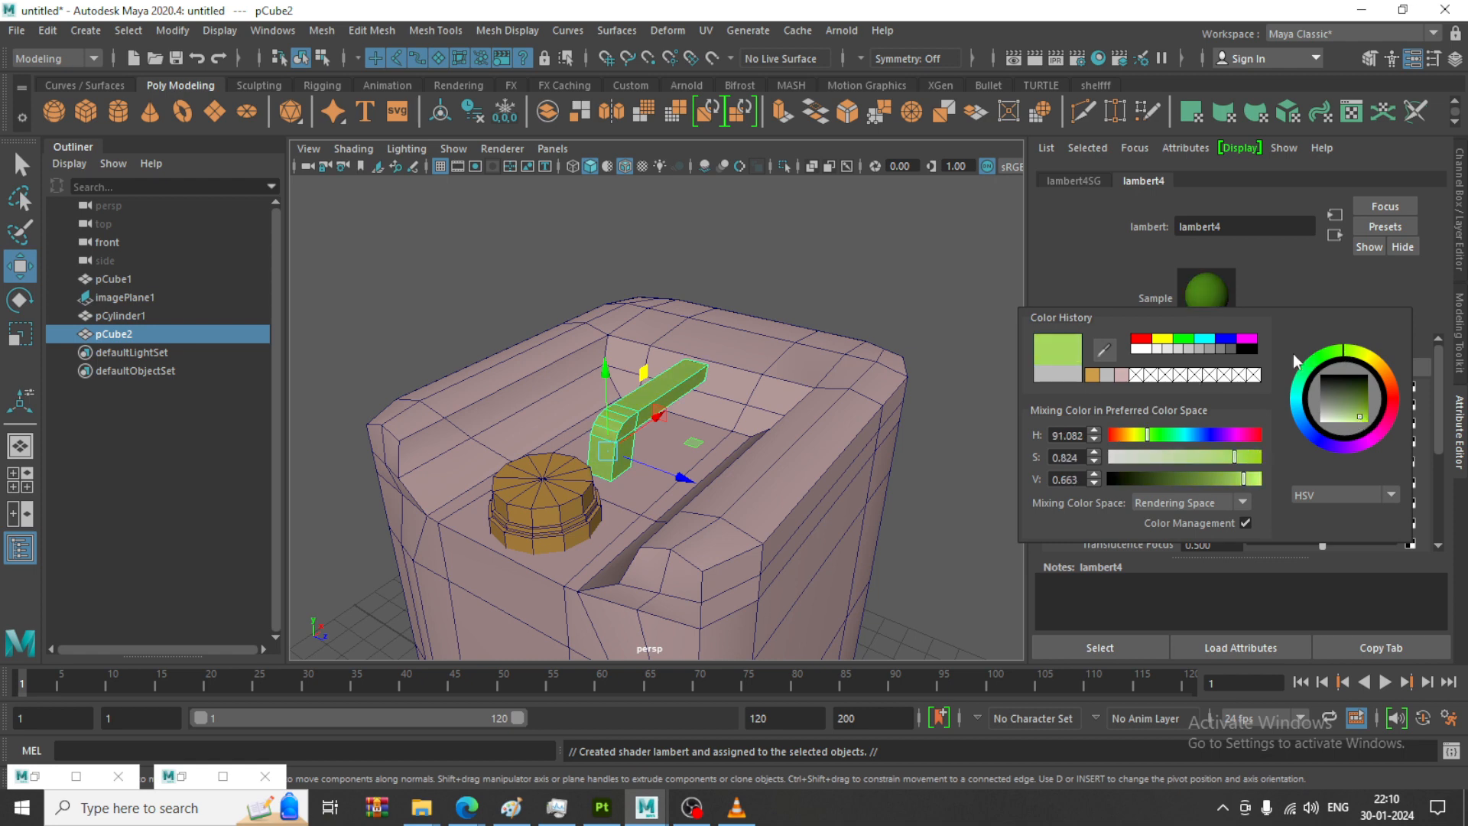
Select the jerrycan's body, cap and handle together and frame them in the view
{"action": "scroll", "coordinate": [791, 346], "scroll_direction": "down", "scroll_amount": 5}
{"action": "left_click", "coordinate": [791, 346]}
{"action": "middle_click_drag", "start_coordinate": [700, 422], "coordinate": [683, 319], "text": "alt"}
{"action": "left_click_drag", "start_coordinate": [485, 238], "coordinate": [765, 424]}
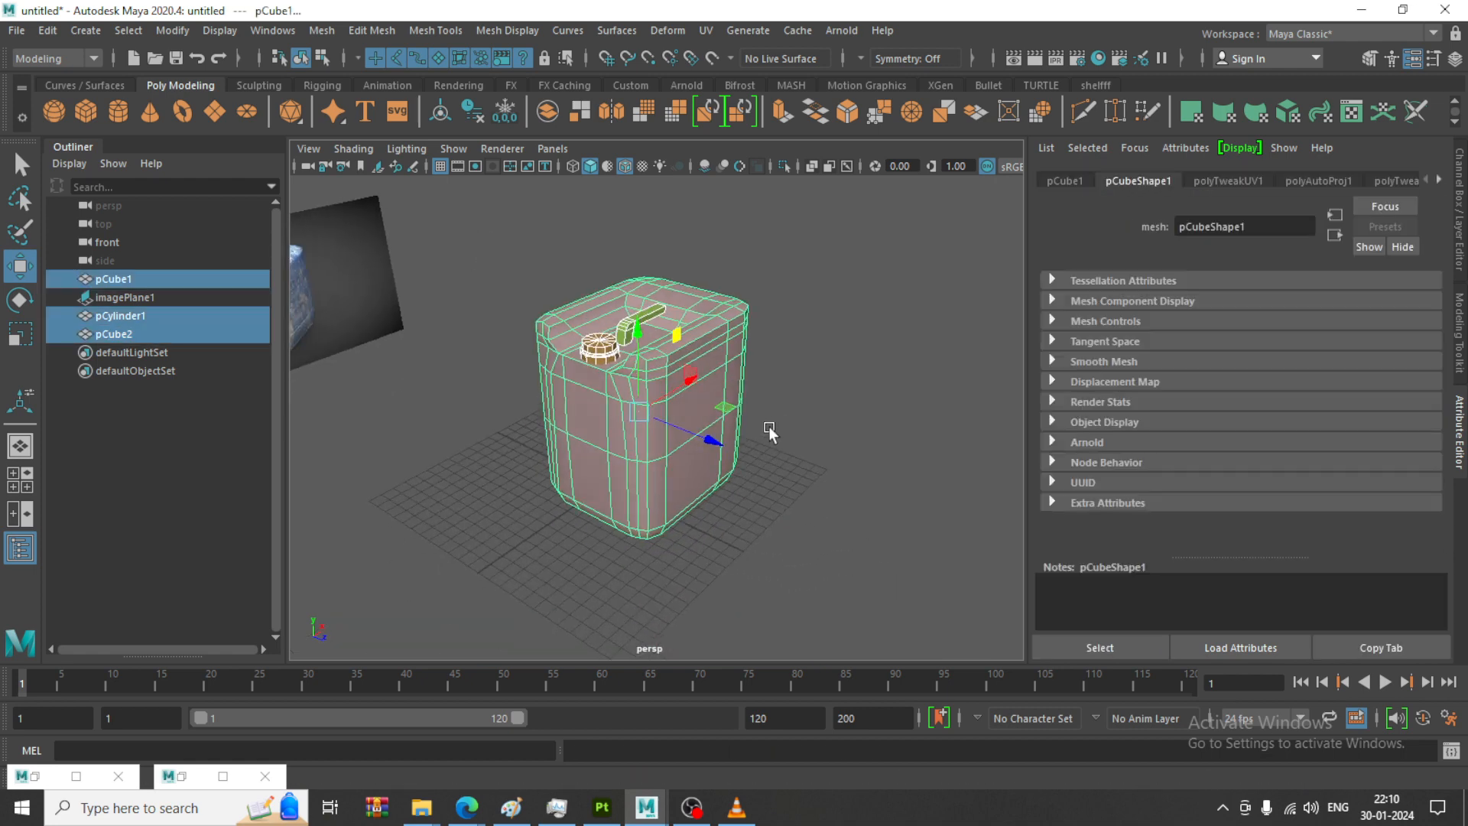
{"action": "key", "text": "f"}
{"action": "scroll", "coordinate": [741, 420], "scroll_direction": "up", "scroll_amount": 3}
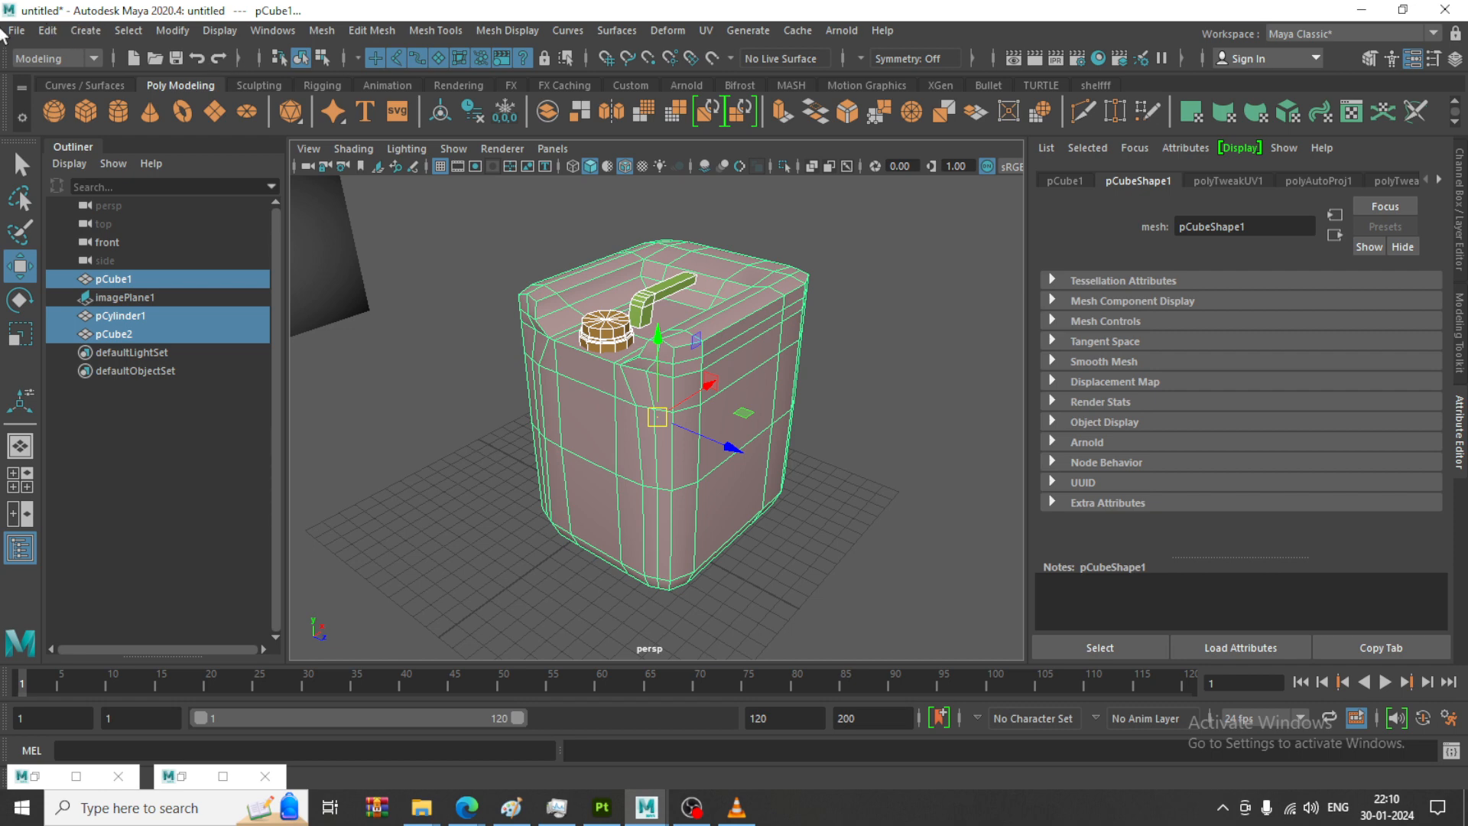
Export the selected parts as an FBX file named "plastic can" into D:\Jan 2024
{"action": "left_click", "coordinate": [14, 30]}
{"action": "mouse_move", "coordinate": [248, 420]}
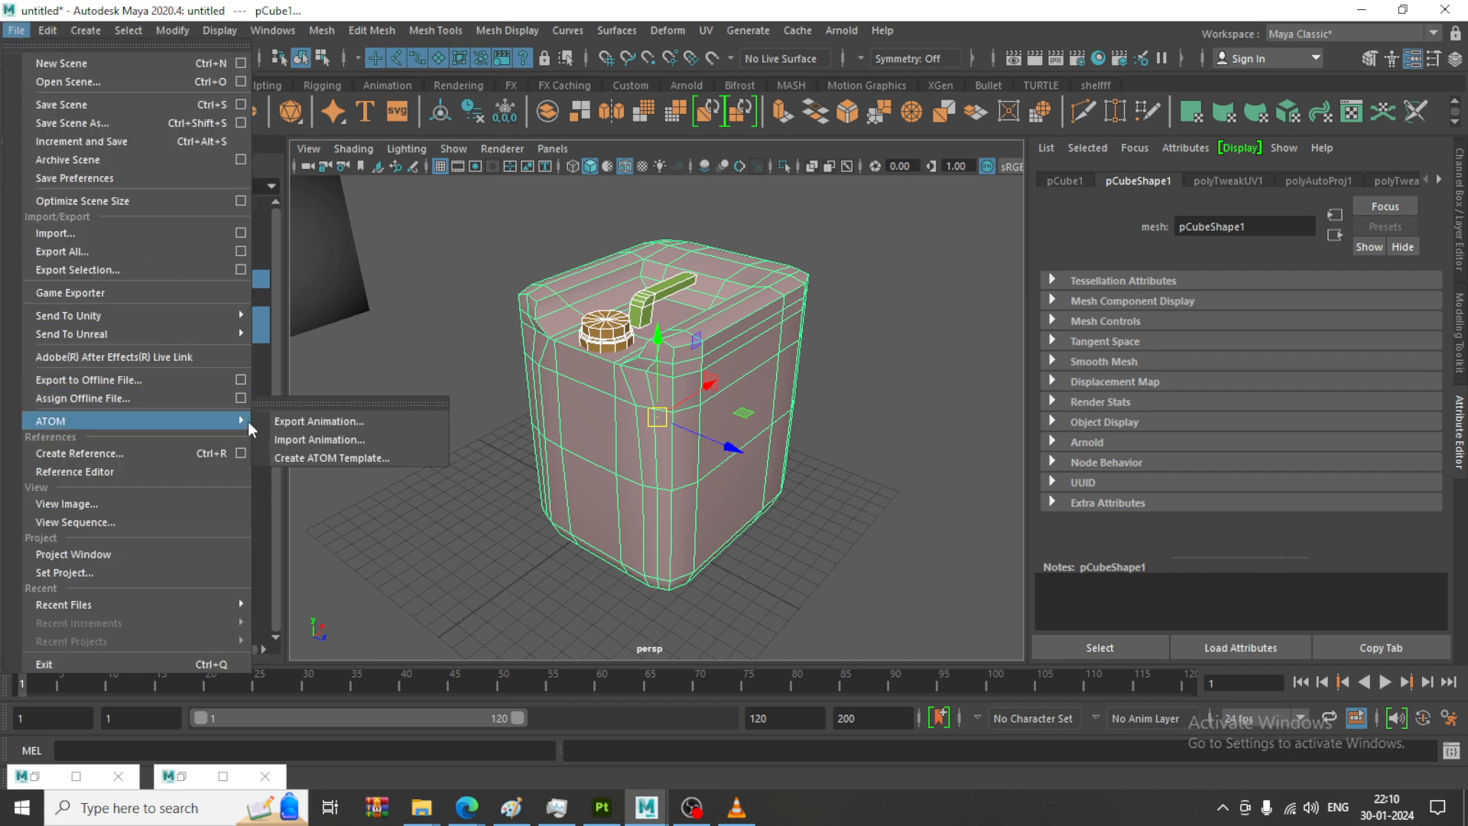
{"action": "left_click", "coordinate": [239, 271]}
{"action": "left_click", "coordinate": [1001, 445]}
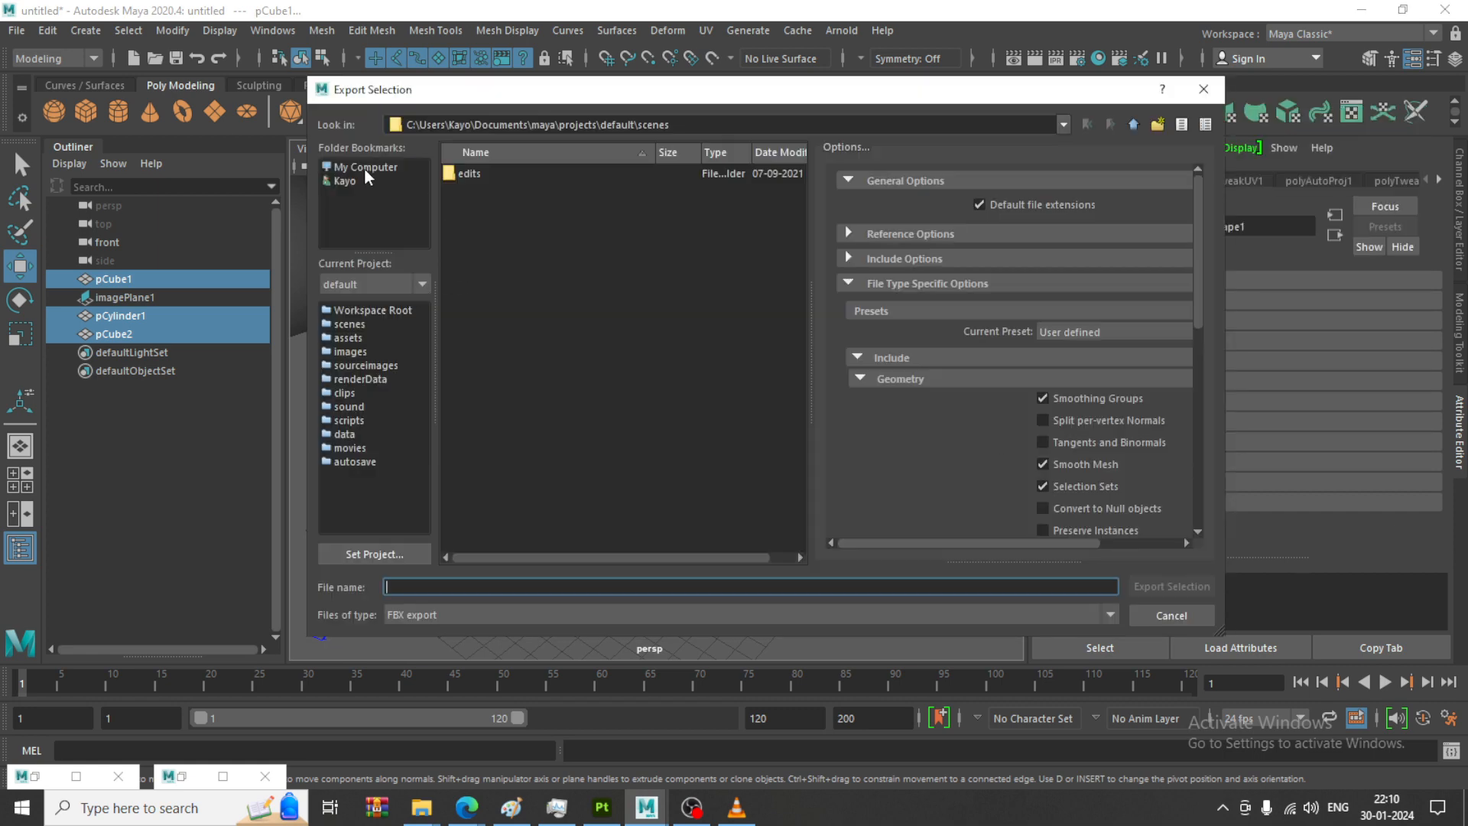
{"action": "left_click", "coordinate": [370, 168]}
{"action": "double_click", "coordinate": [461, 191]}
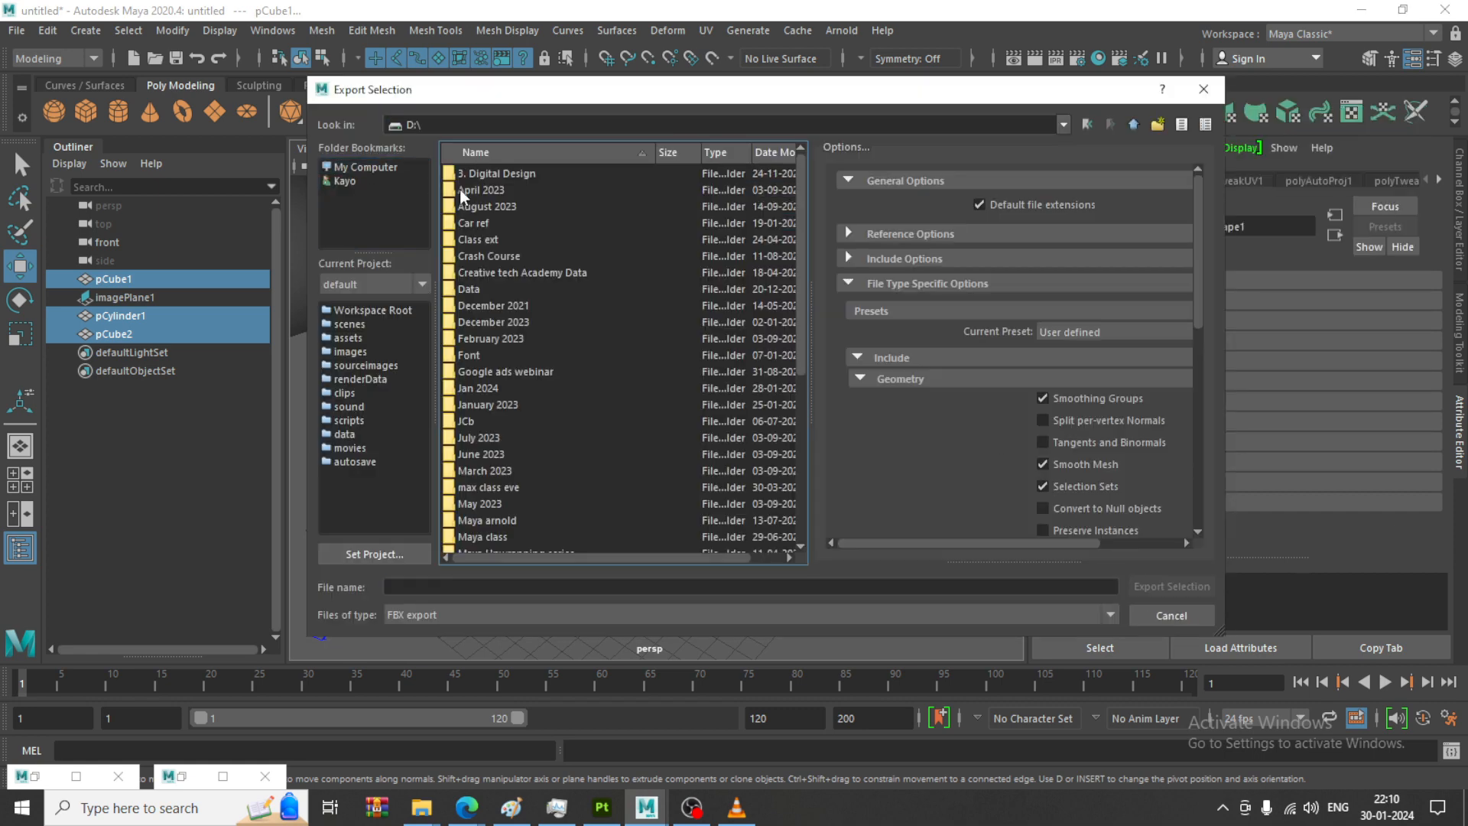
{"action": "left_click", "coordinate": [488, 273]}
{"action": "key", "text": "j"}
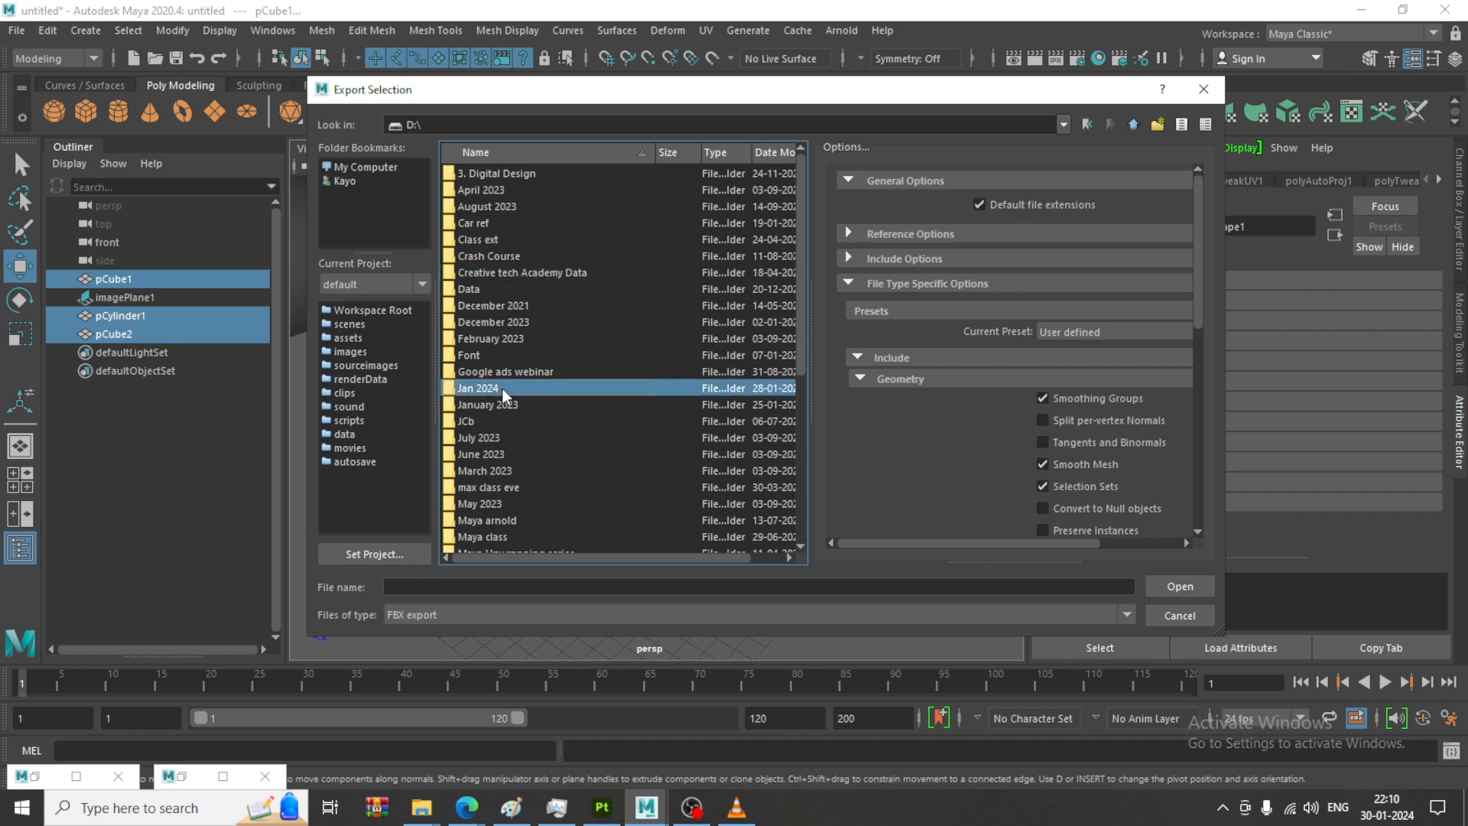
{"action": "key", "text": "Return"}
{"action": "left_click", "coordinate": [471, 584]}
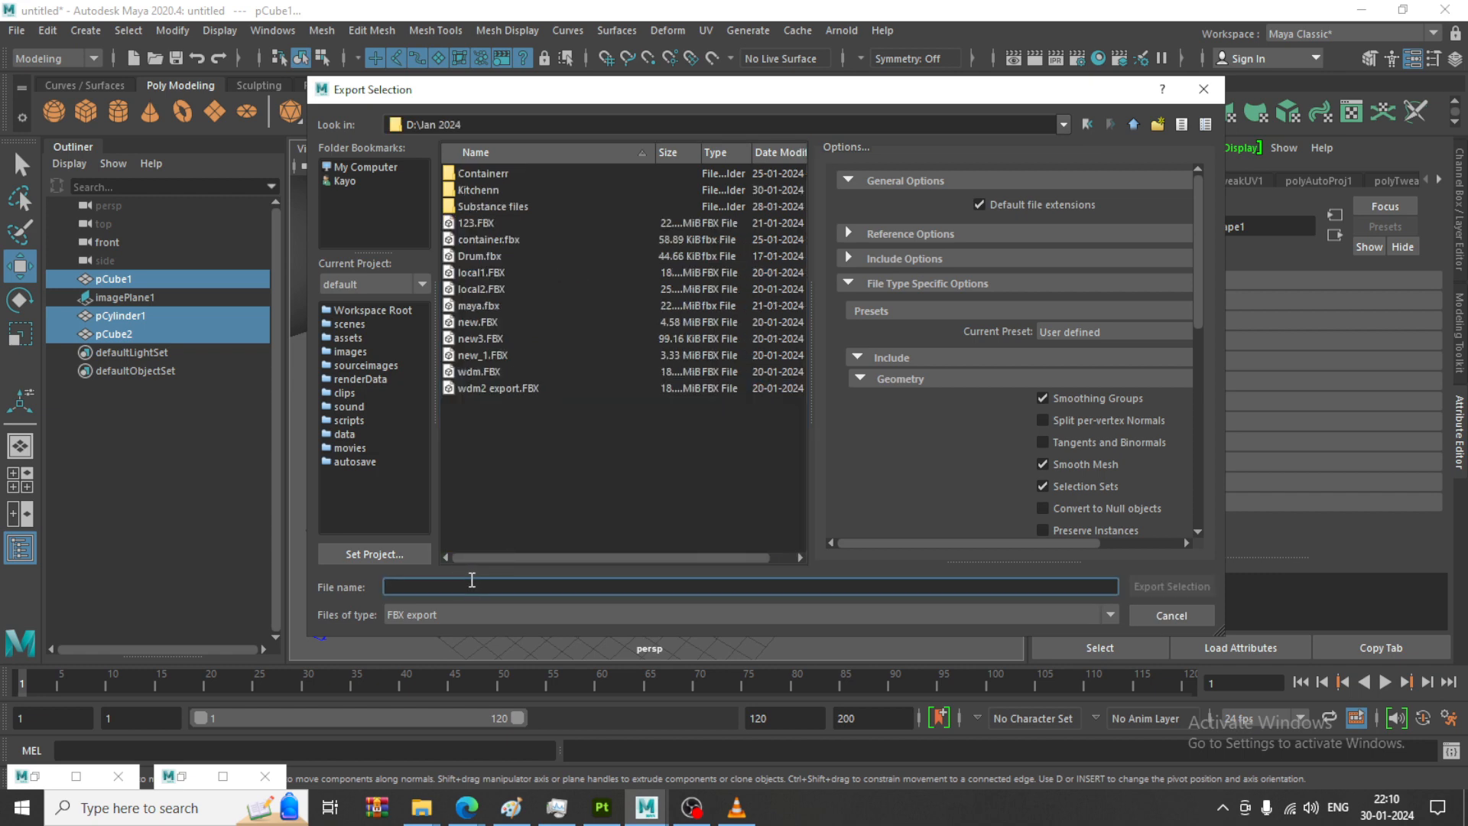
{"action": "type", "text": "plastic can"}
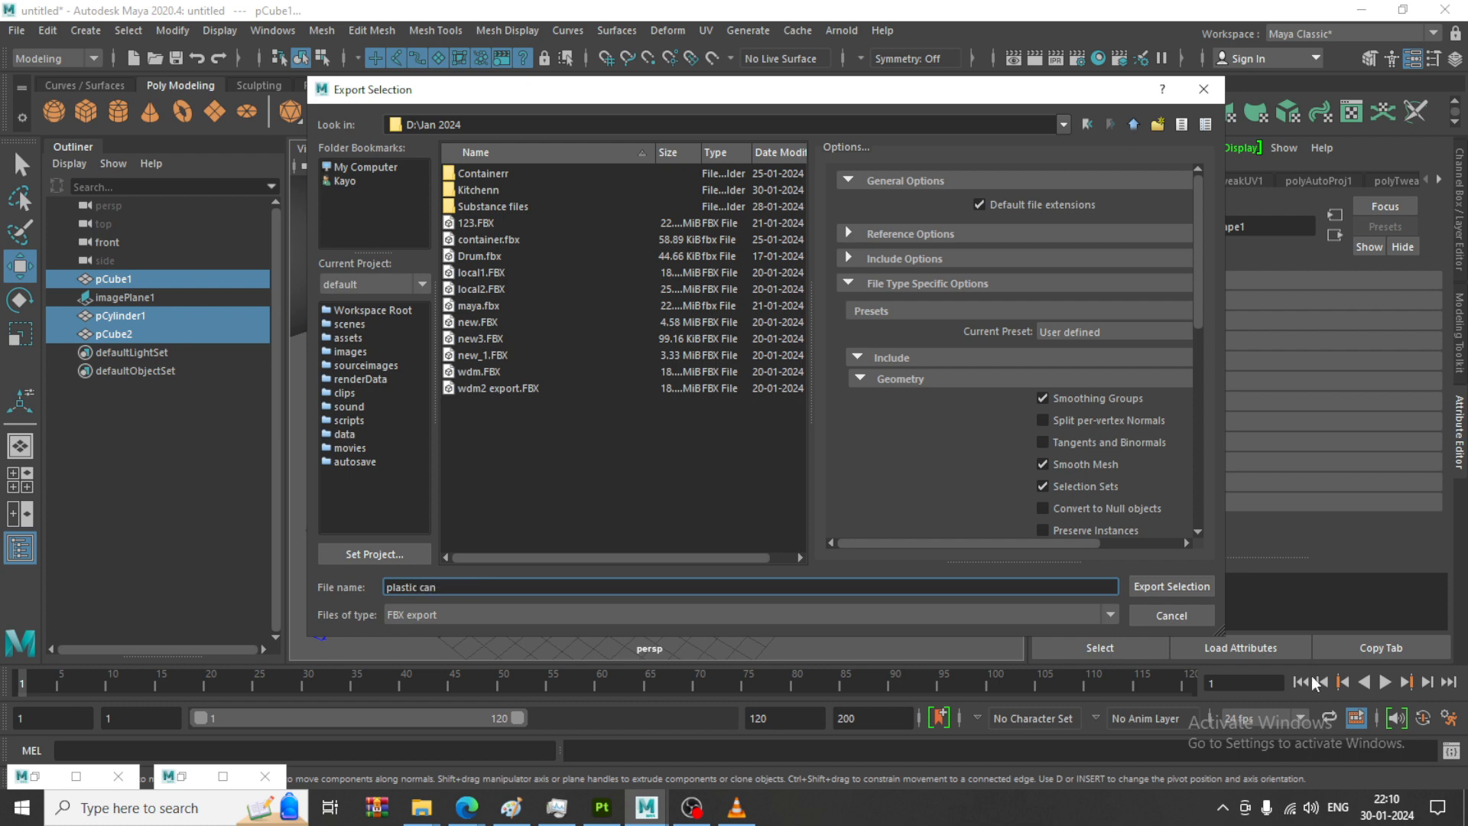
{"action": "left_click", "coordinate": [1168, 586]}
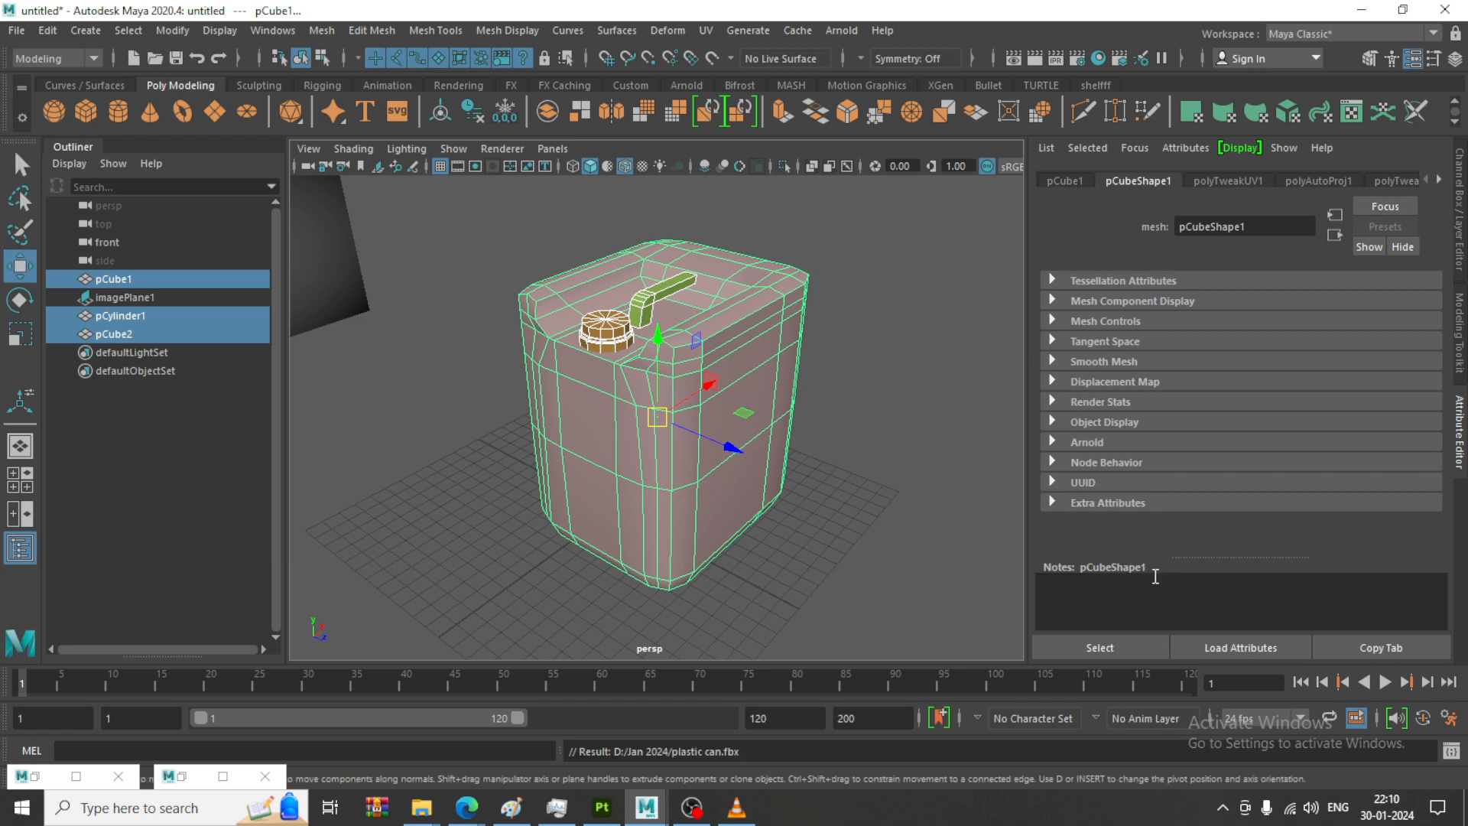
Switch to Substance 3D Painter and start a new project with the ASM - PBR Metallic Roughness SSS template
{"action": "left_click", "coordinate": [602, 807]}
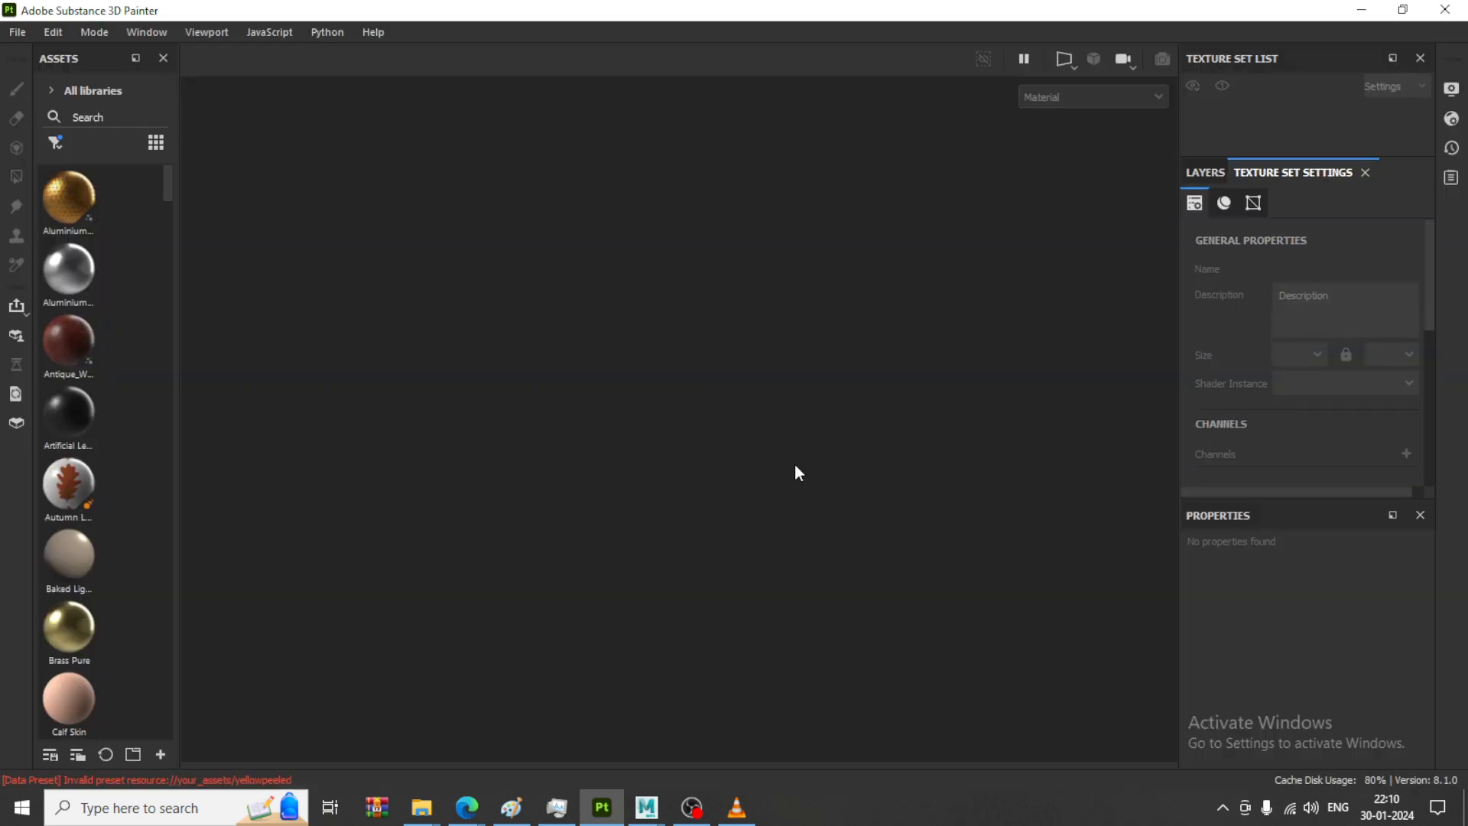
{"action": "left_click", "coordinate": [20, 34]}
{"action": "left_click", "coordinate": [39, 52]}
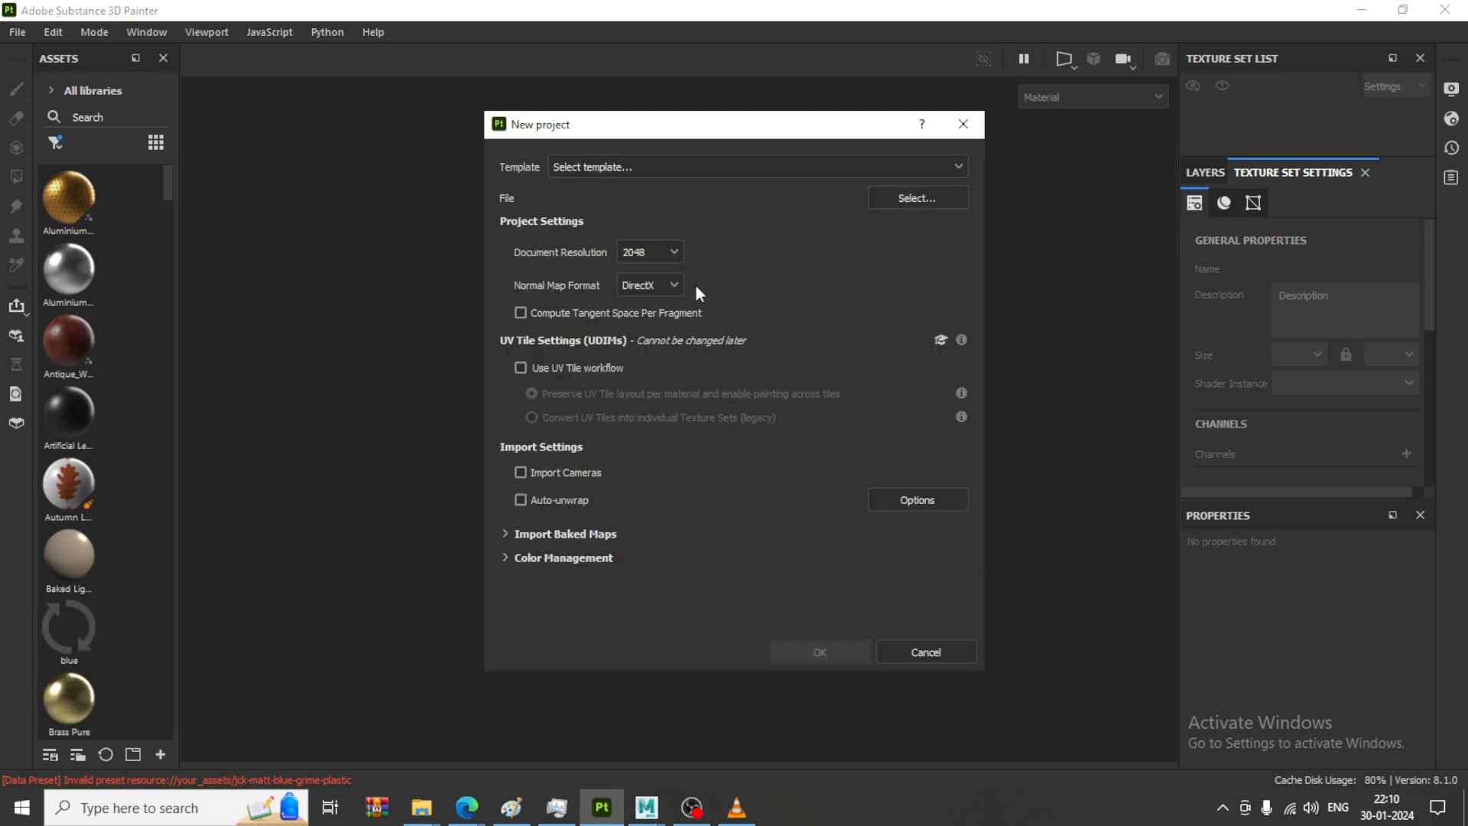
{"action": "left_click", "coordinate": [943, 198]}
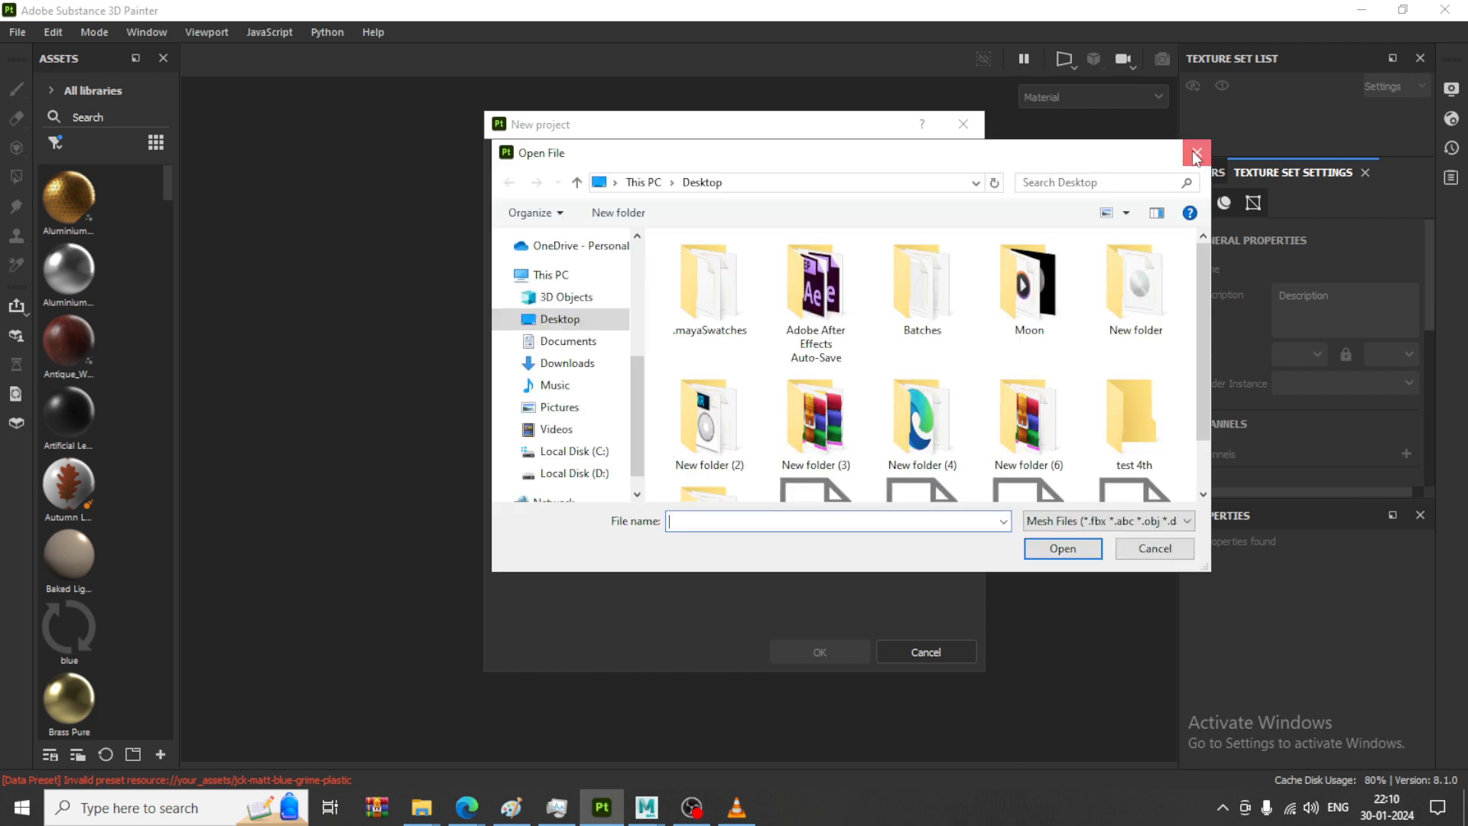
{"action": "key", "text": "Escape"}
{"action": "left_click", "coordinate": [959, 164]}
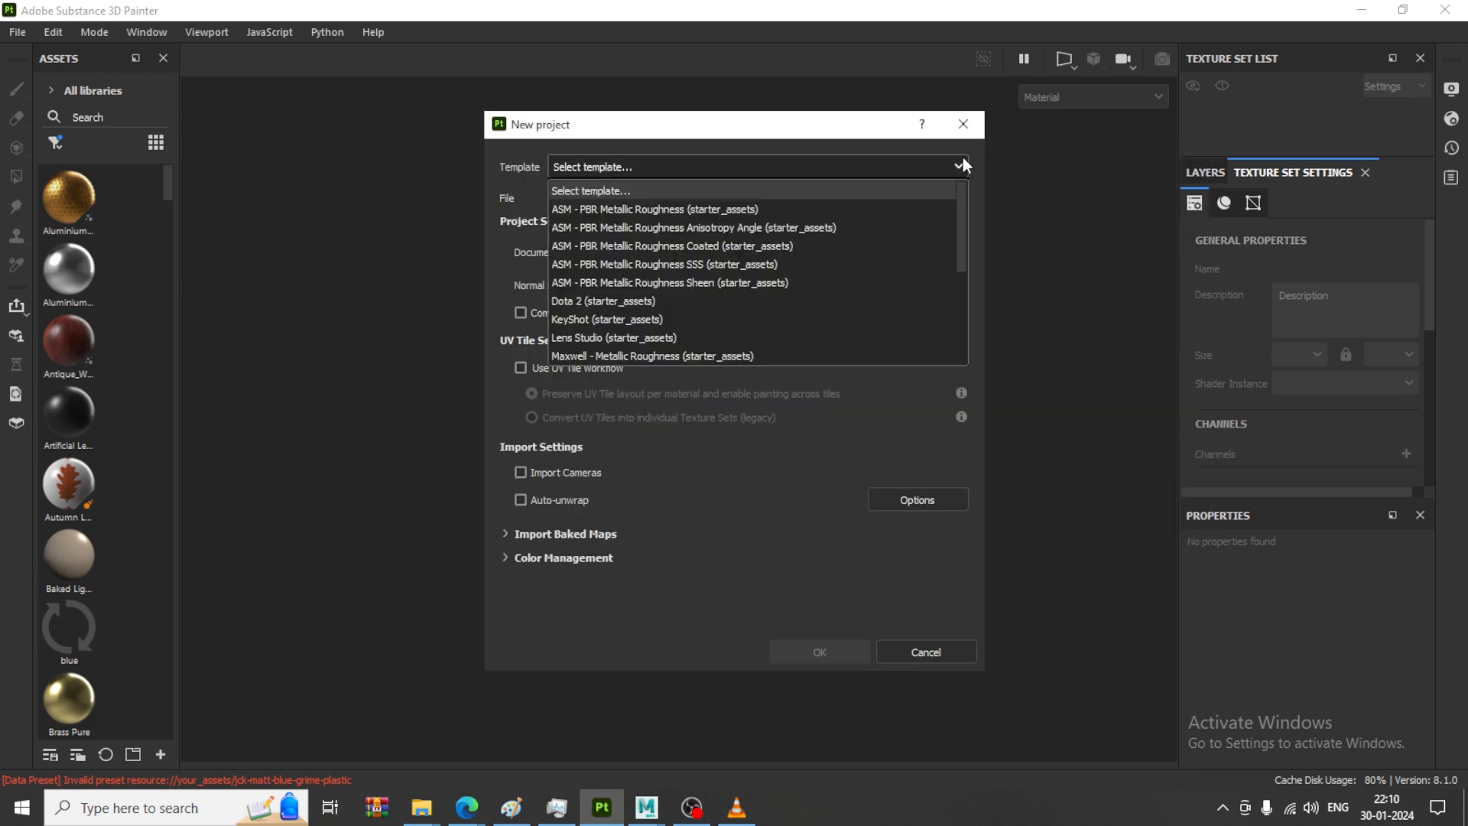
{"action": "left_click", "coordinate": [783, 261]}
Load plastic can.fbx from D:\Jan 2024 as the project mesh and create the project
{"action": "left_click", "coordinate": [917, 199]}
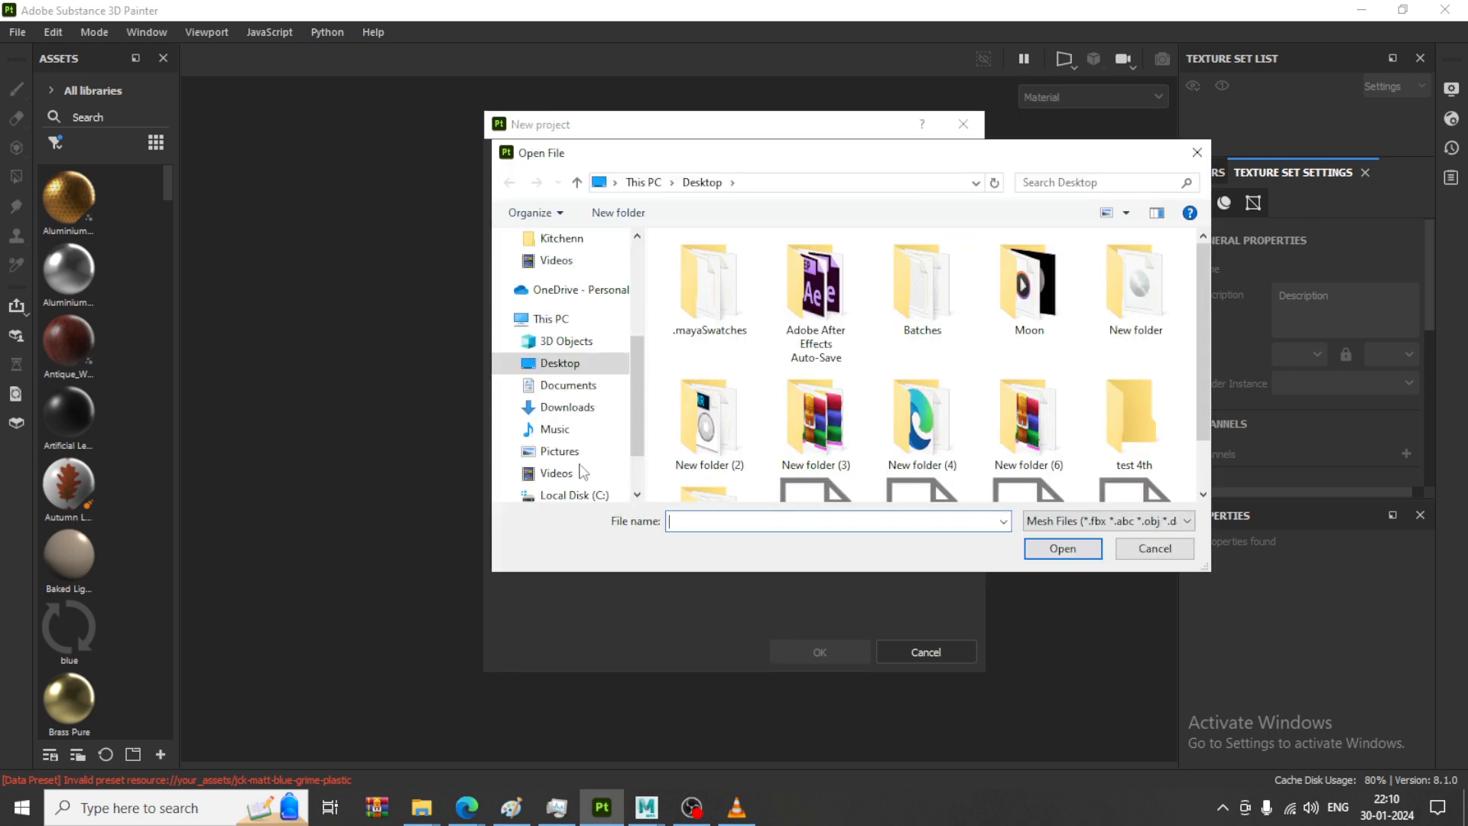
{"action": "scroll", "coordinate": [596, 443], "scroll_direction": "down", "scroll_amount": 1}
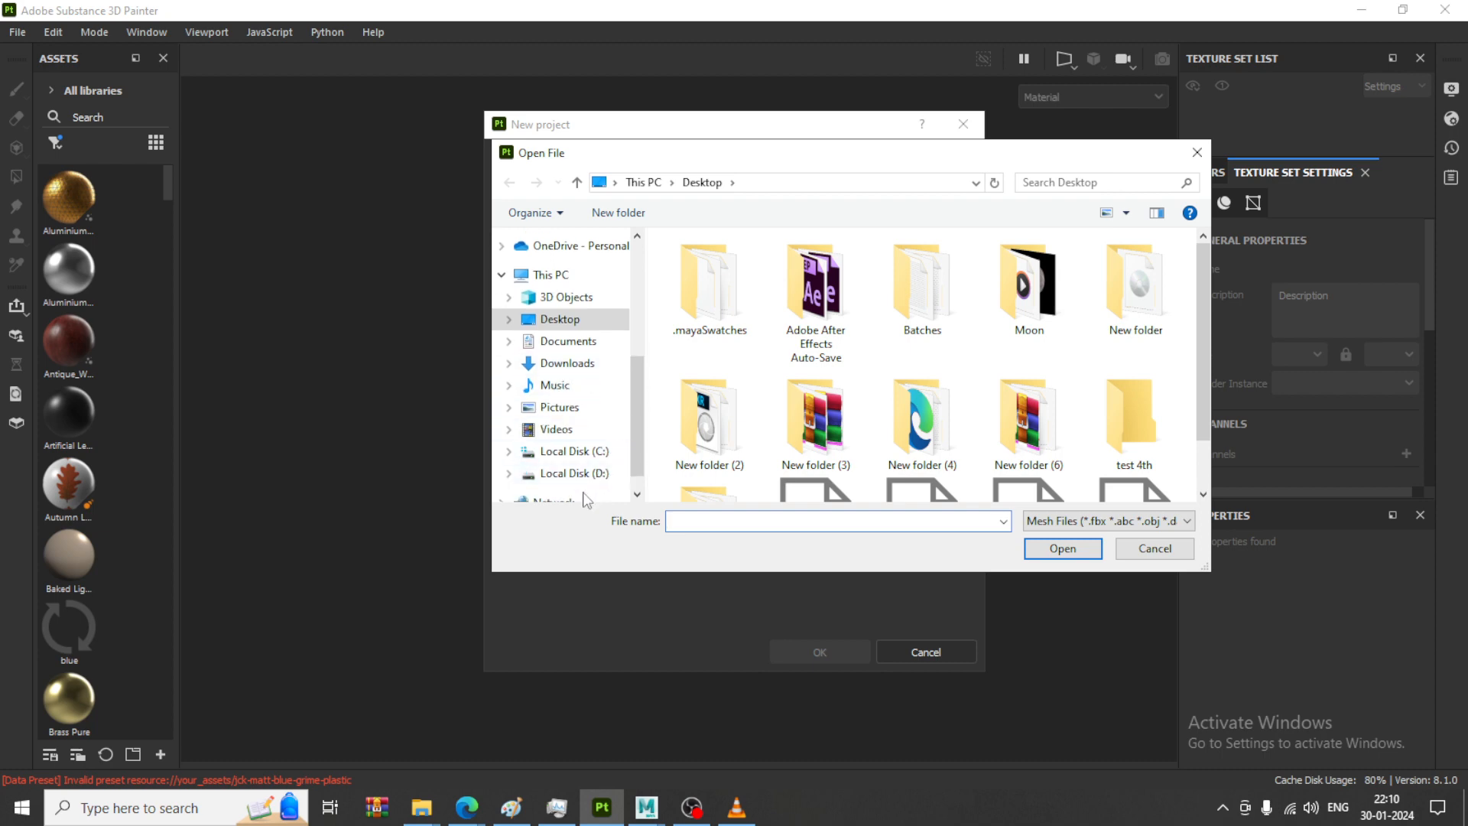
{"action": "left_click", "coordinate": [584, 480]}
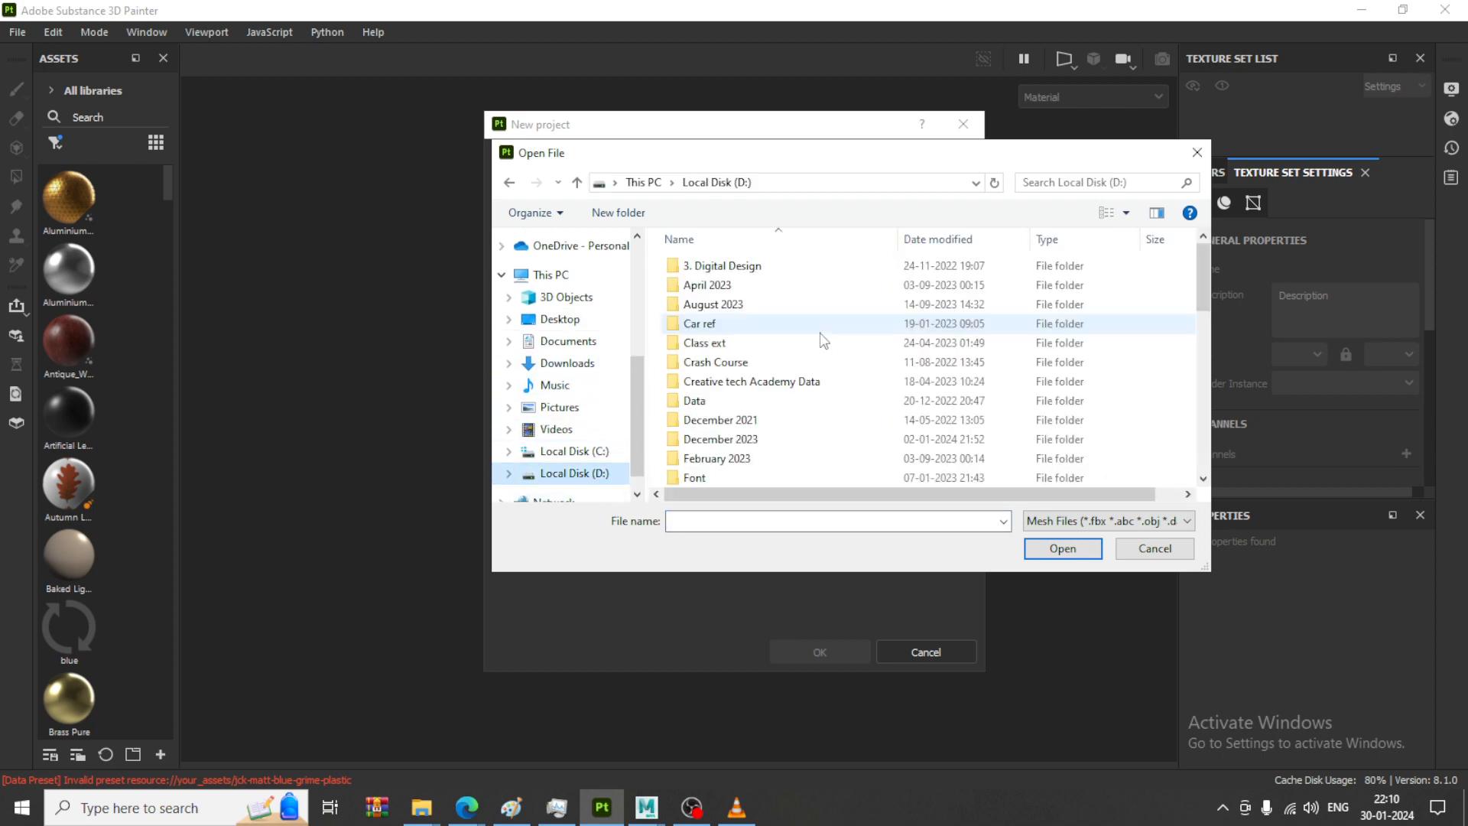
{"action": "key", "text": "j"}
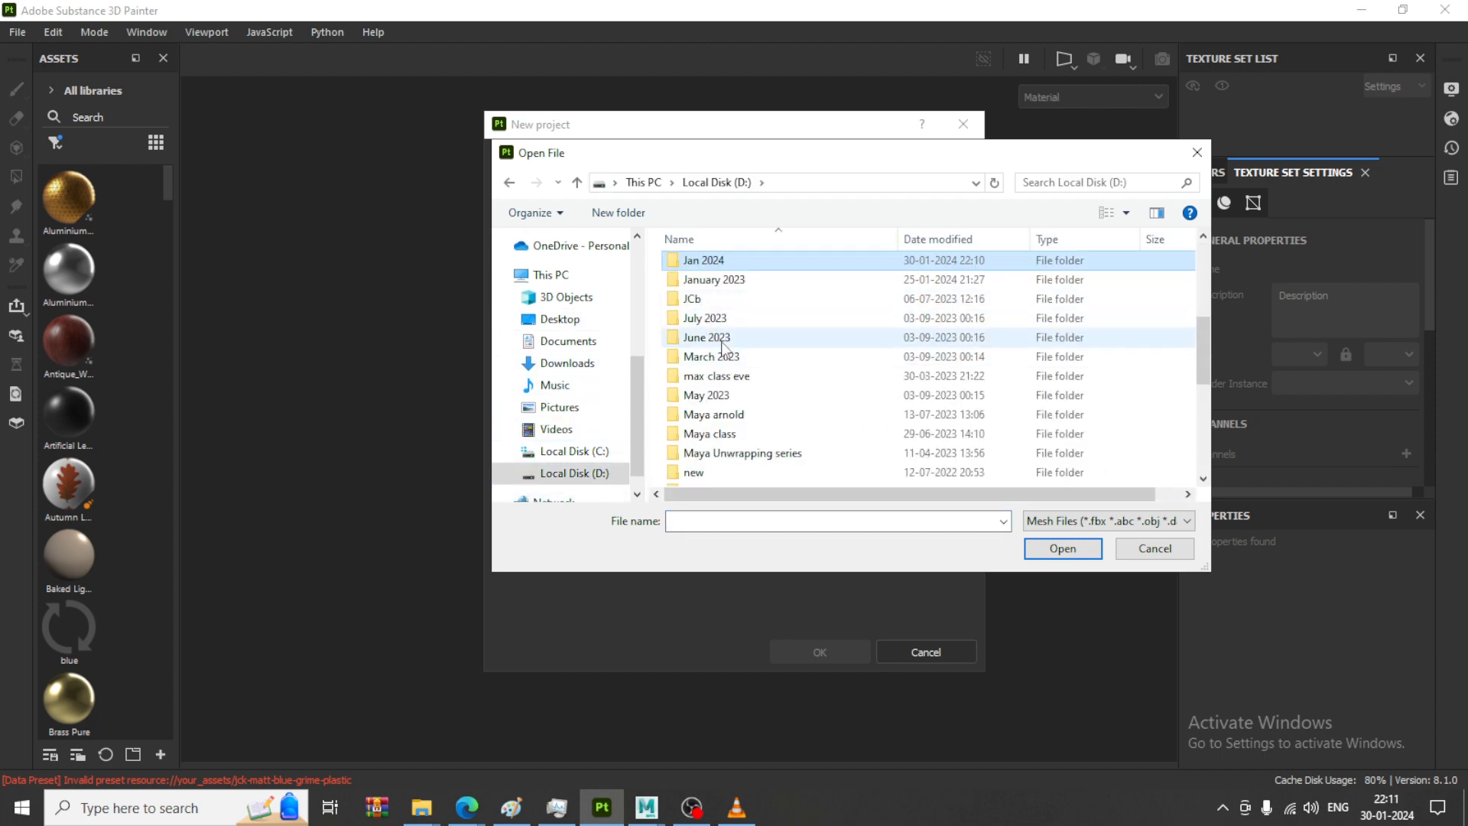
{"action": "double_click", "coordinate": [840, 265]}
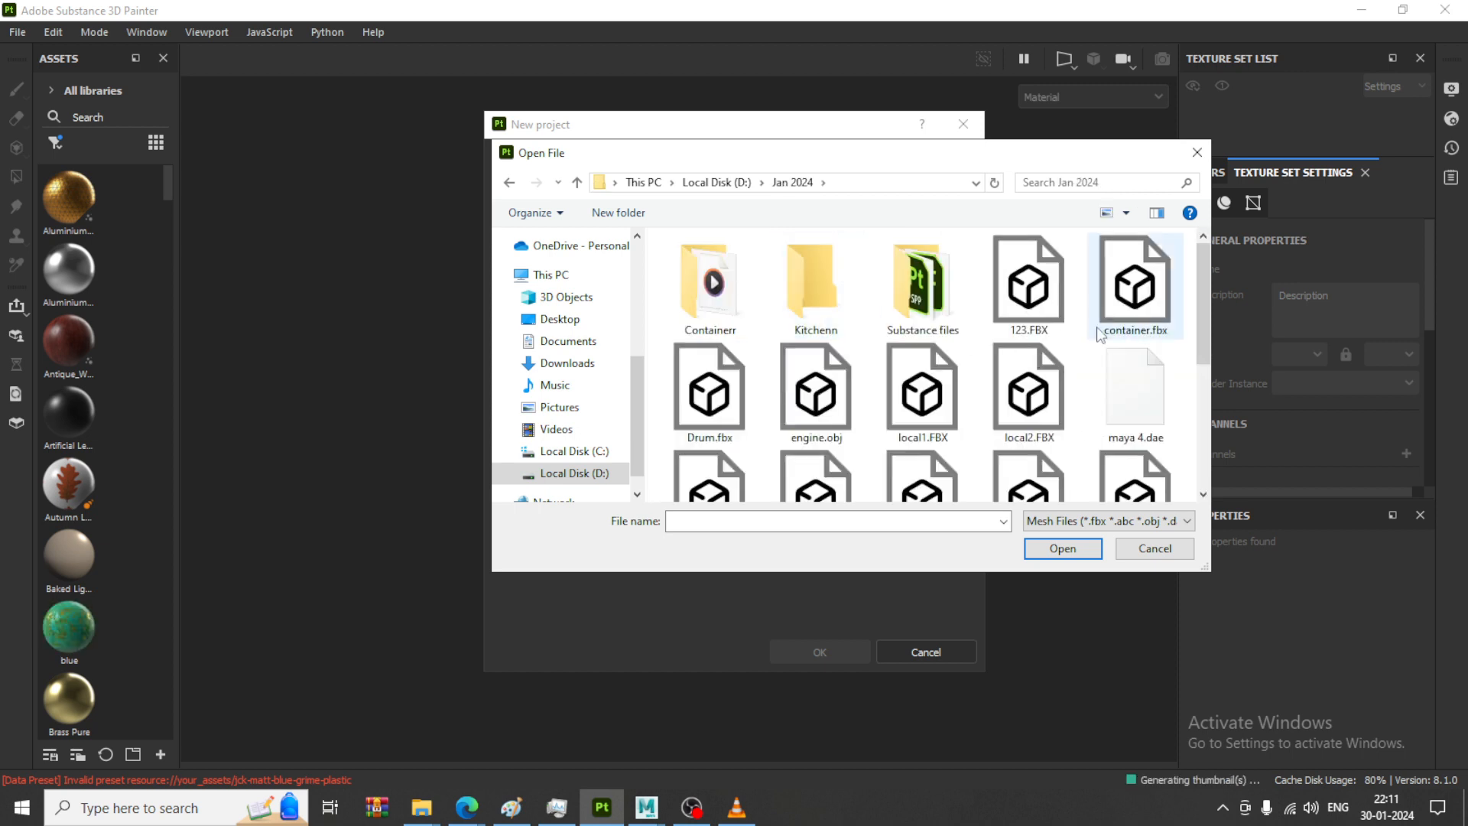
{"action": "scroll", "coordinate": [1036, 383], "scroll_direction": "down", "scroll_amount": 1}
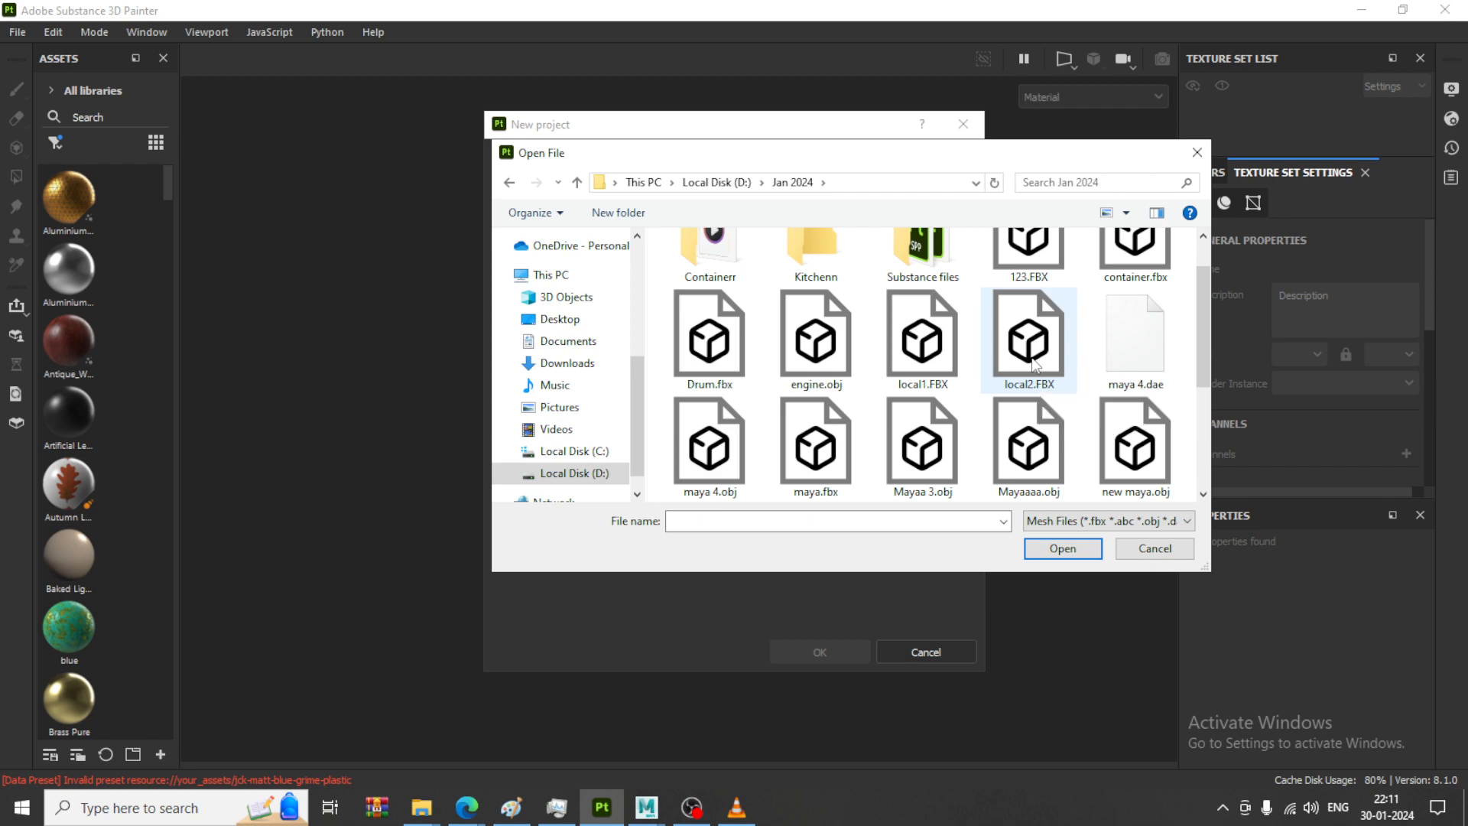
{"action": "scroll", "coordinate": [1035, 363], "scroll_direction": "down", "scroll_amount": 3}
{"action": "left_click", "coordinate": [1030, 356]}
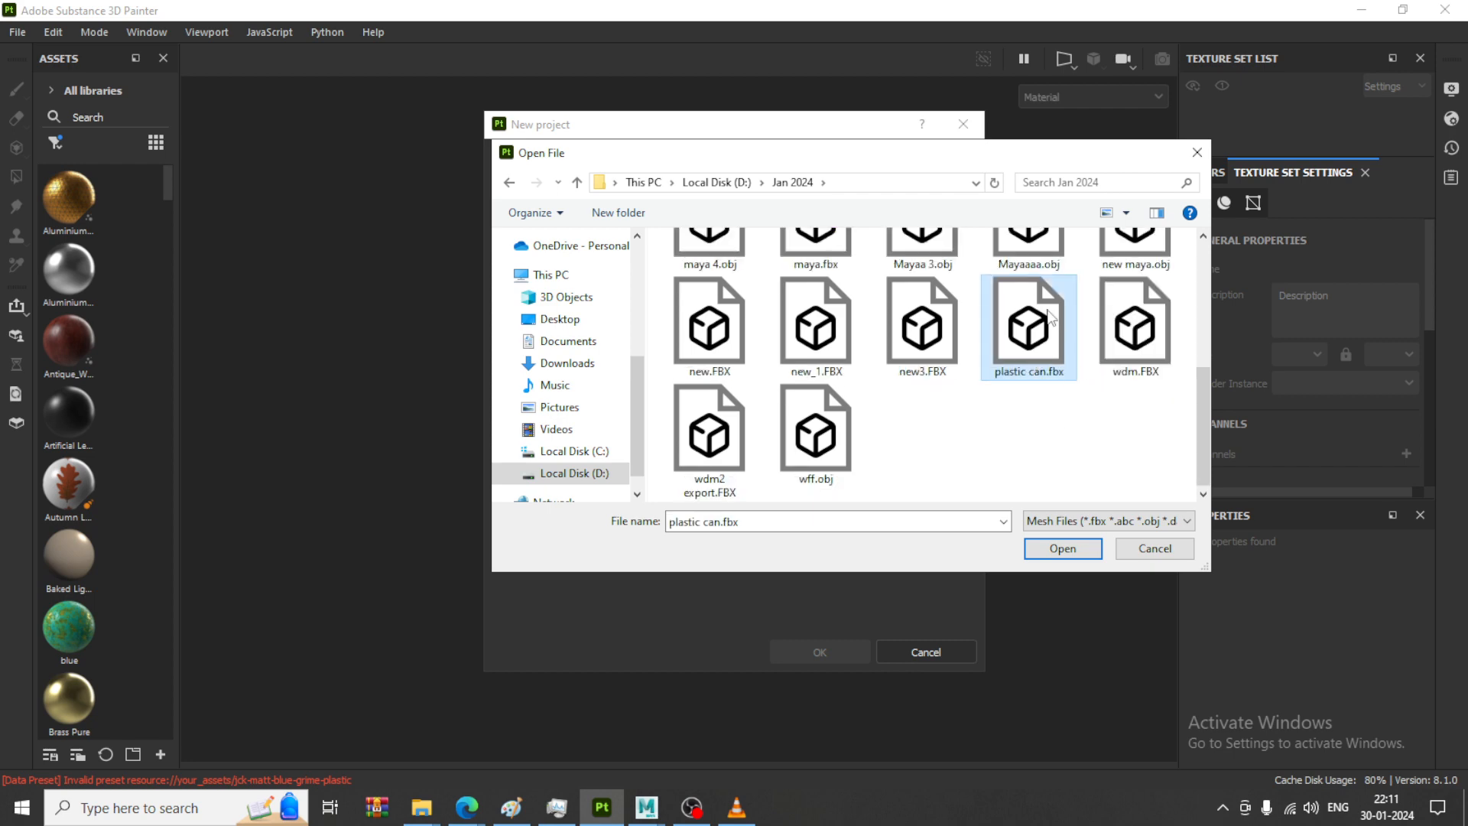
{"action": "double_click", "coordinate": [1060, 373]}
{"action": "left_click", "coordinate": [819, 652]}
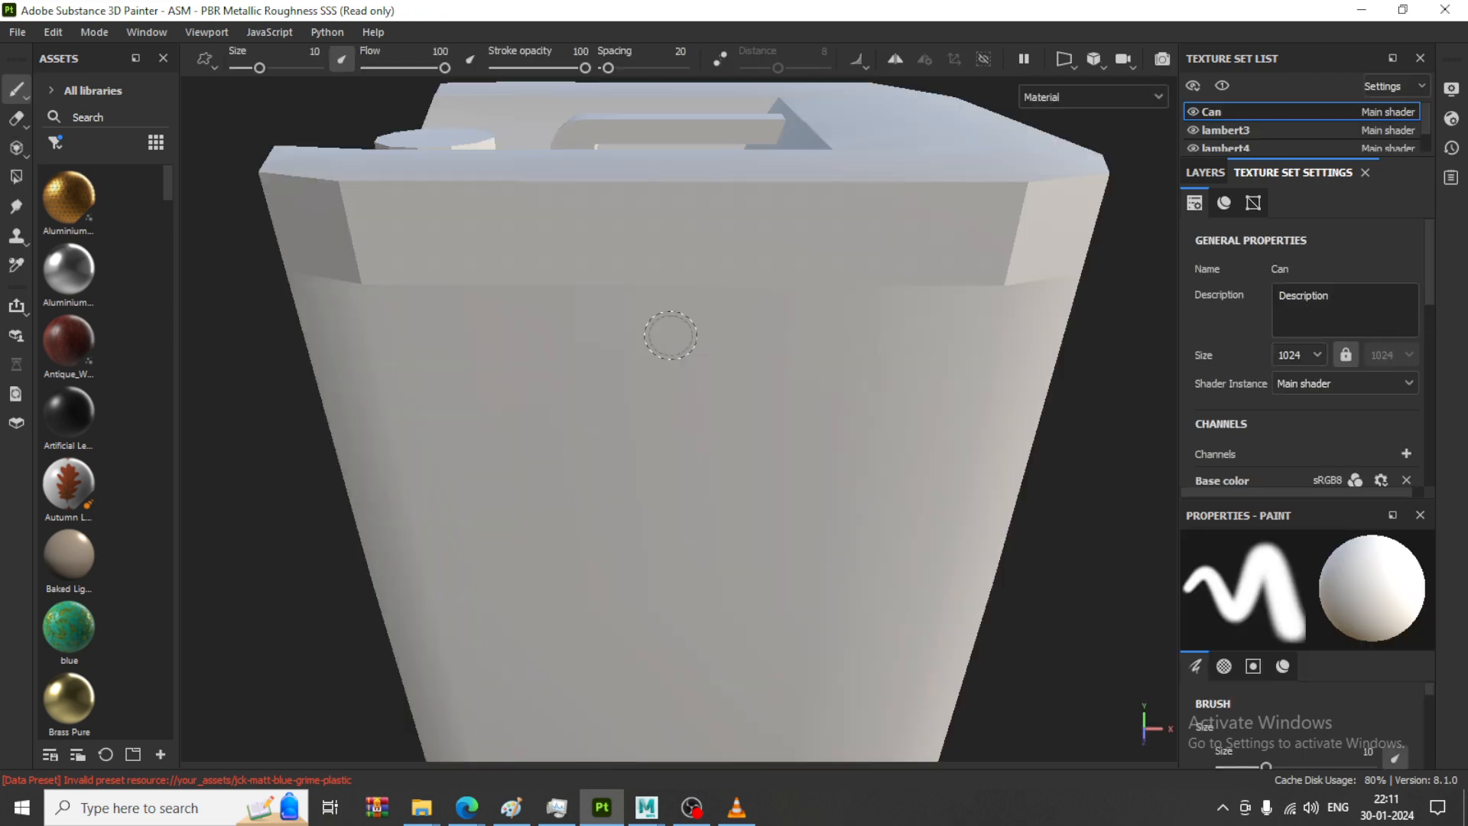
Examine the whole imported jerrycan from the front and from a raised angle, undoing any stray paint stroke
{"action": "scroll", "coordinate": [656, 349], "scroll_direction": "down", "scroll_amount": 5}
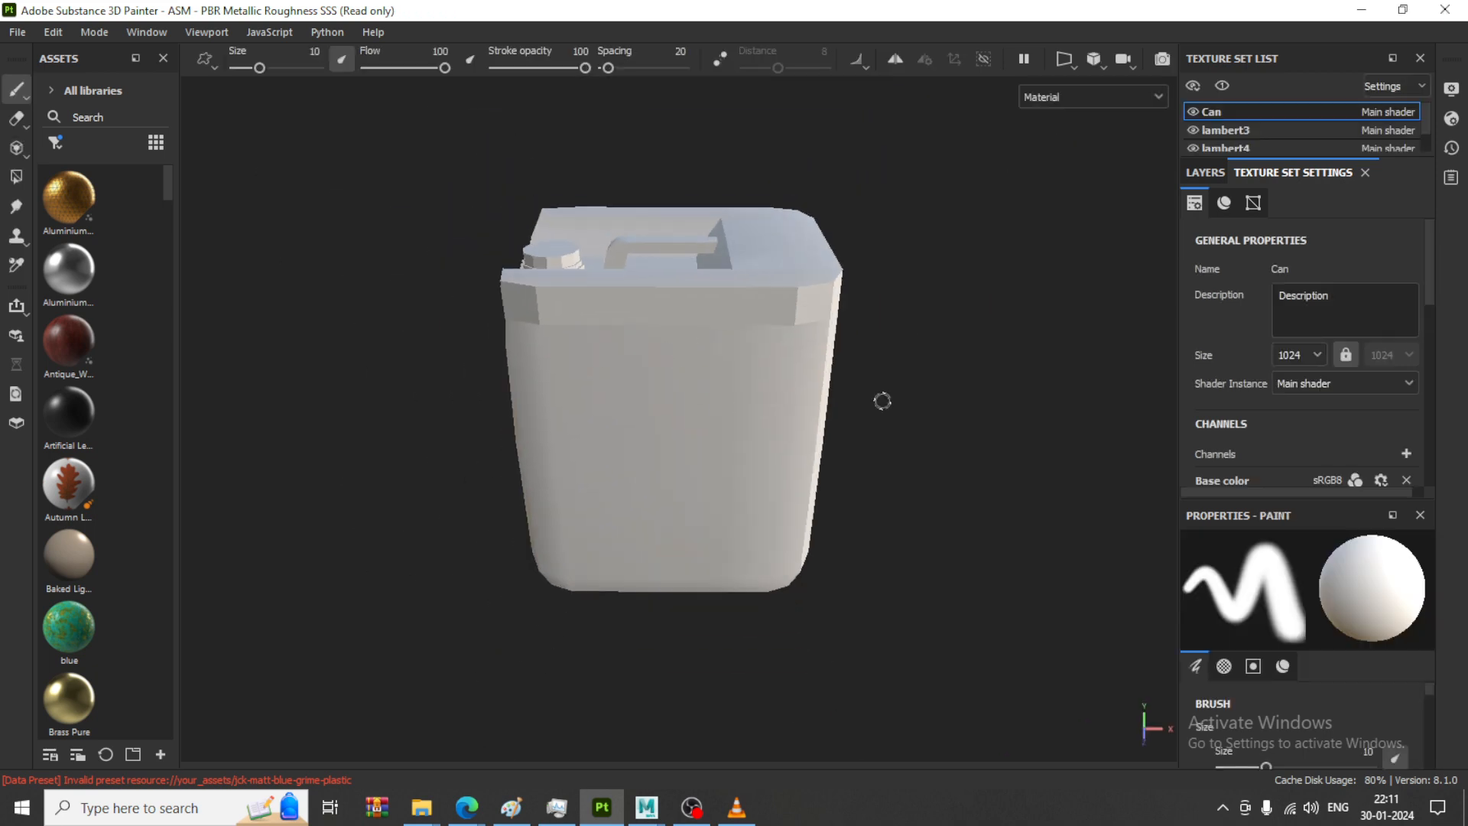
{"action": "scroll", "coordinate": [966, 360], "scroll_direction": "up", "scroll_amount": 2}
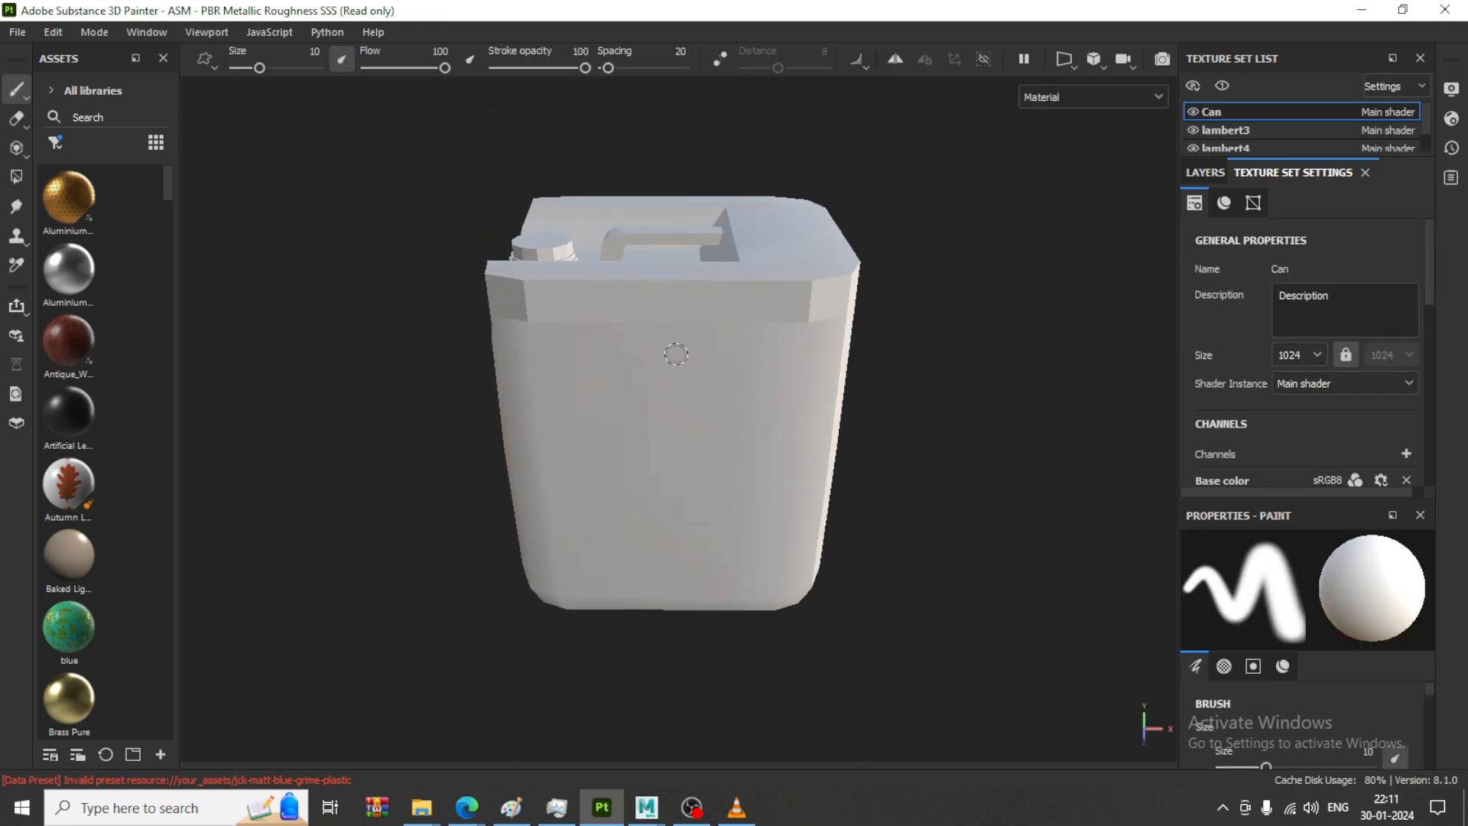
{"action": "left_click_drag", "start_coordinate": [676, 354], "coordinate": [951, 352]}
{"action": "key", "text": "ctrl+z"}
{"action": "right_click", "coordinate": [939, 352]}
{"action": "mouse_move", "coordinate": [978, 351]}
{"action": "left_mouse_down", "text": "alt"}
{"action": "mouse_move", "coordinate": [1095, 332]}
{"action": "mouse_move", "coordinate": [1096, 302]}
{"action": "mouse_move", "coordinate": [1083, 305]}
{"action": "left_mouse_up", "text": "alt"}
{"action": "right_click_drag", "start_coordinate": [905, 361], "coordinate": [898, 365], "text": "alt"}
{"action": "left_click_drag", "start_coordinate": [956, 387], "coordinate": [881, 449], "text": "alt"}
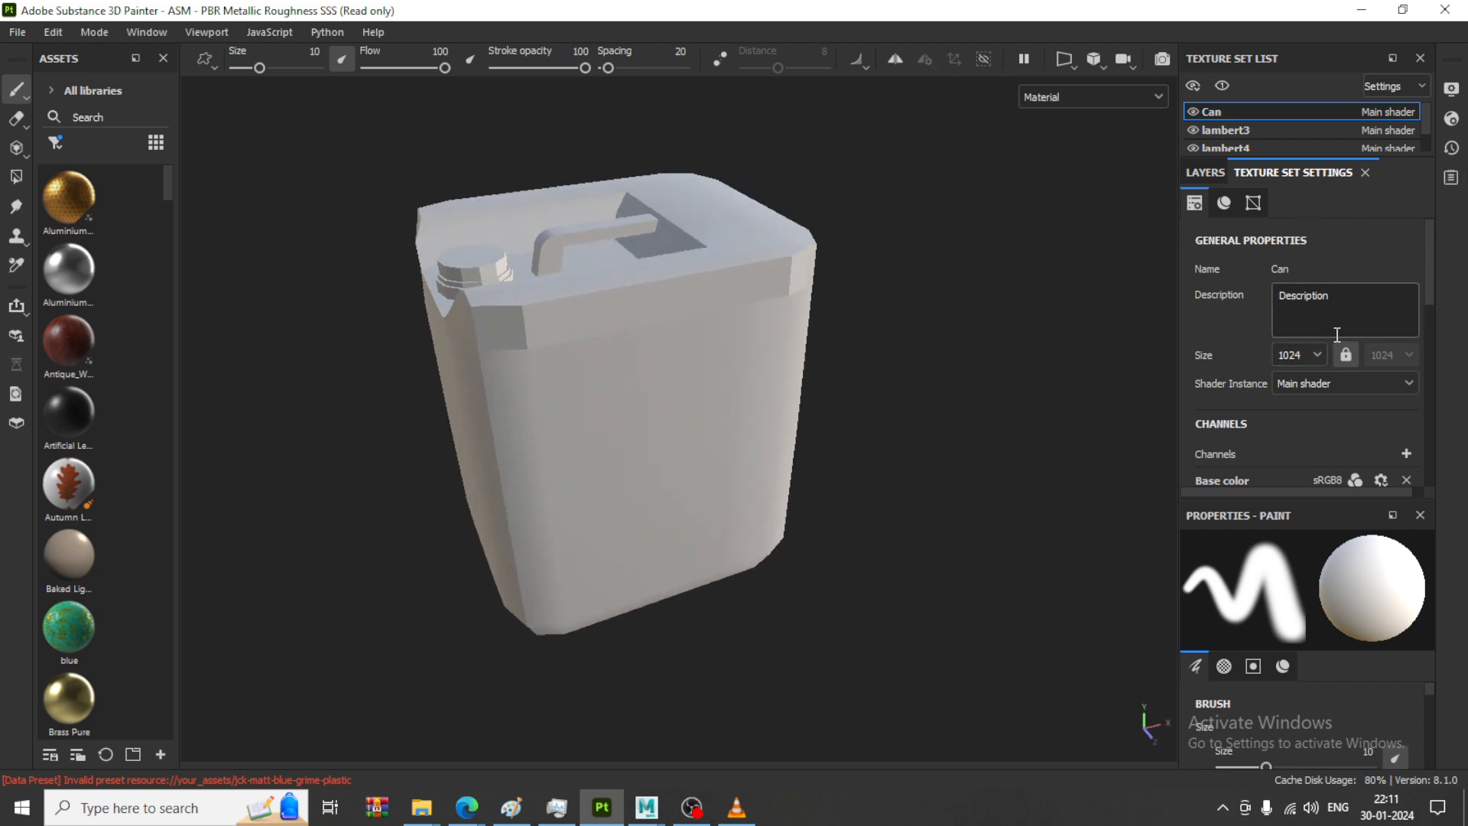
Bake the mesh maps of all texture sets at an output size of 2048, including the Height map
{"action": "left_click", "coordinate": [1317, 351]}
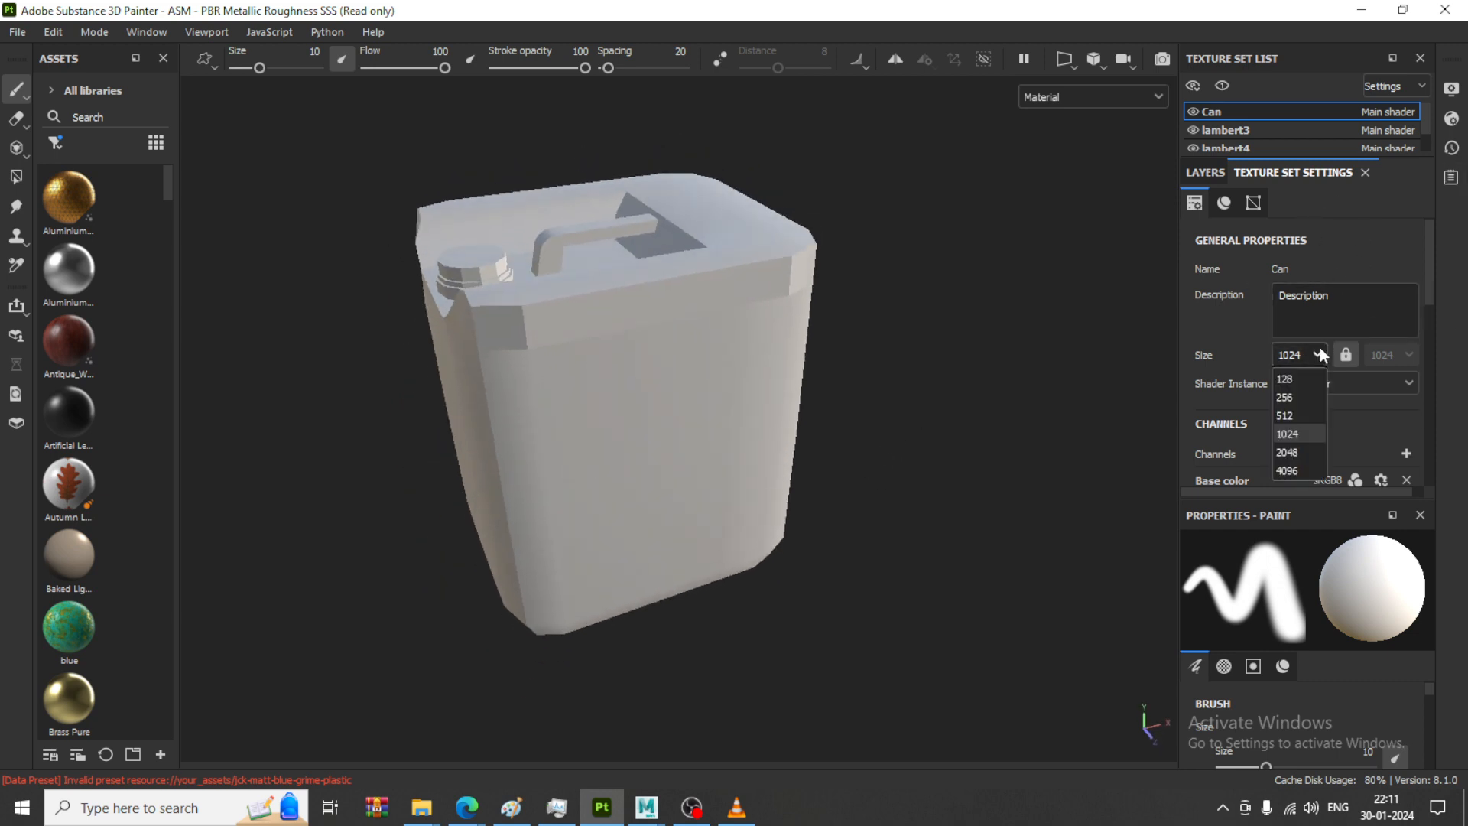
{"action": "left_click", "coordinate": [1284, 167]}
{"action": "scroll", "coordinate": [1379, 387], "scroll_direction": "down", "scroll_amount": 5}
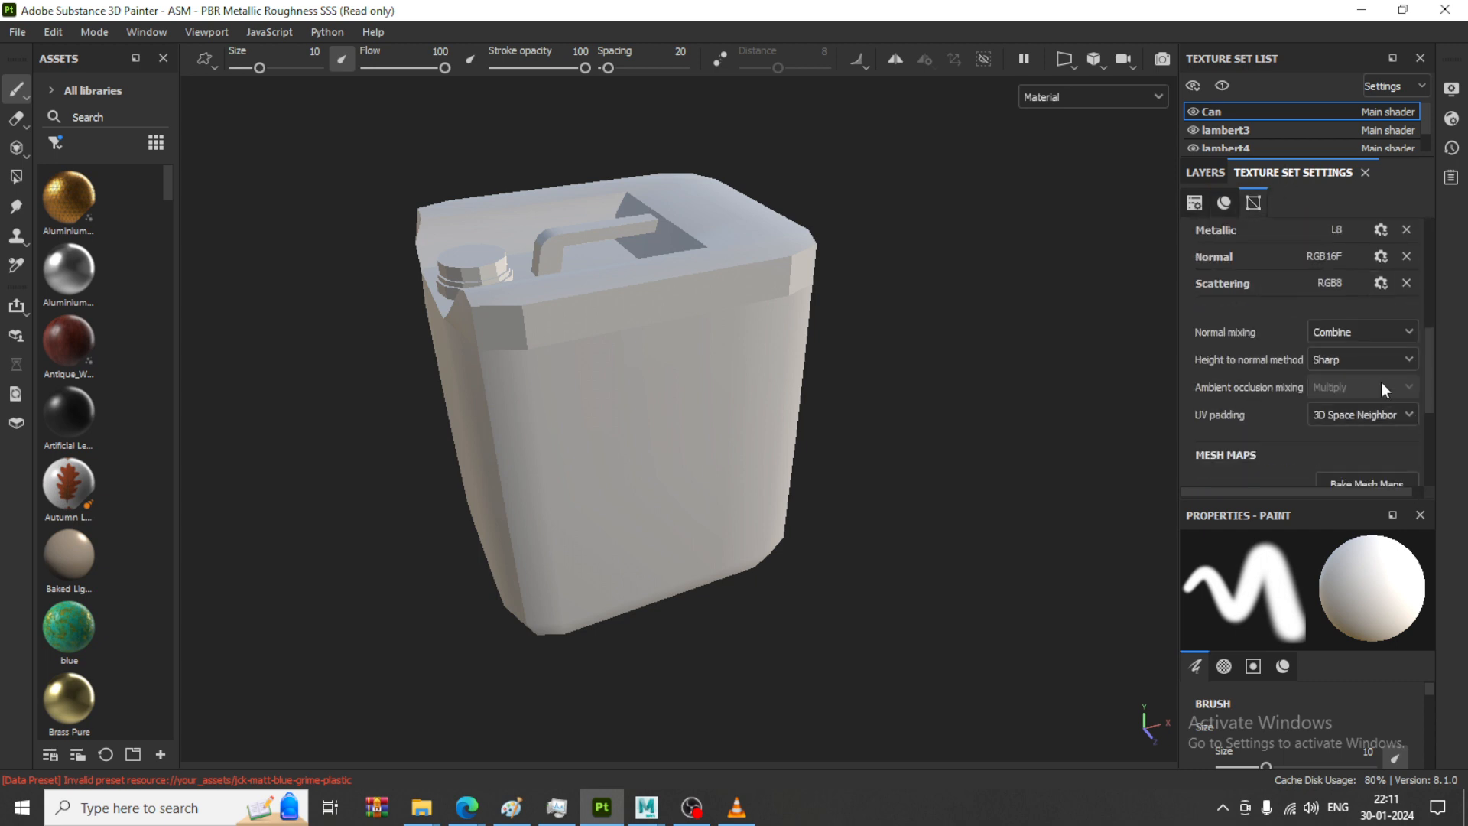
{"action": "scroll", "coordinate": [1381, 382], "scroll_direction": "down", "scroll_amount": 2}
{"action": "left_click", "coordinate": [1387, 377]}
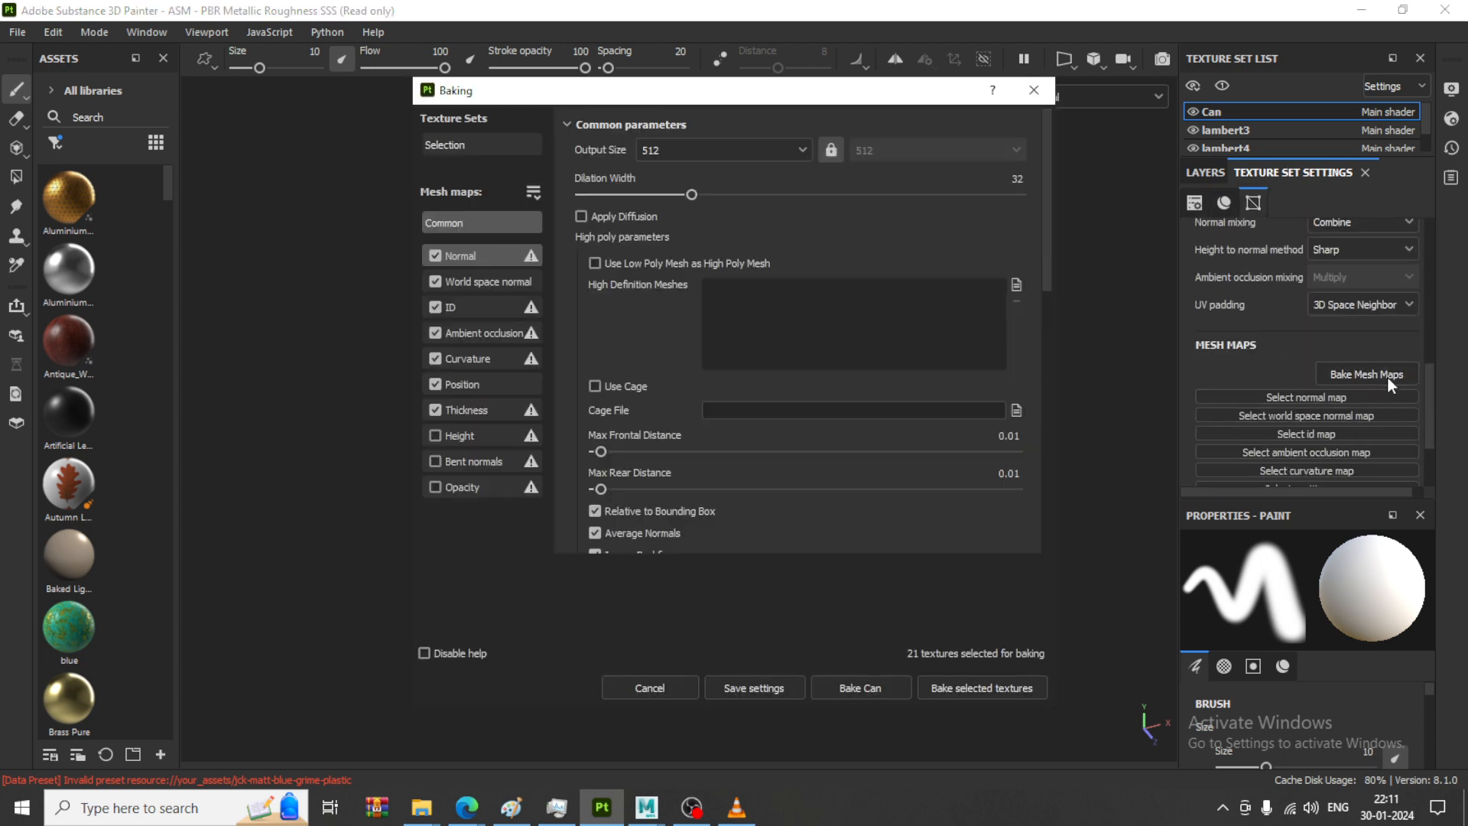
{"action": "left_click", "coordinate": [680, 150]}
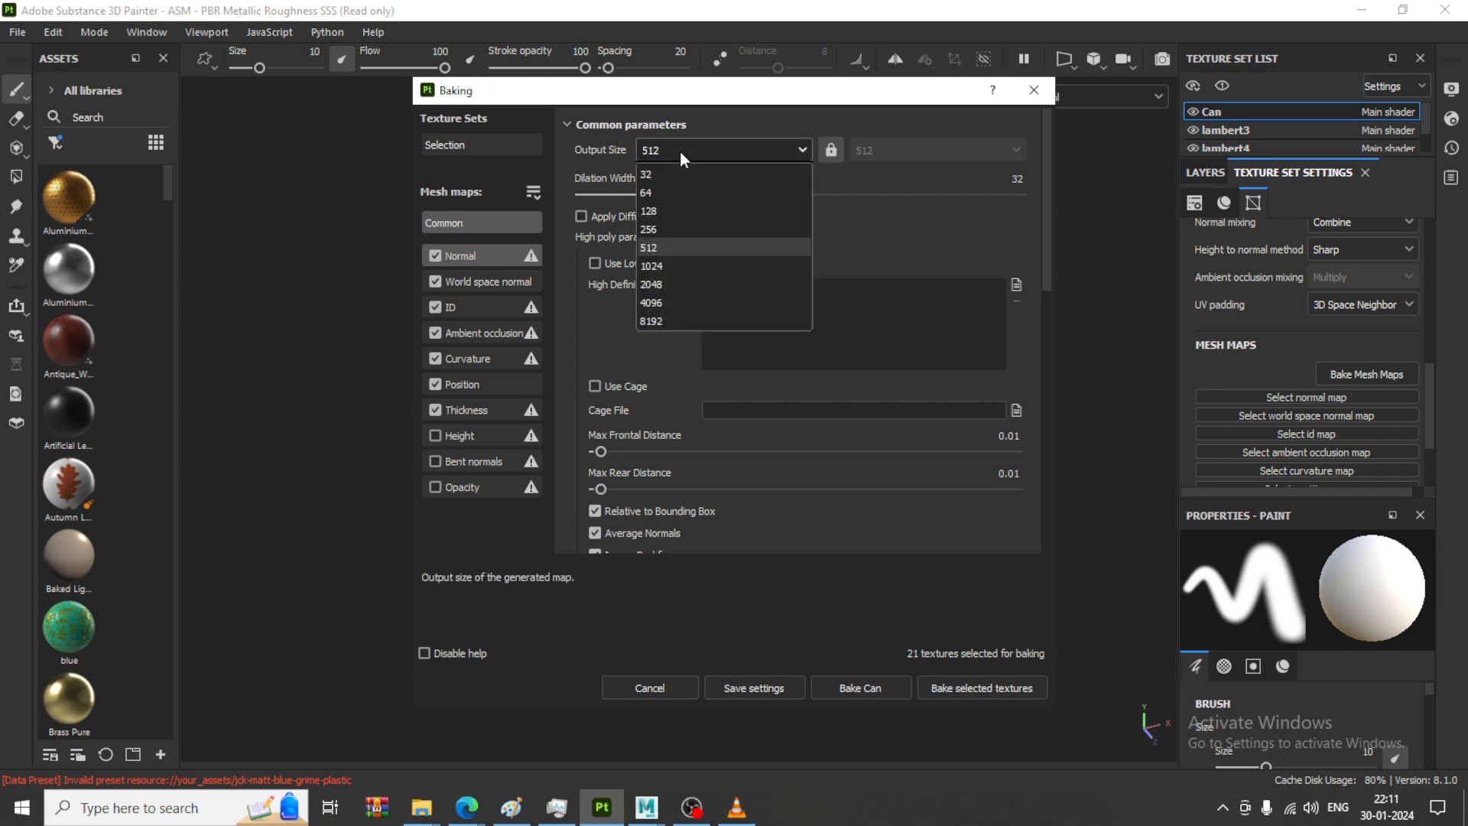
{"action": "left_click", "coordinate": [691, 286]}
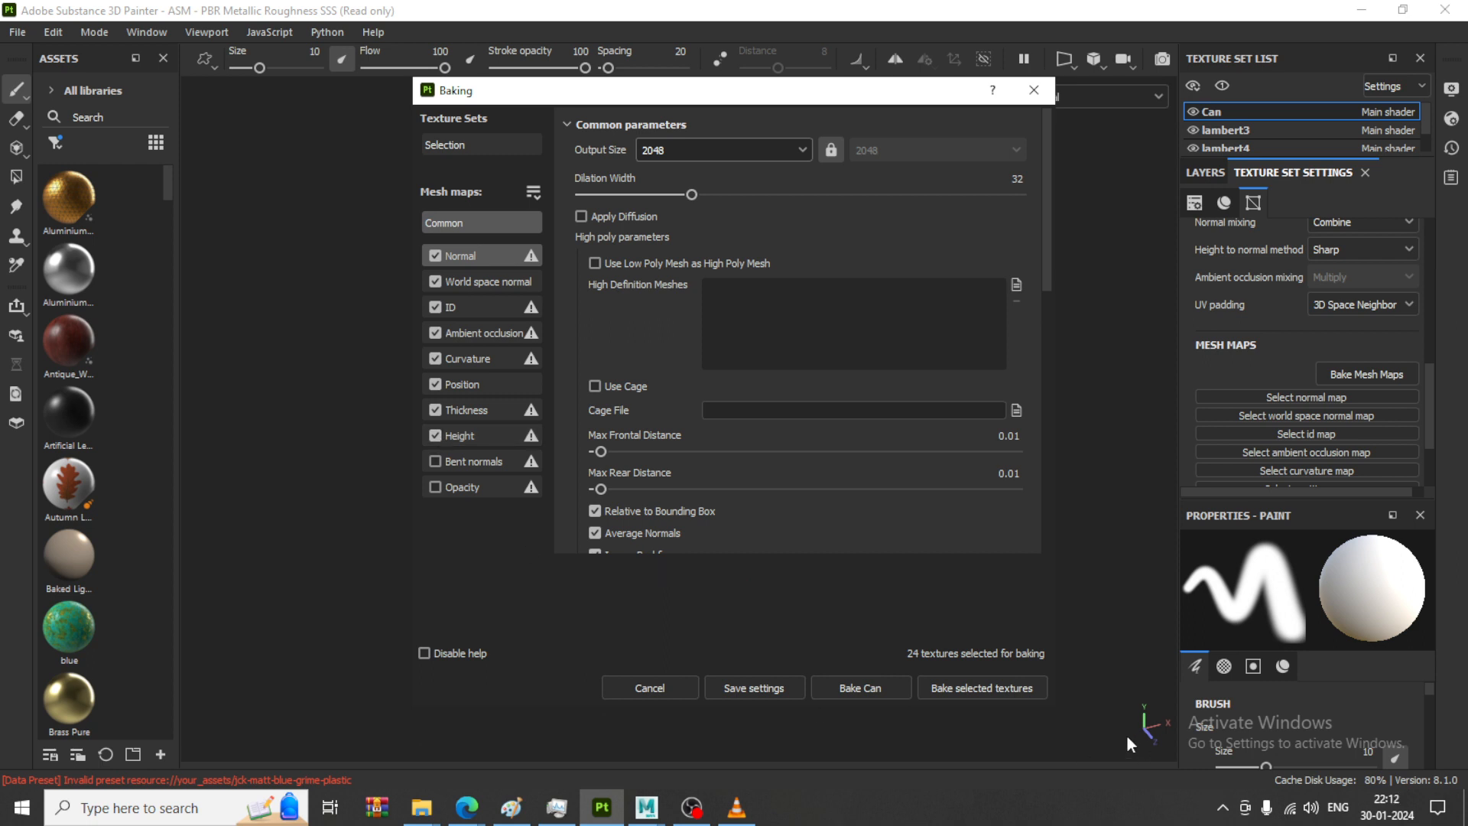
{"action": "left_click", "coordinate": [984, 687]}
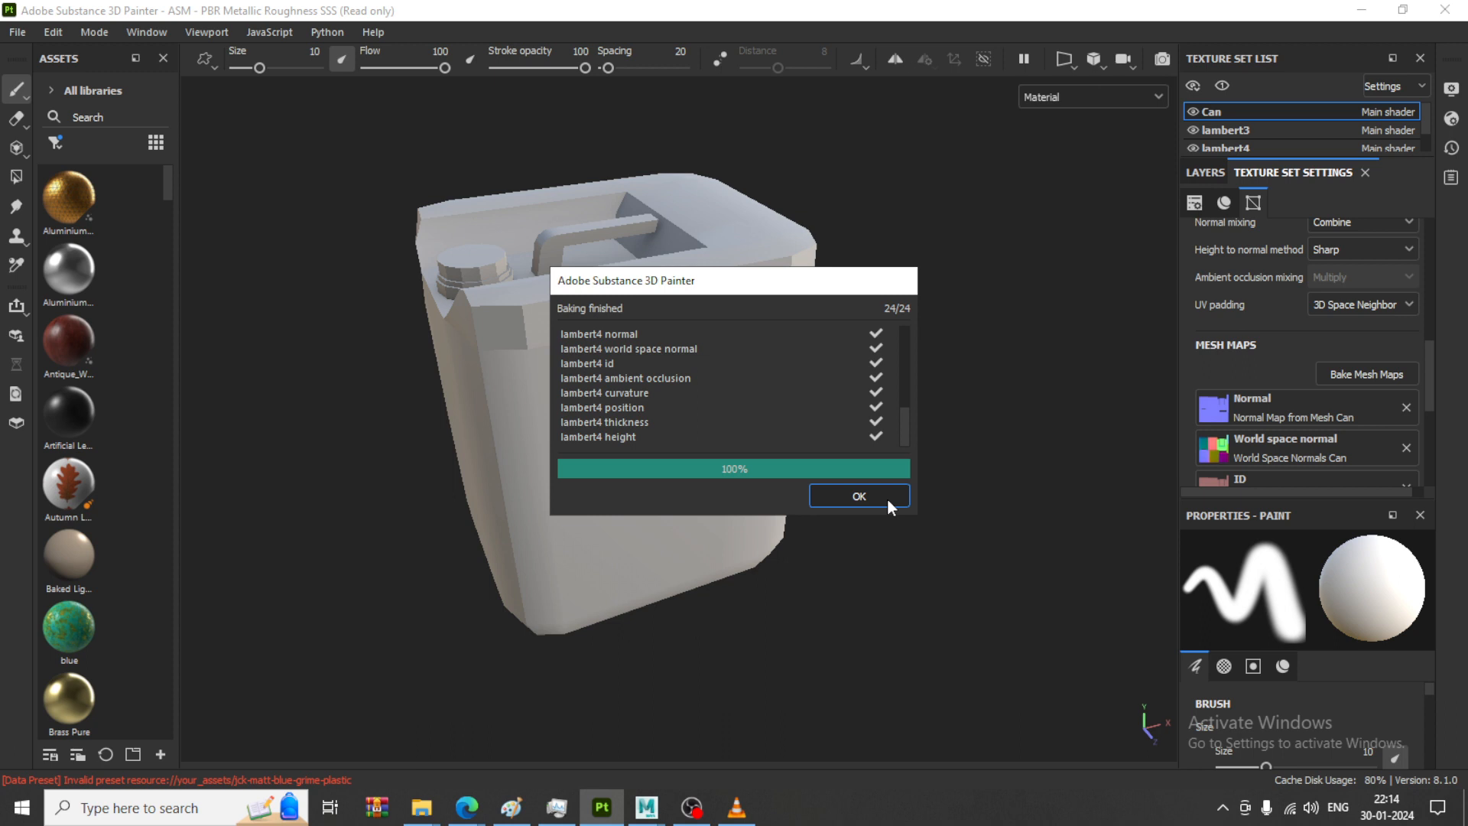
{"action": "left_click", "coordinate": [887, 497]}
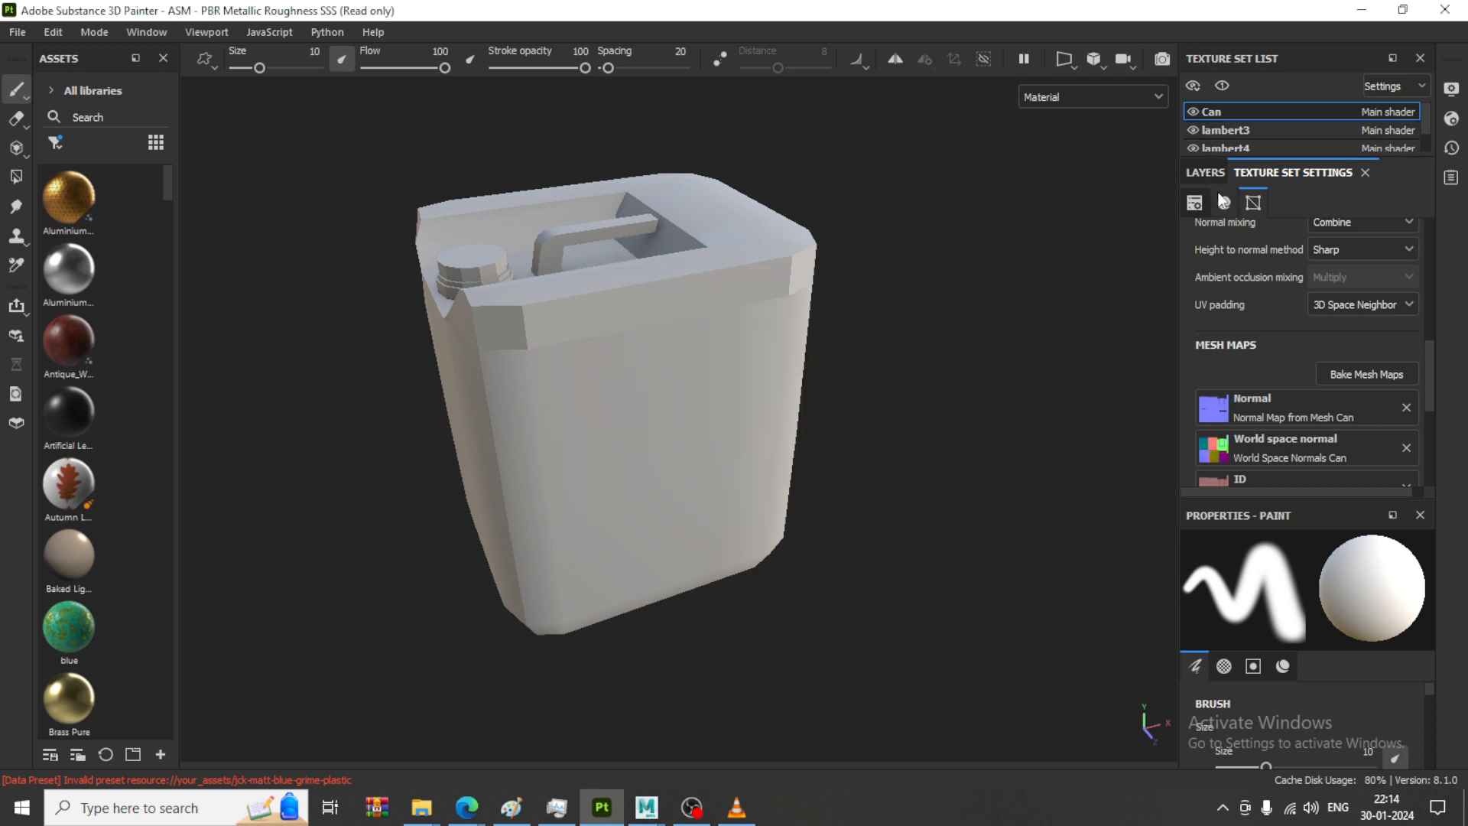
Look over the baked jerrycan's cap, handle and sides from a raised corner angle
{"action": "mouse_move", "coordinate": [826, 346]}
{"action": "right_mouse_down", "text": "alt"}
{"action": "mouse_move", "coordinate": [844, 350]}
{"action": "mouse_move", "coordinate": [764, 327]}
{"action": "right_mouse_up", "text": "alt"}
{"action": "right_click", "coordinate": [715, 336]}
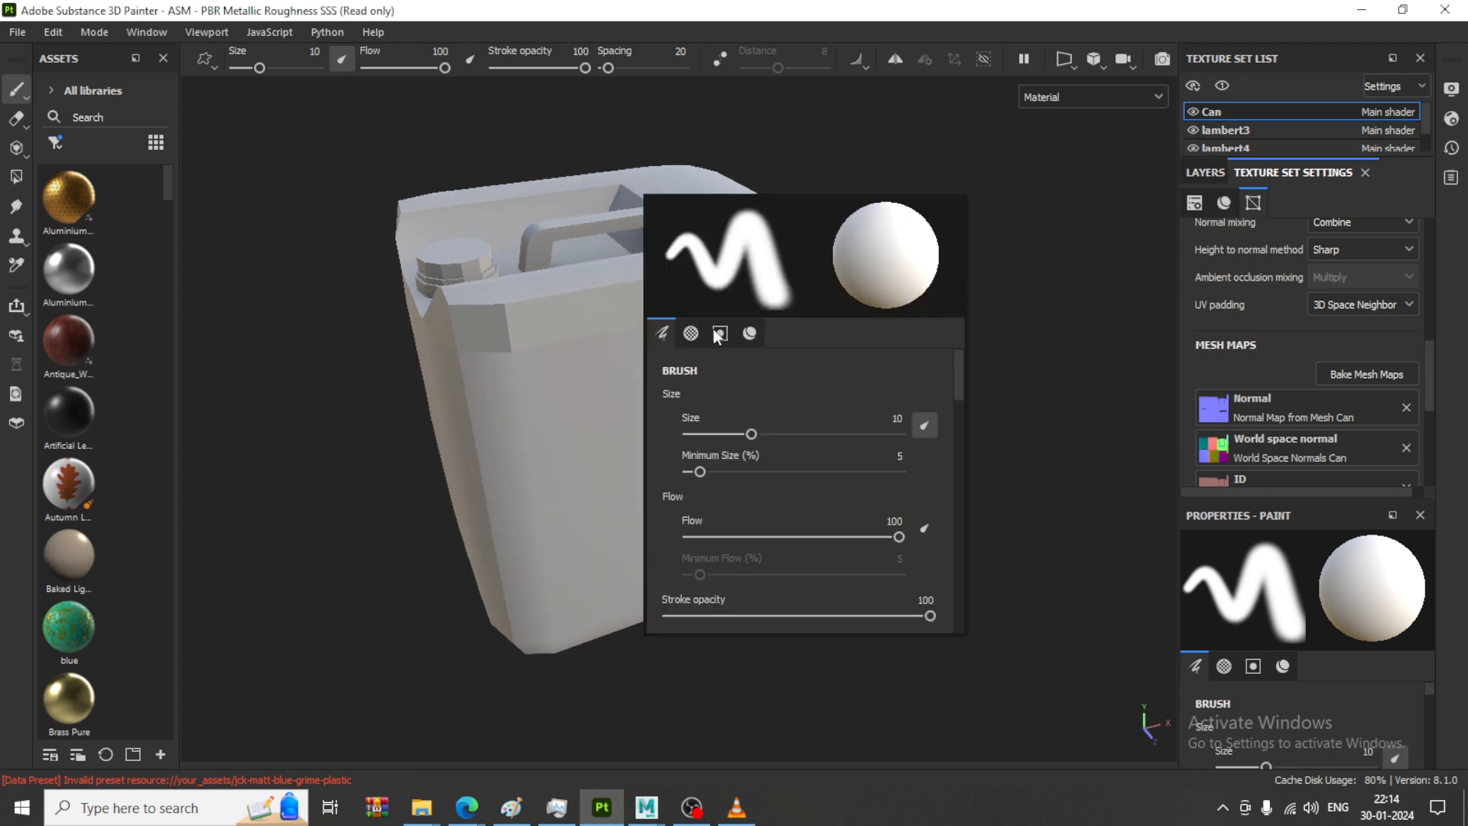
{"action": "mouse_move", "coordinate": [832, 187]}
{"action": "left_mouse_down", "text": "alt"}
{"action": "mouse_move", "coordinate": [793, 335]}
{"action": "mouse_move", "coordinate": [750, 302]}
{"action": "mouse_move", "coordinate": [776, 300]}
{"action": "left_mouse_up", "text": "alt"}
{"action": "left_click_drag", "start_coordinate": [750, 296], "coordinate": [869, 305], "text": "alt"}
{"action": "middle_click_drag", "start_coordinate": [868, 305], "coordinate": [988, 302], "text": "alt"}
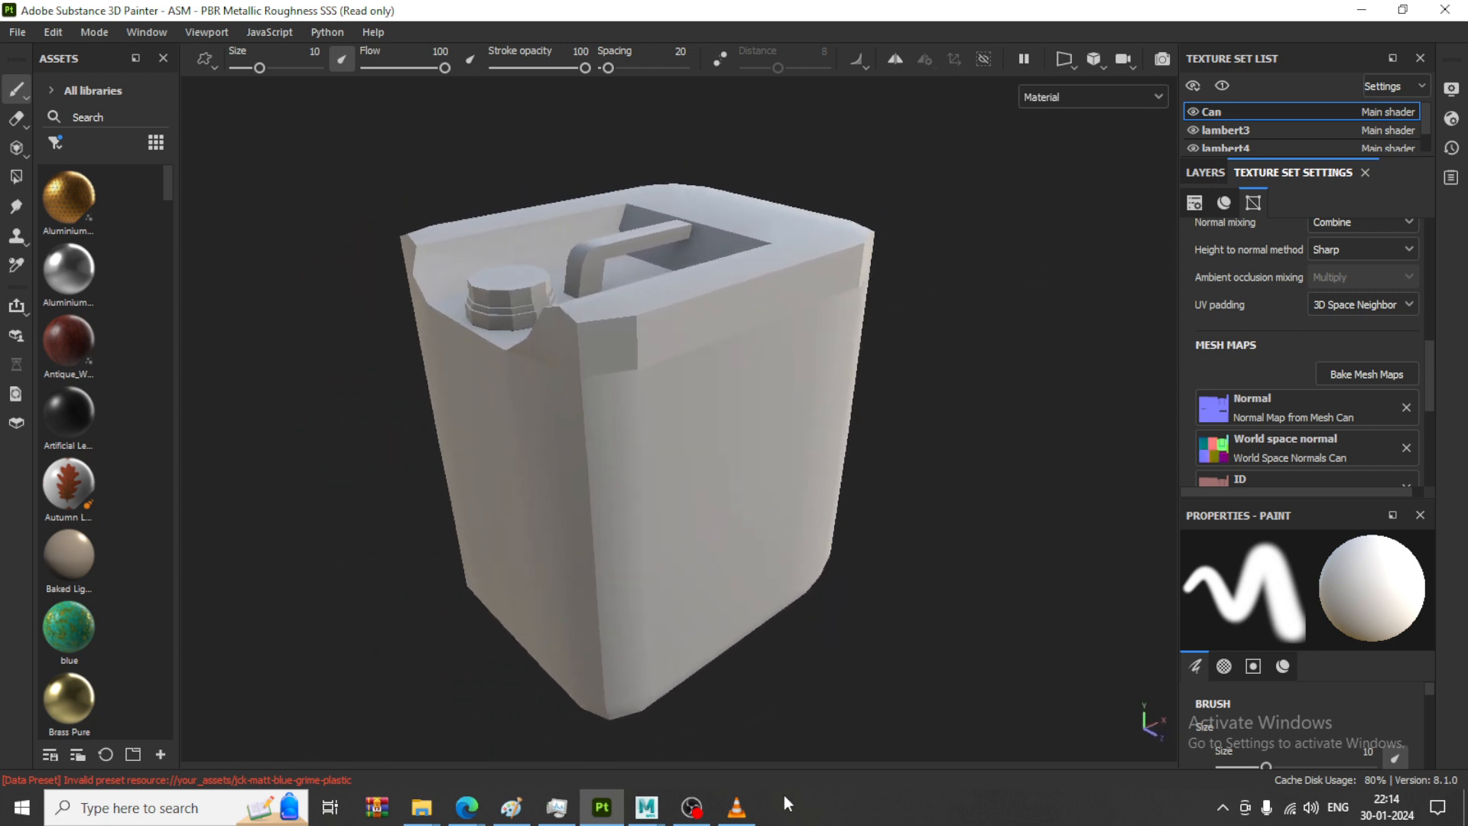
Switch to Maya and examine the jerrycan reference image beside the model
{"action": "mouse_move", "coordinate": [646, 806]}
{"action": "left_click", "coordinate": [818, 757]}
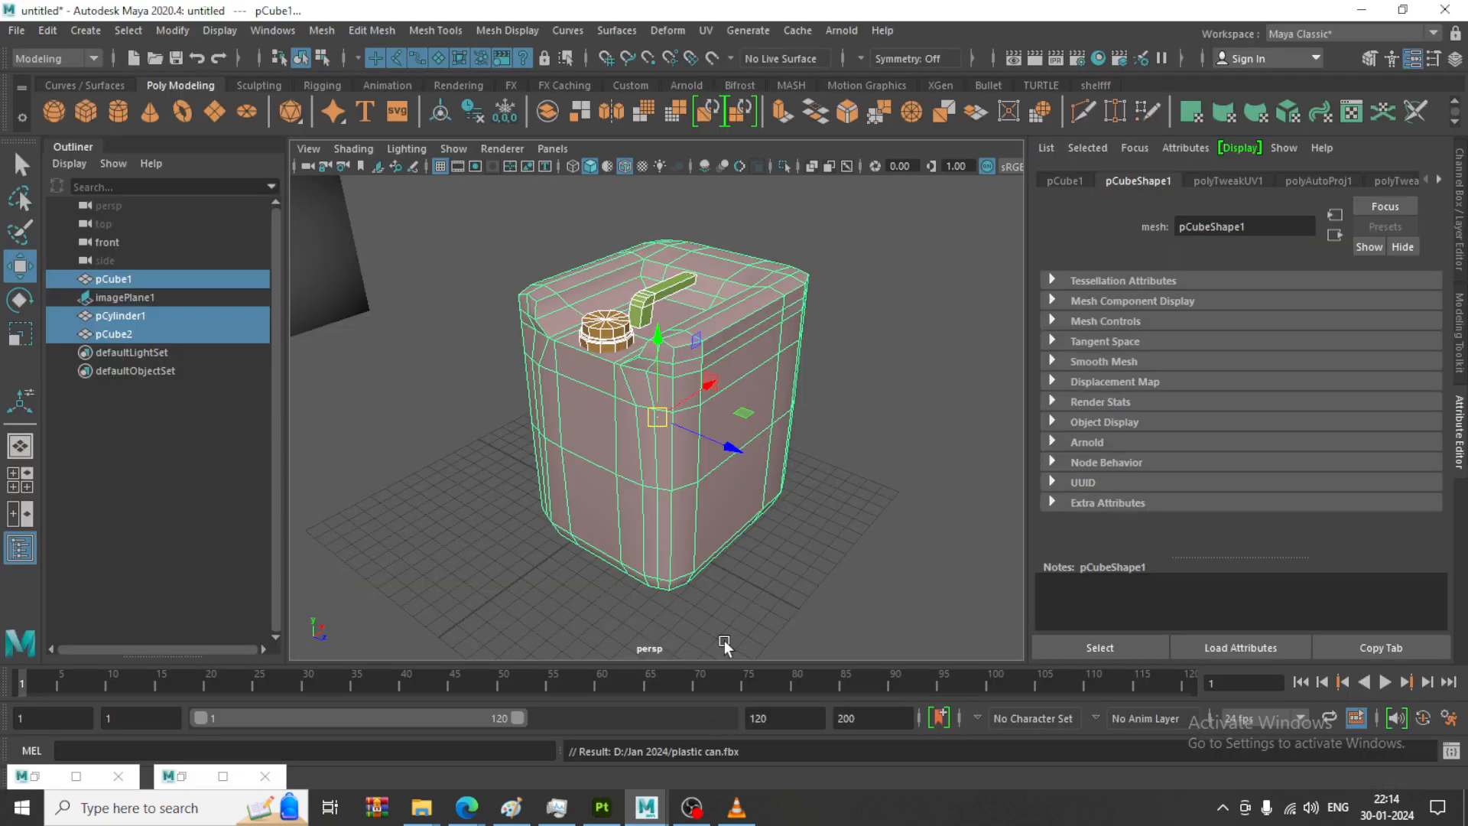
{"action": "left_click_drag", "start_coordinate": [650, 382], "coordinate": [684, 359], "text": "alt"}
{"action": "middle_click_drag", "start_coordinate": [685, 359], "coordinate": [806, 432], "text": "alt"}
{"action": "mouse_move", "coordinate": [806, 433]}
{"action": "left_mouse_down", "text": "alt"}
{"action": "mouse_move", "coordinate": [776, 434]}
{"action": "mouse_move", "coordinate": [786, 426]}
{"action": "left_mouse_up", "text": "alt"}
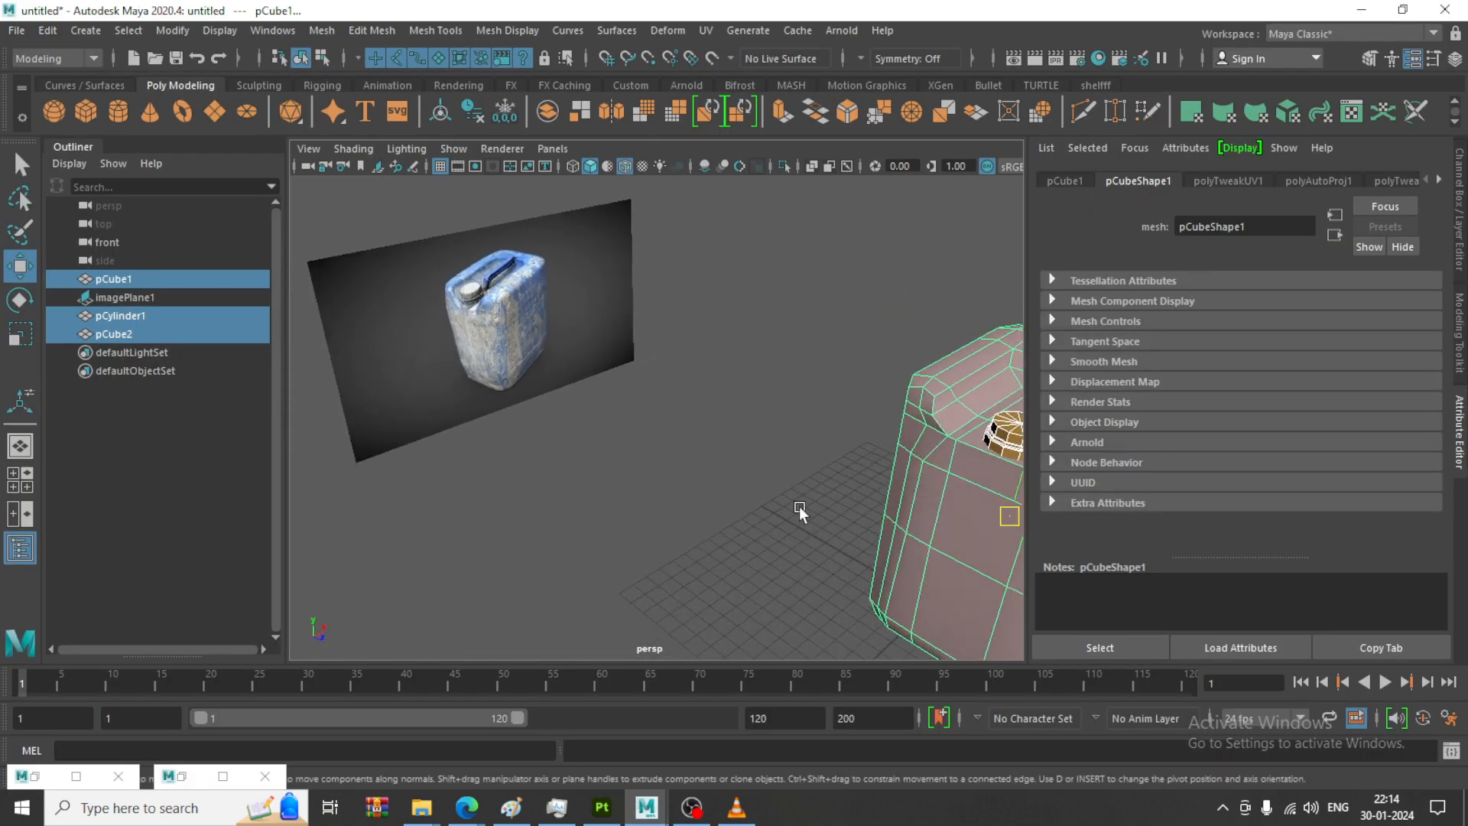
Return to Substance 3D Painter, widen the asset library and search its materials for "Plas"
{"action": "left_click", "coordinate": [601, 806]}
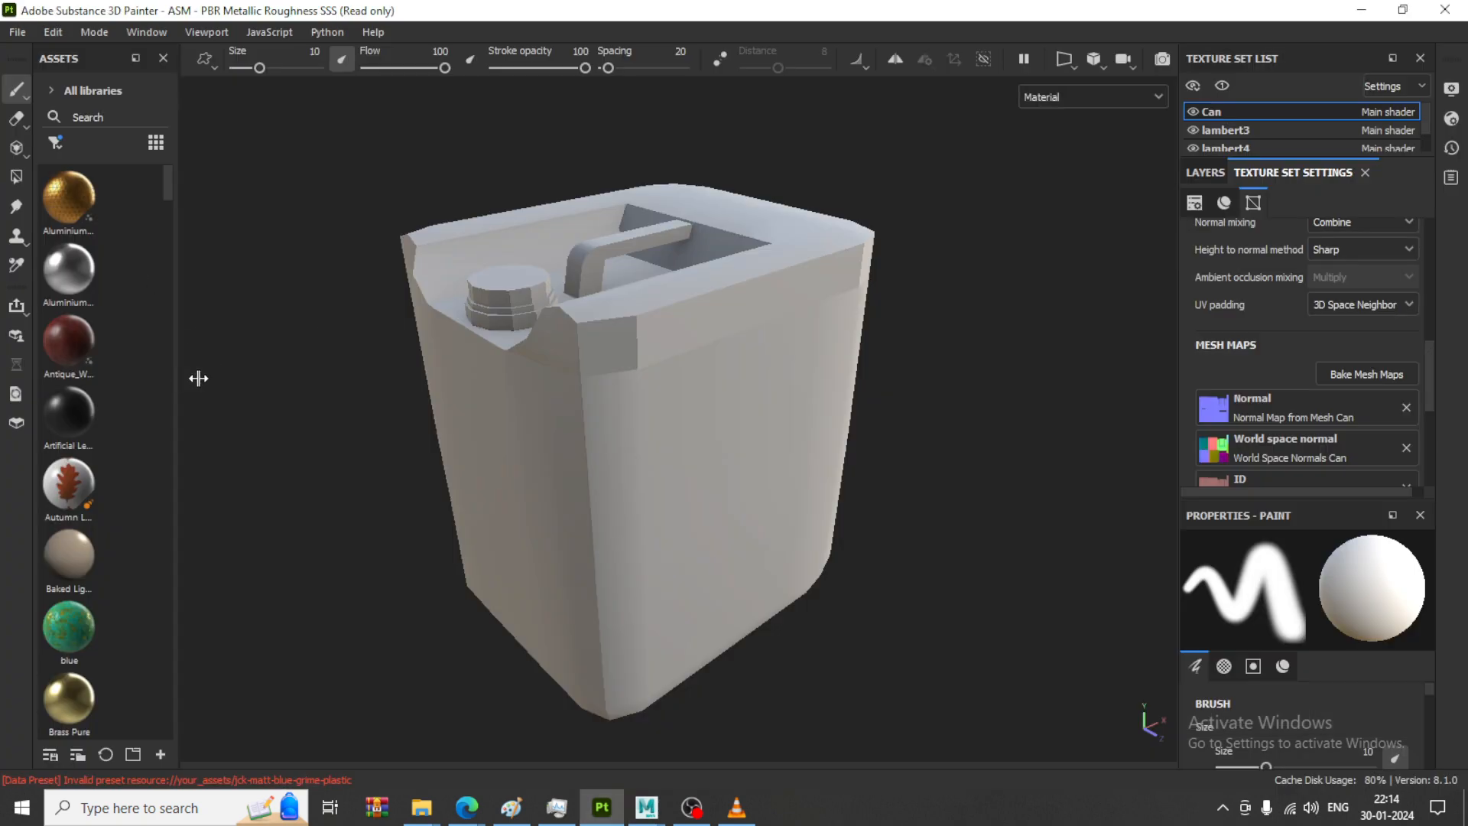
{"action": "left_click_drag", "start_coordinate": [354, 390], "coordinate": [334, 393]}
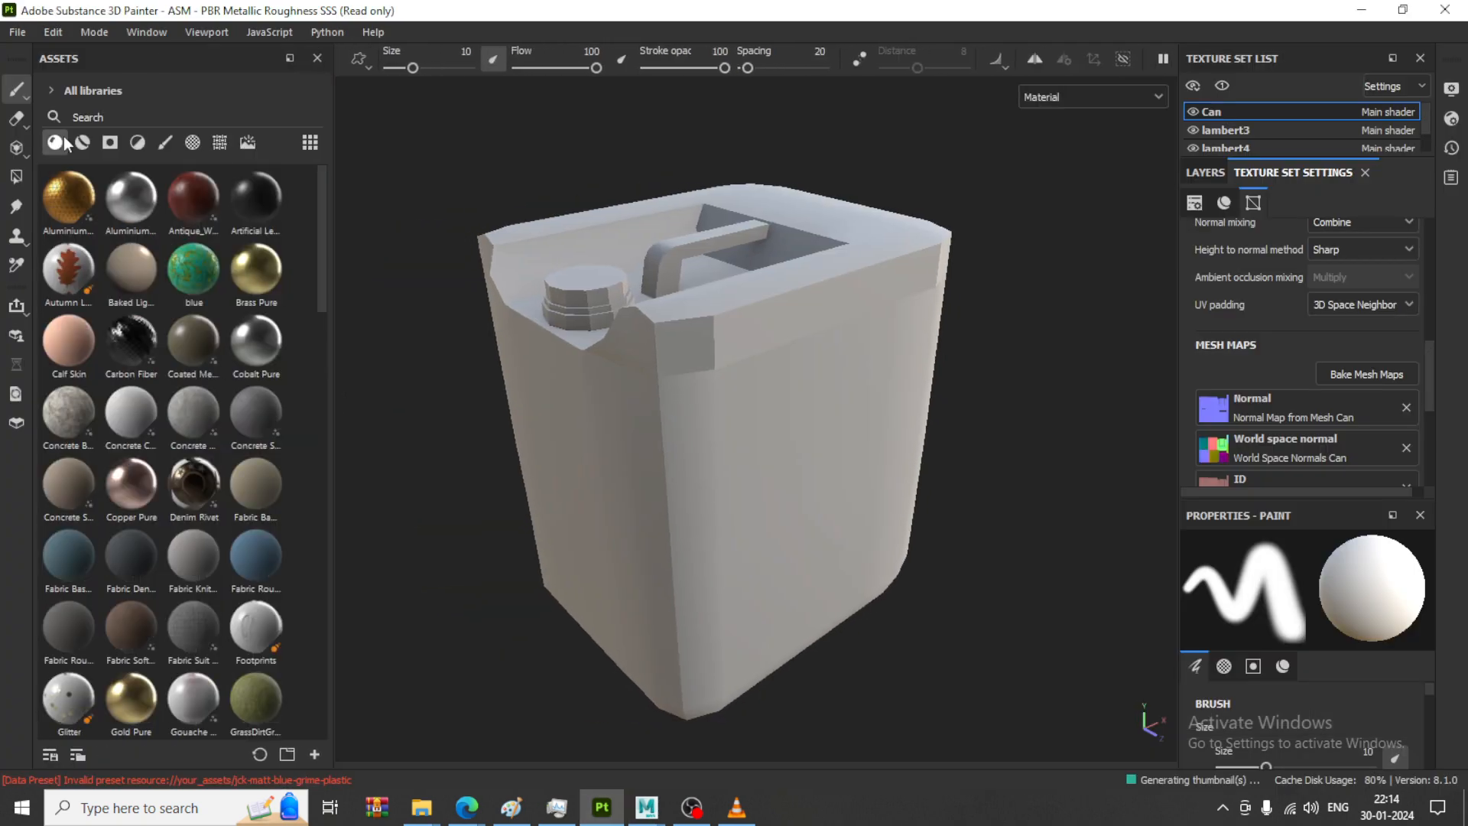
{"action": "left_click", "coordinate": [101, 117]}
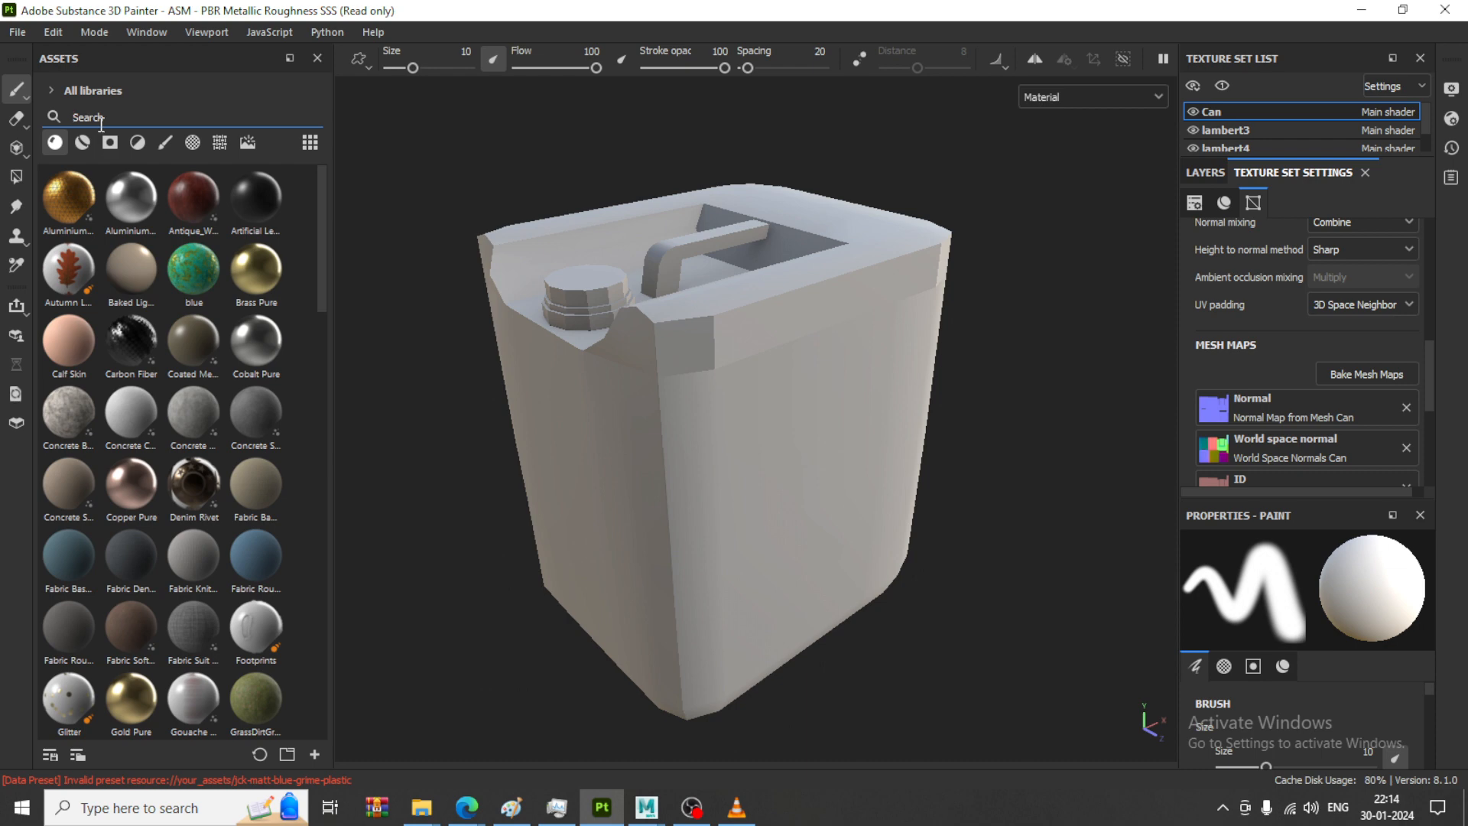
{"action": "type", "text": "Pla"}
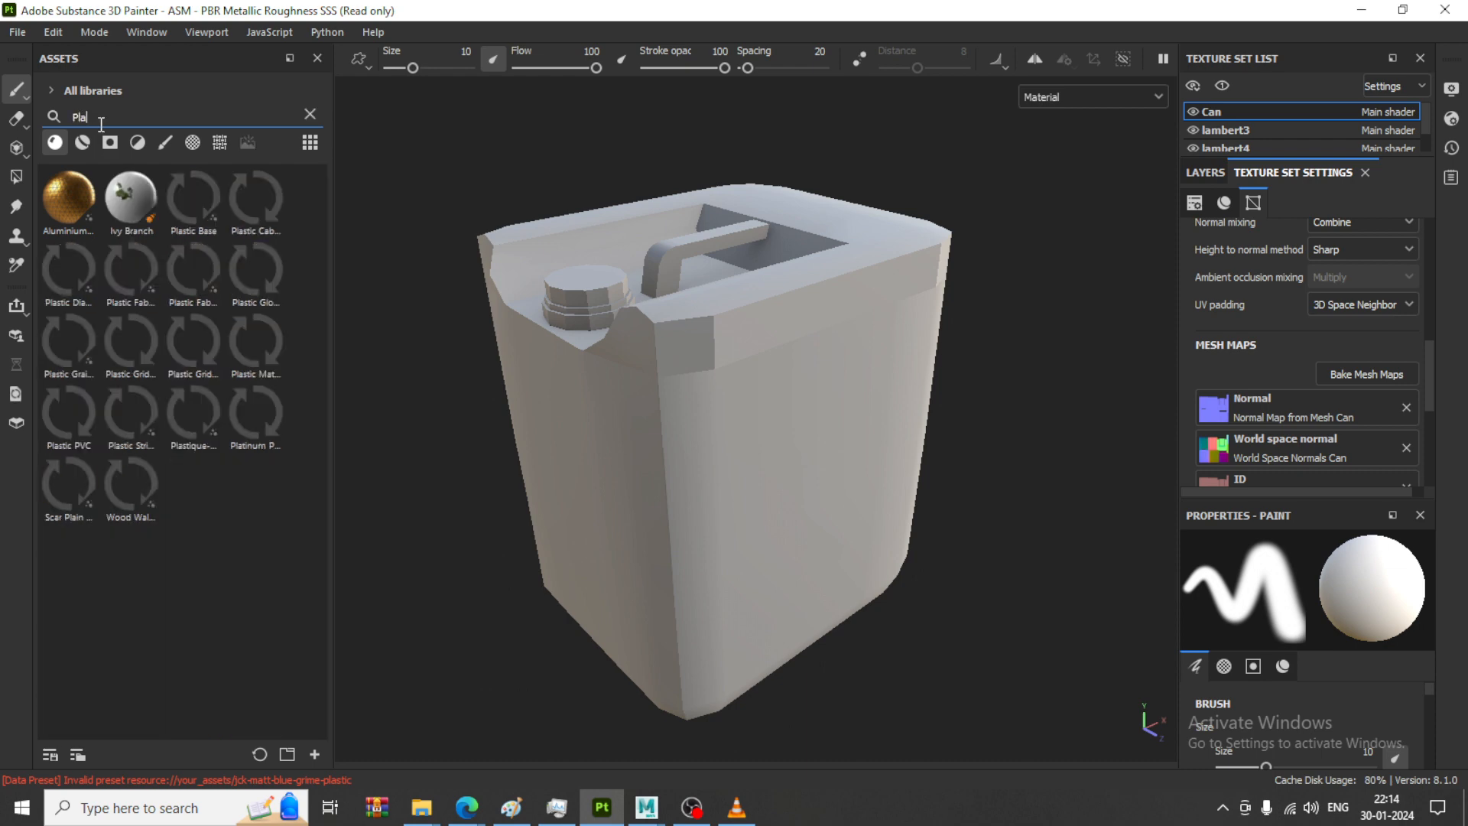
{"action": "type", "text": "s"}
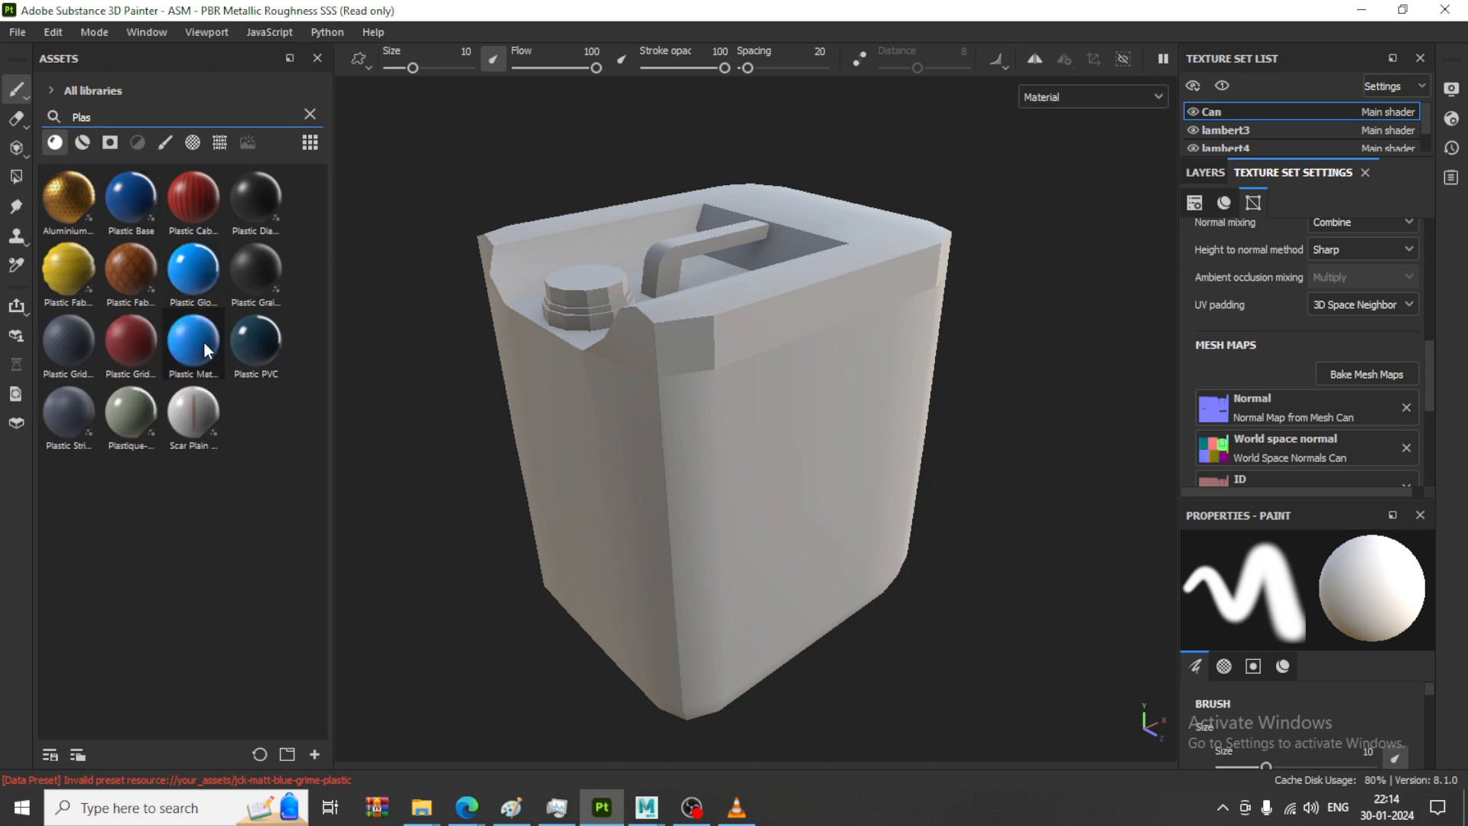
{"action": "mouse_move", "coordinate": [191, 264]}
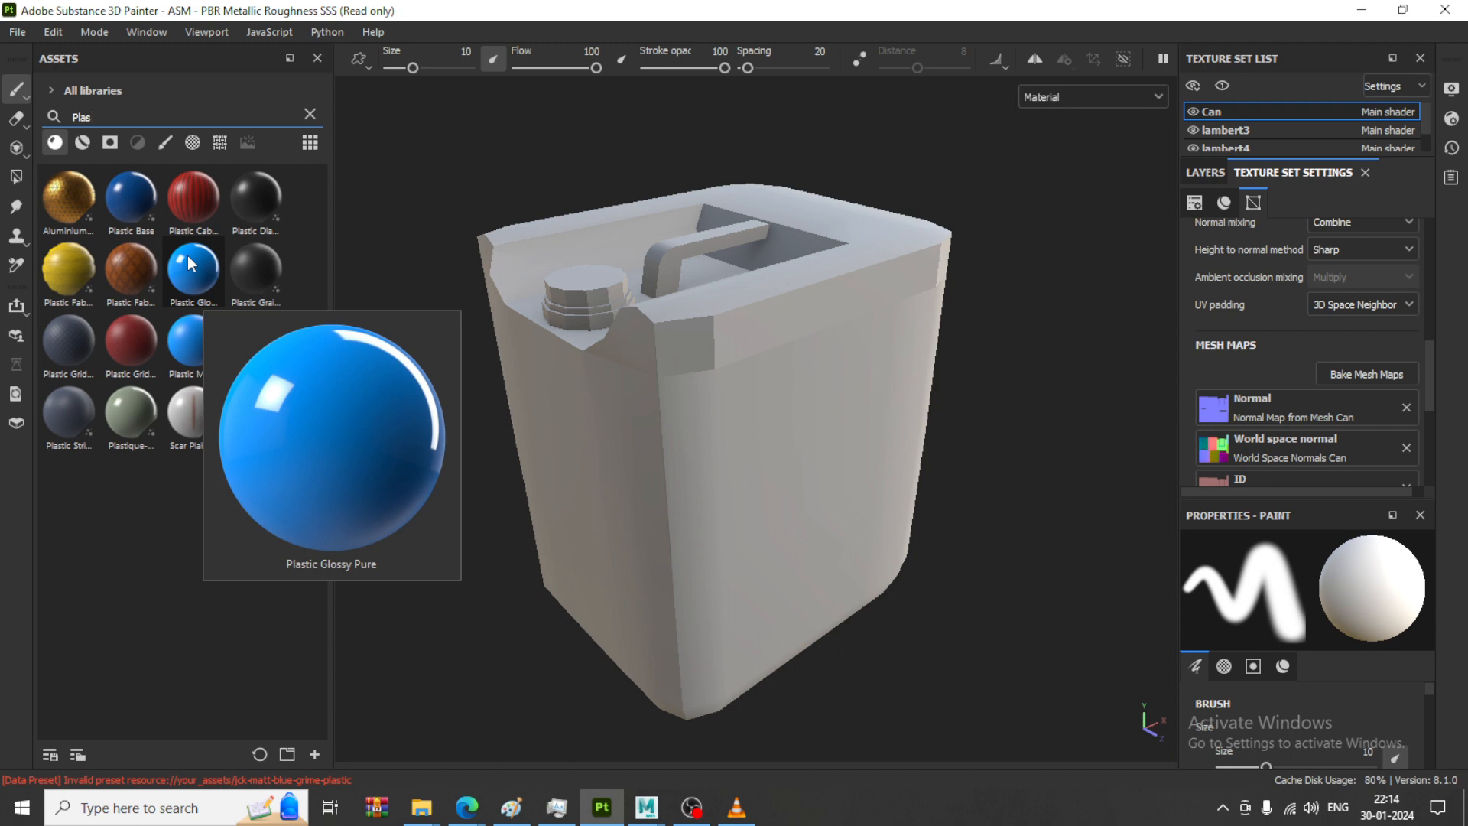
Extend the "Plas" search to all asset types and look through the listed plastic assets
{"action": "left_click", "coordinate": [84, 148]}
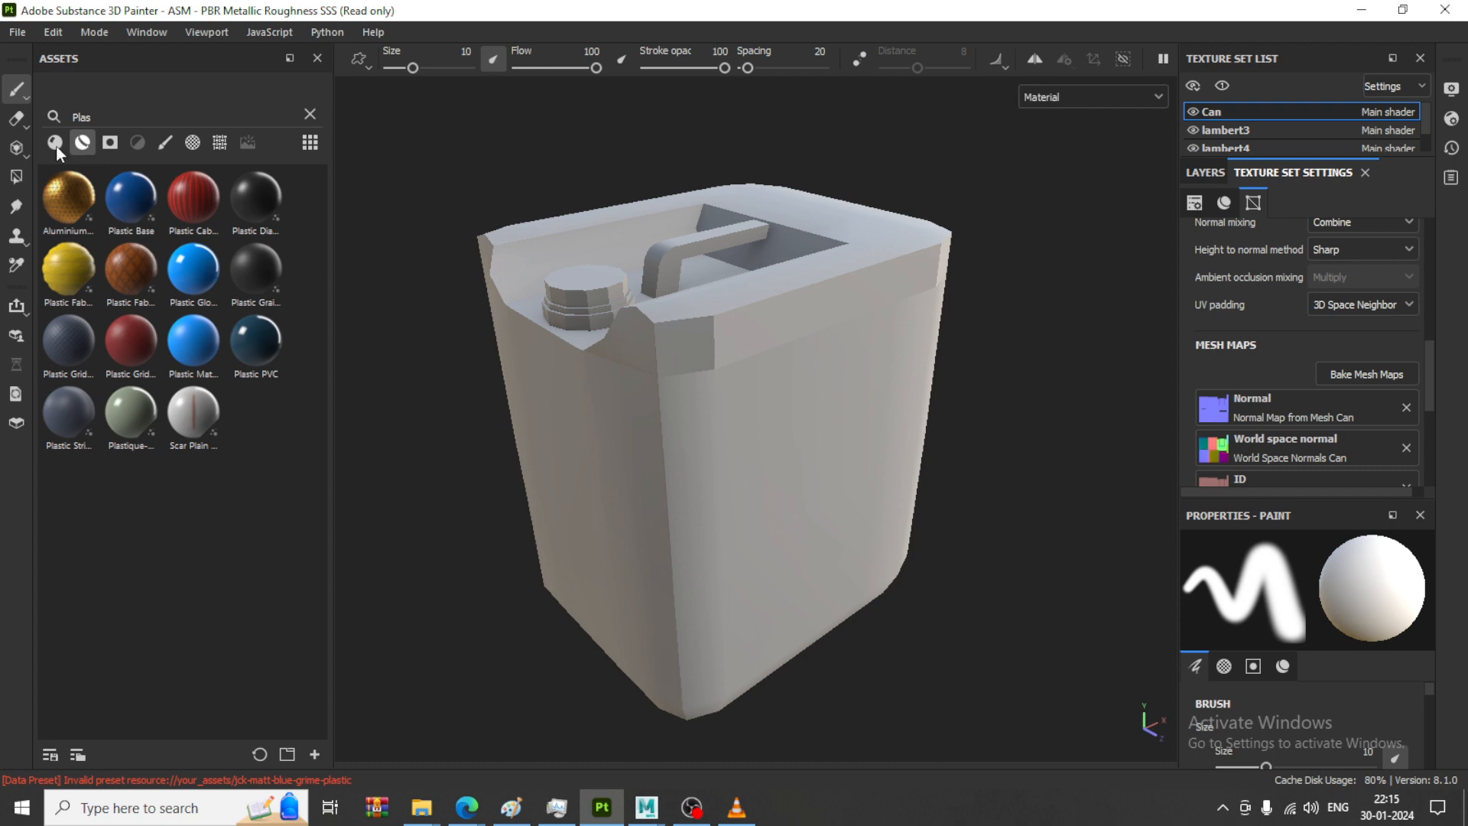
{"action": "left_click", "coordinate": [57, 145]}
{"action": "mouse_move", "coordinate": [159, 329]}
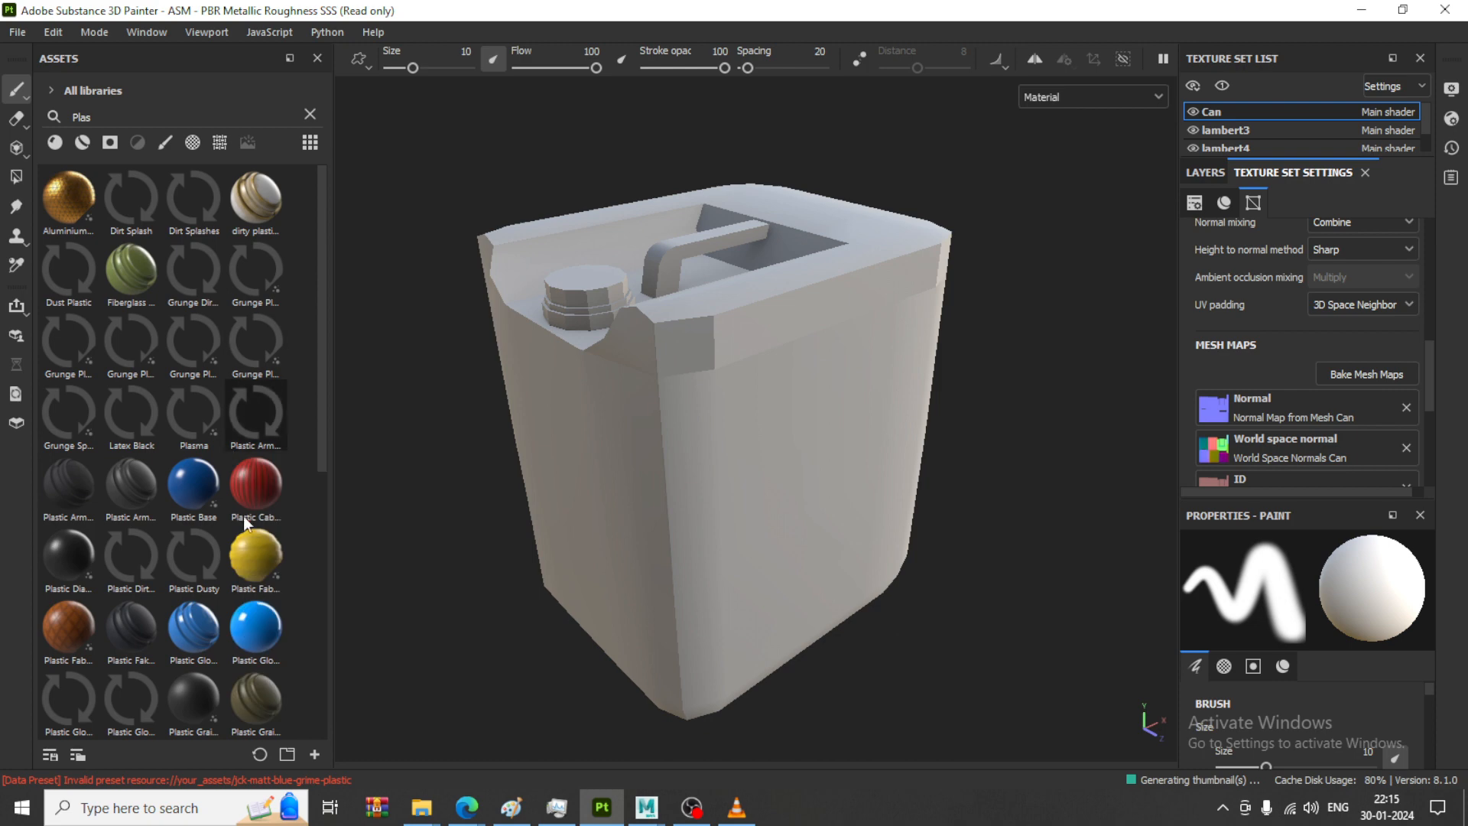
{"action": "scroll", "coordinate": [239, 531], "scroll_direction": "down", "scroll_amount": 5}
{"action": "mouse_move", "coordinate": [231, 548]}
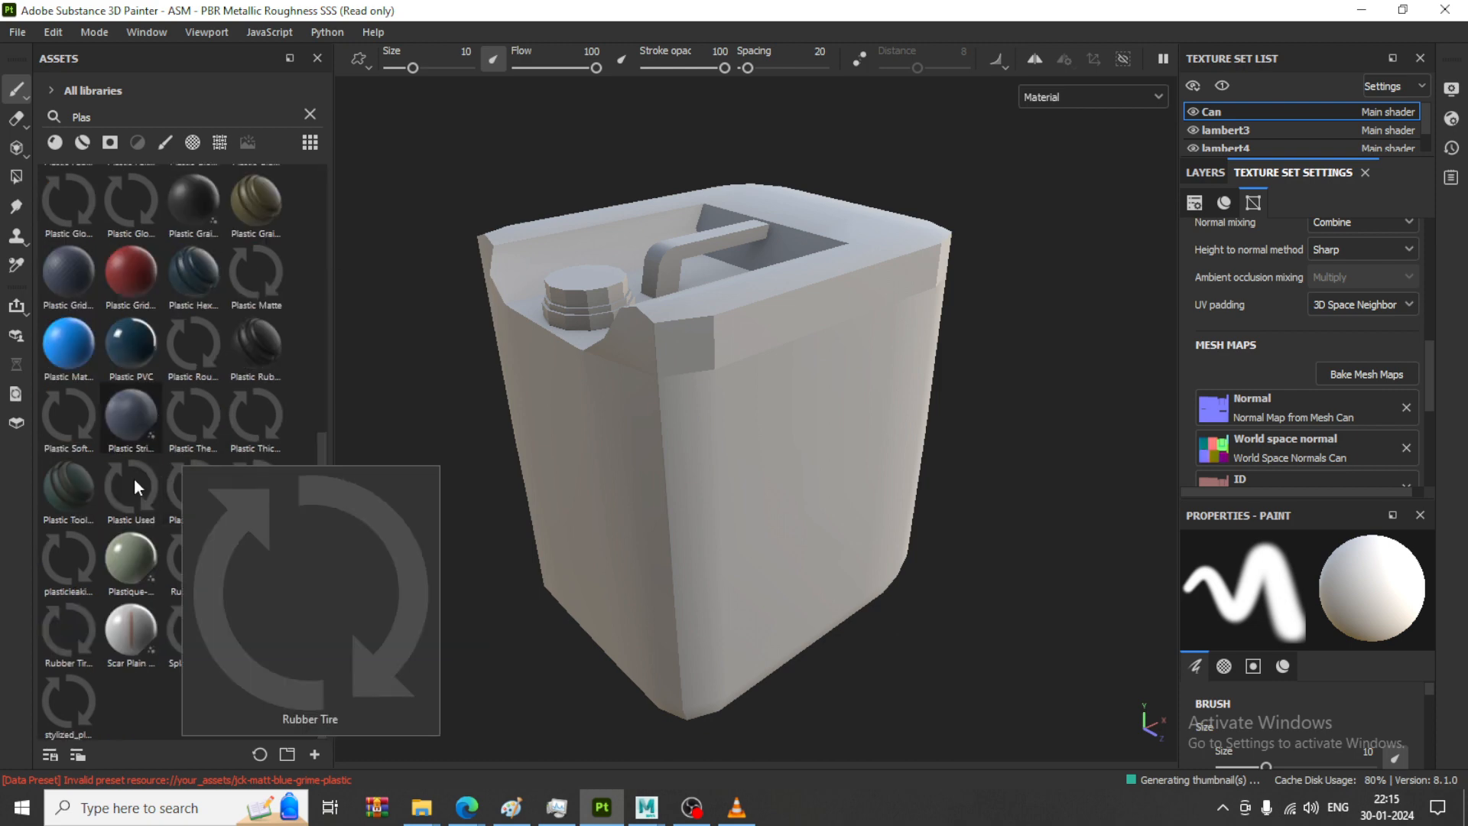
{"action": "scroll", "coordinate": [133, 479], "scroll_direction": "up", "scroll_amount": 5}
{"action": "scroll", "coordinate": [173, 488], "scroll_direction": "down", "scroll_amount": 5}
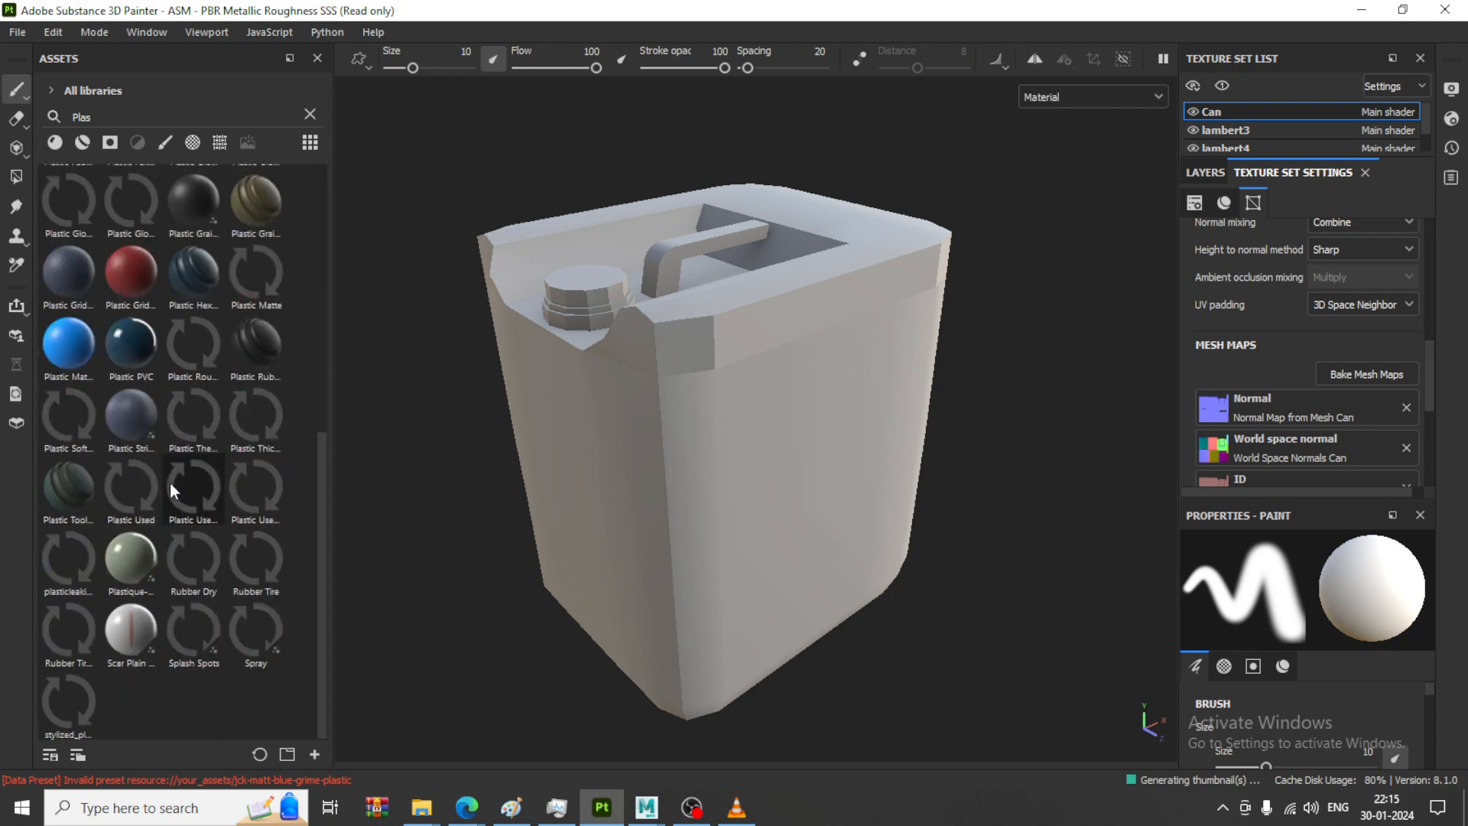
{"action": "scroll", "coordinate": [172, 488], "scroll_direction": "up", "scroll_amount": 5}
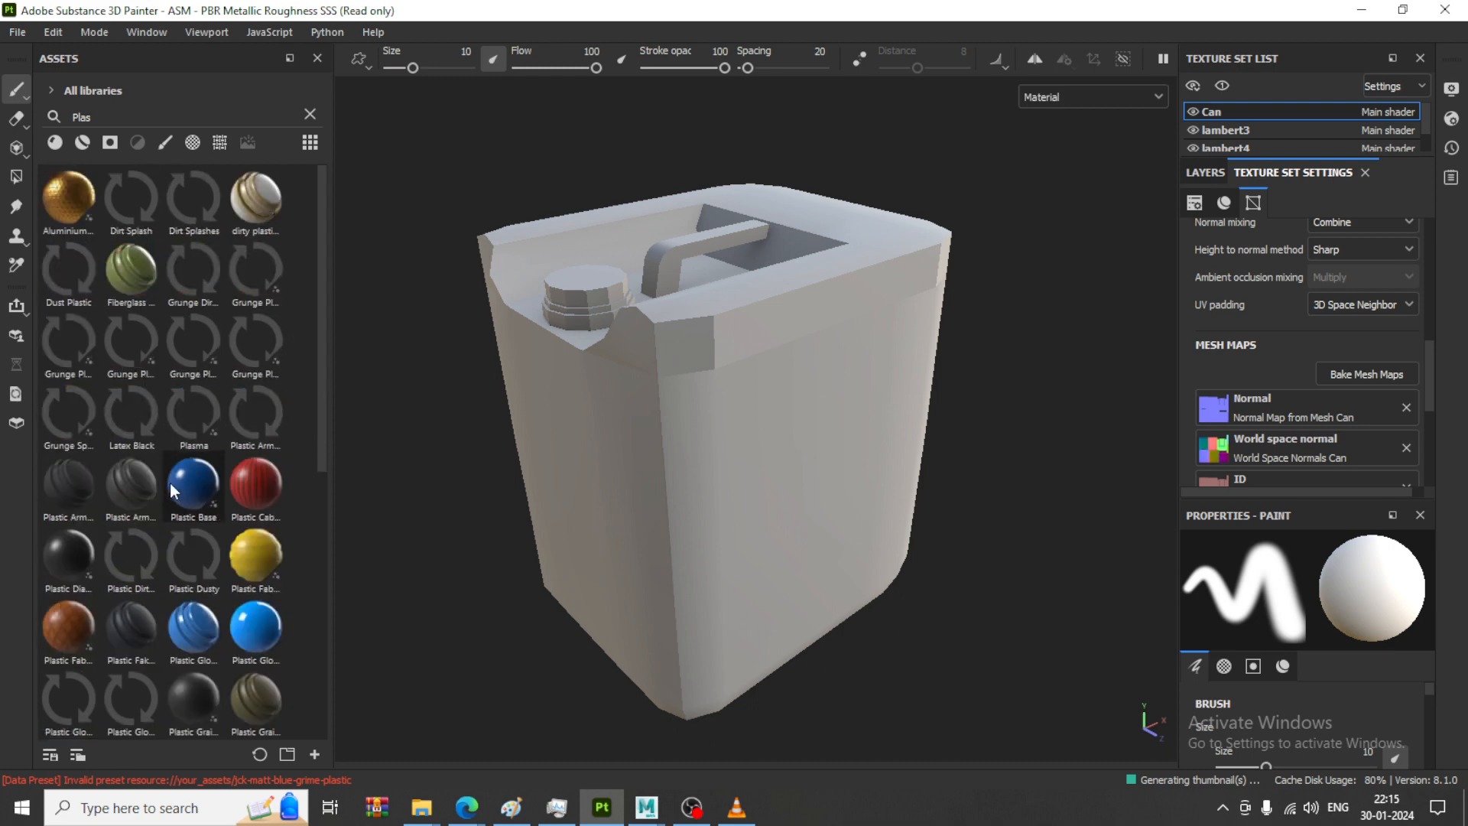
Search the asset library for "Plastic" and compare the previews of the blue plastic materials
{"action": "left_click", "coordinate": [115, 123]}
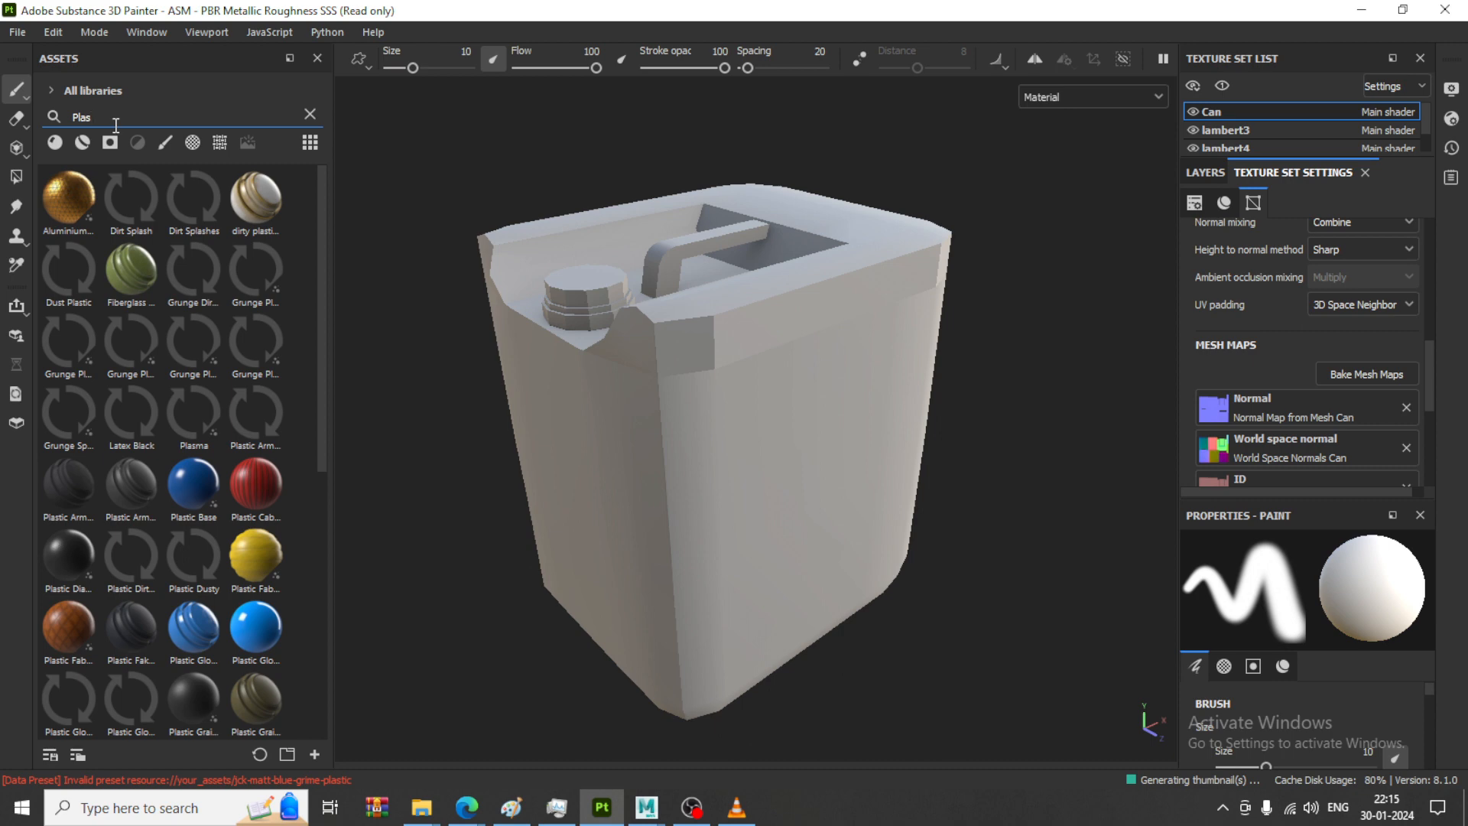
{"action": "type", "text": "tic"}
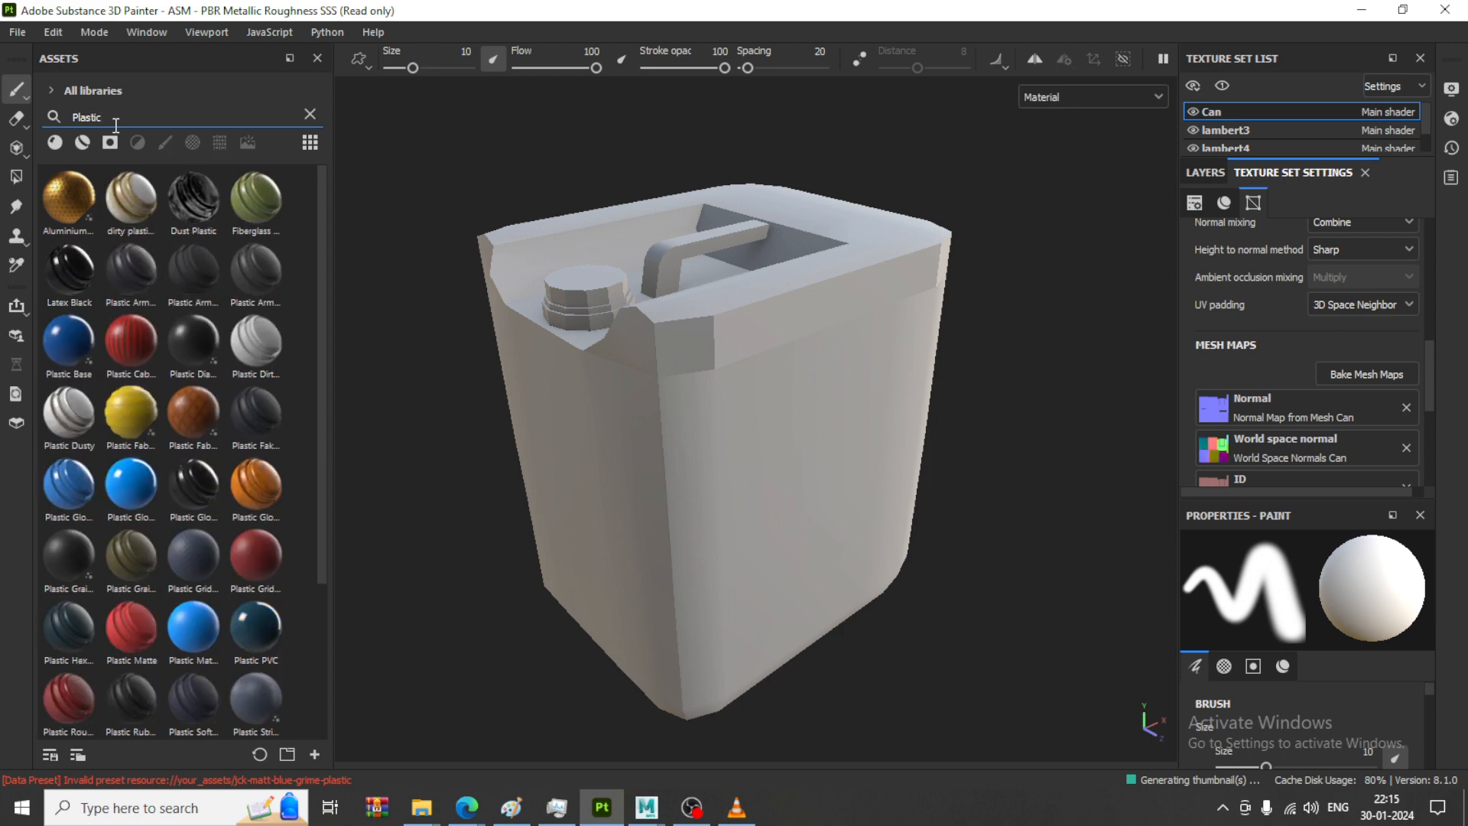
{"action": "scroll", "coordinate": [203, 462], "scroll_direction": "down", "scroll_amount": 3}
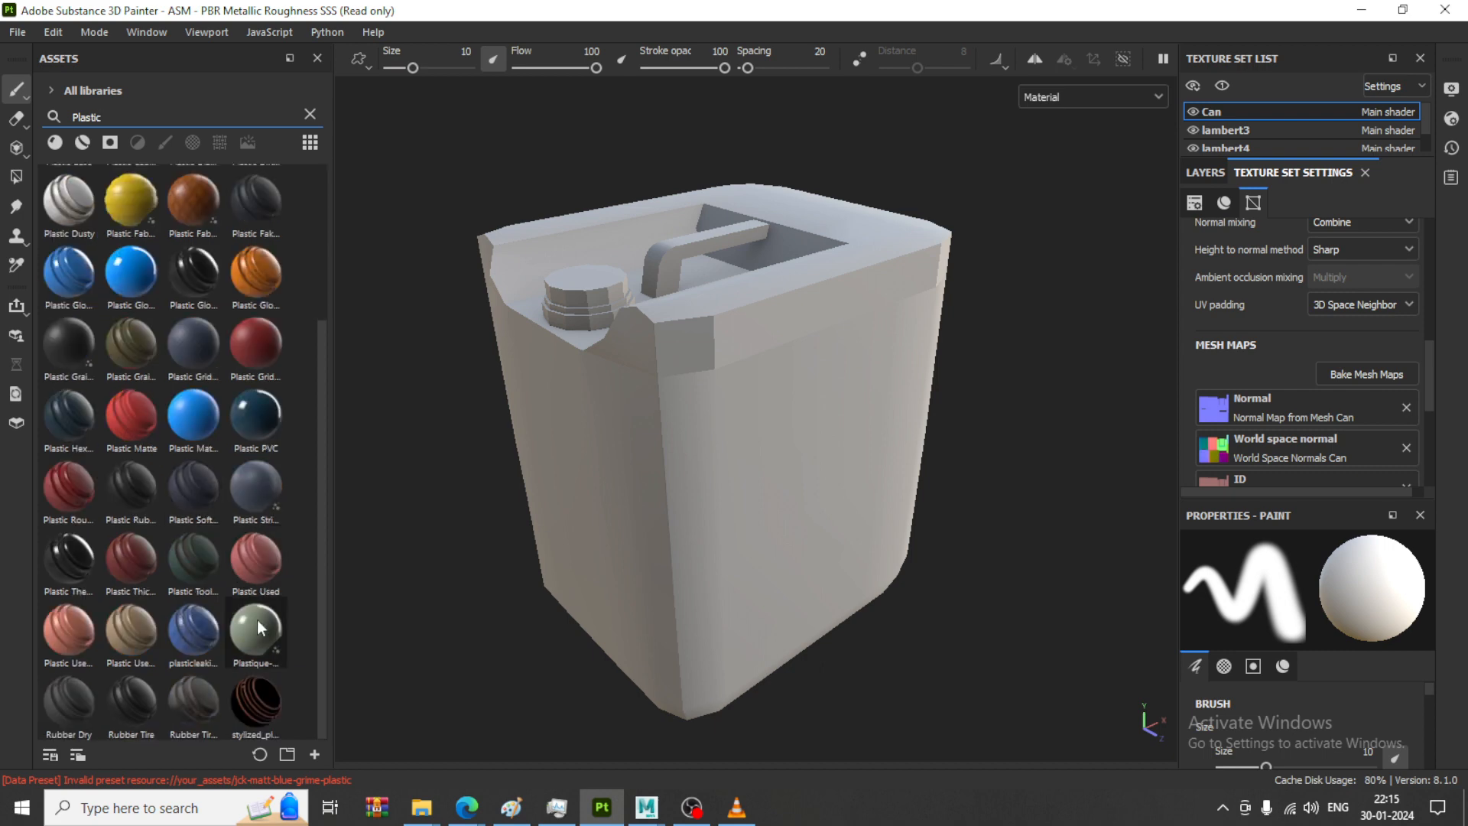
{"action": "mouse_move", "coordinate": [184, 632]}
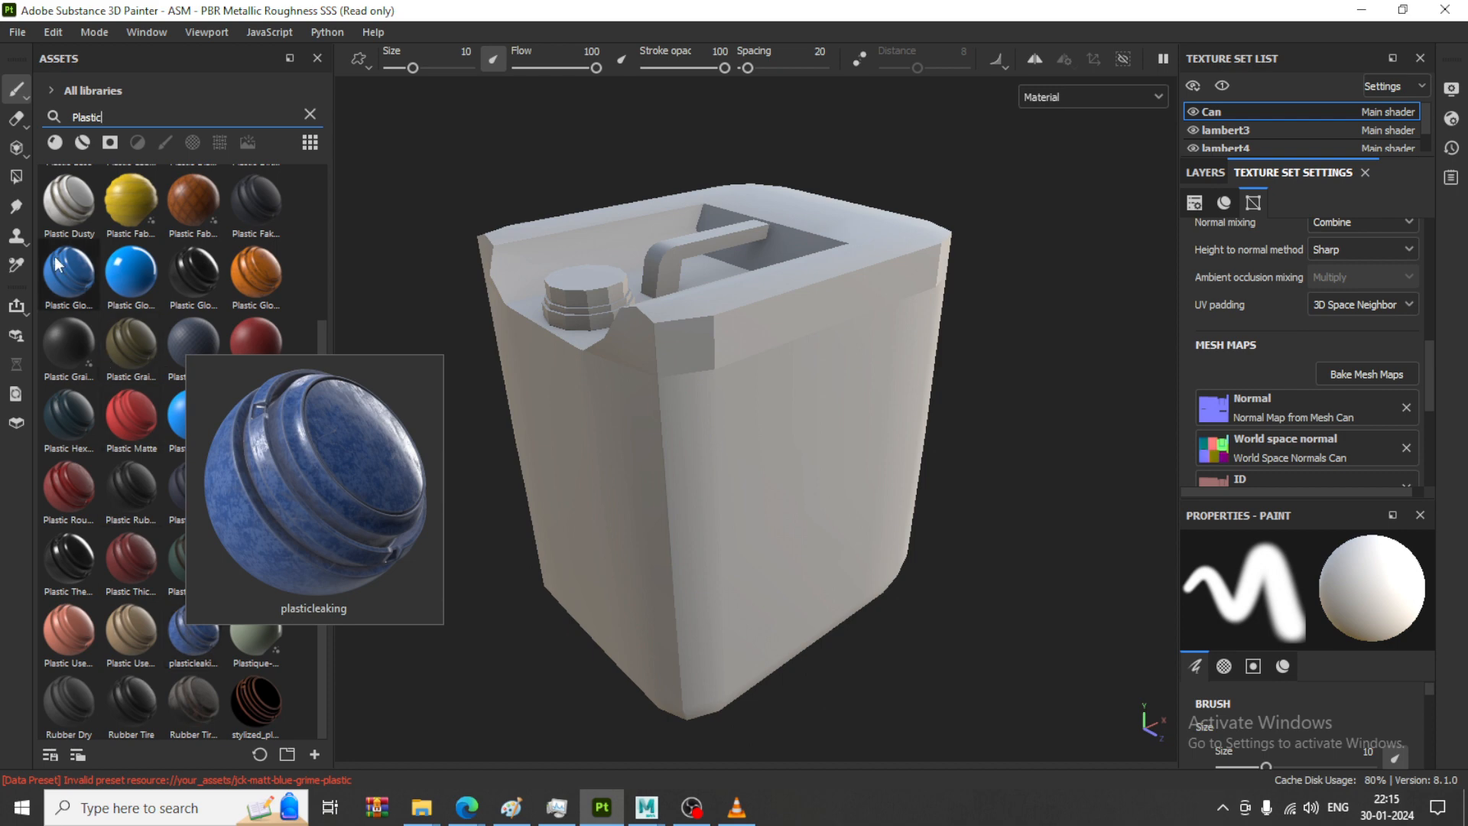
{"action": "mouse_move", "coordinate": [57, 264]}
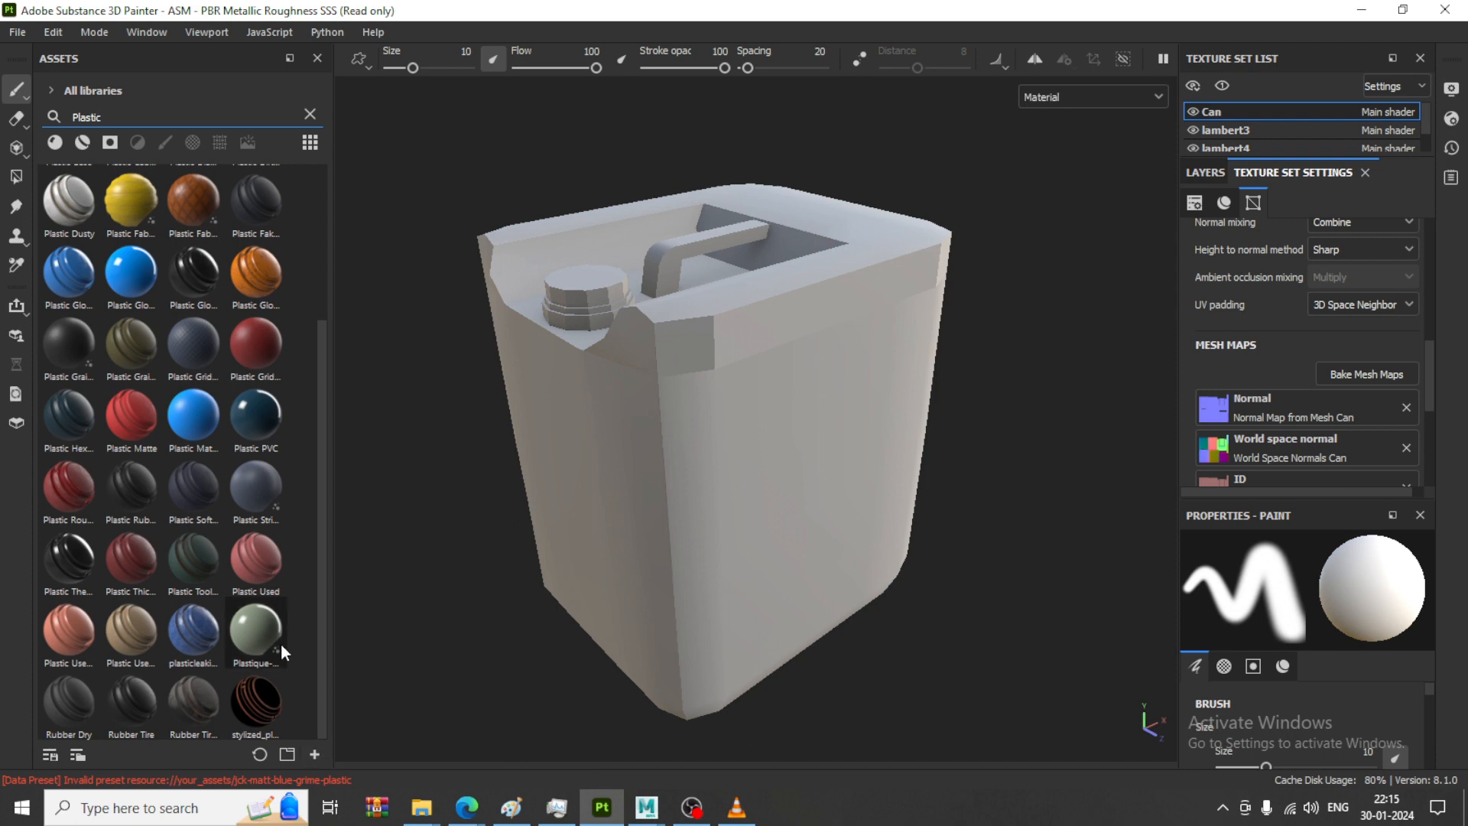
{"action": "scroll", "coordinate": [237, 567], "scroll_direction": "up", "scroll_amount": 3}
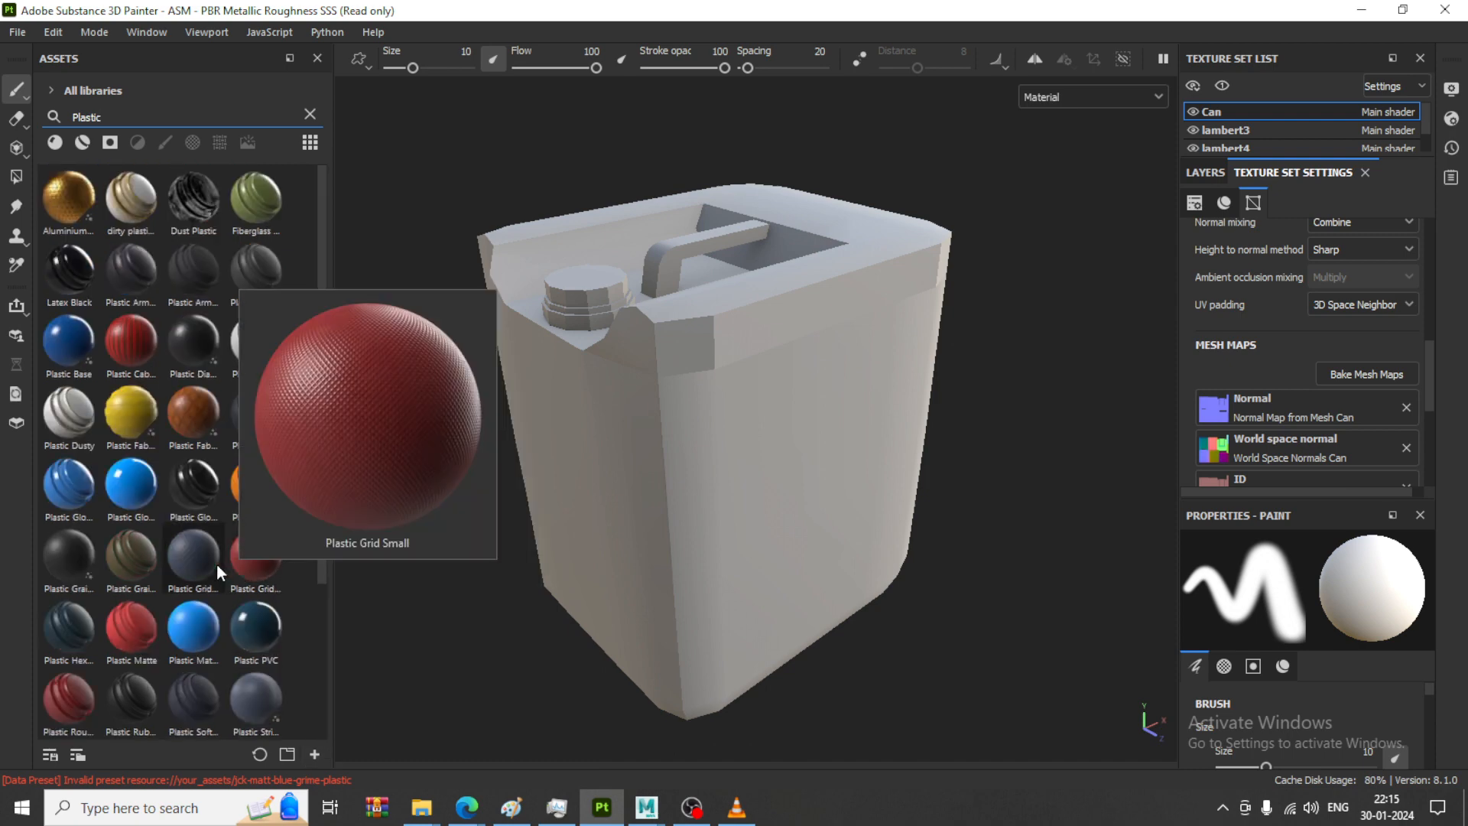
{"action": "mouse_move", "coordinate": [151, 495]}
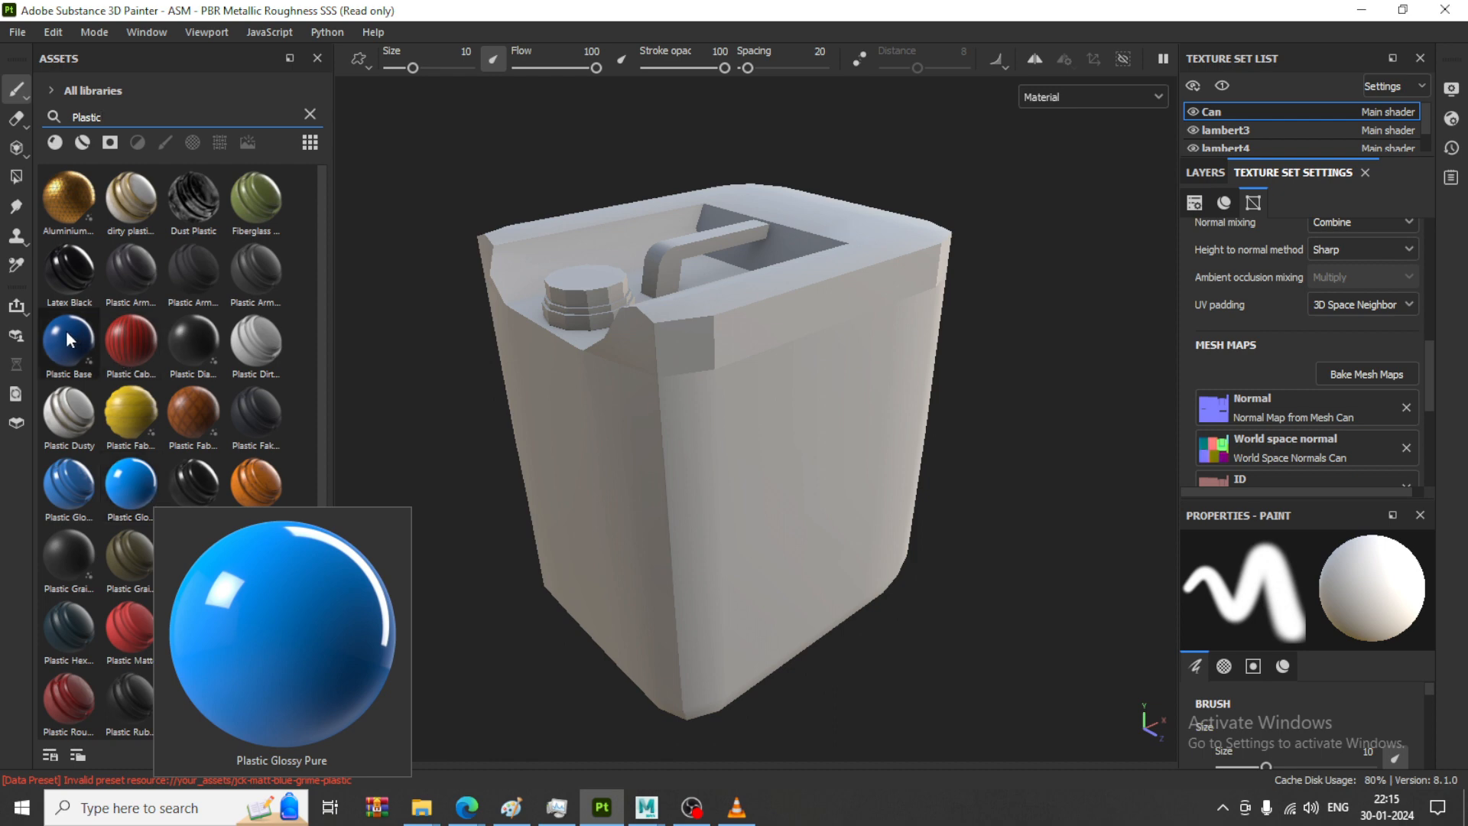
{"action": "mouse_move", "coordinate": [69, 339]}
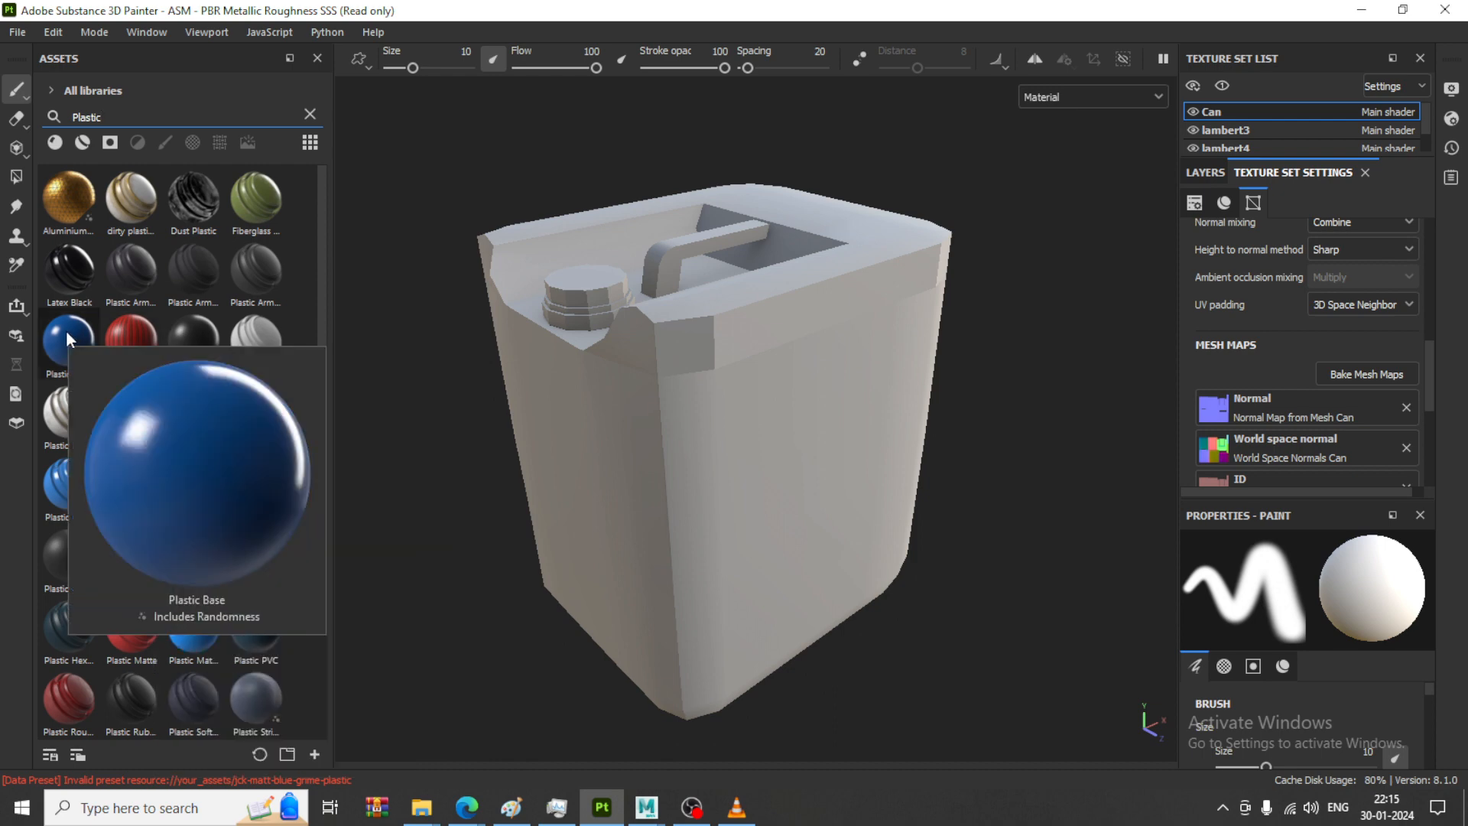
Apply the Plastic Base material to the jerrycan body and view it from a lower angle
{"action": "left_click_drag", "start_coordinate": [67, 338], "coordinate": [769, 402]}
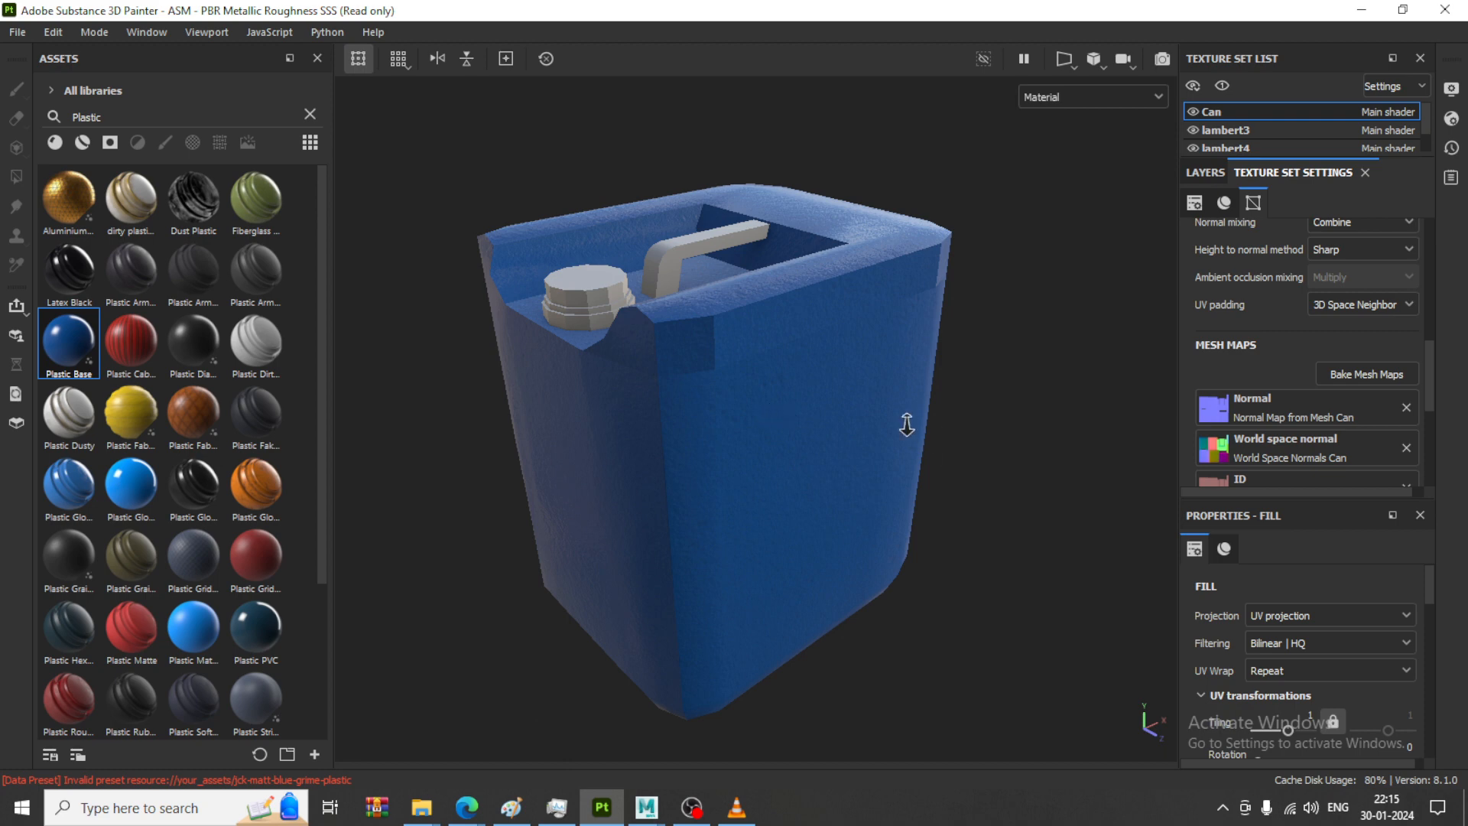
{"action": "left_click_drag", "start_coordinate": [907, 424], "coordinate": [909, 423], "text": "alt"}
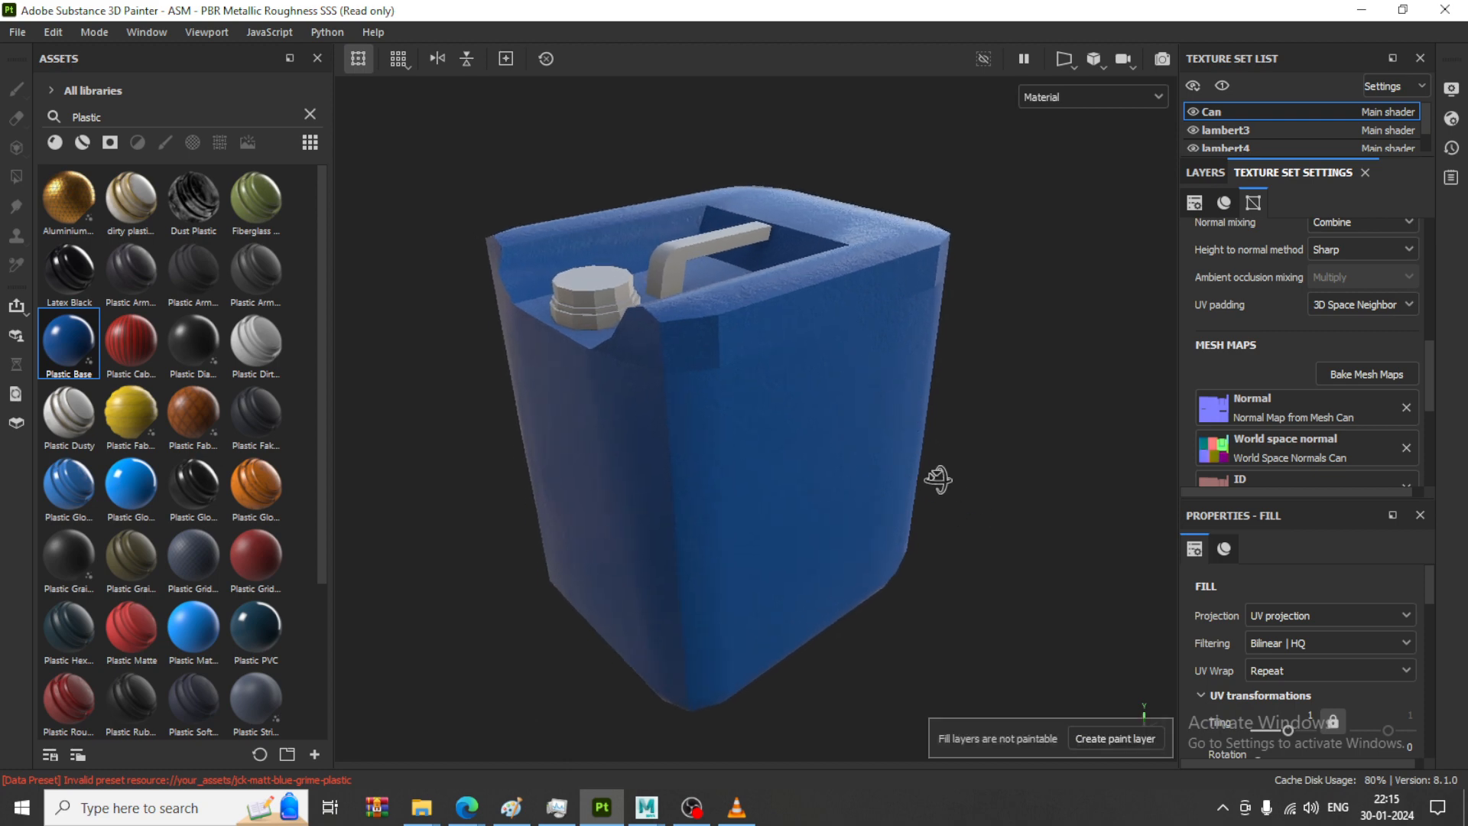
{"action": "mouse_move", "coordinate": [941, 479]}
{"action": "left_mouse_down", "text": "alt"}
{"action": "mouse_move", "coordinate": [891, 436]}
{"action": "mouse_move", "coordinate": [1146, 515]}
{"action": "mouse_move", "coordinate": [1019, 527]}
{"action": "mouse_move", "coordinate": [973, 449]}
{"action": "mouse_move", "coordinate": [1173, 506]}
{"action": "mouse_move", "coordinate": [1071, 524]}
{"action": "mouse_move", "coordinate": [996, 478]}
{"action": "left_mouse_up", "text": "alt"}
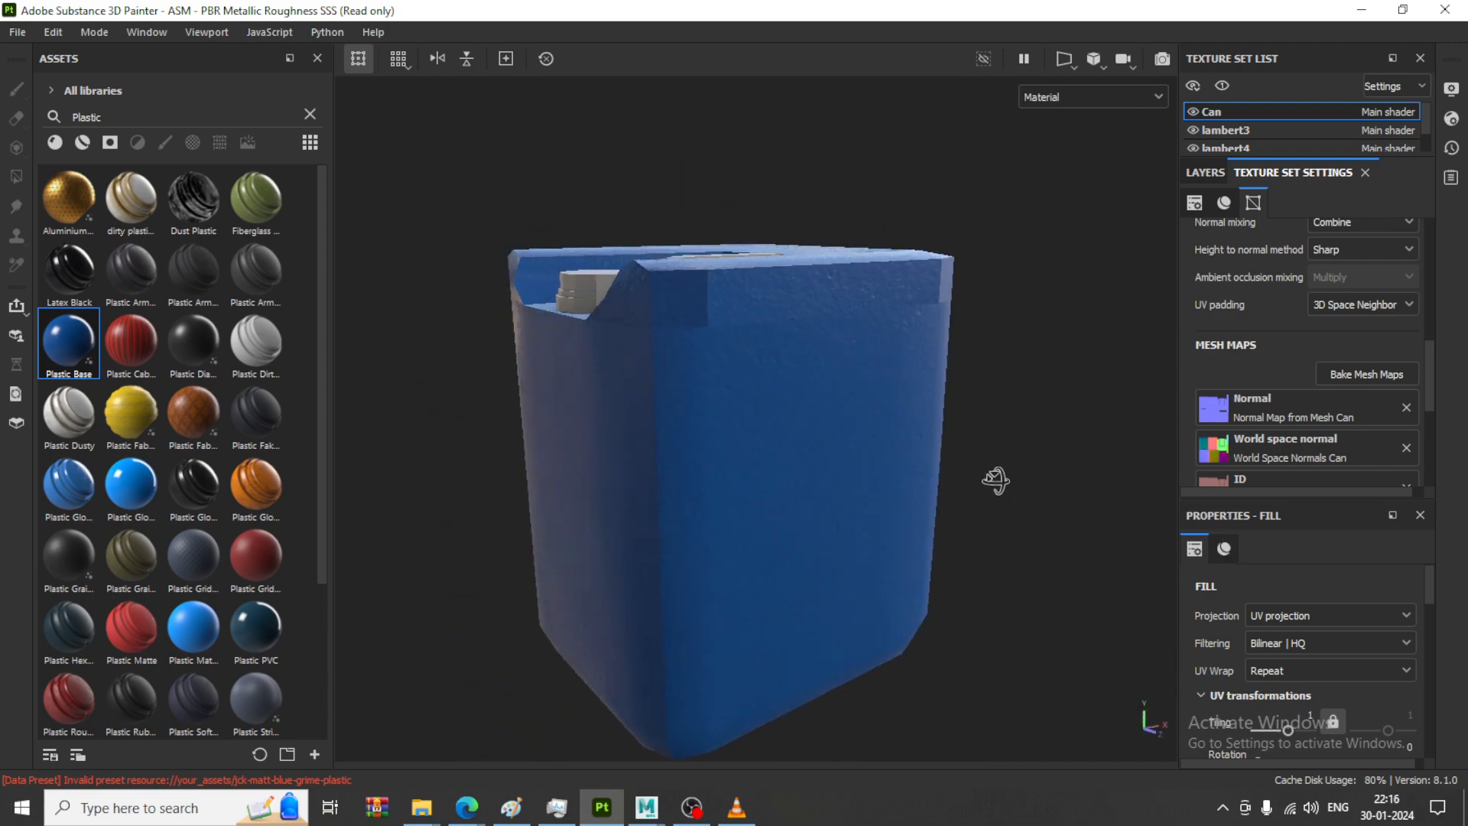
Switch to Maya and smooth the jerrycan body mesh with one division
{"action": "left_click", "coordinate": [643, 805]}
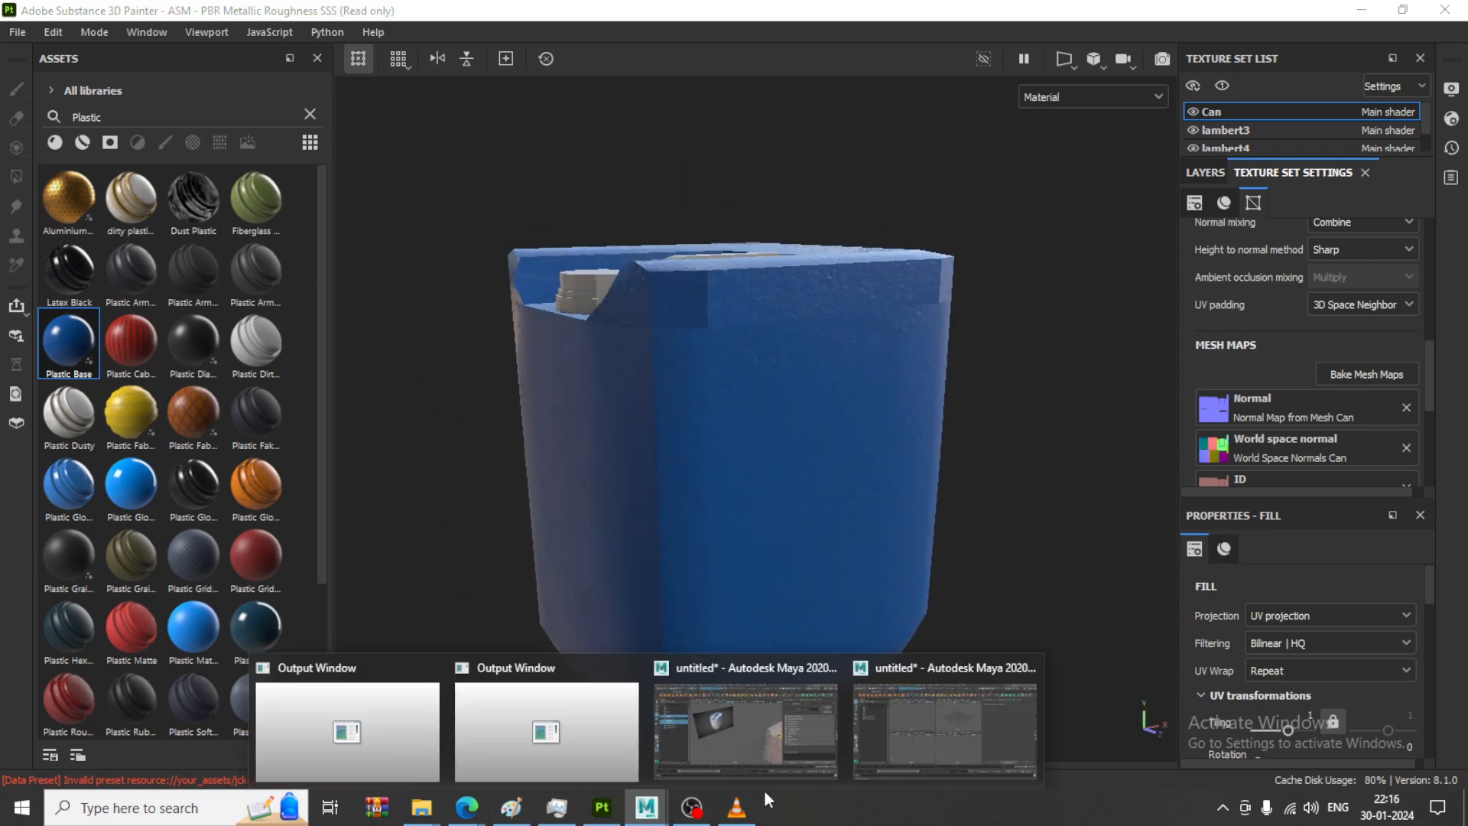
{"action": "left_click", "coordinate": [765, 734]}
{"action": "left_click", "coordinate": [747, 318]}
{"action": "middle_click_drag", "start_coordinate": [792, 395], "coordinate": [431, 323], "text": "alt"}
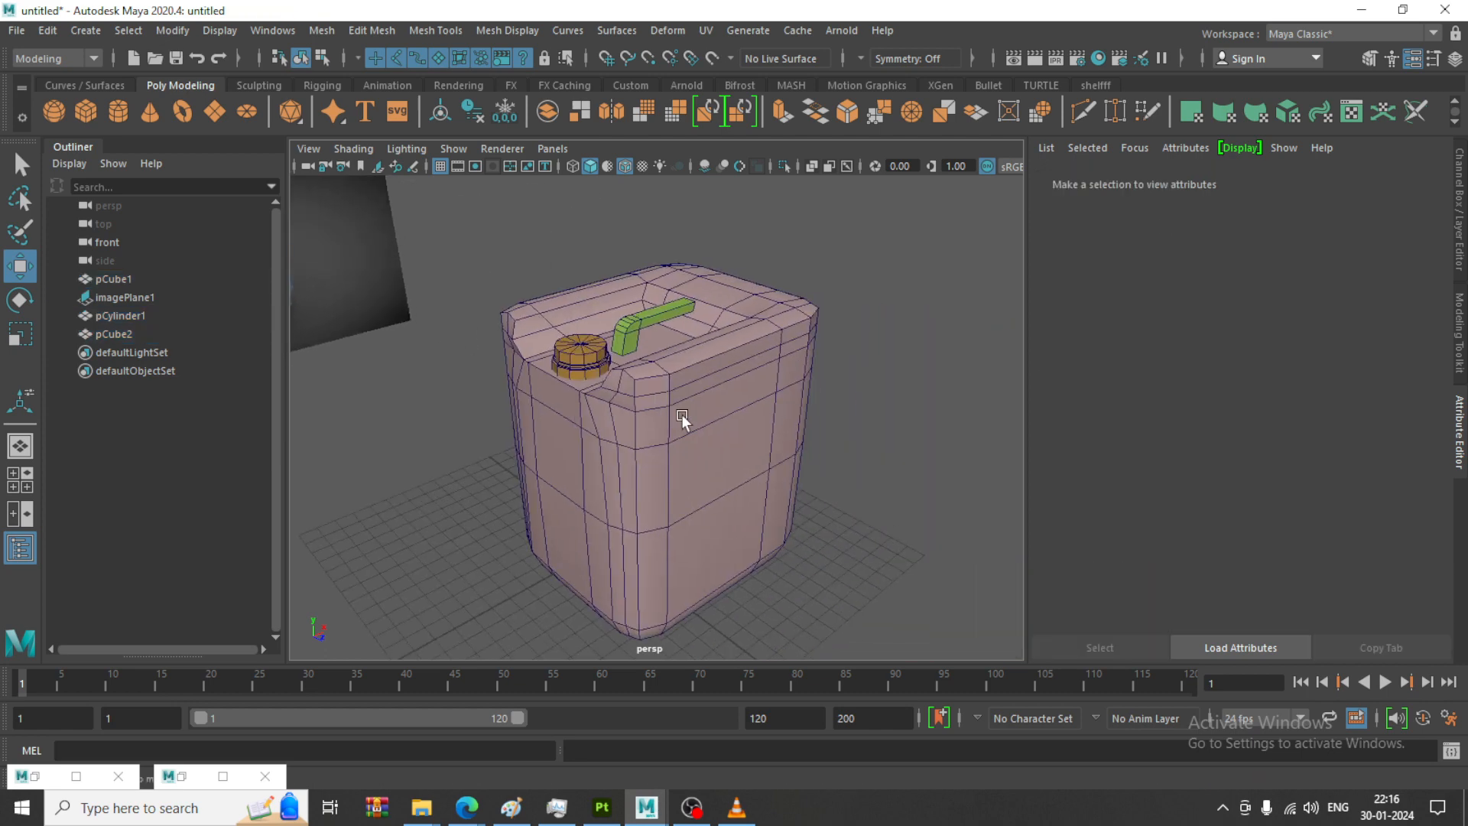
{"action": "left_click", "coordinate": [717, 432]}
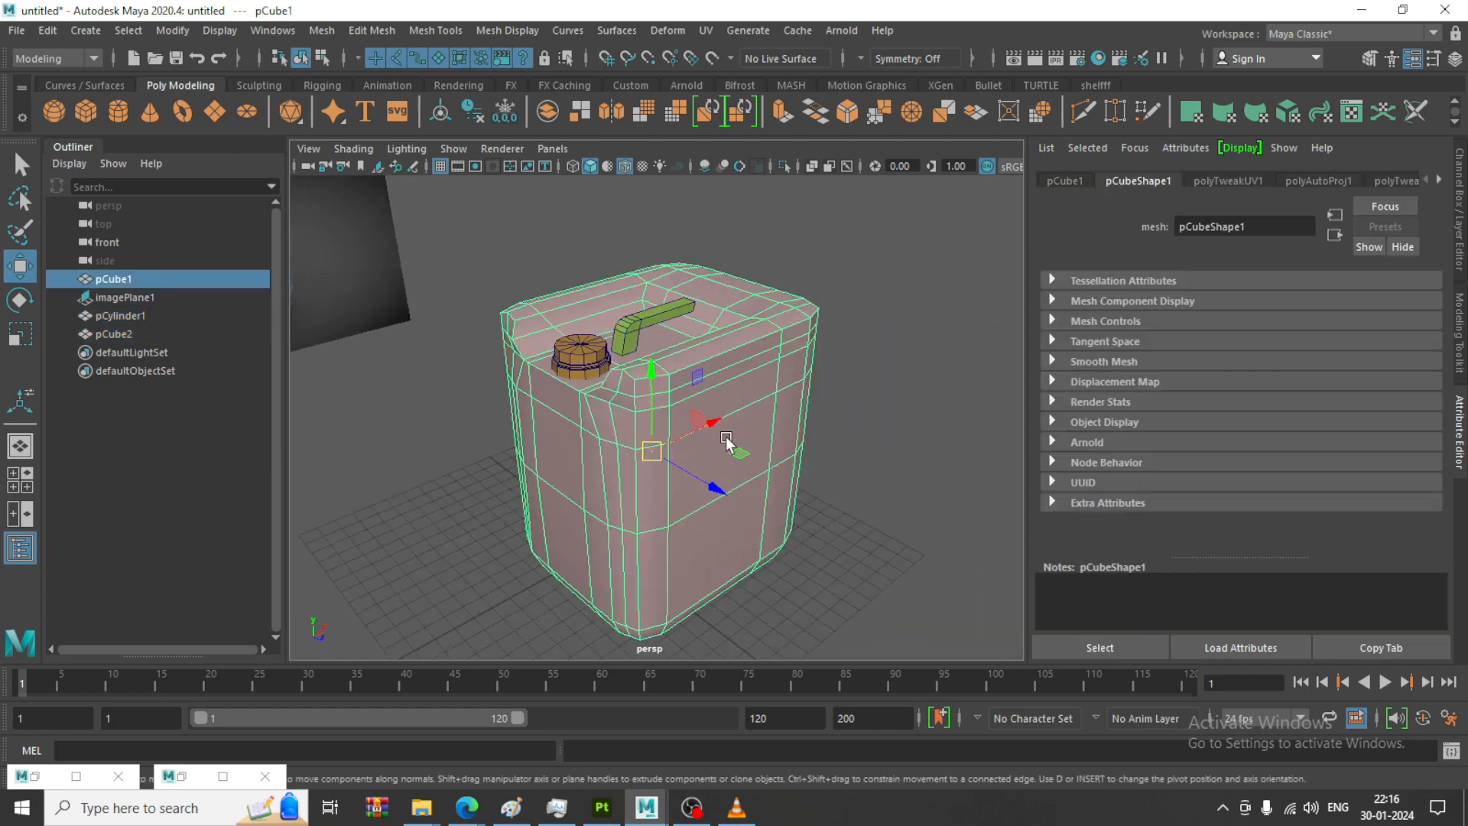
{"action": "left_click", "coordinate": [324, 30]}
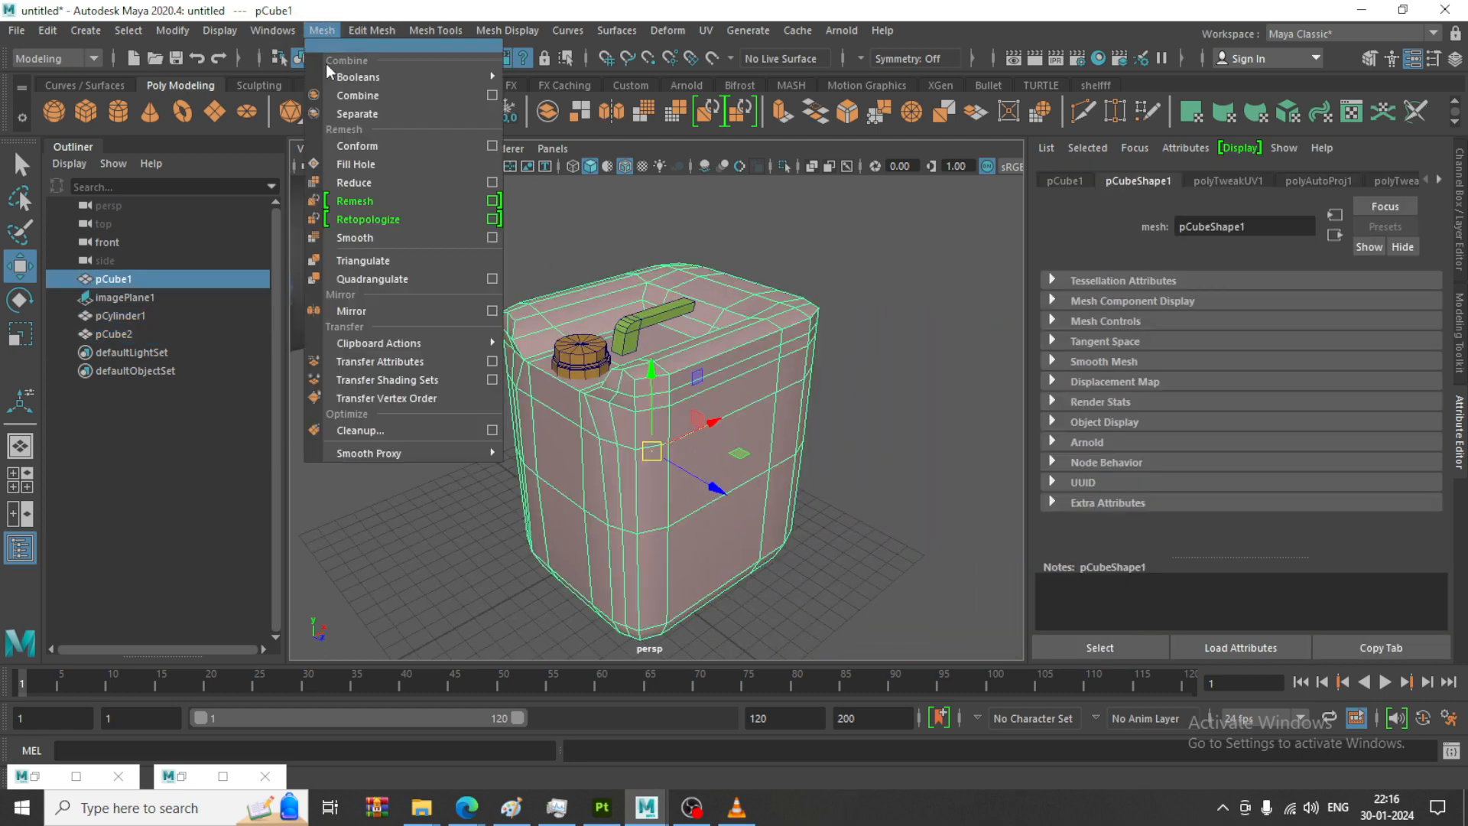
{"action": "left_click", "coordinate": [374, 242]}
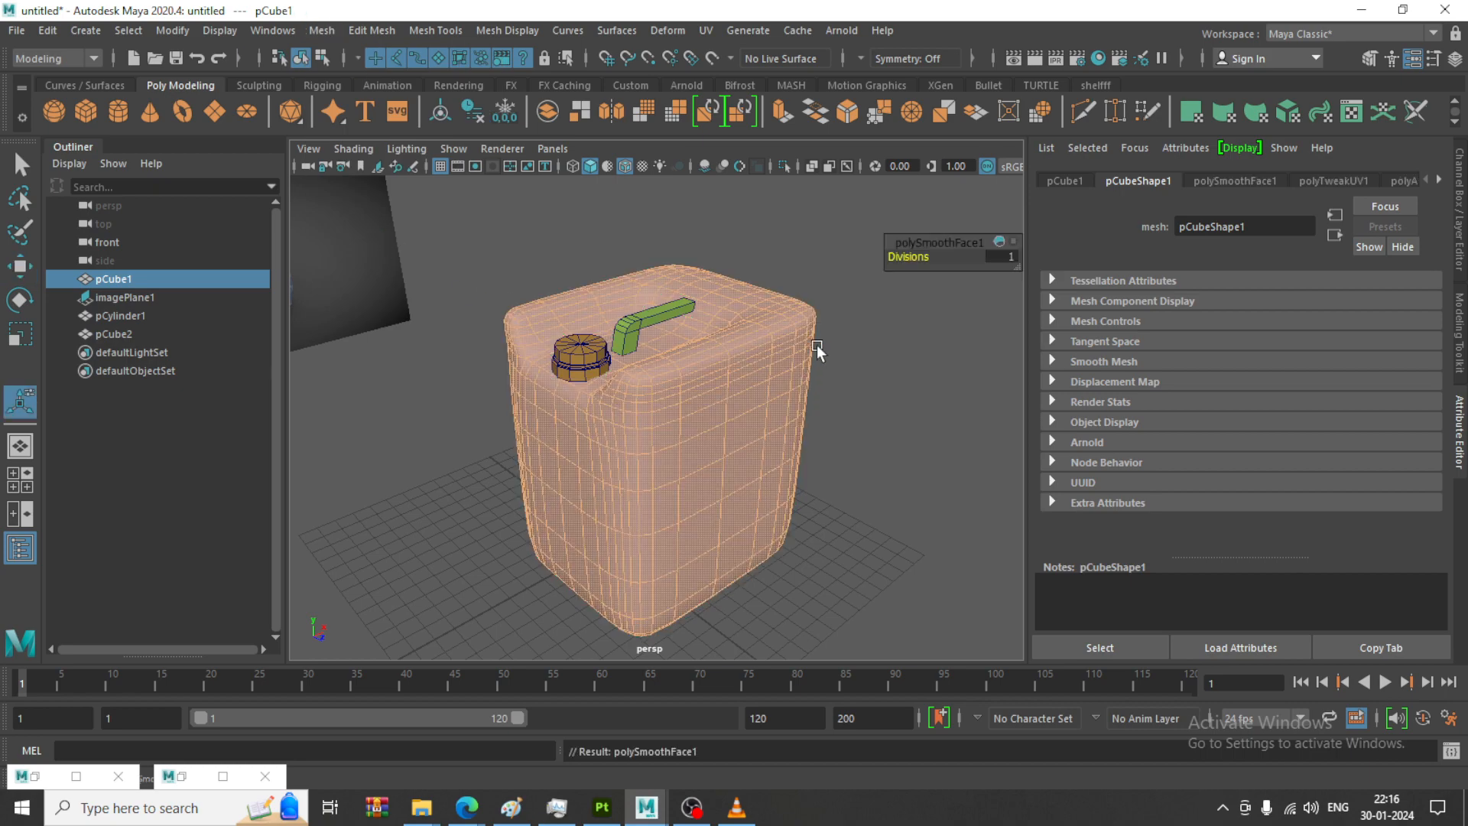
Inspect the smoothed body's shape from several angles and check its UV shells in the UV Editor
{"action": "left_click", "coordinate": [812, 276]}
{"action": "left_click_drag", "start_coordinate": [760, 436], "coordinate": [751, 400], "text": "alt"}
{"action": "left_click", "coordinate": [710, 405]}
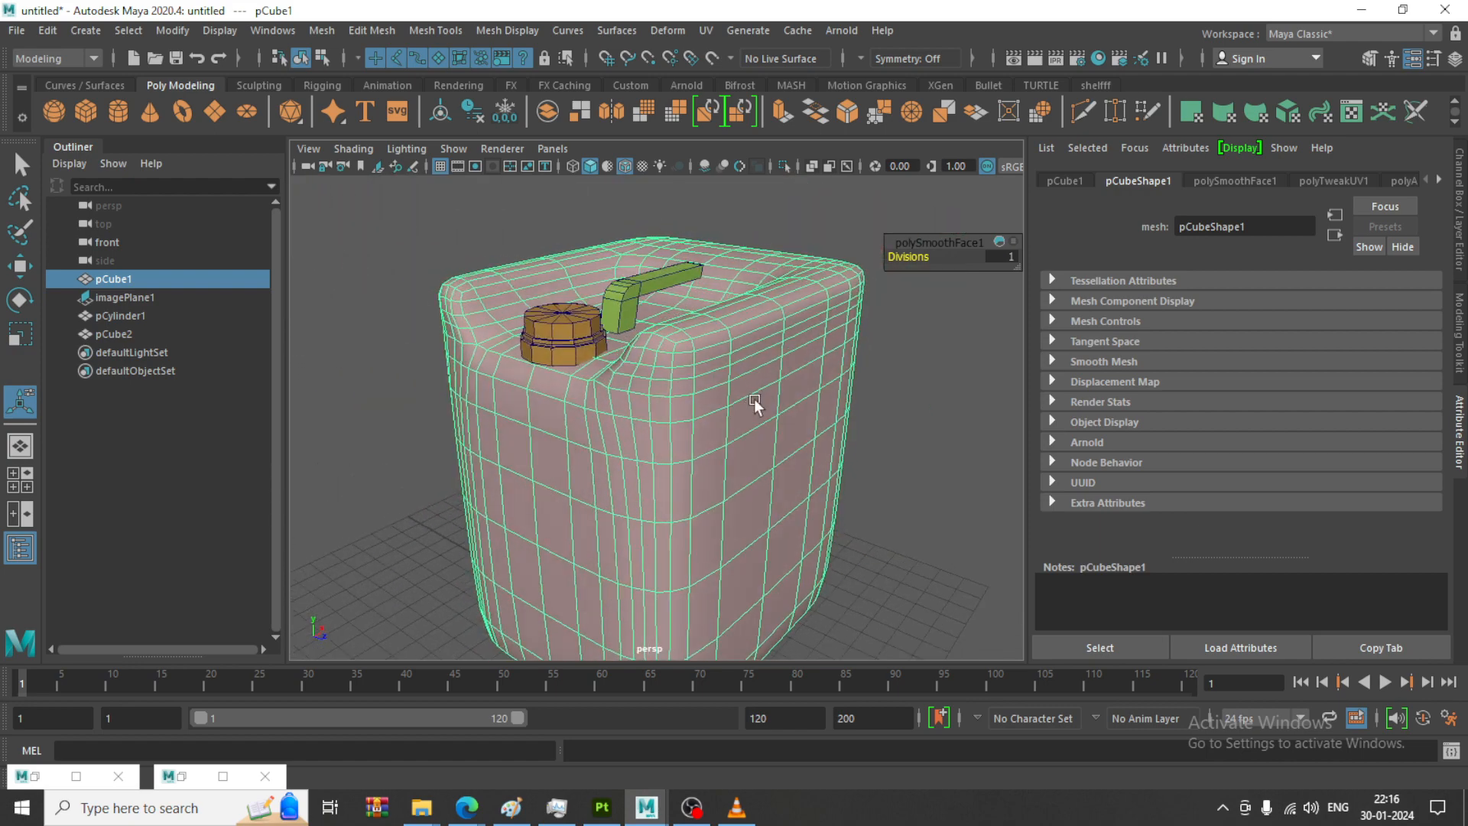
{"action": "scroll", "coordinate": [612, 377], "scroll_direction": "down", "scroll_amount": 5}
{"action": "left_click_drag", "start_coordinate": [613, 376], "coordinate": [583, 417], "text": "alt"}
{"action": "scroll", "coordinate": [583, 416], "scroll_direction": "up", "scroll_amount": 3}
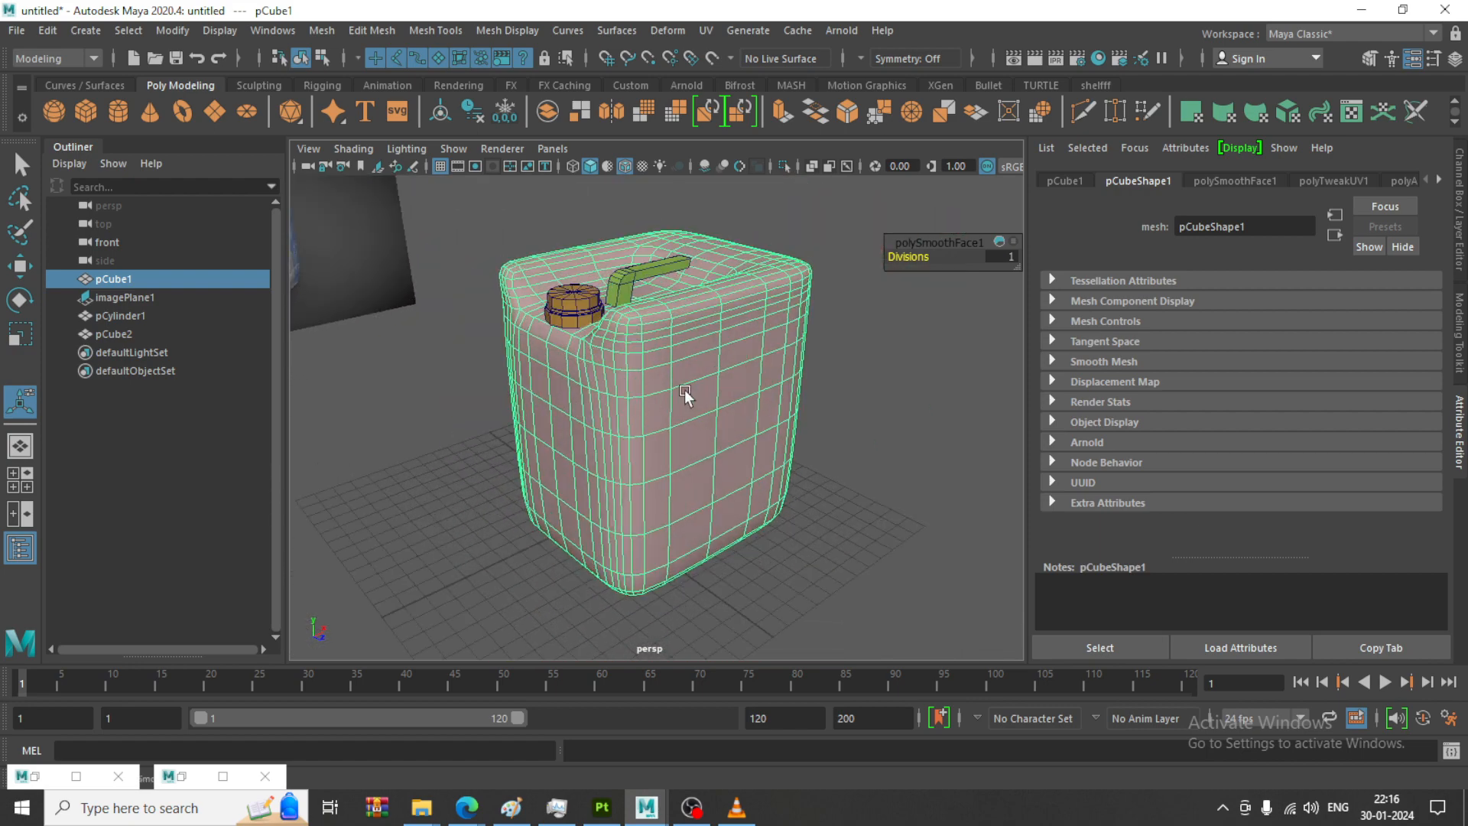
{"action": "left_click", "coordinate": [705, 31]}
{"action": "left_click", "coordinate": [726, 61]}
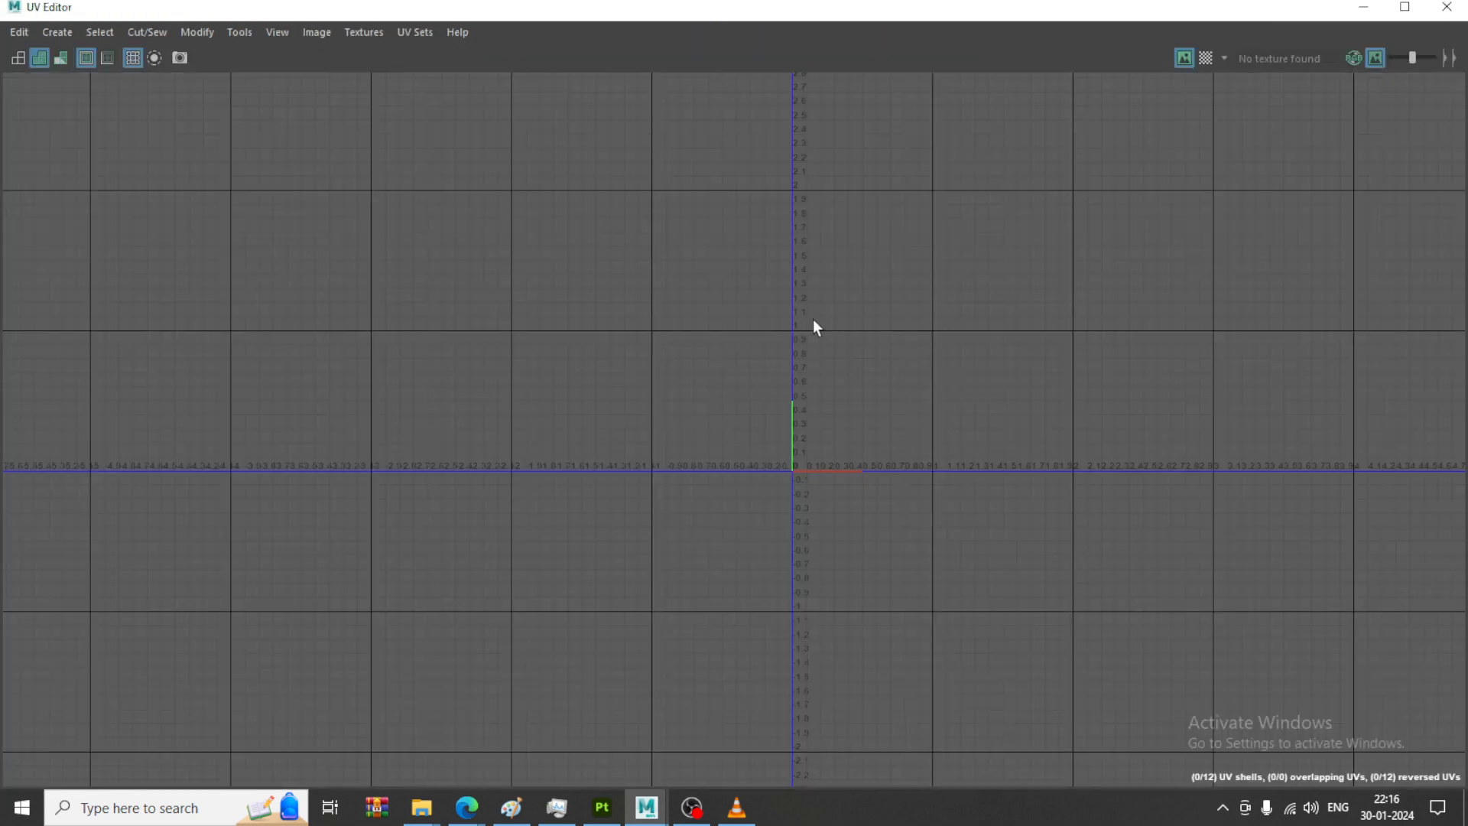
{"action": "right_click_drag", "start_coordinate": [928, 274], "coordinate": [807, 223]}
{"action": "scroll", "coordinate": [963, 406], "scroll_direction": "up", "scroll_amount": 3}
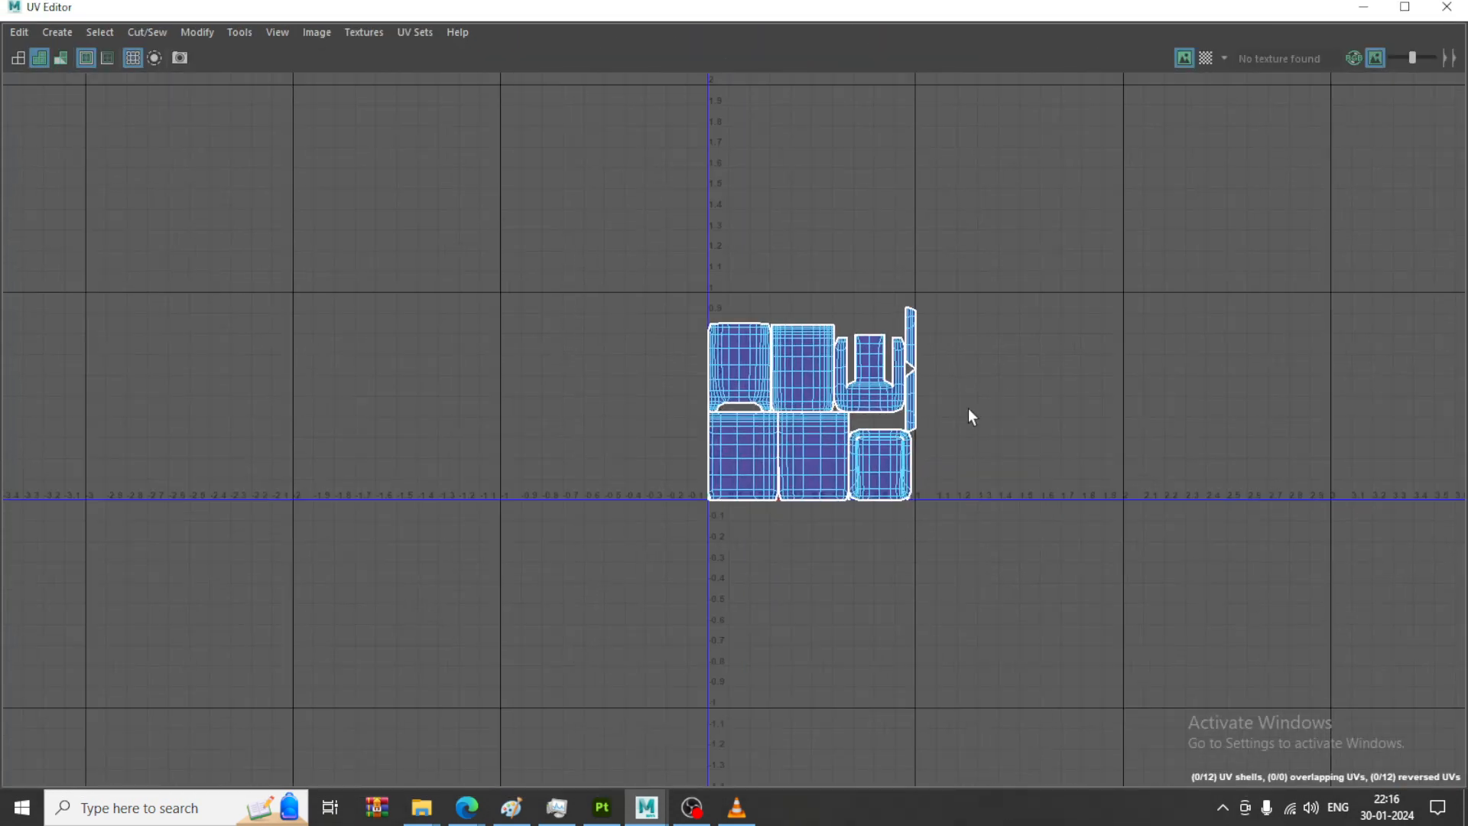
{"action": "left_click", "coordinate": [1363, 7]}
{"action": "right_click_drag", "start_coordinate": [723, 309], "coordinate": [541, 287]}
{"action": "left_click_drag", "start_coordinate": [458, 186], "coordinate": [929, 621]}
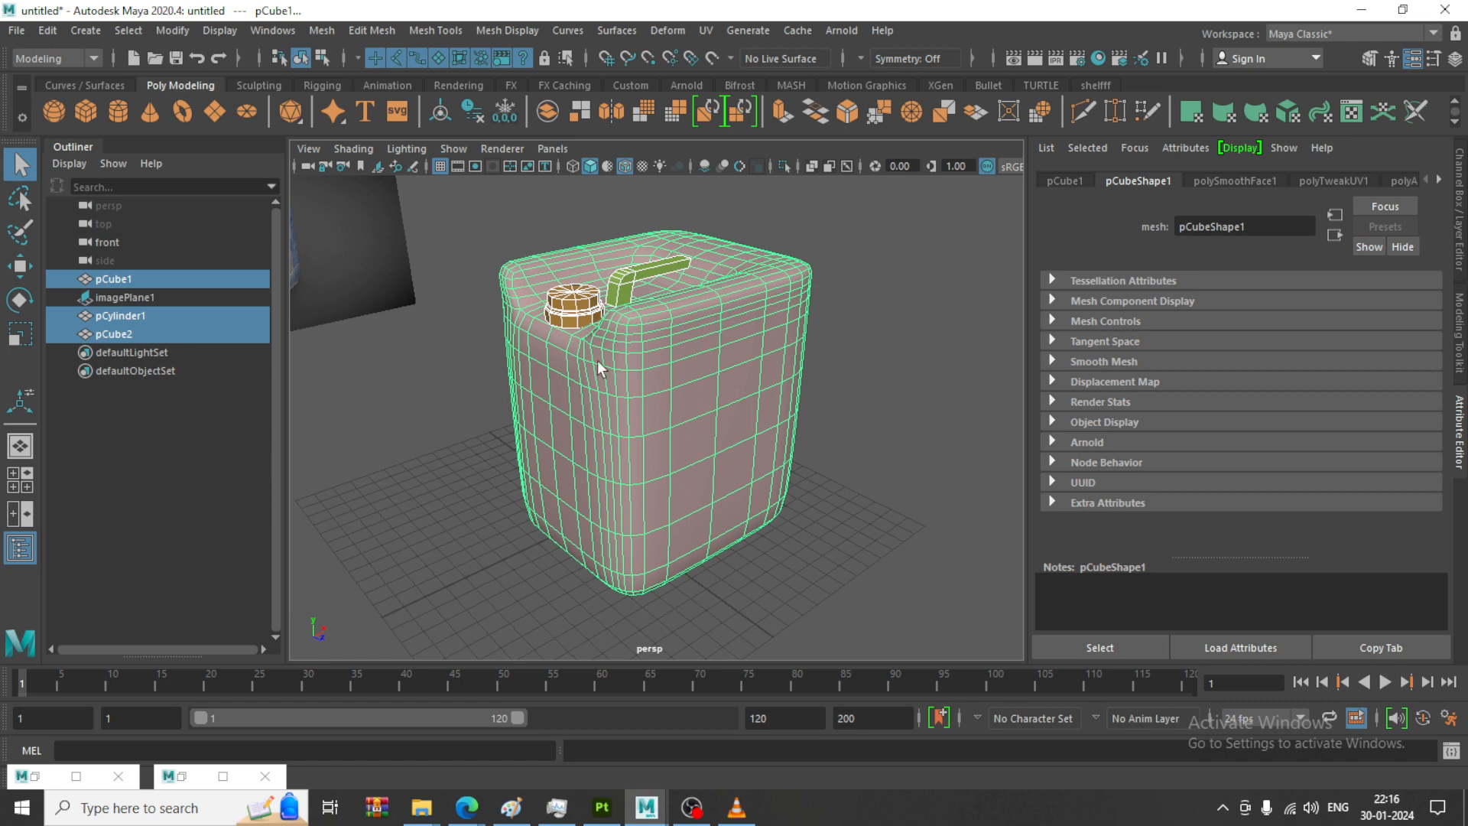
{"action": "left_click", "coordinate": [16, 29]}
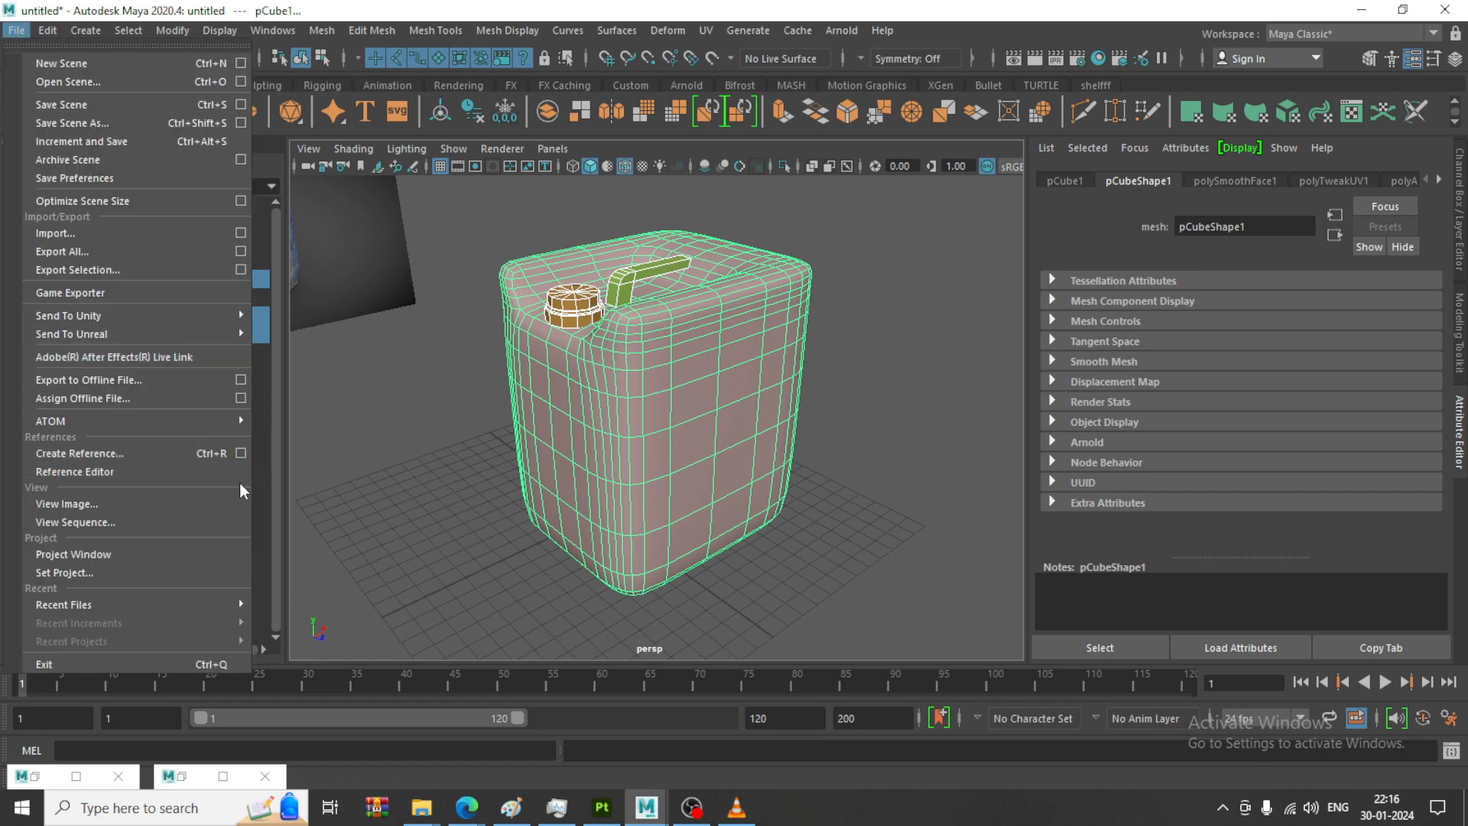
{"action": "left_click", "coordinate": [860, 328]}
Switch to Substance 3D Painter and delete the Plastic Base layer from the Can texture set
{"action": "left_click", "coordinate": [602, 807]}
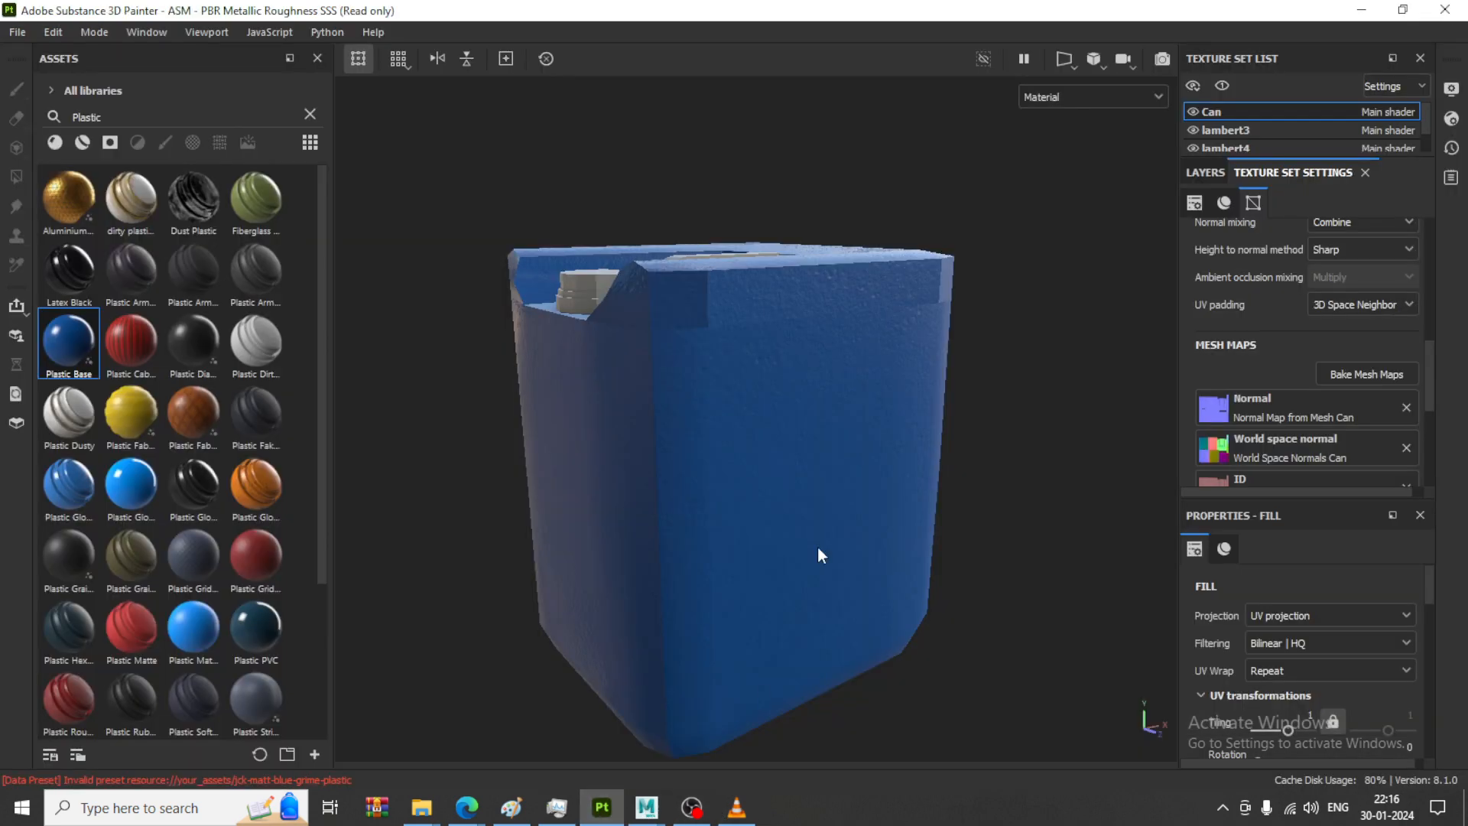
{"action": "left_click_drag", "start_coordinate": [979, 304], "coordinate": [1042, 403], "text": "alt"}
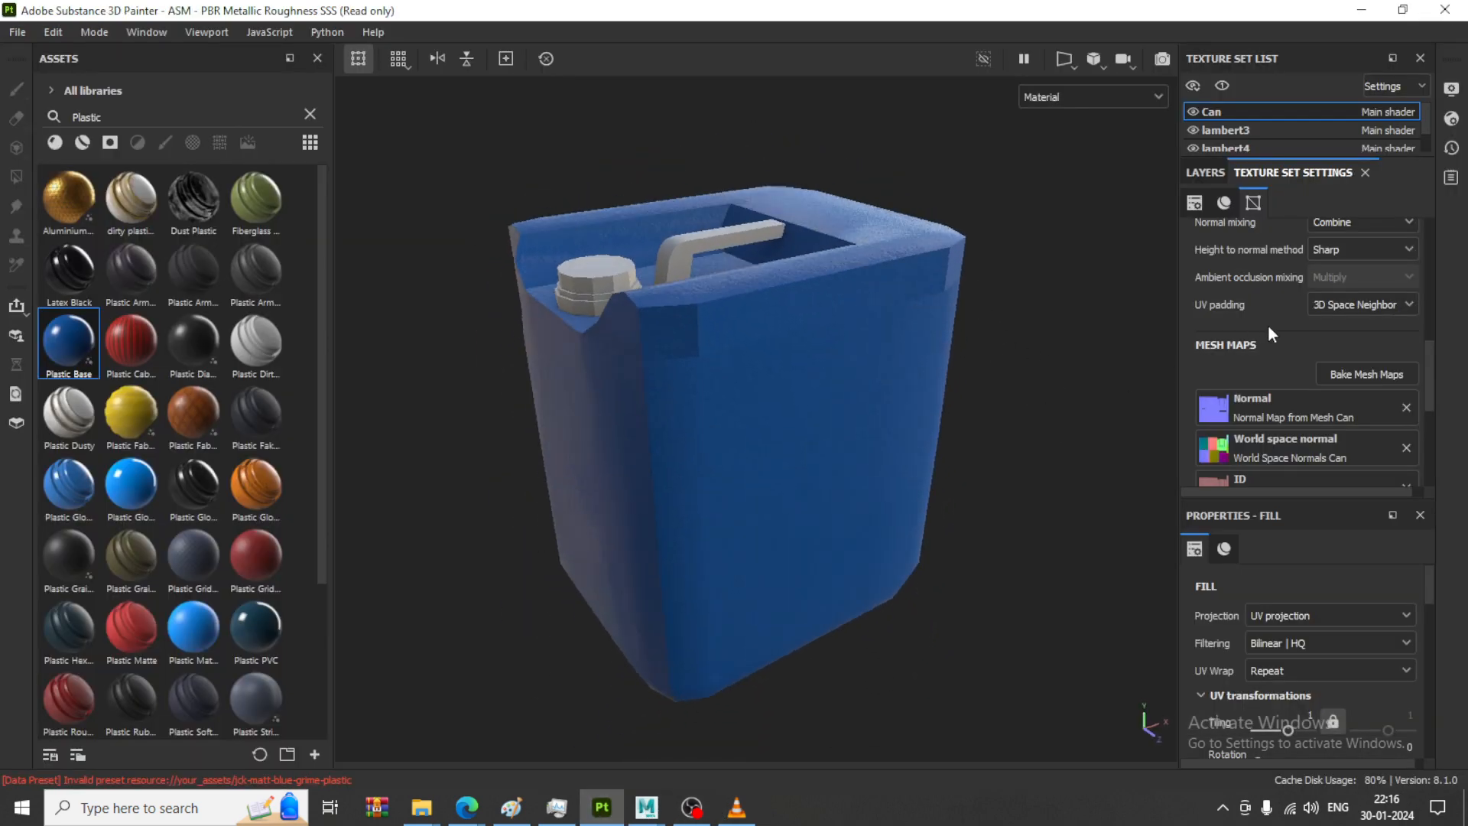
{"action": "left_click", "coordinate": [1220, 174]}
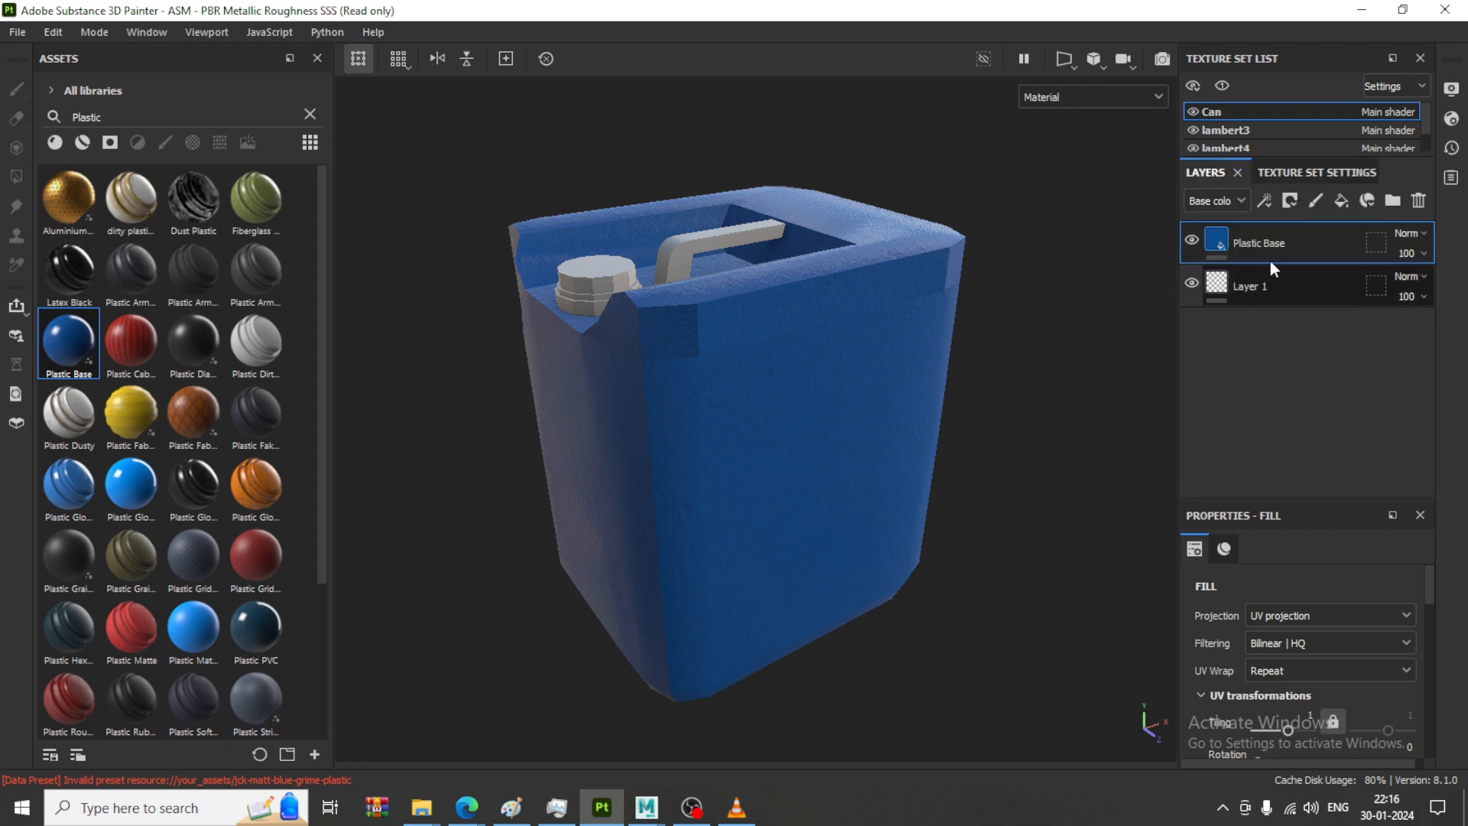
{"action": "key", "text": "Delete"}
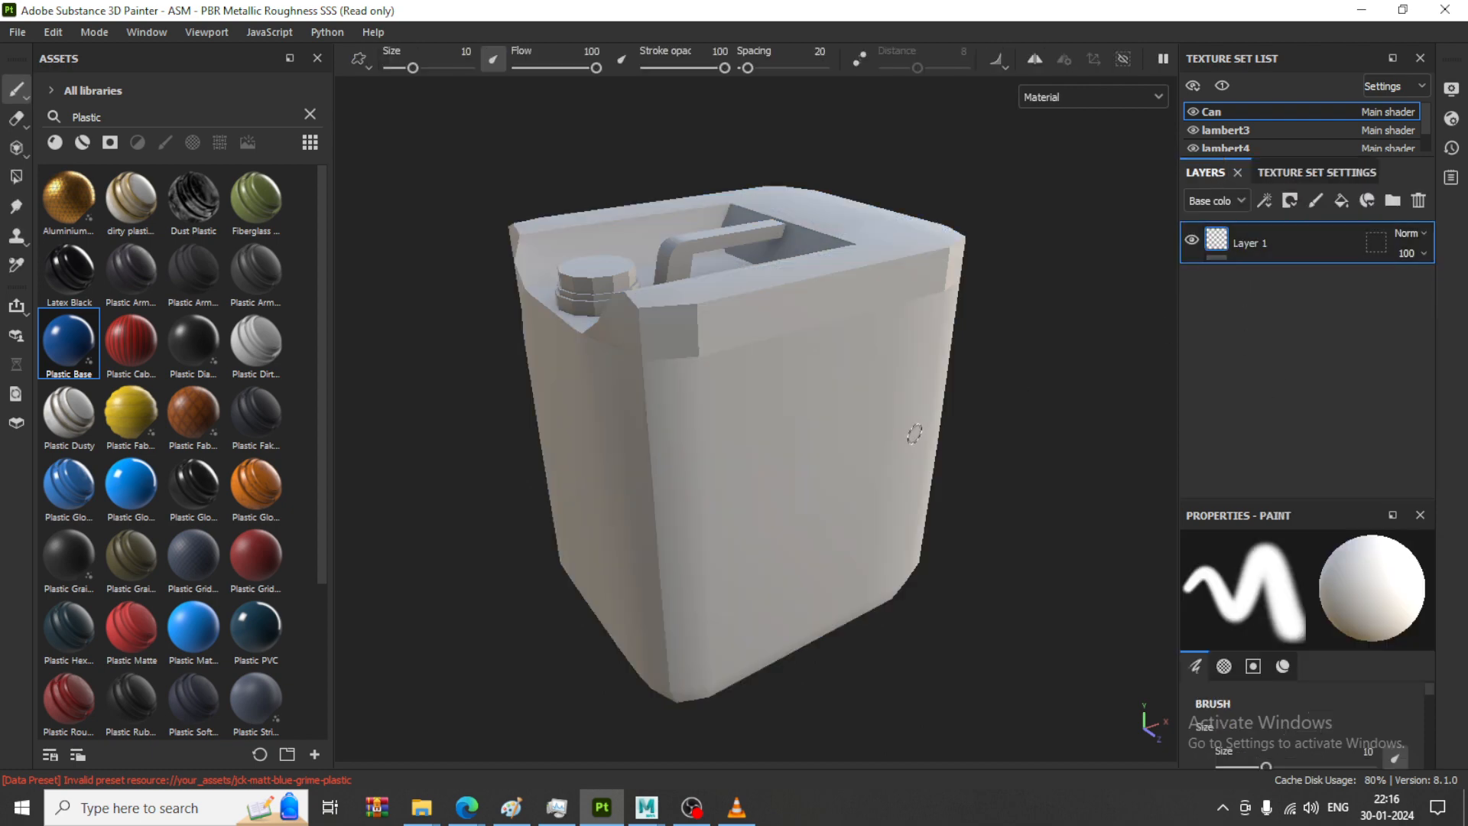
{"action": "mouse_move", "coordinate": [704, 317]}
{"action": "left_mouse_down", "text": "alt"}
{"action": "mouse_move", "coordinate": [688, 328]}
{"action": "mouse_move", "coordinate": [858, 326]}
{"action": "mouse_move", "coordinate": [760, 338]}
{"action": "mouse_move", "coordinate": [700, 293]}
{"action": "left_mouse_up", "text": "alt"}
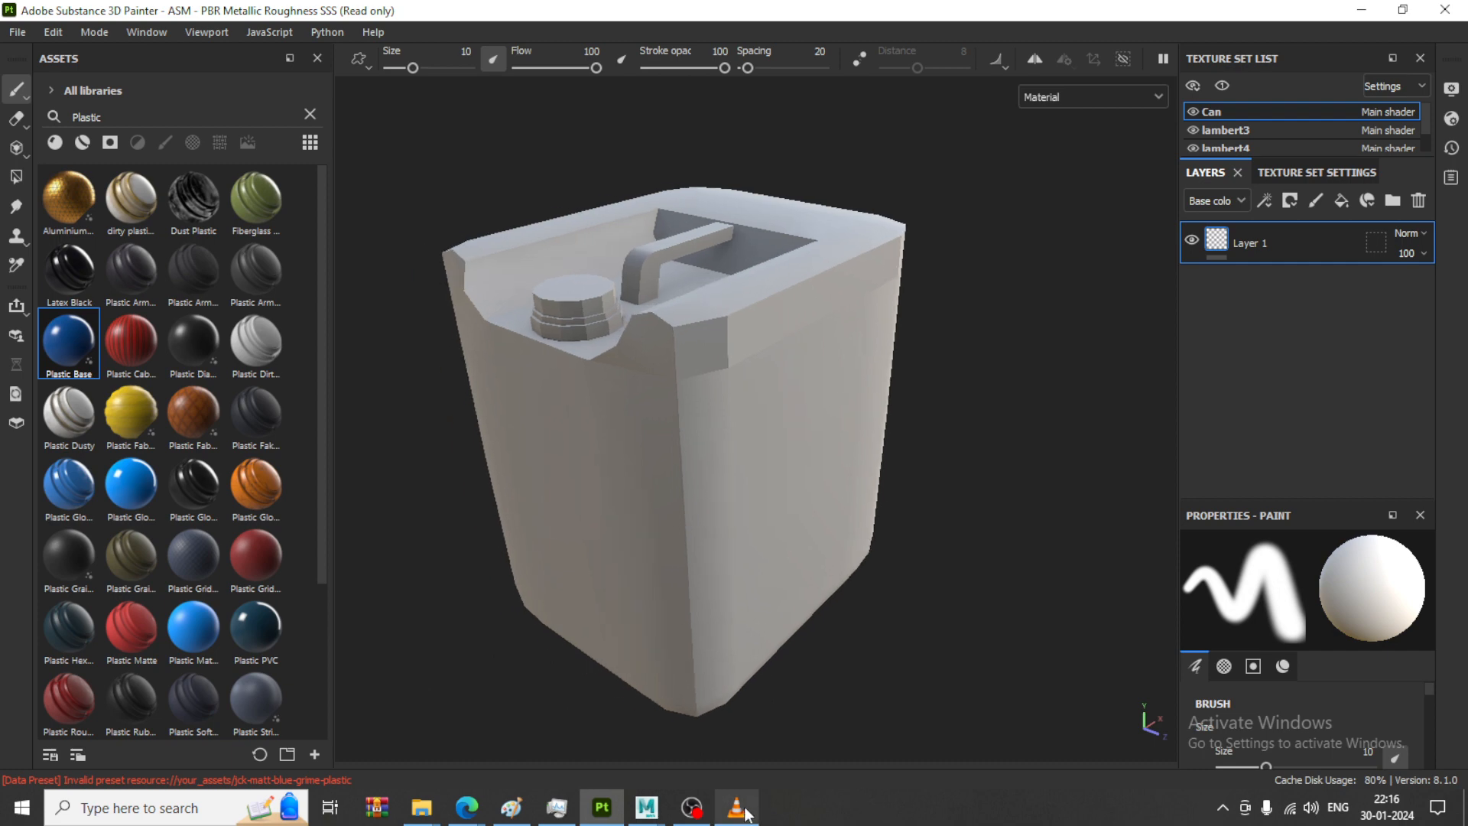
Switch to Maya, select the body, cap and handle meshes and start exporting the selection as FBX with default file extensions
{"action": "mouse_move", "coordinate": [642, 808]}
{"action": "left_click", "coordinate": [693, 746]}
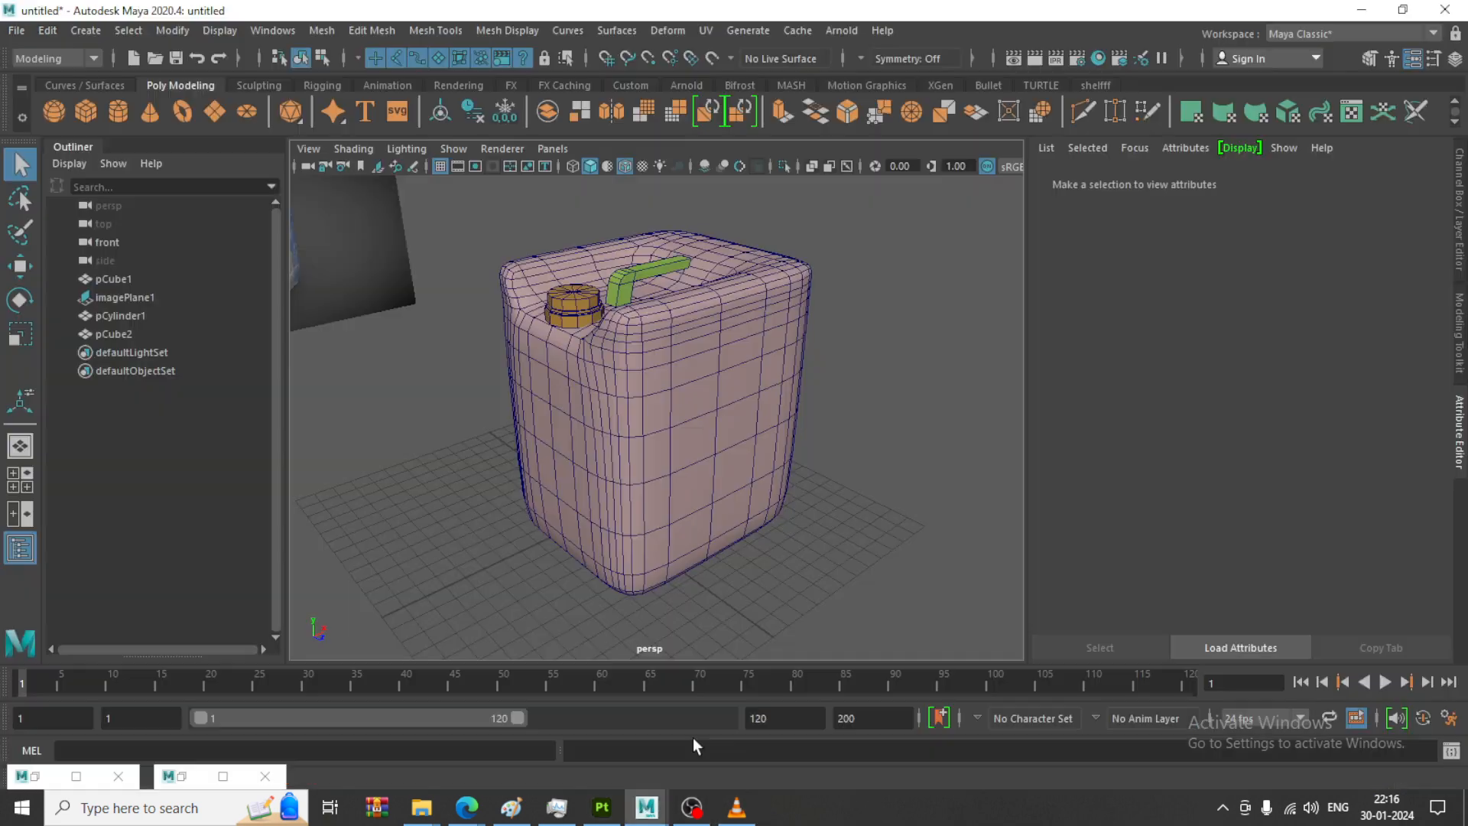
{"action": "left_click", "coordinate": [550, 299]}
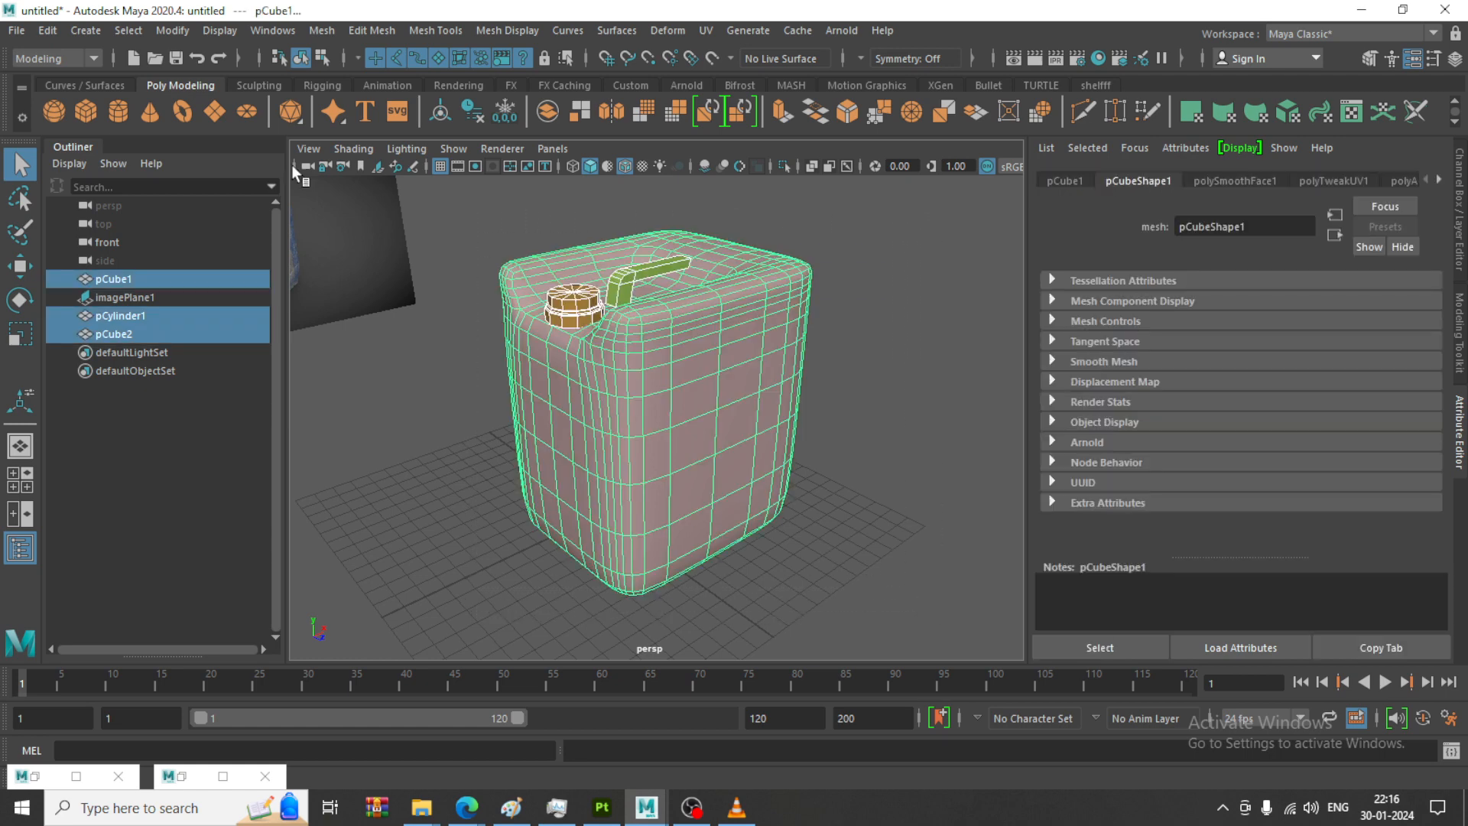
{"action": "left_click", "coordinate": [16, 30]}
{"action": "left_click", "coordinate": [242, 269]}
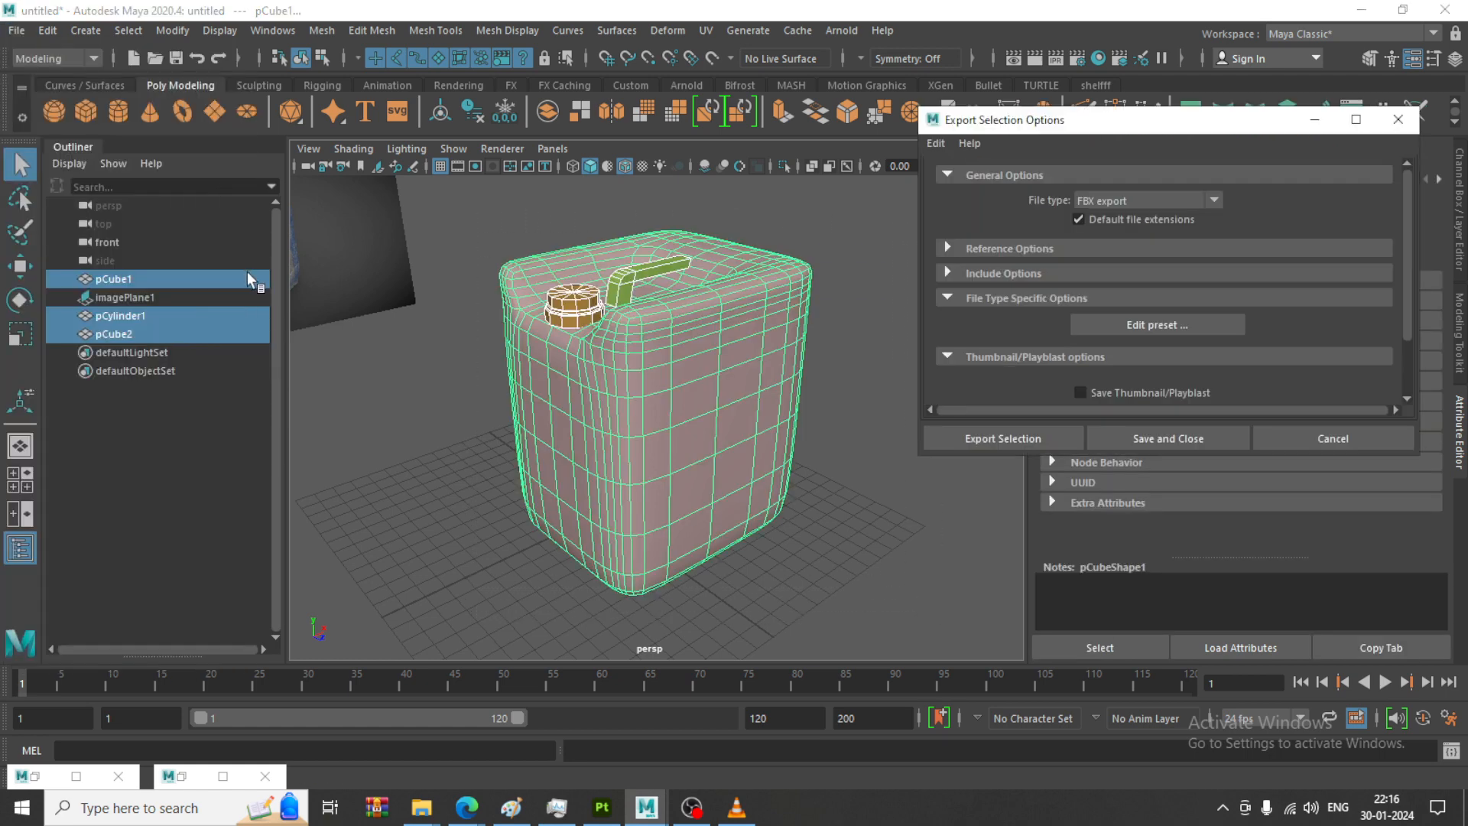
{"action": "left_click", "coordinate": [1005, 438]}
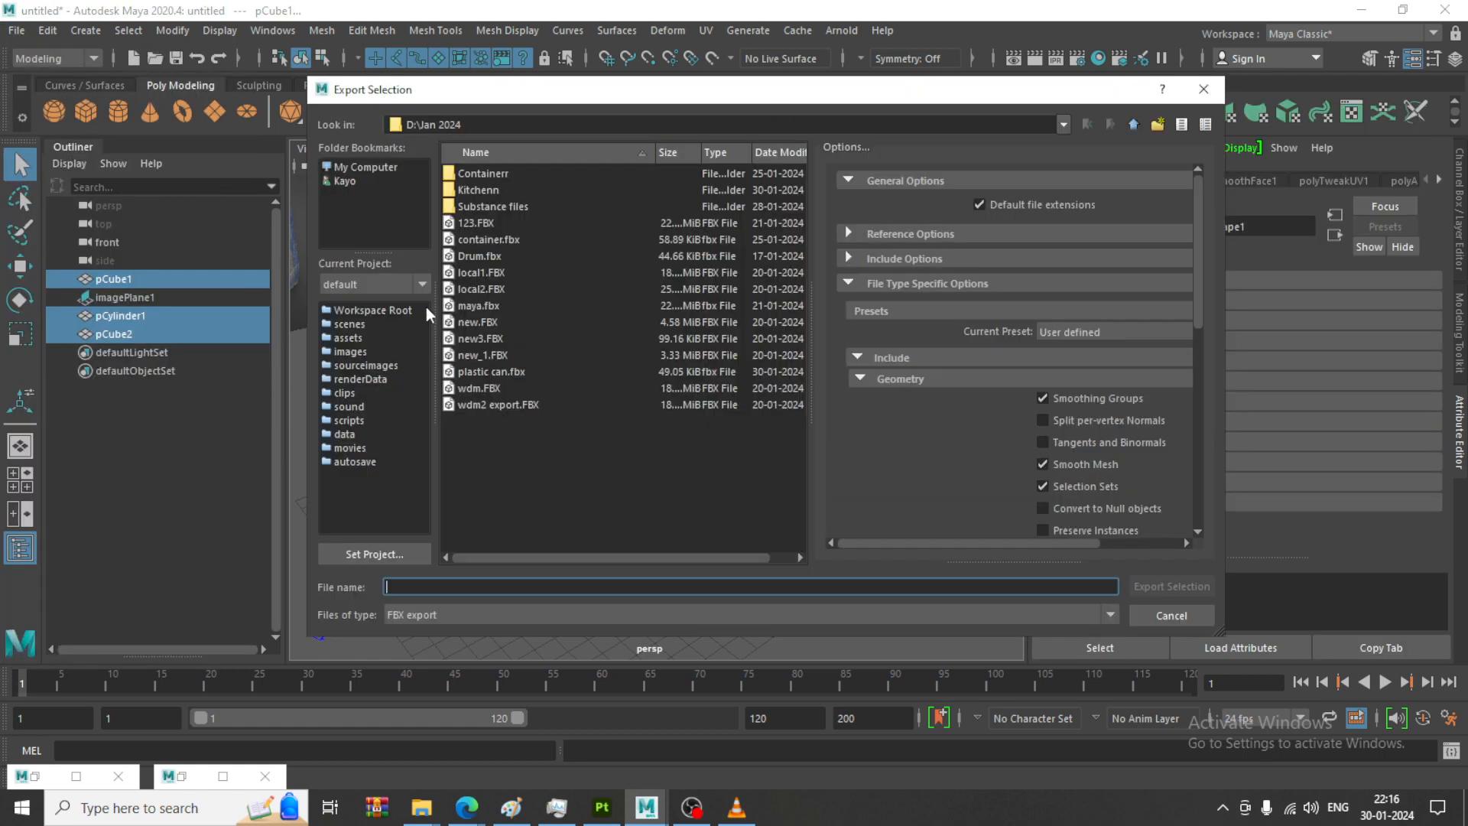
Export the selected can meshes as an FBX file named plastic cann to the root of the D: drive
{"action": "left_click", "coordinate": [354, 168]}
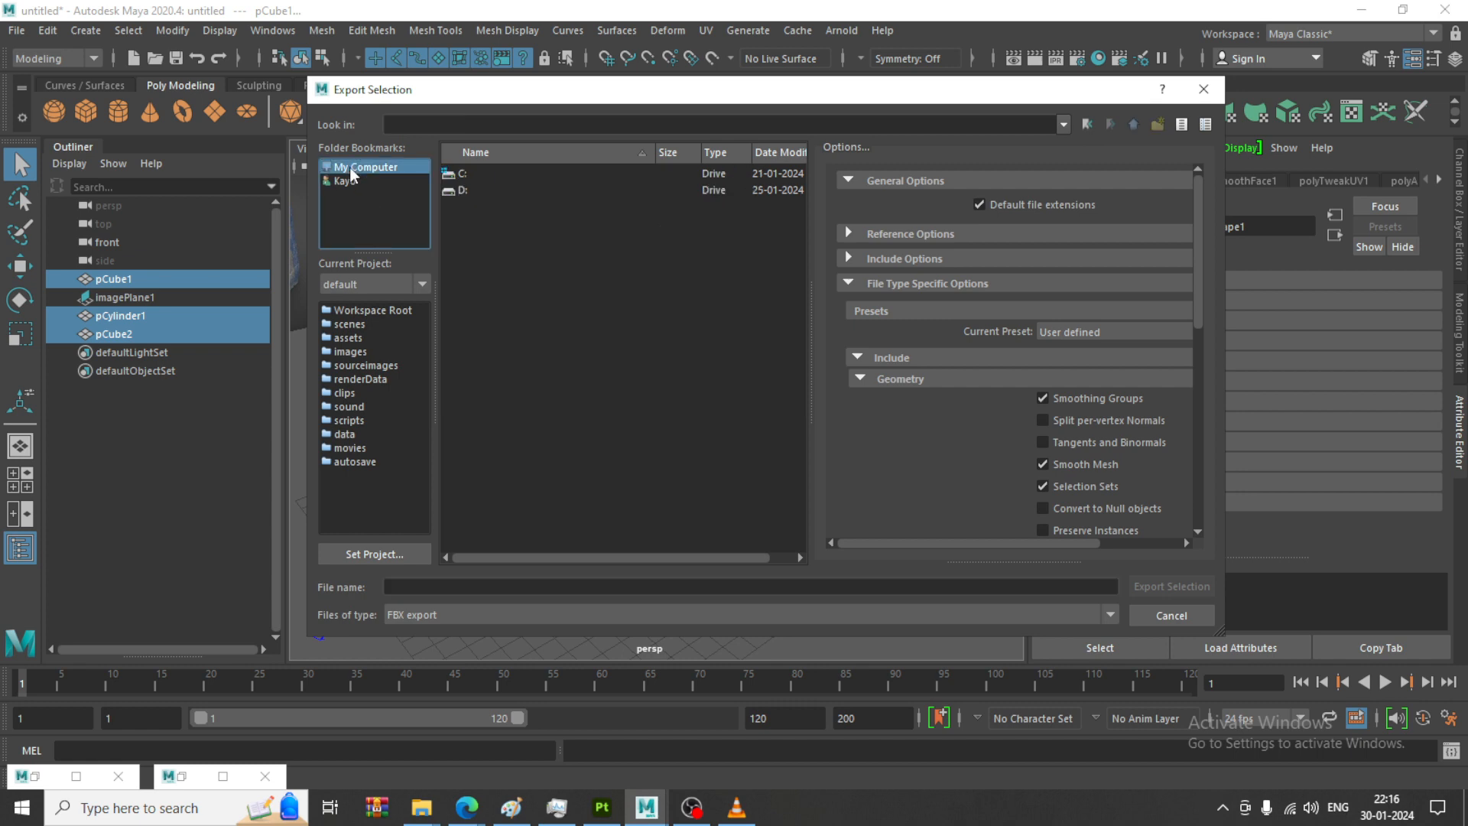
{"action": "double_click", "coordinate": [460, 190]}
{"action": "left_click", "coordinate": [439, 586]}
{"action": "type", "text": "plastic cann"}
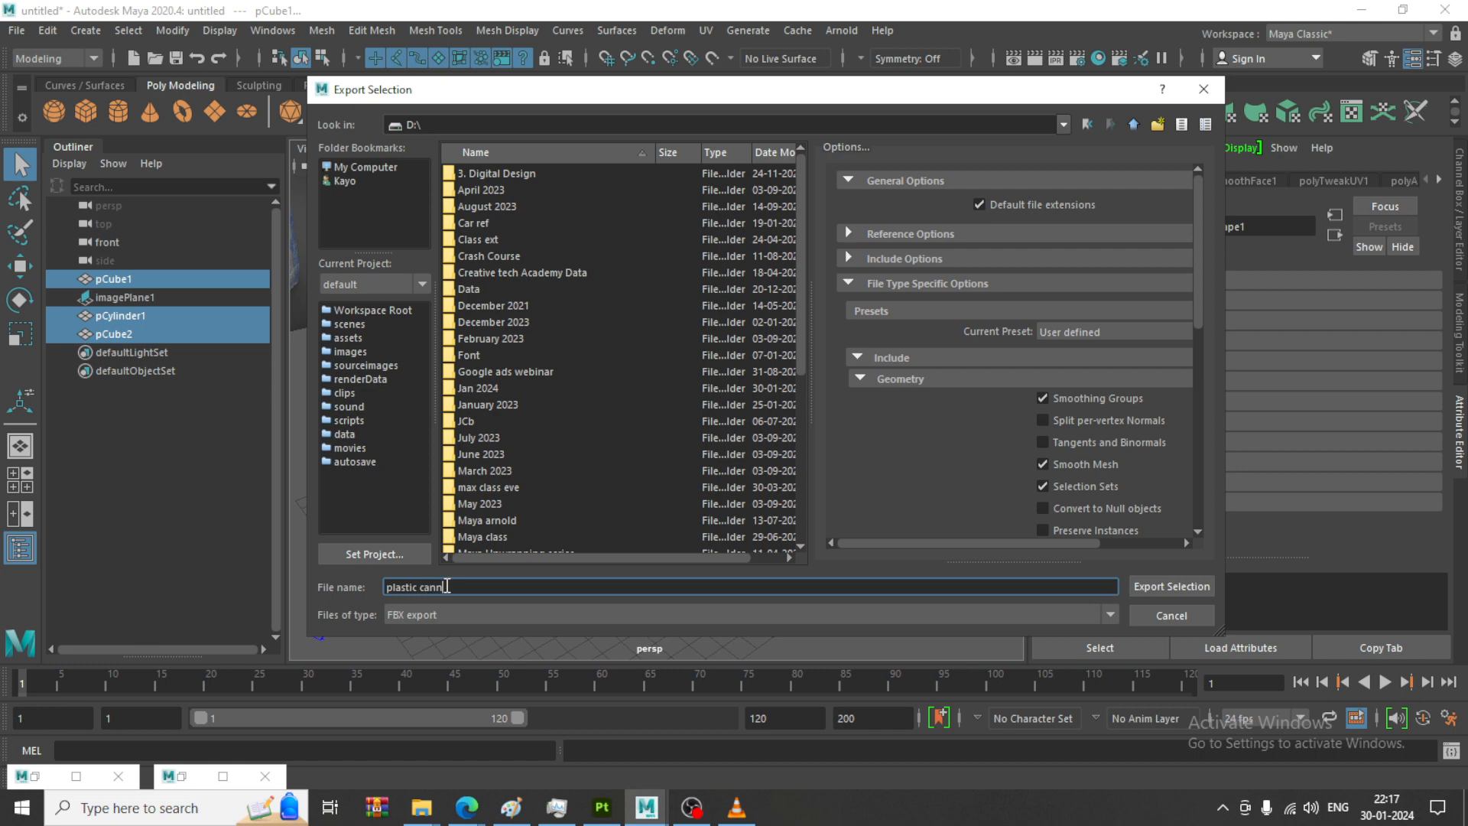
{"action": "key", "text": "Return"}
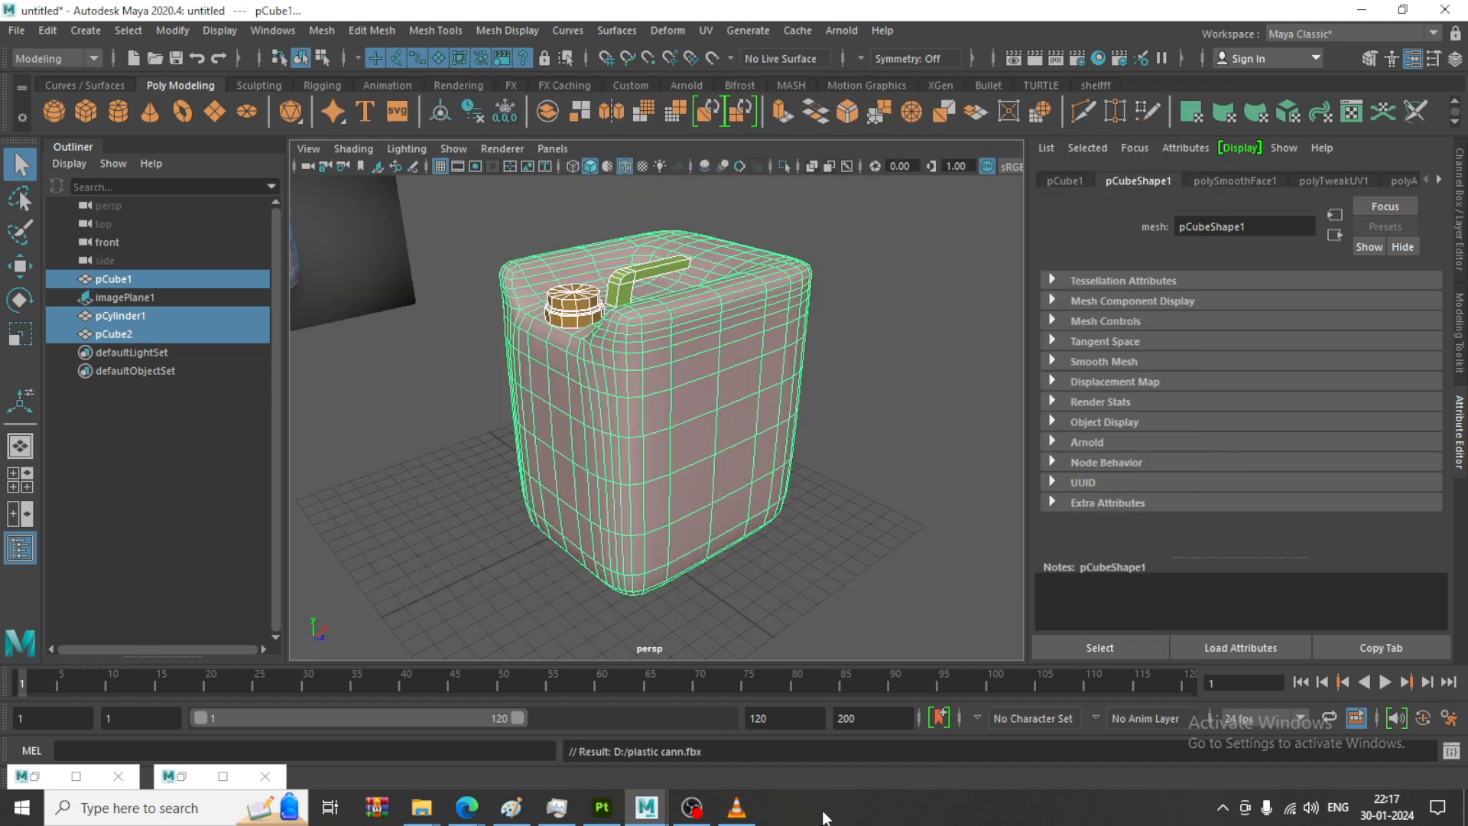
Switch to Substance 3D Painter and create a new project from the mesh file plastic cann.fbx on the D: drive
{"action": "left_click", "coordinate": [602, 807]}
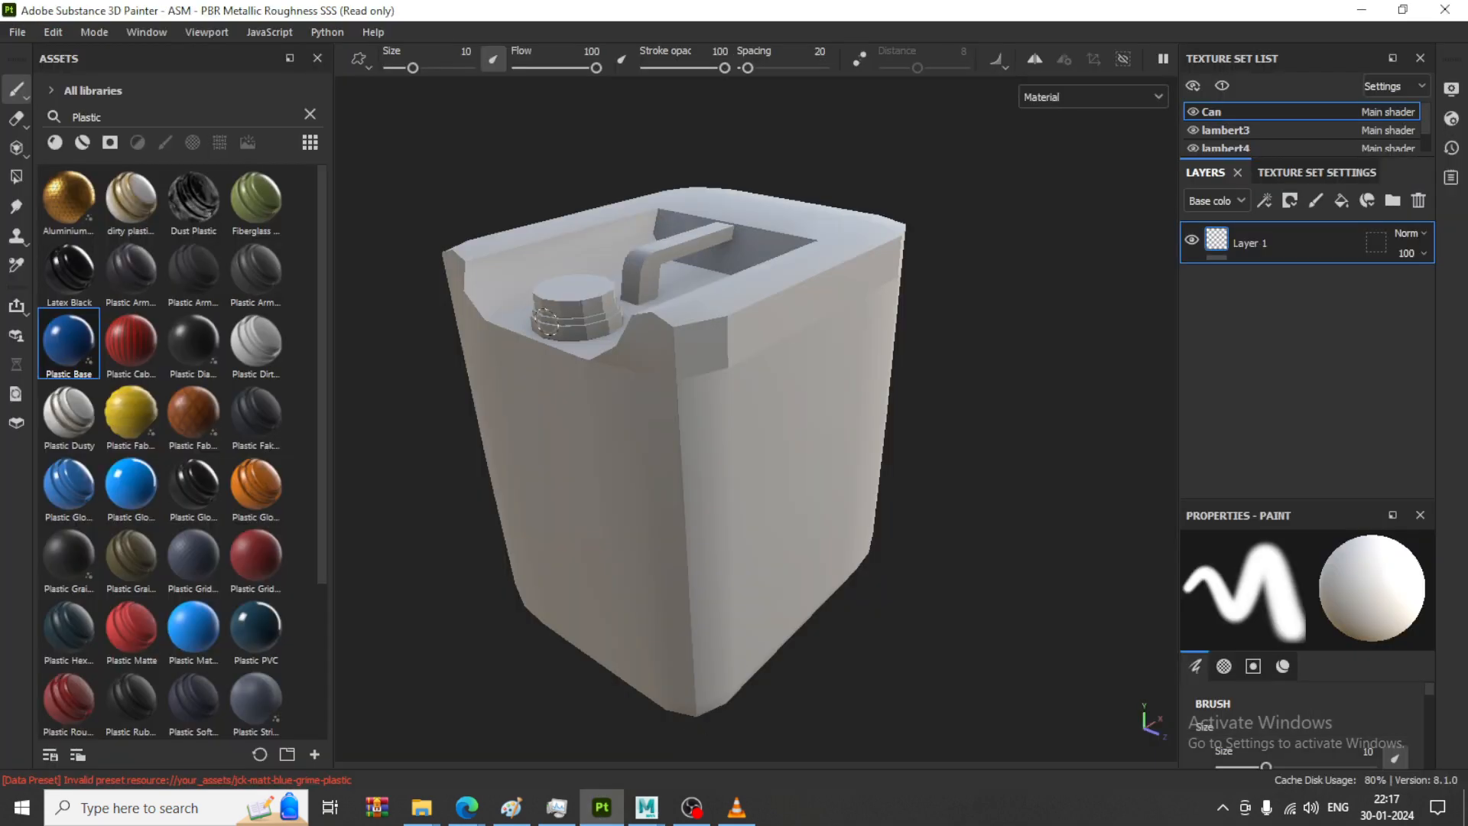
{"action": "left_click", "coordinate": [16, 32]}
{"action": "left_click", "coordinate": [723, 347]}
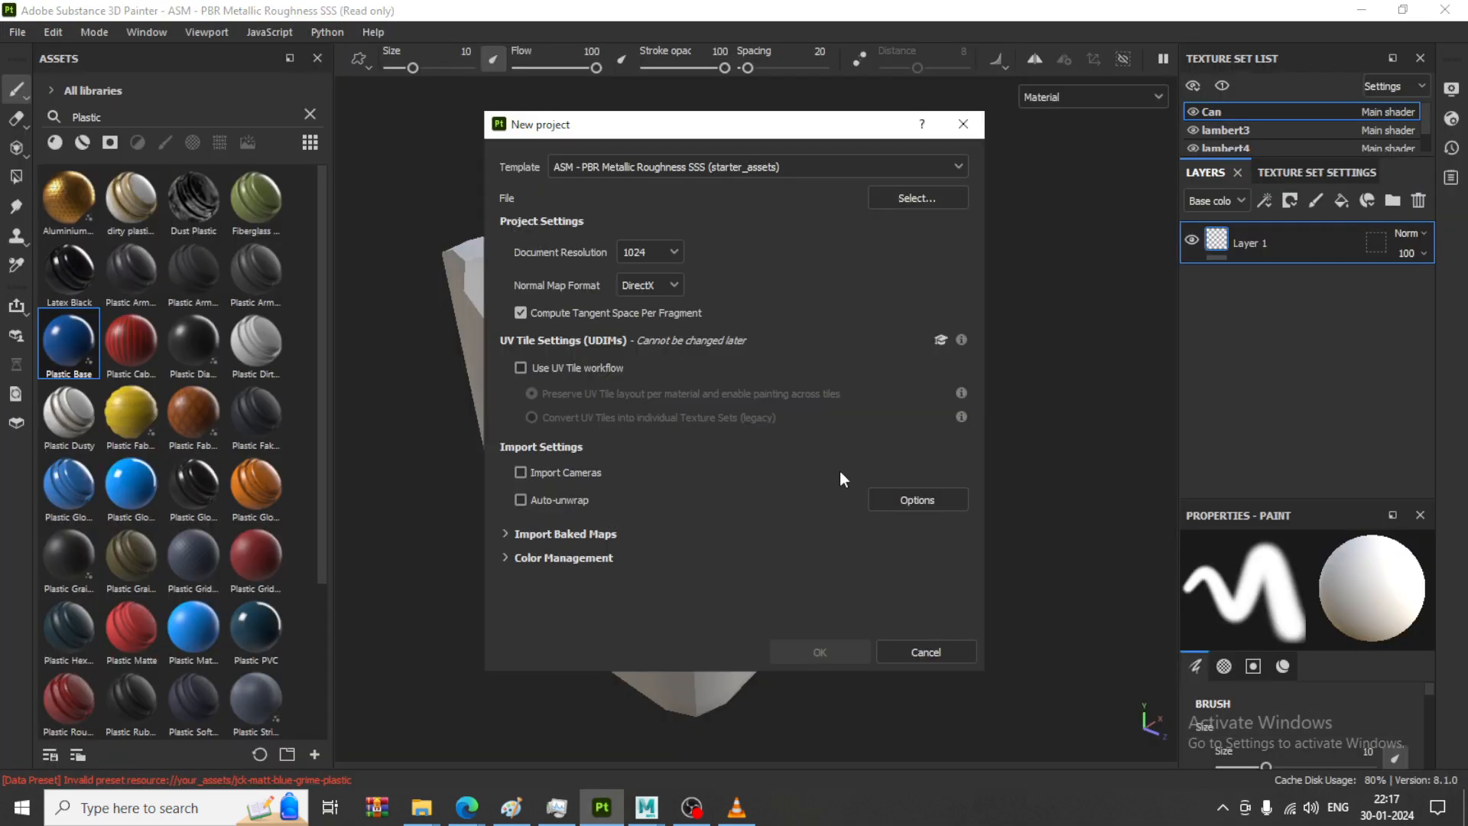
{"action": "left_click", "coordinate": [925, 197]}
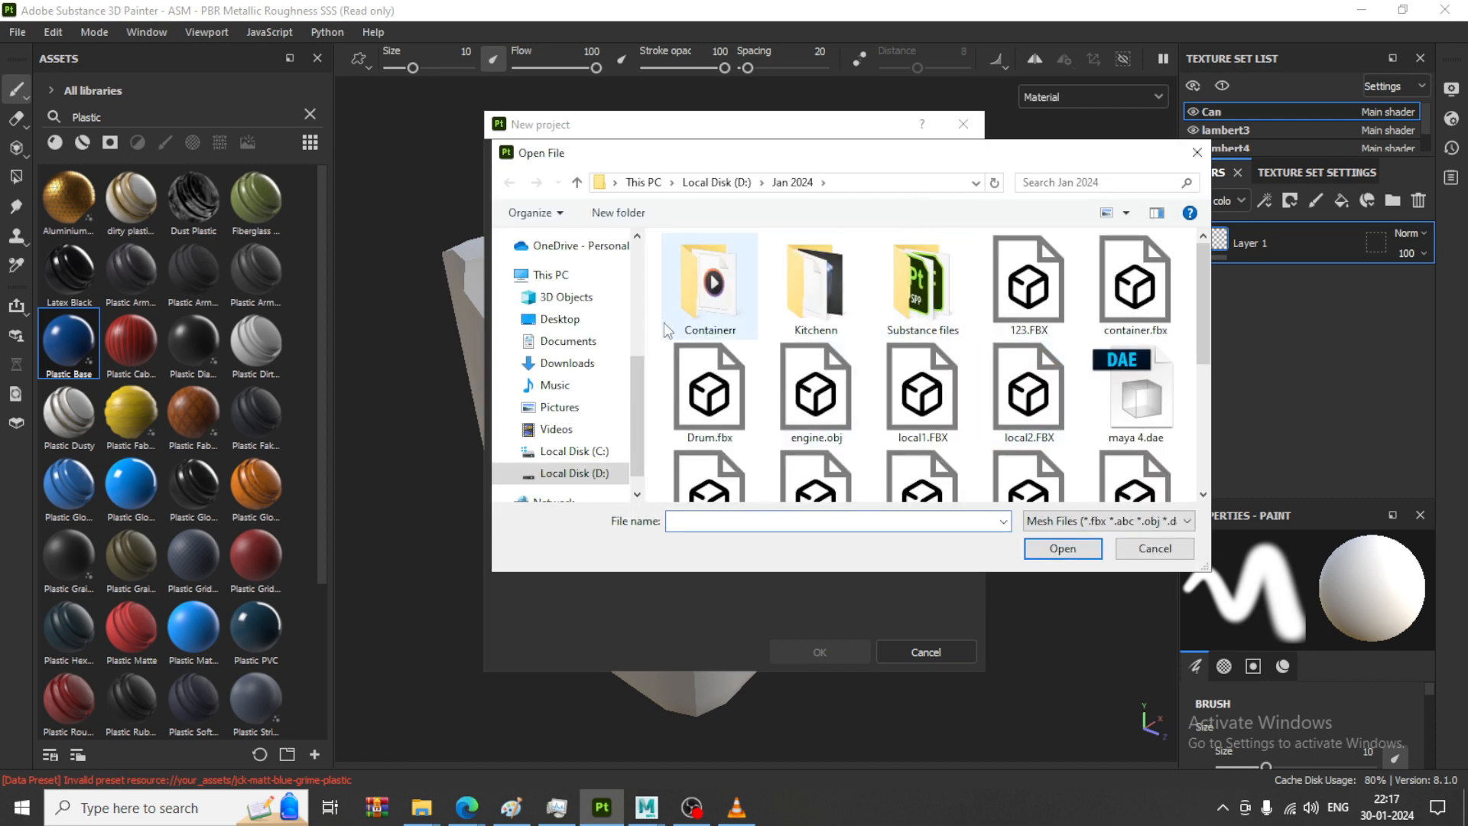
{"action": "left_click", "coordinate": [716, 182]}
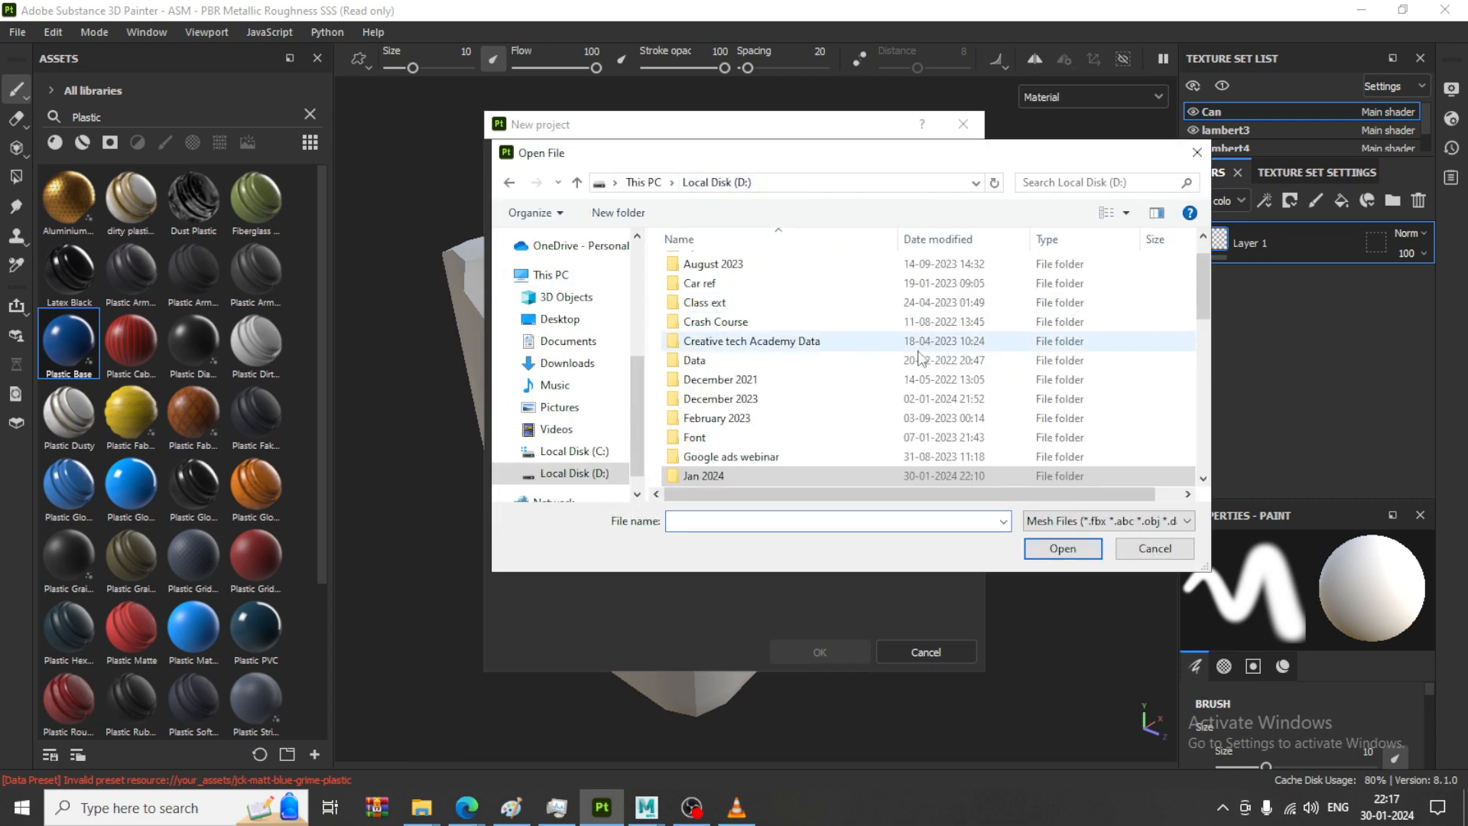
{"action": "scroll", "coordinate": [761, 363], "scroll_direction": "down", "scroll_amount": 5}
{"action": "left_click", "coordinate": [757, 476]}
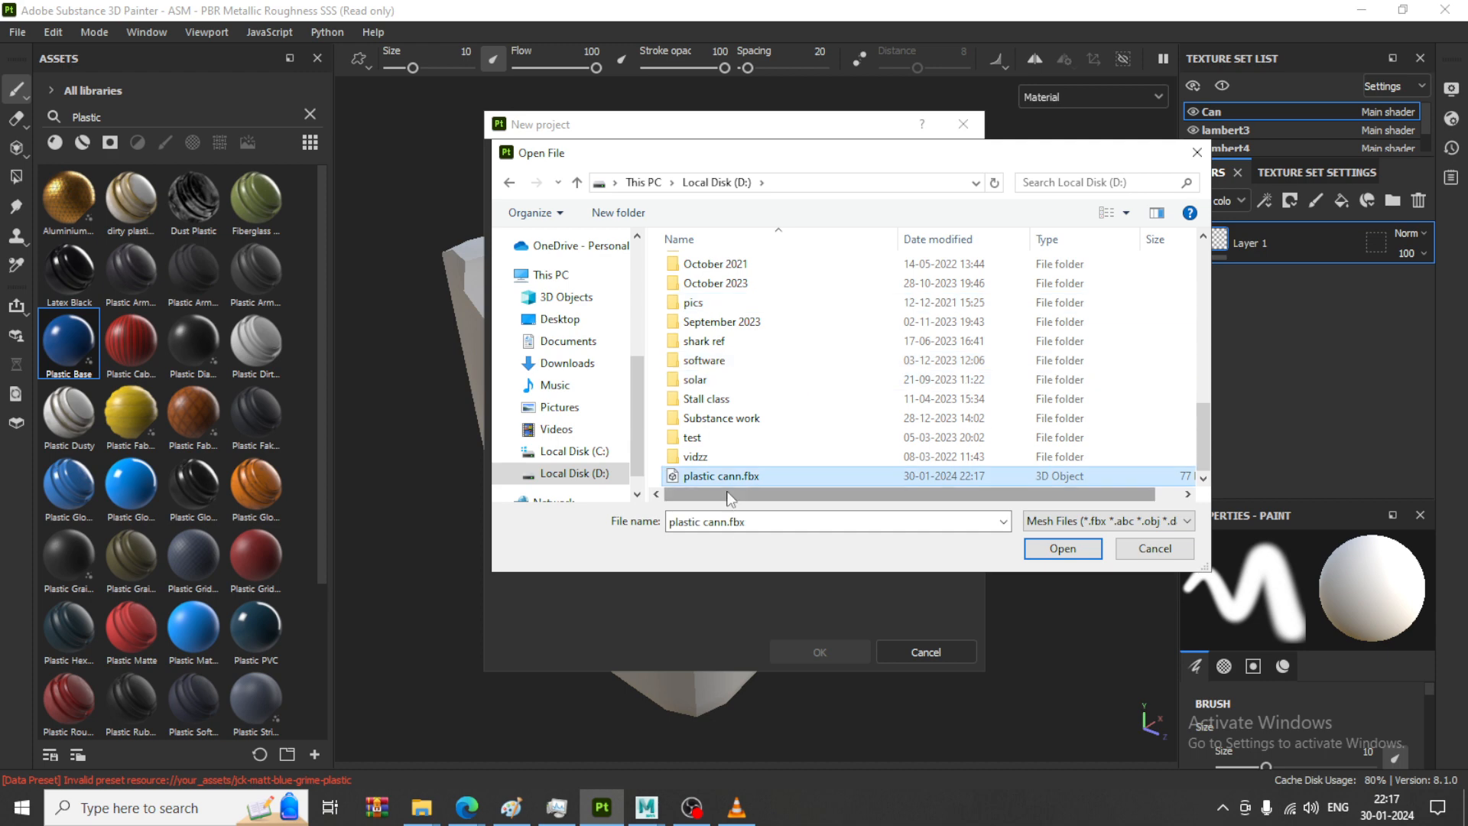
{"action": "double_click", "coordinate": [755, 477]}
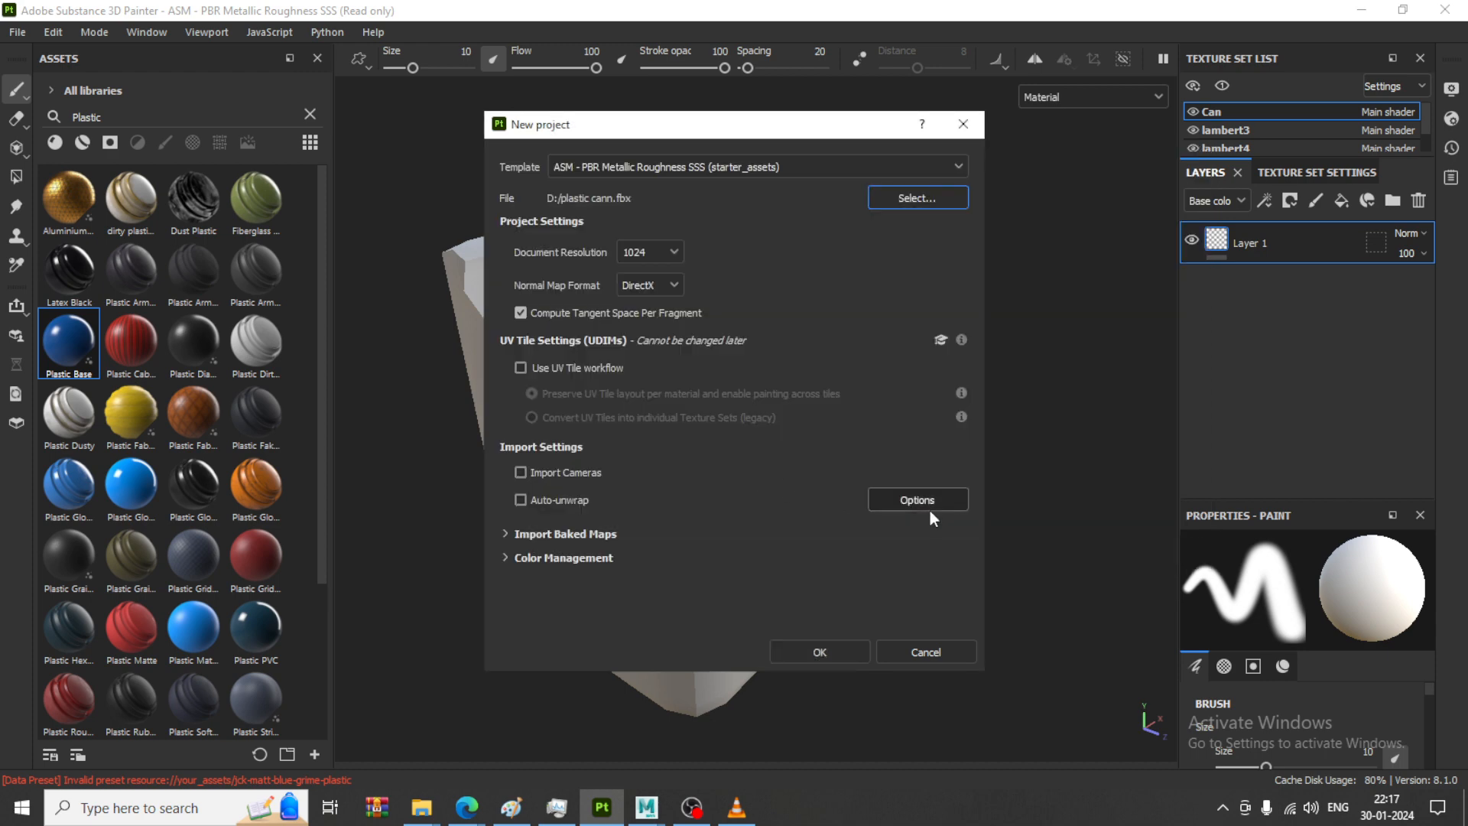
{"action": "left_click", "coordinate": [848, 649]}
{"action": "left_click", "coordinate": [637, 427]}
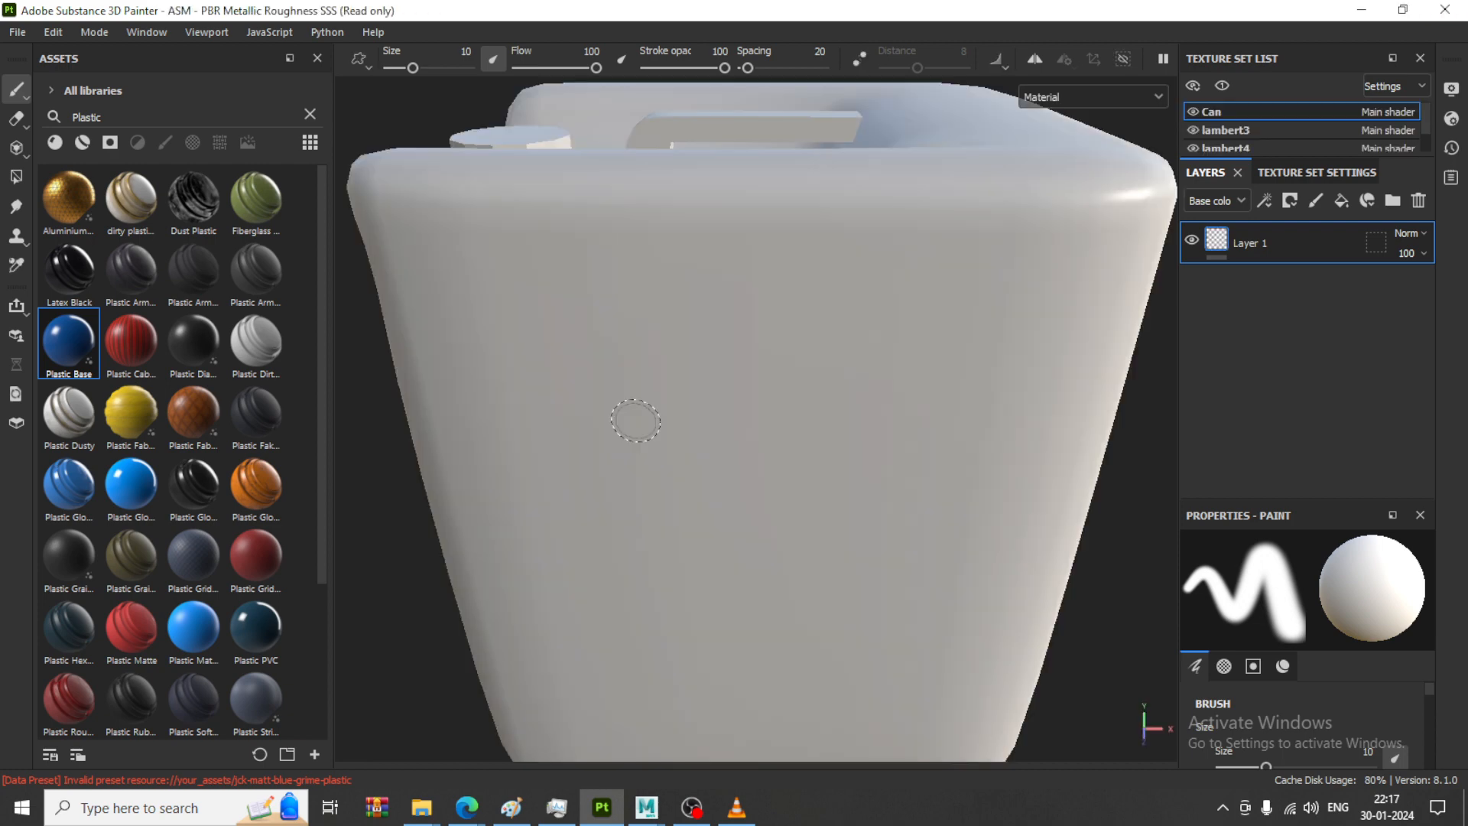
Bake the mesh maps for all texture sets at an output size of 2048, with the Height map included
{"action": "scroll", "coordinate": [656, 432], "scroll_direction": "down", "scroll_amount": 5}
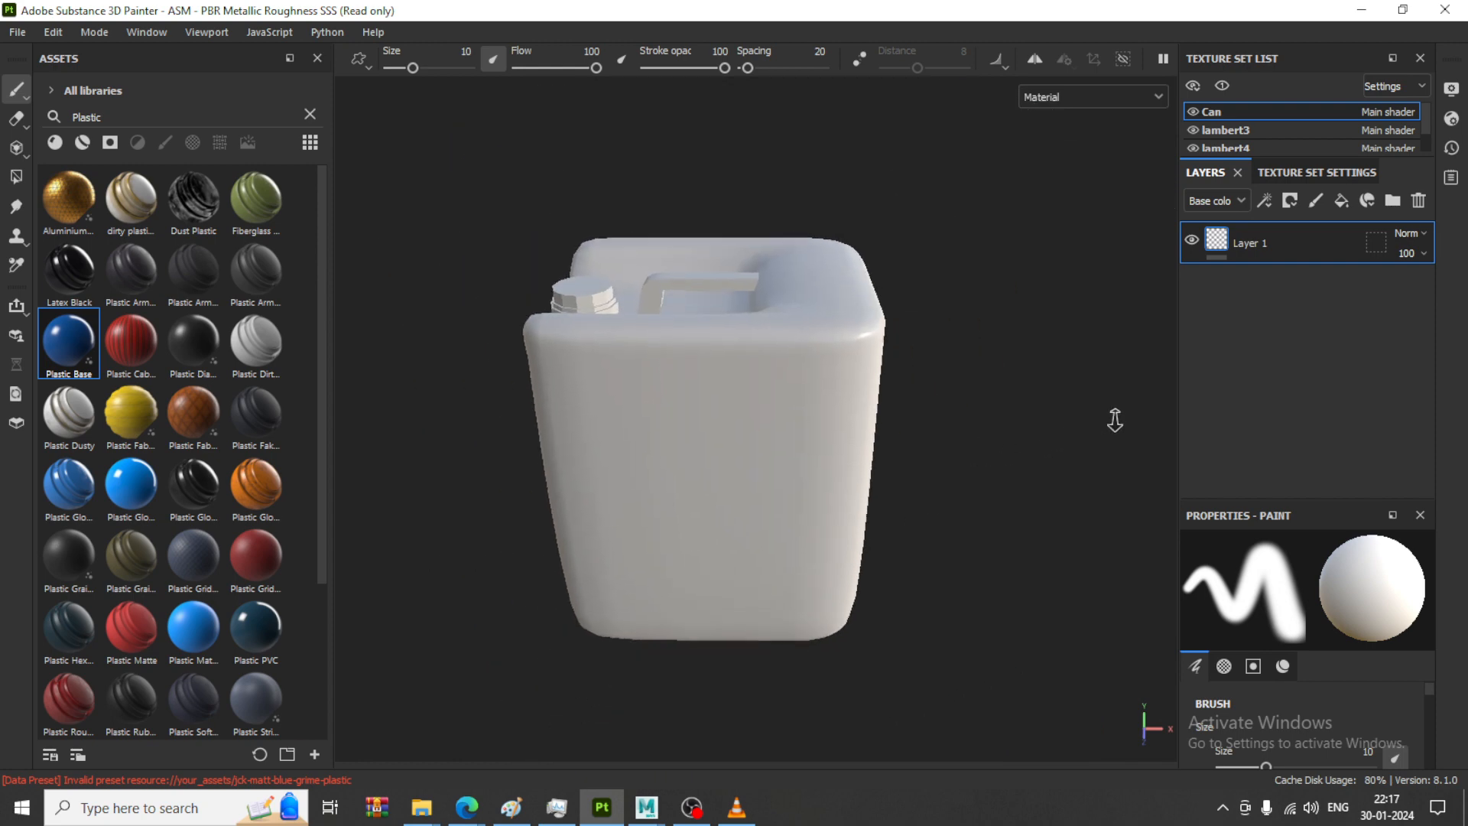
{"action": "left_click_drag", "start_coordinate": [1114, 419], "coordinate": [925, 368], "text": "alt"}
{"action": "left_click", "coordinate": [1304, 172]}
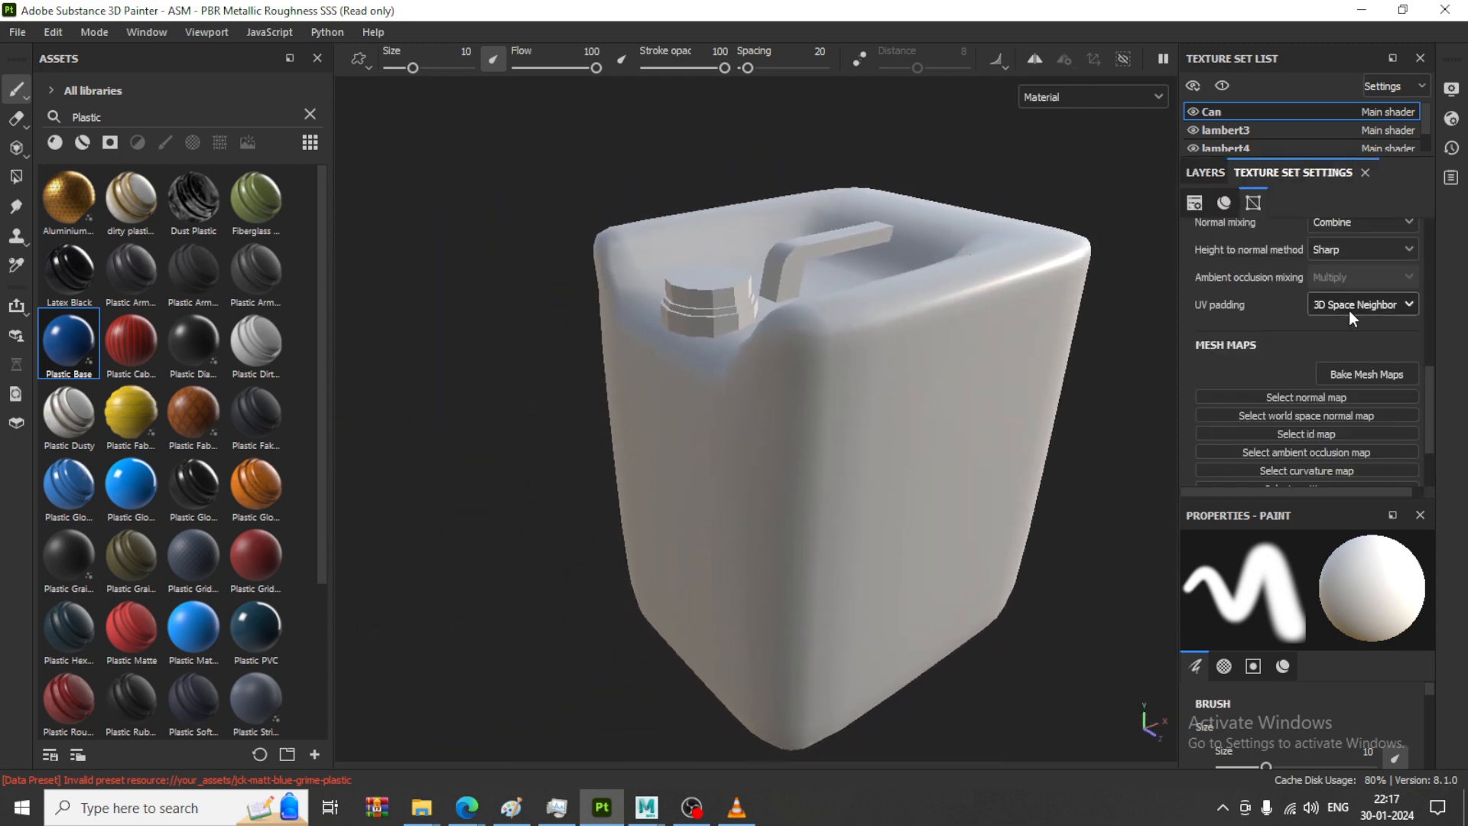
{"action": "left_click", "coordinate": [1376, 378]}
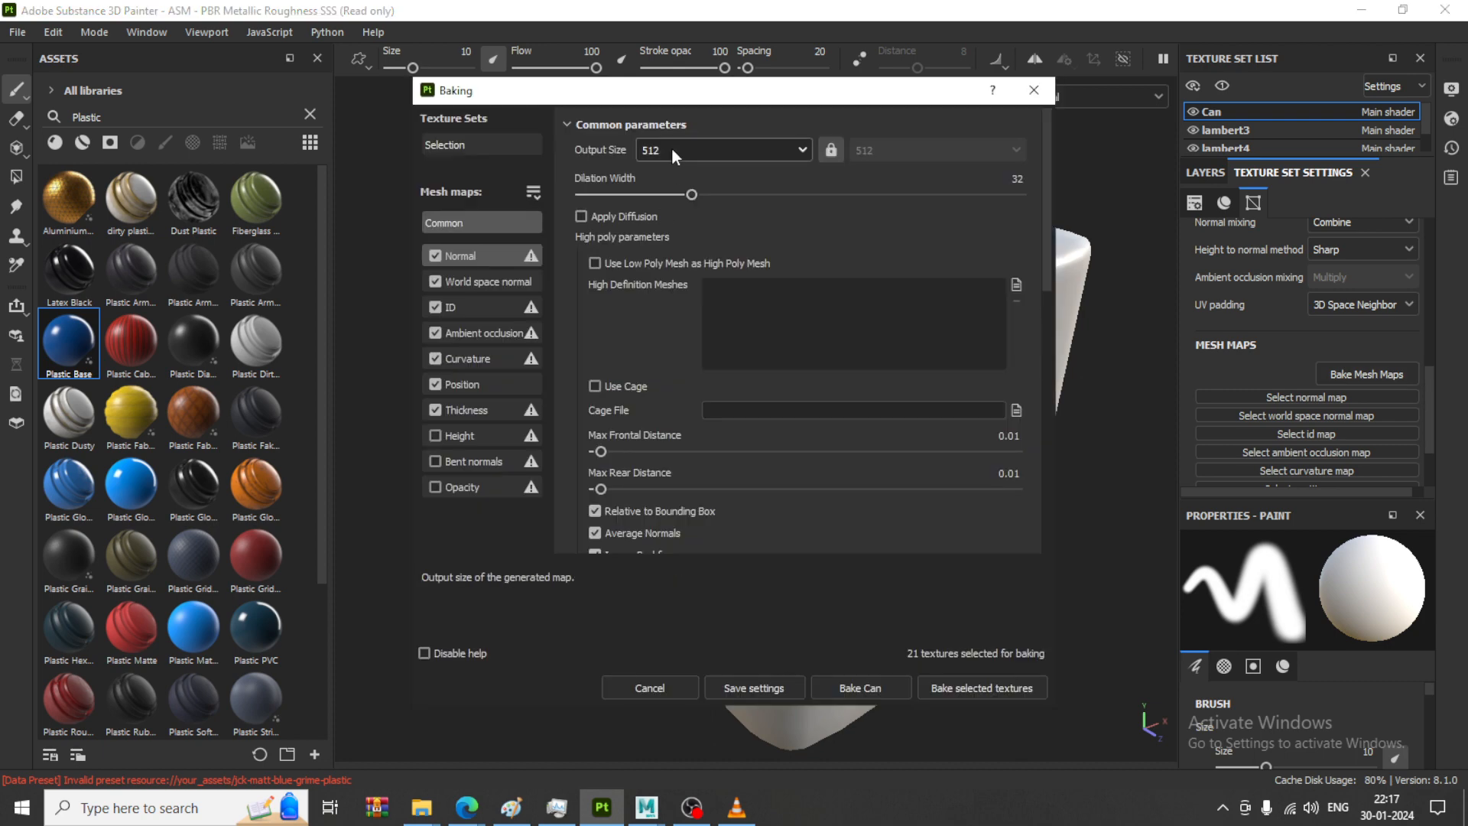
{"action": "left_click", "coordinate": [671, 147]}
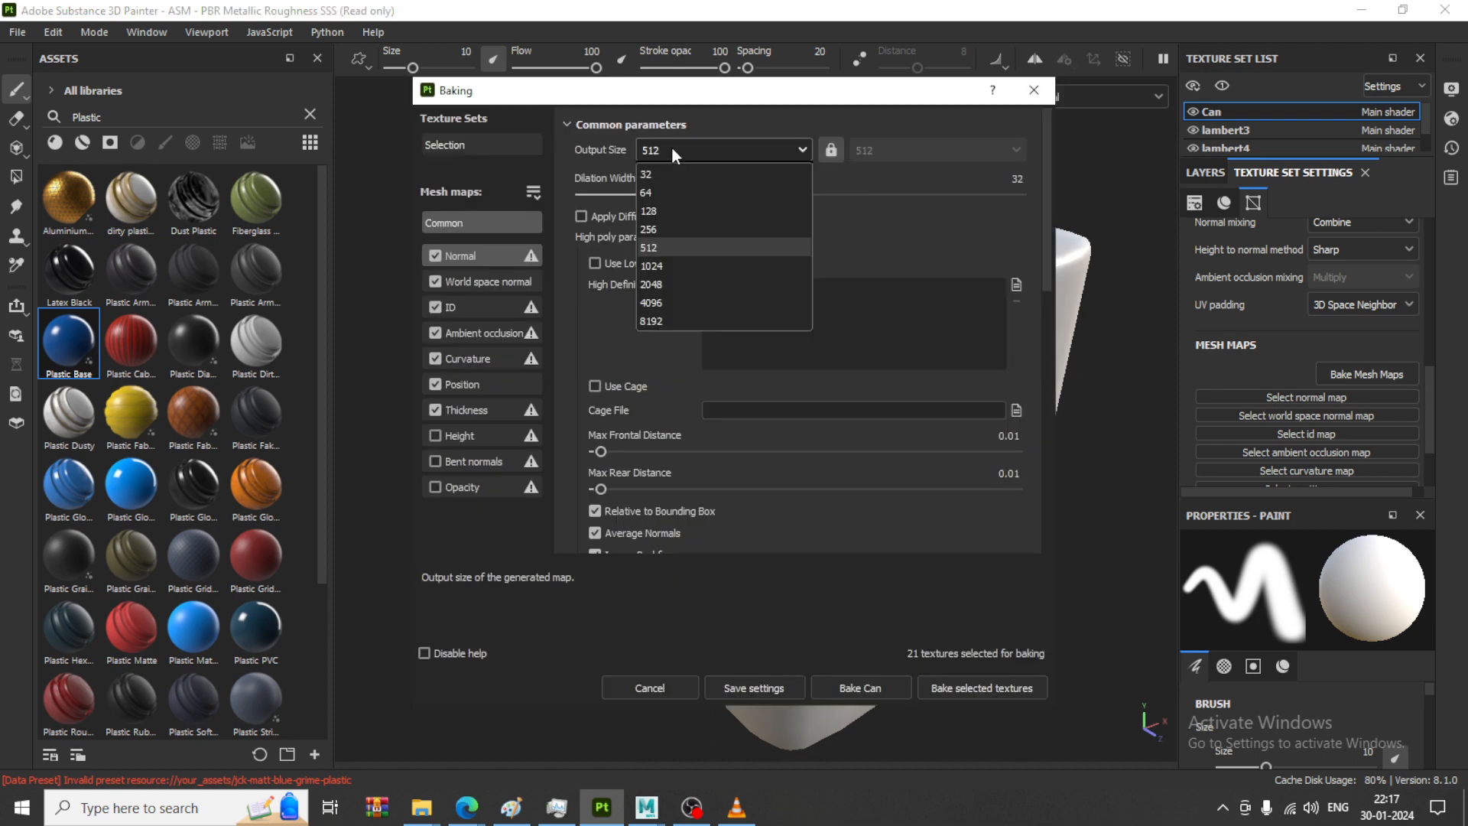
{"action": "left_click", "coordinate": [665, 286]}
{"action": "left_click", "coordinate": [434, 436]}
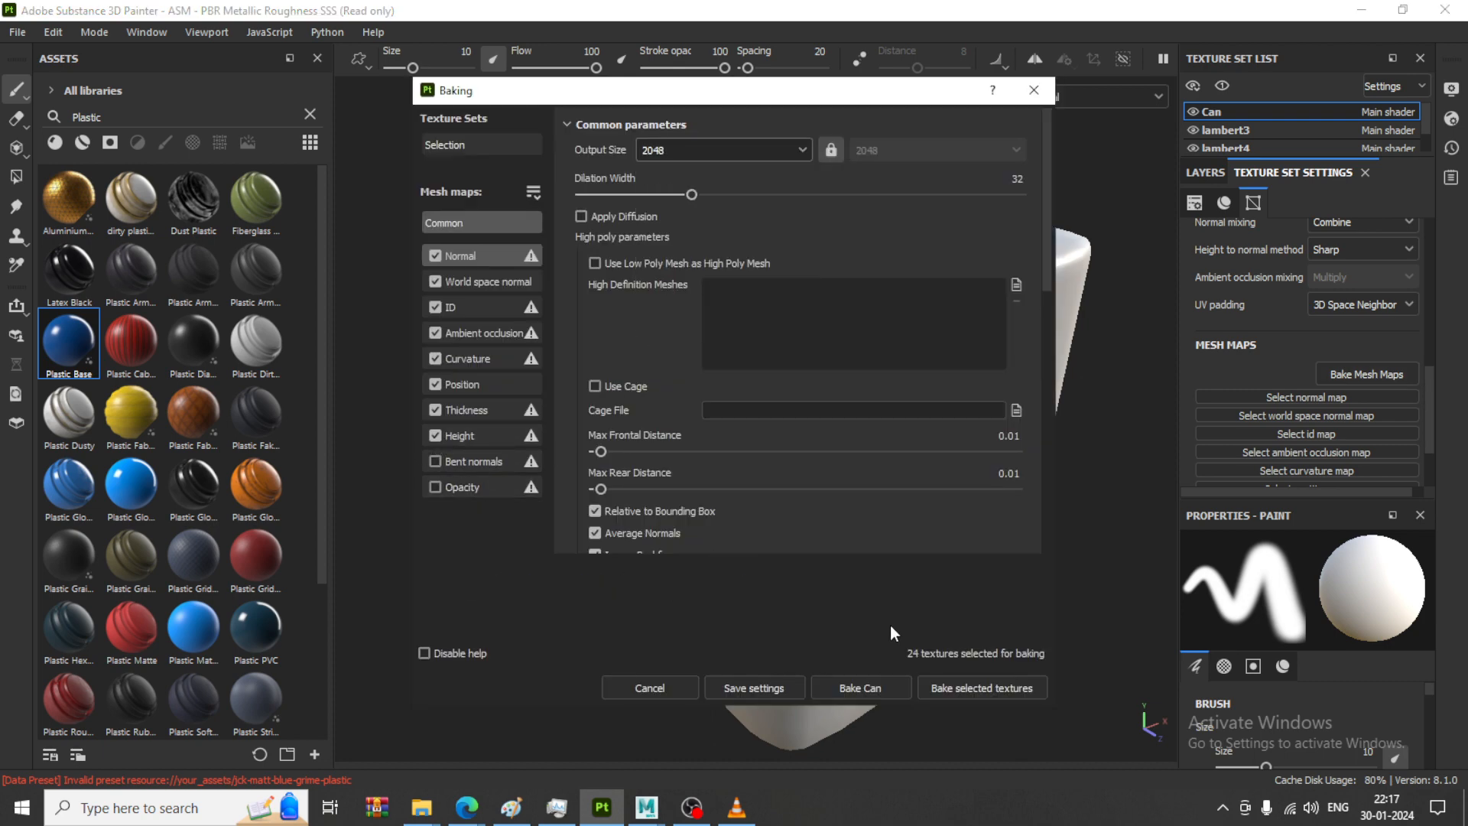
{"action": "left_click", "coordinate": [982, 687]}
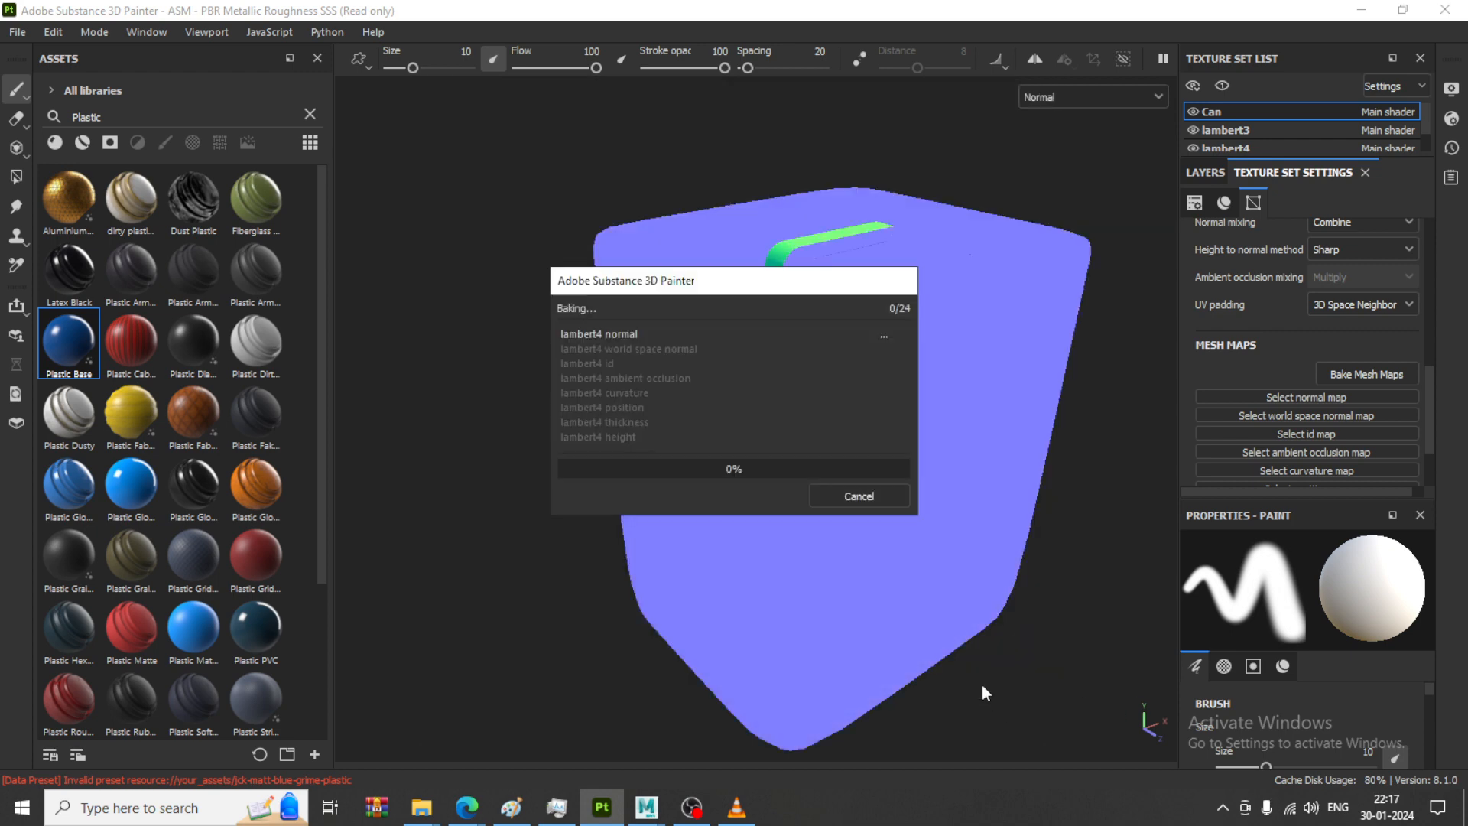
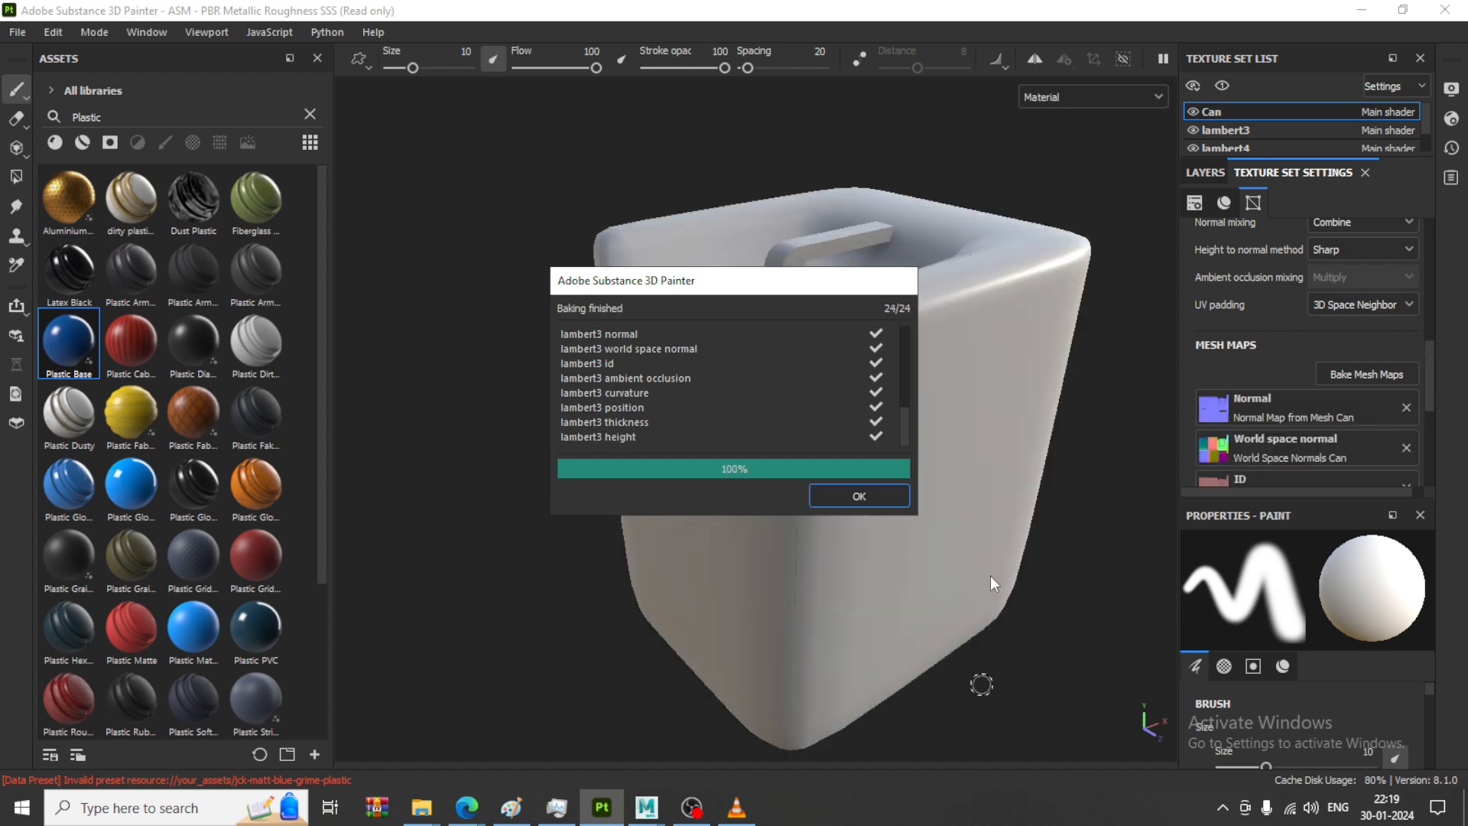
{"action": "left_click", "coordinate": [858, 496]}
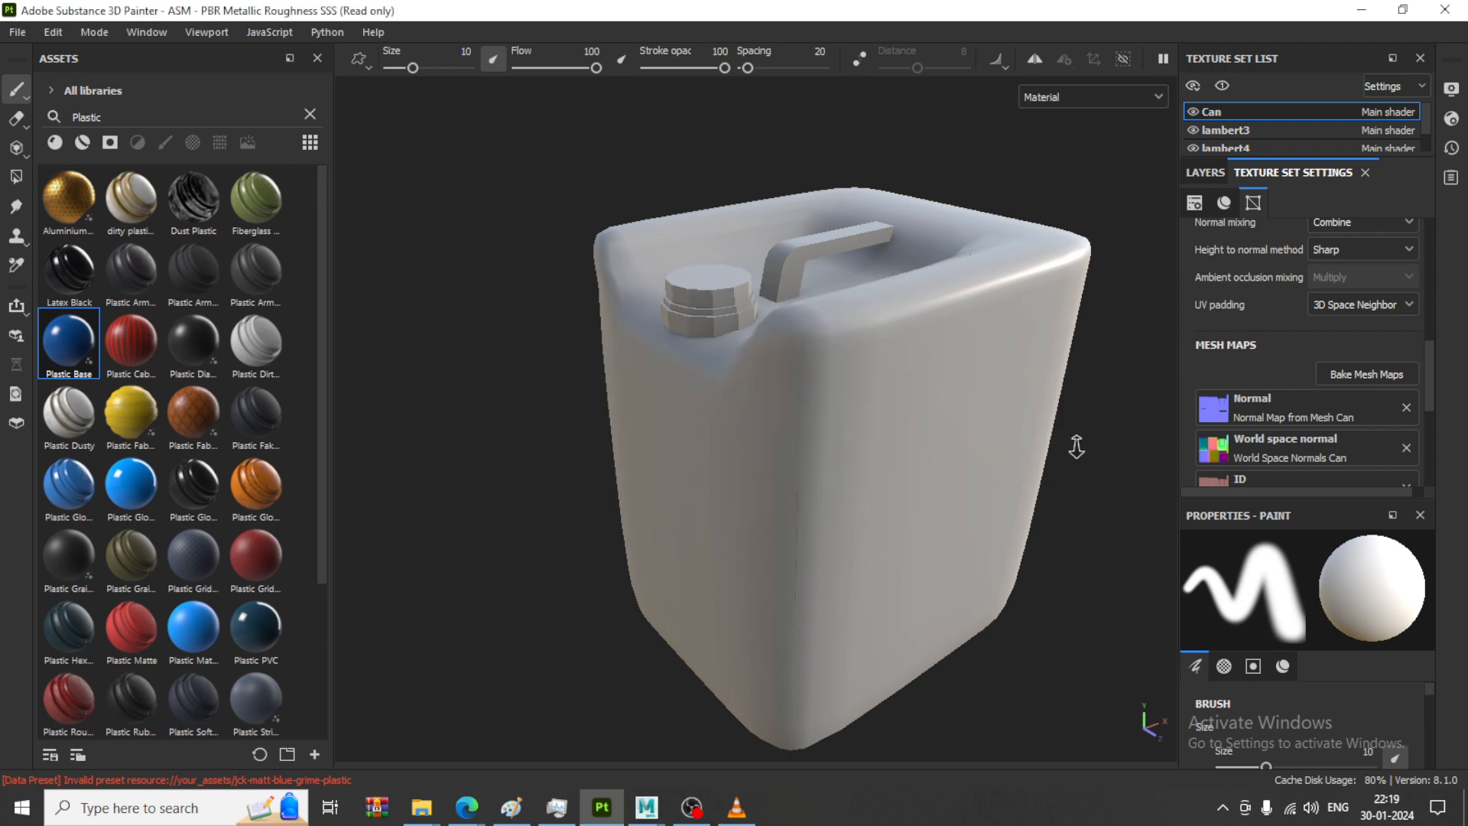
Toggle the visibility of the texture sets to check which part of the can each one covers
{"action": "left_click", "coordinate": [1192, 111]}
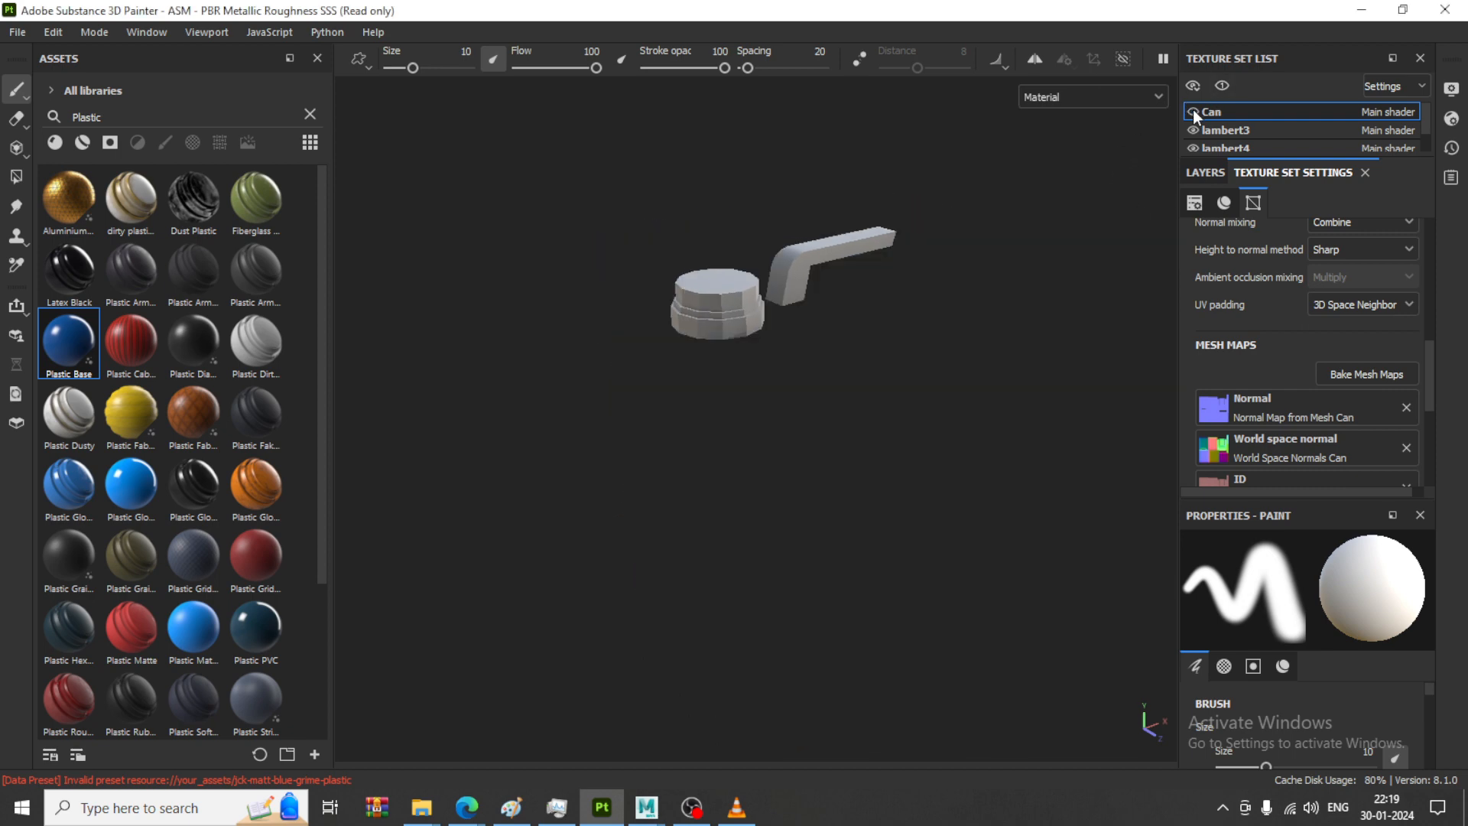
{"action": "left_click", "coordinate": [1193, 112]}
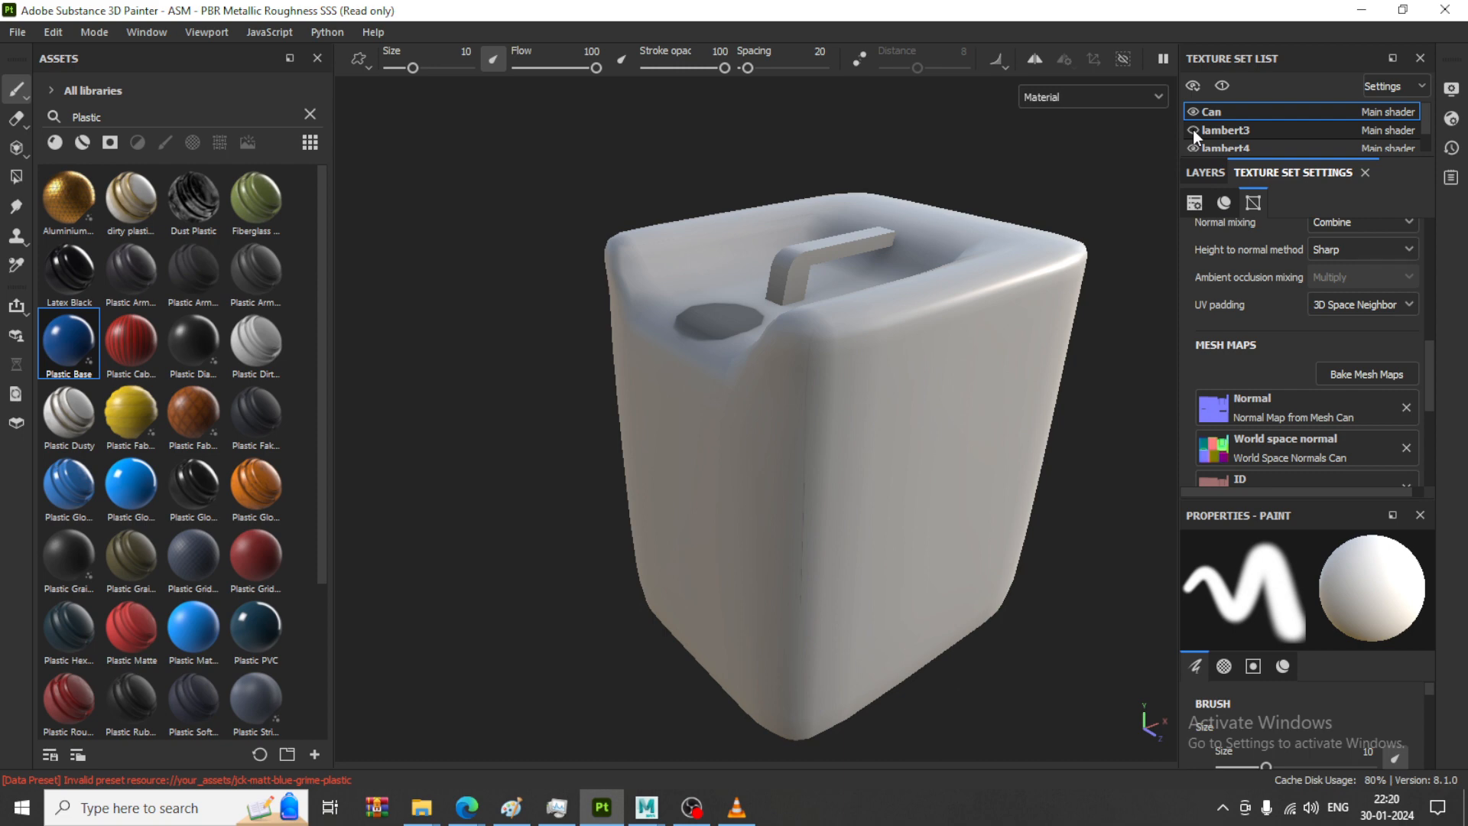
{"action": "left_click", "coordinate": [1194, 146]}
{"action": "left_click", "coordinate": [1194, 146]}
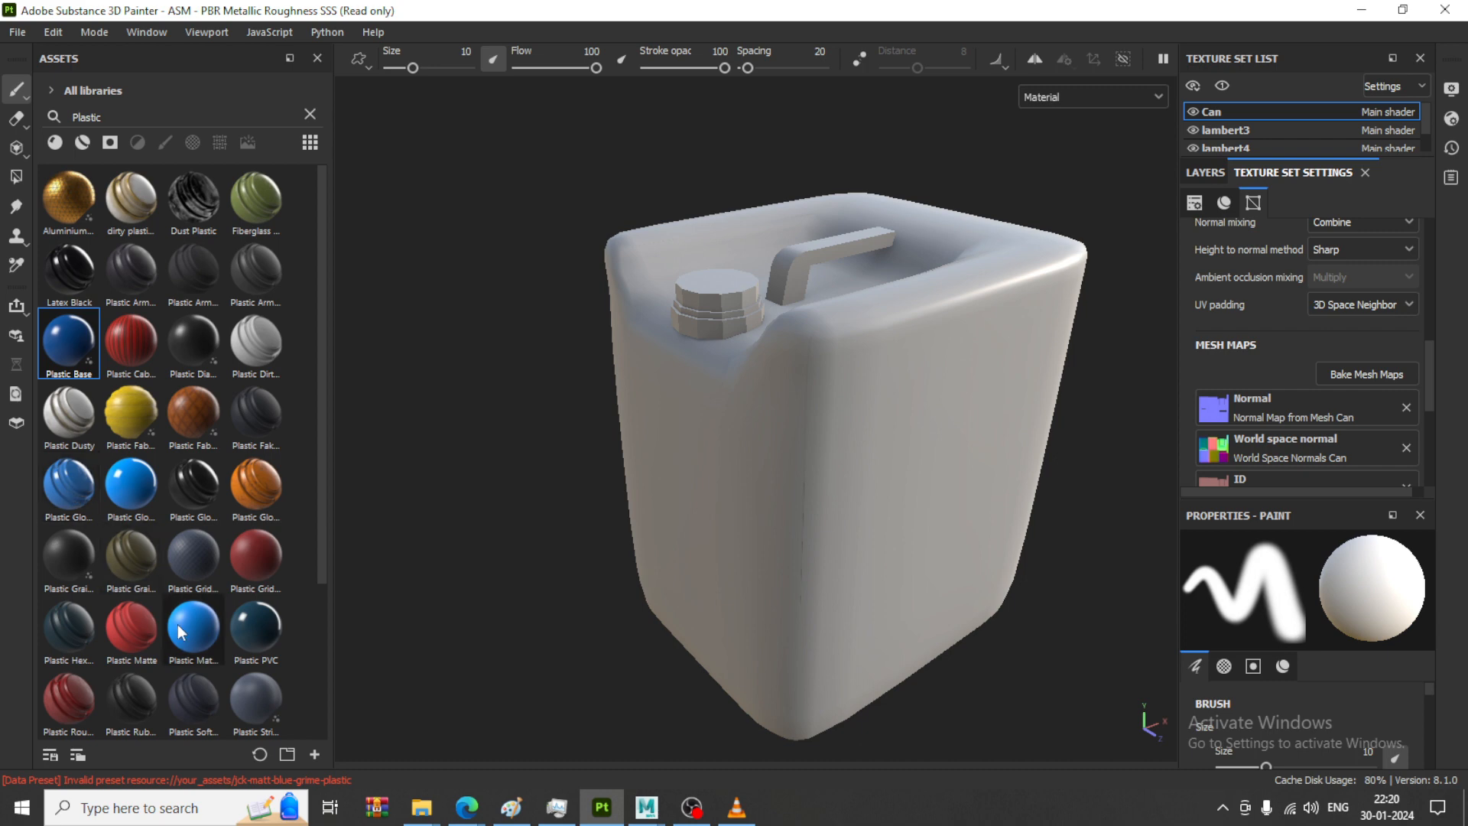
Apply the plasticleaking material from the plastic assets to the can's body
{"action": "scroll", "coordinate": [177, 624], "scroll_direction": "down", "scroll_amount": 3}
{"action": "left_click_drag", "start_coordinate": [198, 634], "coordinate": [869, 476]}
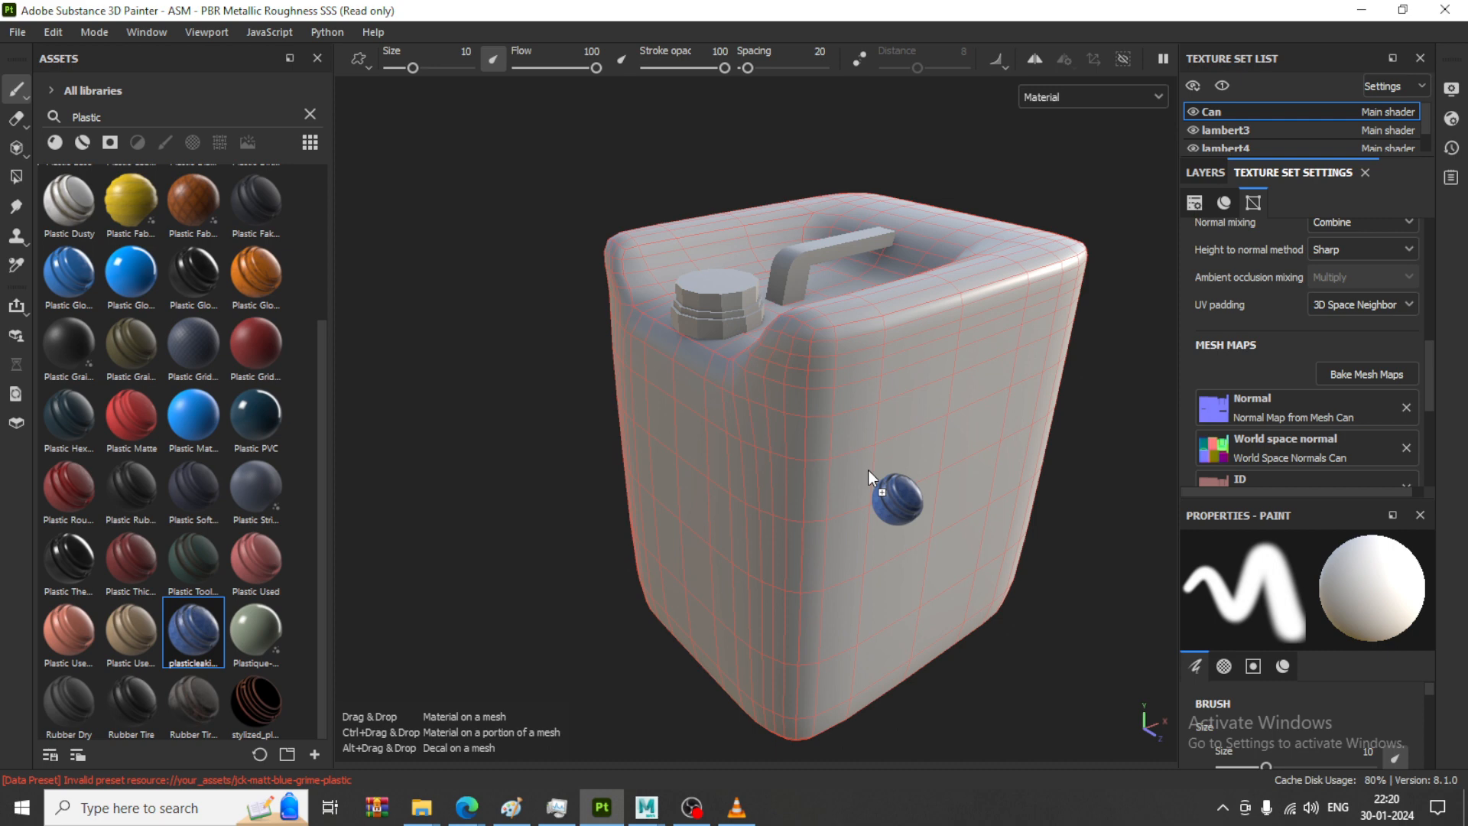
{"action": "left_click_drag", "start_coordinate": [868, 471], "coordinate": [869, 471]}
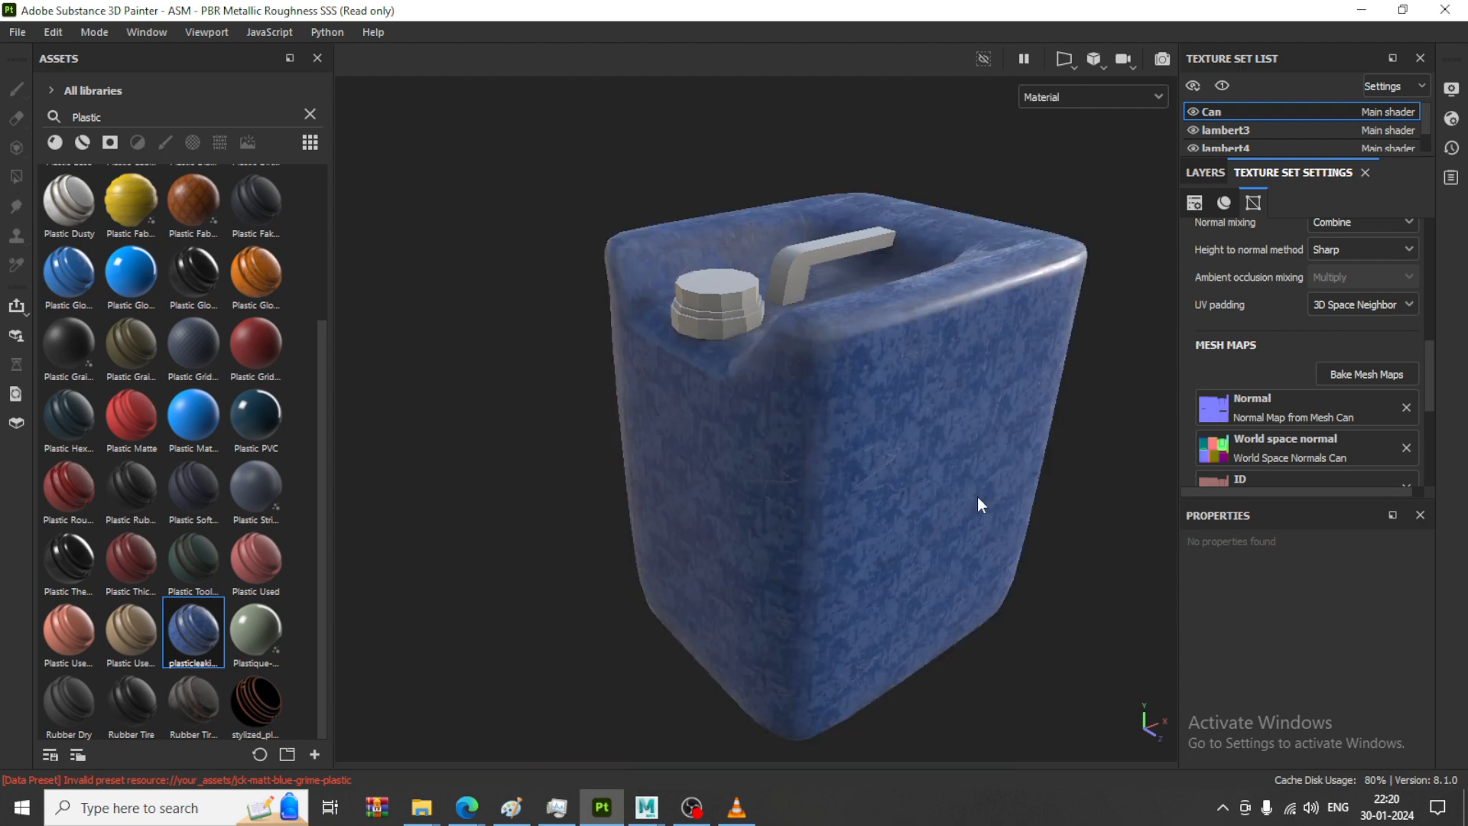
Expand the plasticleaking layer group and toggle sublayers such as ColorNoise and WeapThickness to examine their effect on the can
{"action": "left_click_drag", "start_coordinate": [977, 497], "coordinate": [717, 422], "text": "alt"}
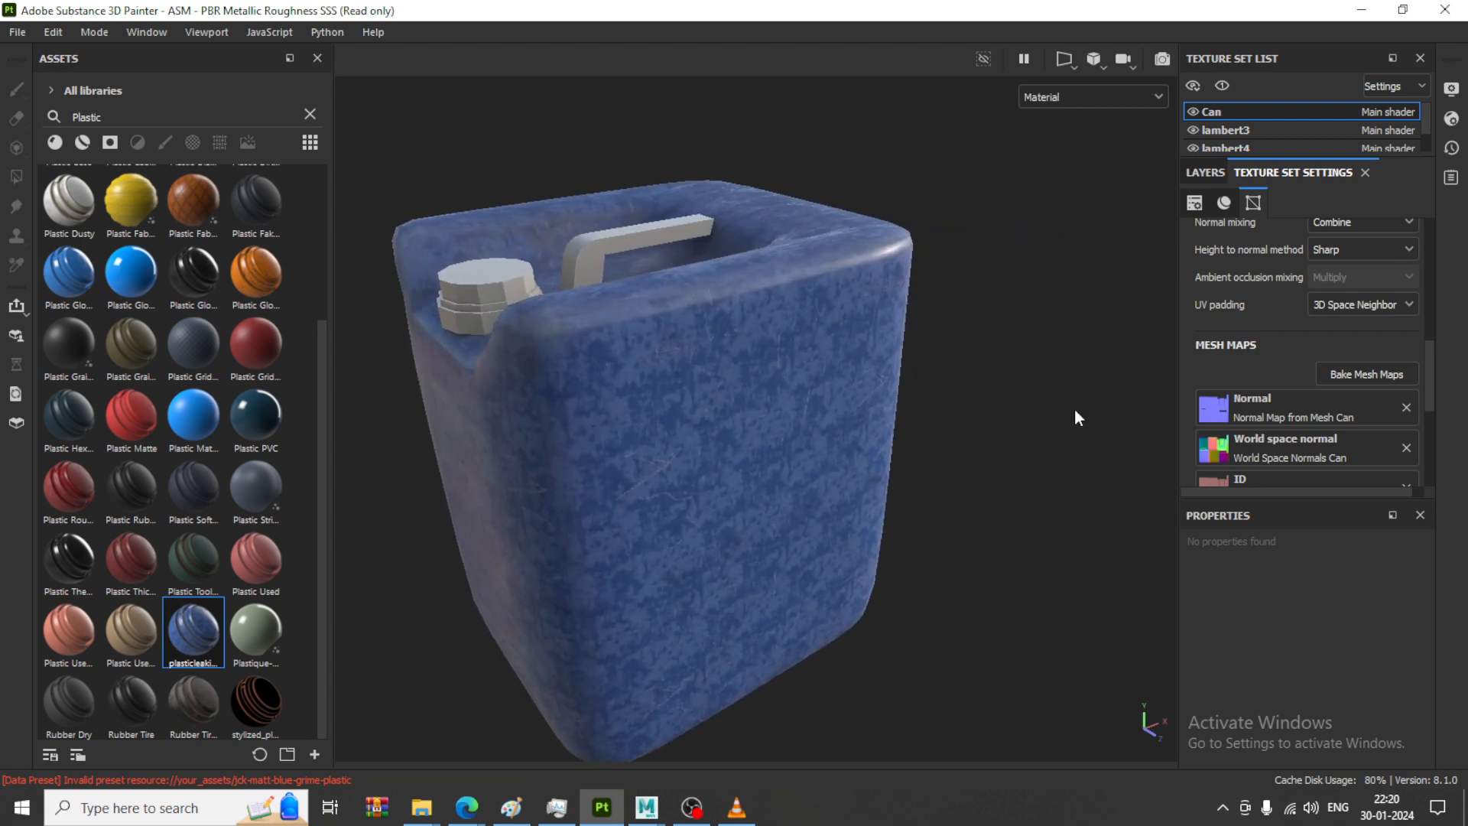
{"action": "left_click", "coordinate": [1214, 173]}
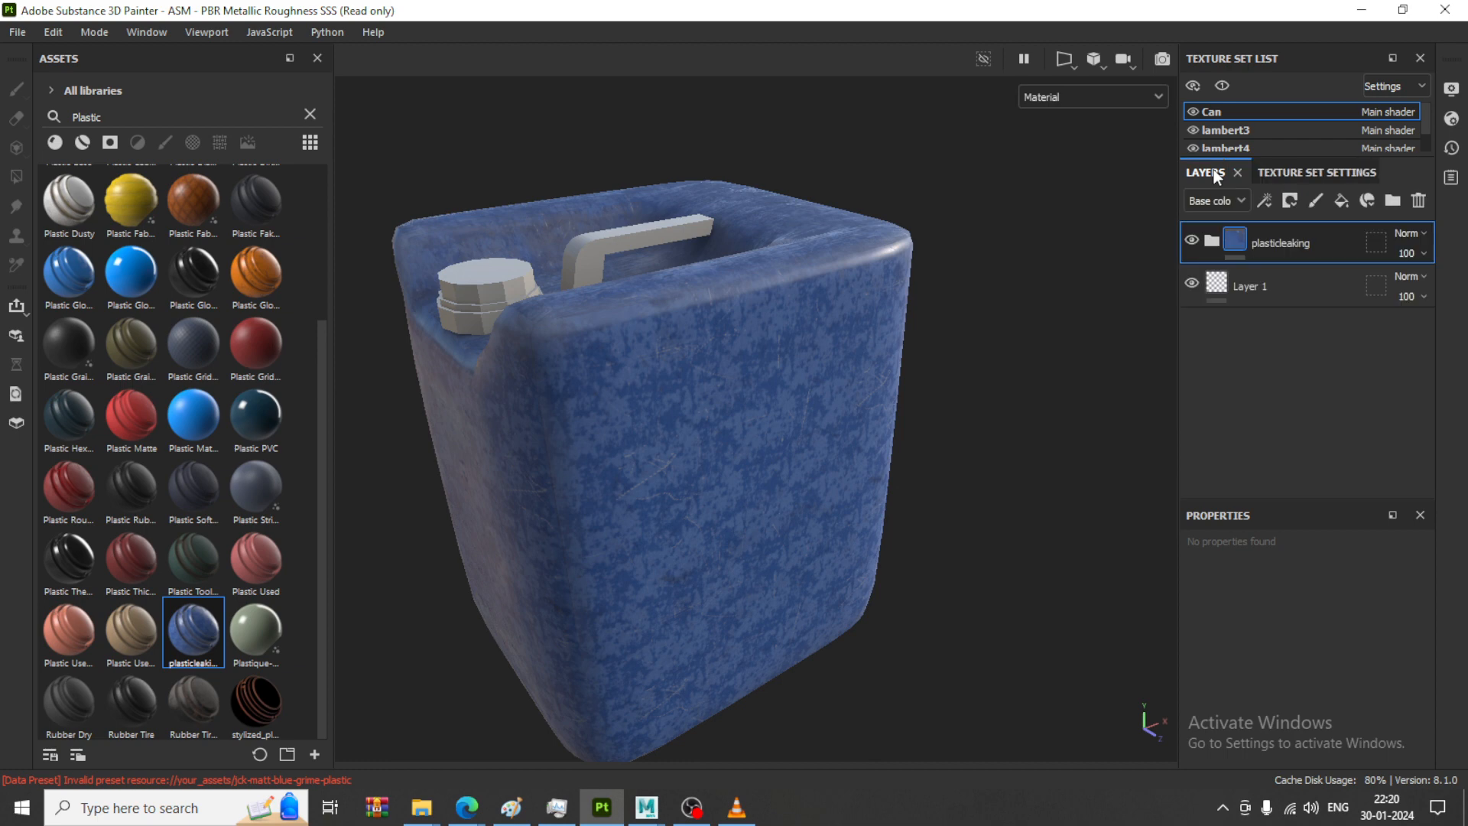
{"action": "left_click", "coordinate": [1212, 240]}
{"action": "left_click", "coordinate": [1191, 327]}
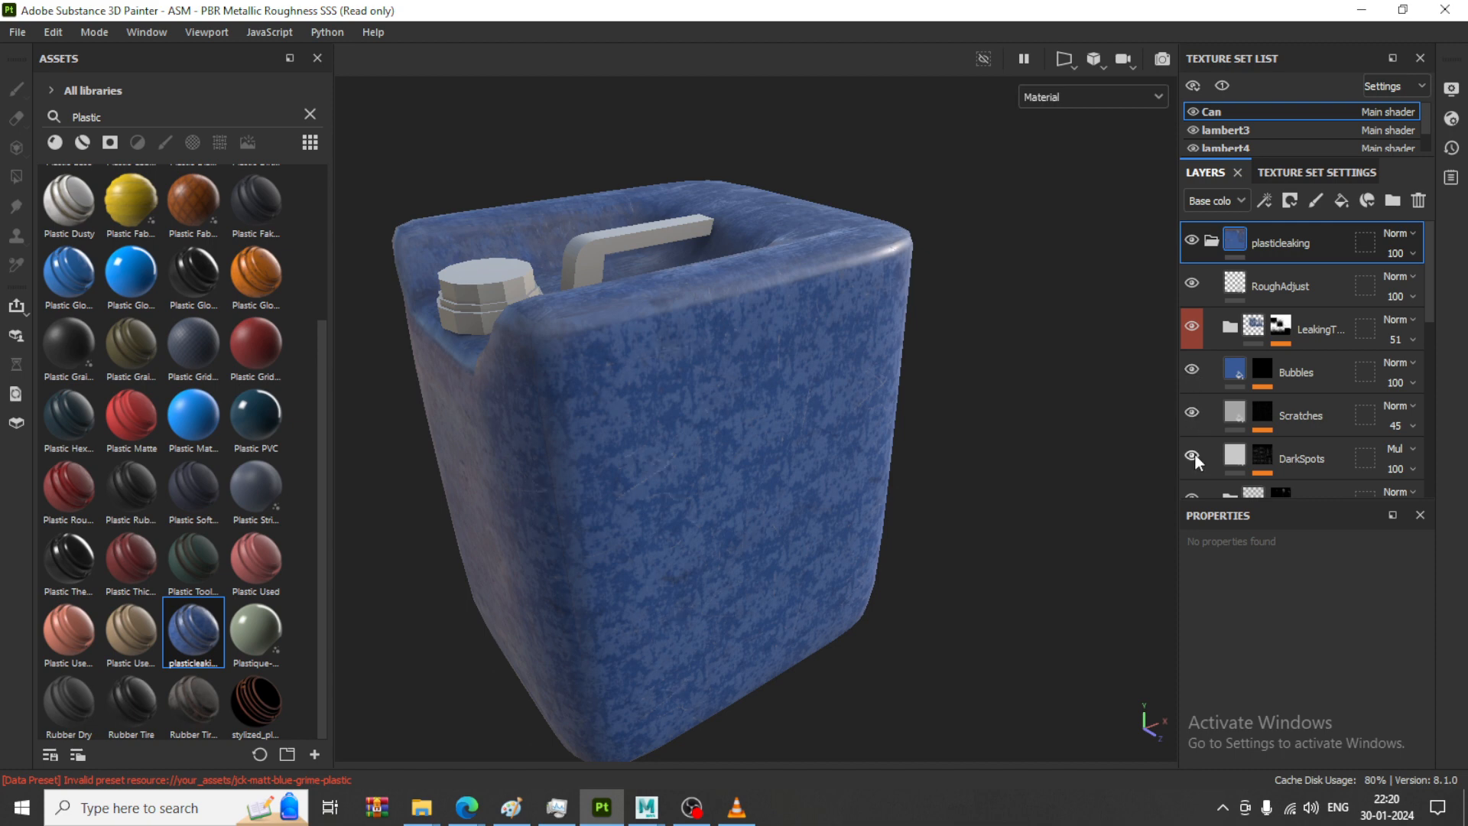
{"action": "scroll", "coordinate": [1258, 456], "scroll_direction": "down", "scroll_amount": 1}
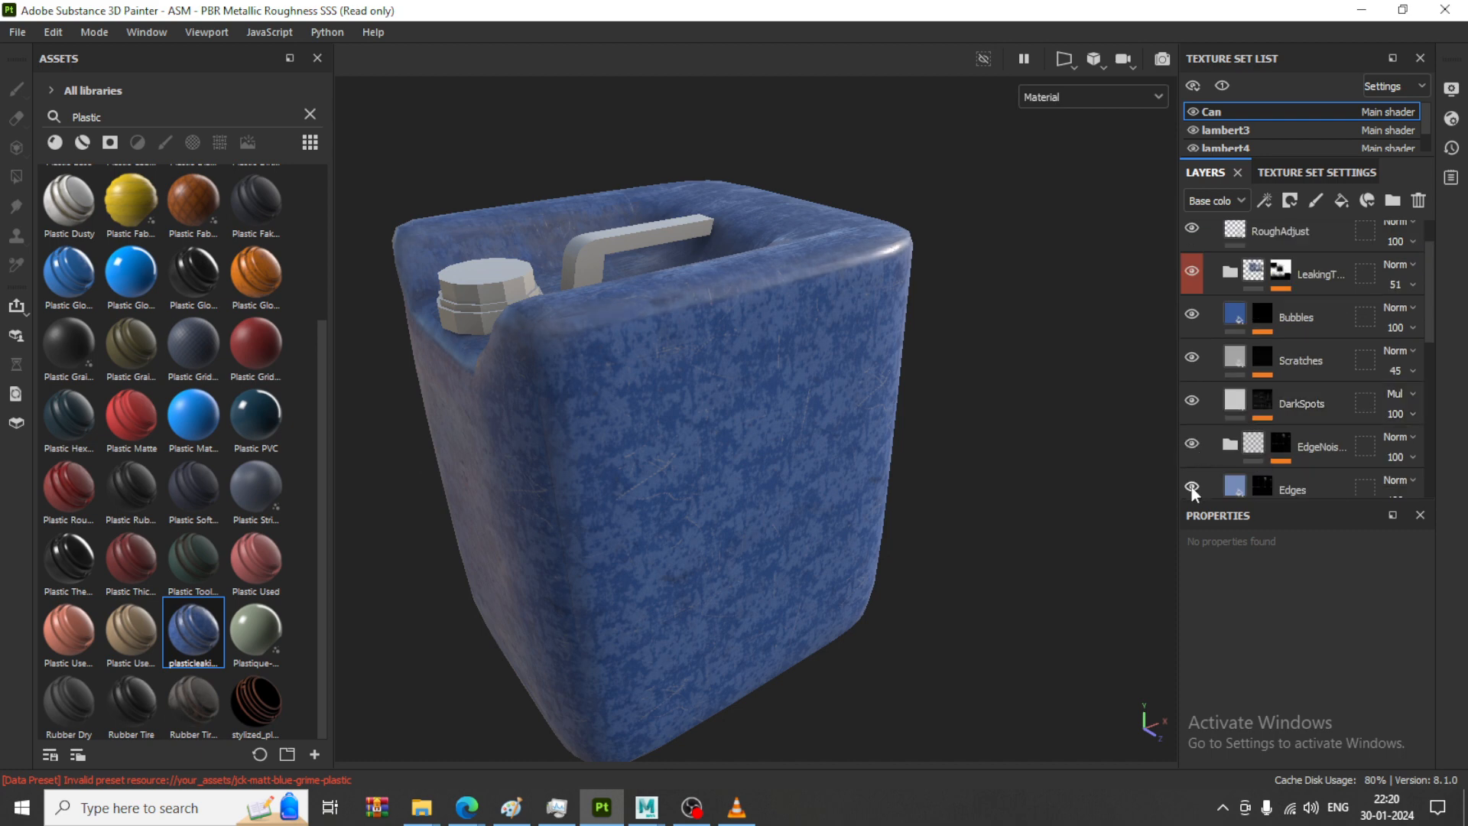
{"action": "scroll", "coordinate": [1244, 448], "scroll_direction": "down", "scroll_amount": 3}
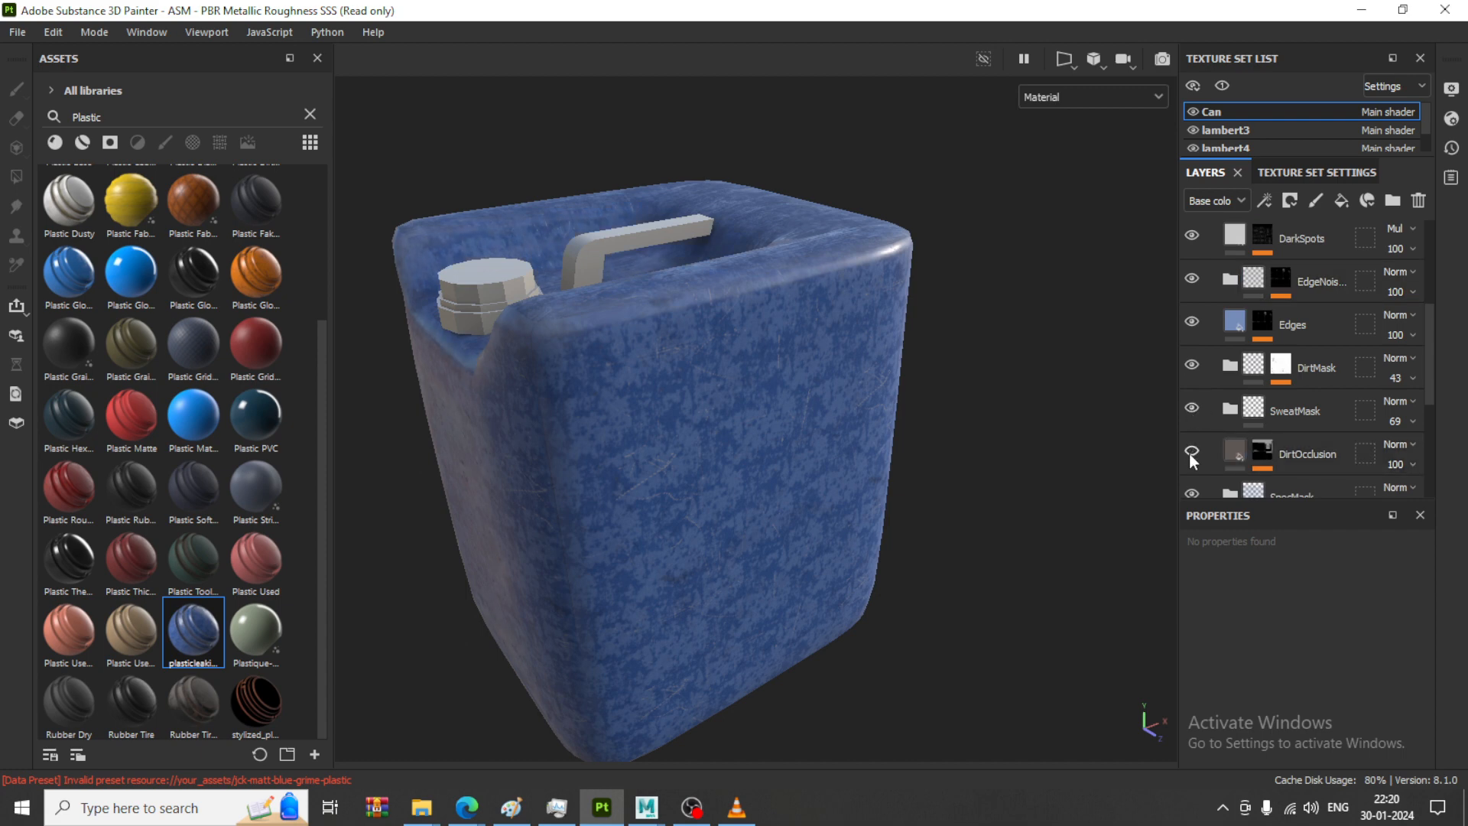
{"action": "scroll", "coordinate": [1201, 452], "scroll_direction": "down", "scroll_amount": 2}
{"action": "left_click", "coordinate": [1193, 425]}
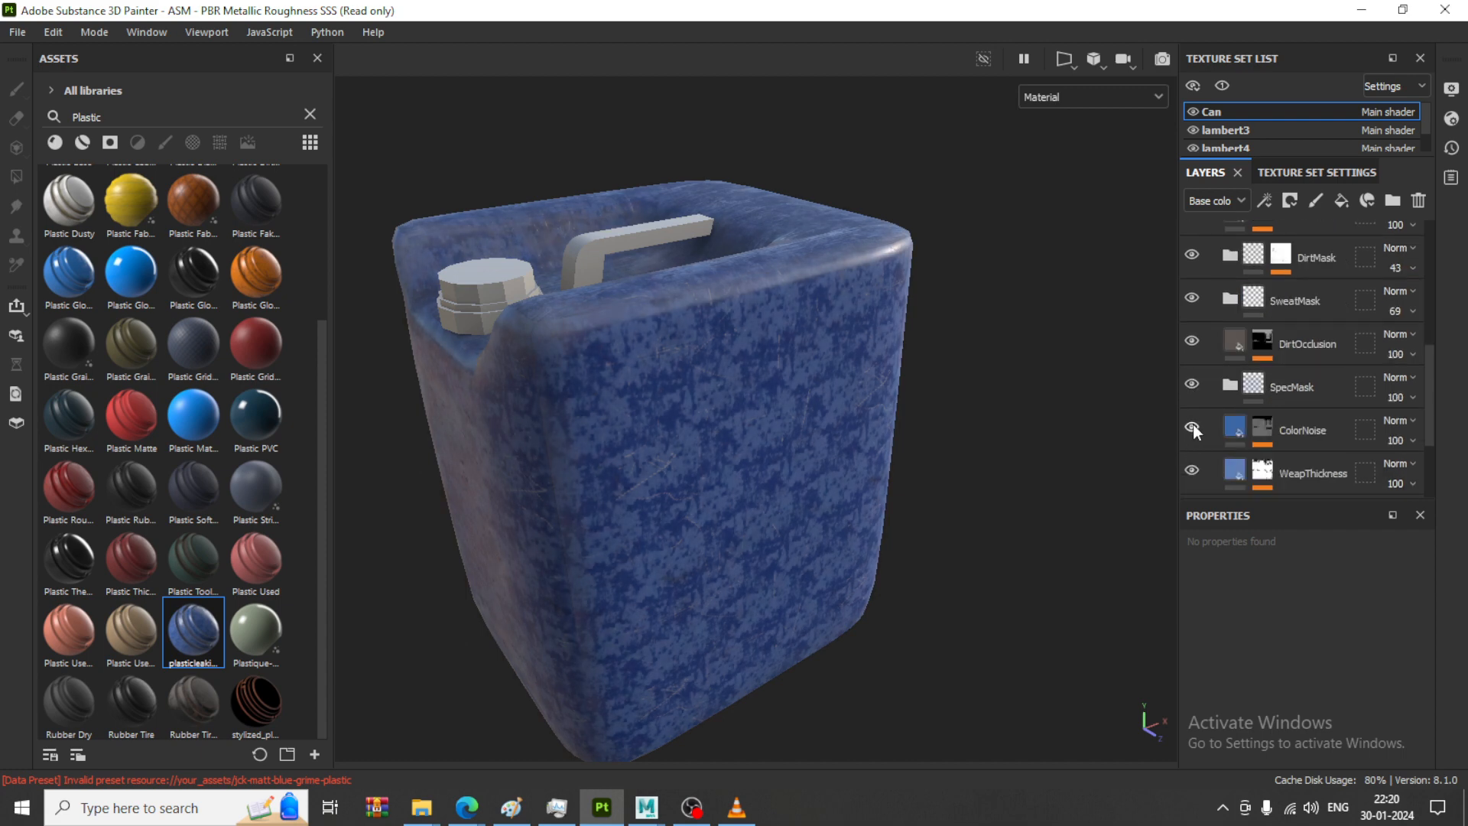
{"action": "left_click", "coordinate": [1192, 426]}
{"action": "left_click", "coordinate": [1192, 471]}
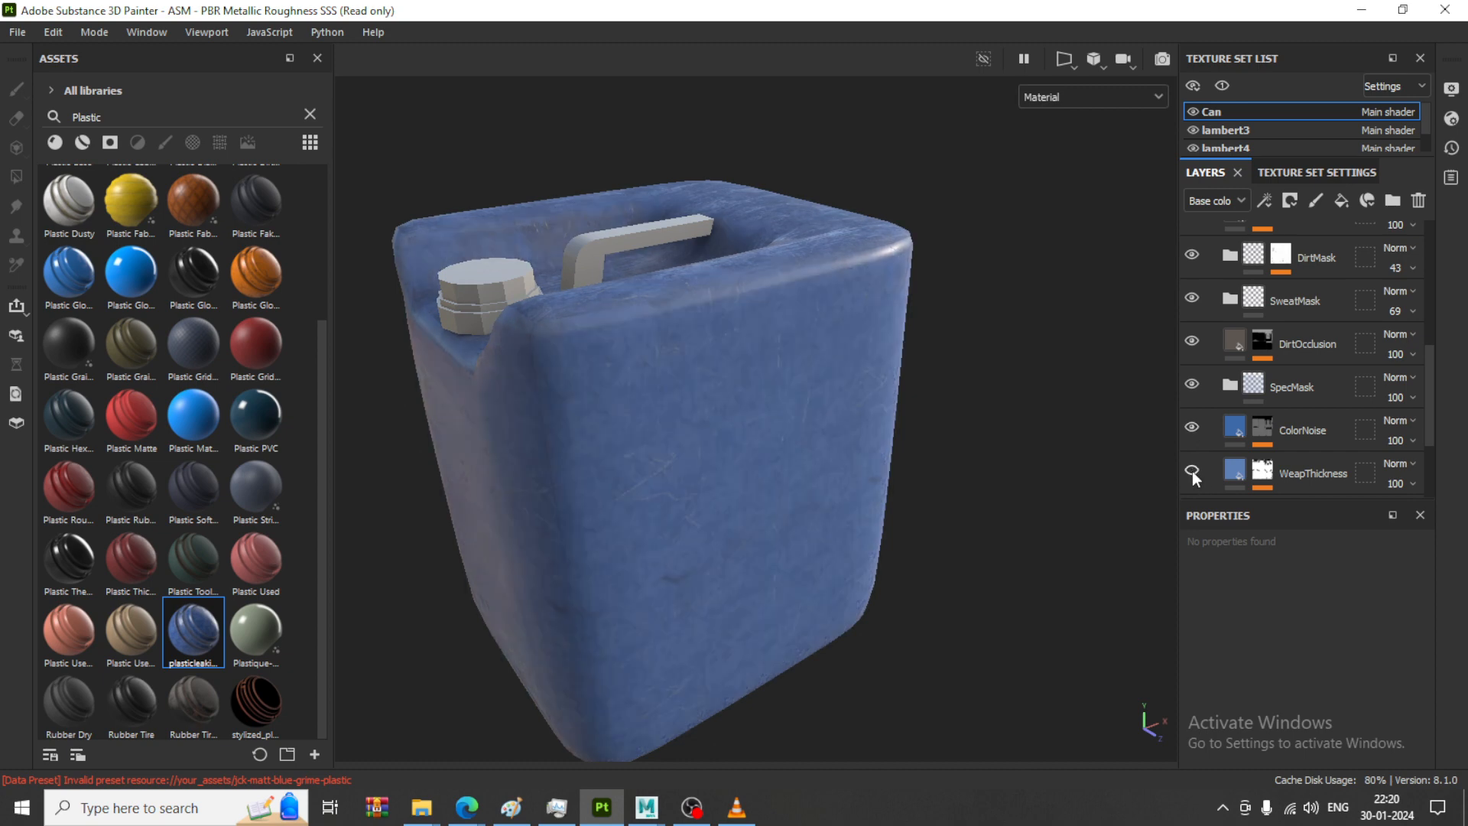
{"action": "left_click", "coordinate": [1191, 471]}
Set Erode / Expand to about -0.73 in the Matte Erode / Expand filter on the WeapThickness layer's mask
{"action": "left_click", "coordinate": [1261, 473]}
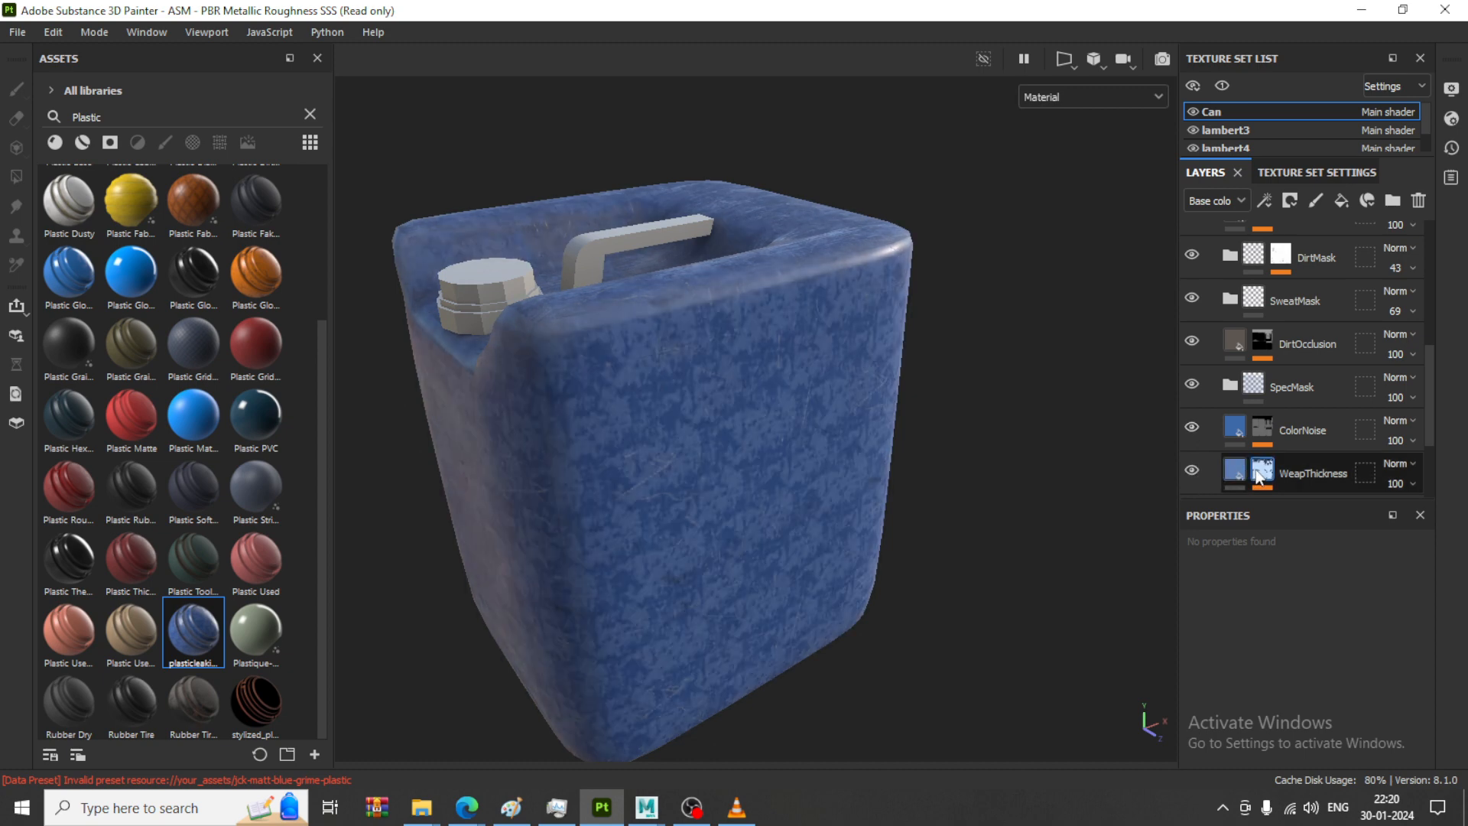
{"action": "left_click", "coordinate": [1330, 462]}
{"action": "scroll", "coordinate": [1313, 424], "scroll_direction": "down", "scroll_amount": 1}
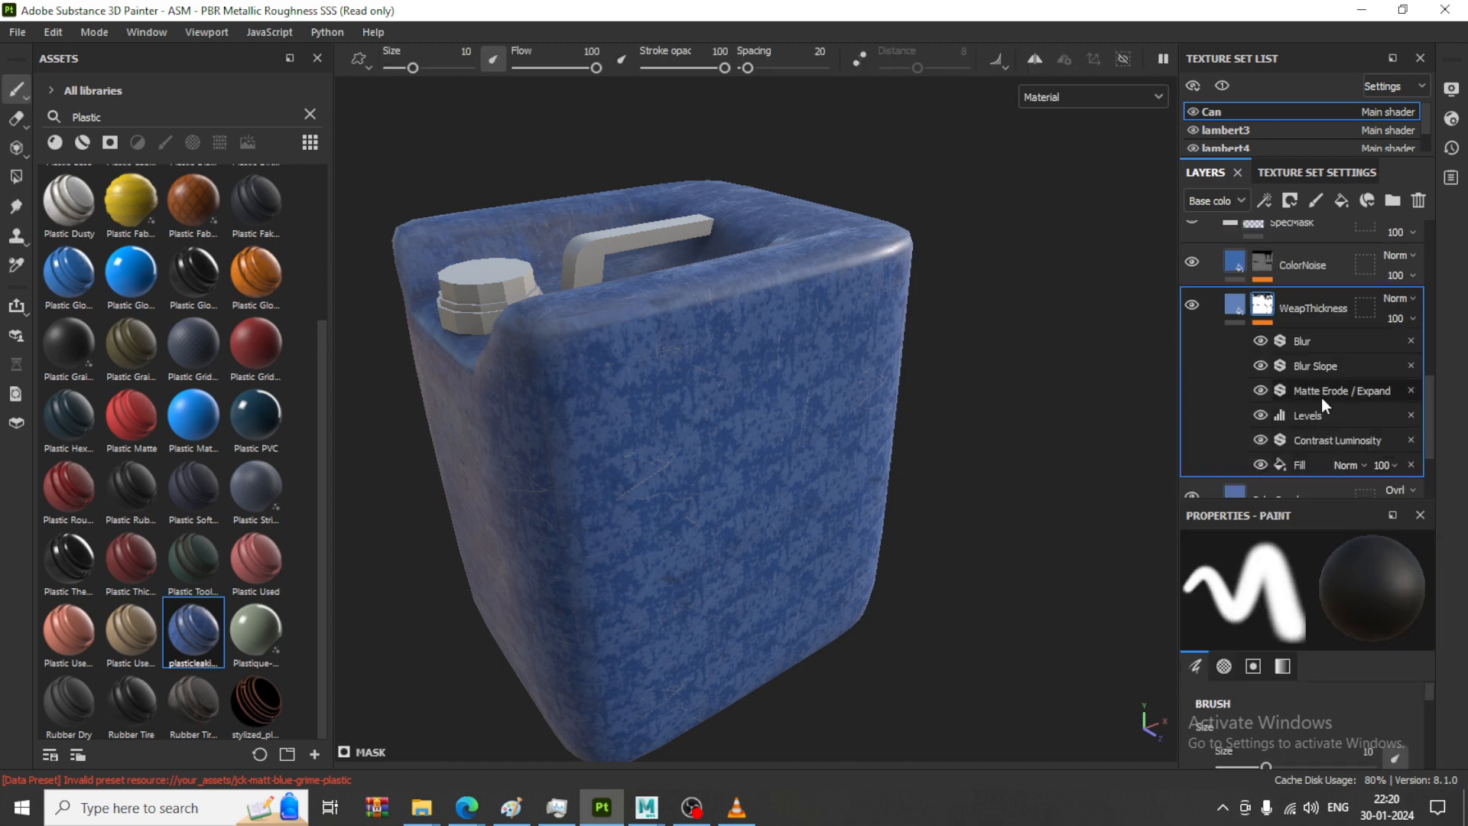
{"action": "left_click", "coordinate": [1321, 393]}
{"action": "left_click_drag", "start_coordinate": [1297, 689], "coordinate": [1352, 689]}
{"action": "left_click", "coordinate": [1313, 693]}
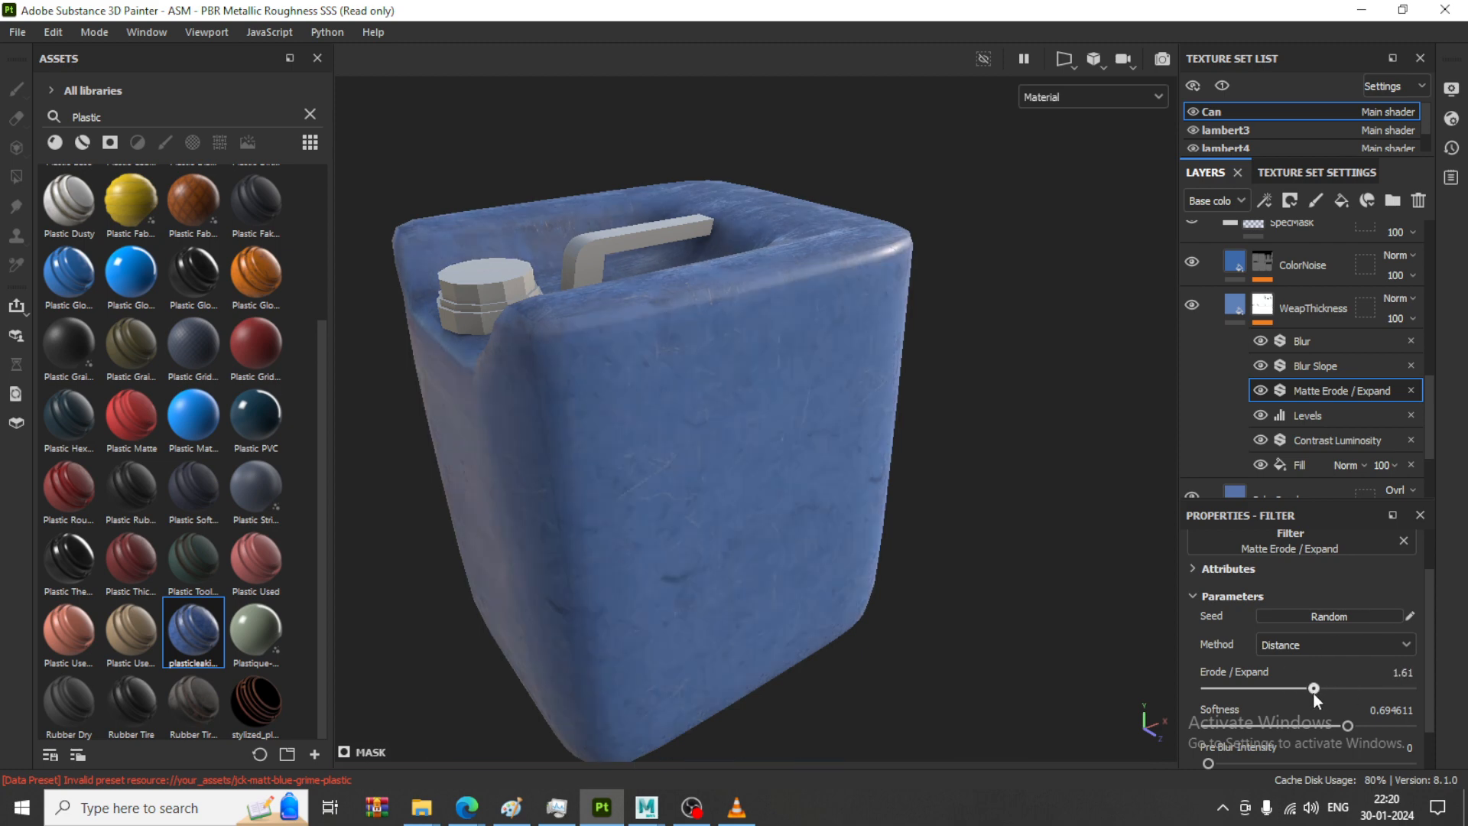
{"action": "left_click_drag", "start_coordinate": [1313, 692], "coordinate": [1301, 694]}
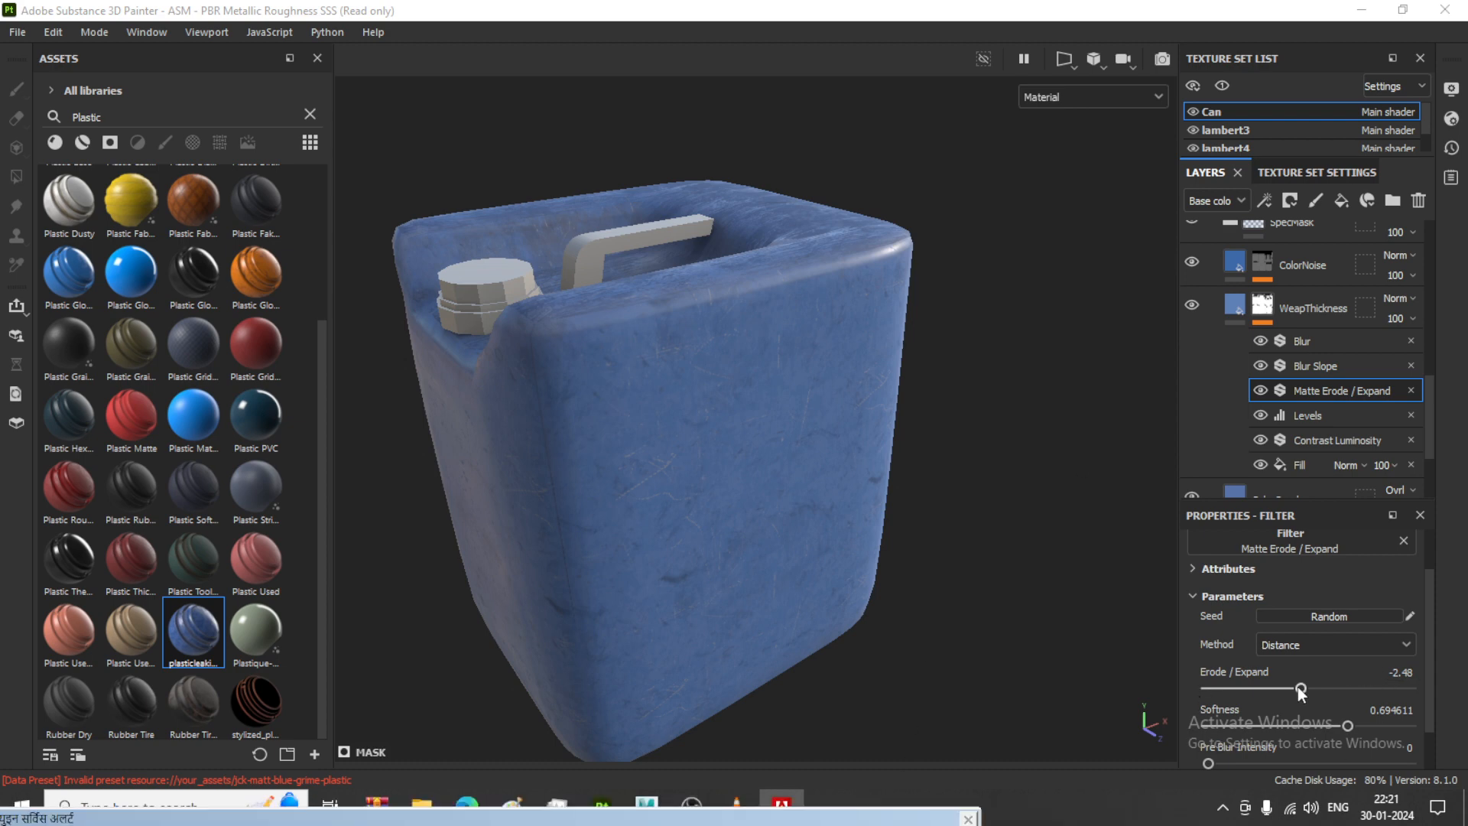
{"action": "left_click_drag", "start_coordinate": [1291, 686], "coordinate": [1305, 686]}
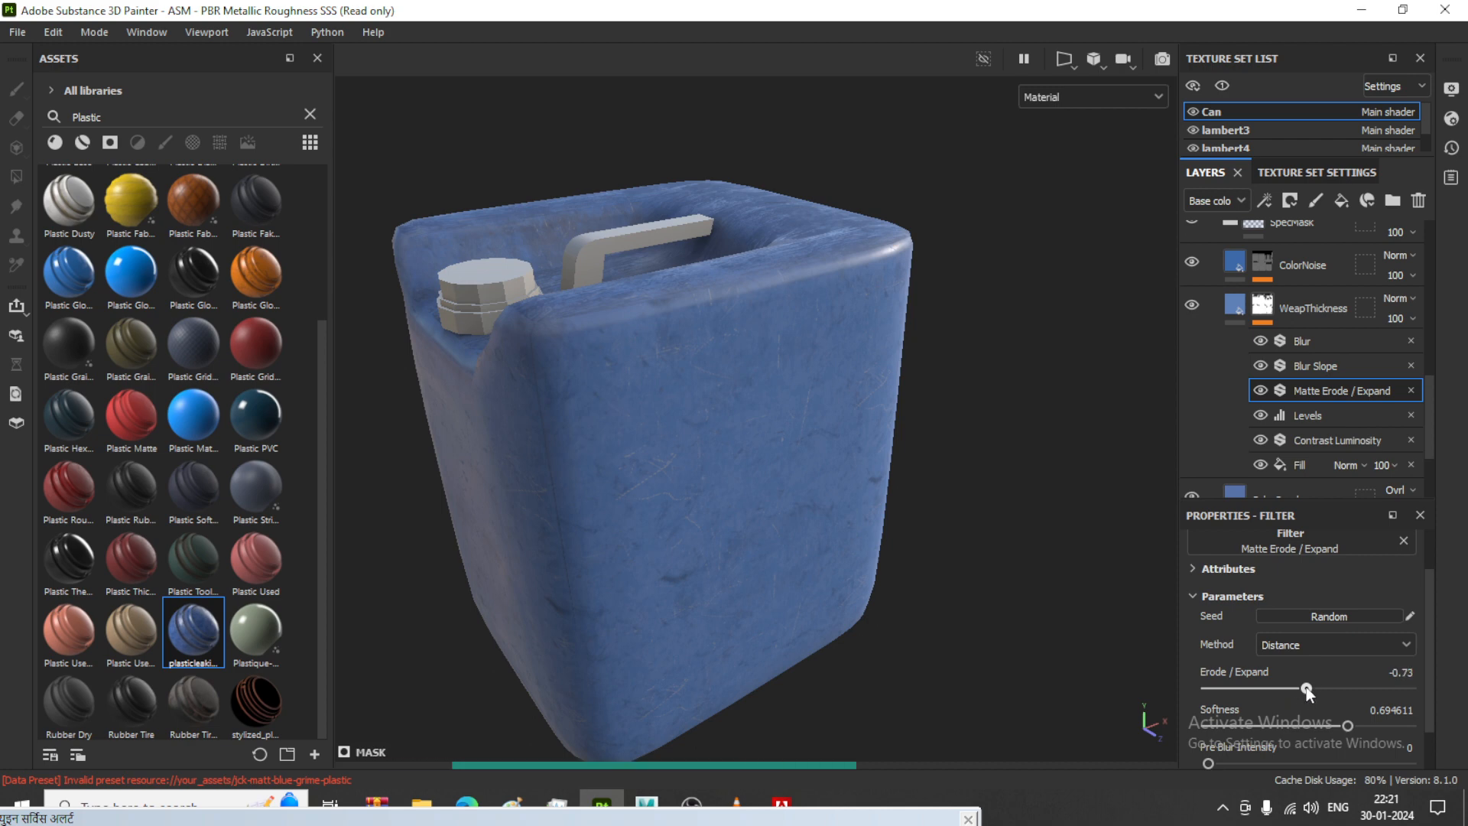
Set Erode / Expand to -7.74 in the Matte Erode / Expand filter on the WeapThickness mask
{"action": "mouse_move", "coordinate": [1306, 686]}
{"action": "left_mouse_down"}
{"action": "mouse_move", "coordinate": [1336, 687]}
{"action": "mouse_move", "coordinate": [1258, 688]}
{"action": "mouse_move", "coordinate": [1285, 689]}
{"action": "left_mouse_up"}
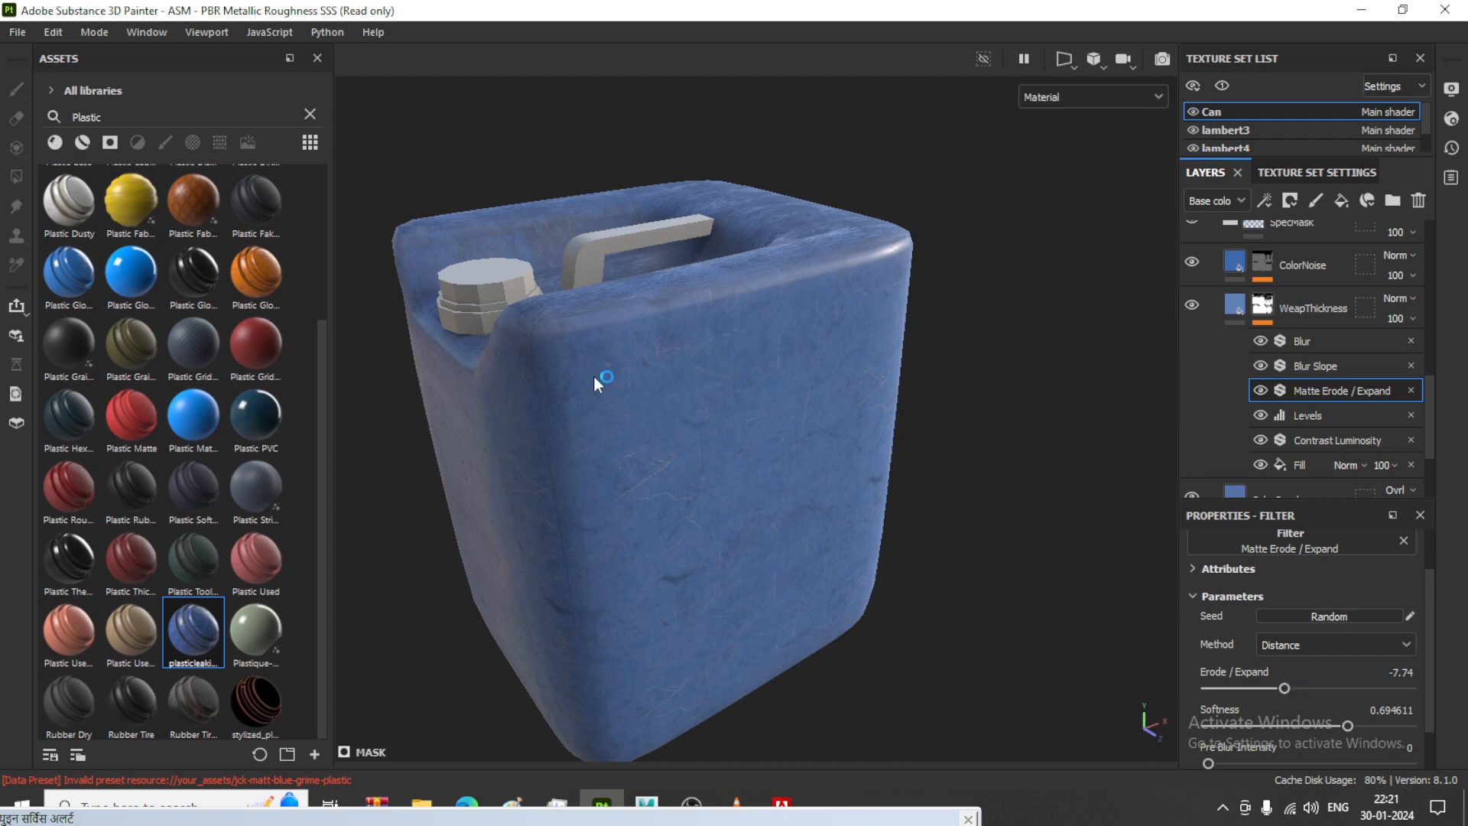
Switch to Task Manager, end the Adobe Genuine Software Client task and minimize the window
{"action": "key", "text": "ctrl+shift+Escape"}
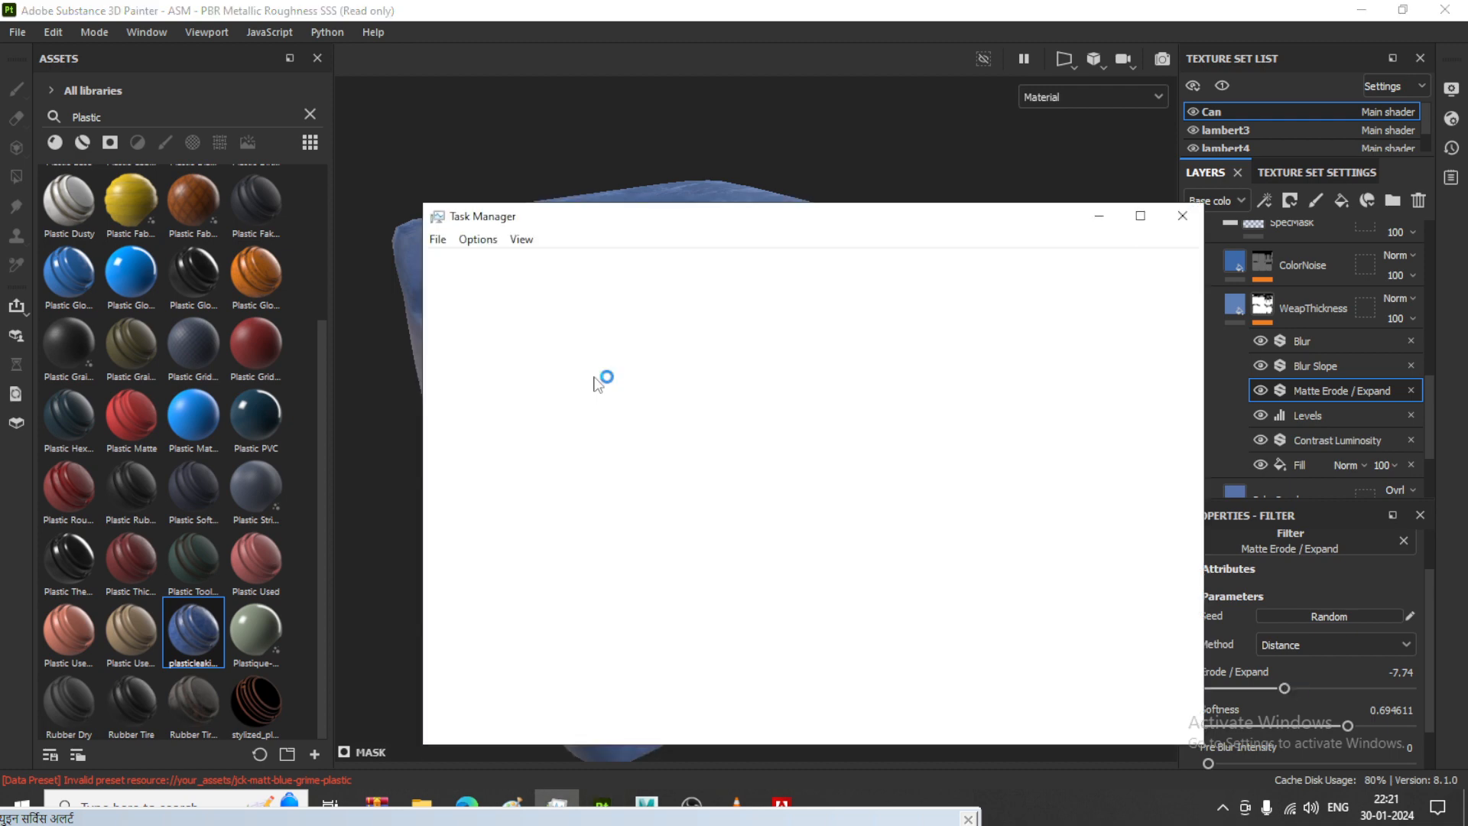
{"action": "left_click", "coordinate": [508, 371]}
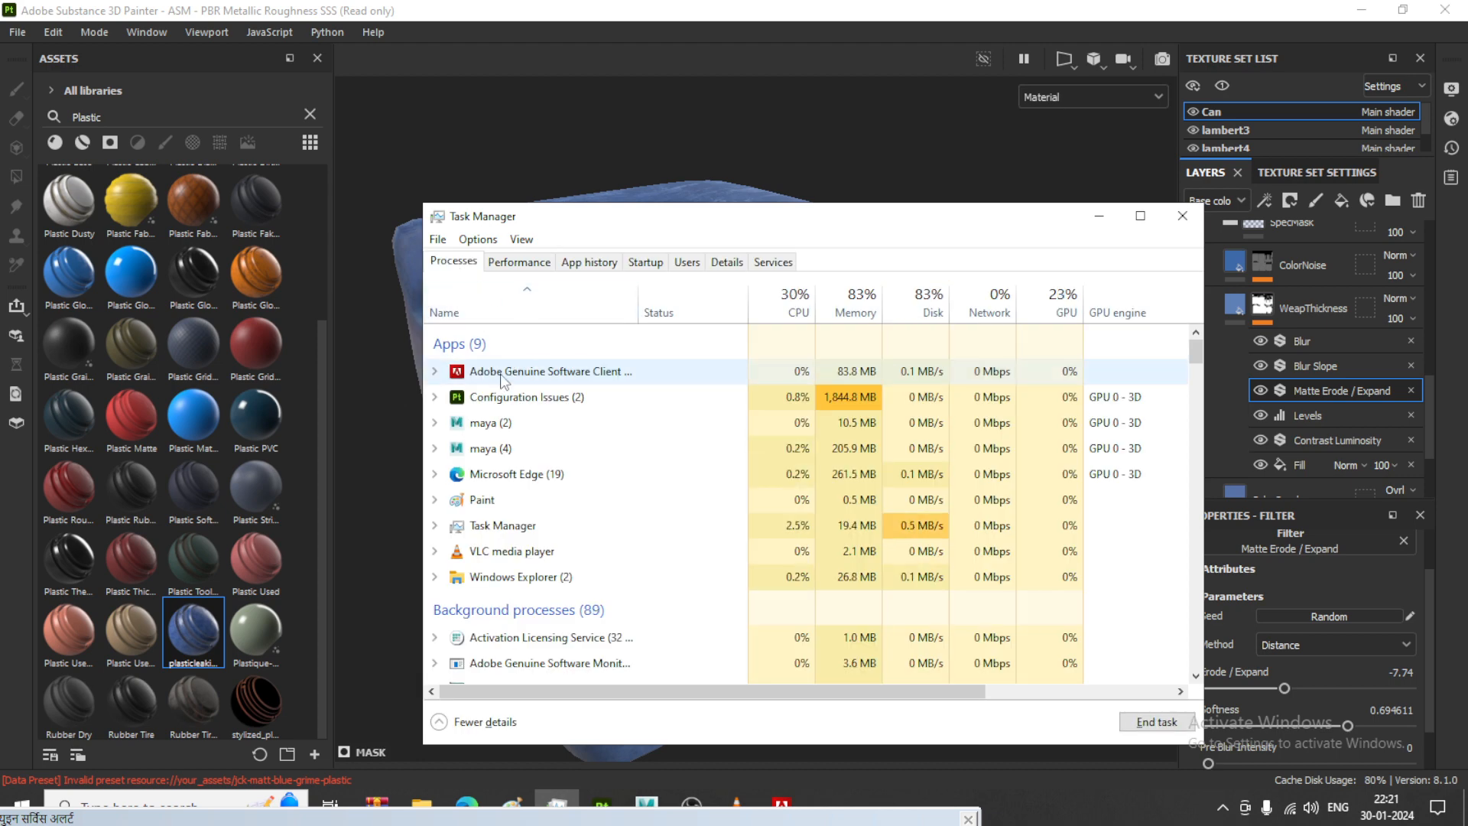
{"action": "right_click", "coordinate": [501, 373]}
{"action": "left_click", "coordinate": [579, 434]}
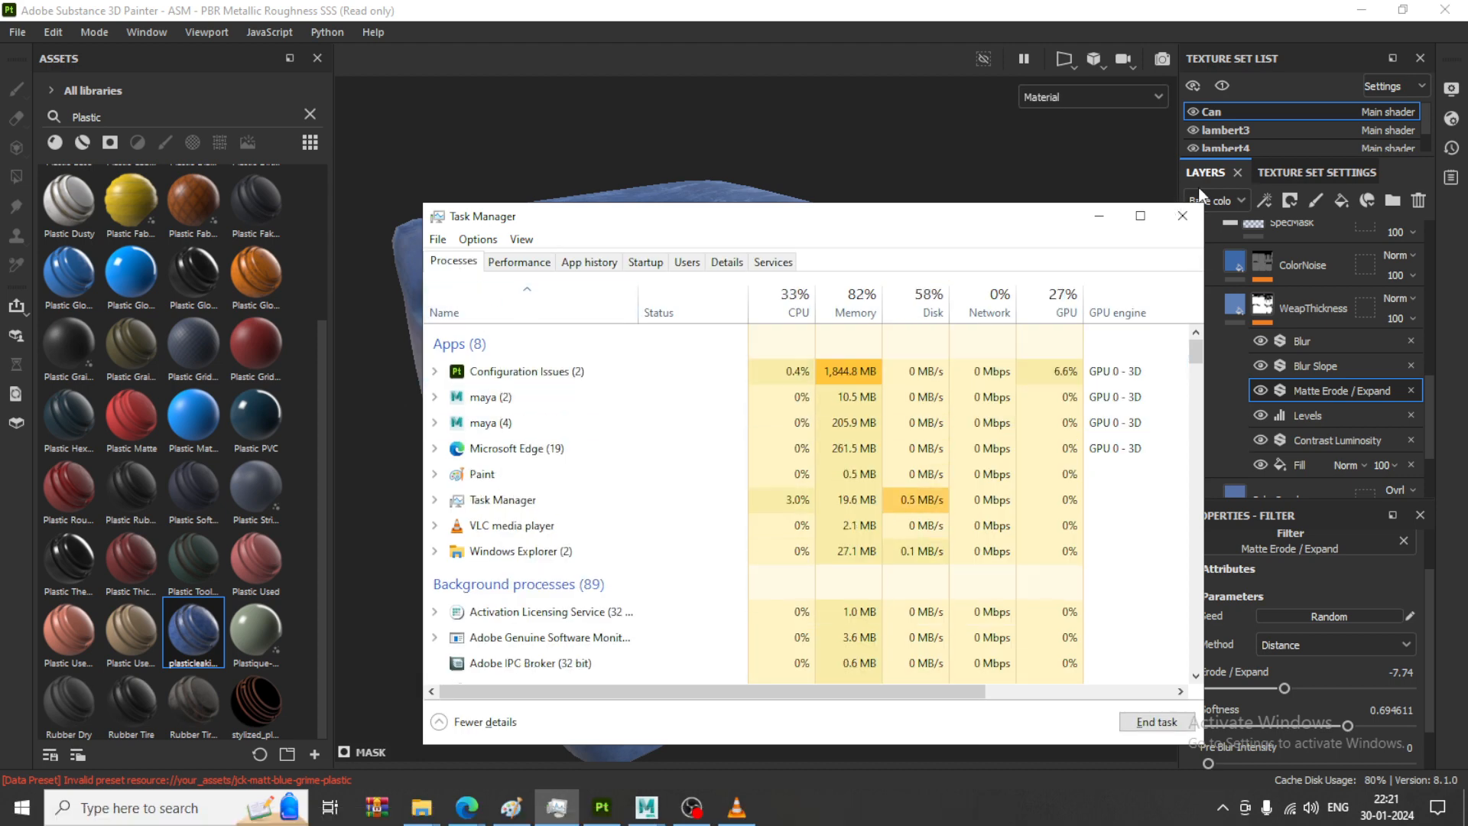
{"action": "left_click", "coordinate": [1100, 212]}
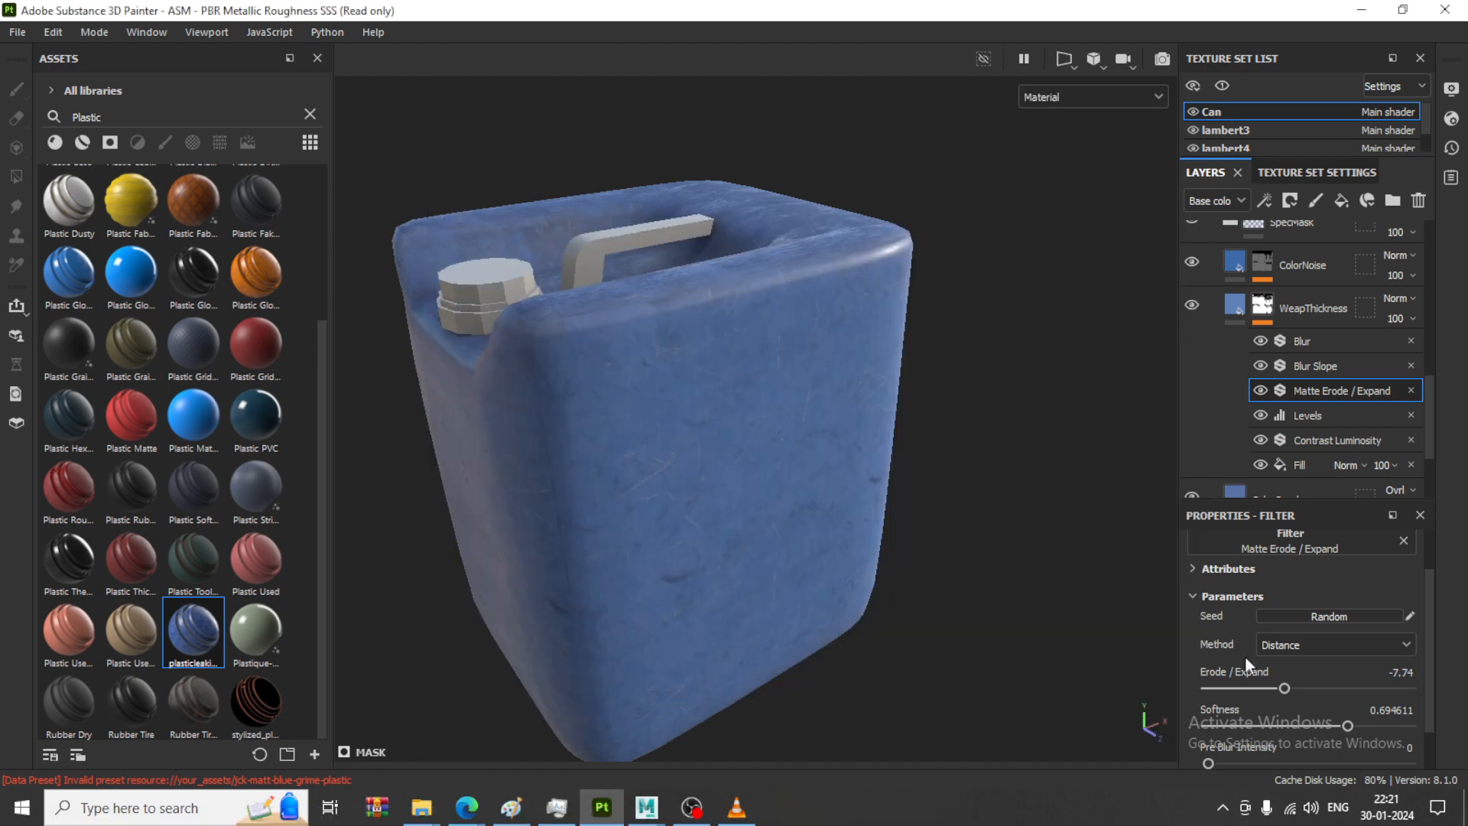
Set the WeapThickness mask's Erode / Expand value to -3.45 and check the wear on the can's body
{"action": "left_click", "coordinate": [1298, 686]}
{"action": "key", "text": "ctrl"}
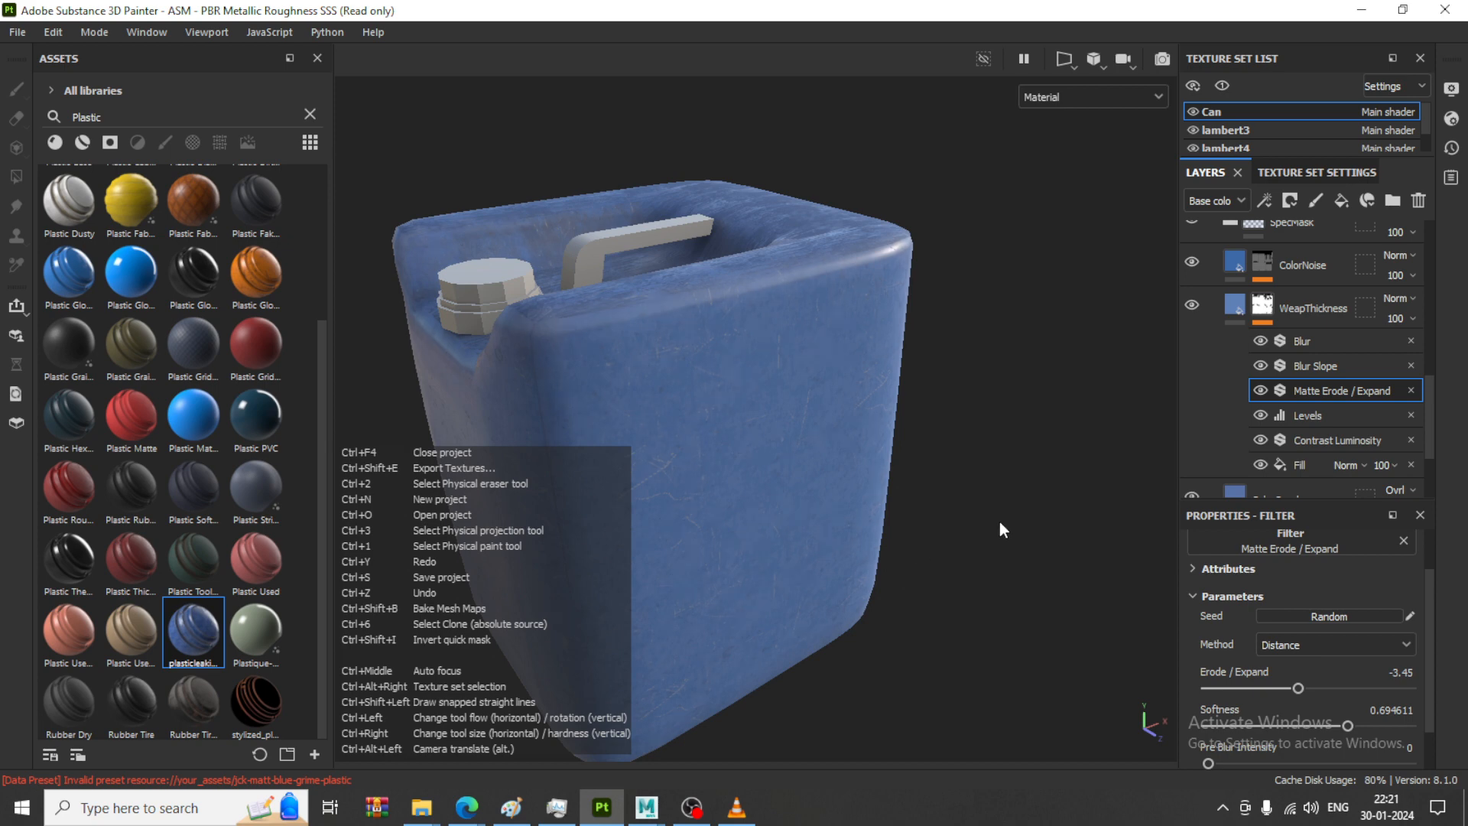
{"action": "scroll", "coordinate": [998, 522], "scroll_direction": "up", "scroll_amount": 1}
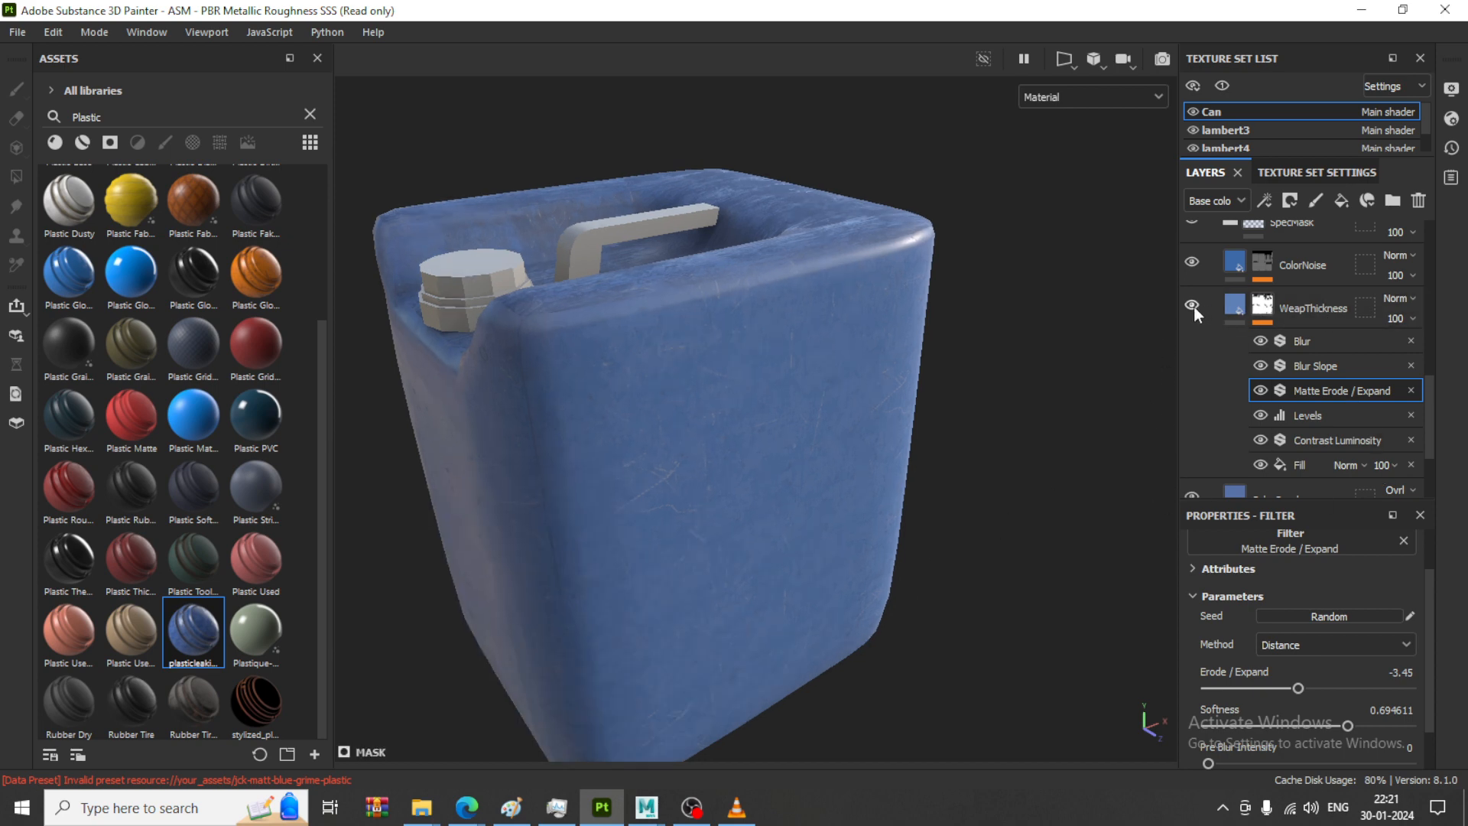
{"action": "scroll", "coordinate": [1286, 405], "scroll_direction": "up", "scroll_amount": 5}
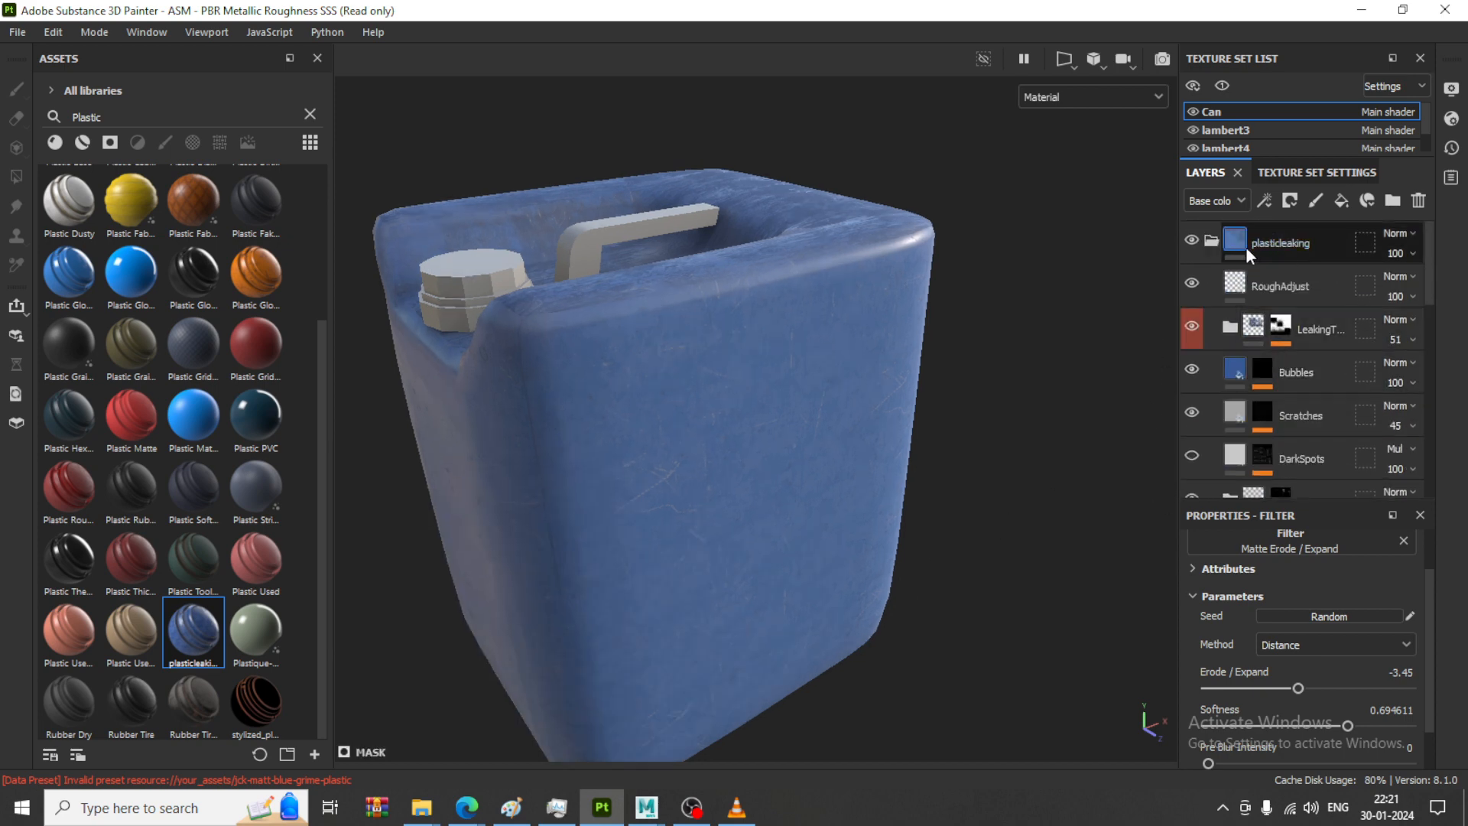
Collapse the plasticleaking layer group and delete the whole group from the Can texture set
{"action": "left_click", "coordinate": [1211, 240]}
{"action": "key", "text": "Delete"}
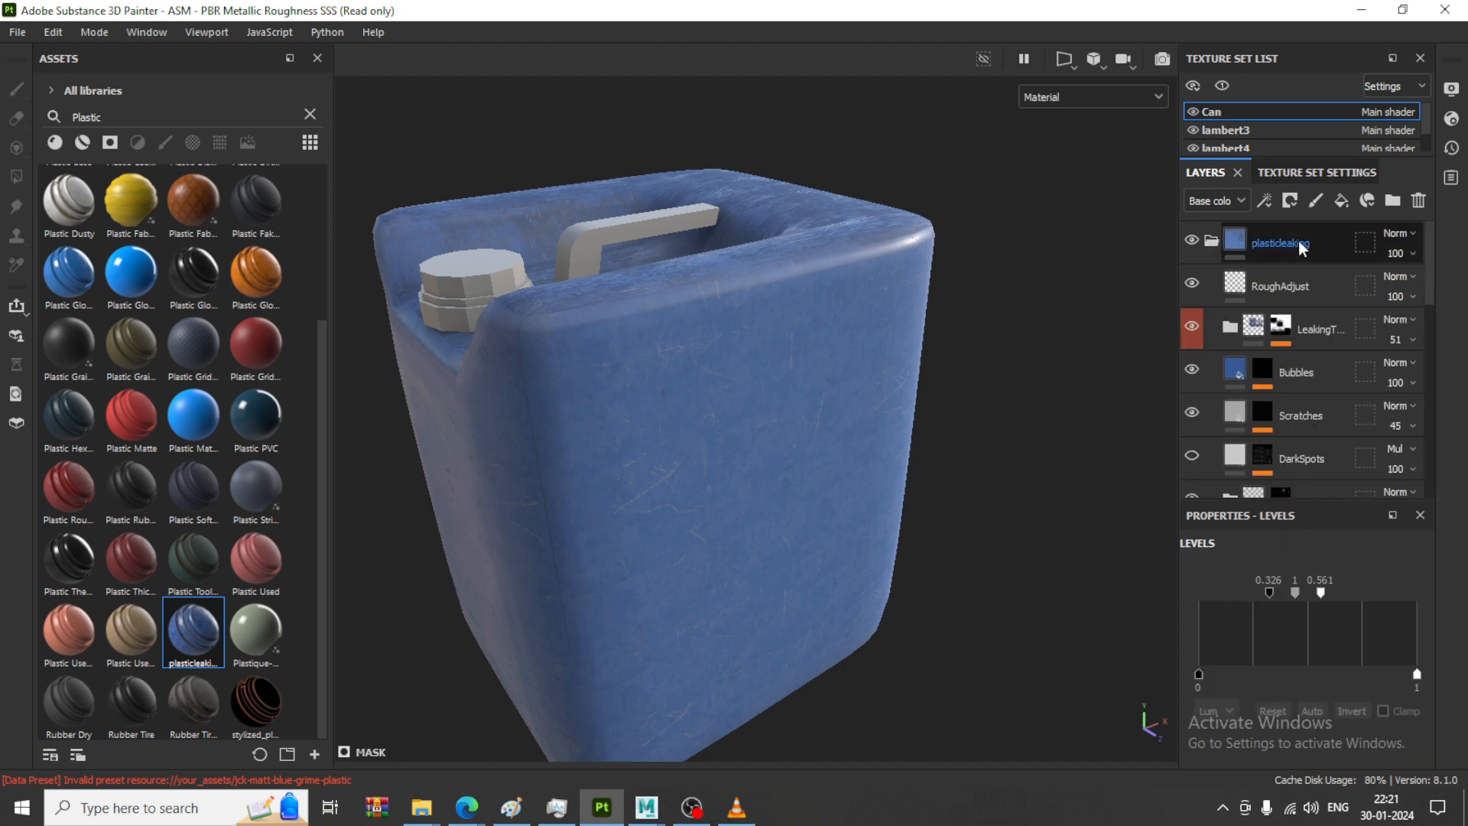
{"action": "left_click", "coordinate": [1214, 241]}
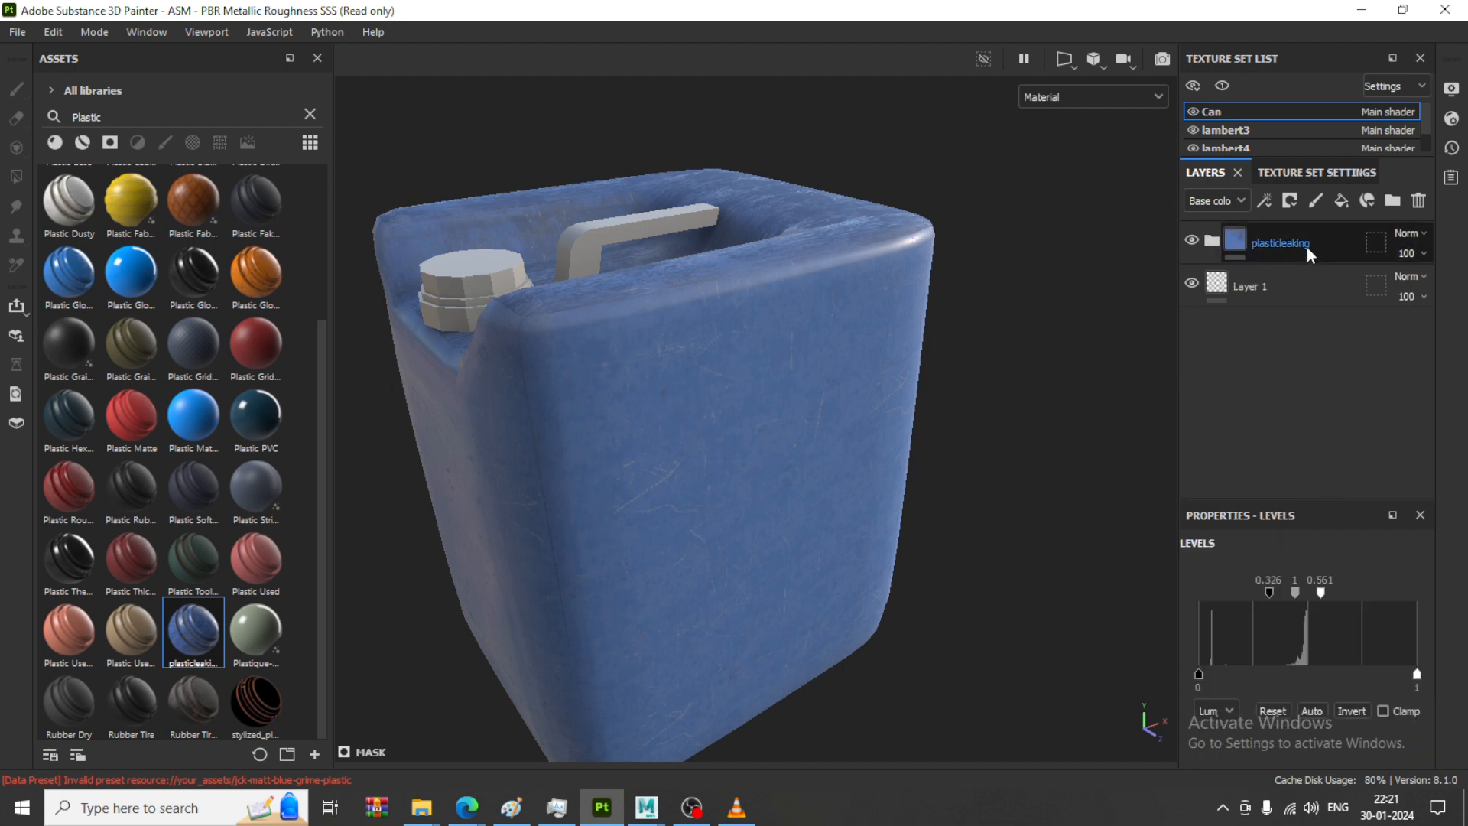
{"action": "key", "text": "ctrl+z"}
{"action": "left_click", "coordinate": [1211, 240]}
{"action": "left_click", "coordinate": [1342, 257]}
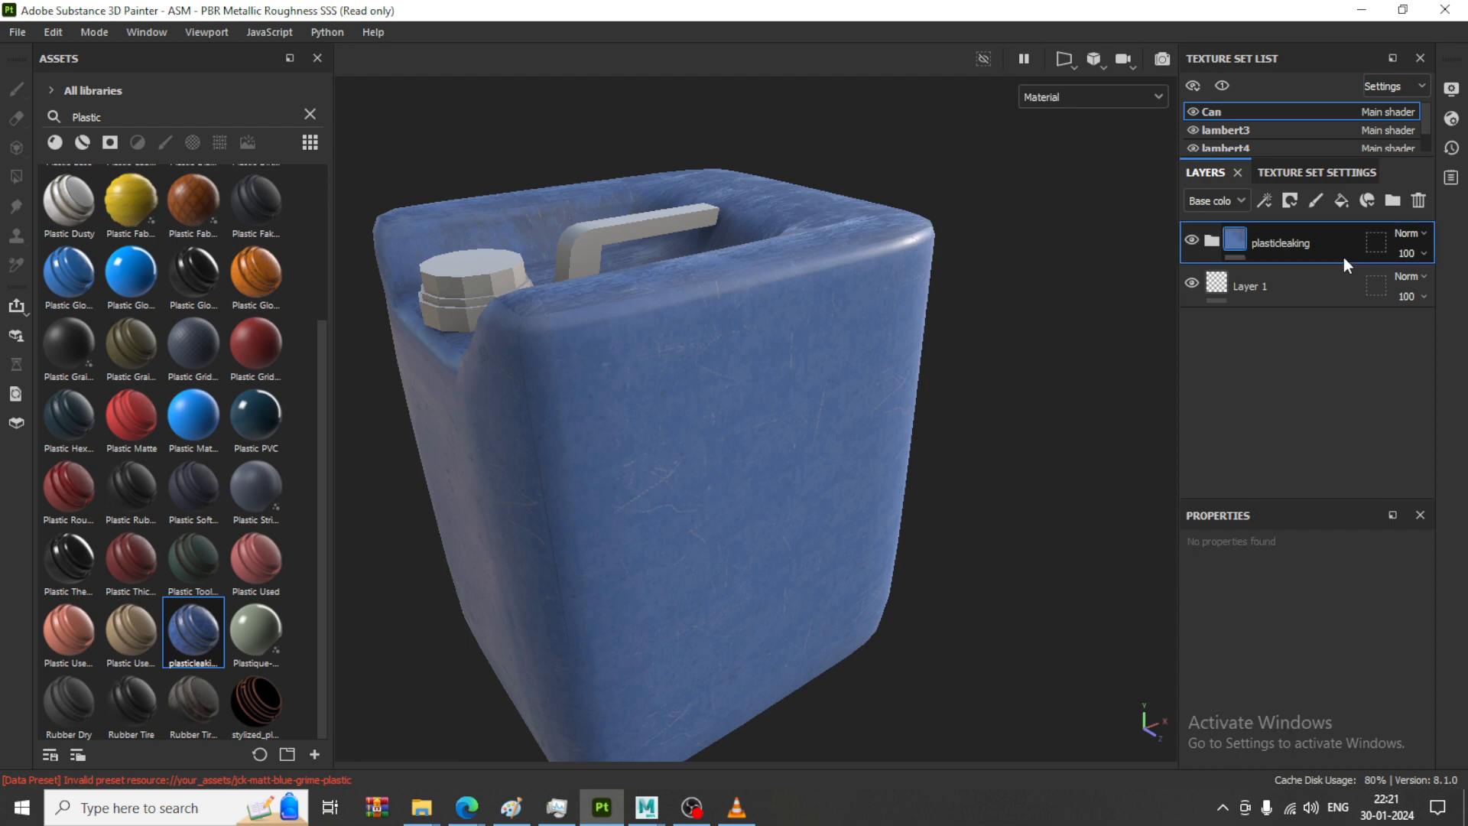
{"action": "key", "text": "Delete"}
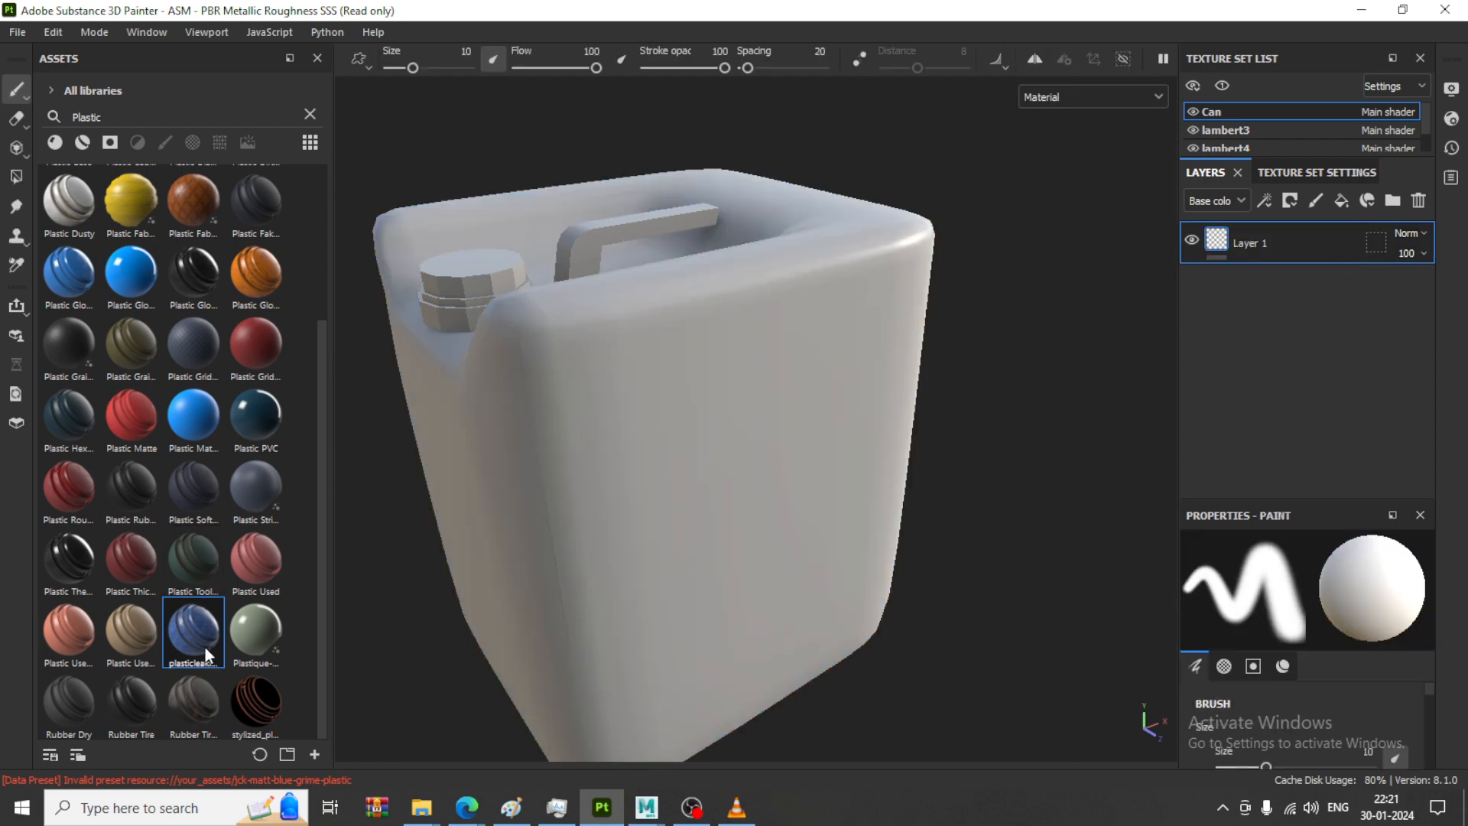
Reapply the plasticleaking material to the can's body
{"action": "left_click_drag", "start_coordinate": [204, 652], "coordinate": [701, 480]}
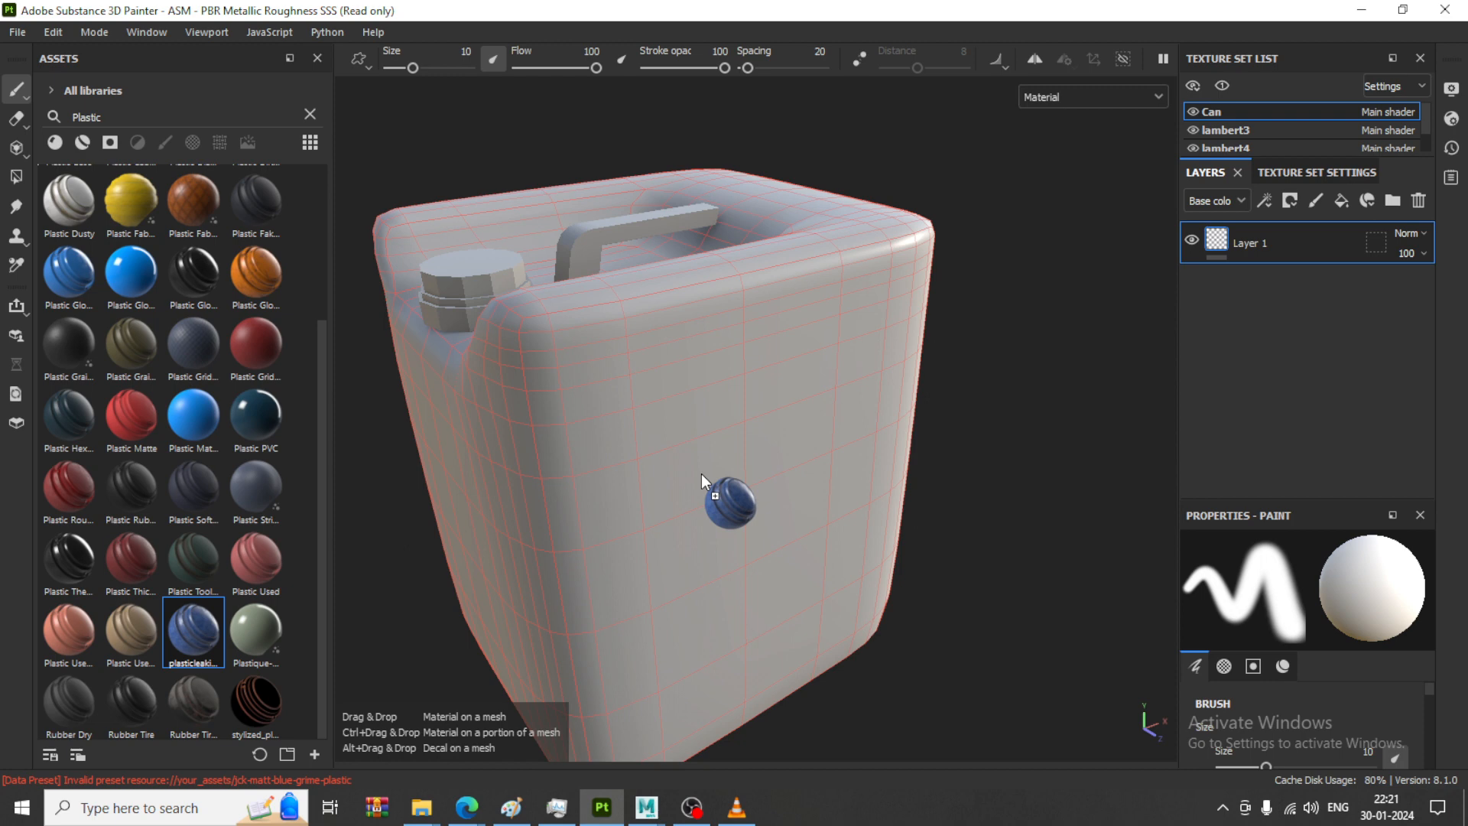
{"action": "left_click_drag", "start_coordinate": [702, 475], "coordinate": [702, 477]}
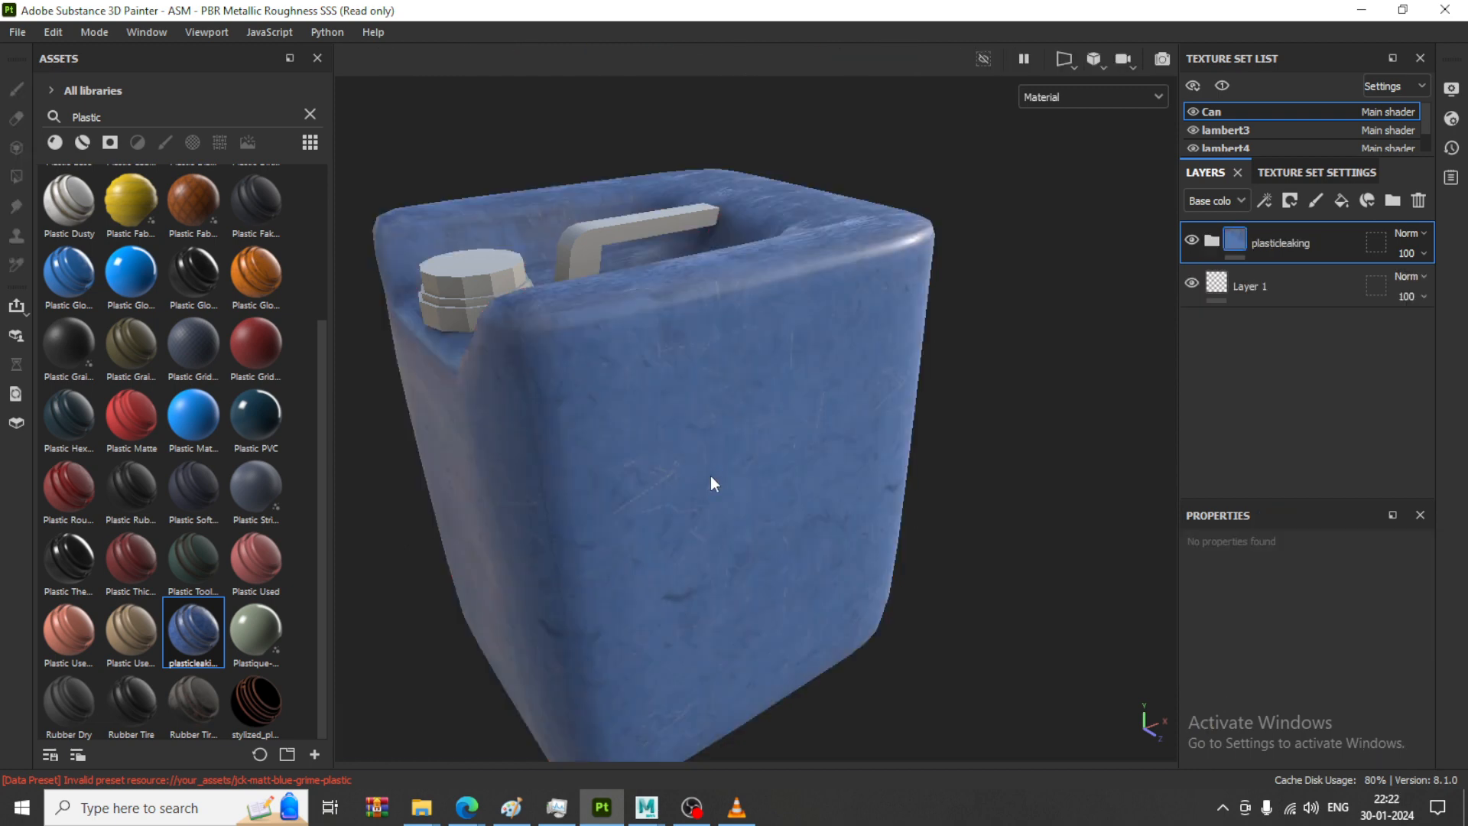
{"action": "scroll", "coordinate": [838, 476], "scroll_direction": "down", "scroll_amount": 3}
{"action": "scroll", "coordinate": [839, 471], "scroll_direction": "up", "scroll_amount": 4}
{"action": "middle_click_drag", "start_coordinate": [843, 420], "coordinate": [956, 405]}
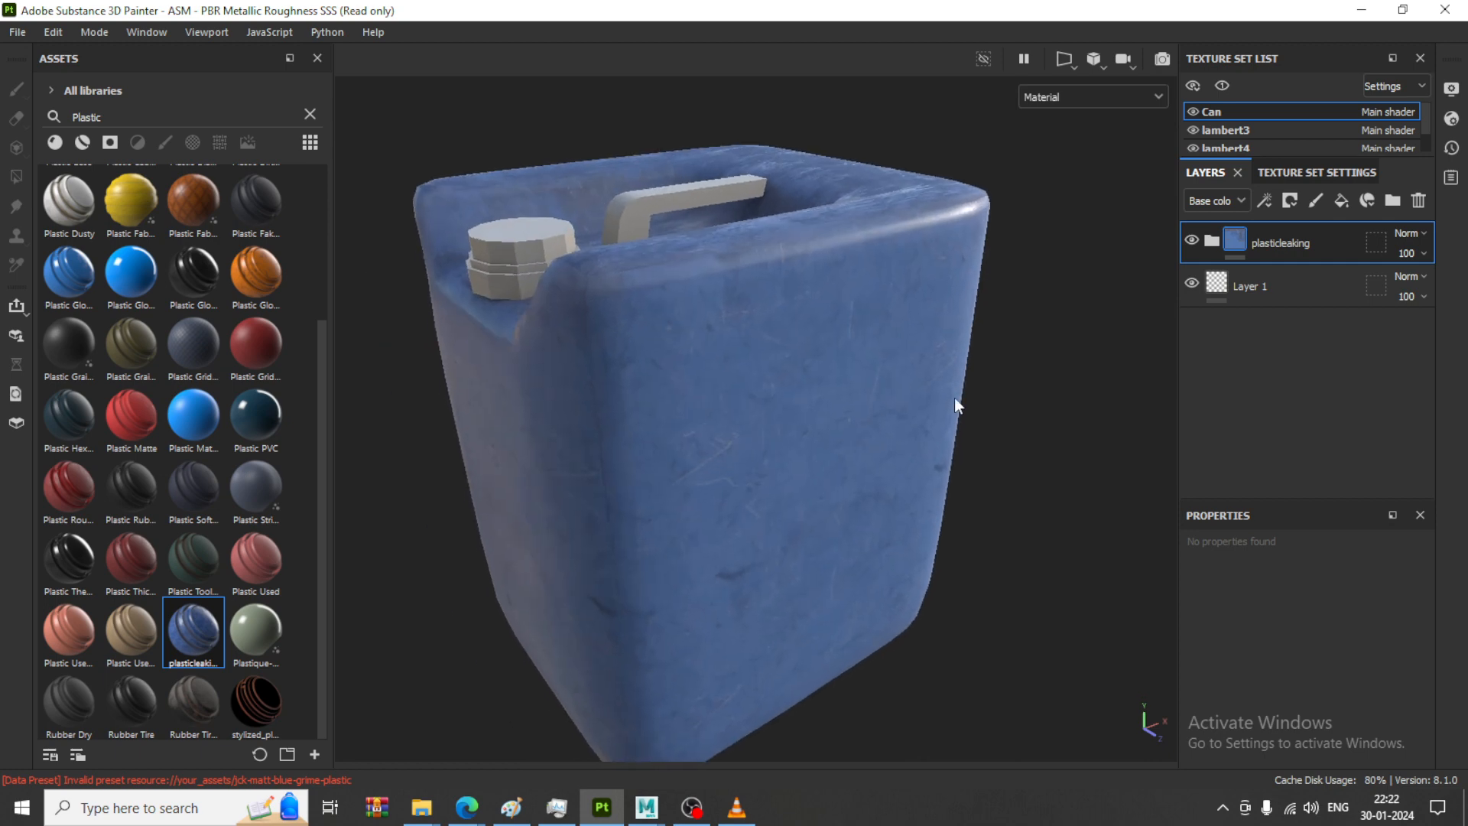
Set Erode / Expand to -11.84 in the Matte Erode / Expand filter on the WeapThickness mask, and collapse the plasticleaking group
{"action": "left_click", "coordinate": [1212, 249]}
{"action": "scroll", "coordinate": [1294, 467], "scroll_direction": "down", "scroll_amount": 5}
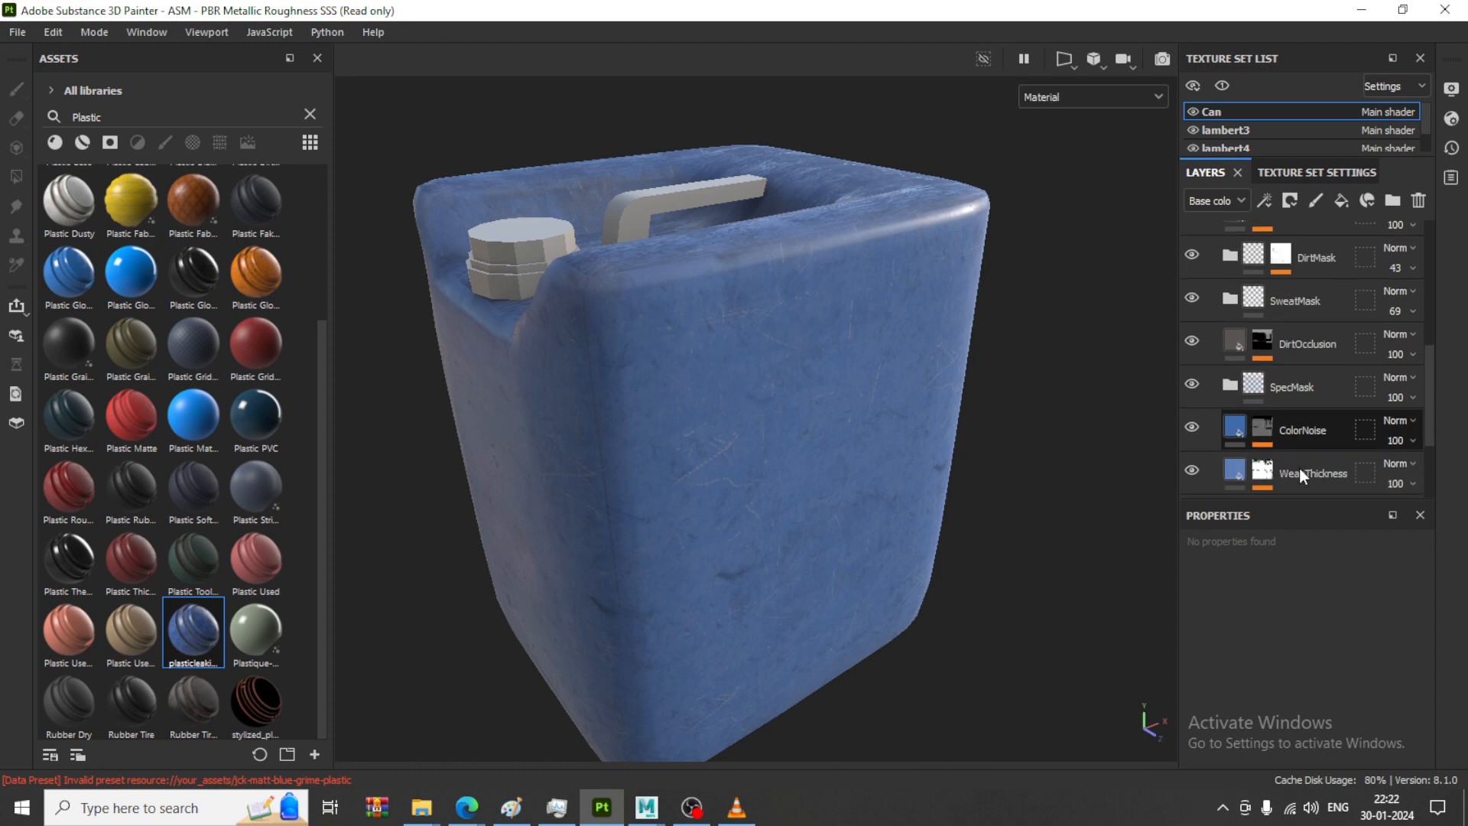
{"action": "scroll", "coordinate": [1299, 468], "scroll_direction": "down", "scroll_amount": 3}
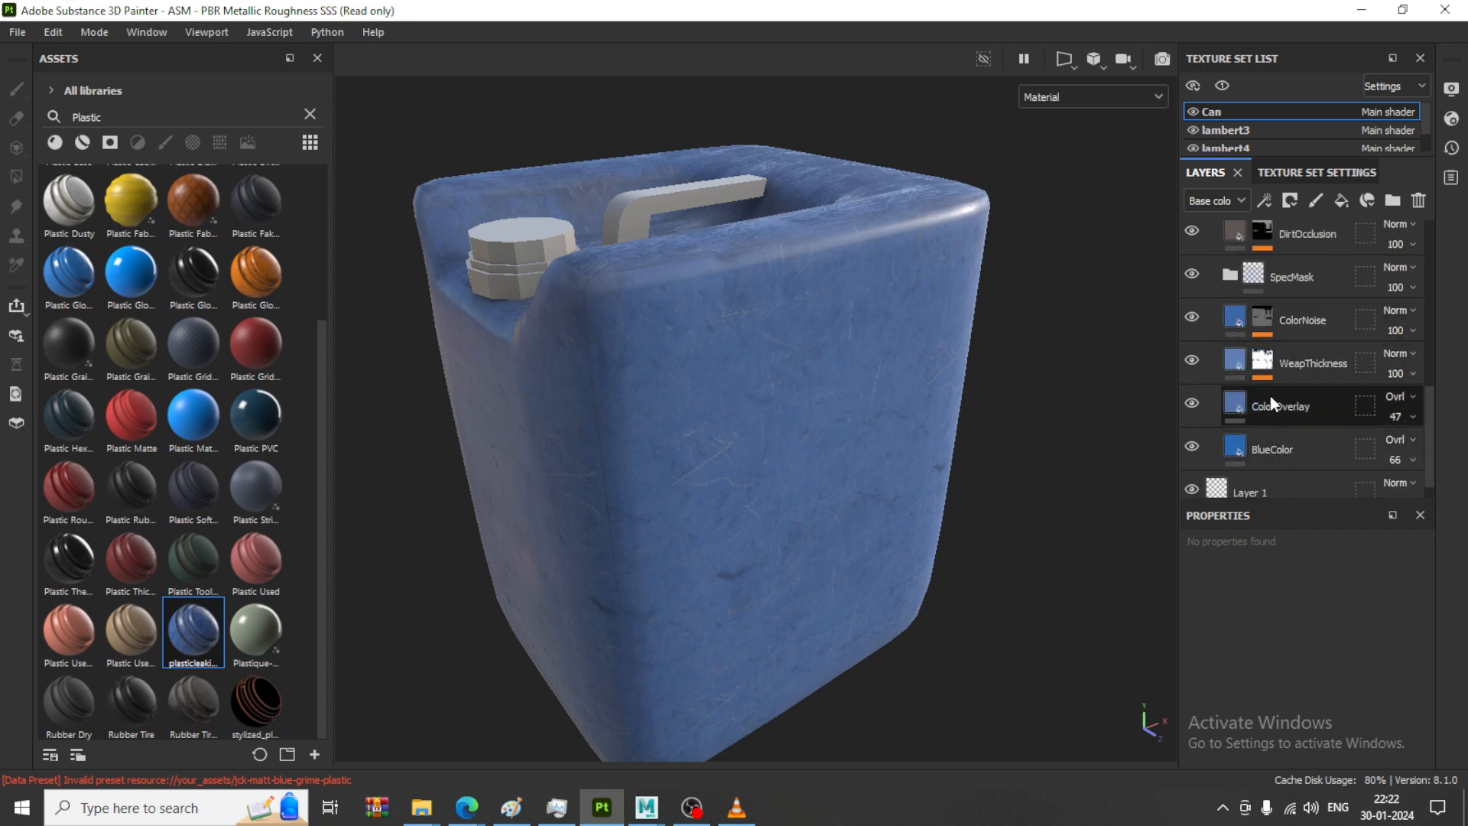
{"action": "left_click", "coordinate": [1240, 367]}
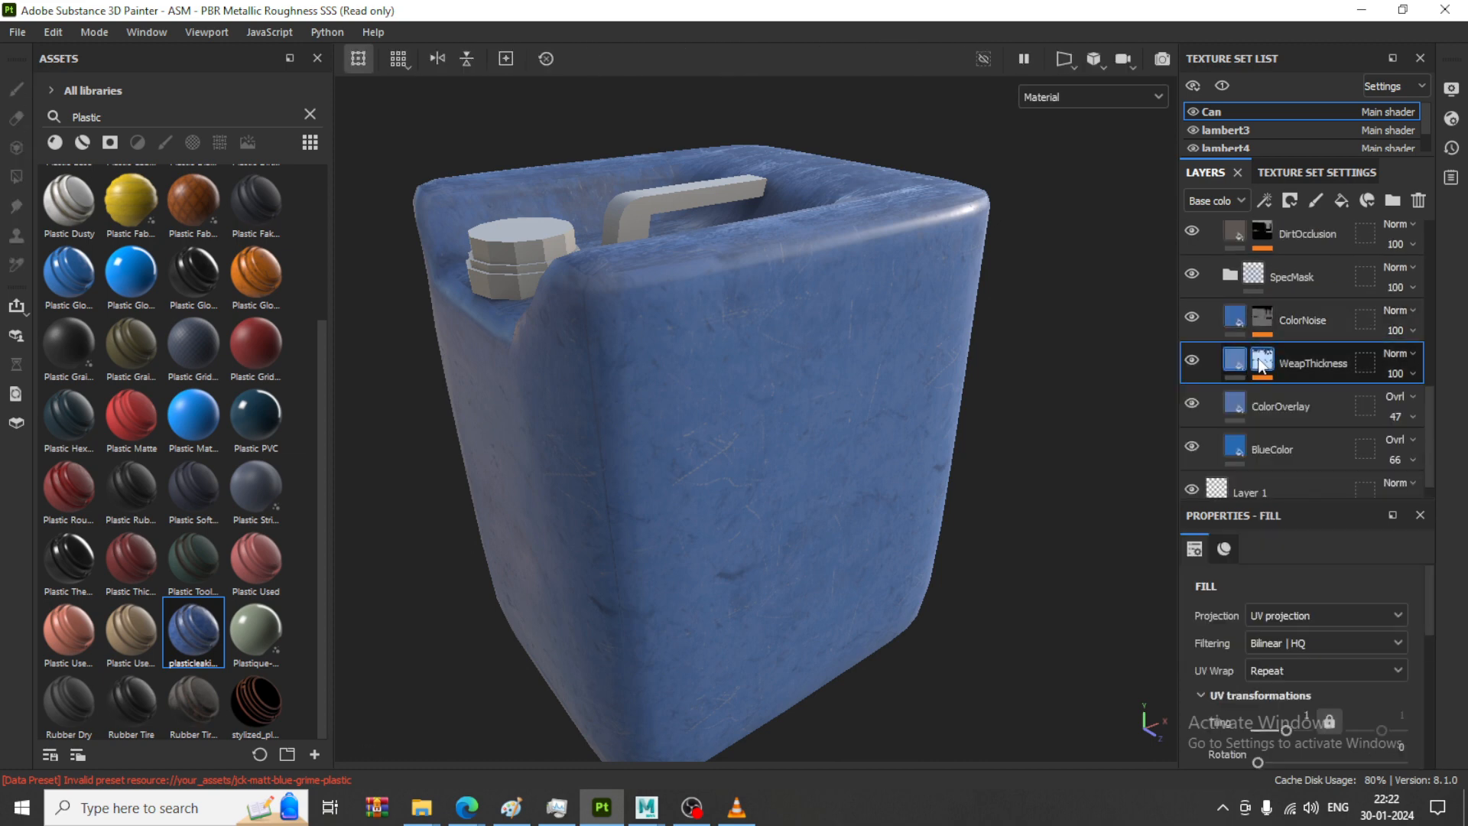
{"action": "left_click", "coordinate": [1262, 359]}
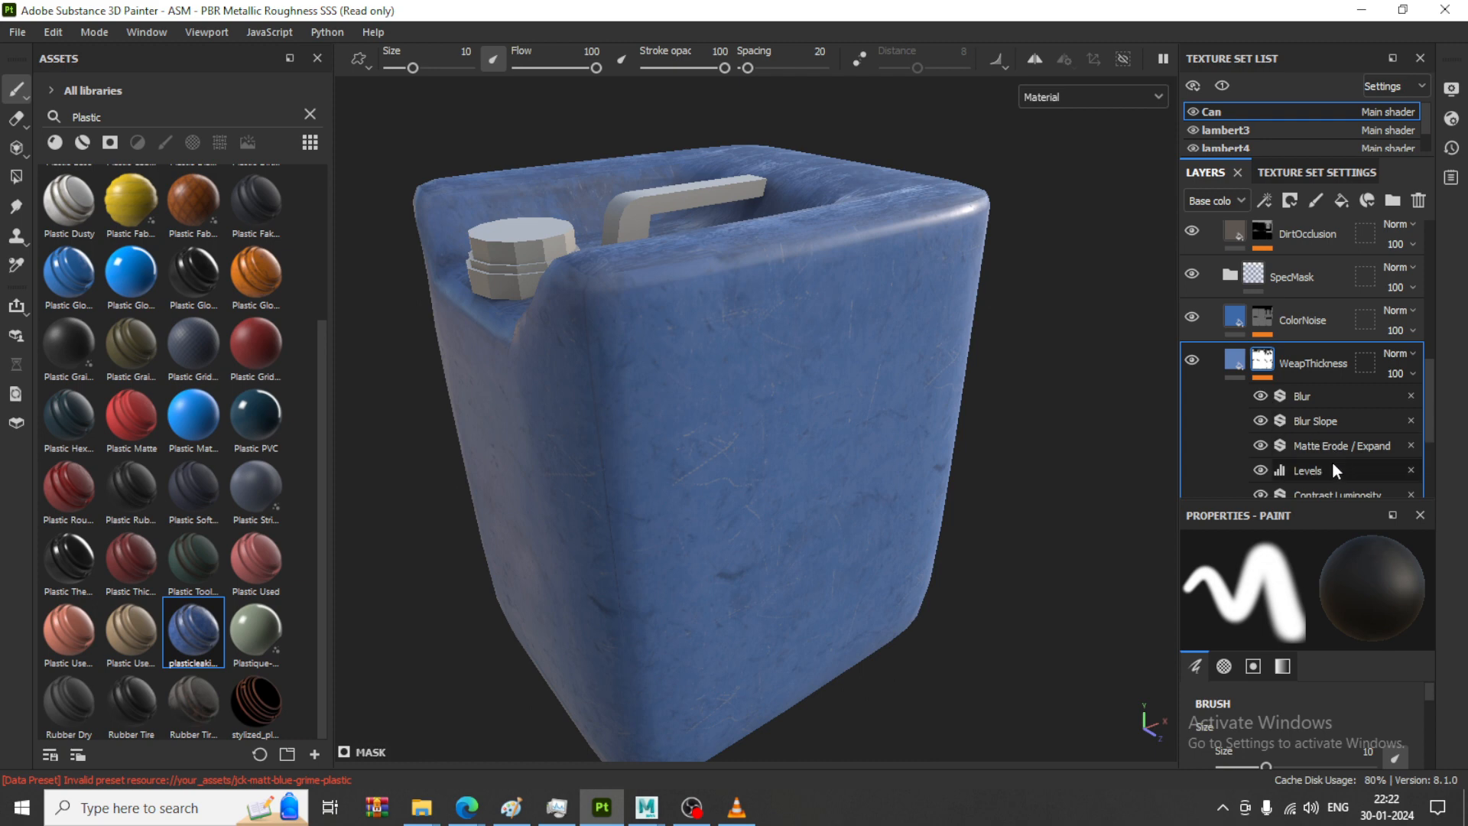
{"action": "scroll", "coordinate": [1339, 459], "scroll_direction": "down", "scroll_amount": 1}
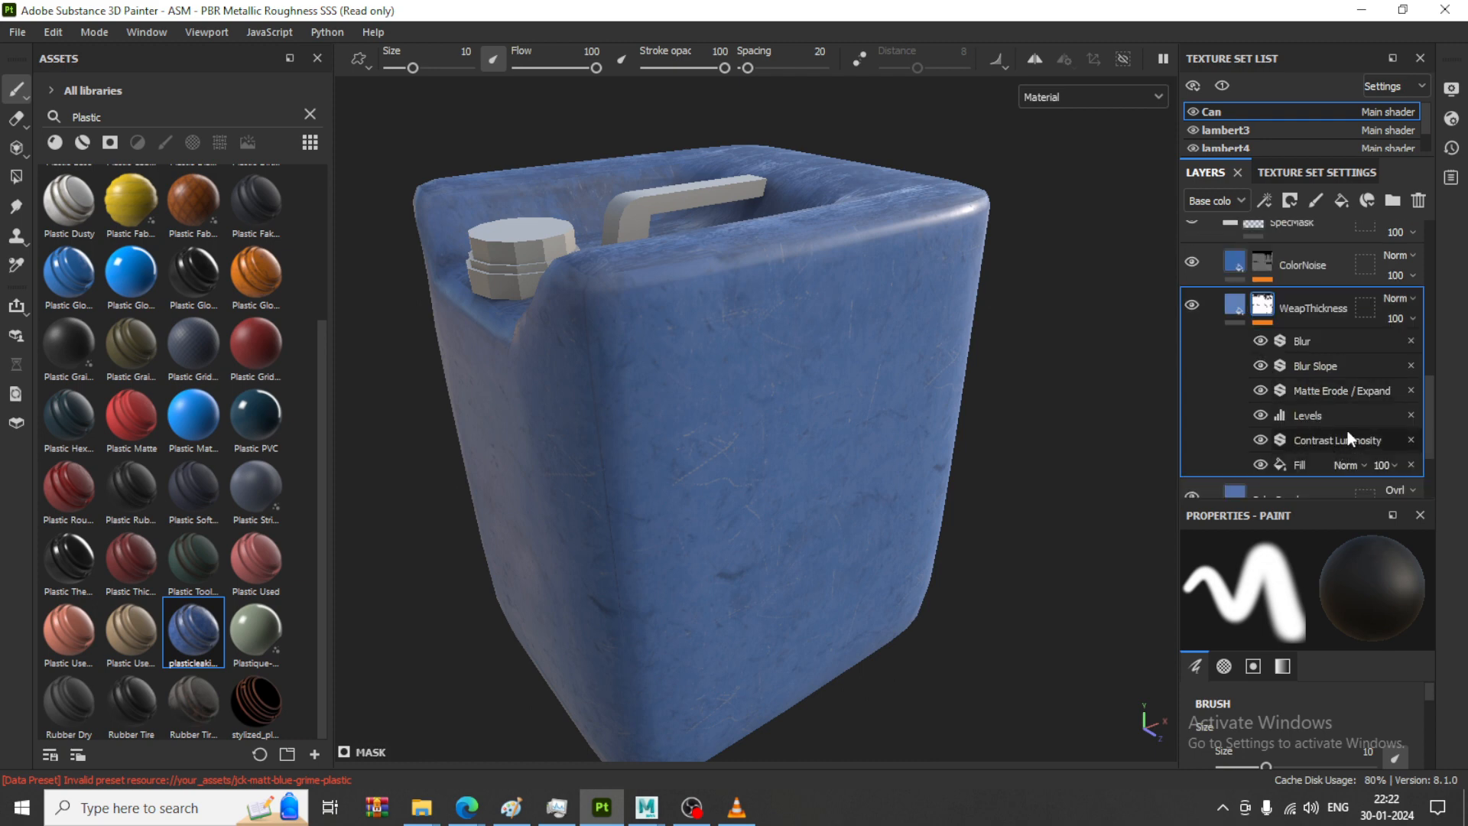
{"action": "left_click", "coordinate": [1315, 390]}
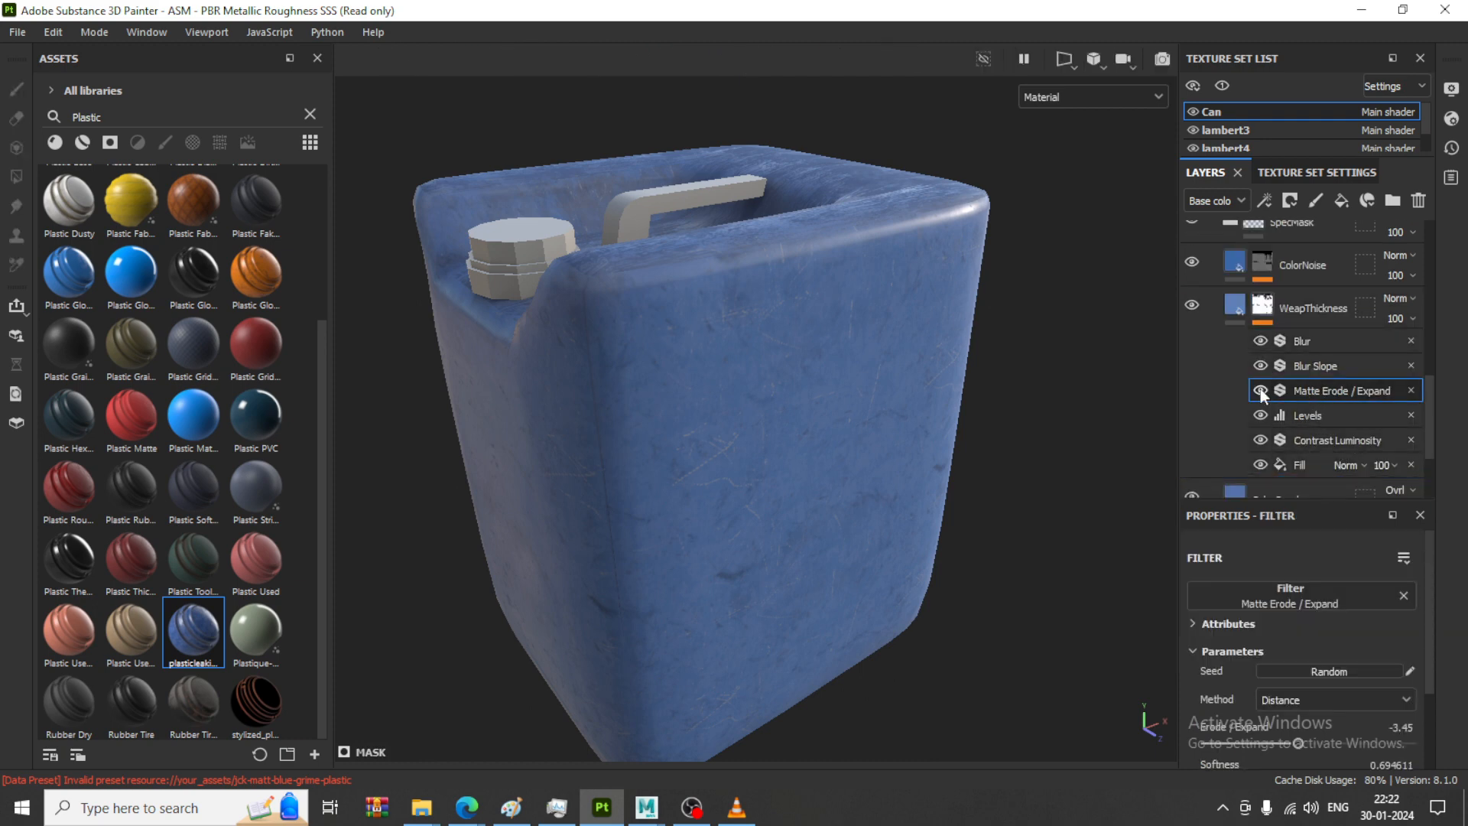
{"action": "scroll", "coordinate": [1272, 591], "scroll_direction": "down", "scroll_amount": 2}
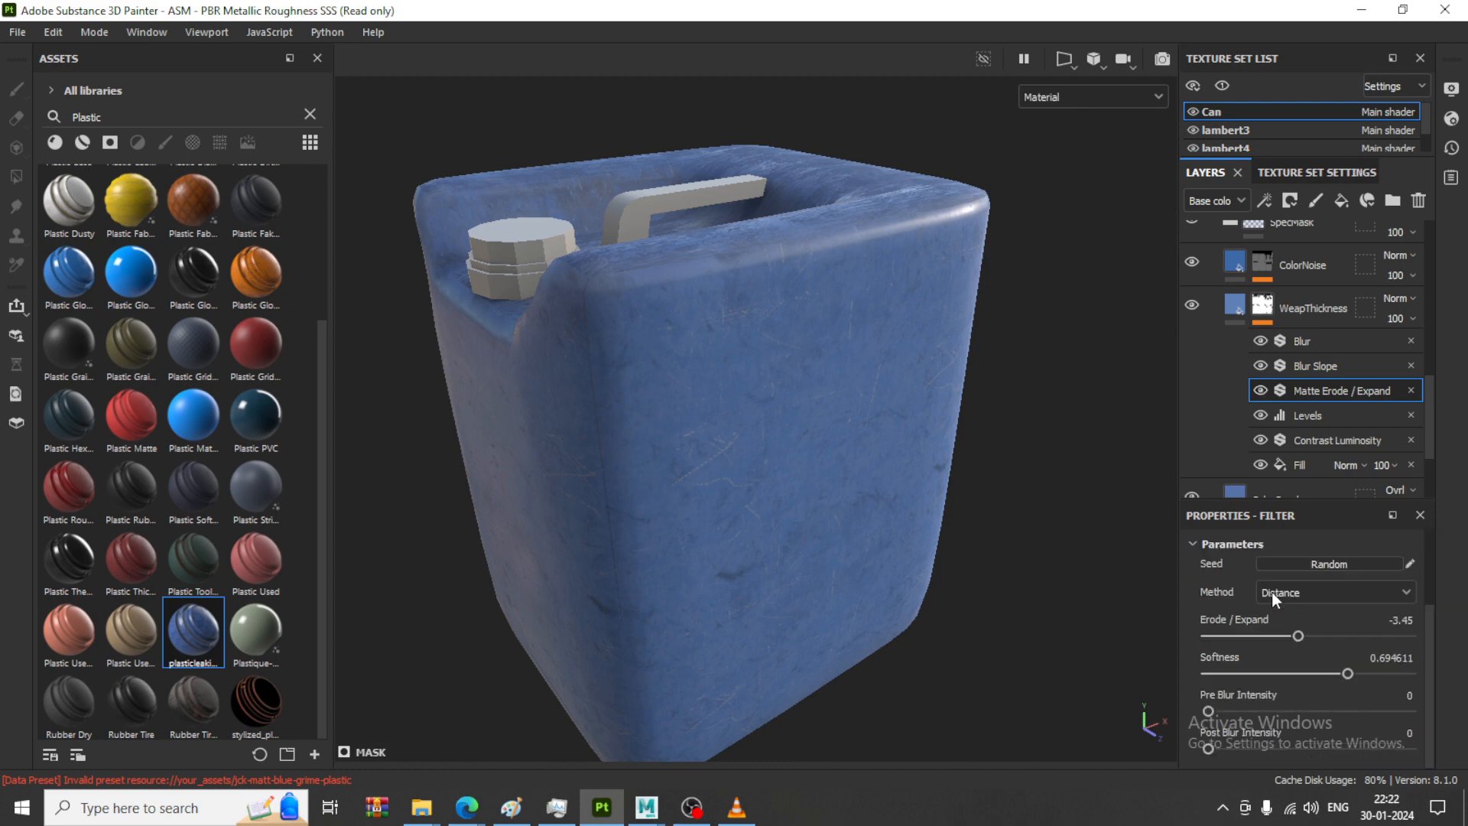
{"action": "left_click_drag", "start_coordinate": [1300, 633], "coordinate": [1220, 641]}
{"action": "left_click_drag", "start_coordinate": [1225, 639], "coordinate": [1226, 639]}
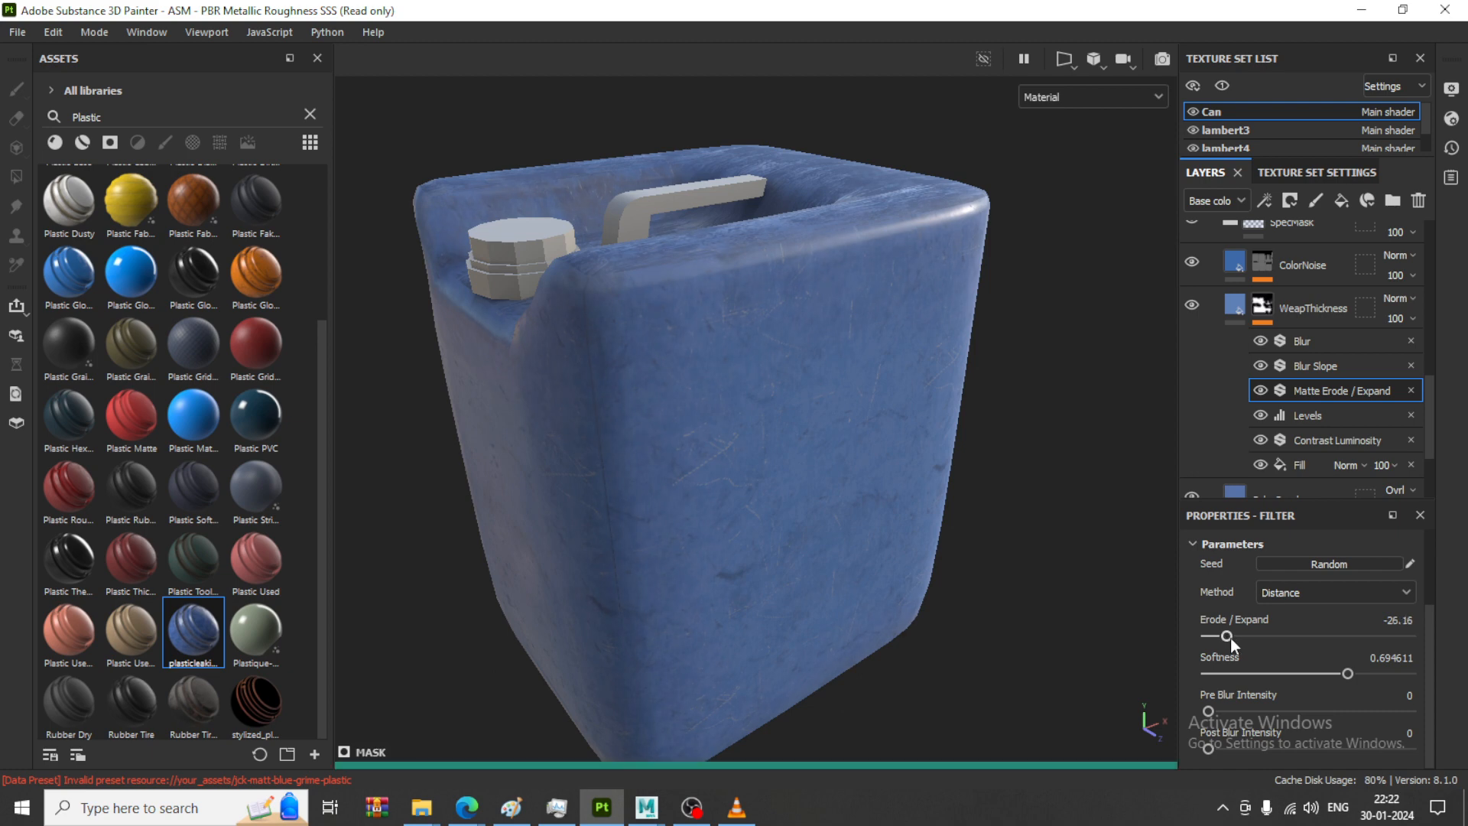
{"action": "left_click", "coordinate": [1269, 637]}
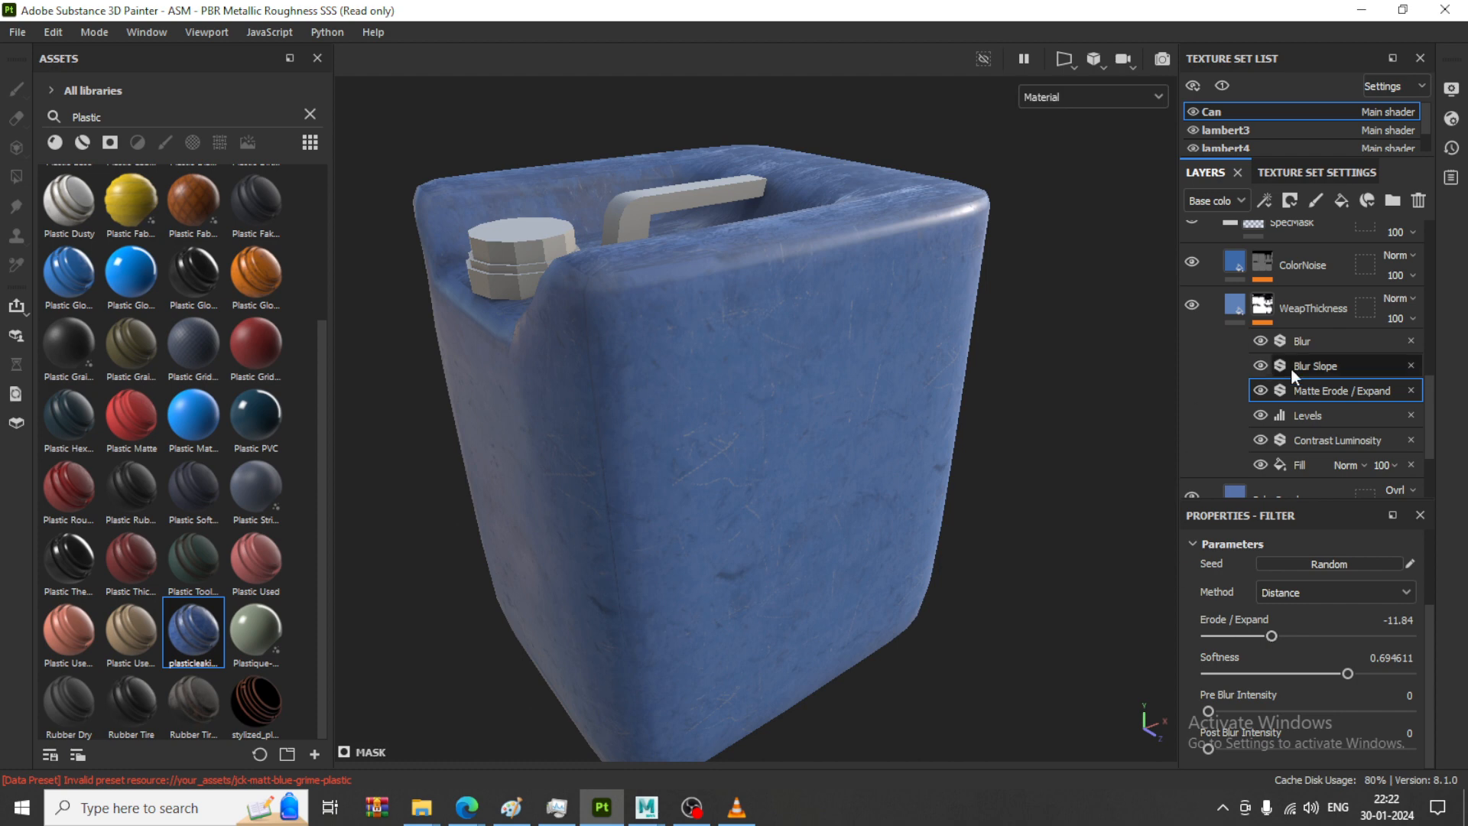
{"action": "scroll", "coordinate": [1274, 319], "scroll_direction": "up", "scroll_amount": 5}
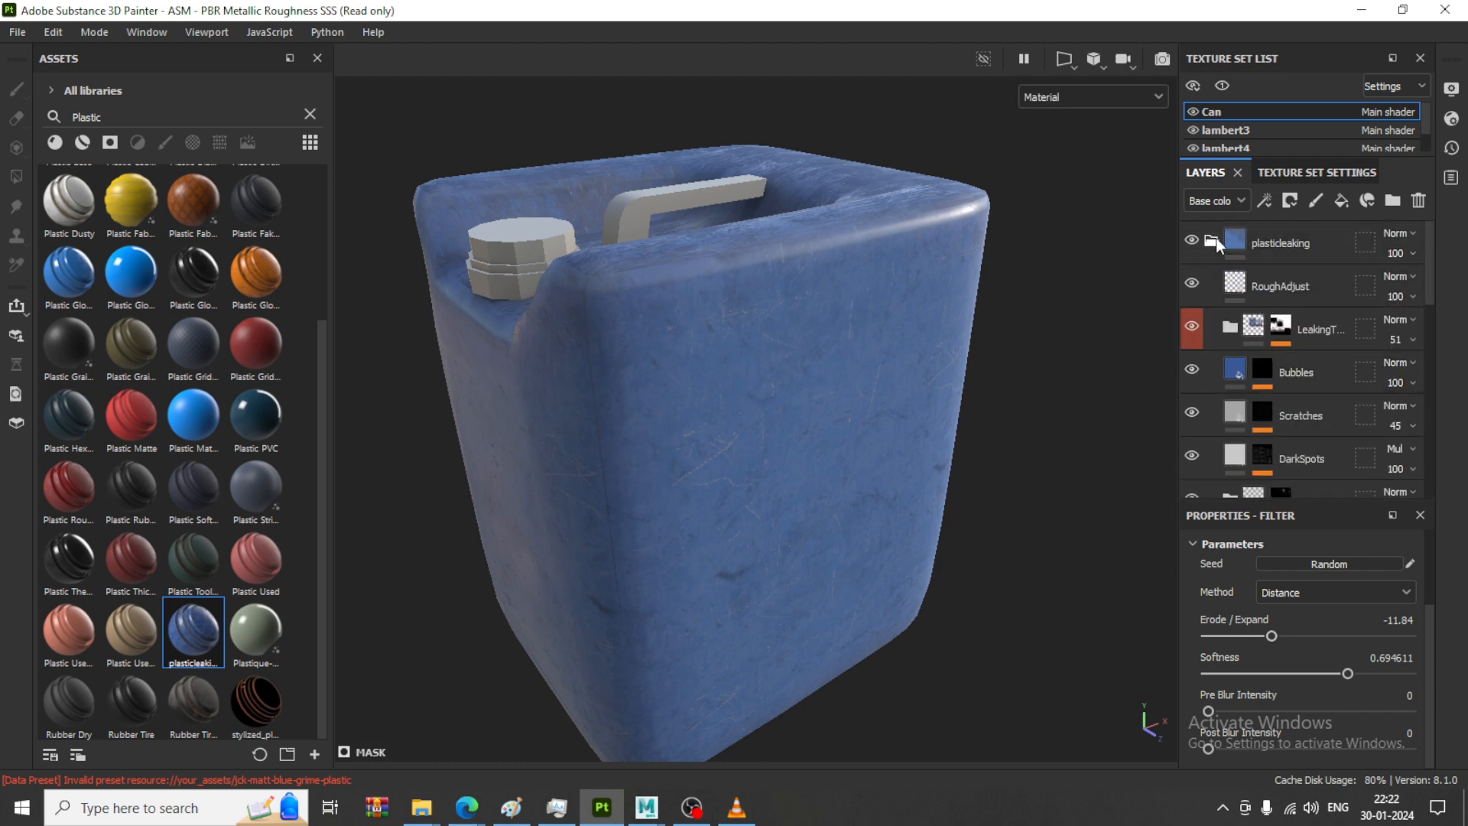
{"action": "left_click", "coordinate": [1213, 239]}
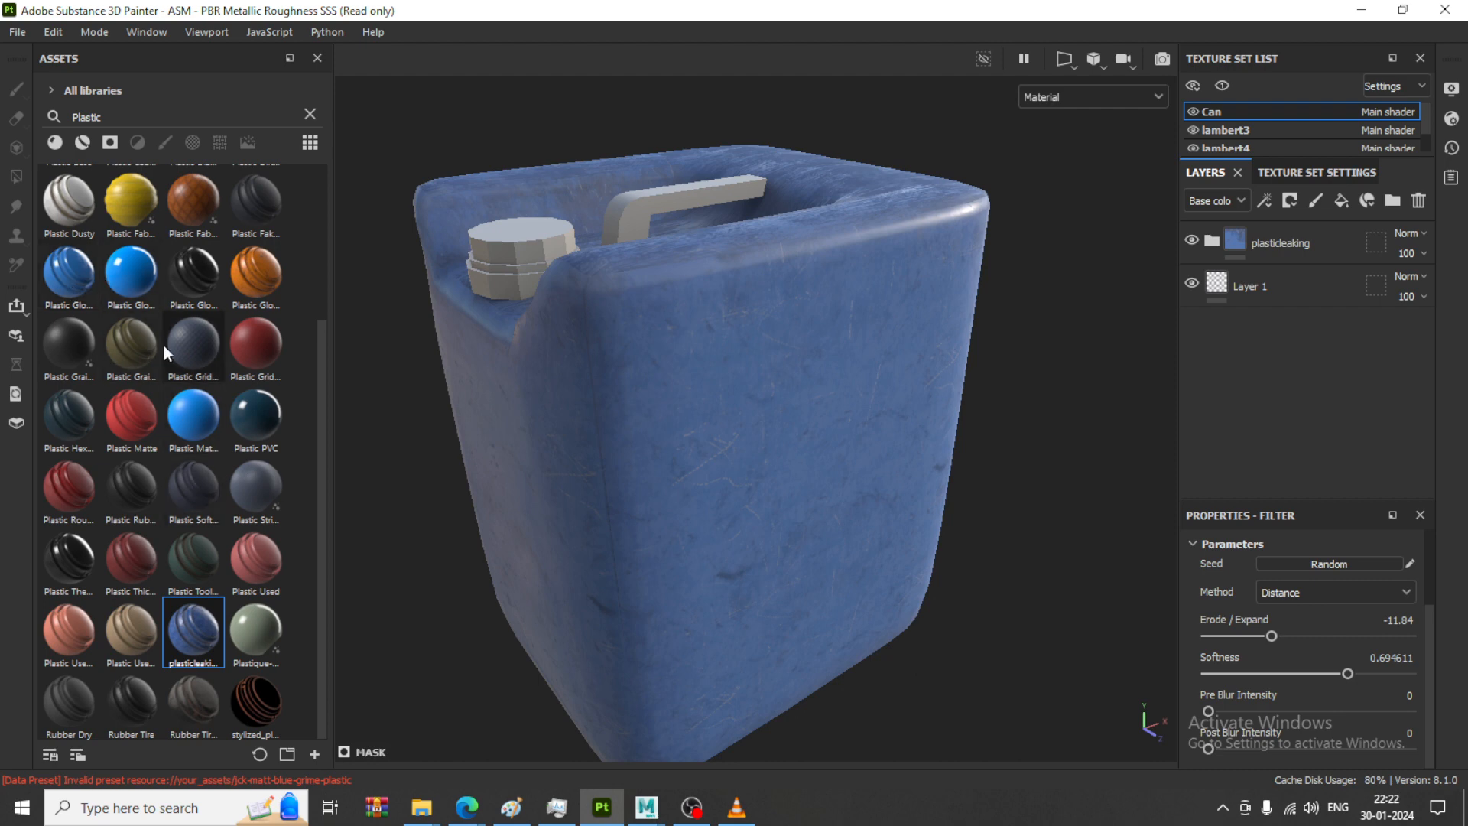
Apply the dirty plastic robot material to the can's body above the plasticleaking group
{"action": "mouse_move", "coordinate": [163, 342]}
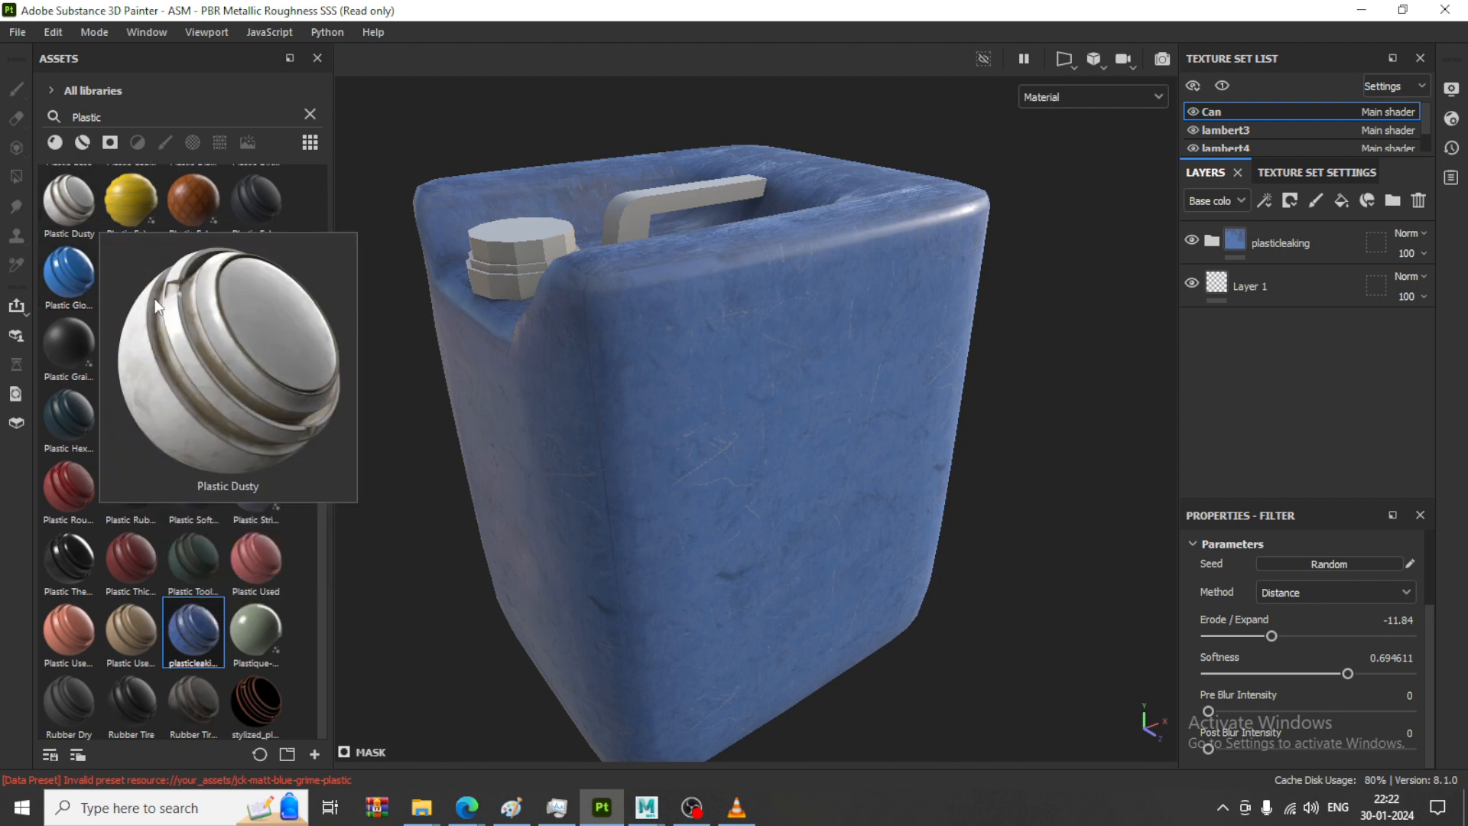
{"action": "scroll", "coordinate": [134, 271], "scroll_direction": "up", "scroll_amount": 3}
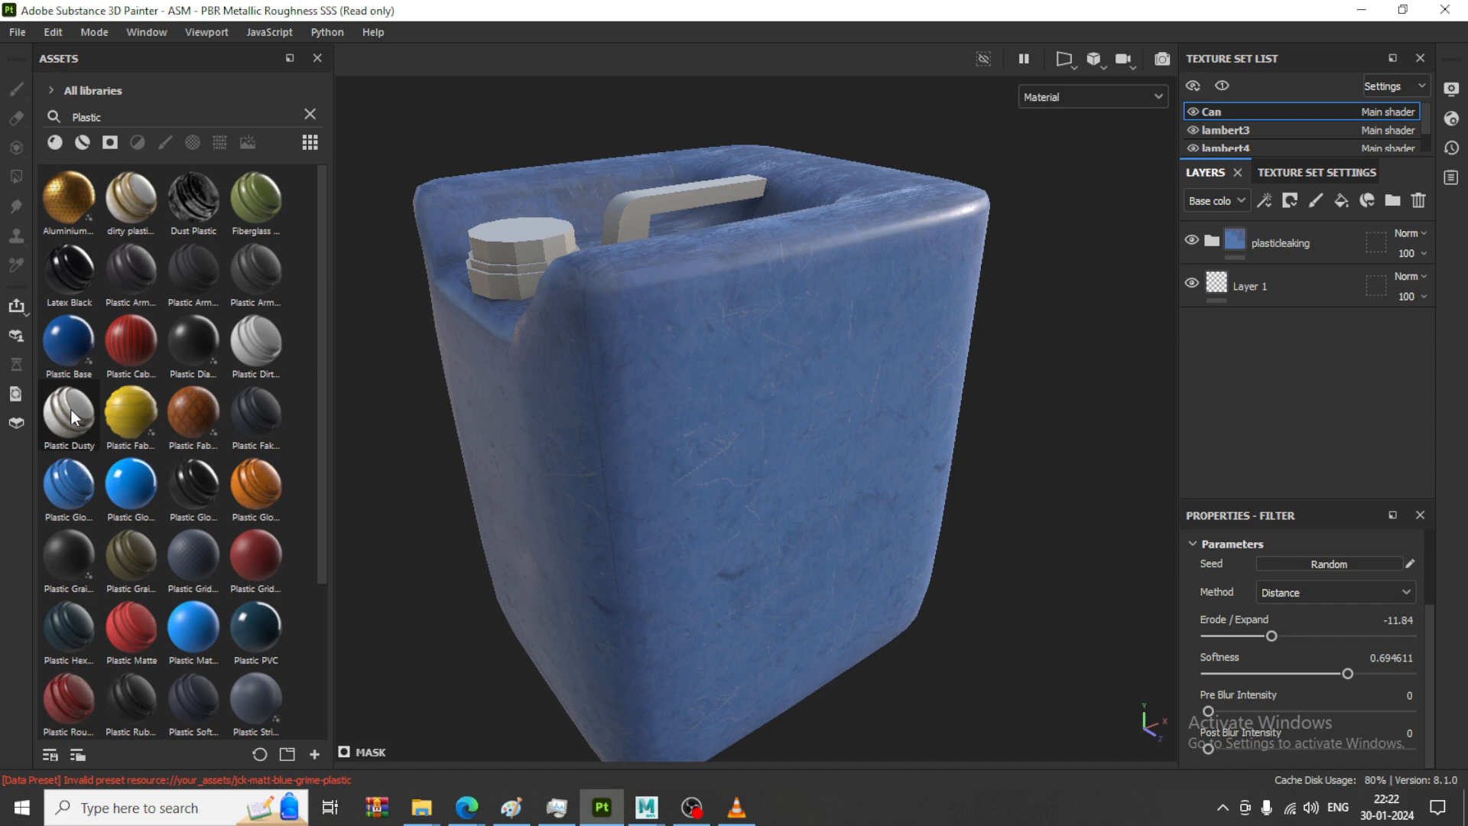
{"action": "mouse_move", "coordinate": [71, 411]}
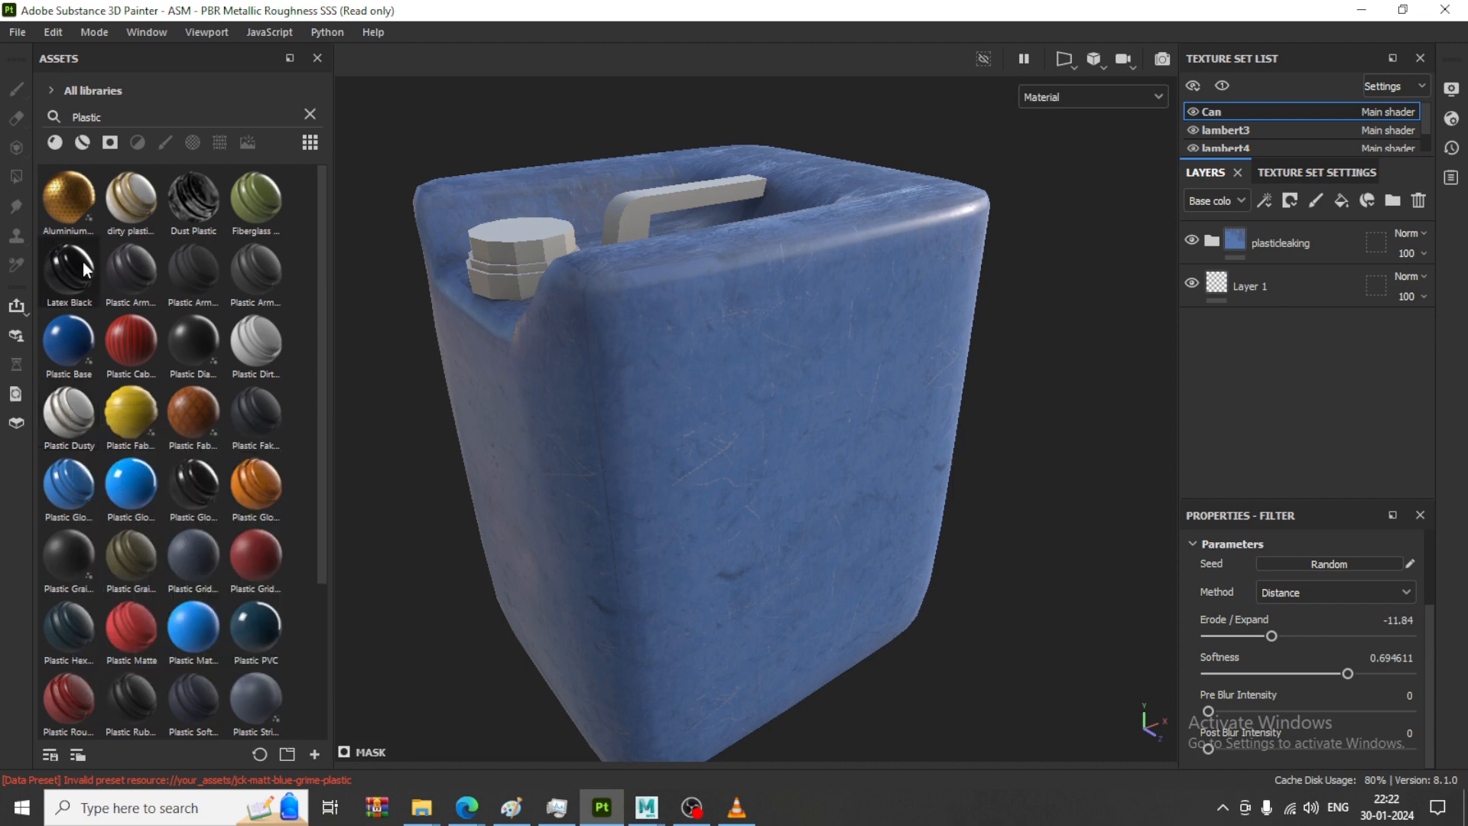
{"action": "left_click_drag", "start_coordinate": [143, 204], "coordinate": [741, 366]}
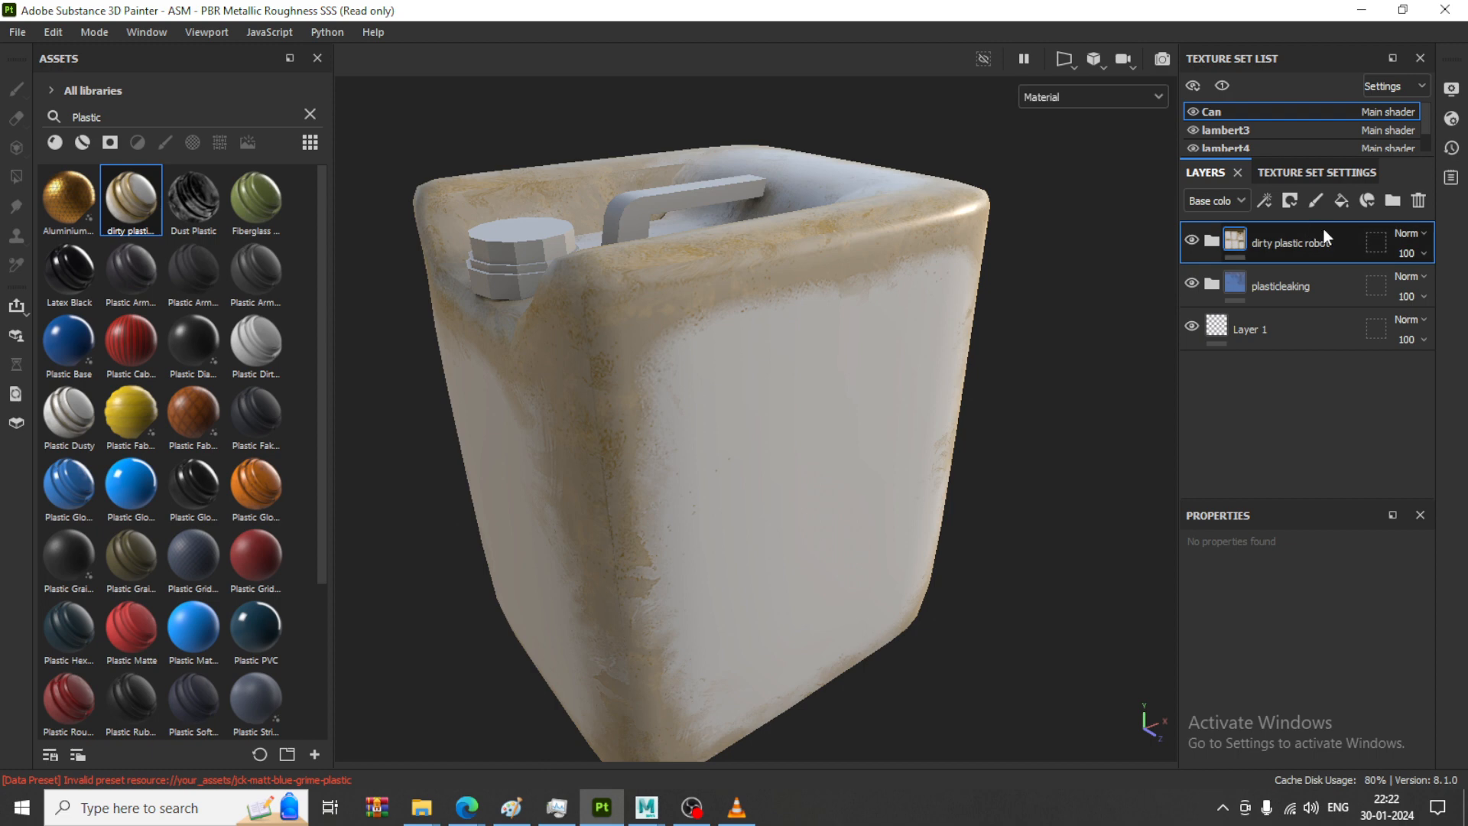
Add a black mask to the dirty plastic robot group and give it a Metal Edge Wear generator
{"action": "left_click", "coordinate": [1291, 202]}
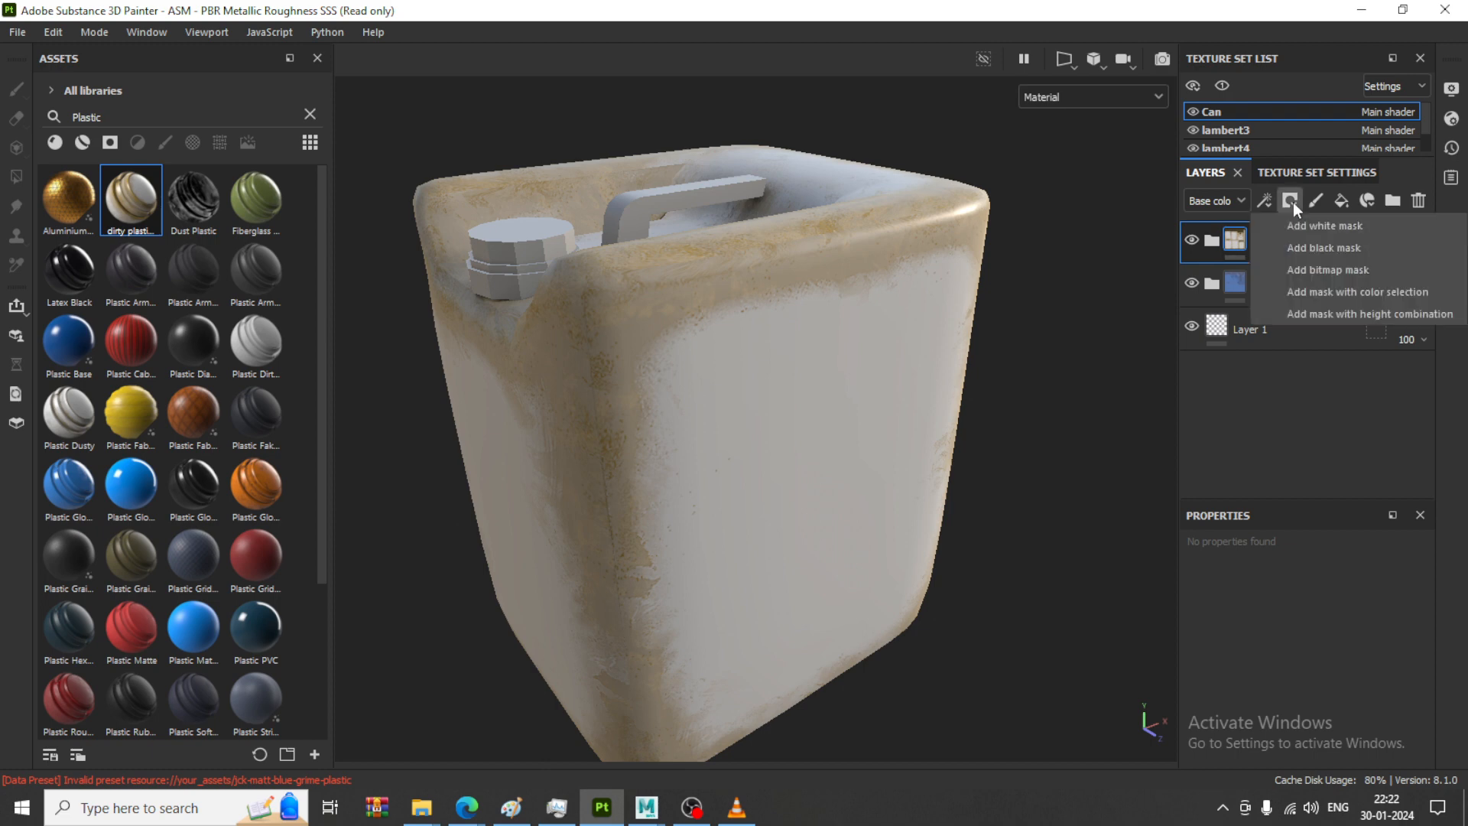
{"action": "left_click", "coordinate": [1327, 248]}
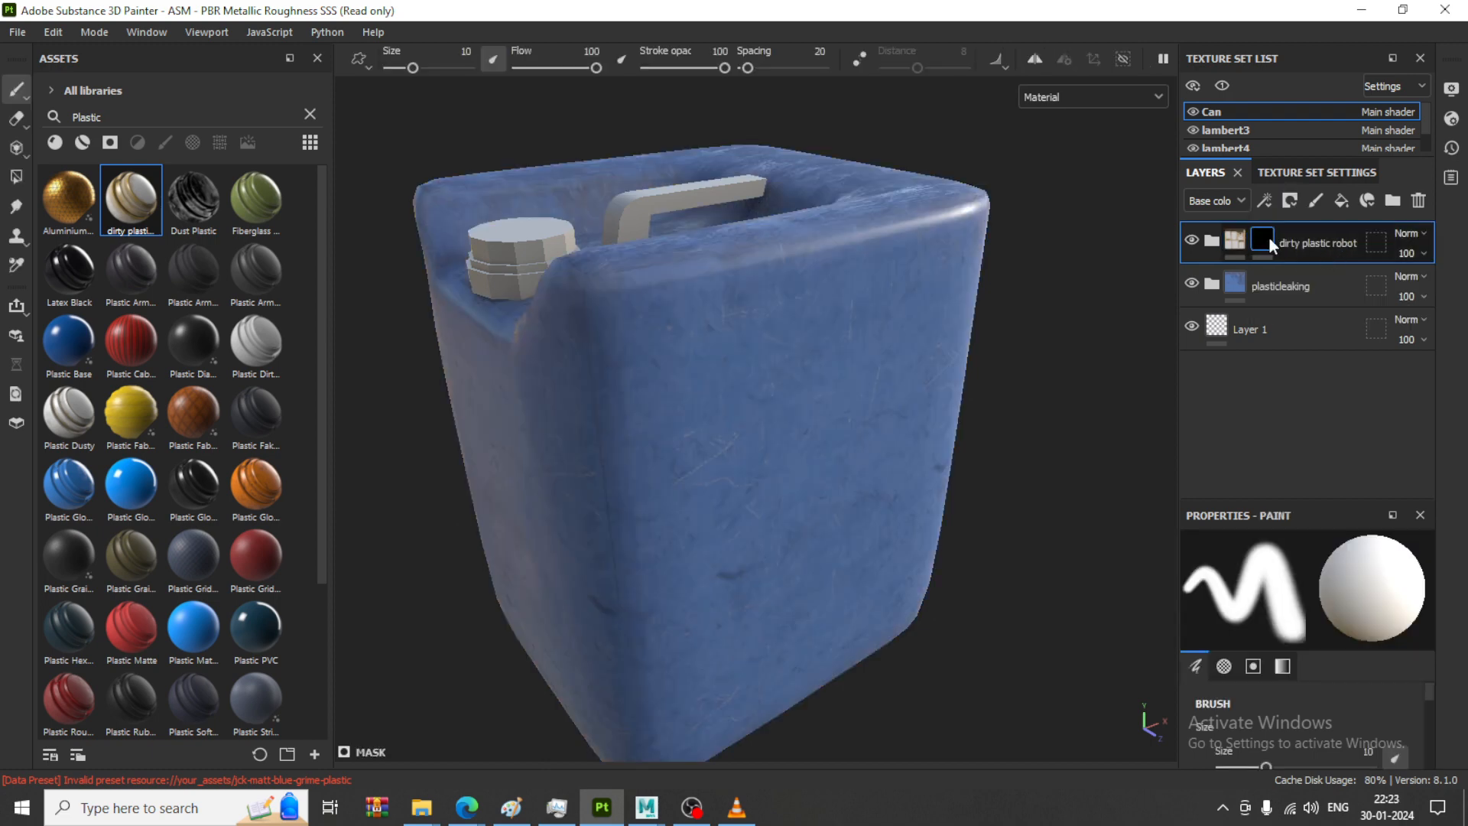
{"action": "left_click", "coordinate": [1262, 201]}
{"action": "left_click", "coordinate": [1333, 229]}
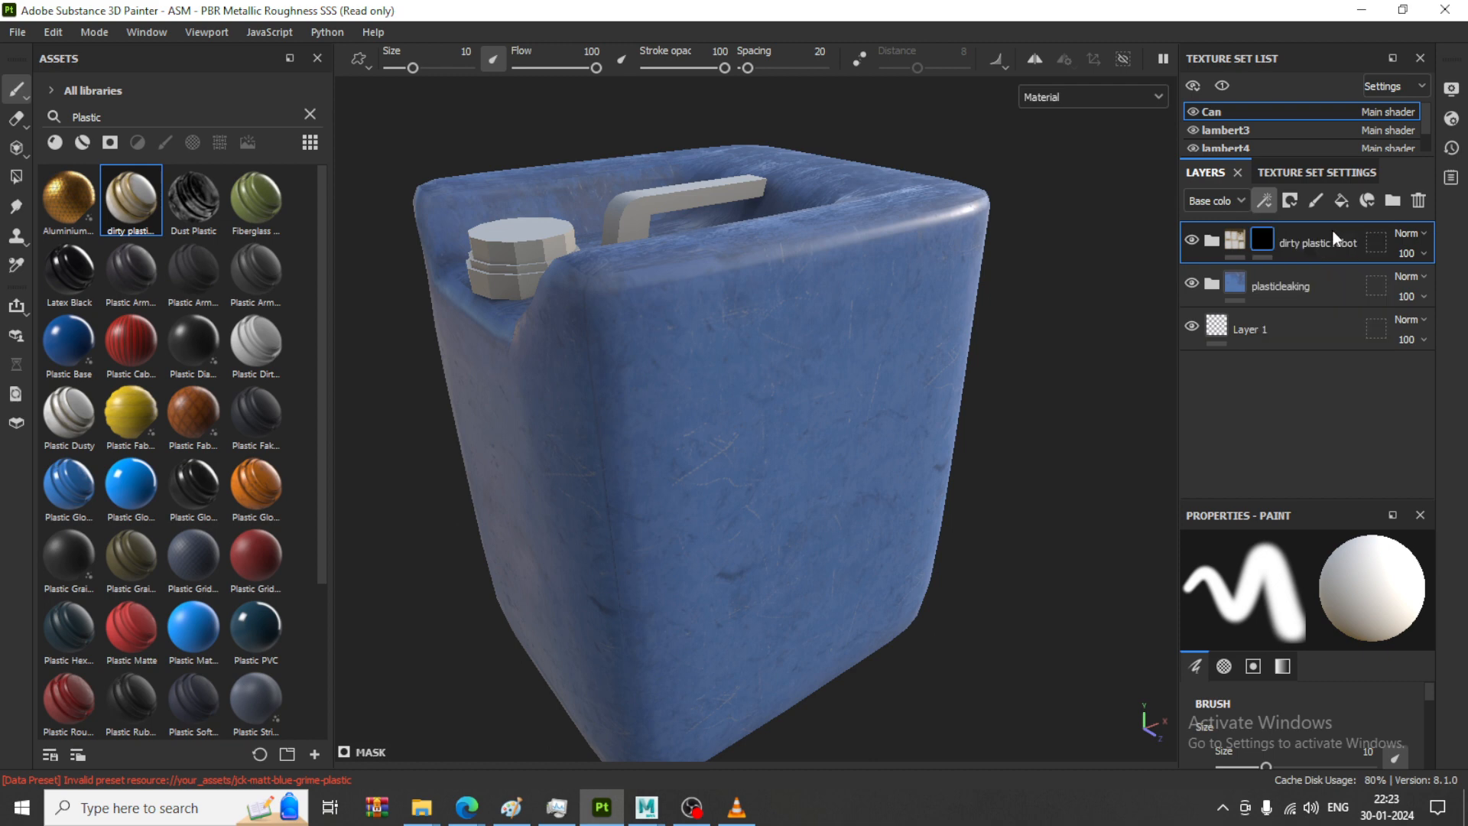
{"action": "left_click", "coordinate": [1350, 610]}
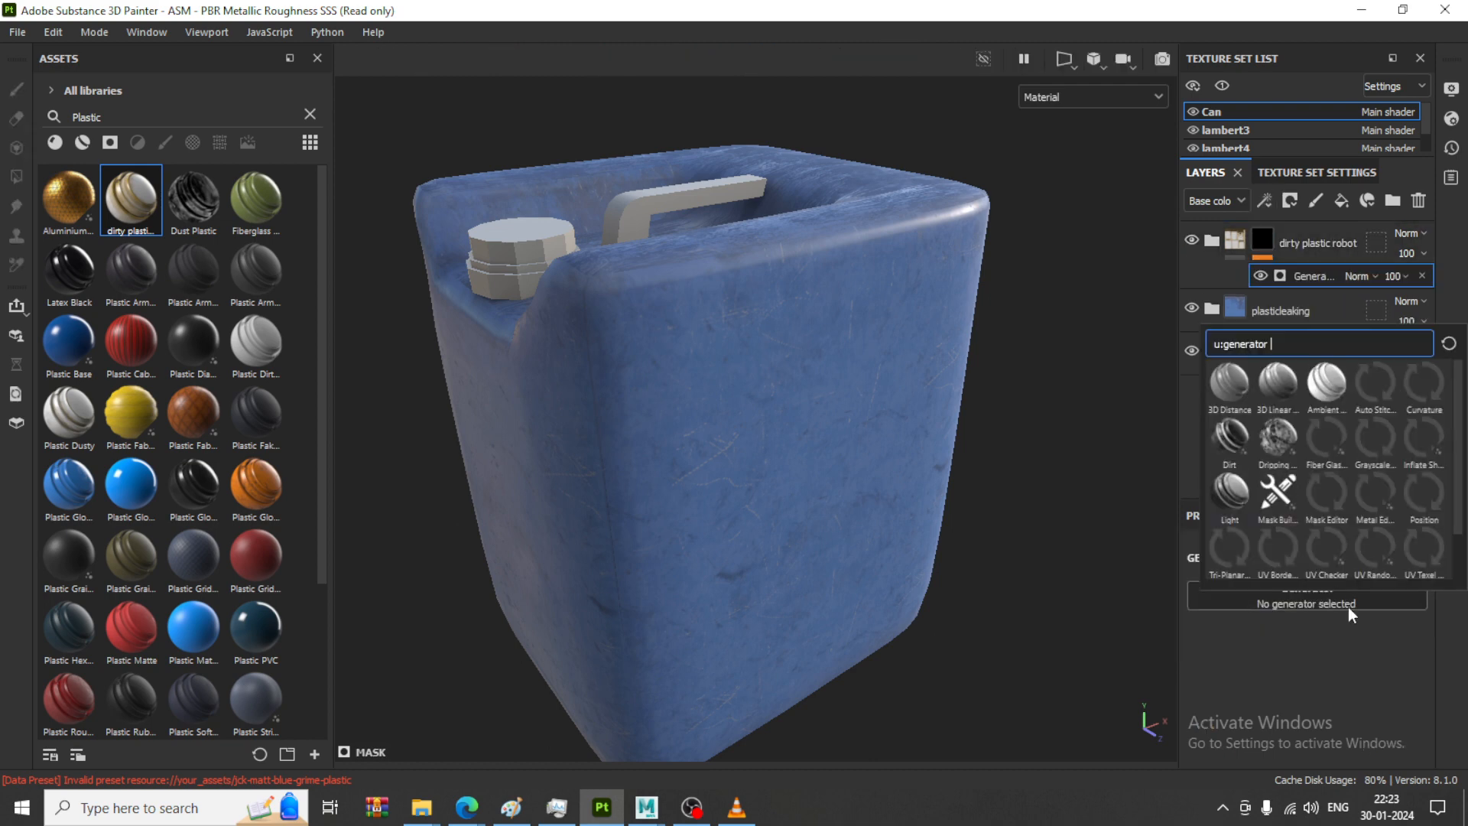
{"action": "left_click", "coordinate": [1375, 492]}
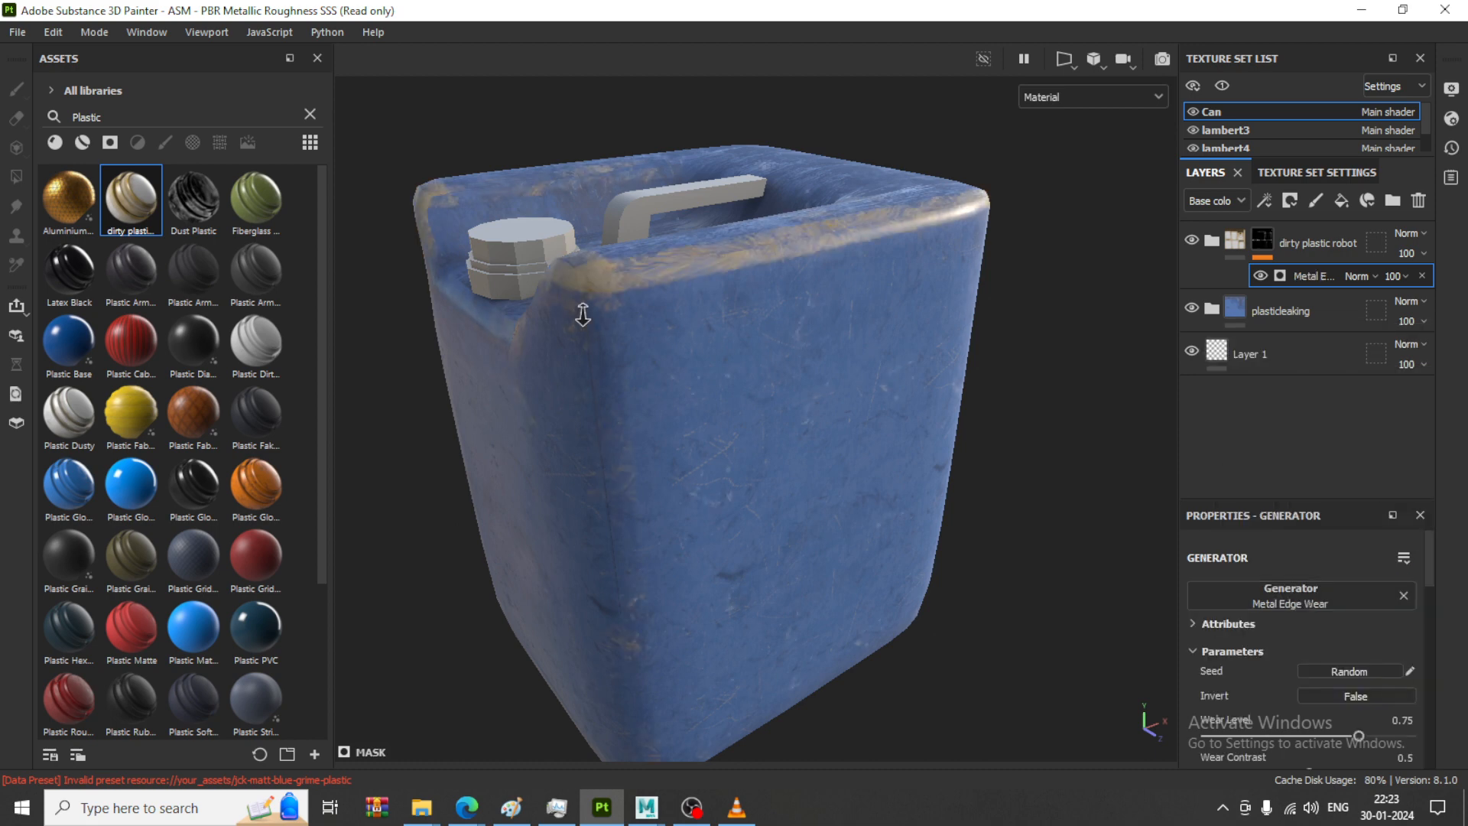
Set the Wear Level of the Metal Edge Wear generator on the dirty plastic robot mask to 0.82
{"action": "right_click_drag", "start_coordinate": [582, 314], "coordinate": [681, 354], "text": "alt"}
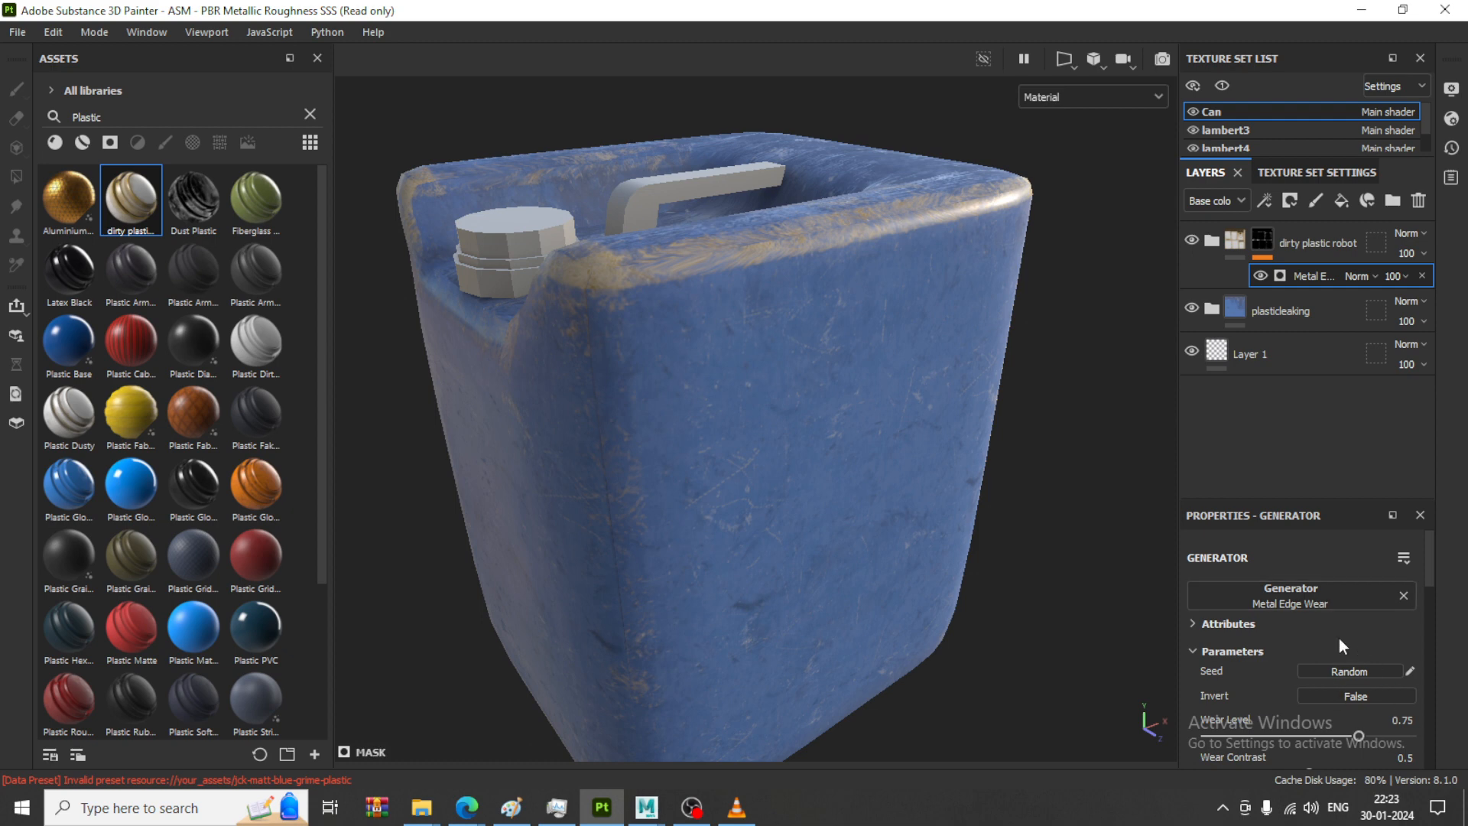
{"action": "scroll", "coordinate": [1341, 675], "scroll_direction": "down", "scroll_amount": 1}
{"action": "left_click_drag", "start_coordinate": [1356, 681], "coordinate": [1386, 681]}
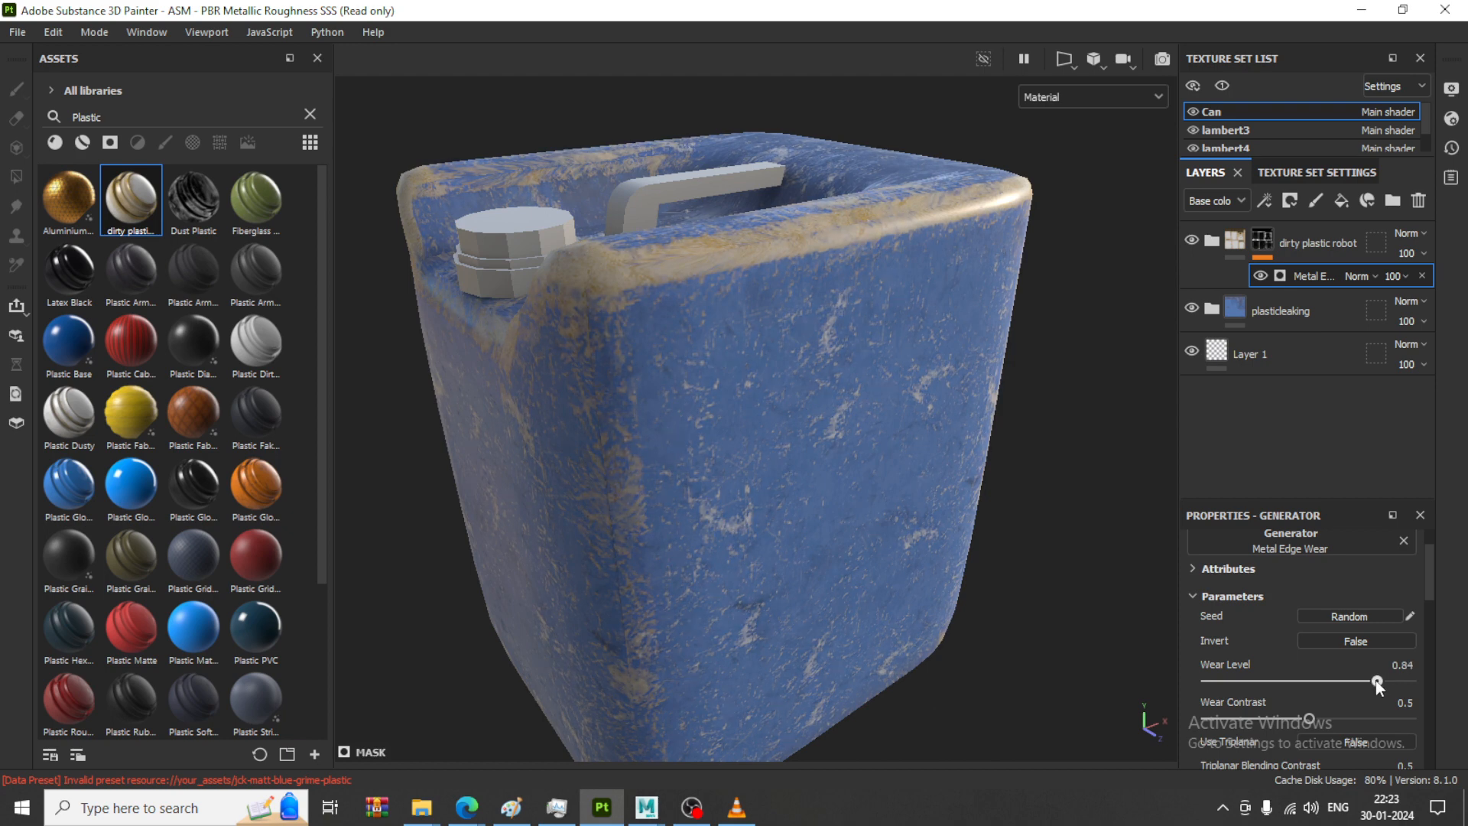
{"action": "left_click_drag", "start_coordinate": [1375, 680], "coordinate": [1371, 681]}
{"action": "scroll", "coordinate": [813, 477], "scroll_direction": "down", "scroll_amount": 5}
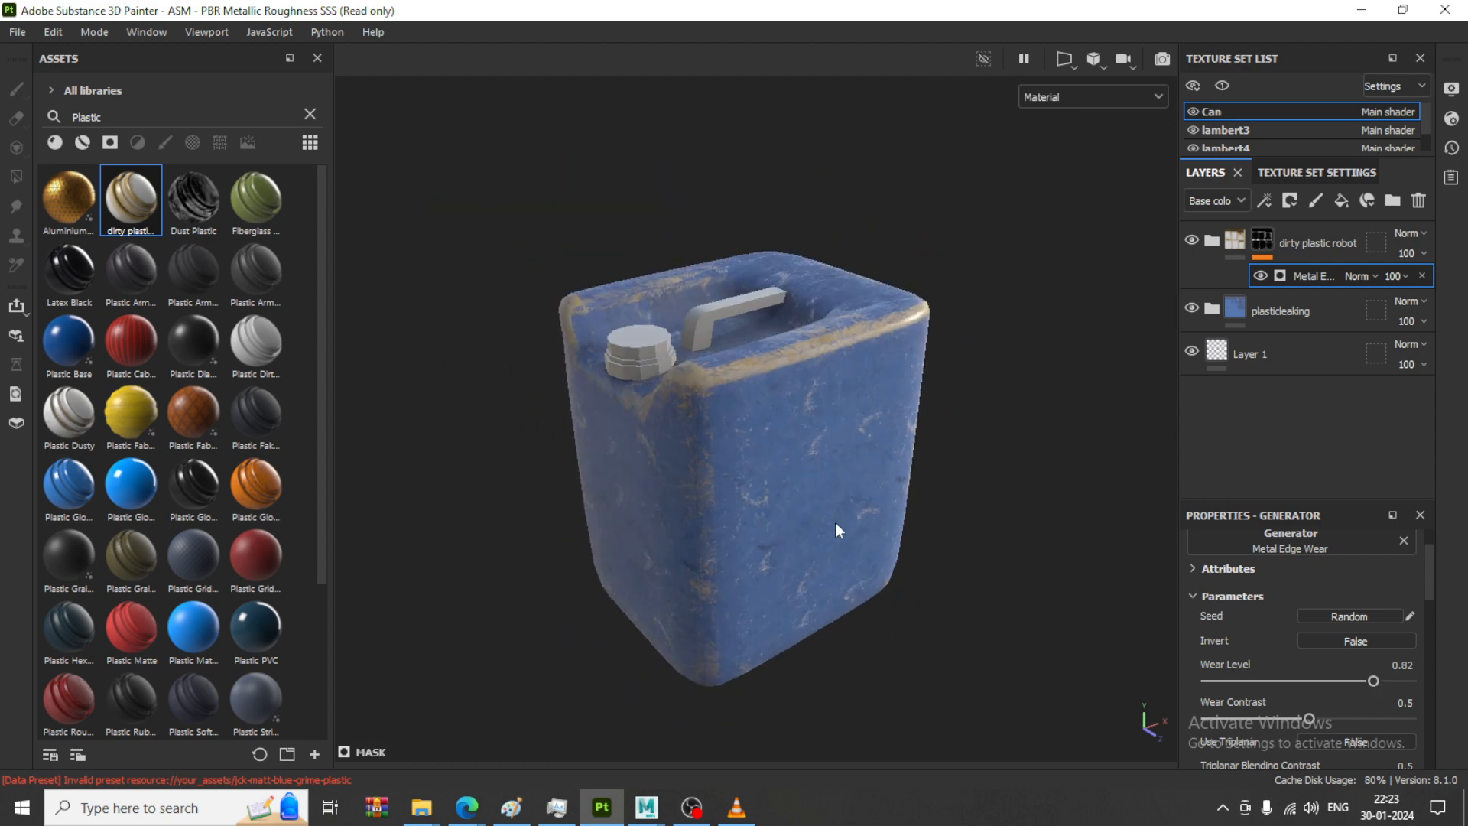
{"action": "left_click", "coordinate": [816, 483]}
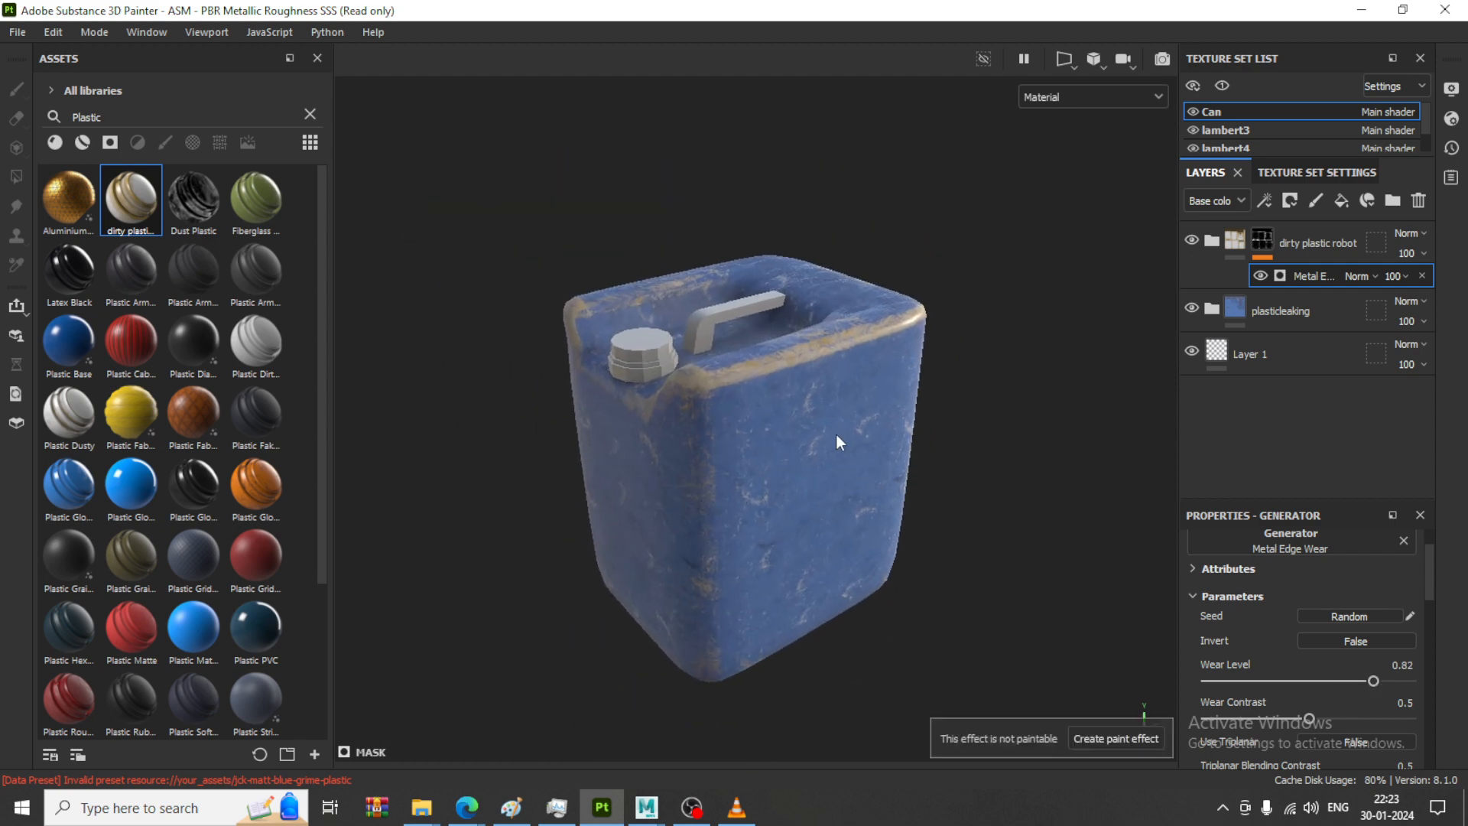
{"action": "left_click_drag", "start_coordinate": [836, 442], "coordinate": [876, 476], "text": "alt"}
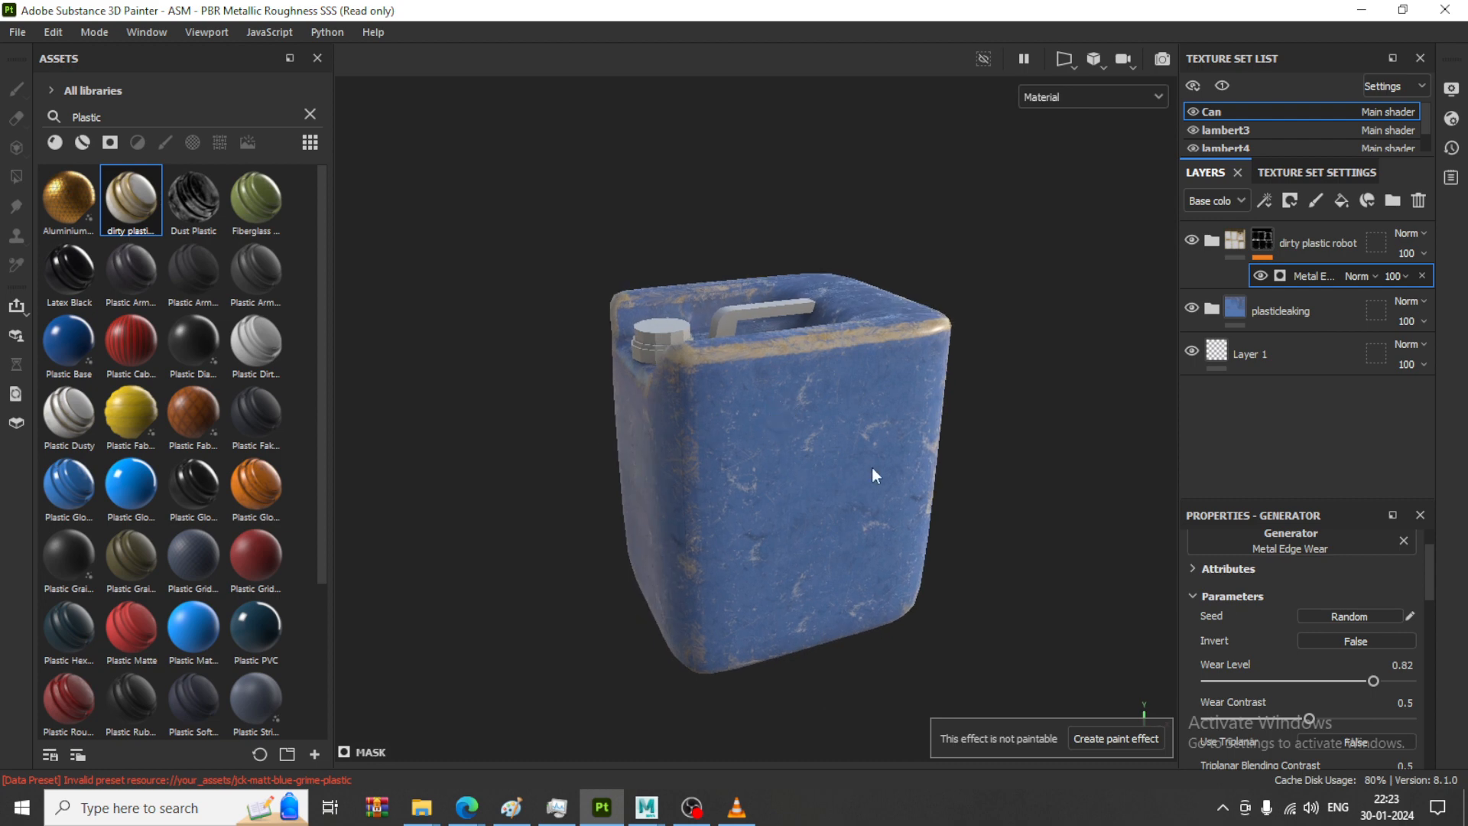
Switch to Maya to examine the reference image of the can, return to Substance 3D Painter and compare it with the textured can
{"action": "mouse_move", "coordinate": [647, 807]}
{"action": "left_click", "coordinate": [718, 734]}
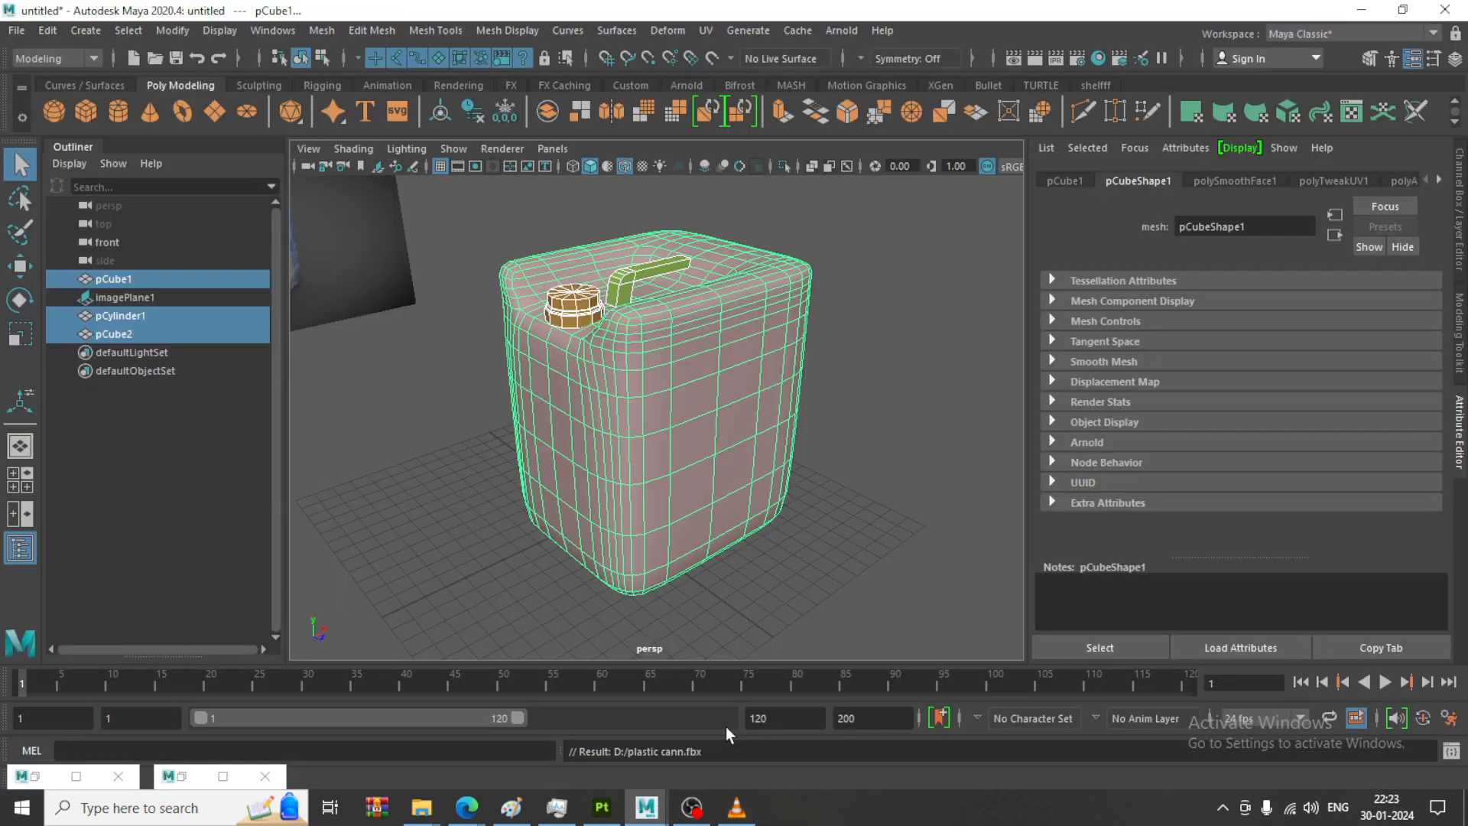
{"action": "scroll", "coordinate": [541, 397], "scroll_direction": "down", "scroll_amount": 5}
{"action": "scroll", "coordinate": [552, 425], "scroll_direction": "up", "scroll_amount": 3}
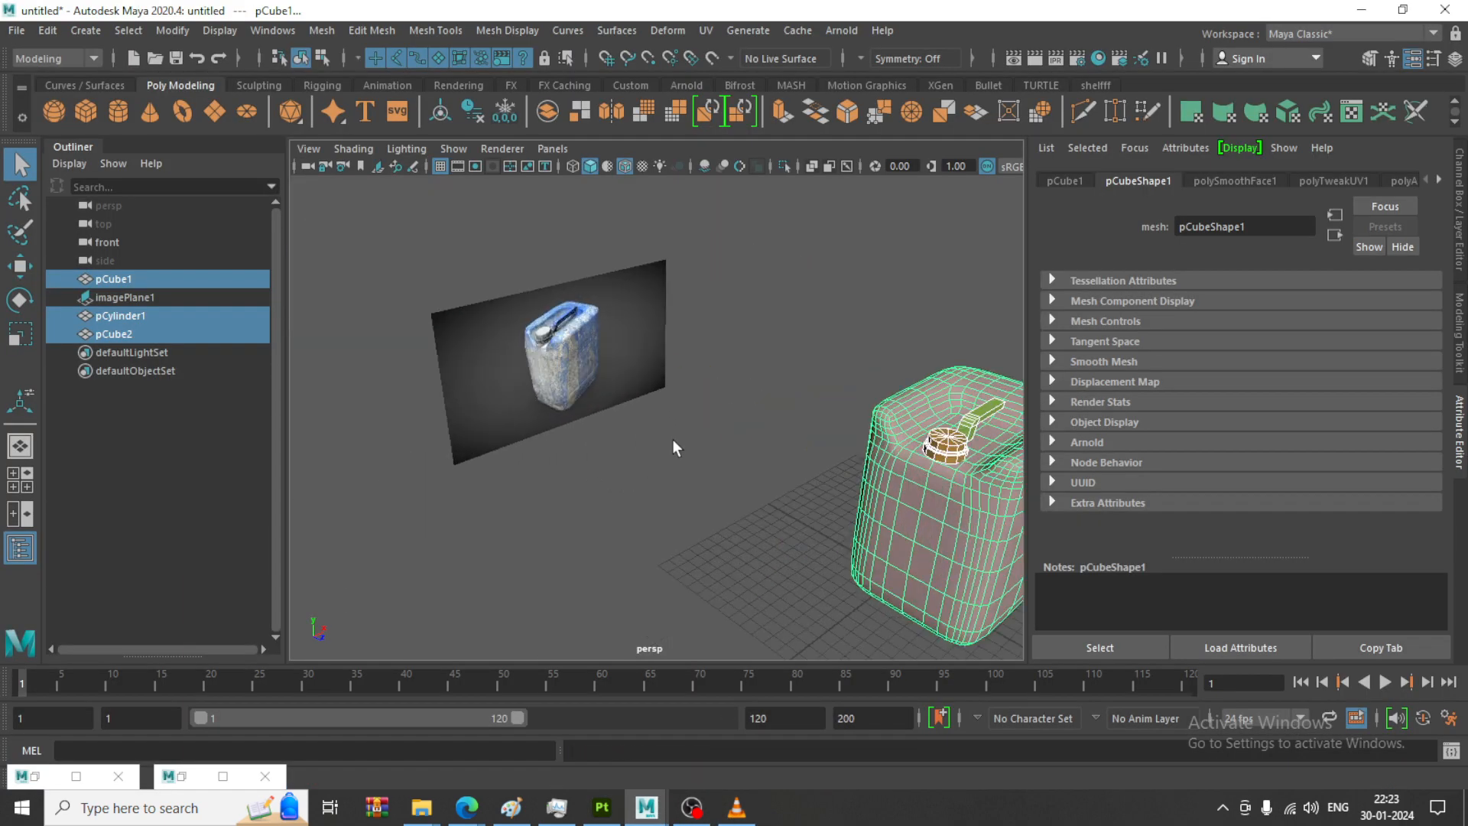
{"action": "left_click", "coordinate": [1361, 10]}
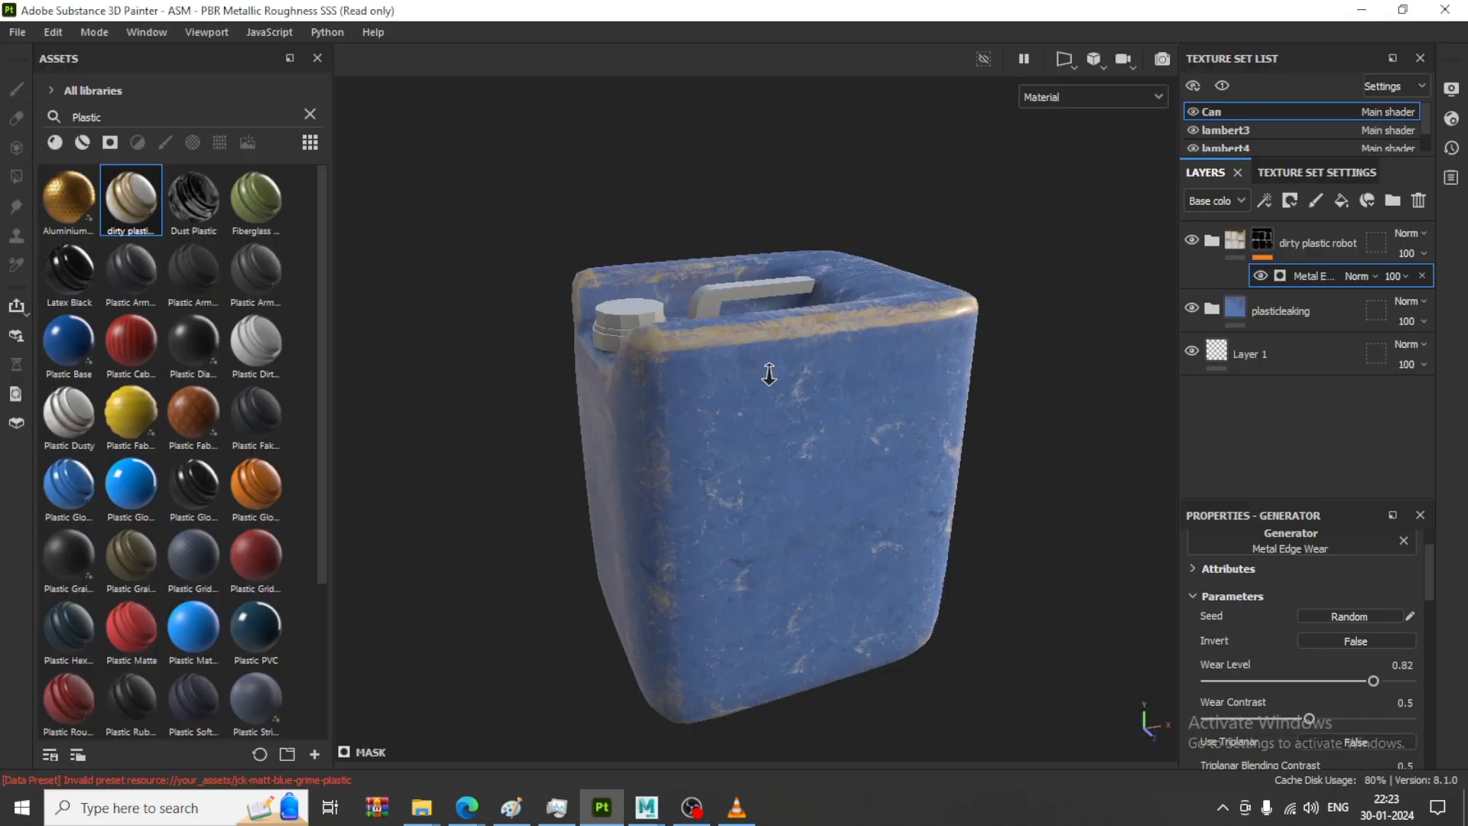
{"action": "right_click_drag", "start_coordinate": [769, 374], "coordinate": [826, 445], "text": "alt"}
{"action": "left_click_drag", "start_coordinate": [825, 446], "coordinate": [870, 463], "text": "alt"}
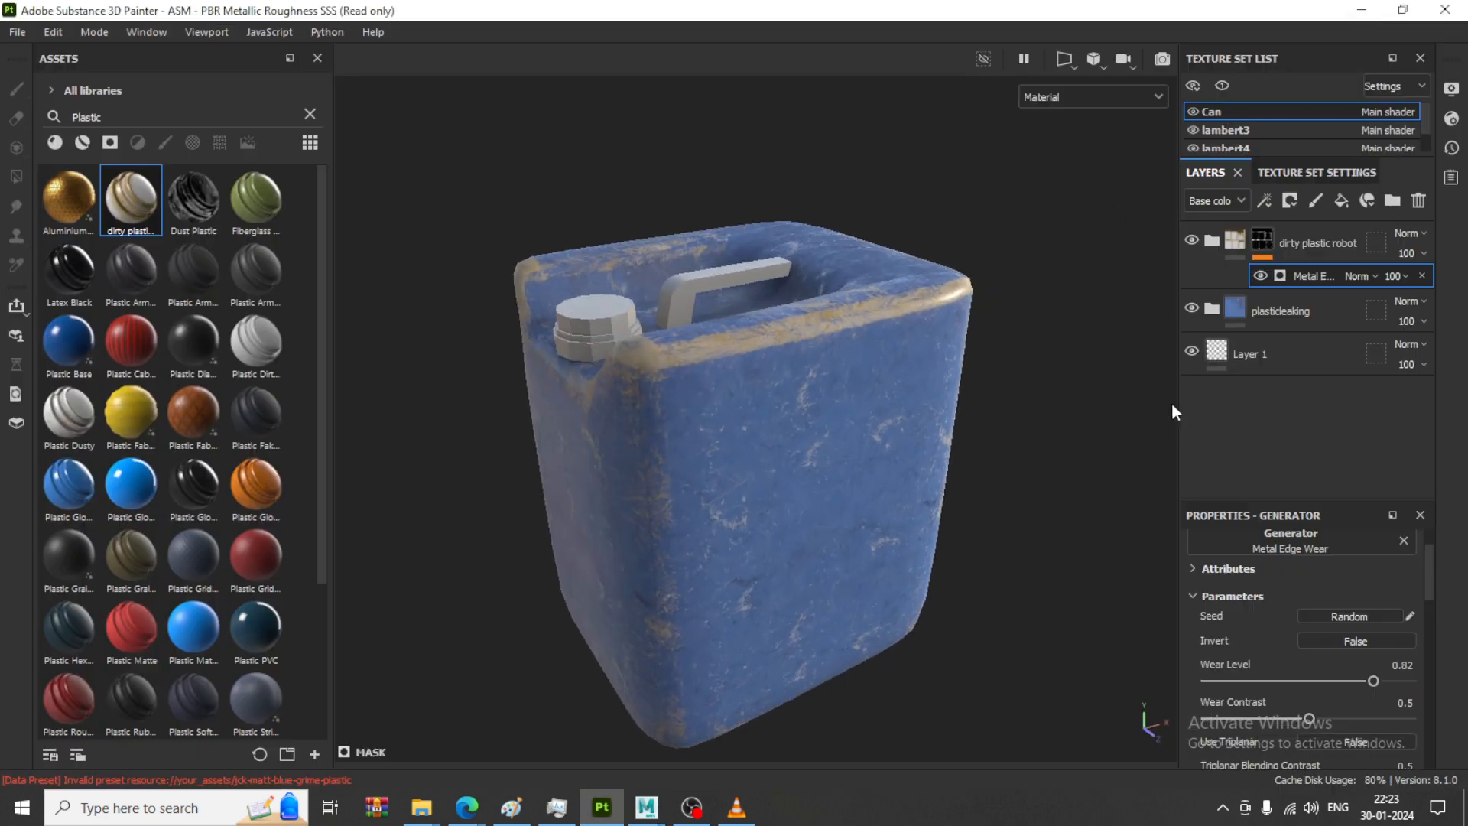
{"action": "left_click", "coordinate": [1211, 241]}
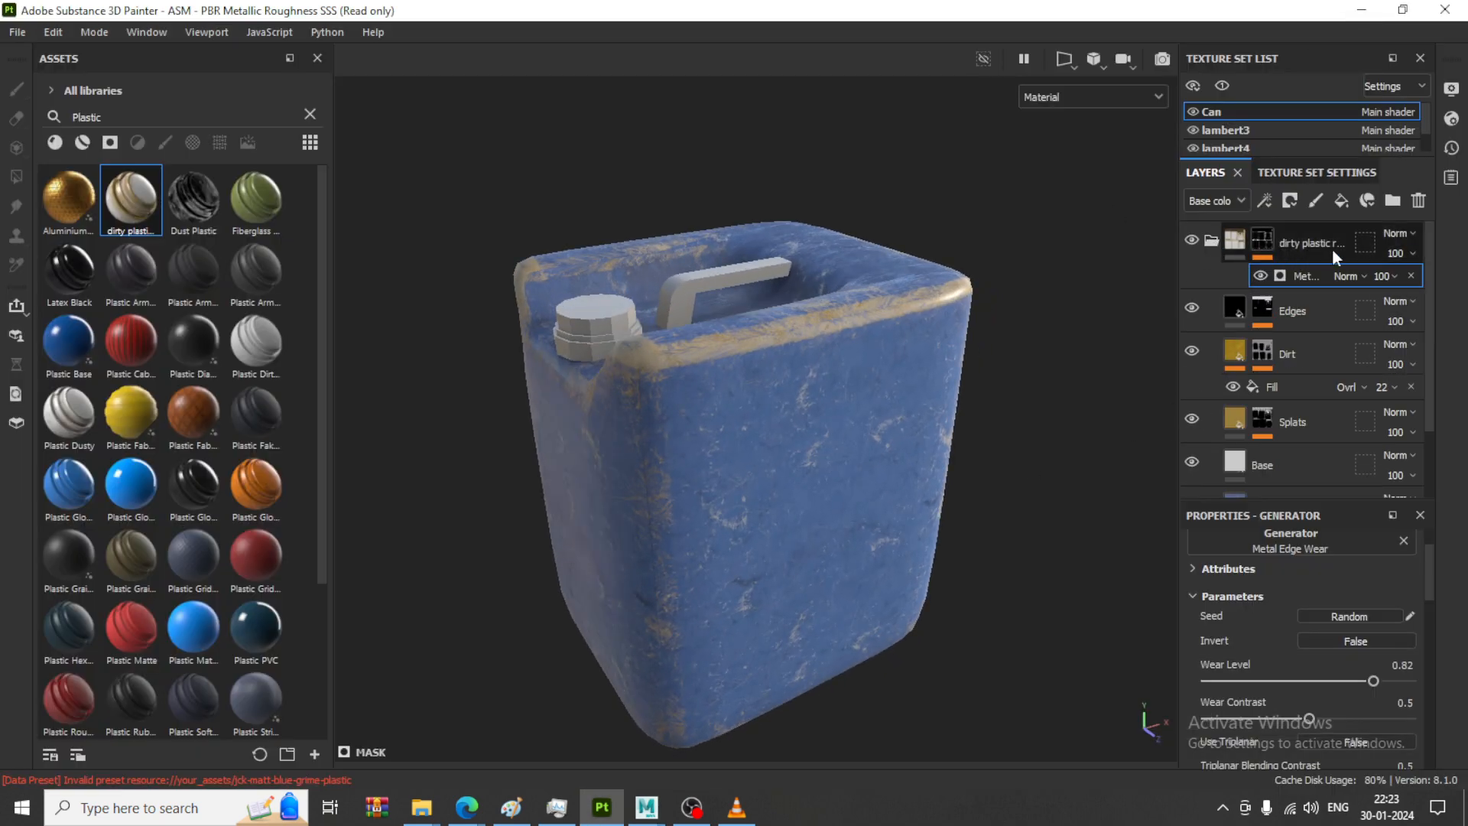
{"action": "left_click", "coordinate": [1210, 242]}
{"action": "scroll", "coordinate": [196, 604], "scroll_direction": "down", "scroll_amount": 3}
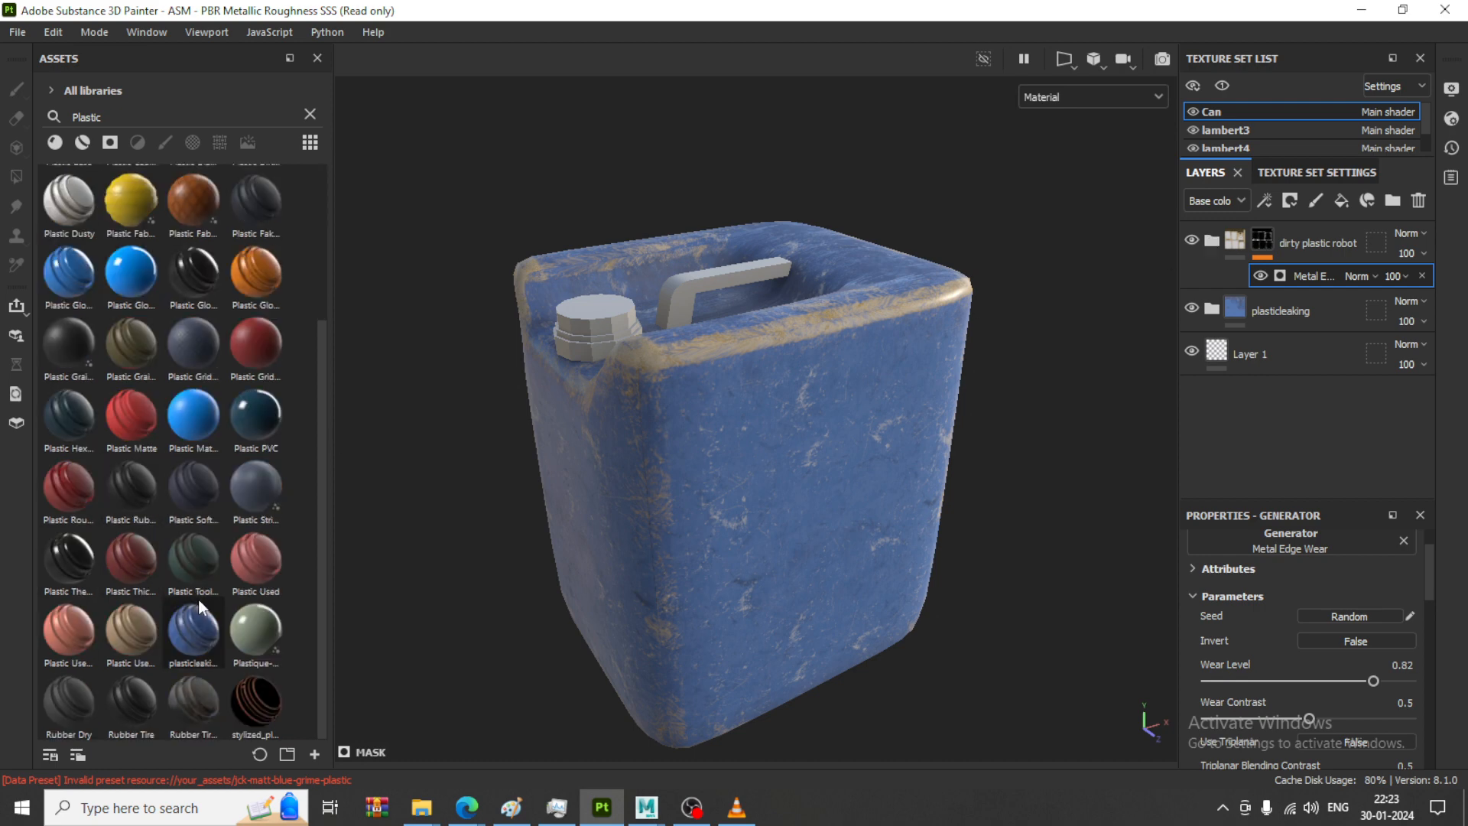
{"action": "scroll", "coordinate": [222, 668], "scroll_direction": "up", "scroll_amount": 3}
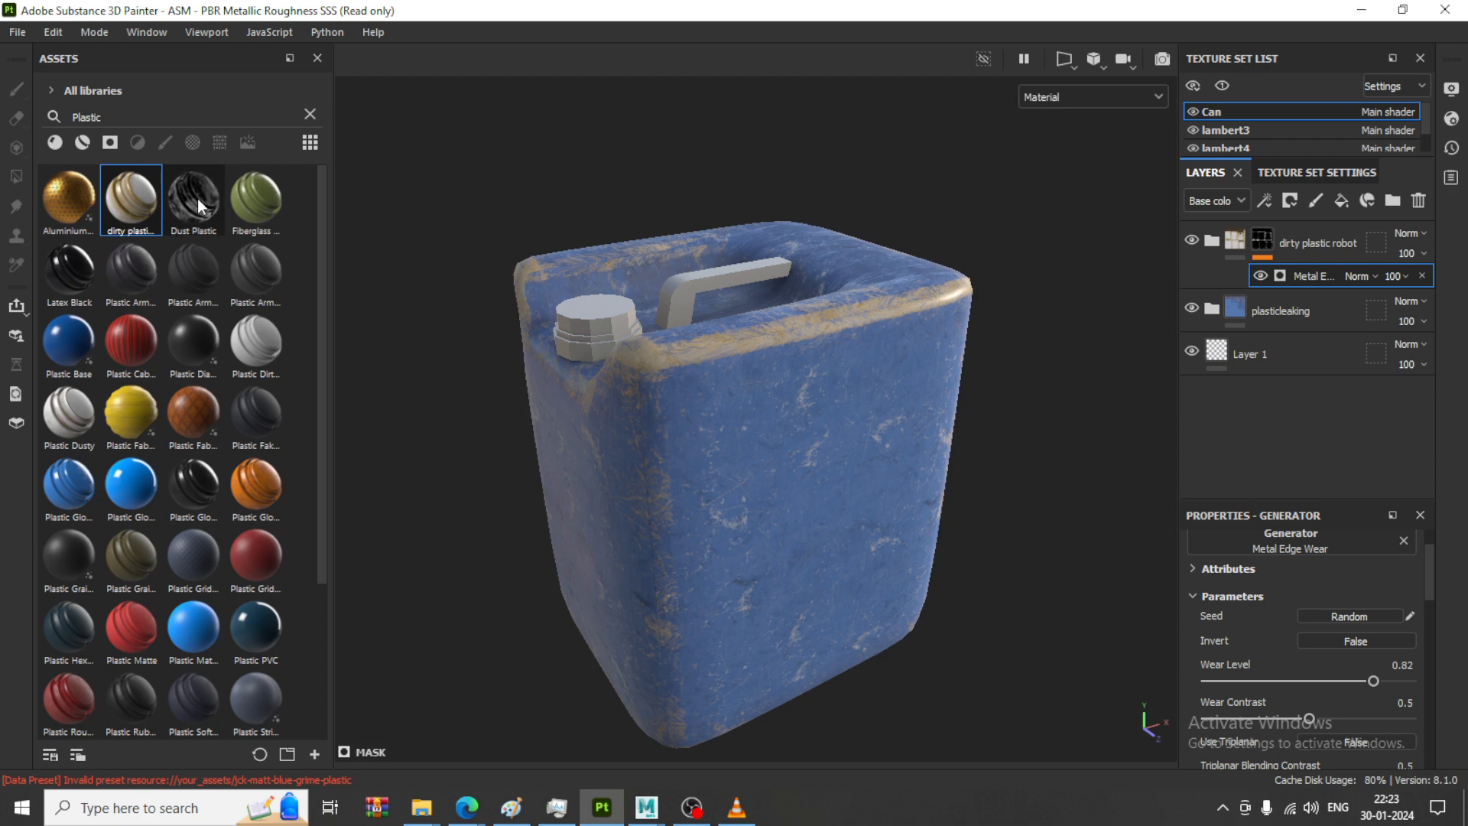
{"action": "mouse_move", "coordinate": [199, 205]}
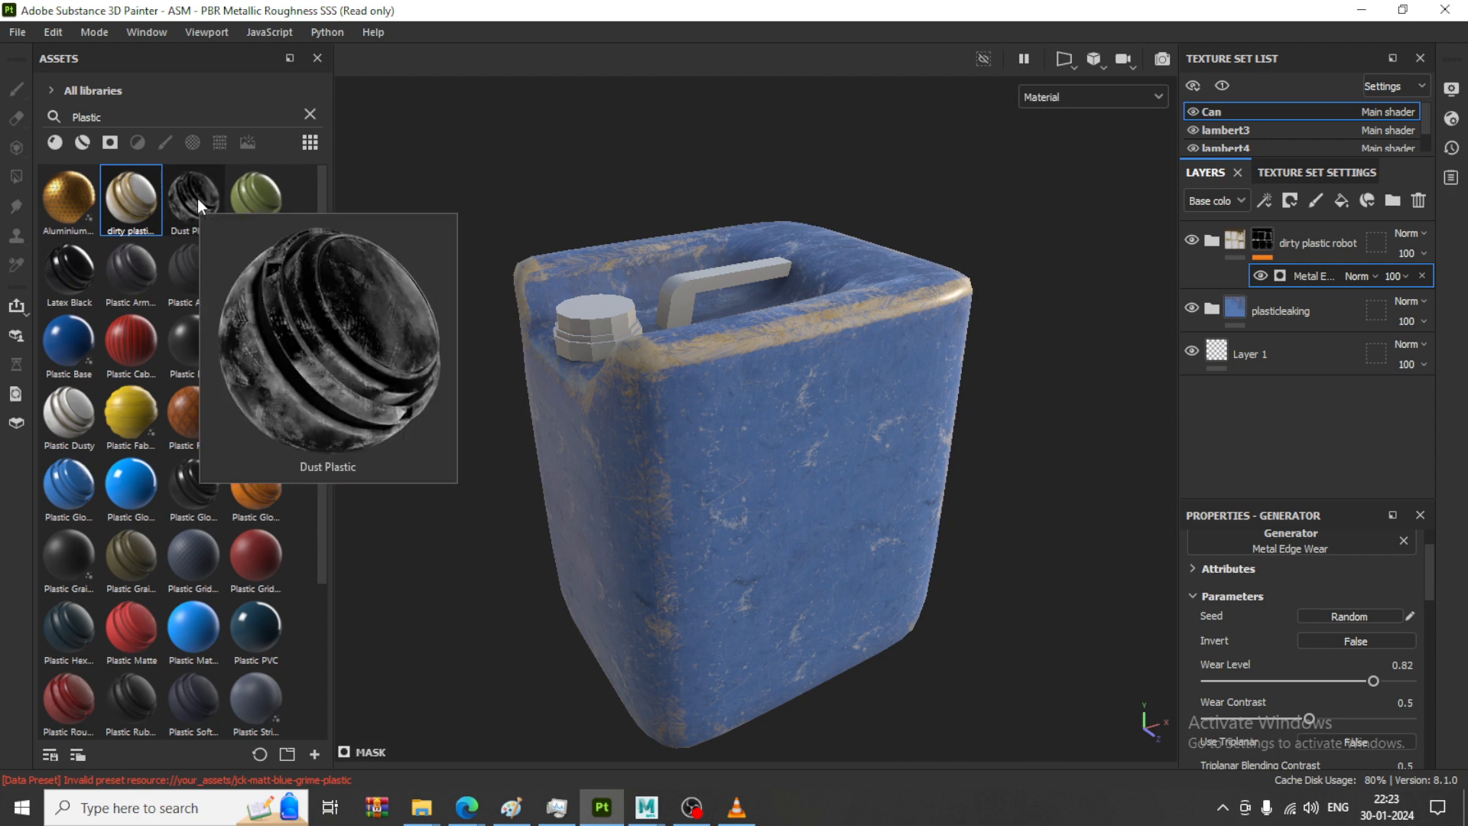
Replace the dirty plastic robot group's mask with a new black mask and apply the Dust Plastic smart mask to it
{"action": "left_click", "coordinate": [1212, 243]}
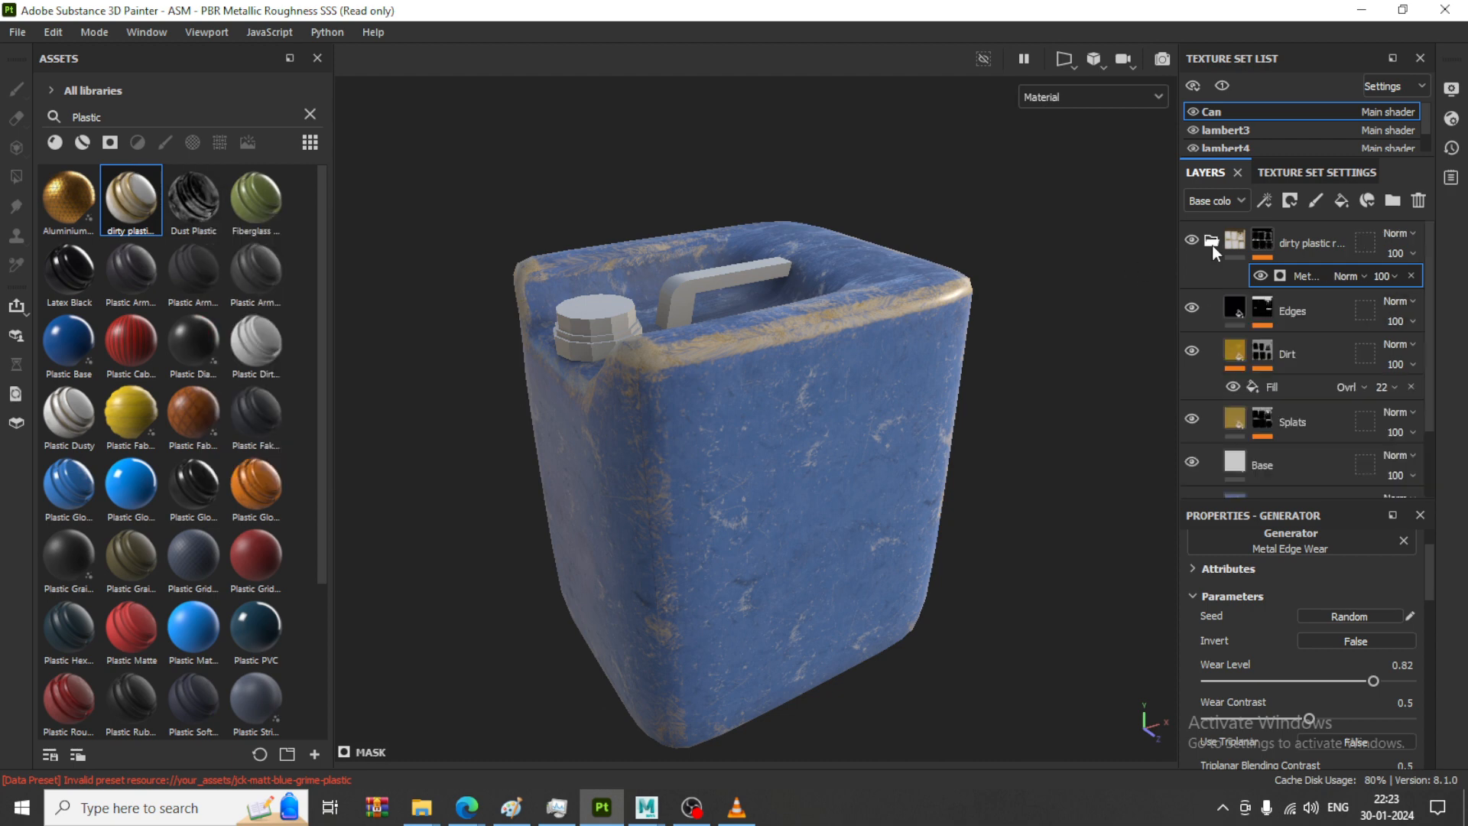
{"action": "left_click", "coordinate": [1265, 243]}
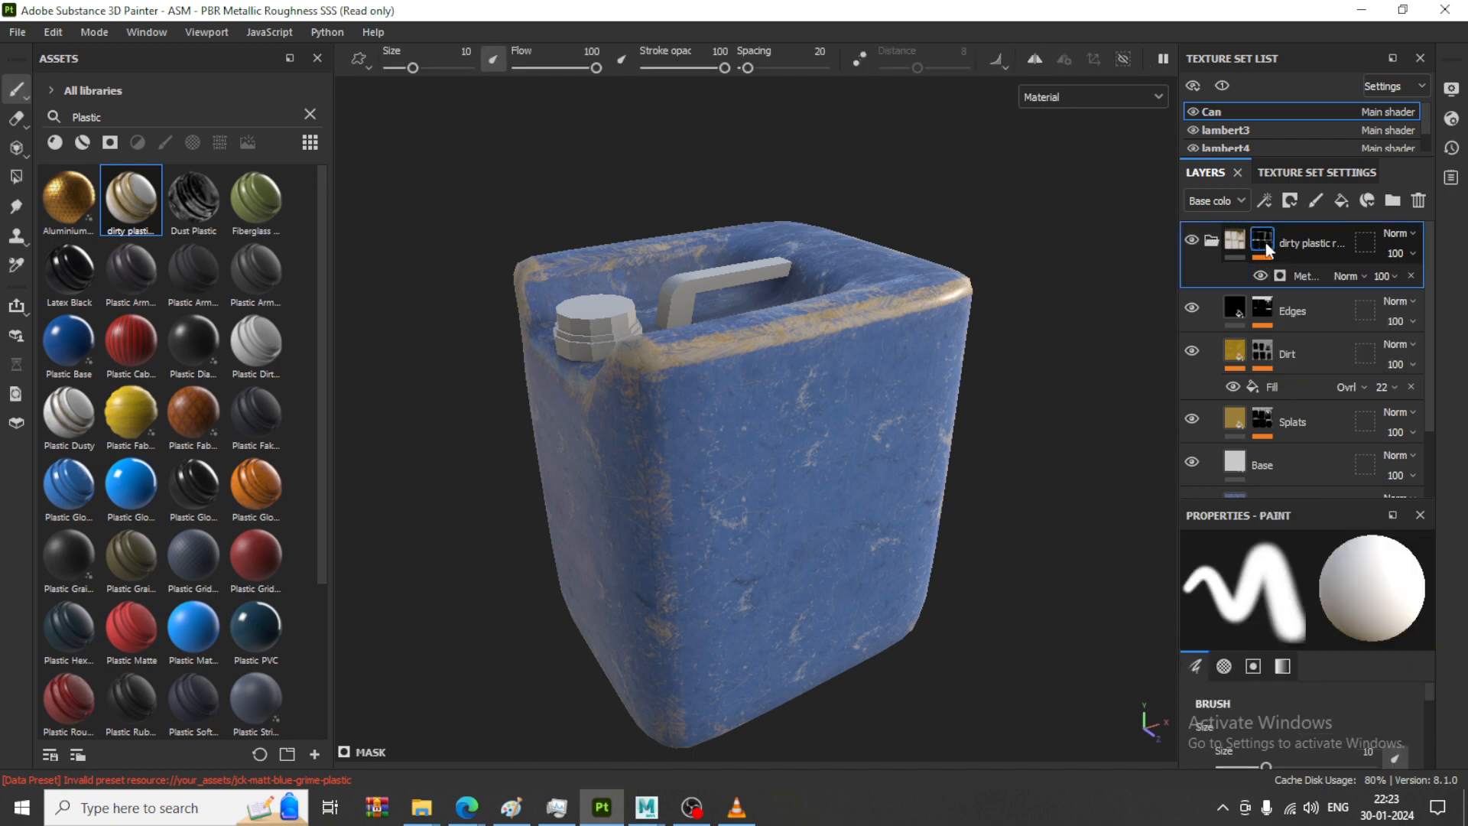
{"action": "right_click", "coordinate": [1265, 243]}
{"action": "left_click", "coordinate": [1267, 219]}
{"action": "left_click", "coordinate": [1290, 201]}
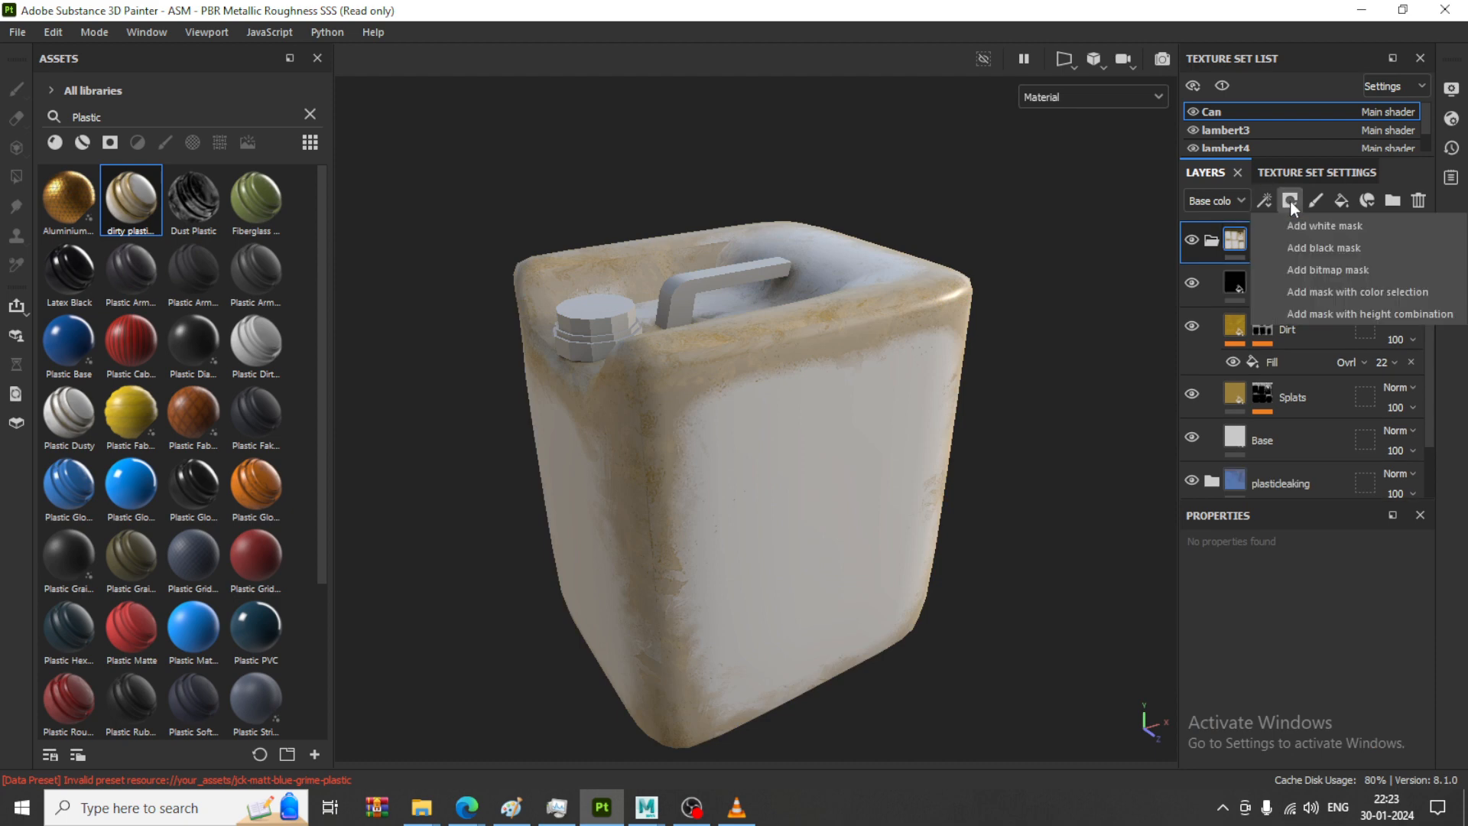
{"action": "left_click", "coordinate": [1336, 247]}
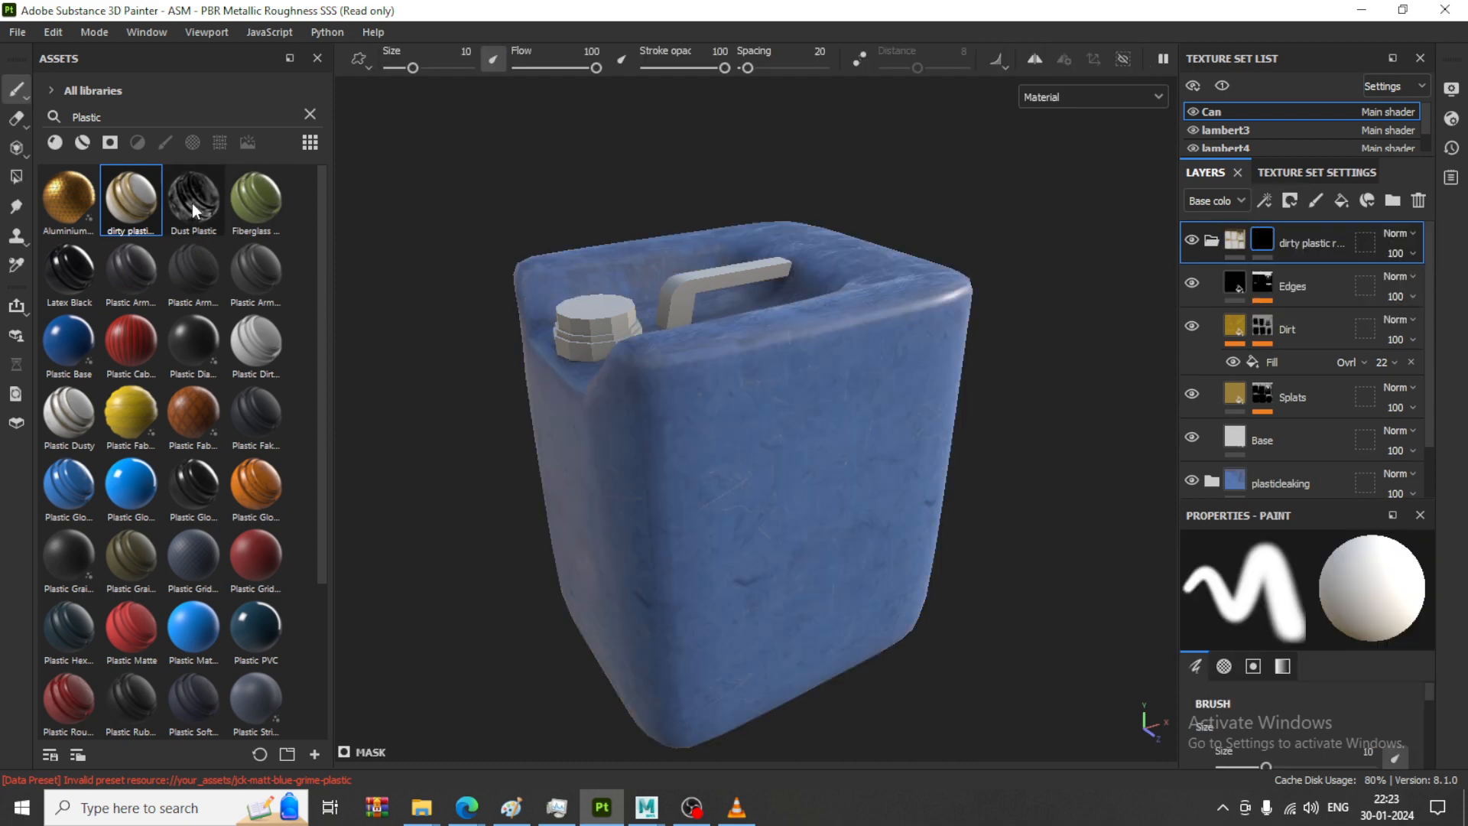
{"action": "left_click_drag", "start_coordinate": [193, 205], "coordinate": [1260, 237]}
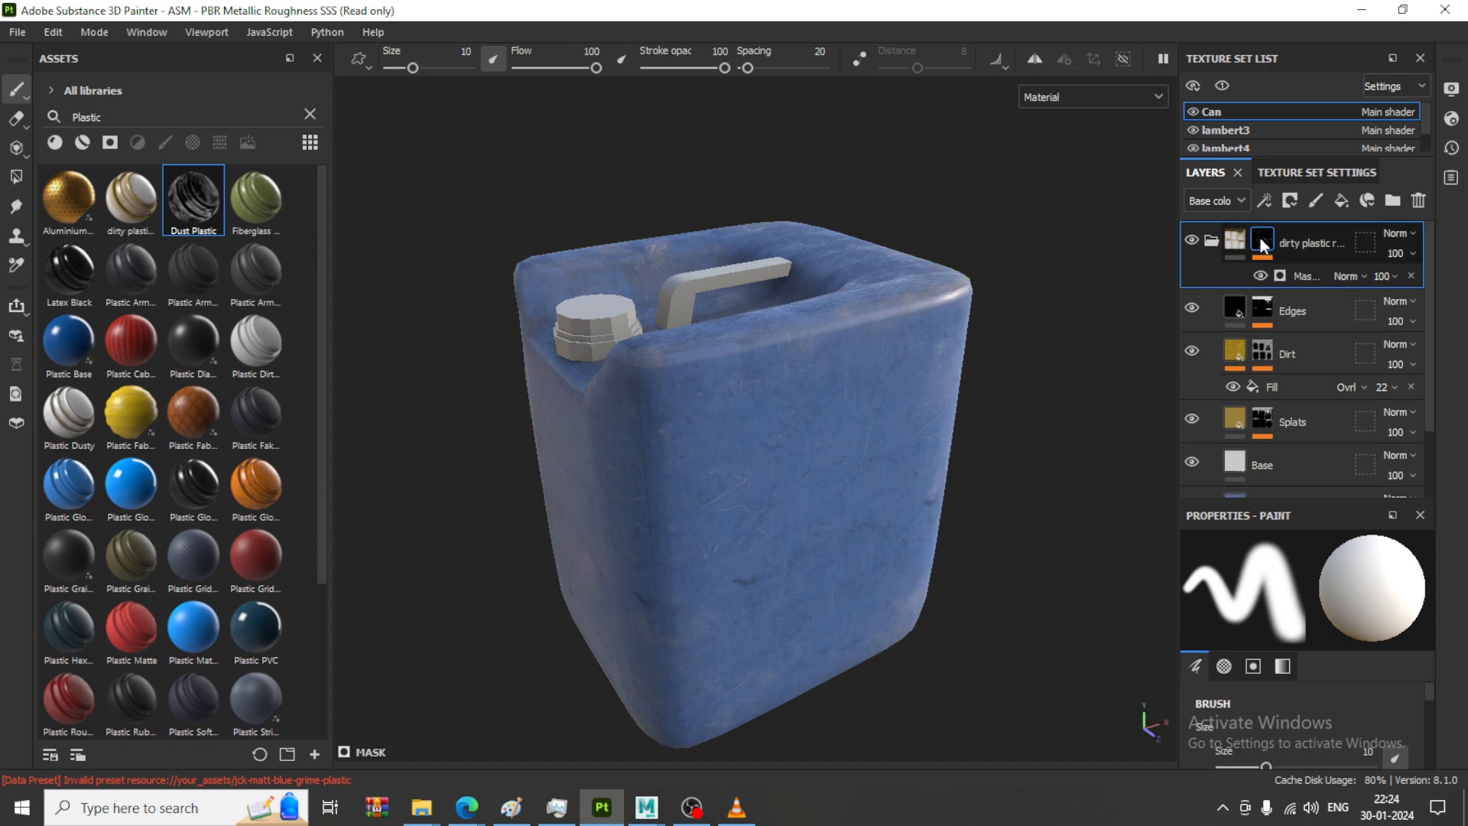
Try a Global Balance of 0.1 in the Mask Editor generator on the dirty plastic robot mask
{"action": "left_click_drag", "start_coordinate": [1012, 419], "coordinate": [1009, 416], "text": "alt"}
{"action": "left_click", "coordinate": [1259, 275]}
{"action": "left_click", "coordinate": [1260, 275]}
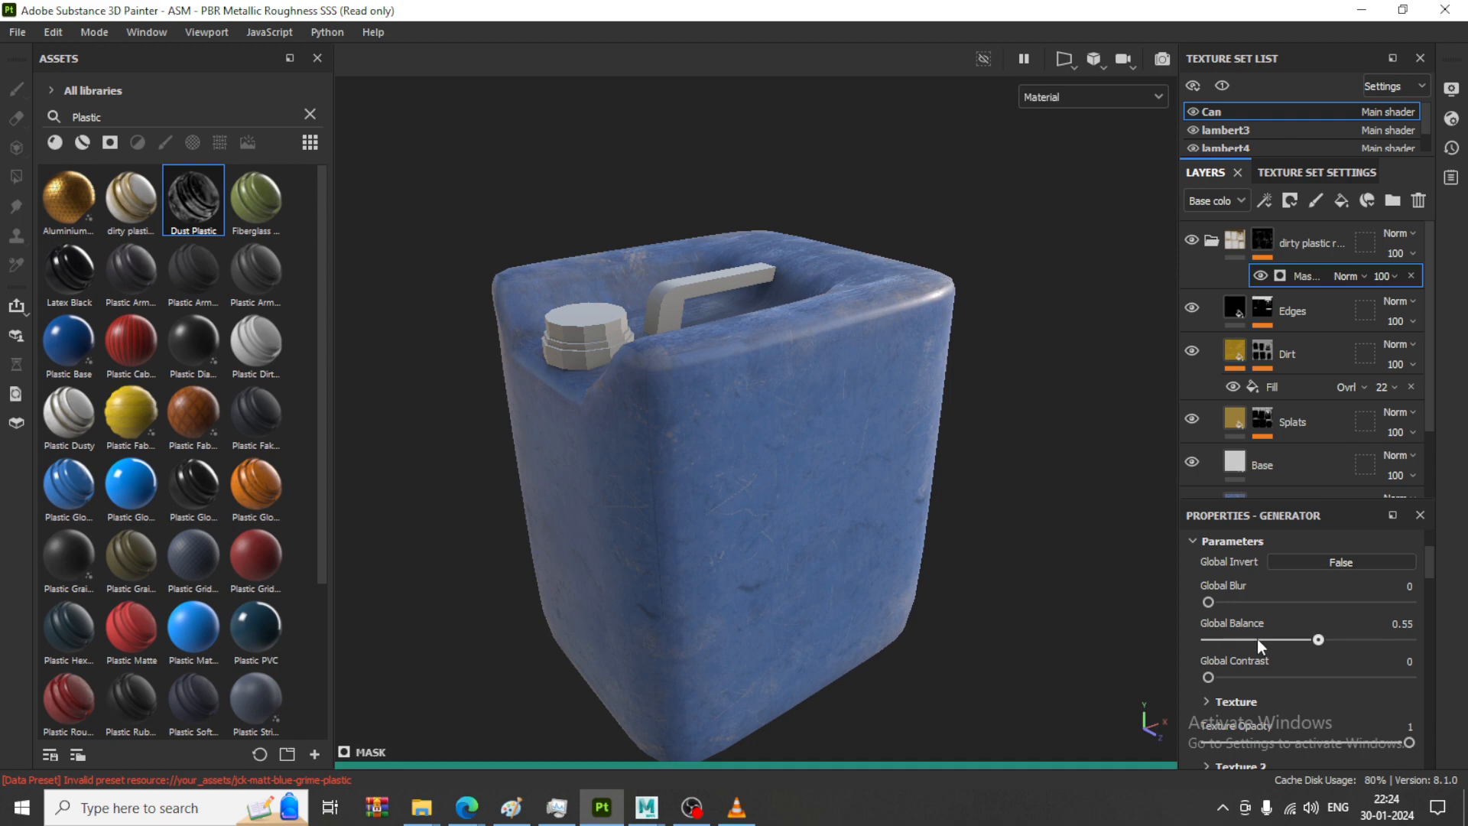
{"action": "left_click_drag", "start_coordinate": [1314, 639], "coordinate": [1226, 641]}
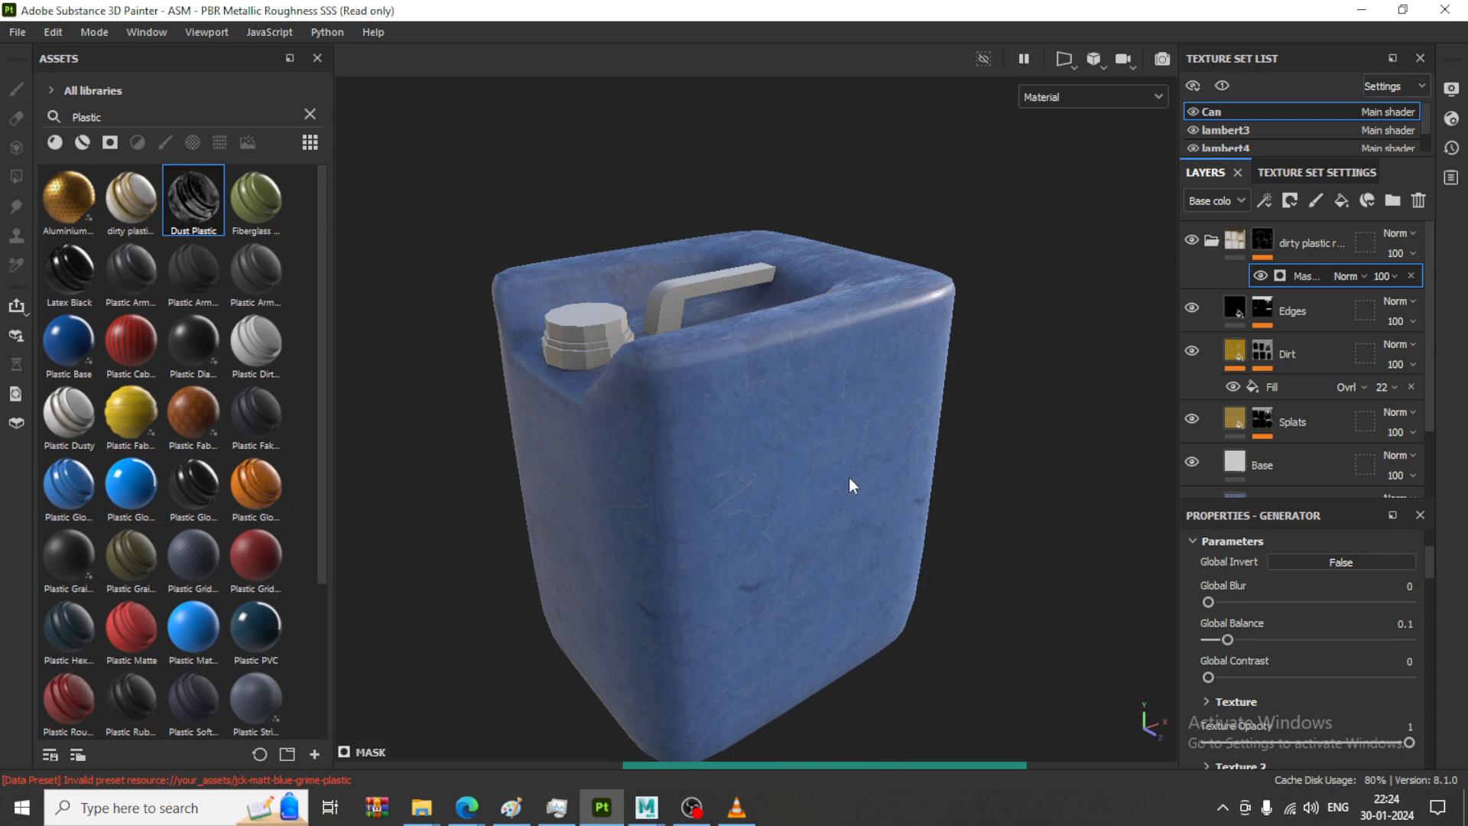
Undo the Dust Plastic mask changes to bring back the Metal Edge Wear mask, and collapse the dirty plastic robot group
{"action": "key", "text": "ctrl+1"}
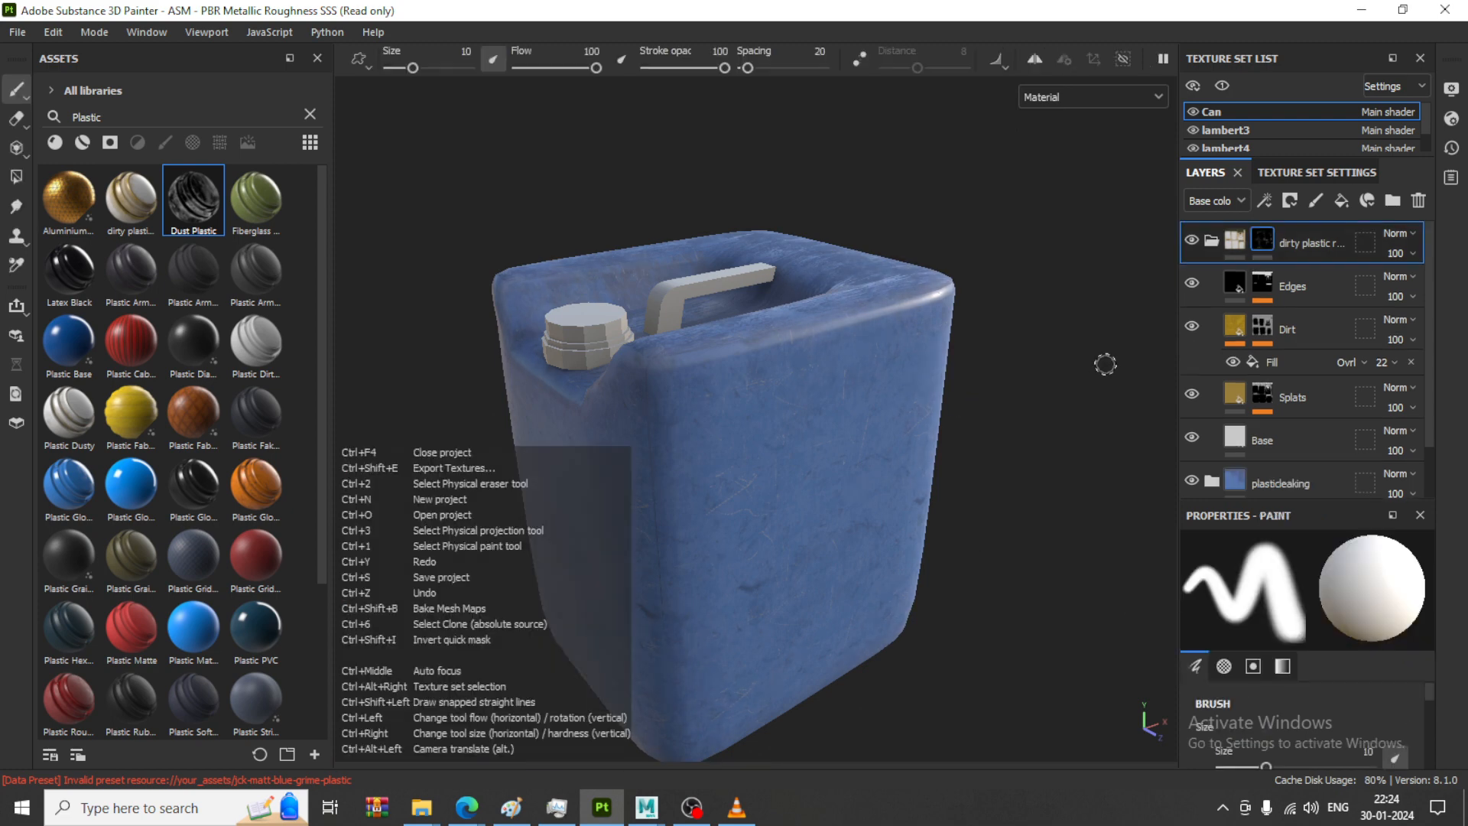
{"action": "key", "text": "ctrl+z"}
{"action": "key", "text": "ctrl+z"}
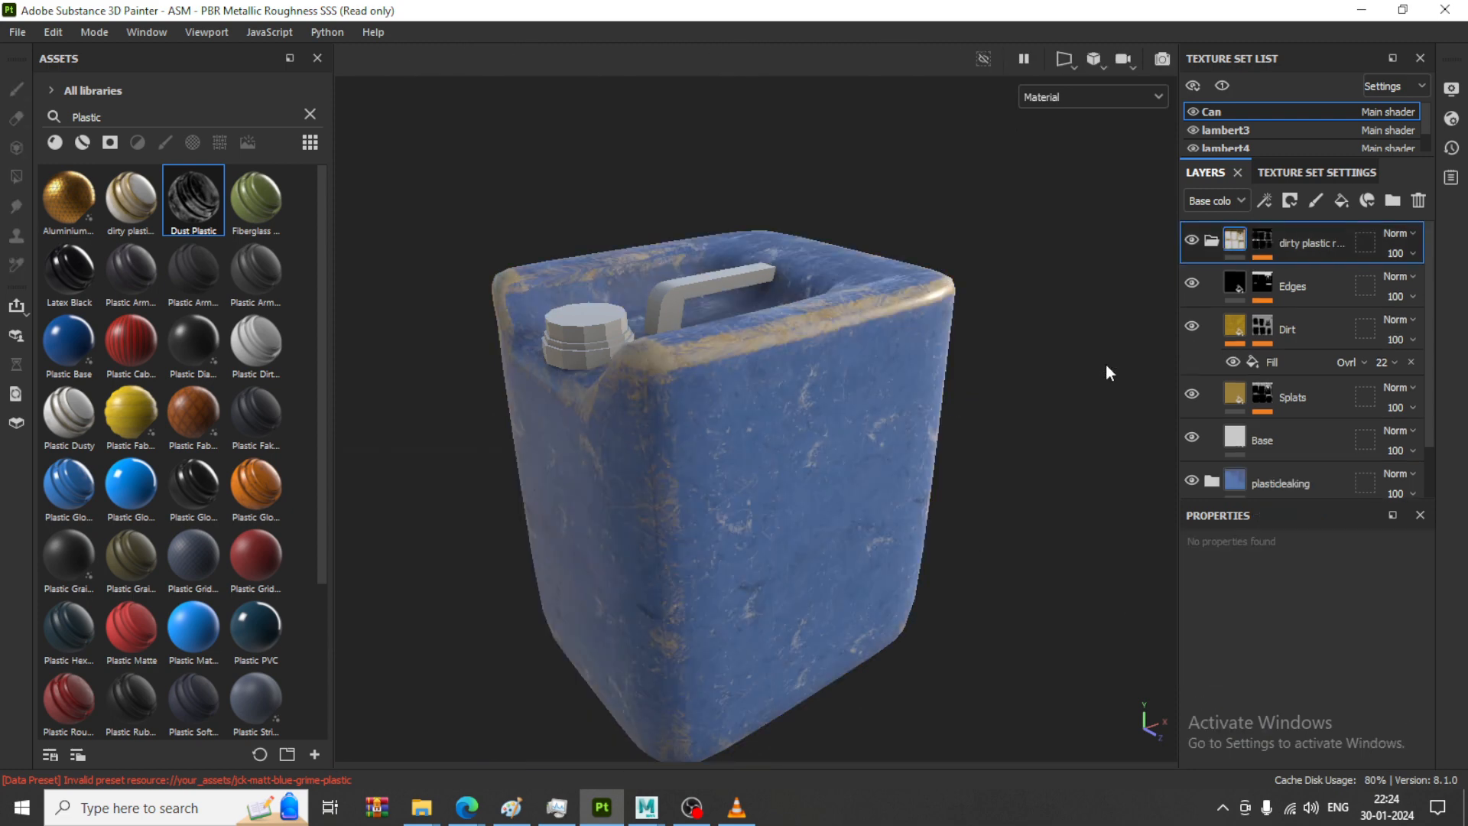
{"action": "left_click", "coordinate": [1211, 241]}
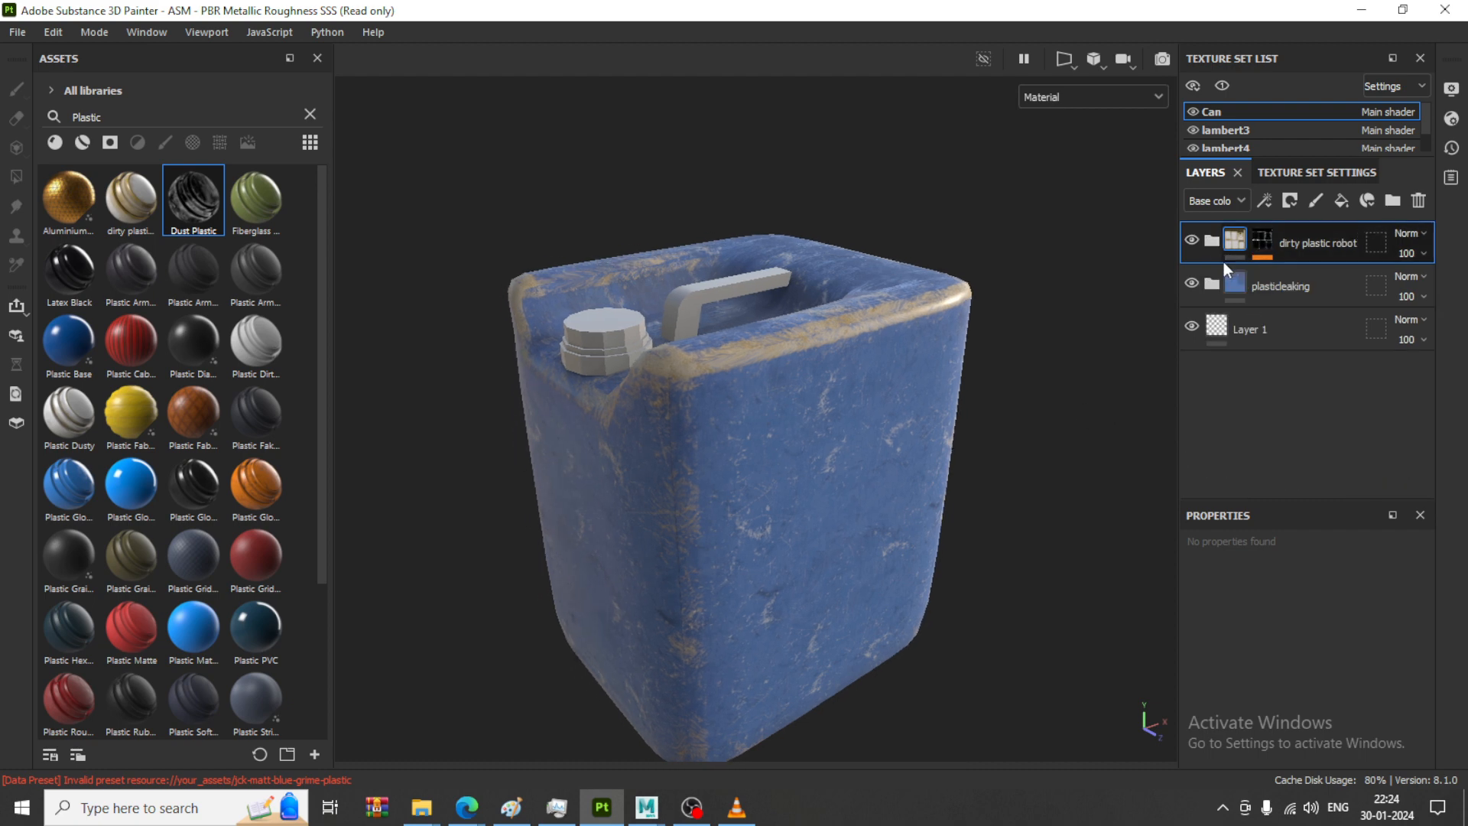
Apply the Plastic Matte Pure material to the can's body above the dirty plastic robot group and add a black mask to it
{"action": "left_click", "coordinate": [57, 142]}
{"action": "mouse_move", "coordinate": [211, 345]}
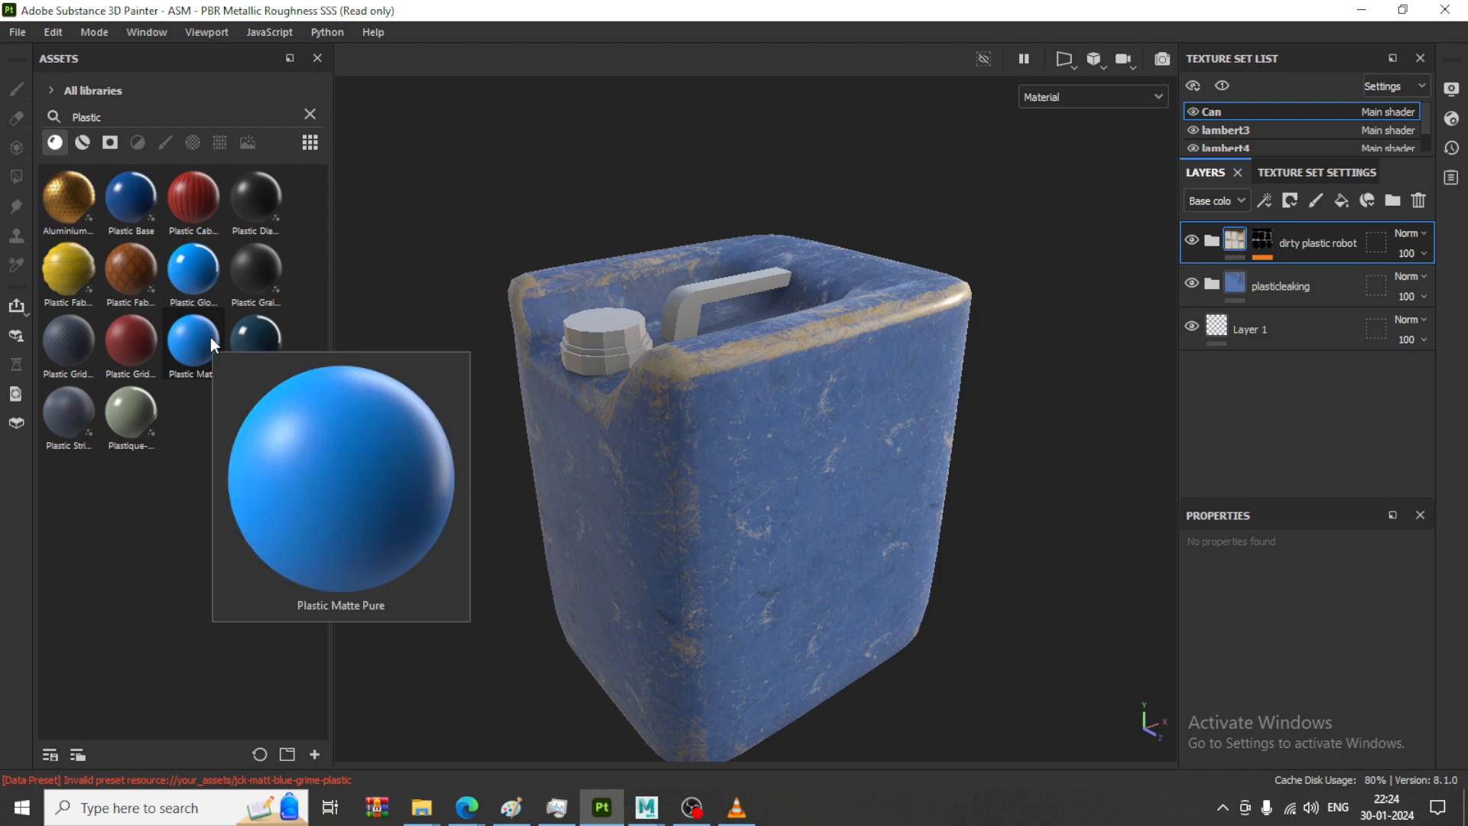
{"action": "mouse_move", "coordinate": [64, 421]}
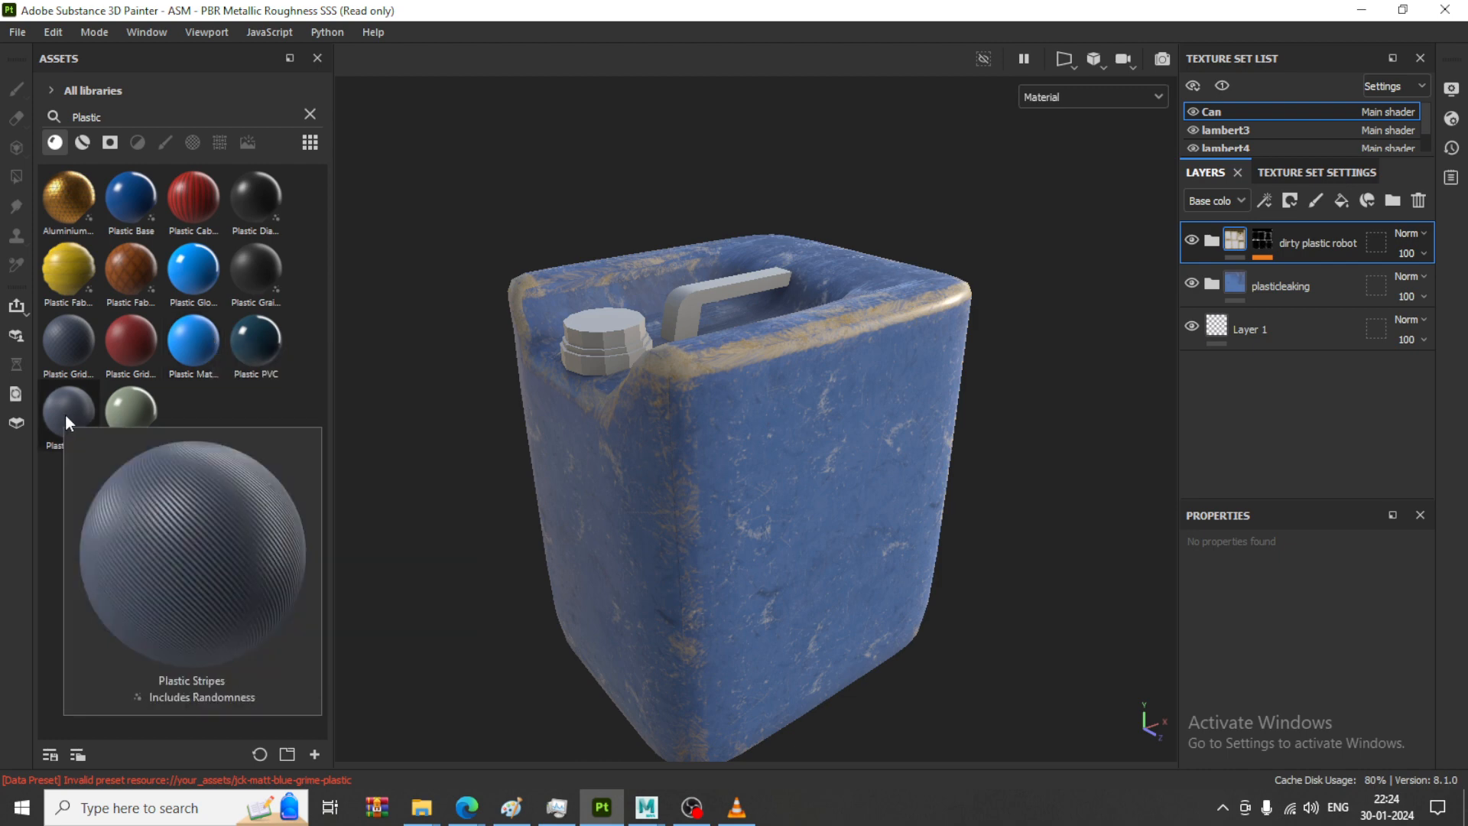
{"action": "mouse_move", "coordinate": [141, 200]}
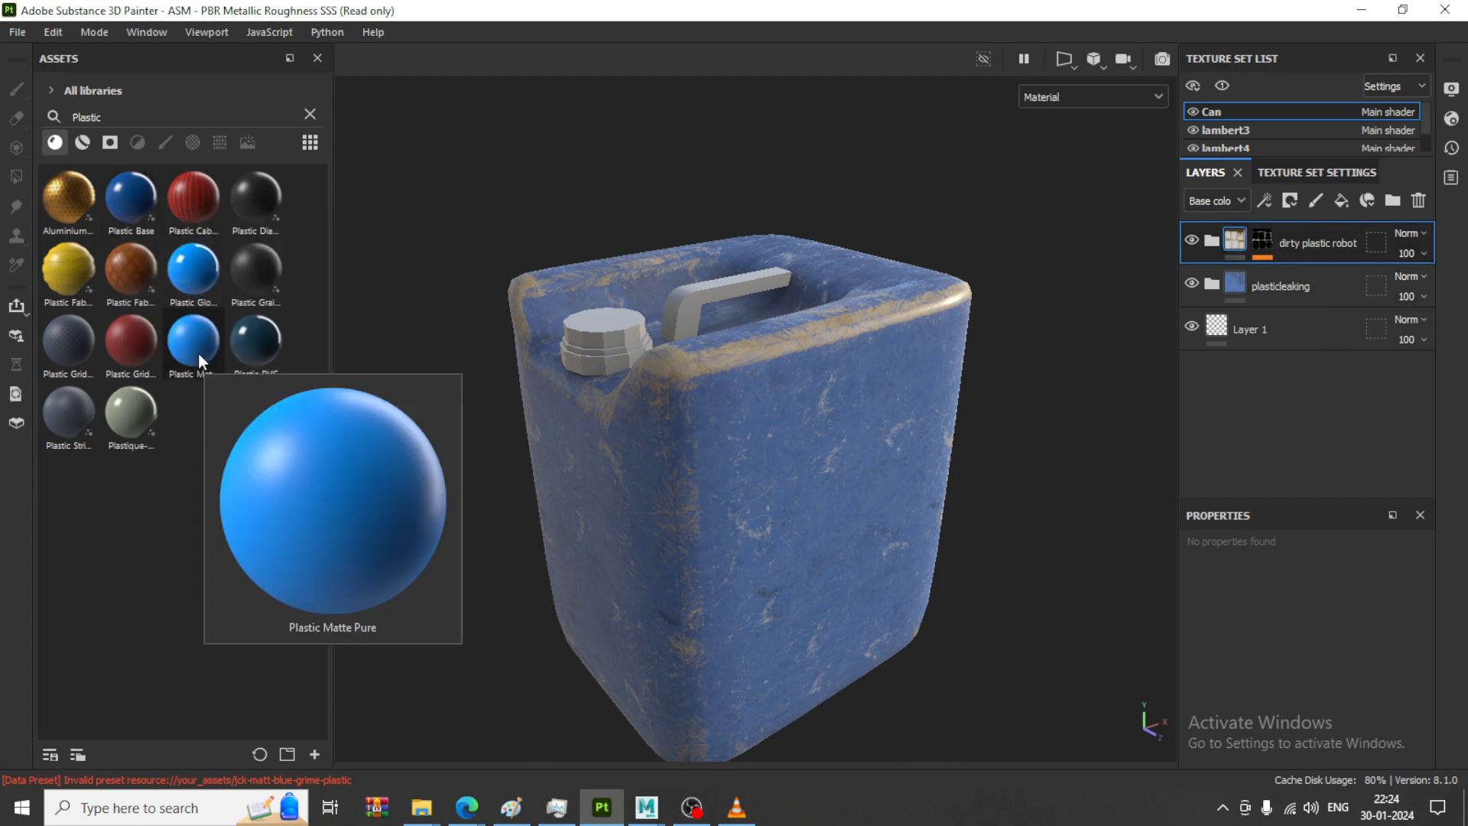
{"action": "left_click_drag", "start_coordinate": [203, 360], "coordinate": [815, 493]}
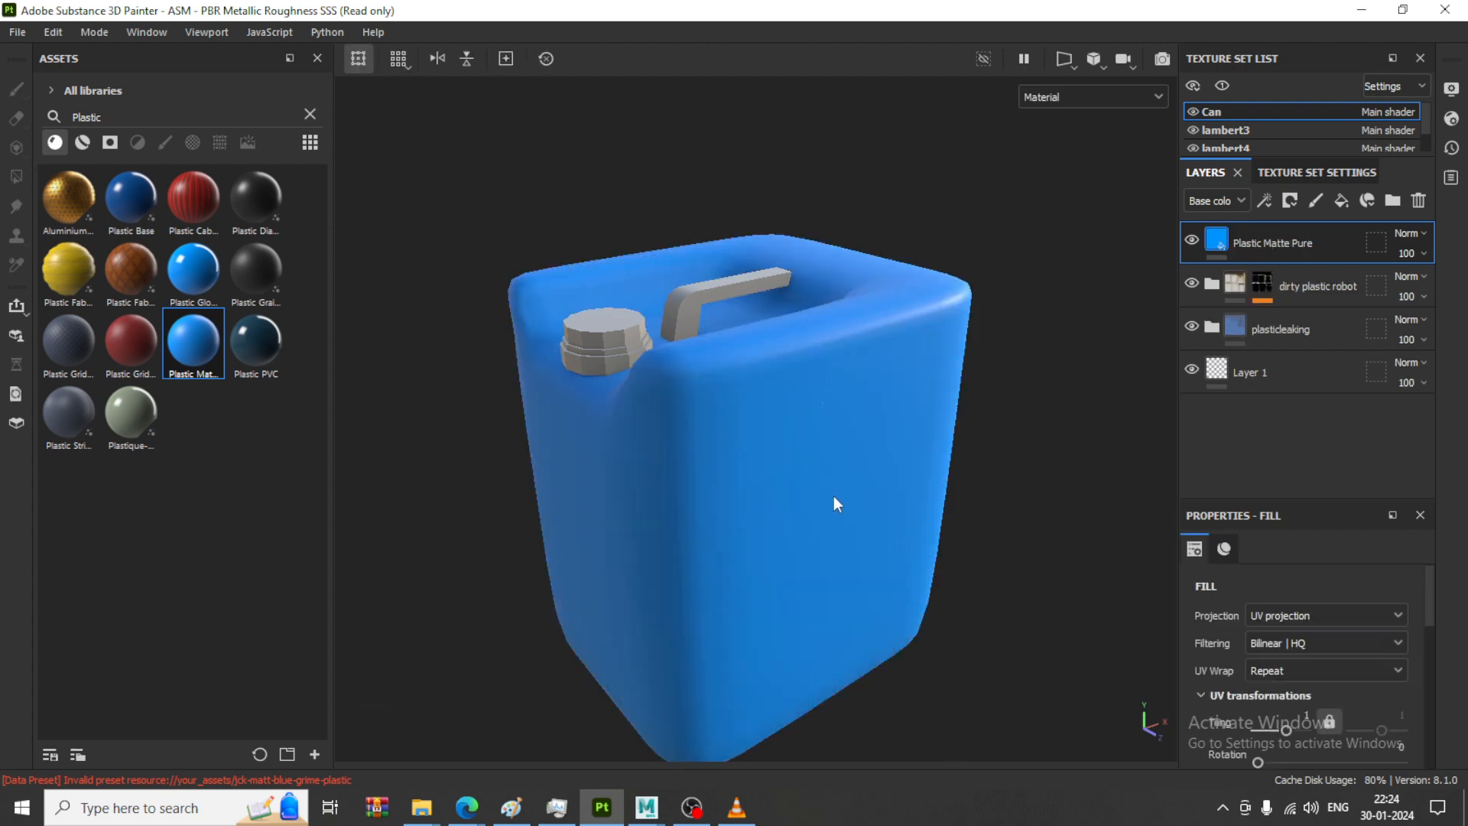
{"action": "left_click", "coordinate": [1289, 205]}
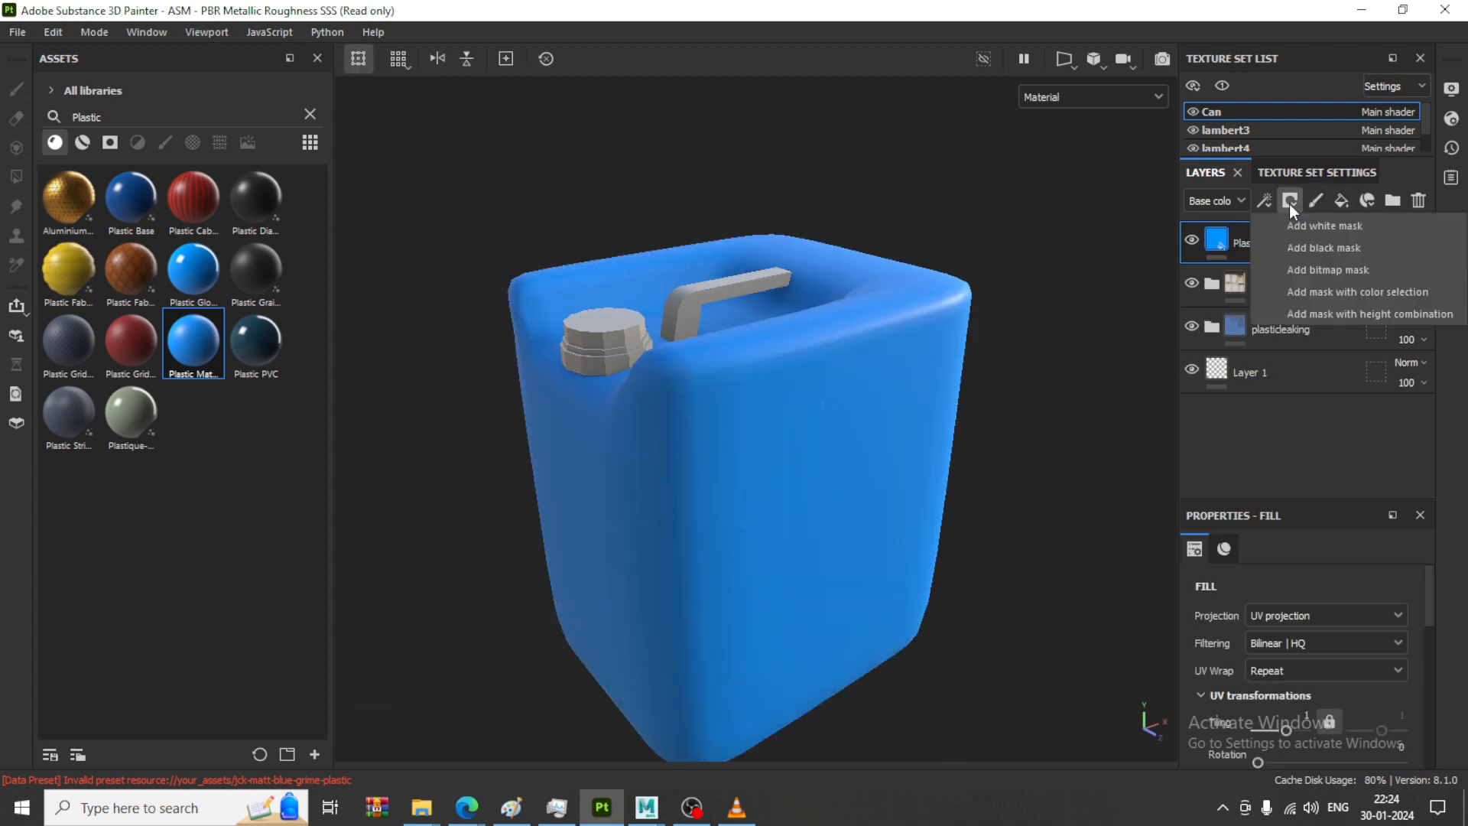
{"action": "left_click", "coordinate": [1328, 251]}
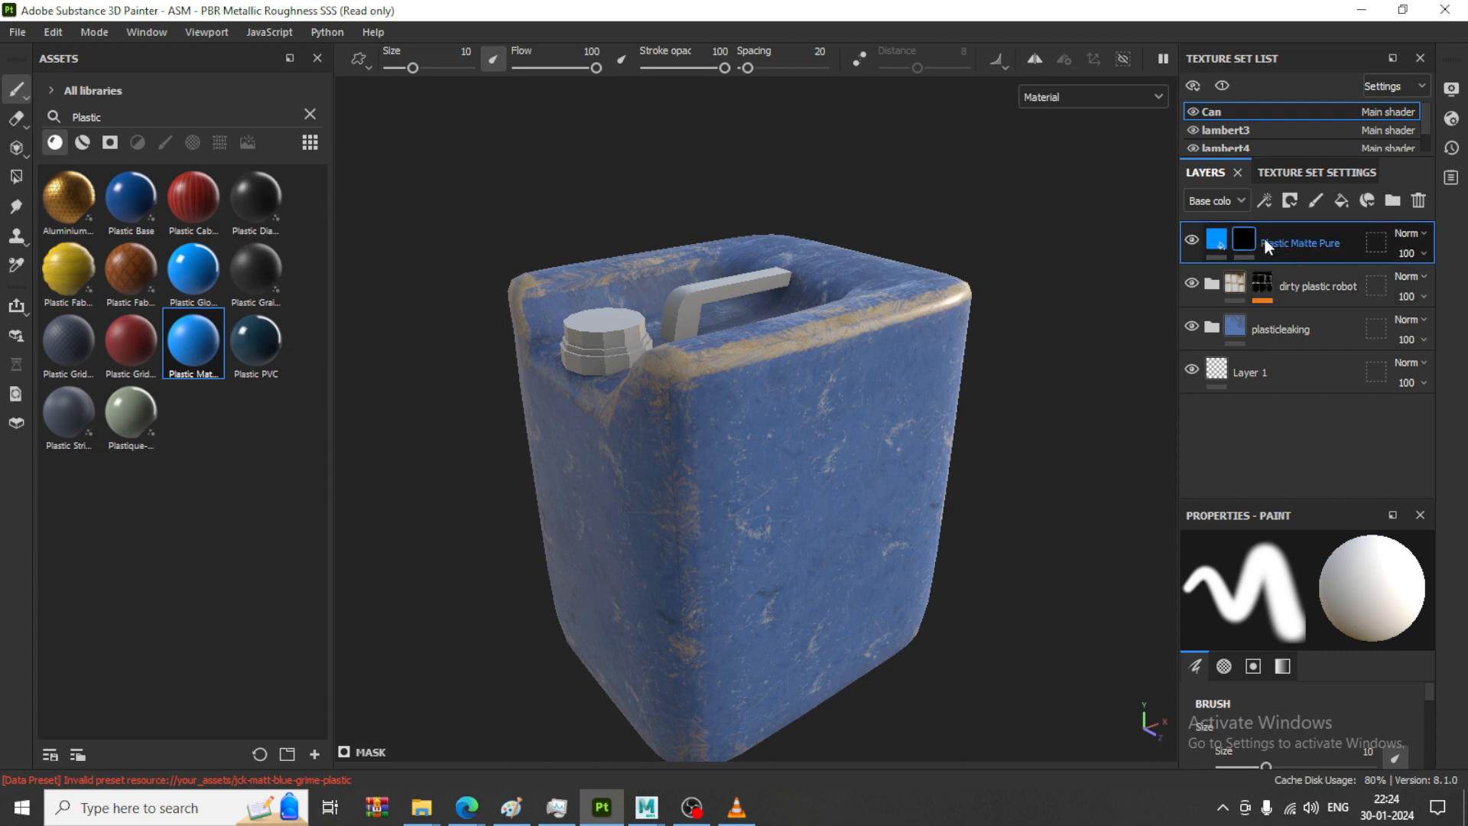
Show only smart masks in the asset library and clear the Plastic search term
{"action": "left_click", "coordinate": [111, 142]}
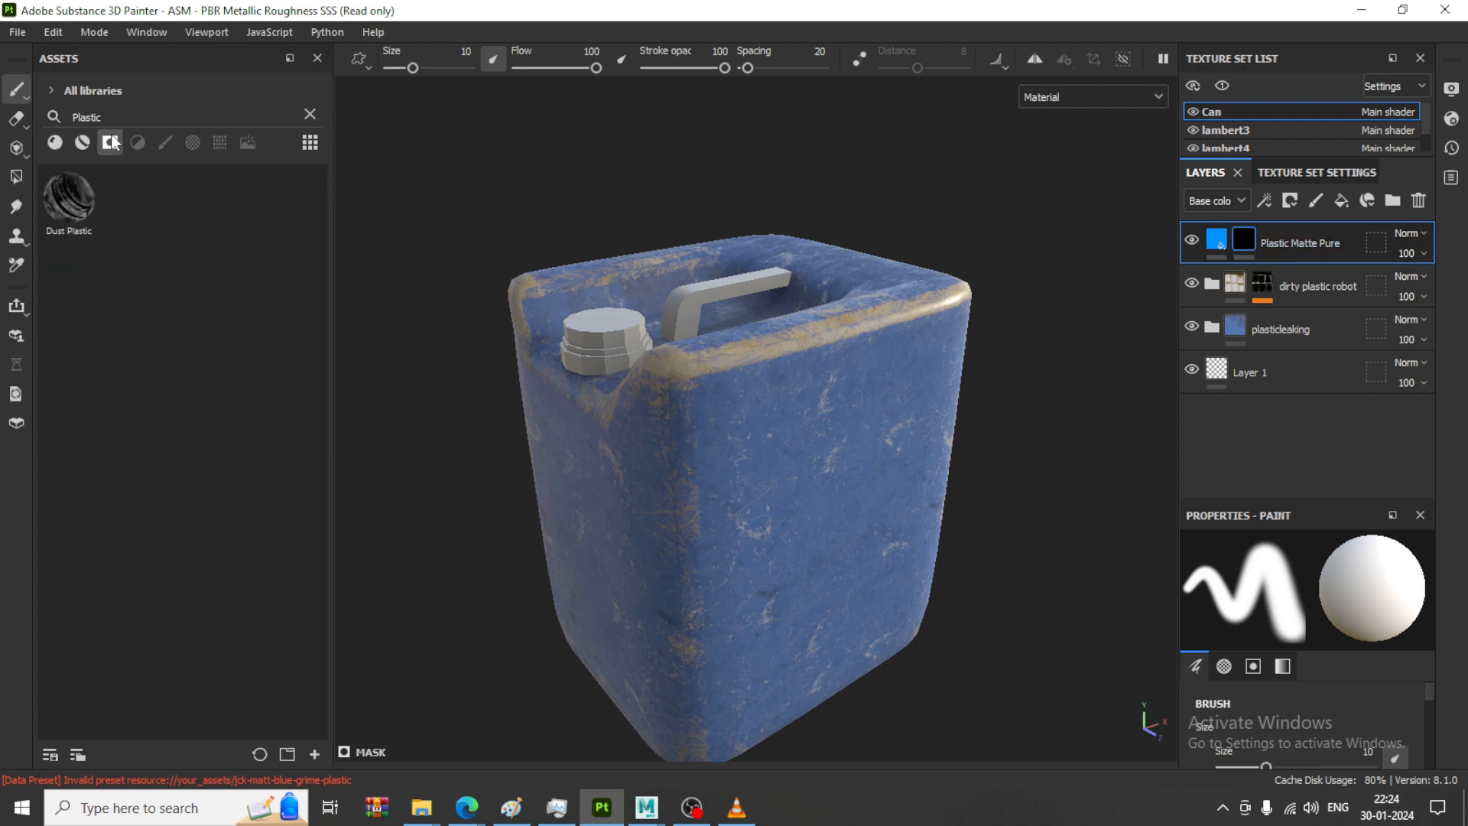
{"action": "left_click", "coordinate": [307, 116]}
{"action": "key", "text": "BackSpace"}
{"action": "key", "text": "BackSpace"}
{"action": "key", "text": "BackSpace"}
{"action": "key", "text": "BackSpace"}
{"action": "key", "text": "BackSpace"}
{"action": "key", "text": "BackSpace"}
{"action": "key", "text": "BackSpace"}
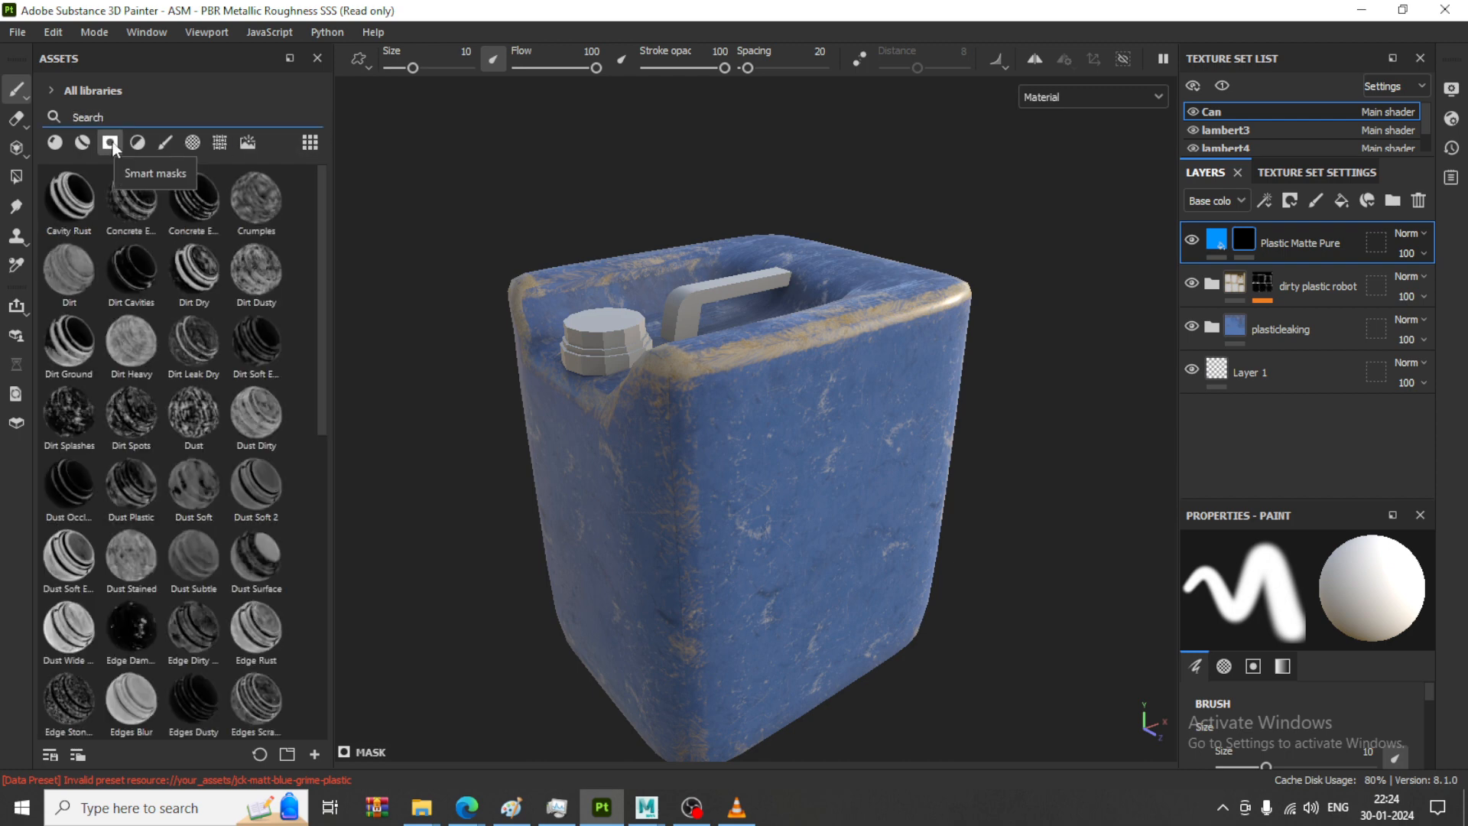
Apply the Dirt Spots smart mask to the Plastic Matte Pure layer's mask
{"action": "mouse_move", "coordinate": [185, 501]}
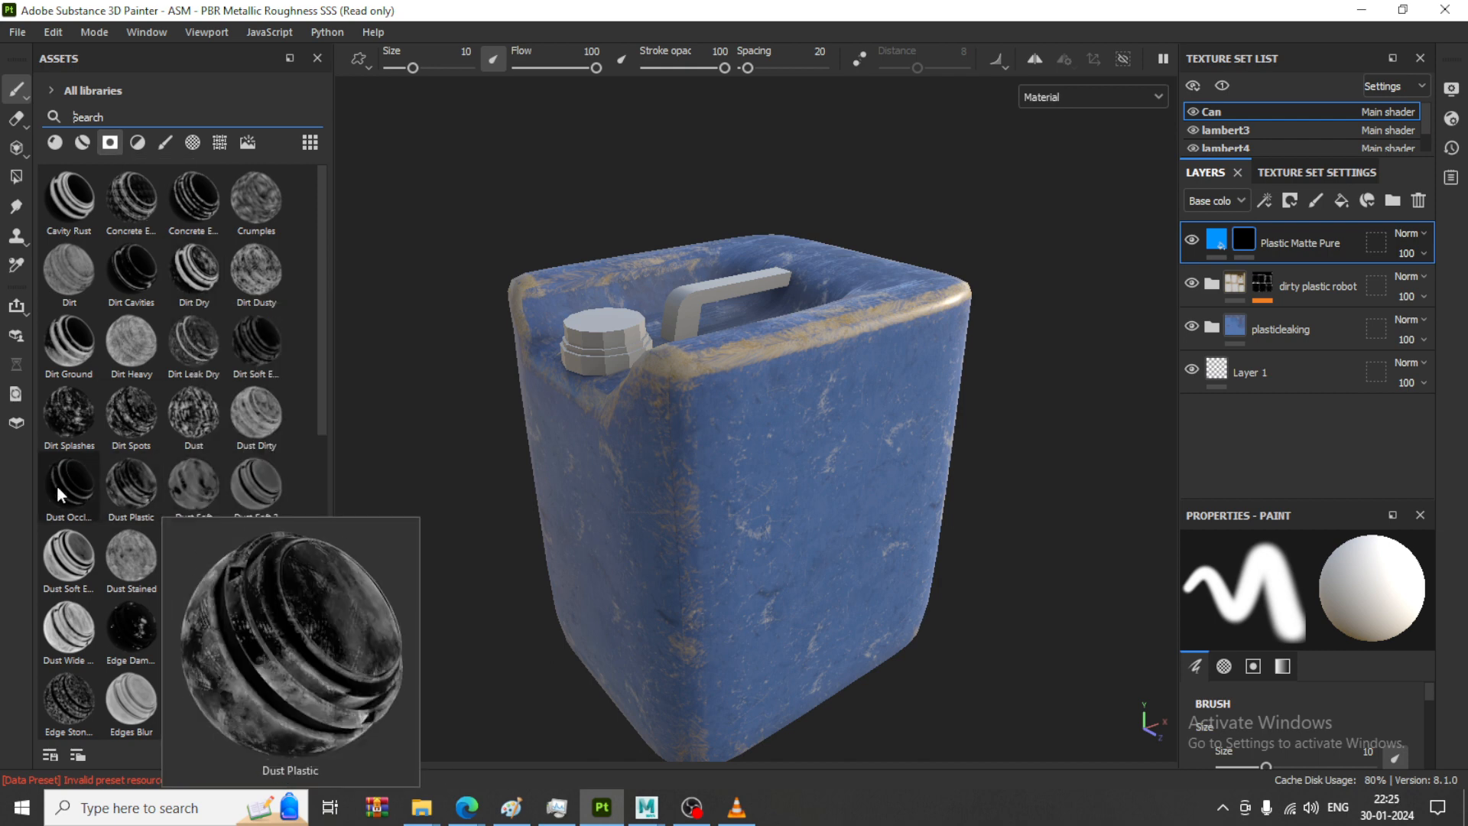
{"action": "mouse_move", "coordinate": [57, 491]}
{"action": "mouse_move", "coordinate": [186, 471]}
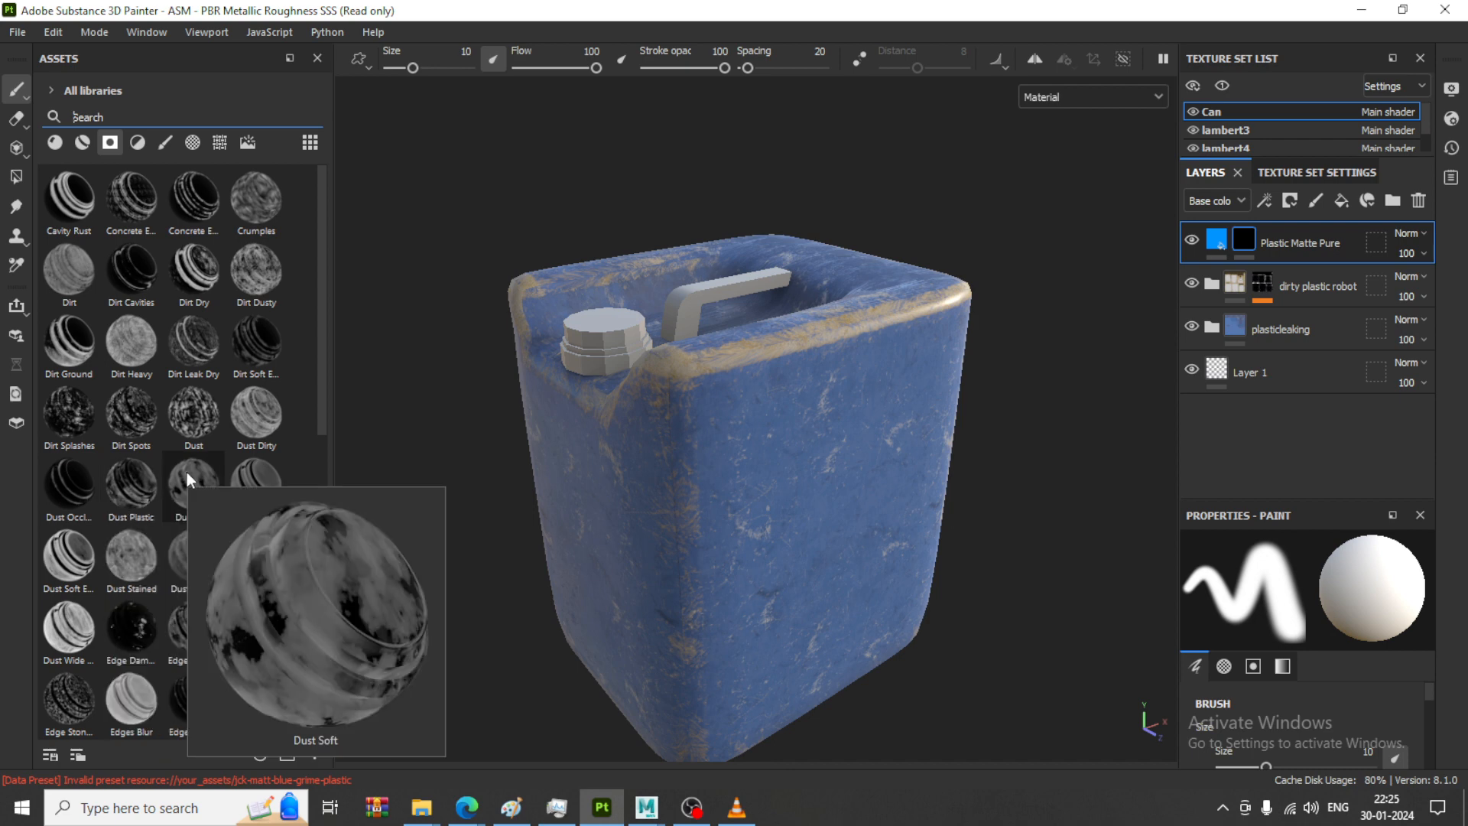
{"action": "mouse_move", "coordinate": [240, 359]}
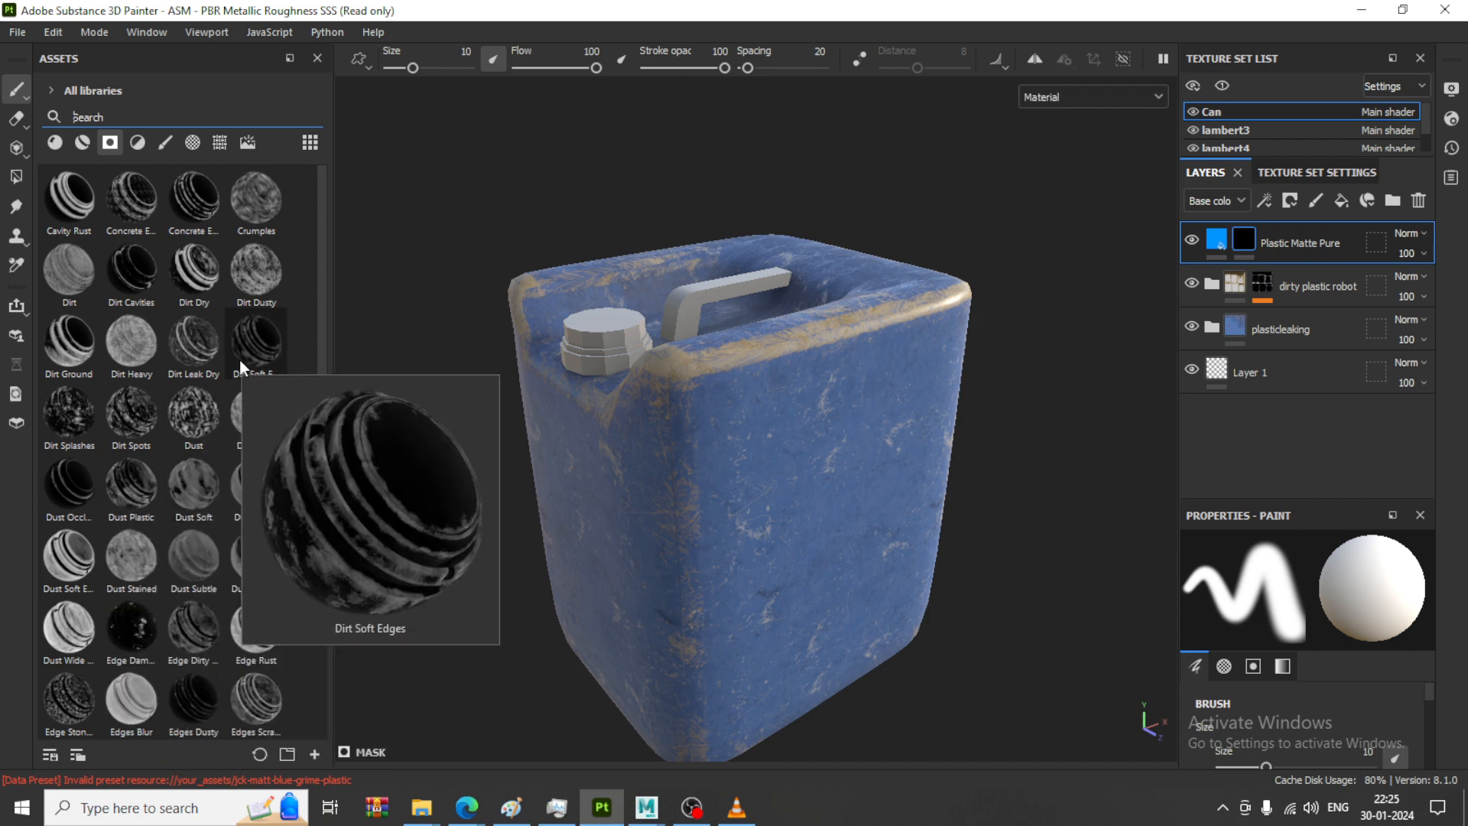
{"action": "left_click_drag", "start_coordinate": [133, 419], "coordinate": [1248, 244]}
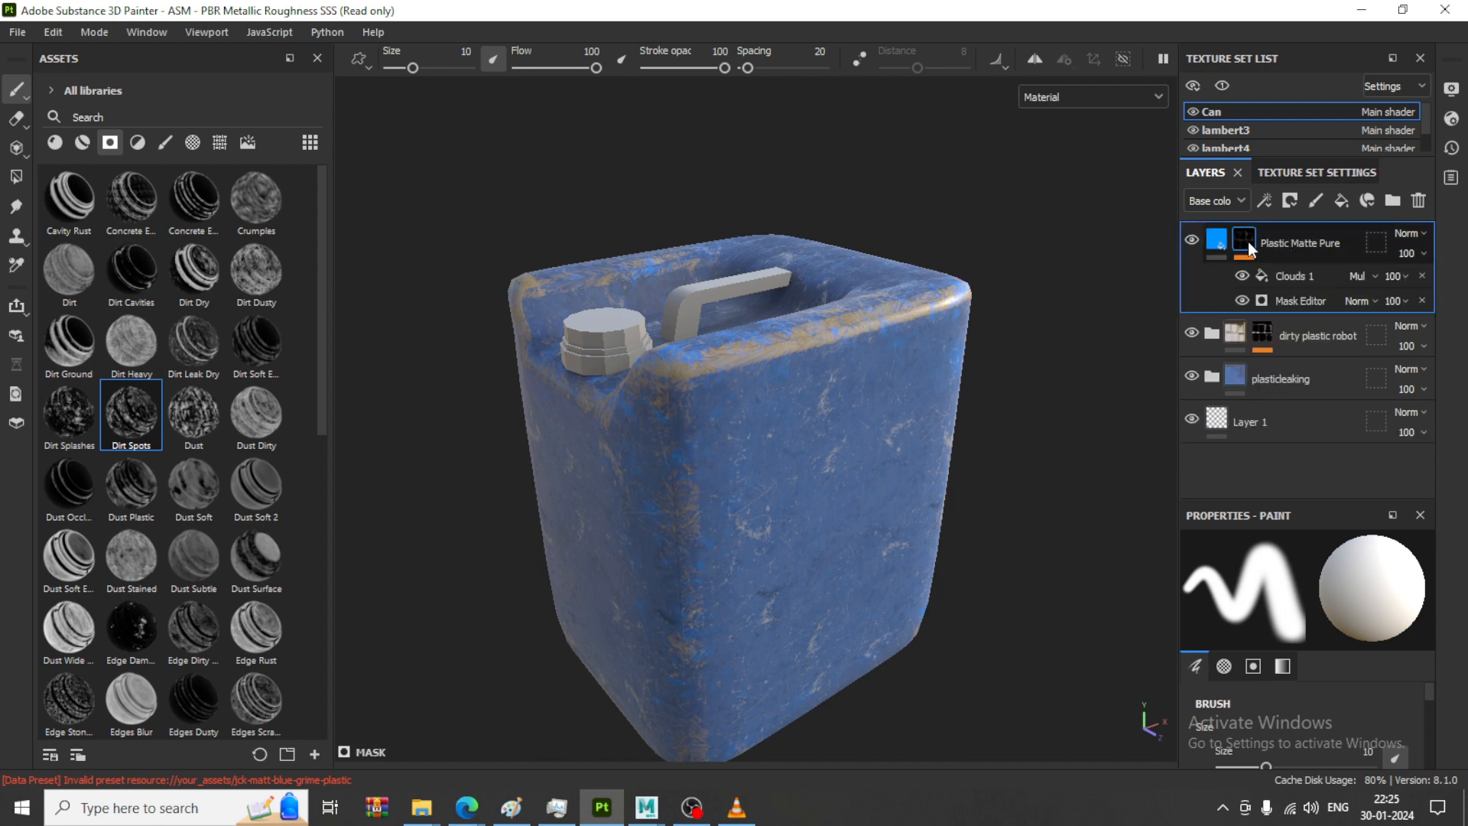
Undo the Dirt Spots smart mask and apply the Dust Soft smart mask to the Plastic Matte Pure layer's mask instead
{"action": "key", "text": "ctrl+z"}
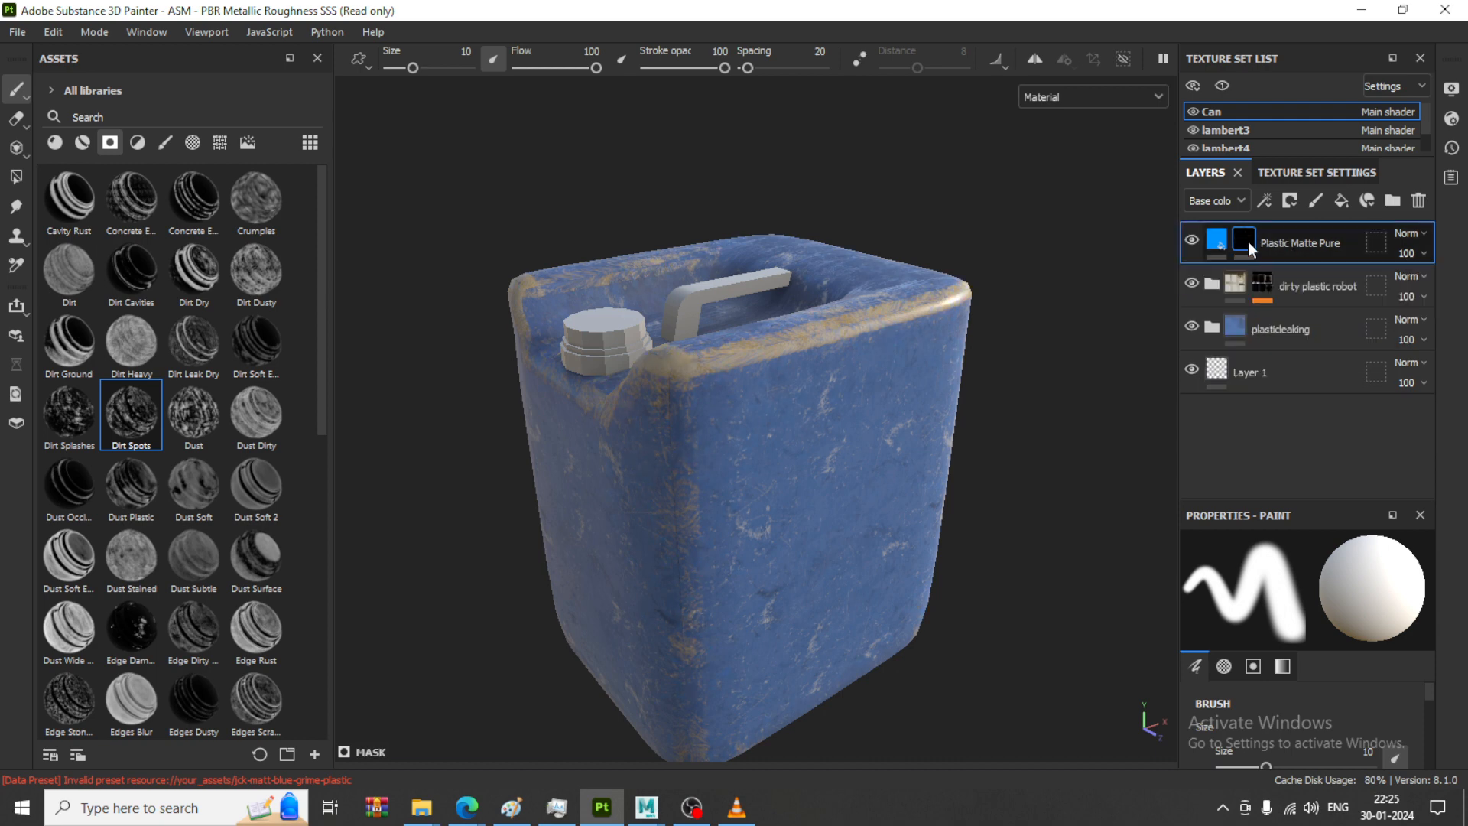
{"action": "left_click_drag", "start_coordinate": [177, 489], "coordinate": [1249, 239]}
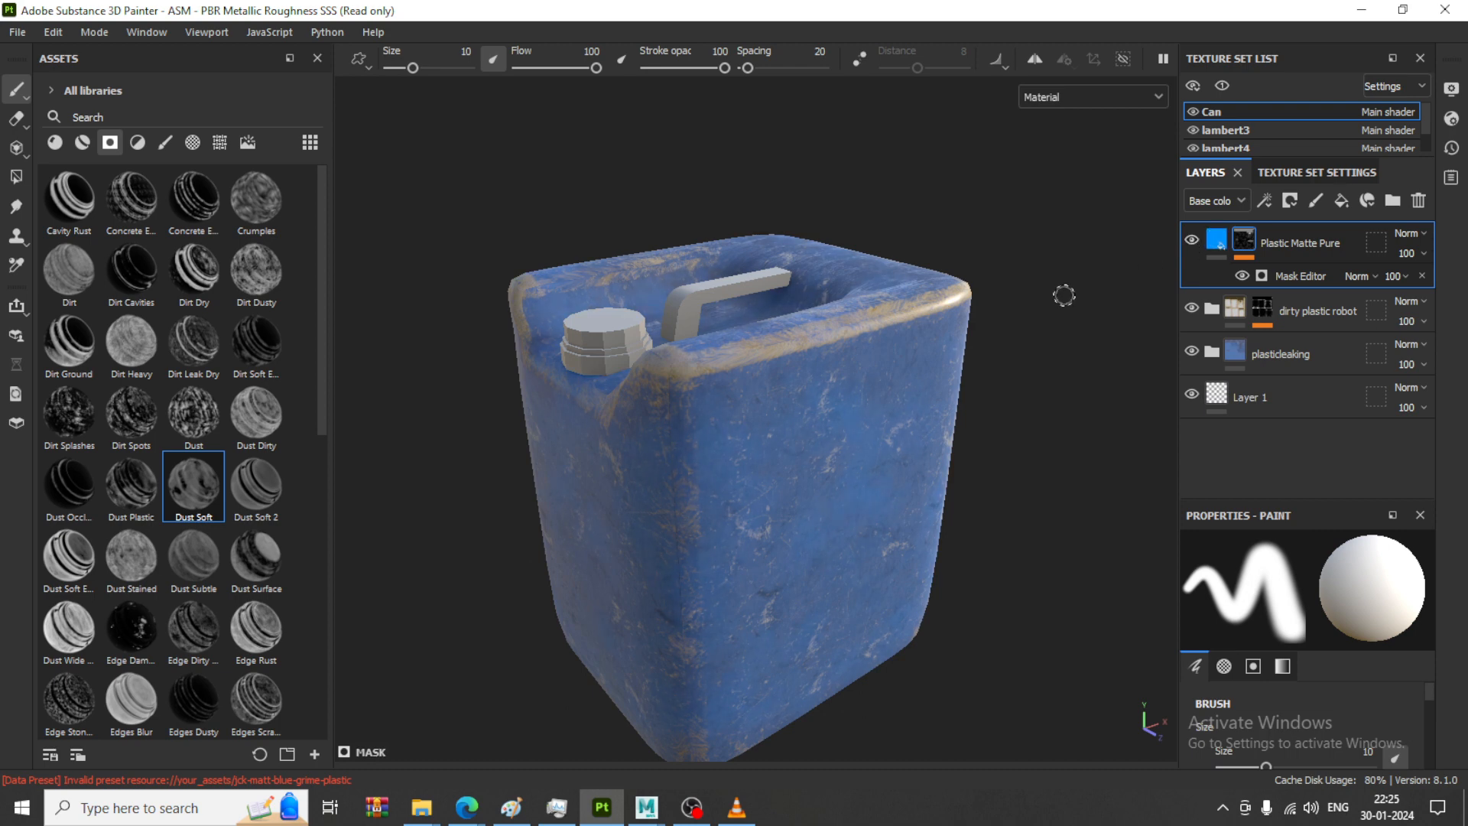
{"action": "left_click_drag", "start_coordinate": [1081, 515], "coordinate": [1028, 527], "text": "alt"}
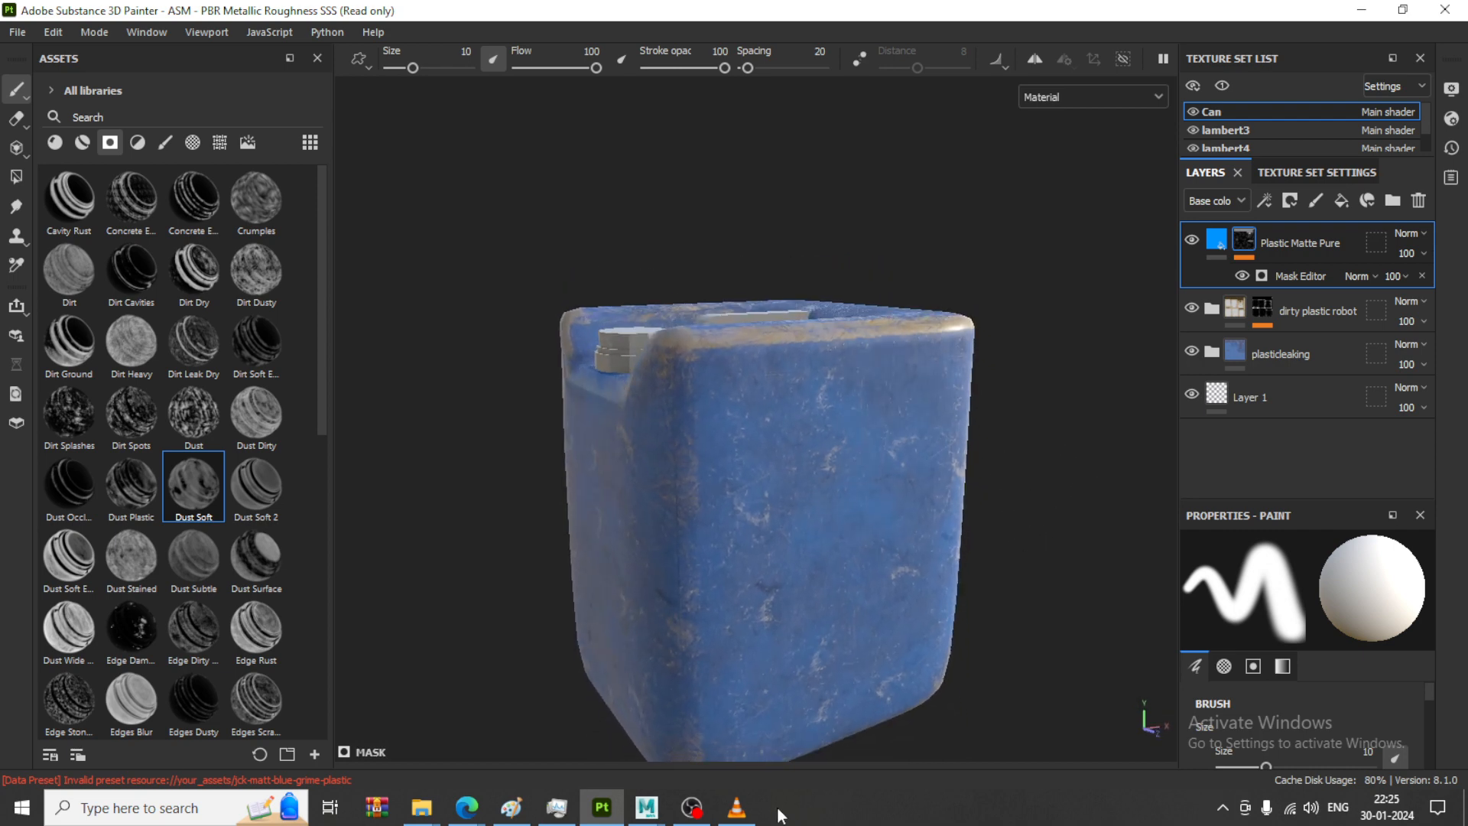
Add a paint layer above the Plastic Matte Pure layer and give it a black mask
{"action": "left_click", "coordinate": [1315, 200]}
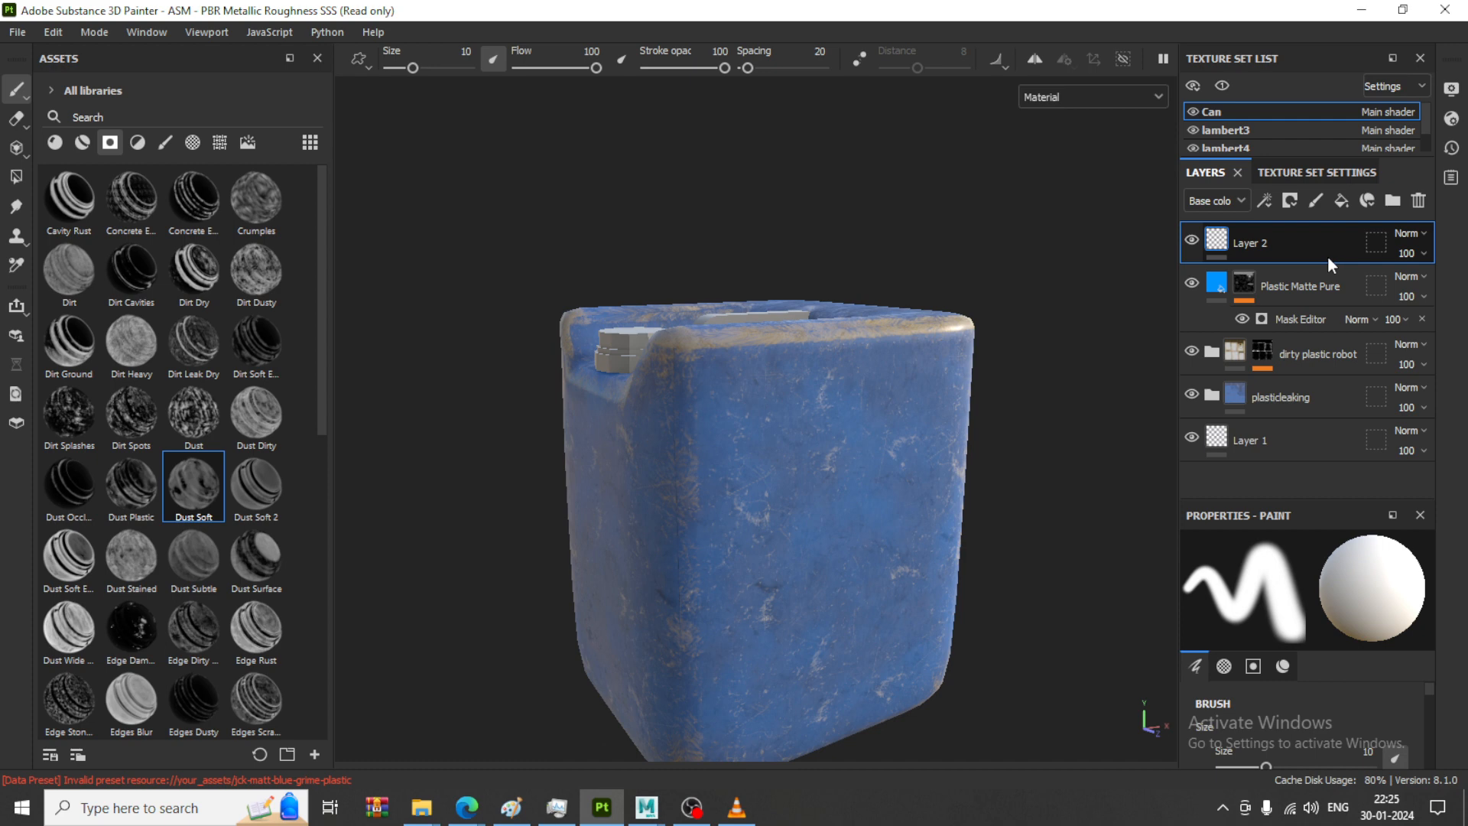
{"action": "left_click", "coordinate": [1291, 202]}
{"action": "left_click", "coordinate": [1333, 246]}
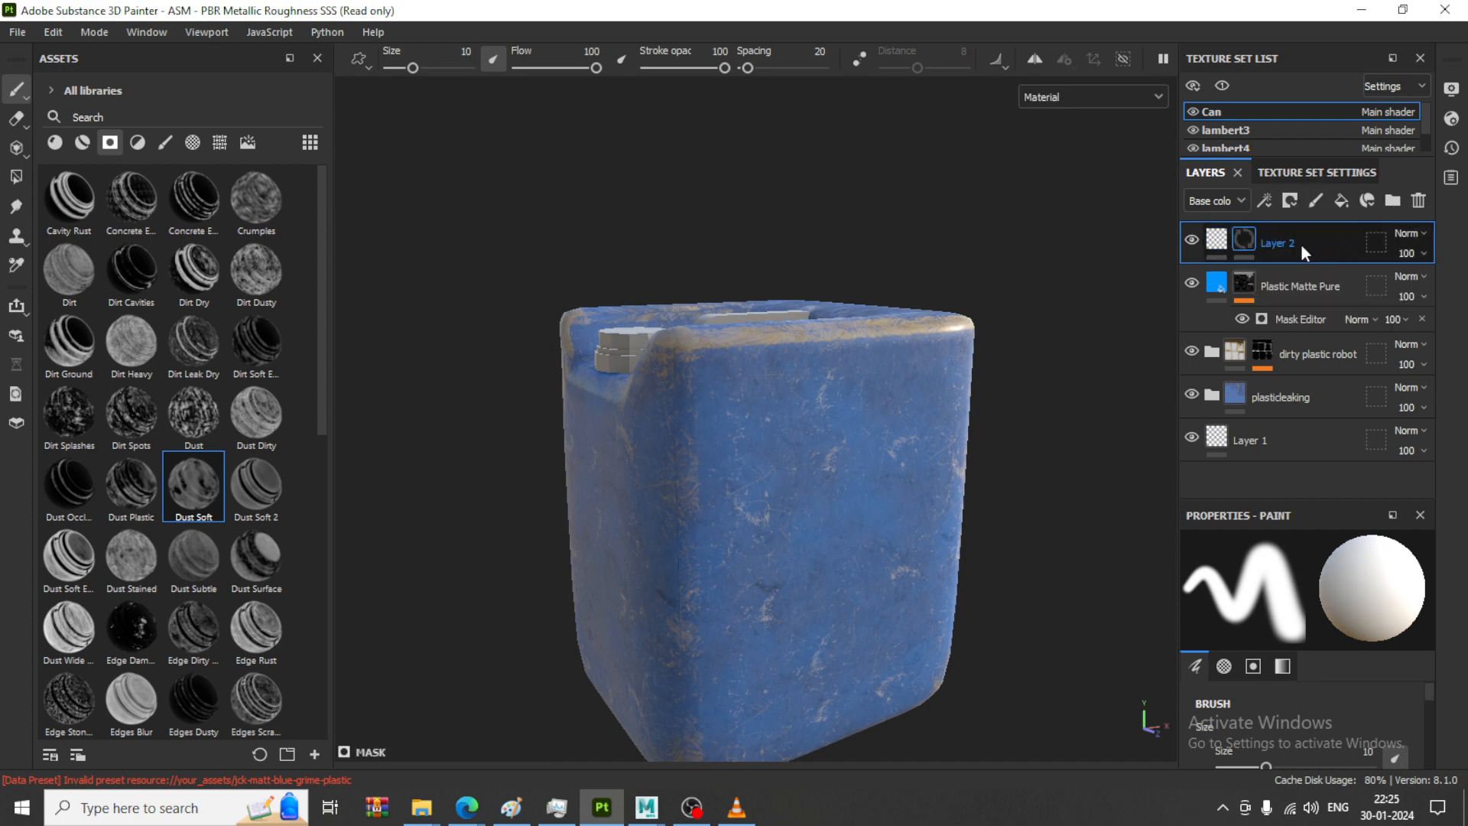
Browse the brush alphas and set the mask brush's alpha to Circular Triangle
{"action": "scroll", "coordinate": [1339, 705], "scroll_direction": "down", "scroll_amount": 2}
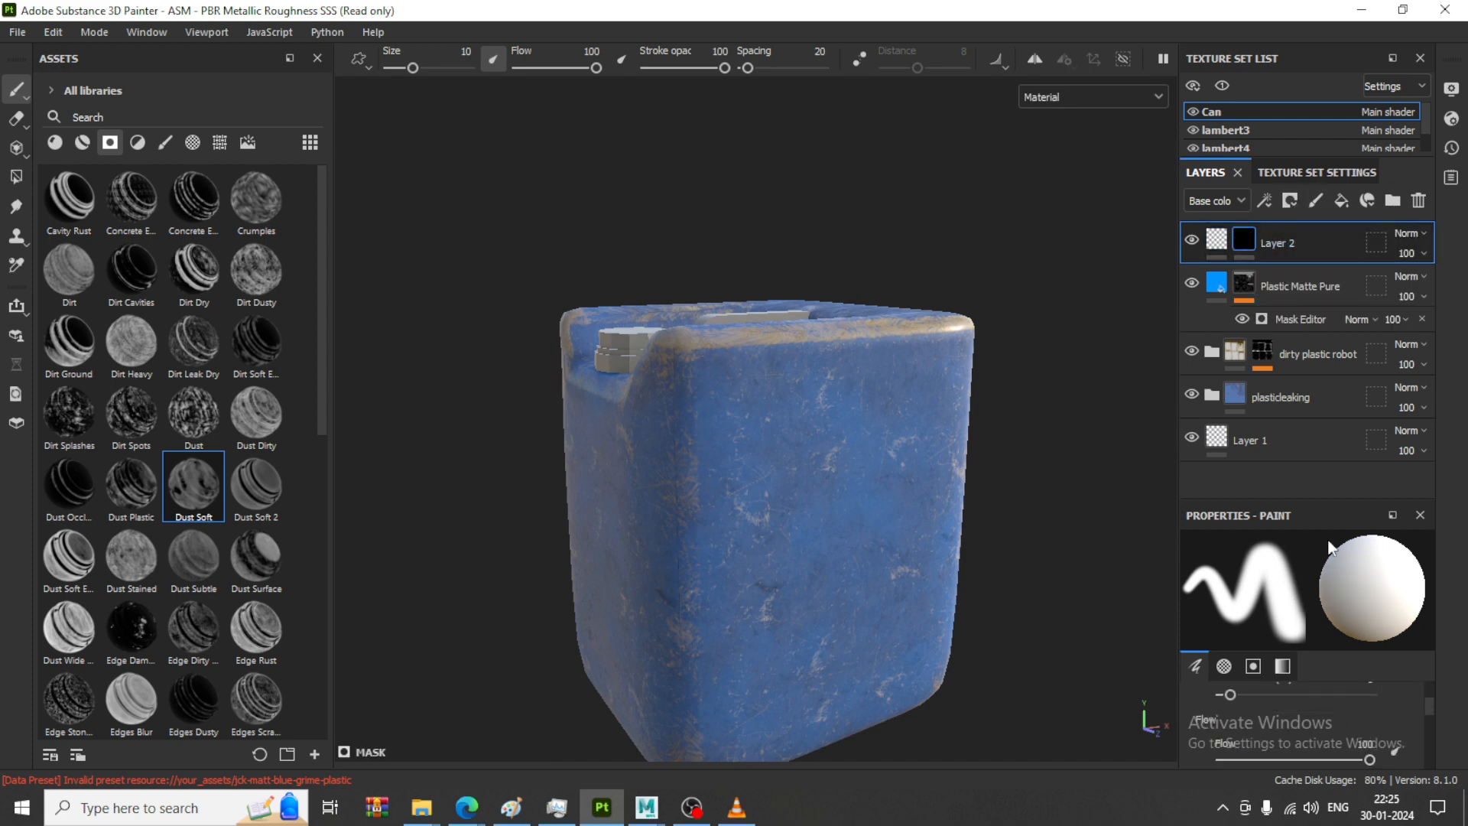
{"action": "scroll", "coordinate": [1341, 710], "scroll_direction": "down", "scroll_amount": 2}
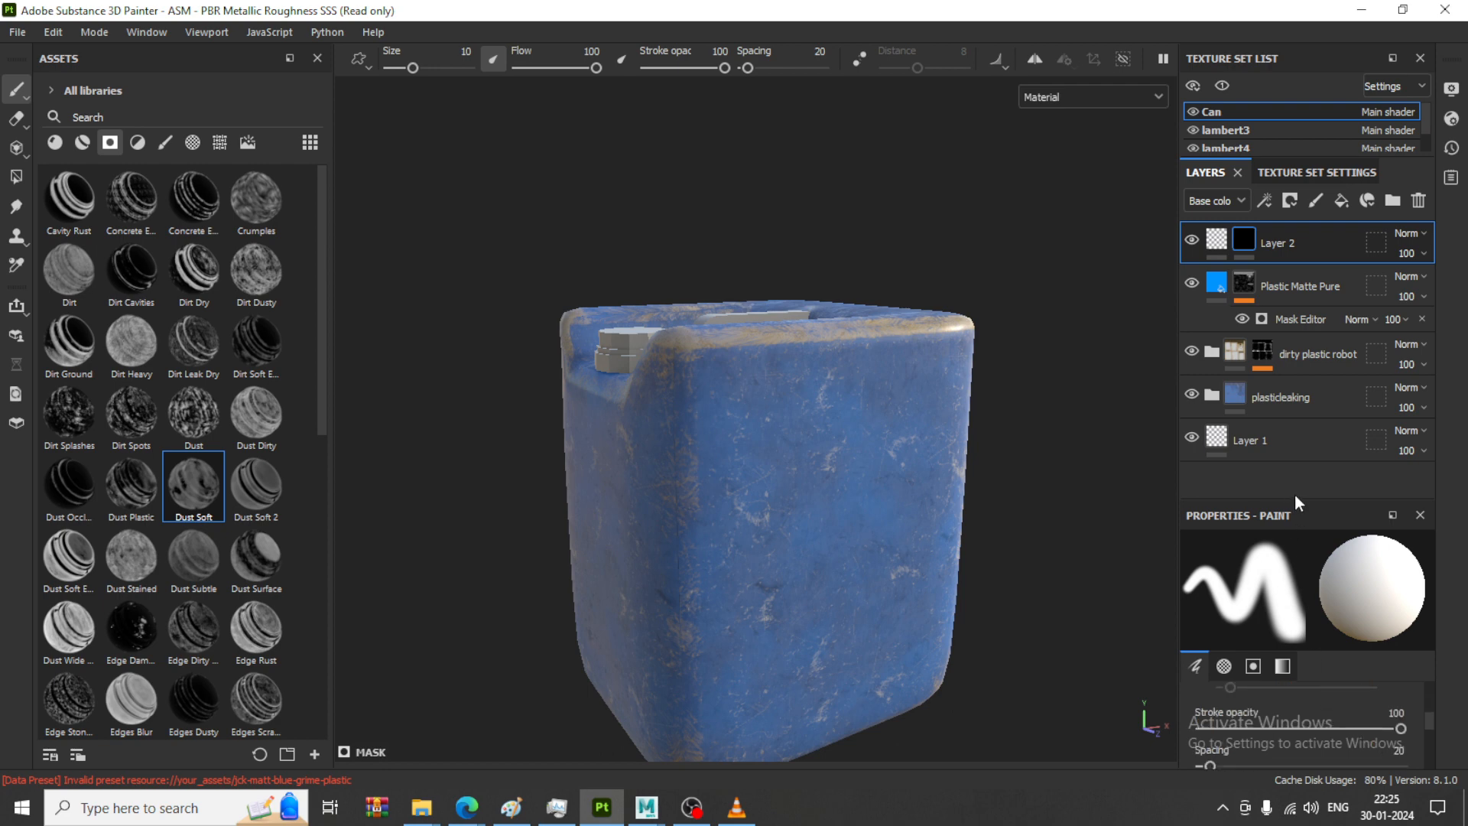
{"action": "left_click_drag", "start_coordinate": [1295, 500], "coordinate": [1291, 346]}
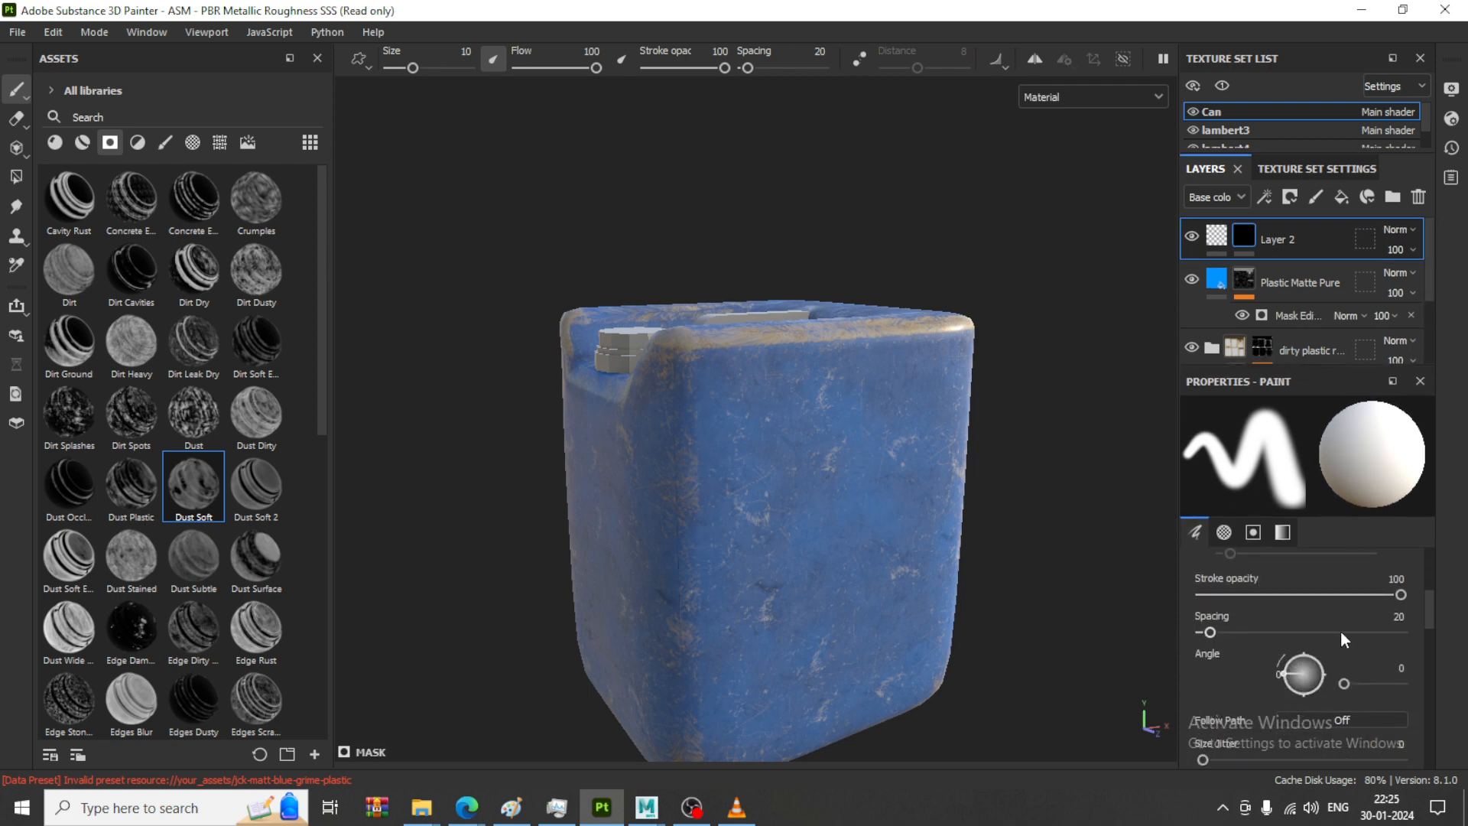
{"action": "scroll", "coordinate": [1333, 650], "scroll_direction": "down", "scroll_amount": 7}
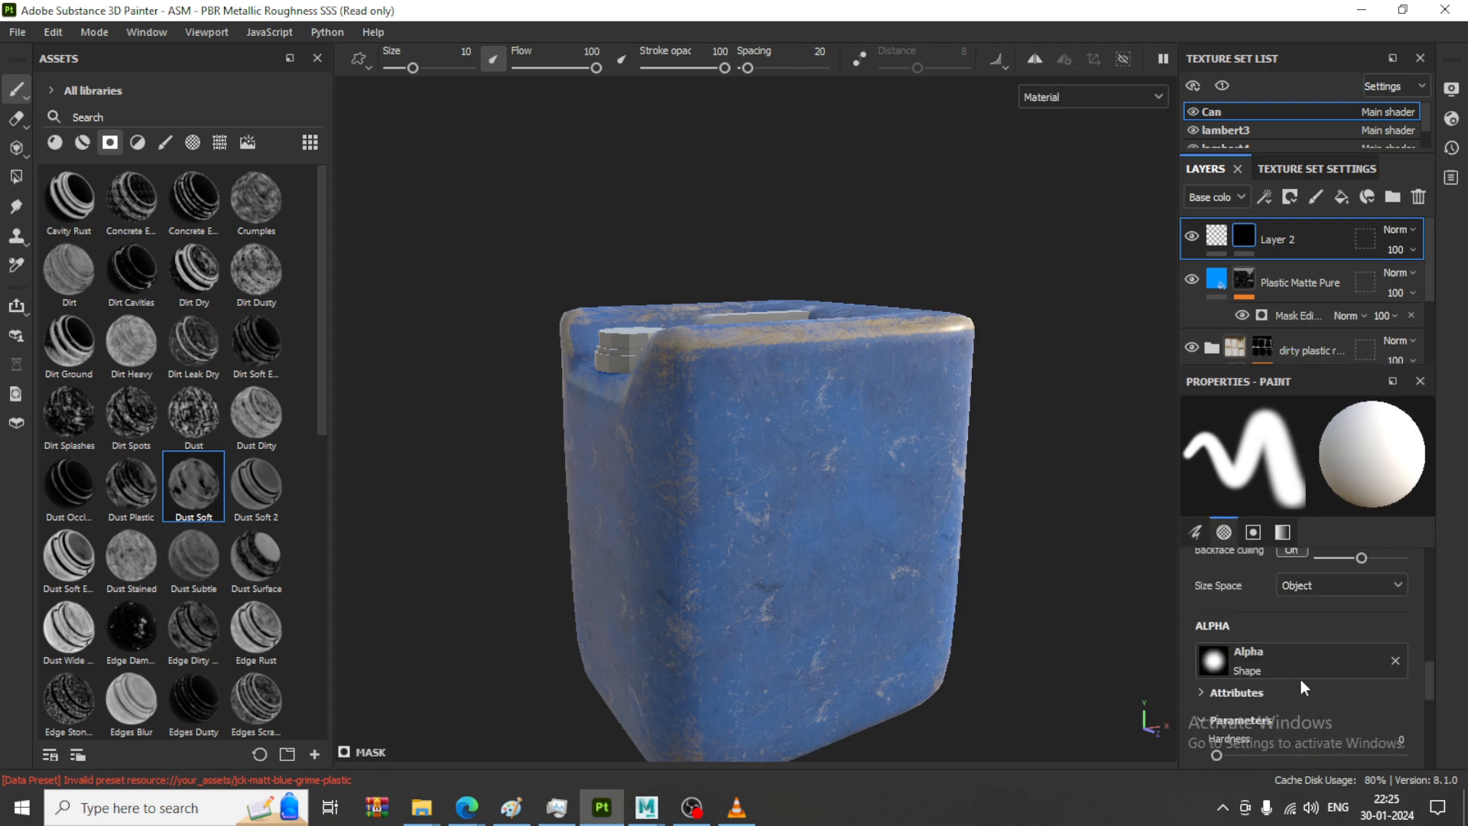
{"action": "left_click", "coordinate": [1286, 659]}
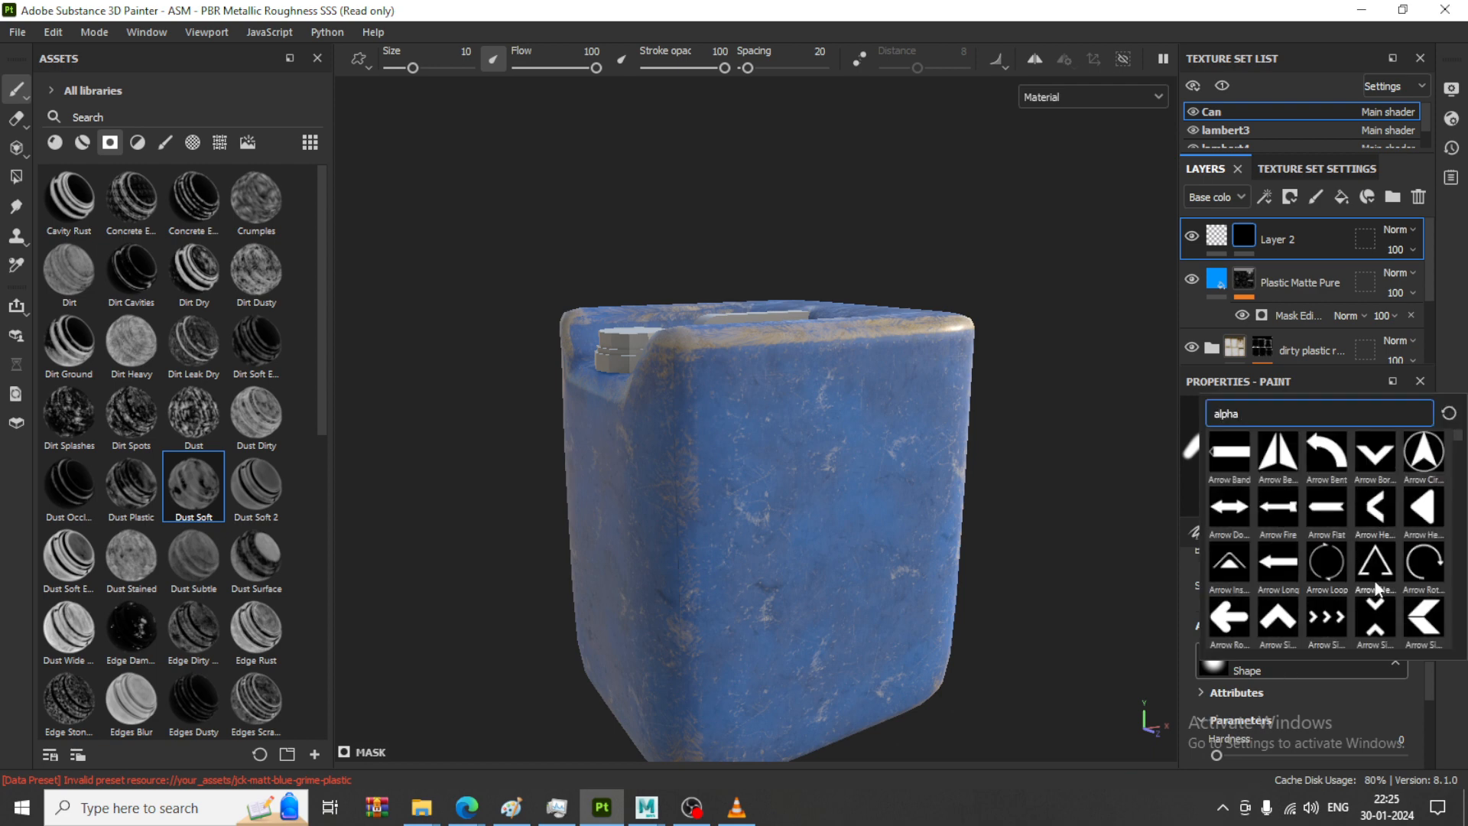
{"action": "scroll", "coordinate": [1353, 573], "scroll_direction": "down", "scroll_amount": 3}
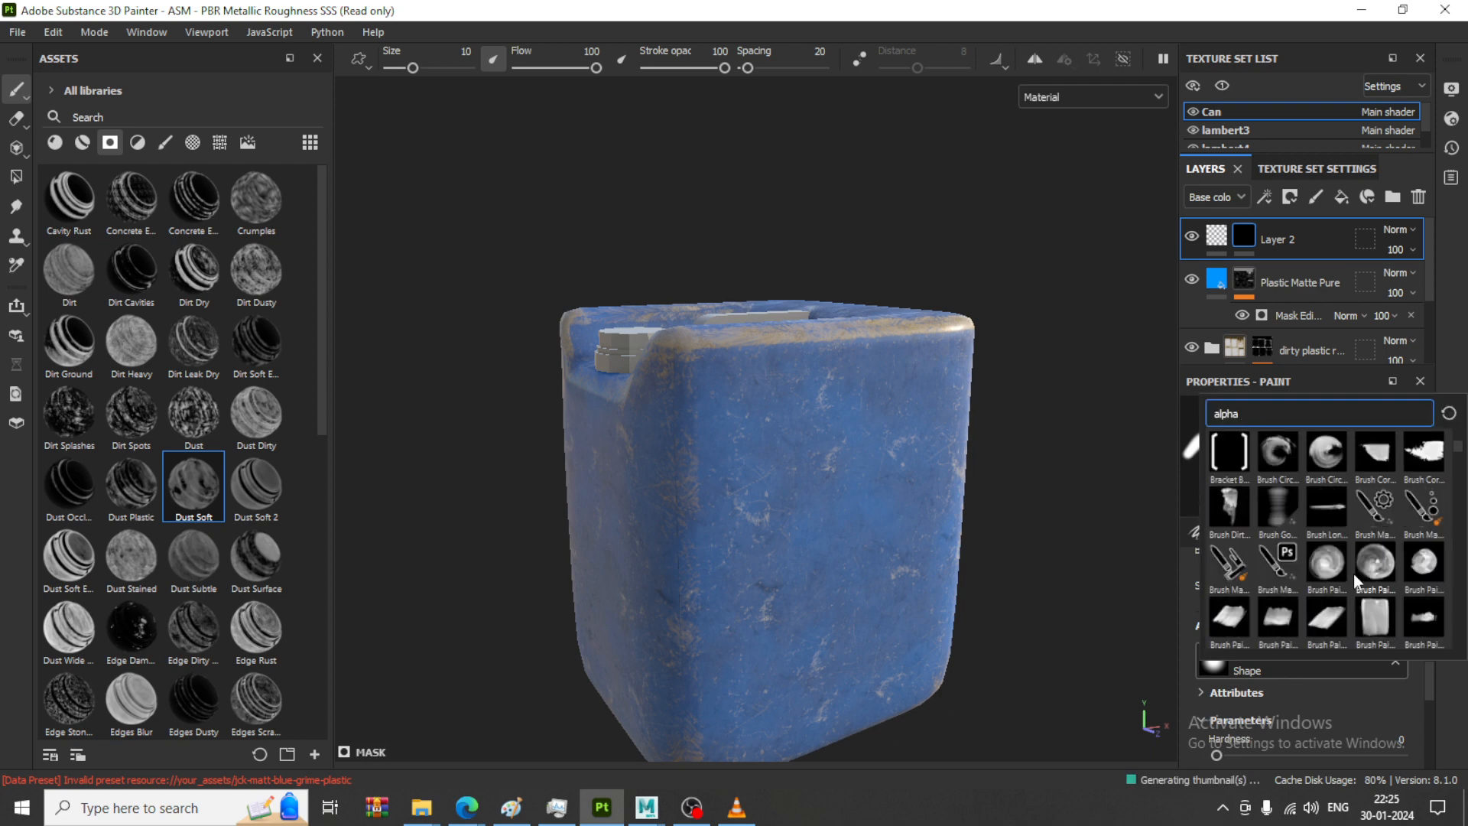
{"action": "scroll", "coordinate": [1329, 532], "scroll_direction": "up", "scroll_amount": 3}
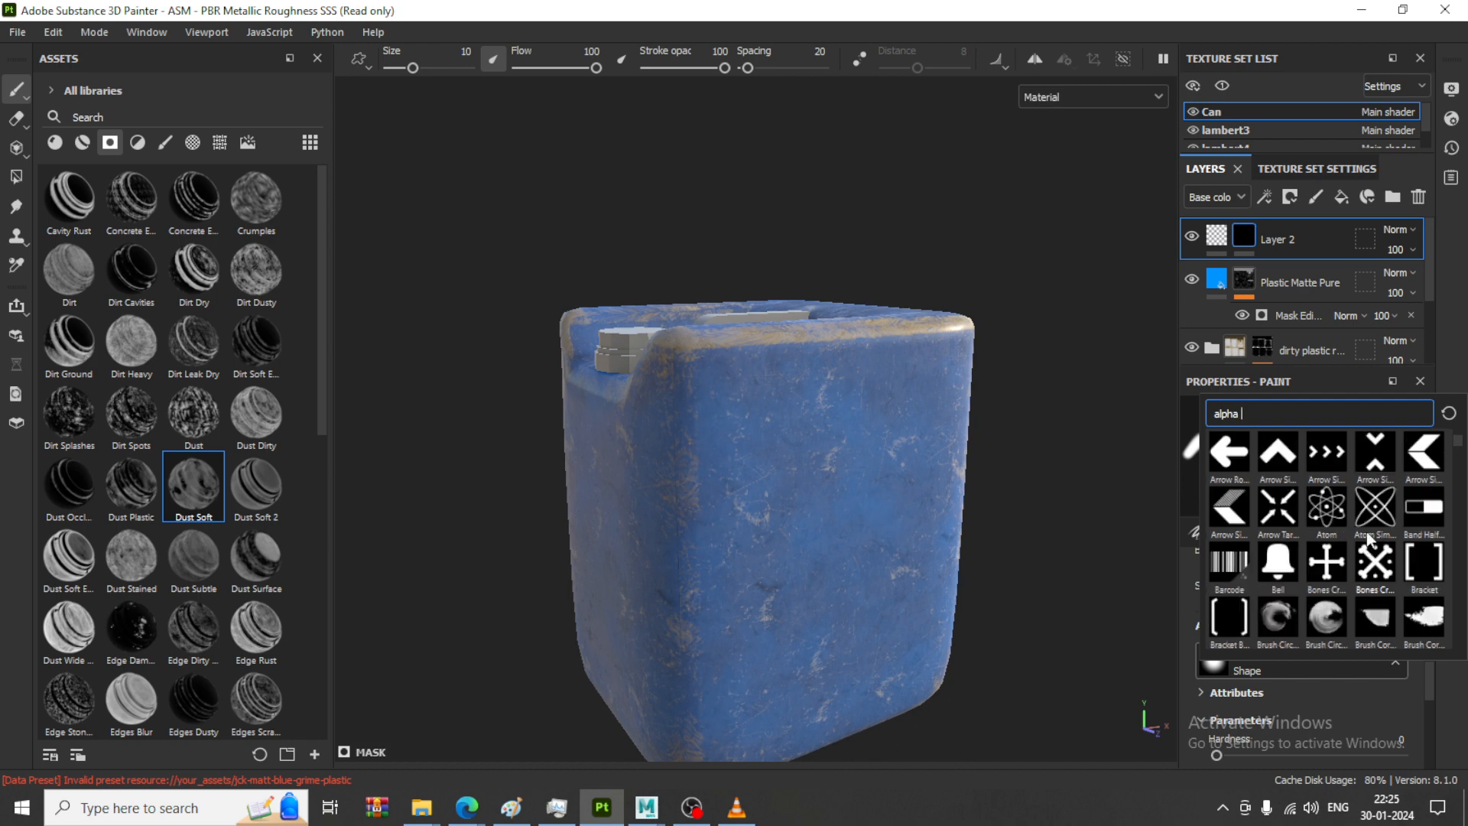
{"action": "scroll", "coordinate": [1367, 531], "scroll_direction": "down", "scroll_amount": 5}
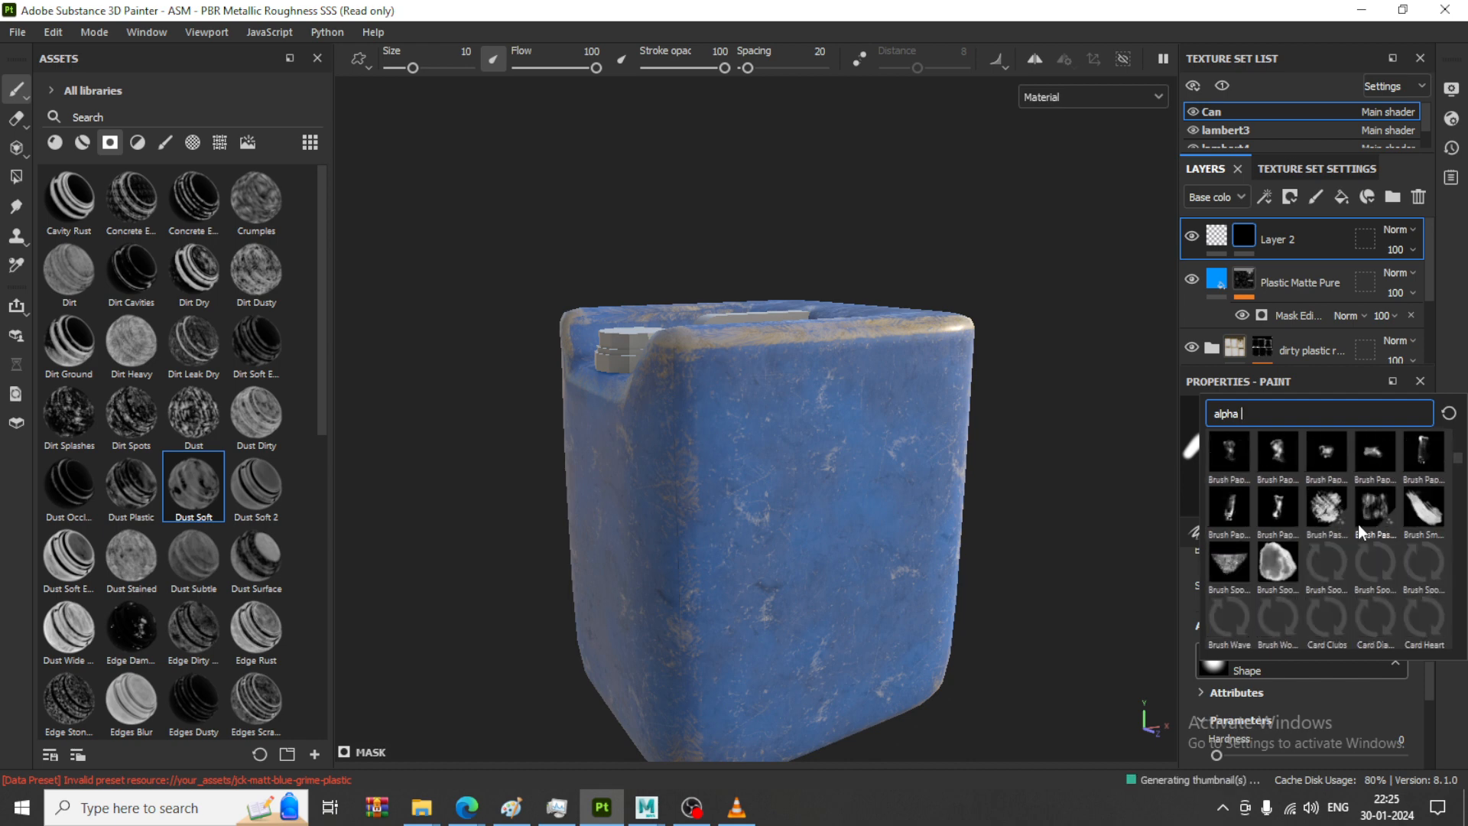
{"action": "scroll", "coordinate": [1357, 524], "scroll_direction": "down", "scroll_amount": 3}
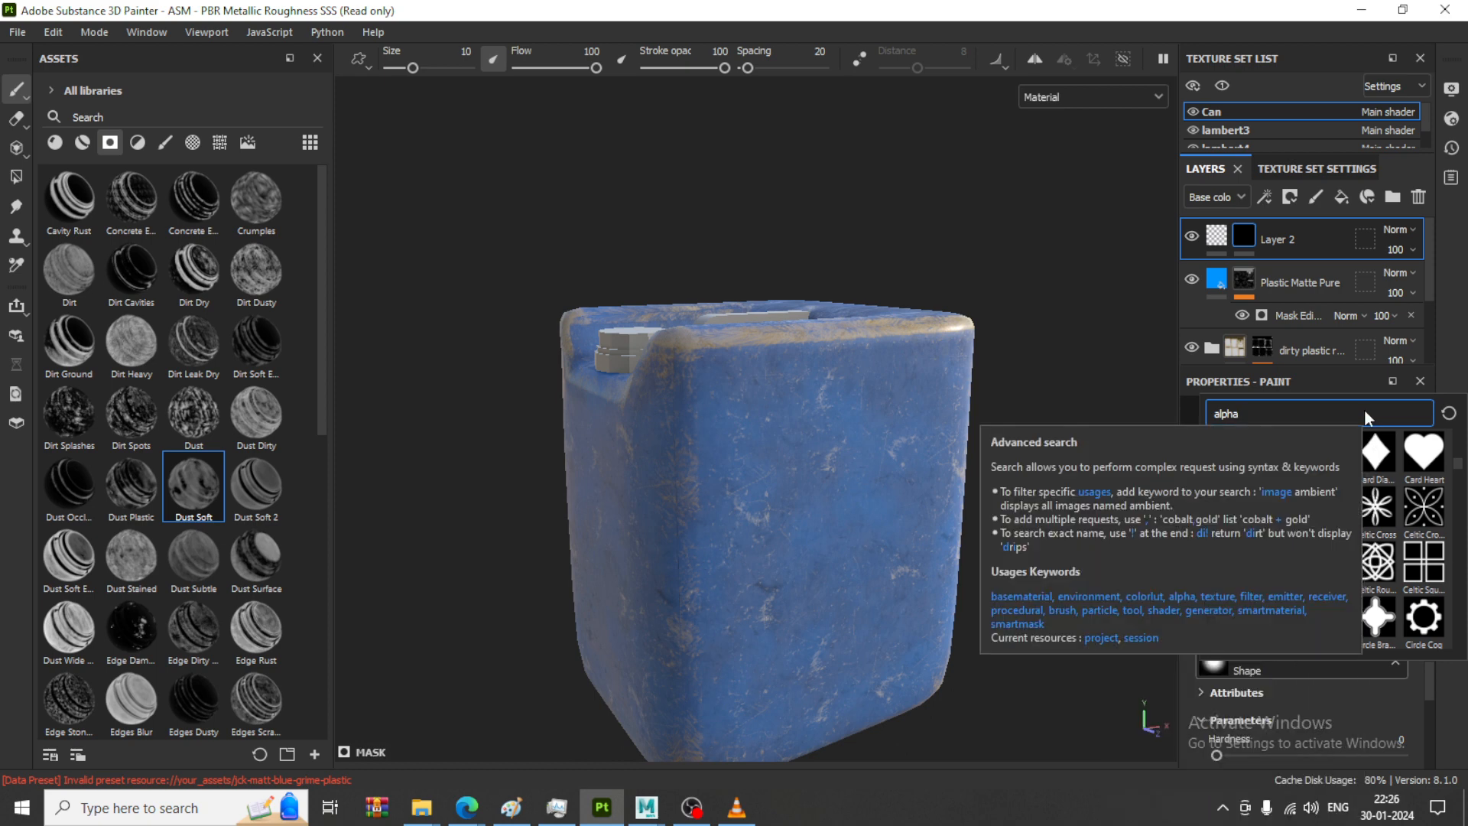
{"action": "scroll", "coordinate": [1428, 565], "scroll_direction": "down", "scroll_amount": 3}
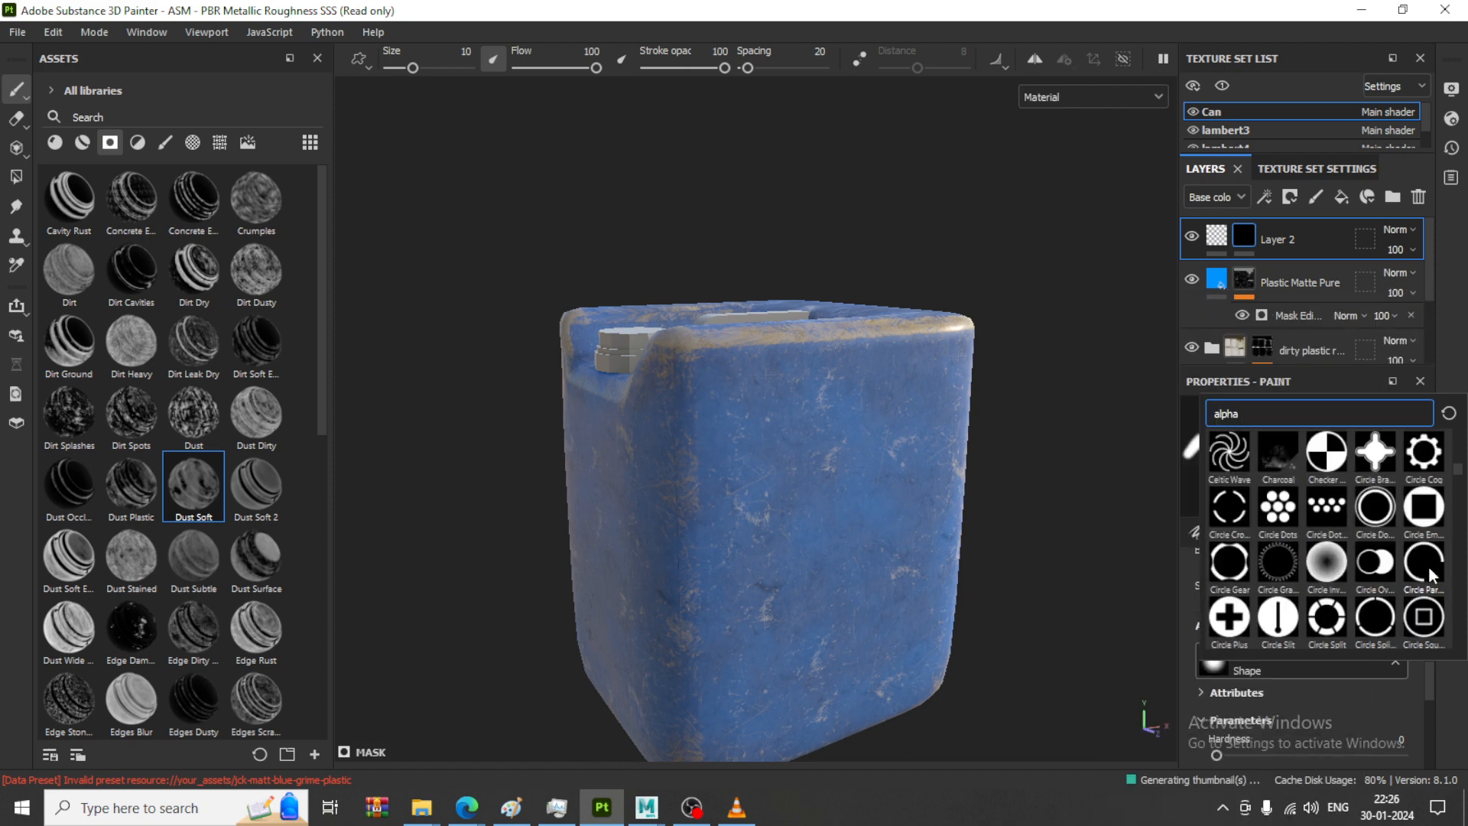
{"action": "scroll", "coordinate": [1421, 567], "scroll_direction": "down", "scroll_amount": 3}
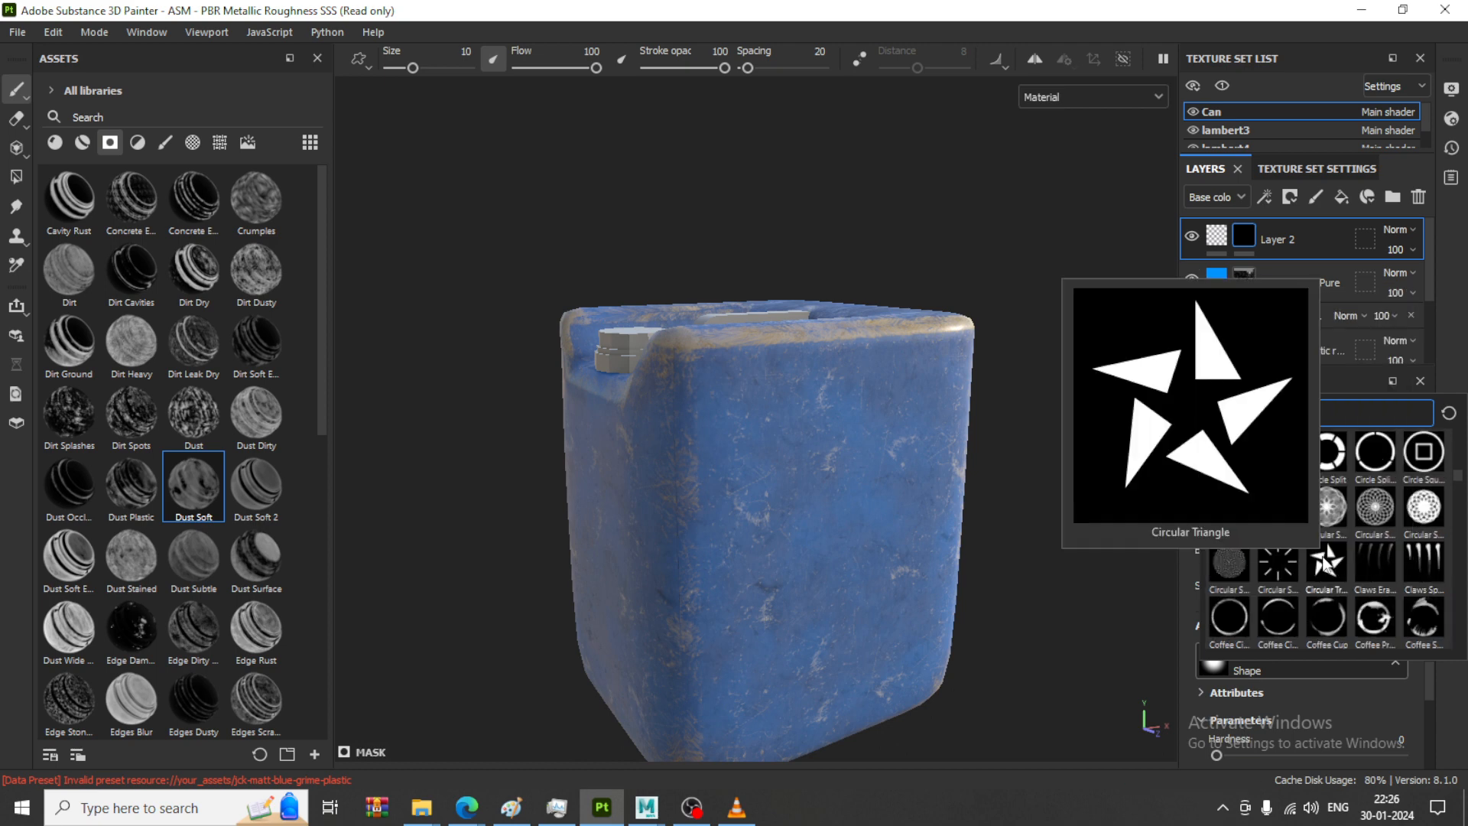
{"action": "left_click", "coordinate": [1327, 567]}
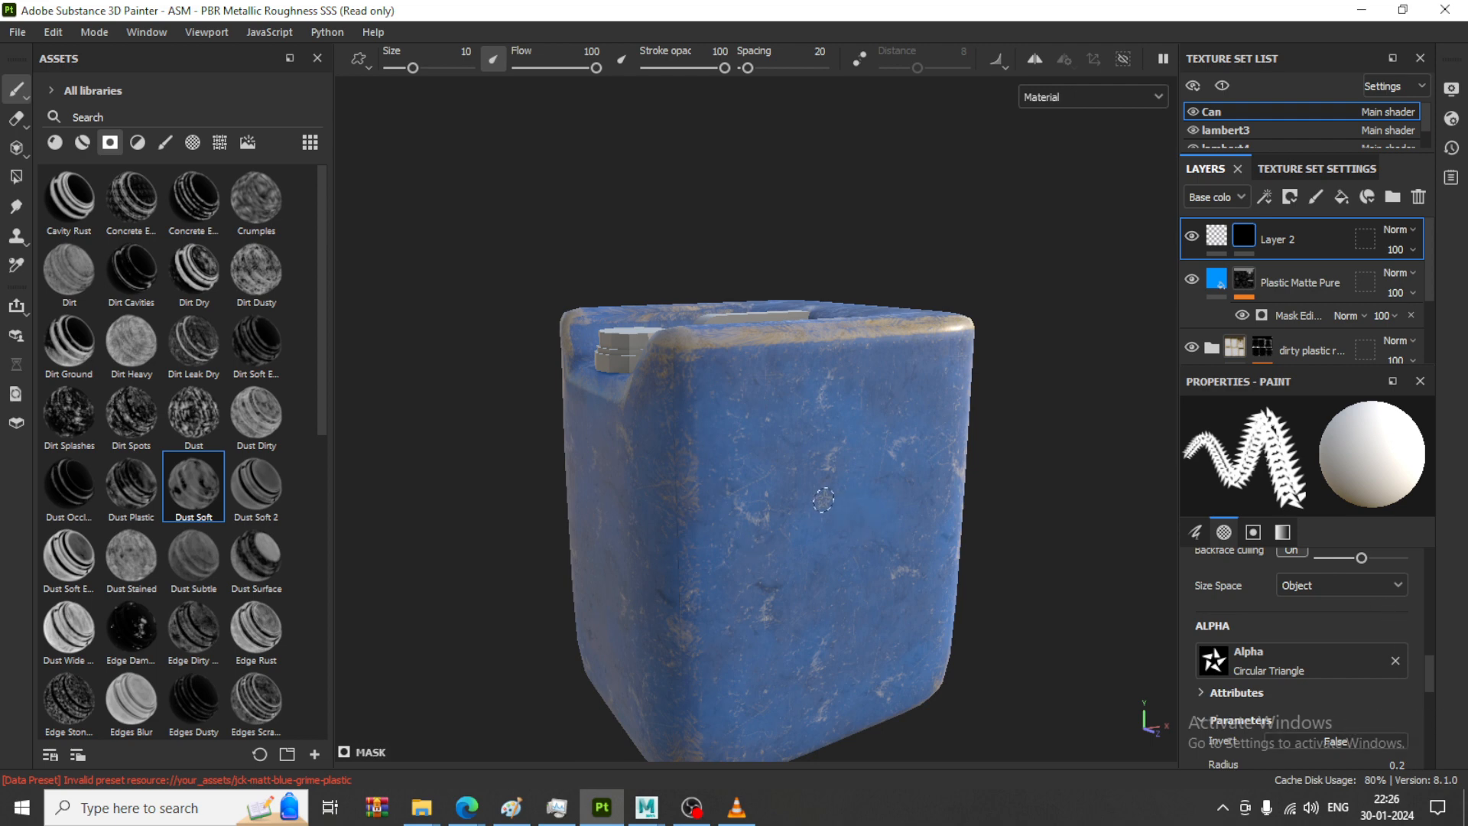
Set the base color of Layer 2's paint brush to orange, FF7000
{"action": "left_click", "coordinate": [1216, 235]}
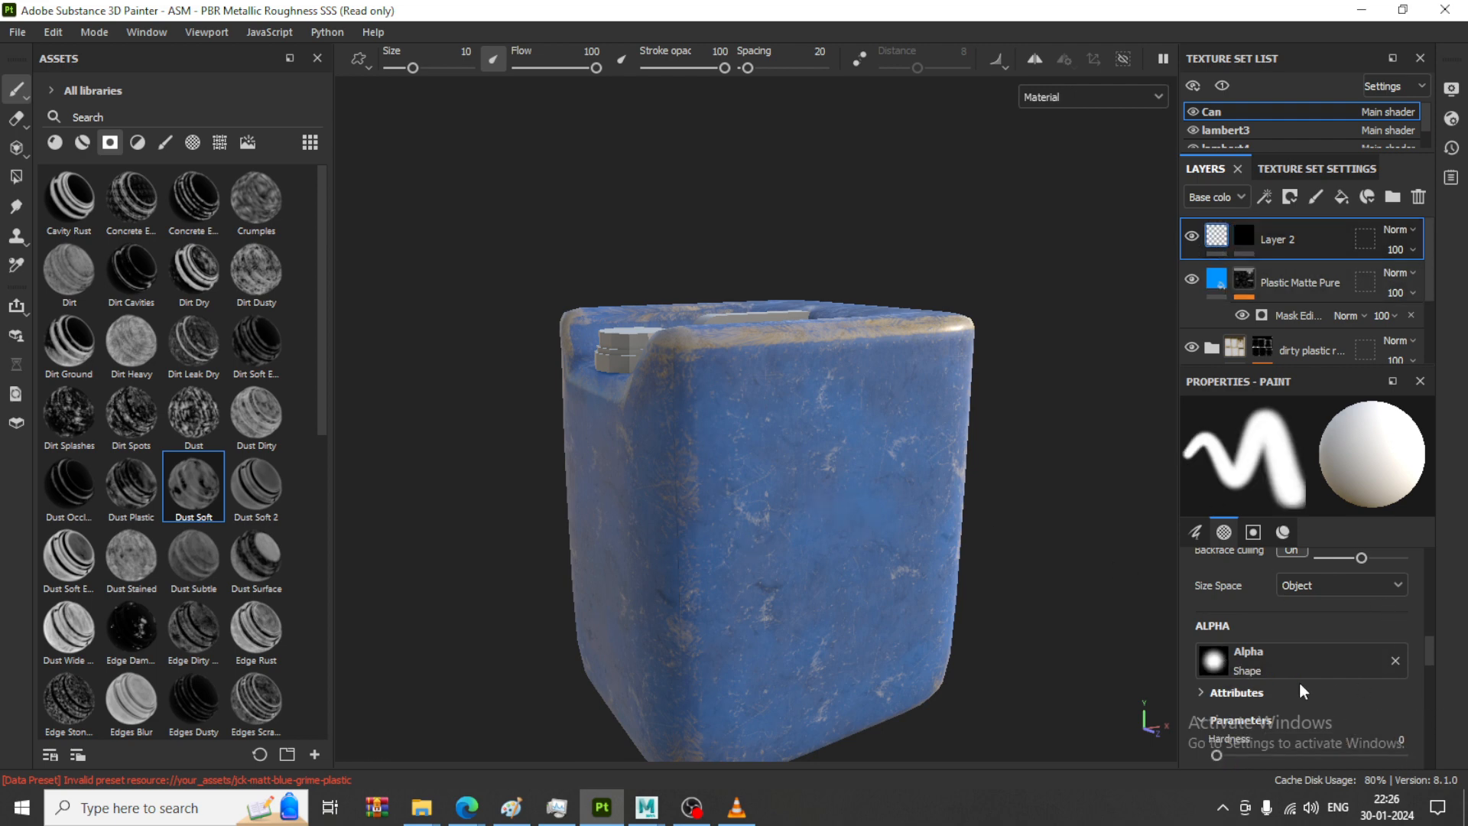
{"action": "scroll", "coordinate": [1298, 673], "scroll_direction": "down", "scroll_amount": 5}
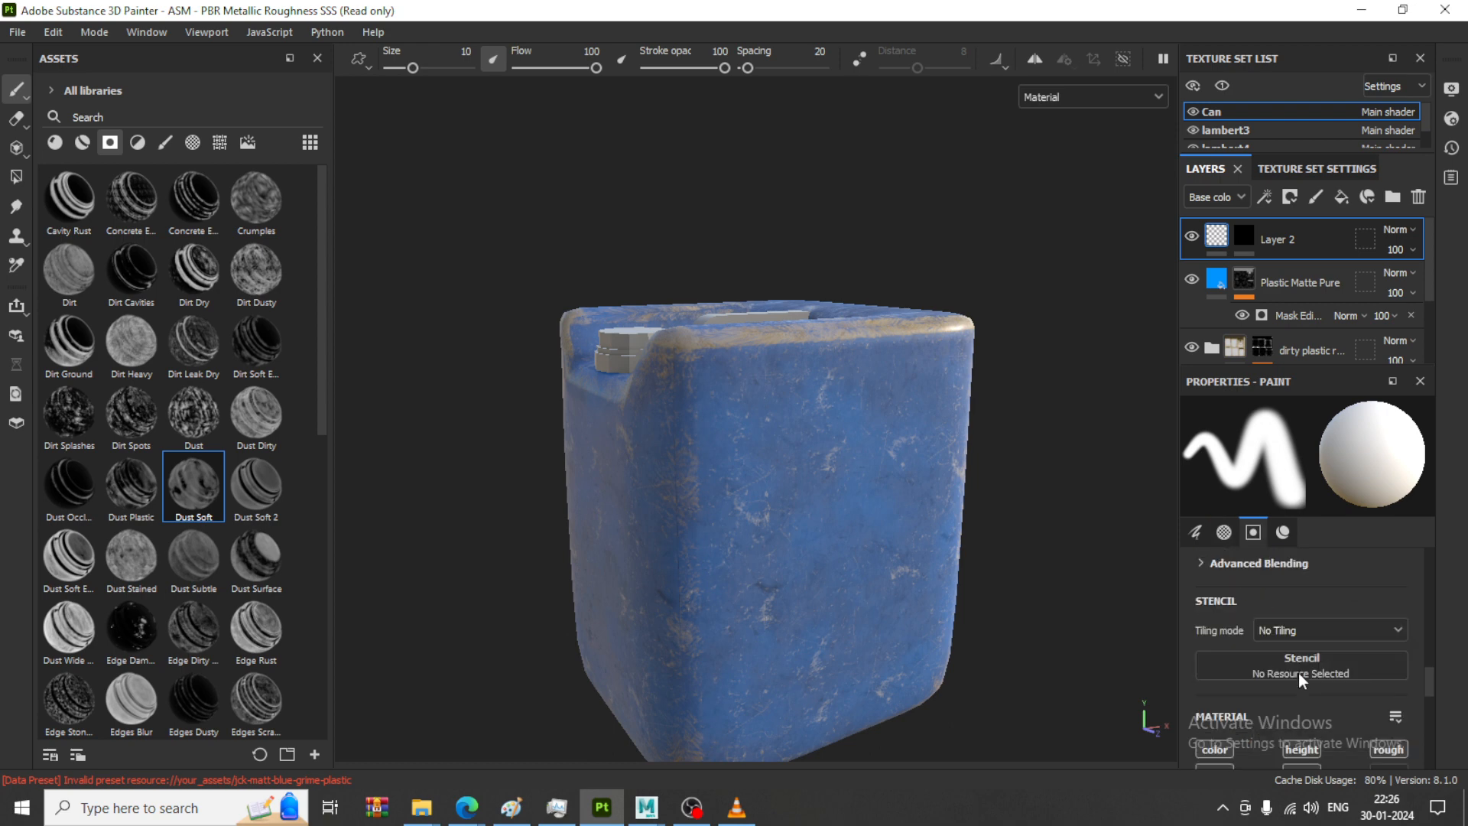
{"action": "scroll", "coordinate": [1296, 673], "scroll_direction": "down", "scroll_amount": 2}
{"action": "left_click", "coordinate": [1284, 680]}
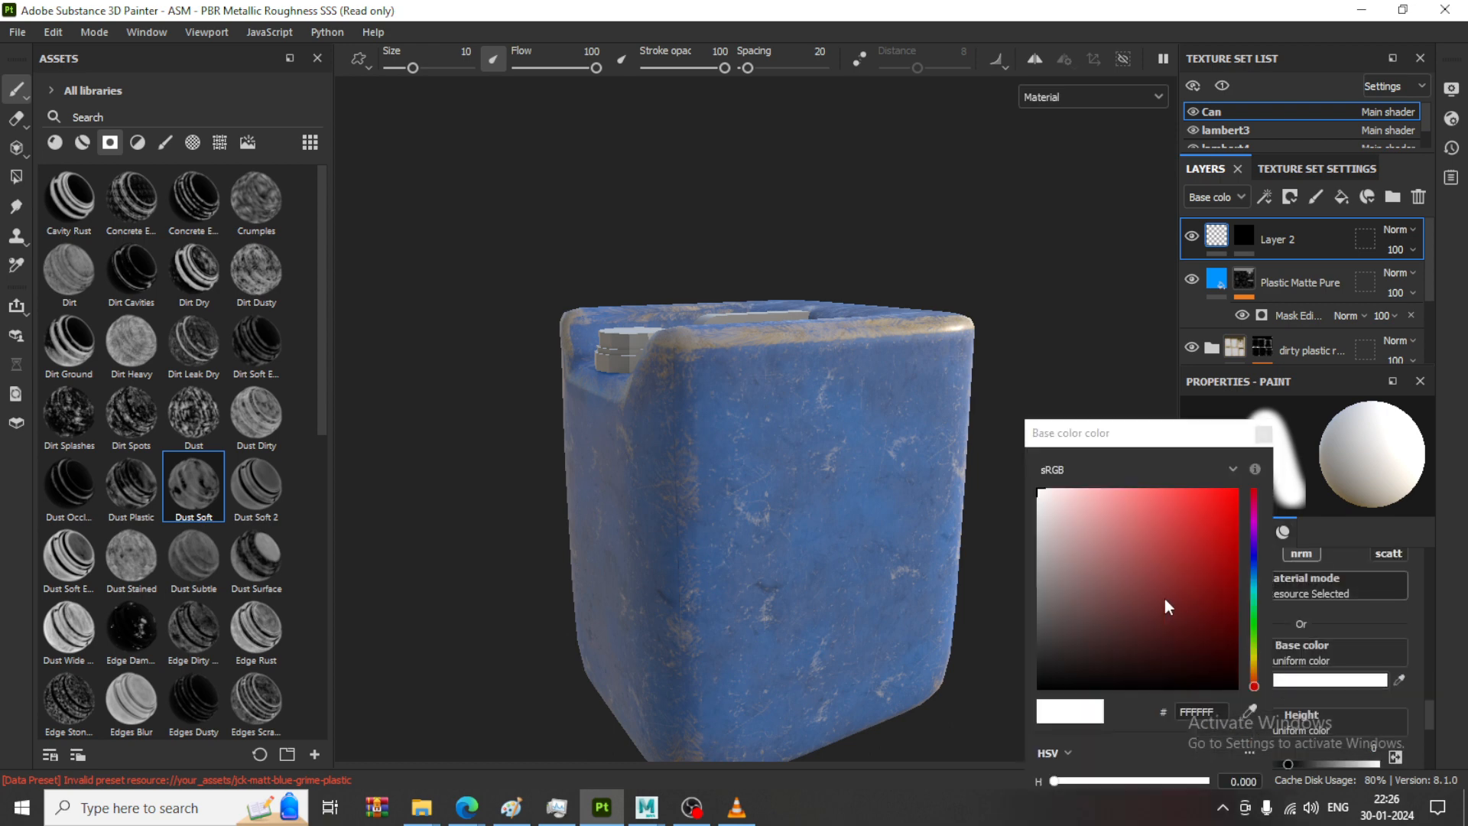
{"action": "left_click", "coordinate": [1254, 672]}
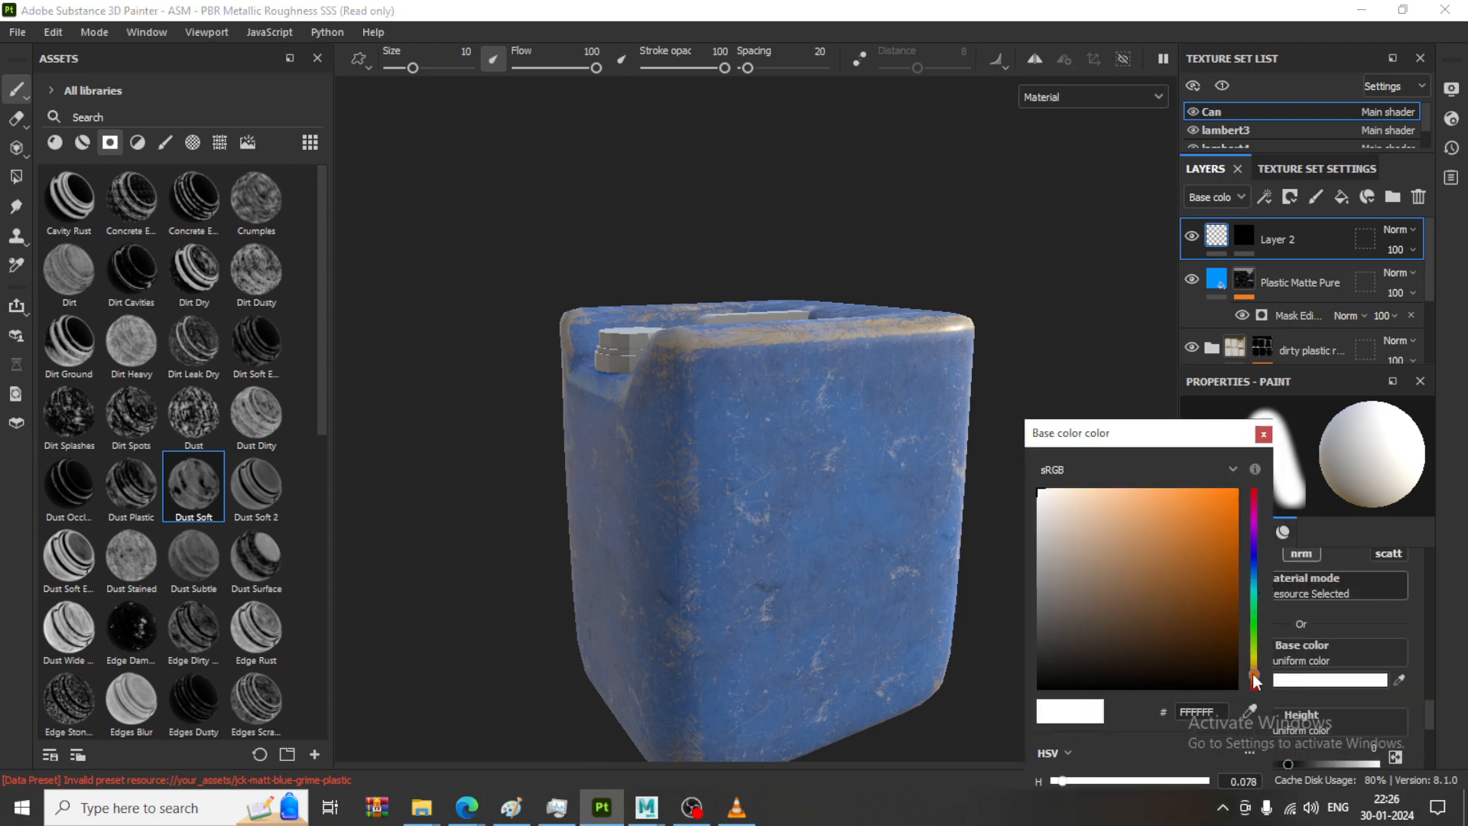
{"action": "left_click_drag", "start_coordinate": [1197, 549], "coordinate": [1246, 471]}
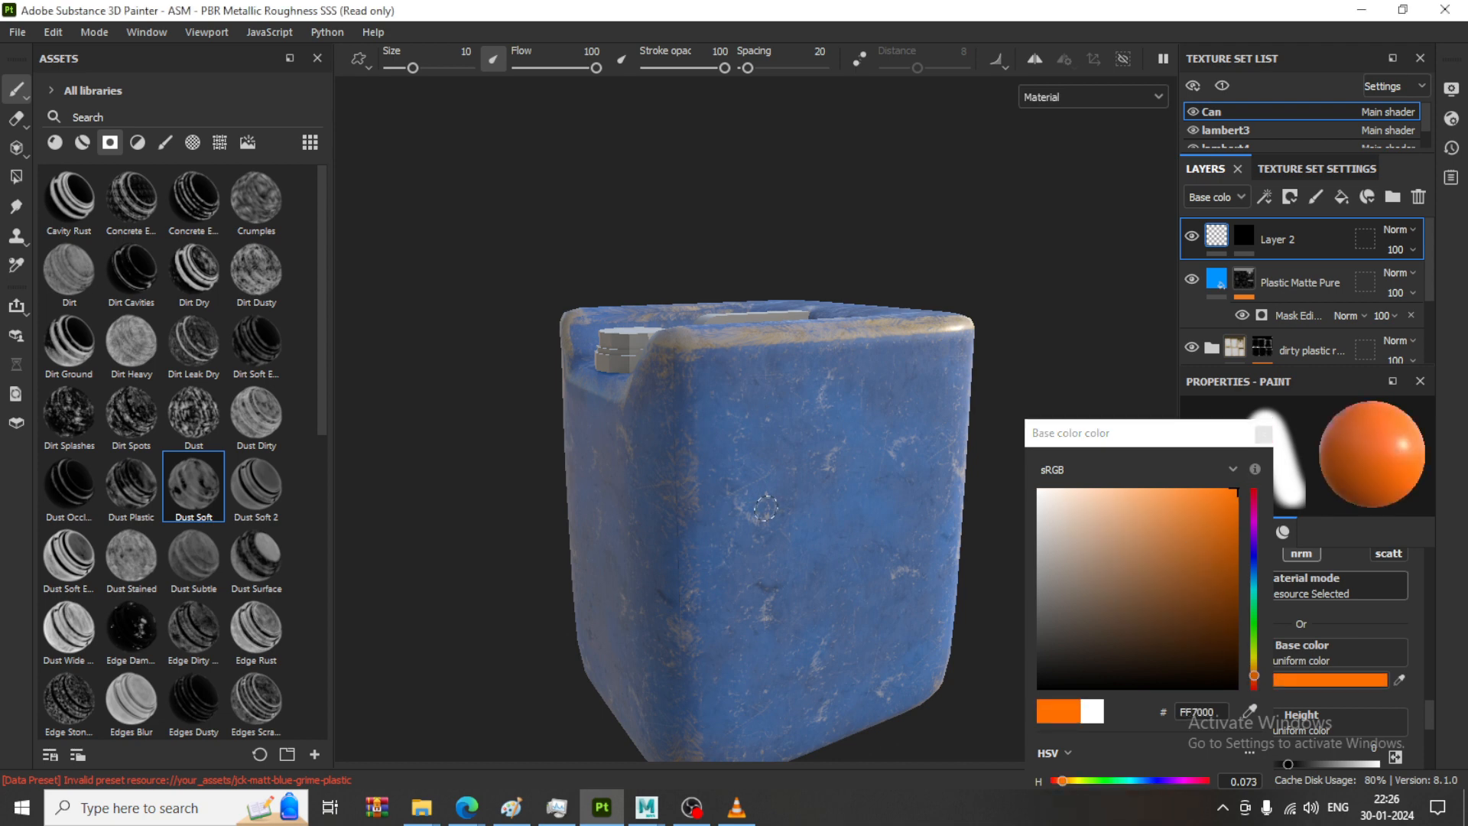
{"action": "left_click", "coordinate": [1263, 433]}
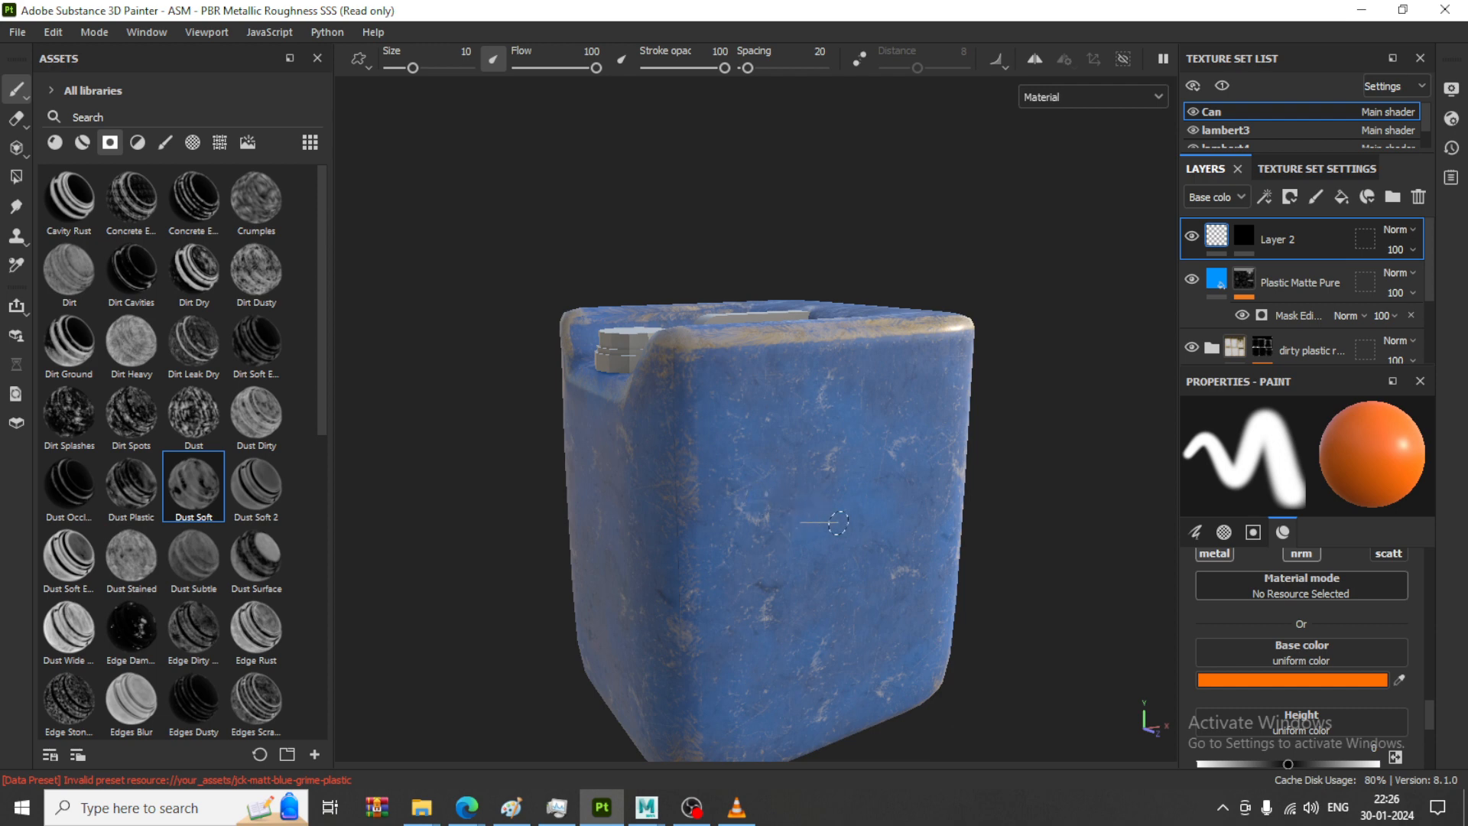
Try the Circular Triangle brush on Layer 2's mask on the can's front face, and set the brush size to 74.25
{"action": "left_click", "coordinate": [1244, 236]}
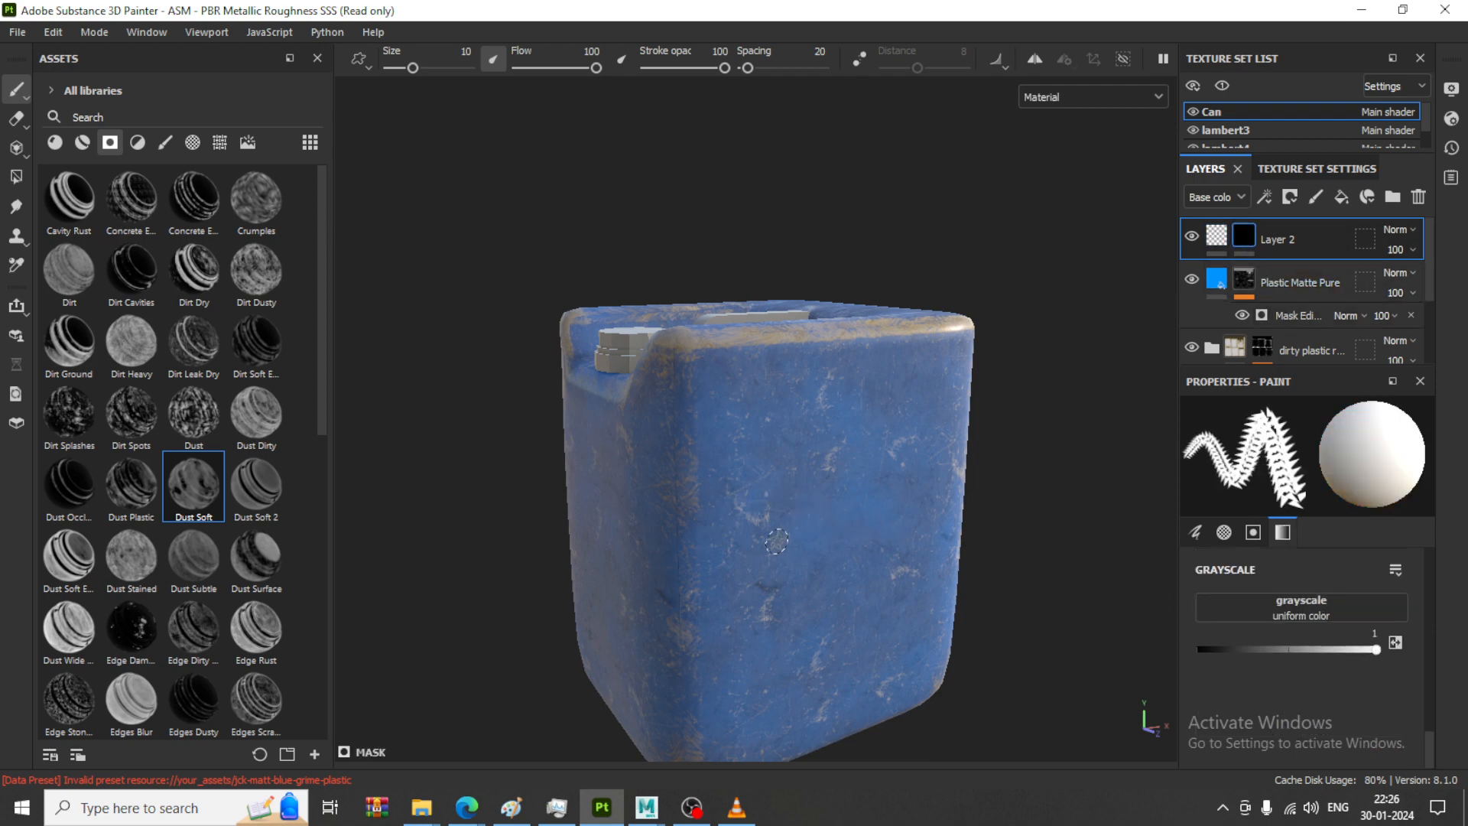
{"action": "left_click_drag", "start_coordinate": [801, 537], "coordinate": [794, 535], "text": "ctrl"}
{"action": "left_click", "coordinate": [800, 520]}
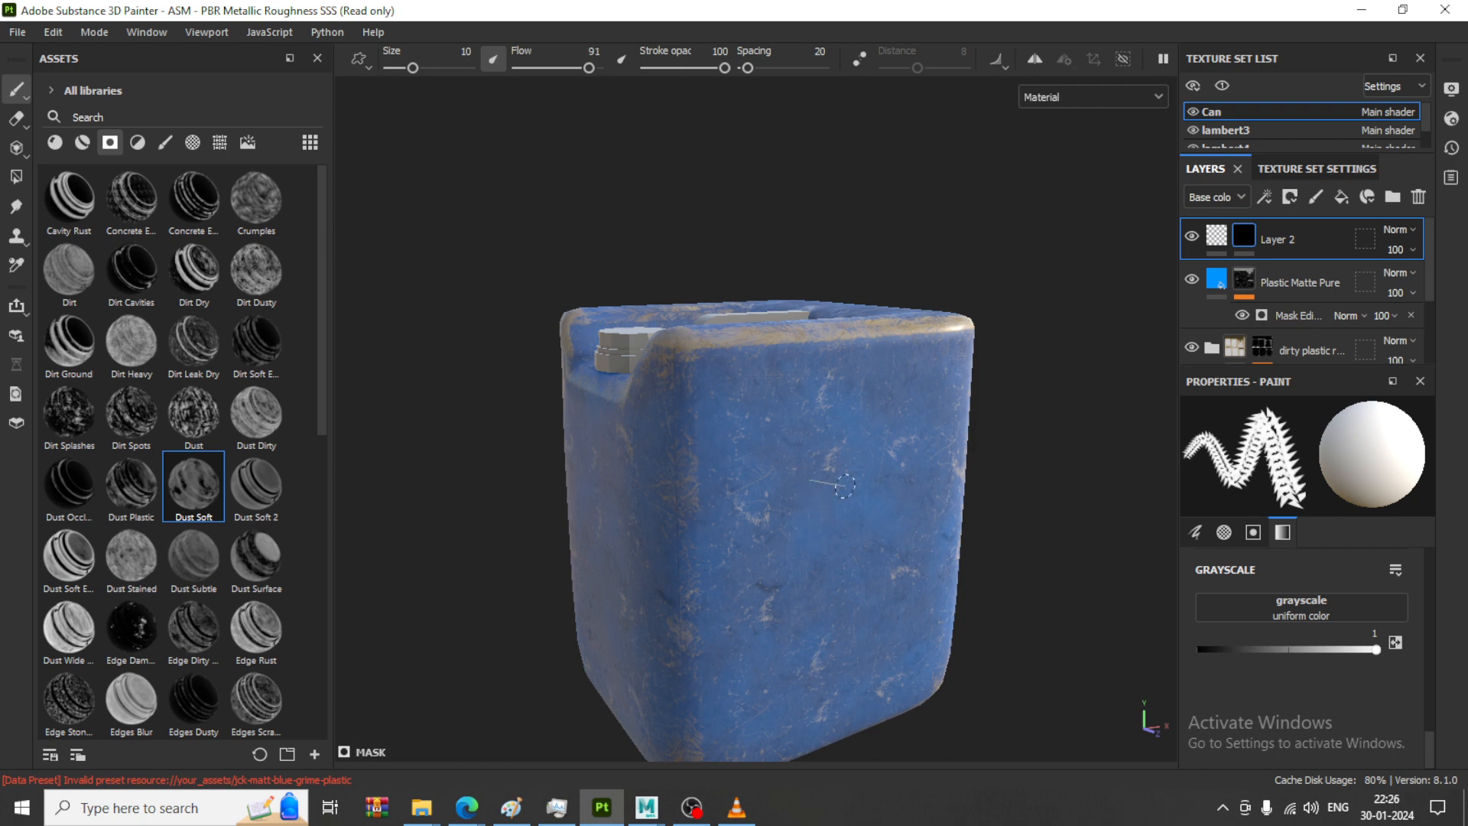
{"action": "key", "text": "ctrl+z"}
{"action": "mouse_move", "coordinate": [826, 489]}
{"action": "right_mouse_down", "text": "alt"}
{"action": "mouse_move", "coordinate": [876, 497]}
{"action": "mouse_move", "coordinate": [850, 484]}
{"action": "mouse_move", "coordinate": [869, 464]}
{"action": "mouse_move", "coordinate": [826, 465]}
{"action": "right_mouse_up", "text": "alt"}
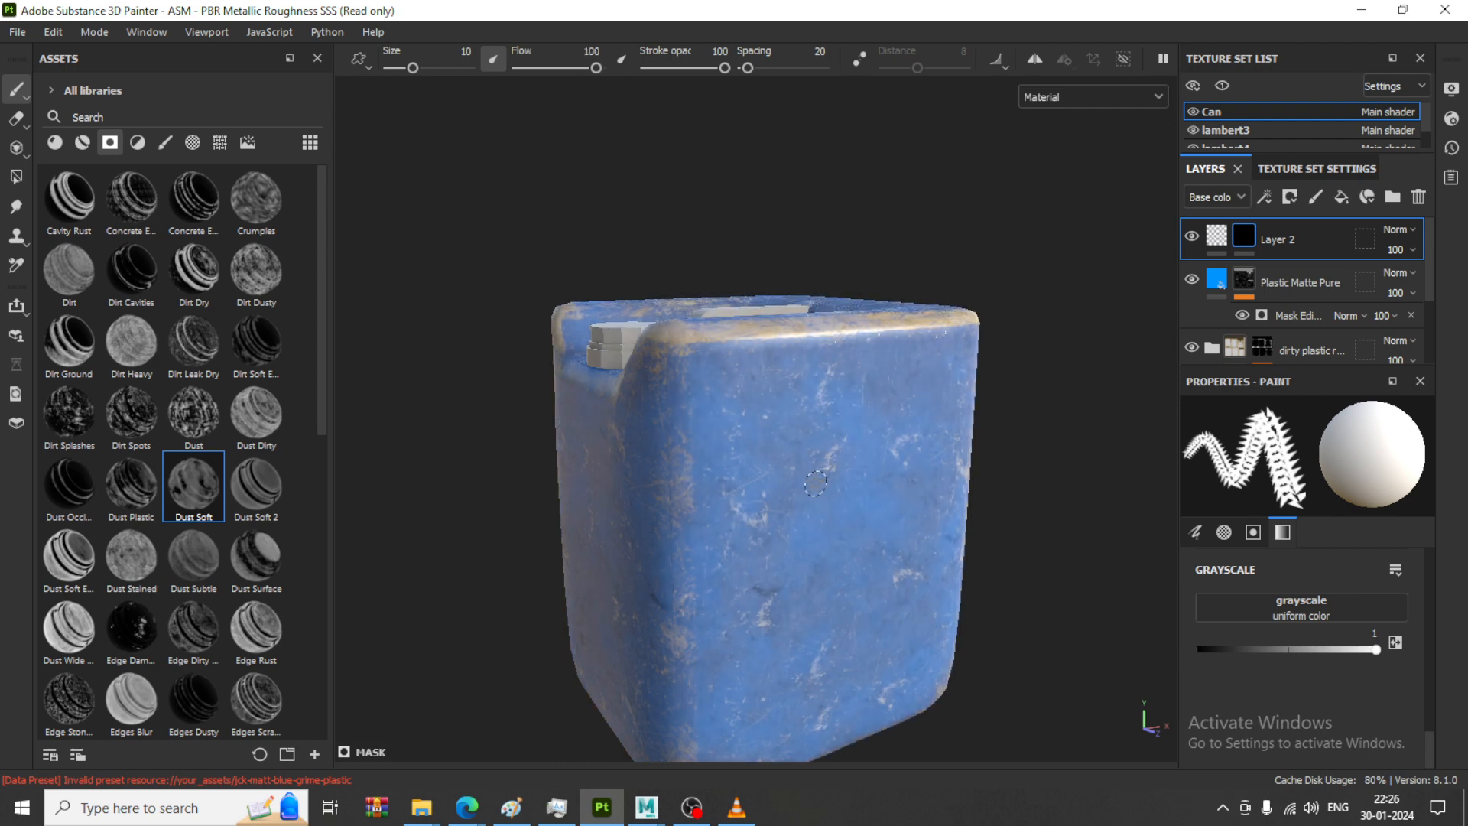
{"action": "left_click_drag", "start_coordinate": [417, 68], "coordinate": [456, 69]}
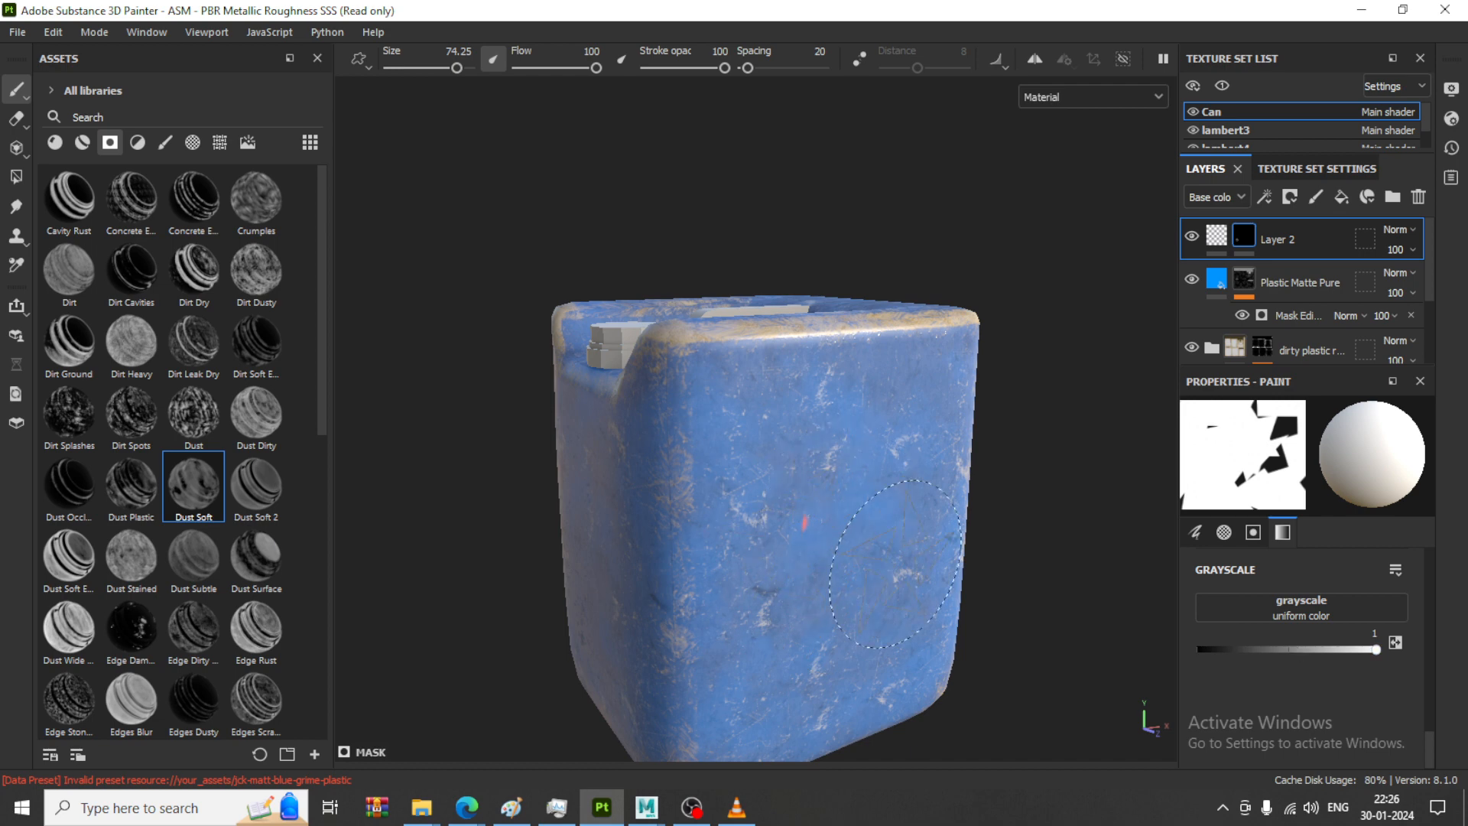
Undo the mask painting and the creation of Layer 2 with its black mask
{"action": "key", "text": "ctrl+z"}
{"action": "key", "text": "ctrl+z"}
{"action": "key", "text": "ctrl+z"}
{"action": "key", "text": "ctrl+z"}
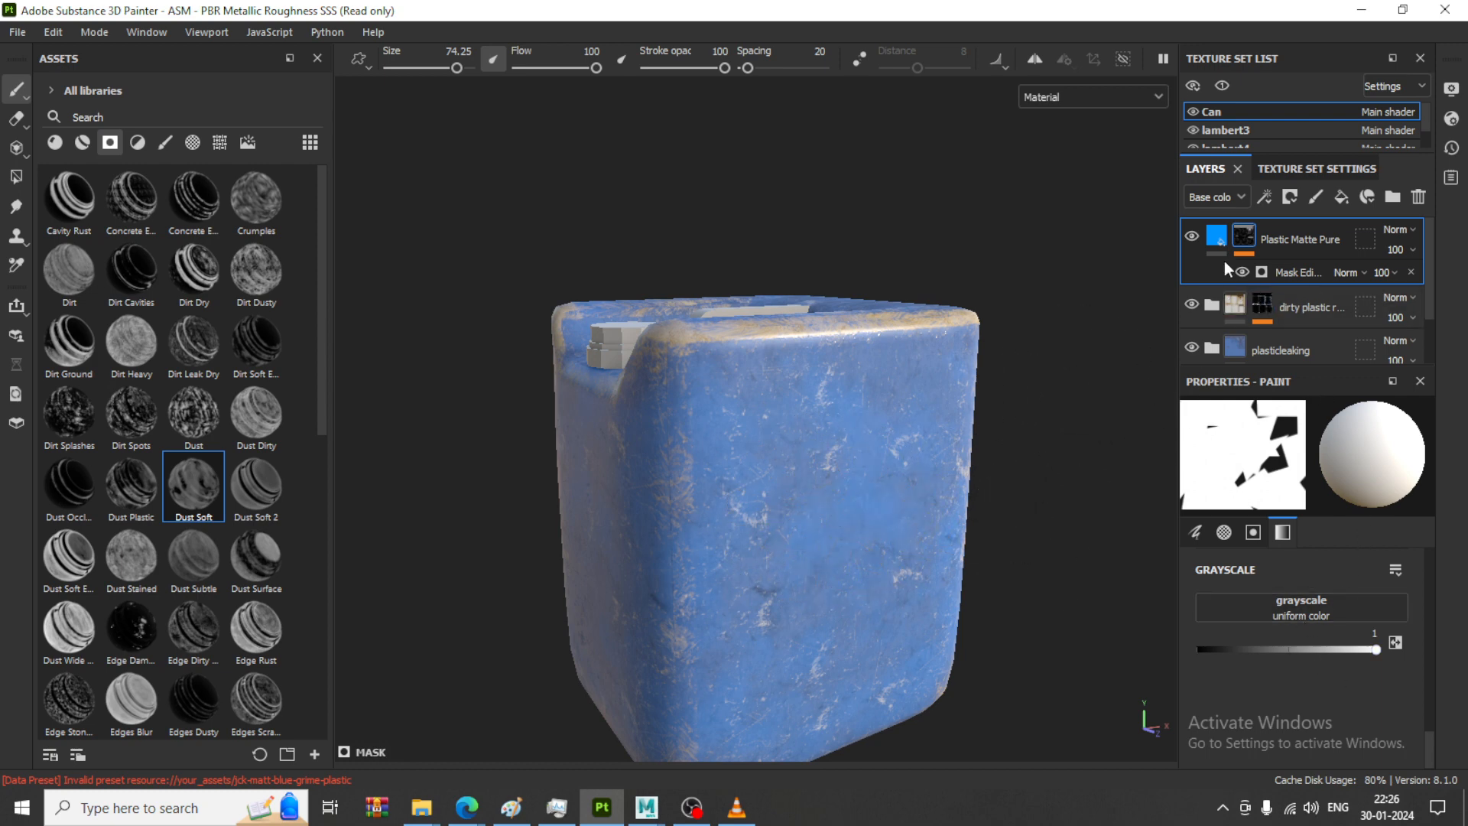
Examine the fill and material properties of the Plastic Matte Pure layer
{"action": "left_click", "coordinate": [1216, 240]}
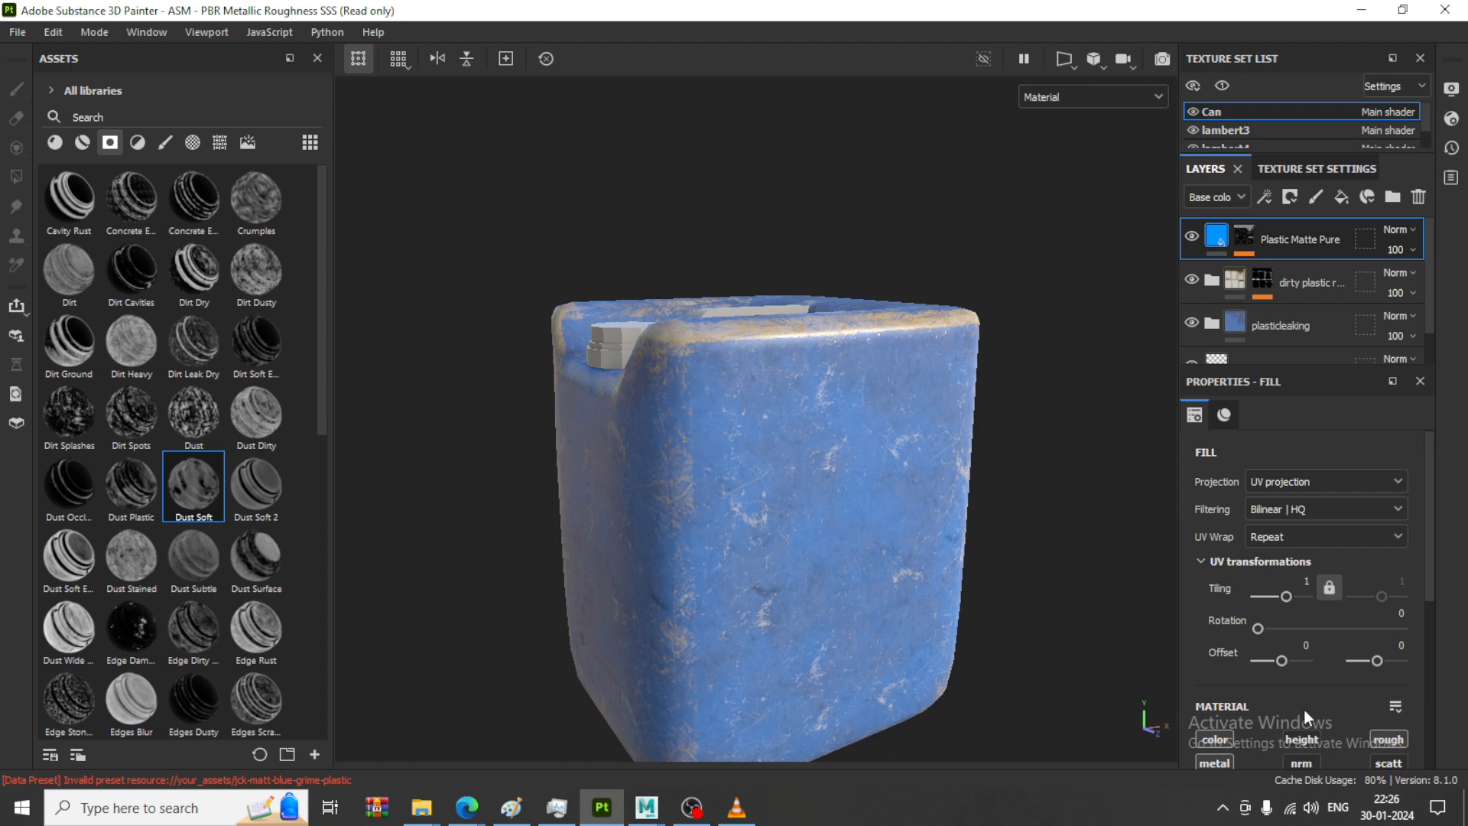
{"action": "scroll", "coordinate": [1304, 731], "scroll_direction": "down", "scroll_amount": 5}
{"action": "scroll", "coordinate": [1316, 677], "scroll_direction": "up", "scroll_amount": 3}
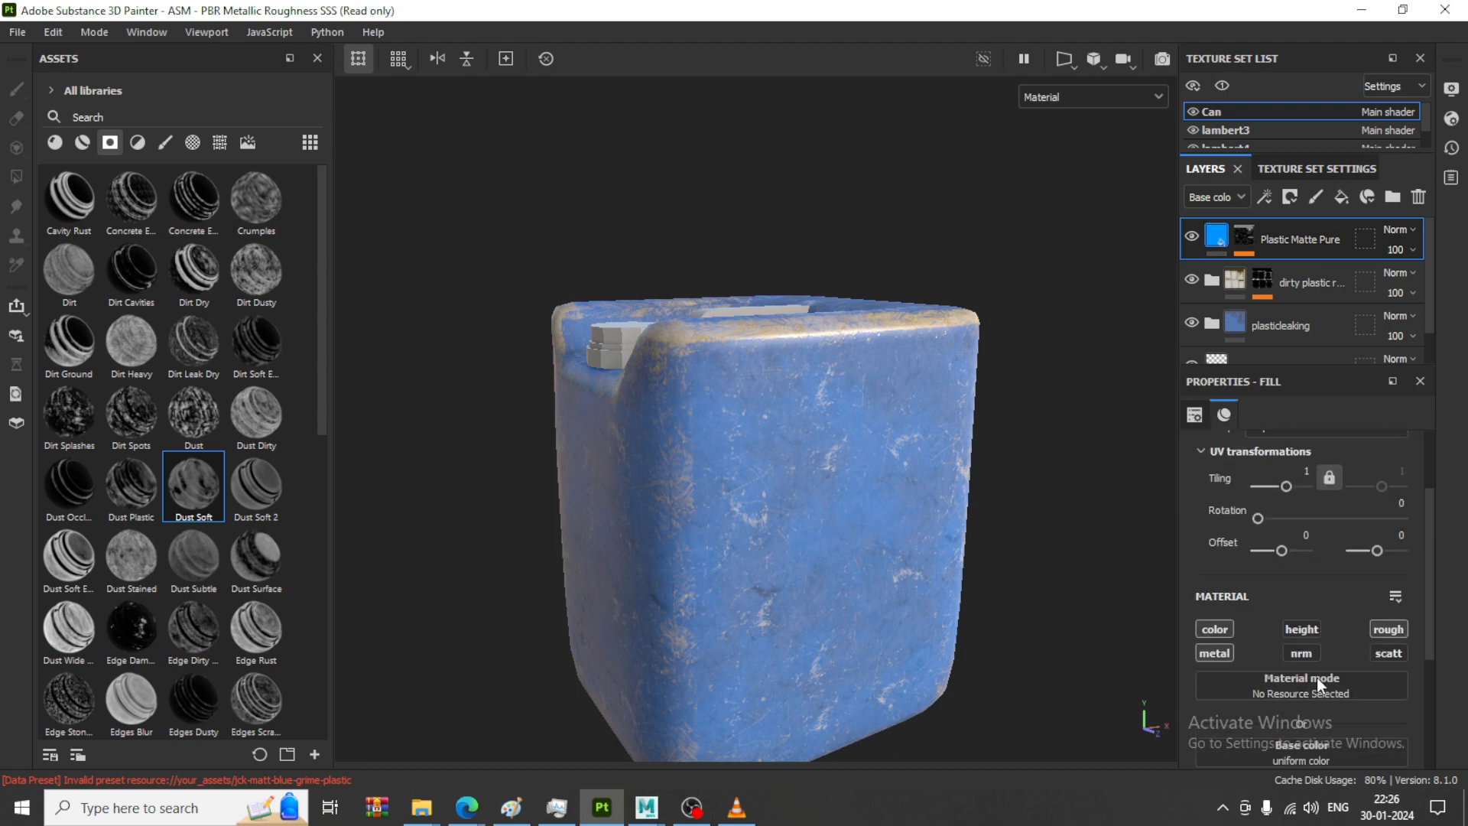
{"action": "scroll", "coordinate": [1328, 700], "scroll_direction": "down", "scroll_amount": 3}
{"action": "scroll", "coordinate": [1315, 627], "scroll_direction": "up", "scroll_amount": 3}
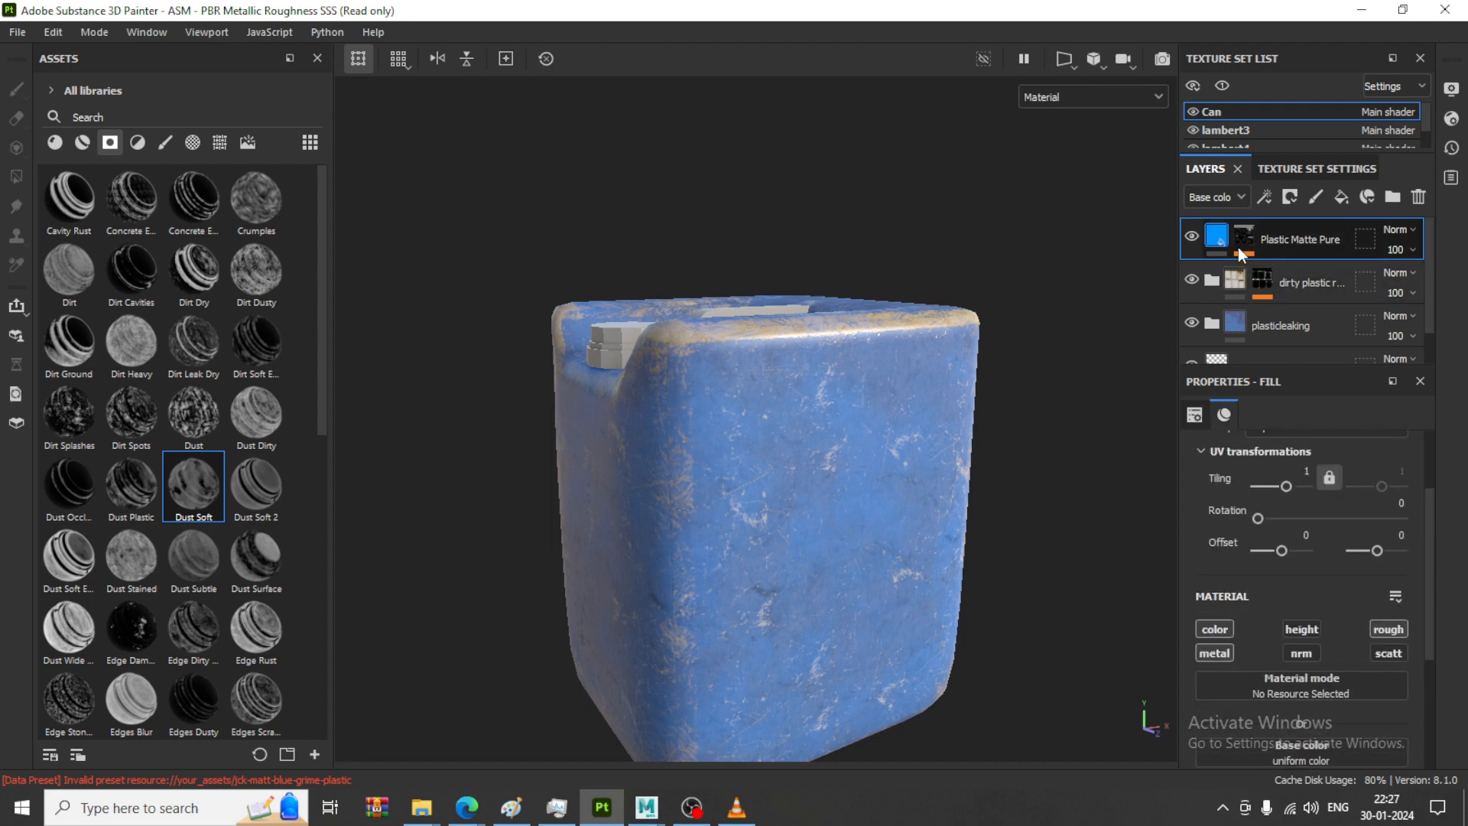
Add a new paint layer above Plastic Matte Pure, then try an orange stroke on the can's front face and undo it
{"action": "left_click", "coordinate": [1316, 197]}
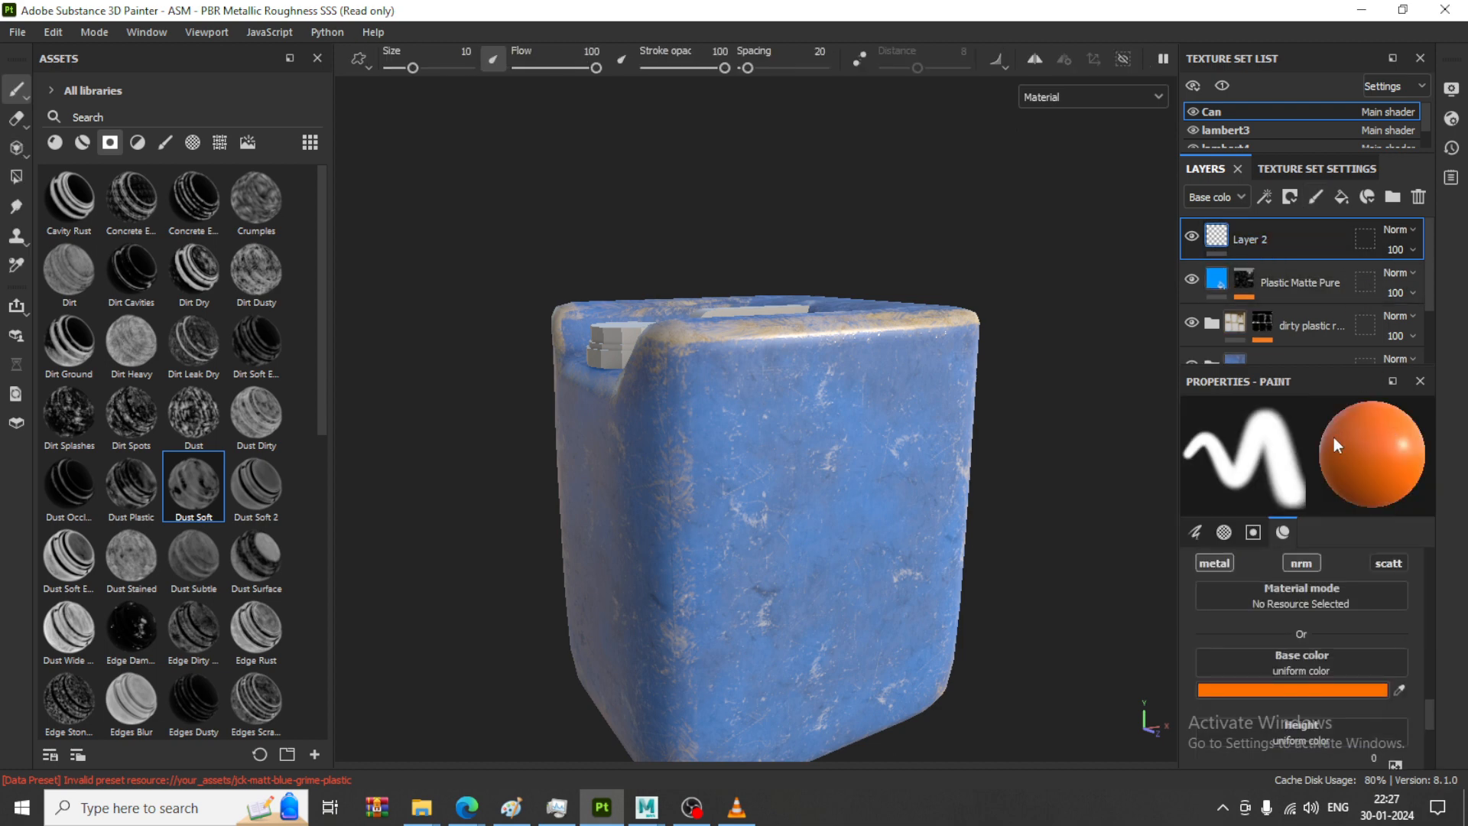
{"action": "mouse_move", "coordinate": [830, 485]}
{"action": "left_mouse_down"}
{"action": "mouse_move", "coordinate": [821, 518]}
{"action": "mouse_move", "coordinate": [816, 501]}
{"action": "mouse_move", "coordinate": [860, 501]}
{"action": "left_mouse_up"}
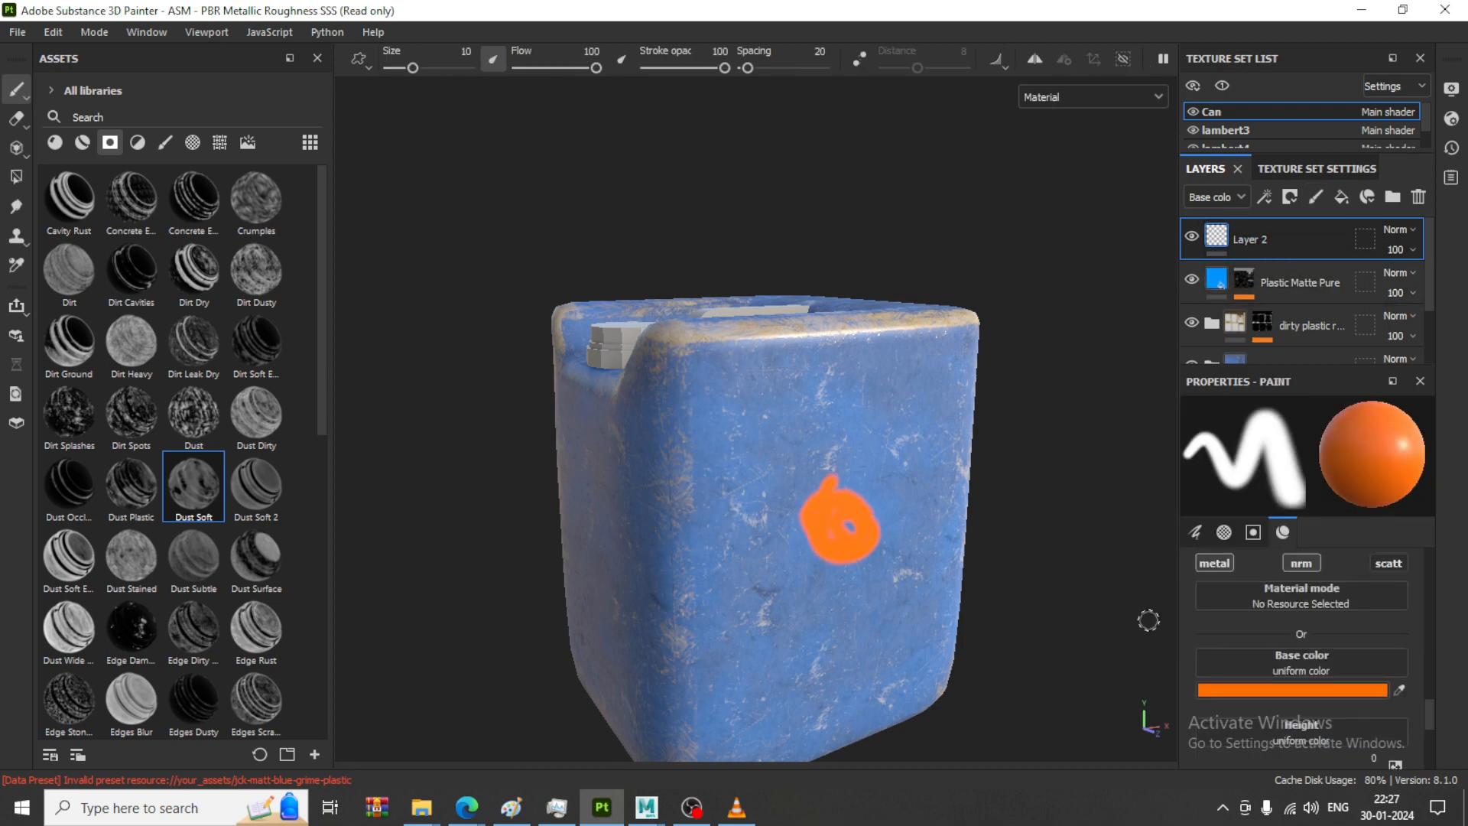
{"action": "key", "text": "ctrl+z"}
Add a black mask to the new paint layer
{"action": "scroll", "coordinate": [1385, 643], "scroll_direction": "down", "scroll_amount": 1}
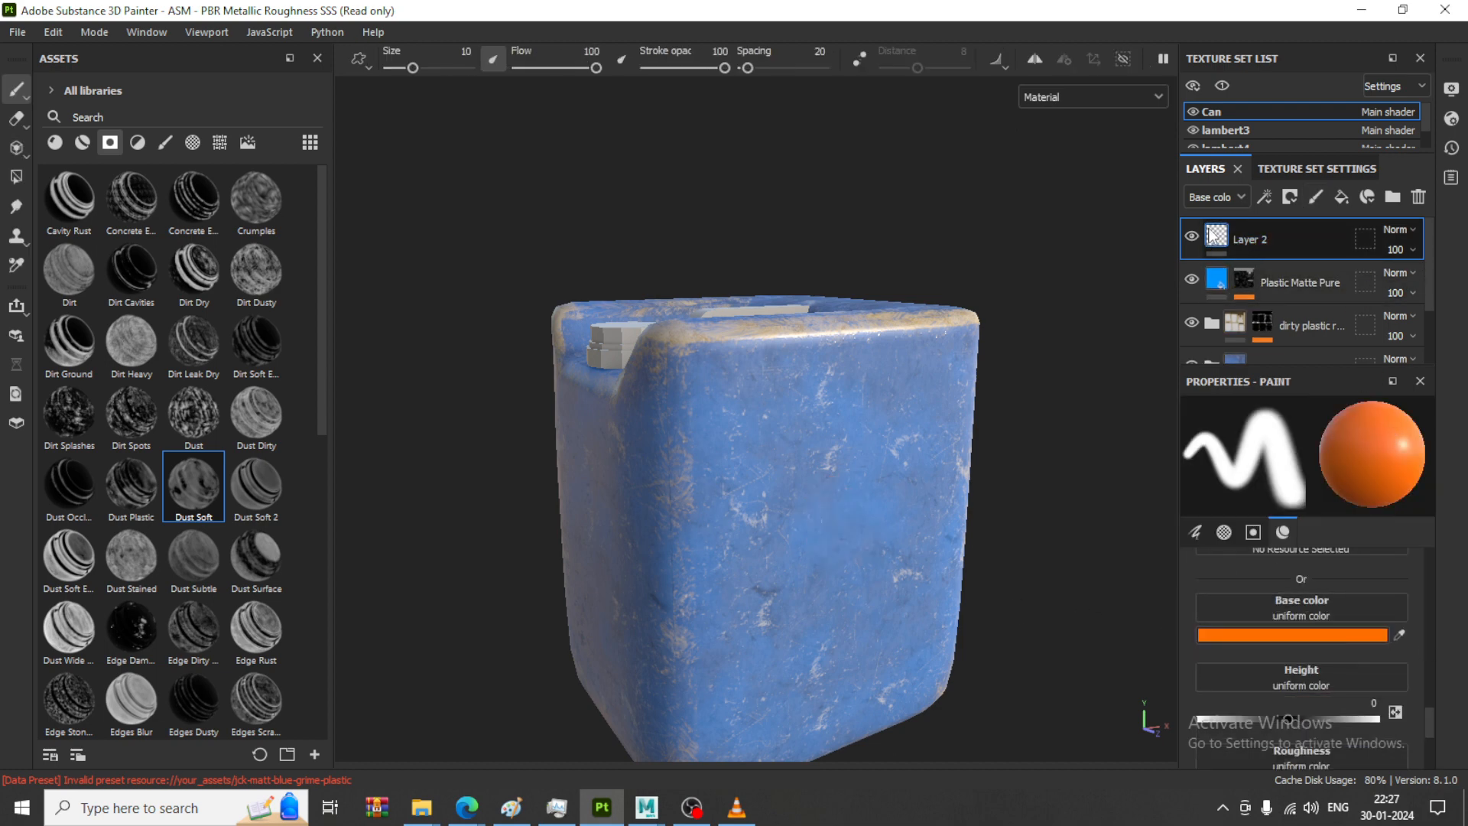
{"action": "left_click", "coordinate": [1292, 199]}
{"action": "left_click", "coordinate": [1338, 246]}
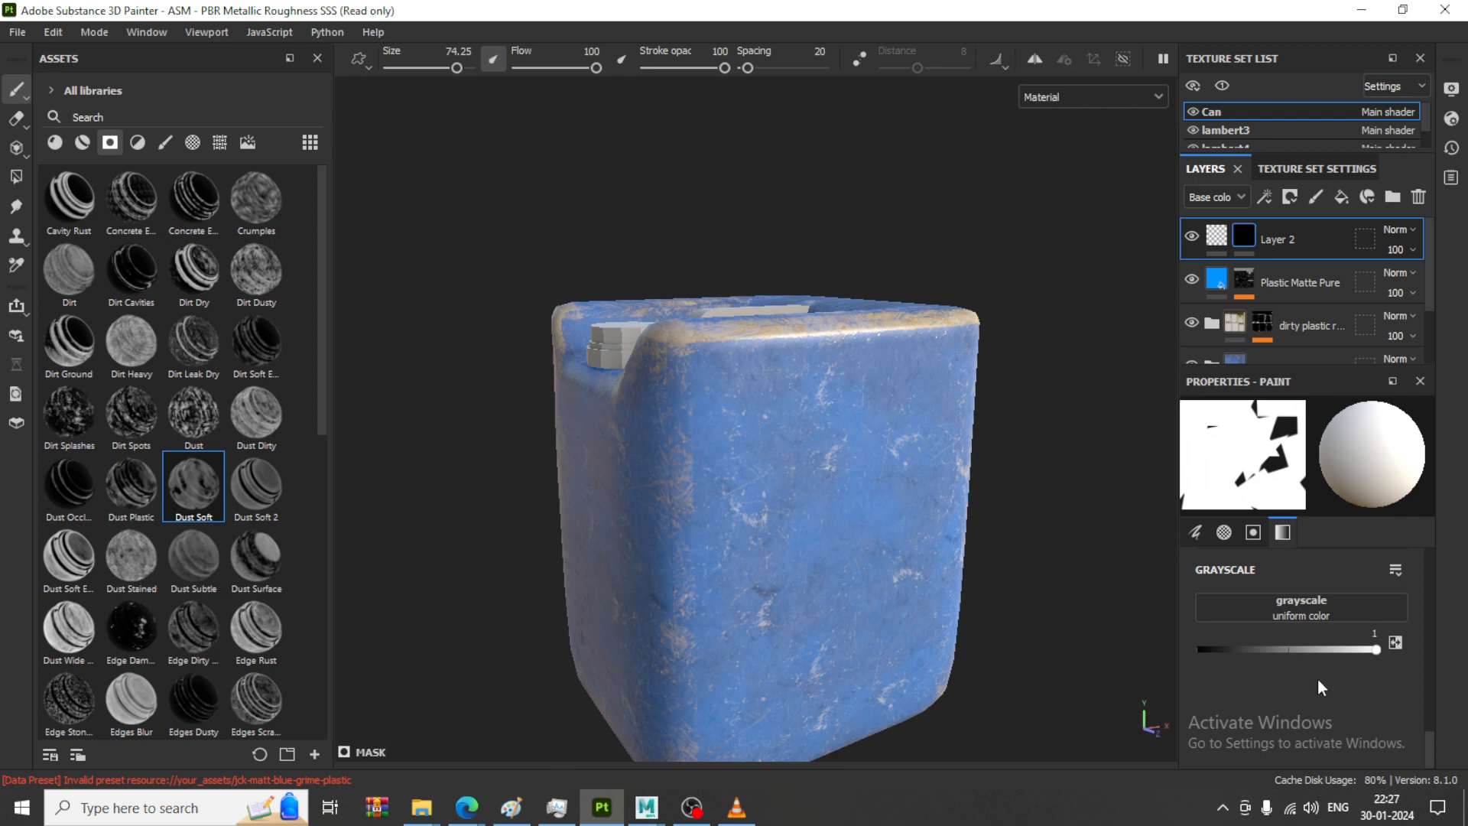
Set the mask brush's alpha to Arrow Bend Split for painting Layer 2's black mask
{"action": "scroll", "coordinate": [1359, 659], "scroll_direction": "up", "scroll_amount": 1}
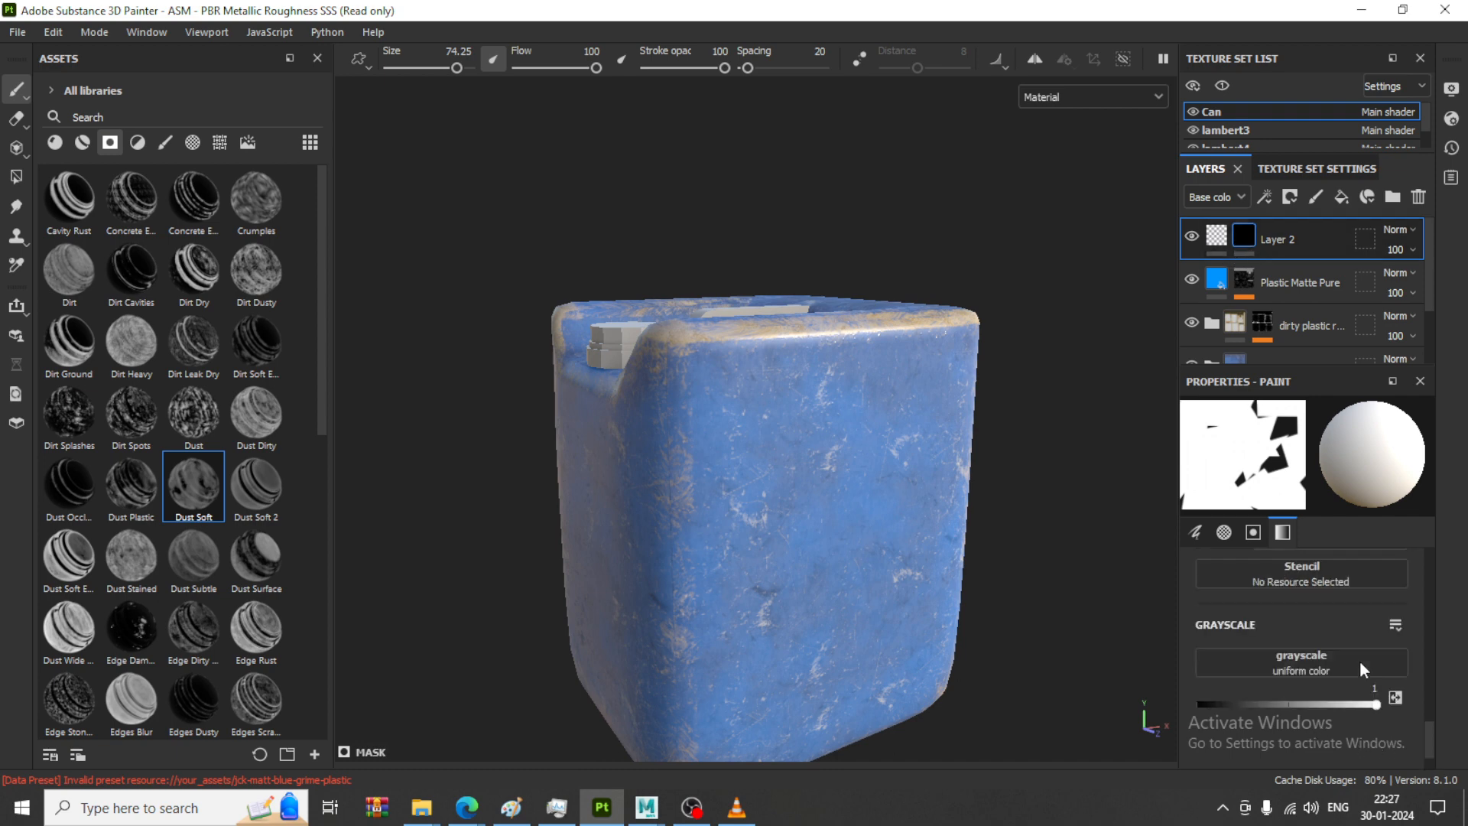
{"action": "scroll", "coordinate": [1359, 659], "scroll_direction": "up", "scroll_amount": 6}
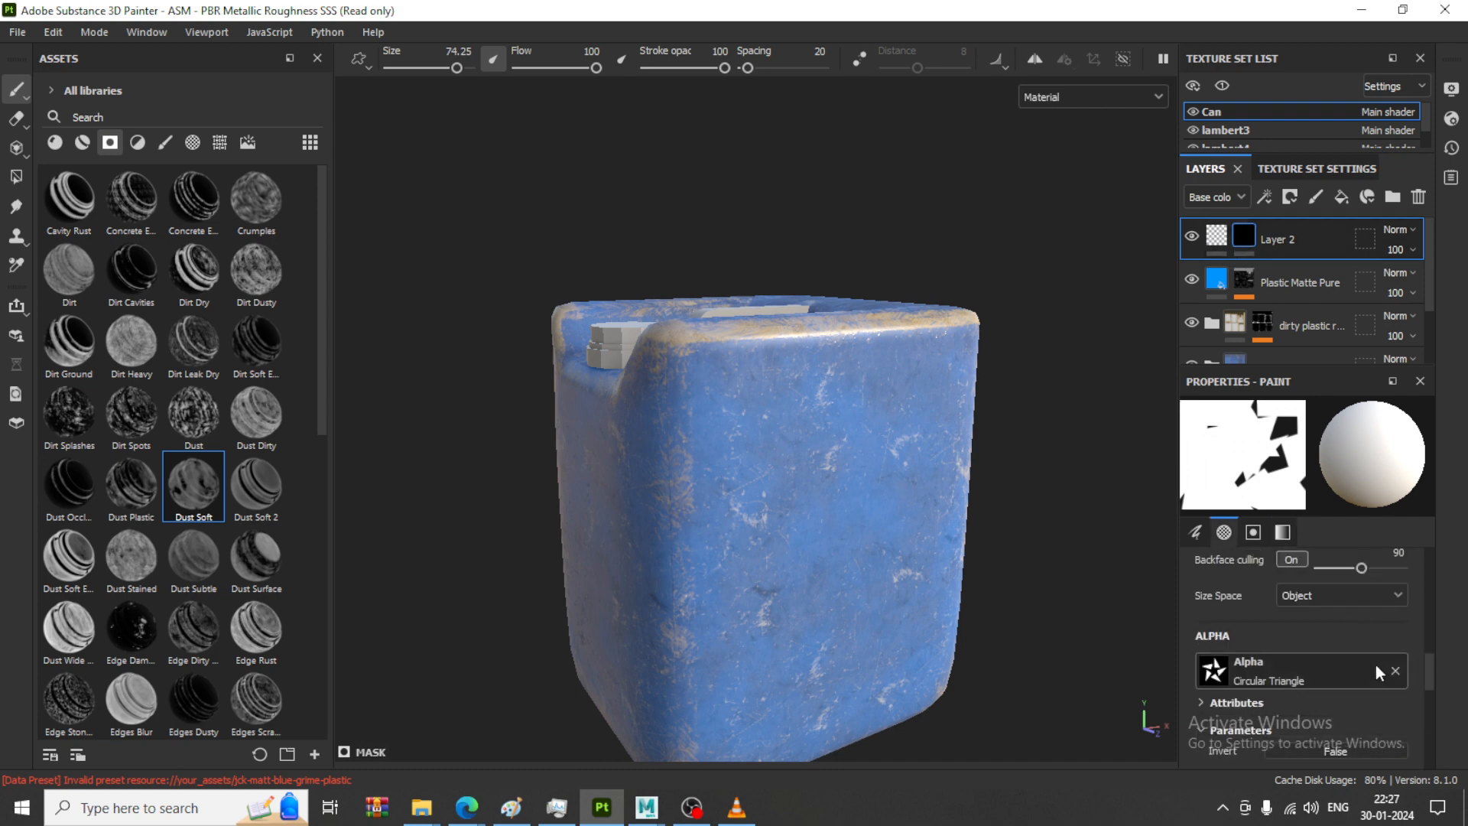
{"action": "left_click", "coordinate": [1399, 669]}
{"action": "left_click", "coordinate": [1305, 672]}
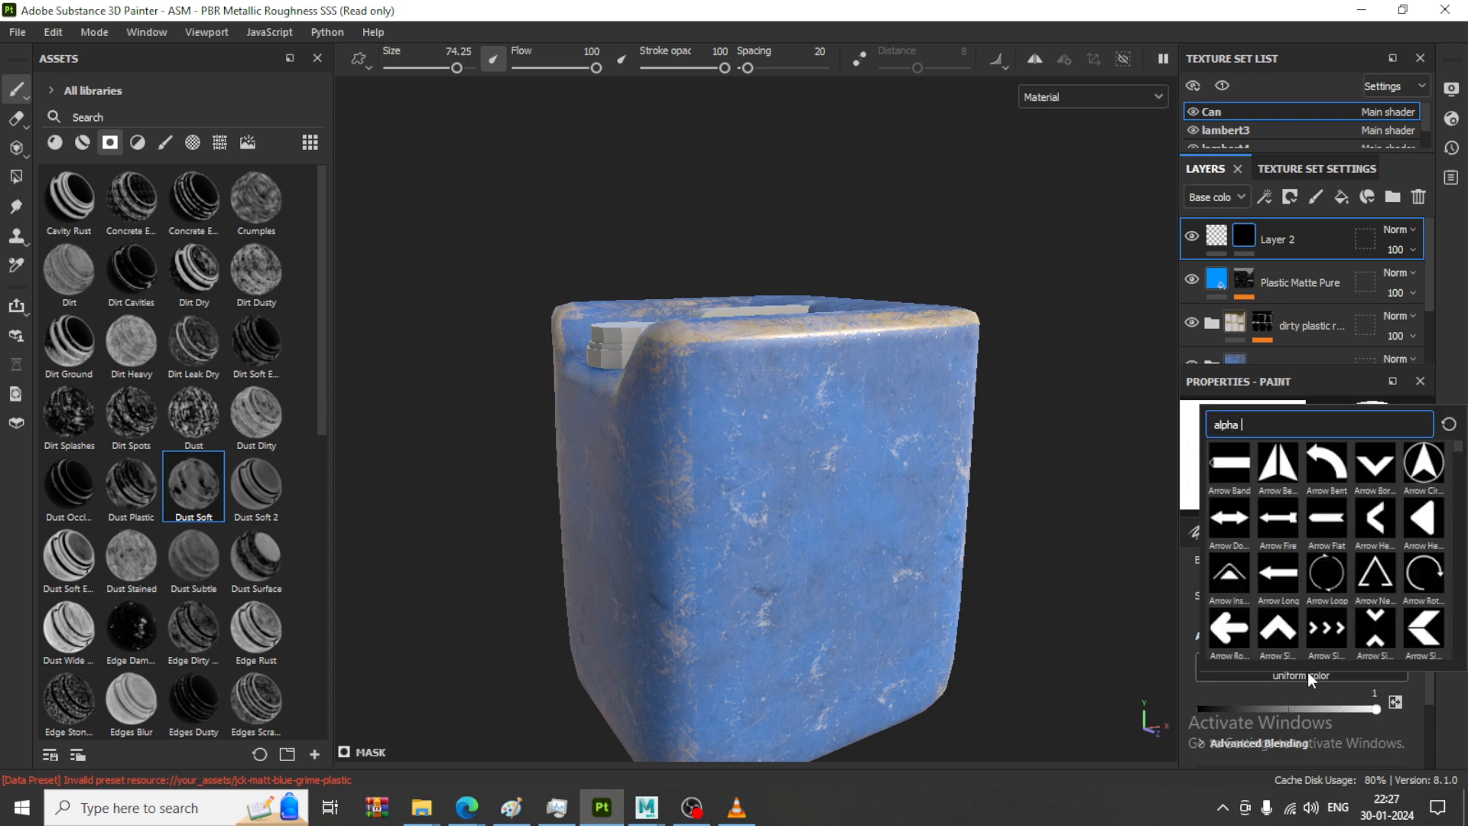
{"action": "left_click", "coordinate": [1287, 479]}
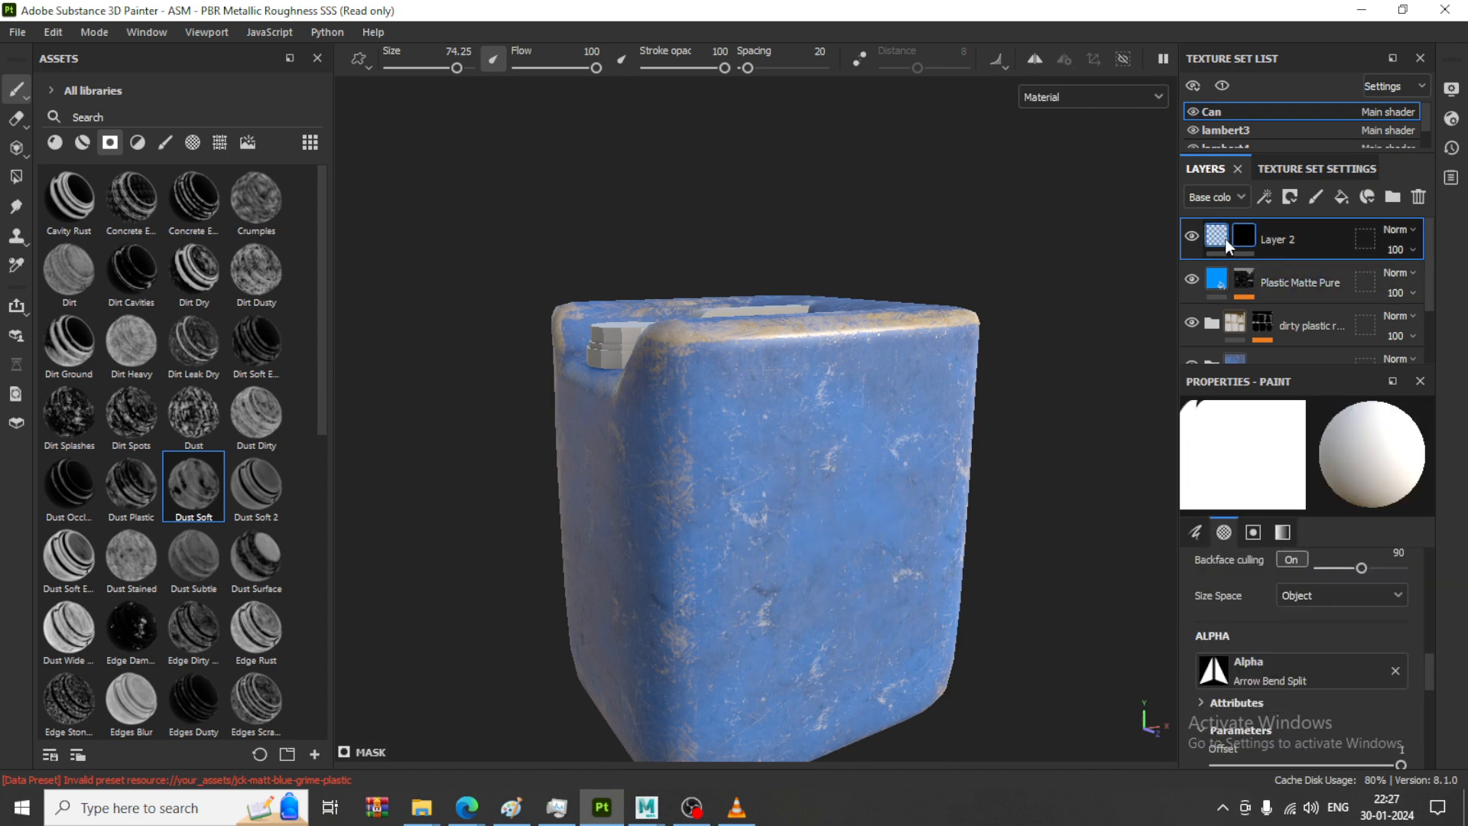
Try orange strokes on Layer 2's content with the Shape alpha and the Arrow Simple alpha, undoing each one
{"action": "mouse_move", "coordinate": [837, 490]}
{"action": "left_mouse_down"}
{"action": "mouse_move", "coordinate": [837, 527]}
{"action": "mouse_move", "coordinate": [867, 573]}
{"action": "left_mouse_up"}
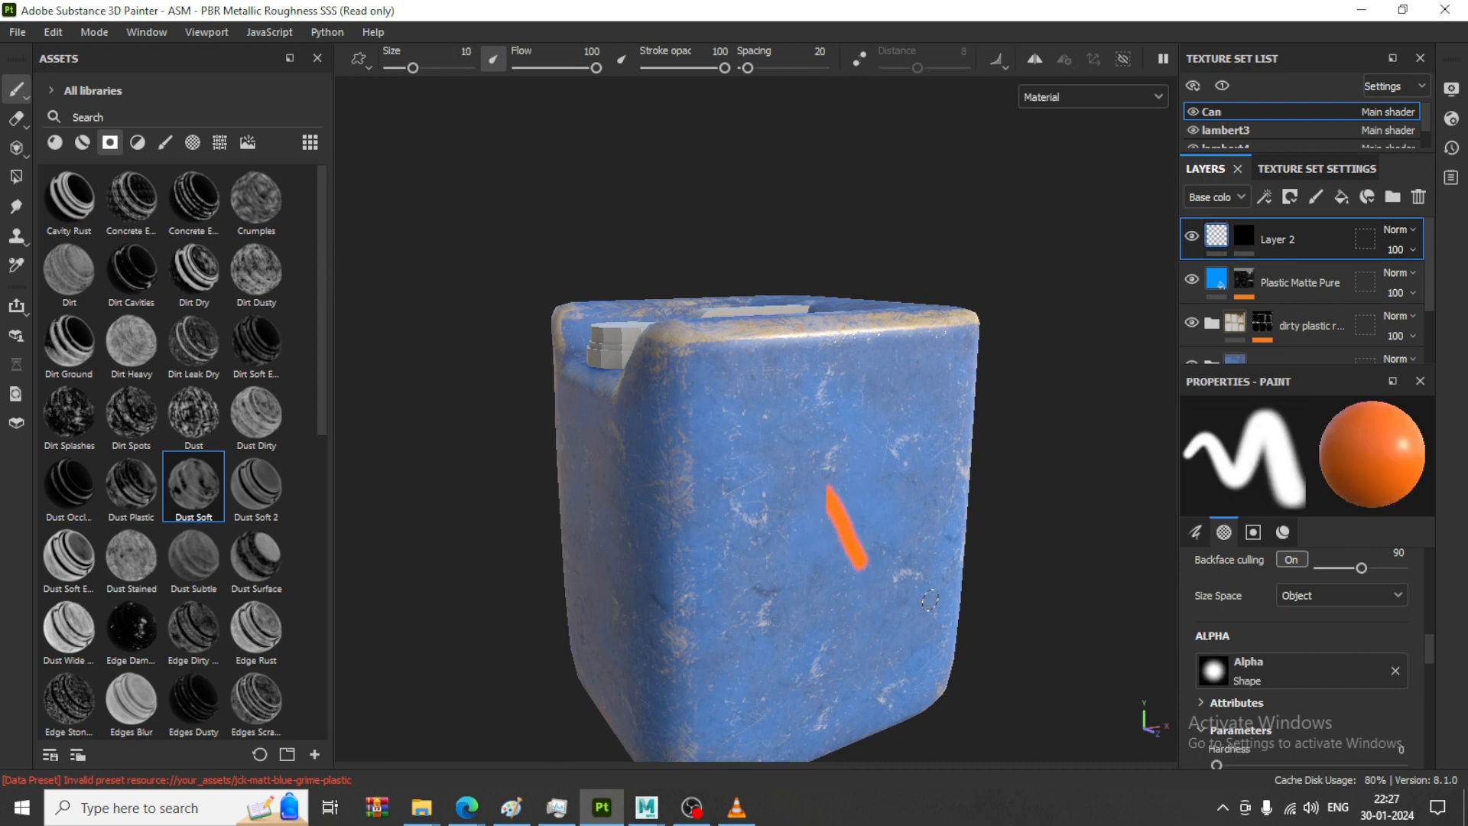
{"action": "key", "text": "ctrl+z"}
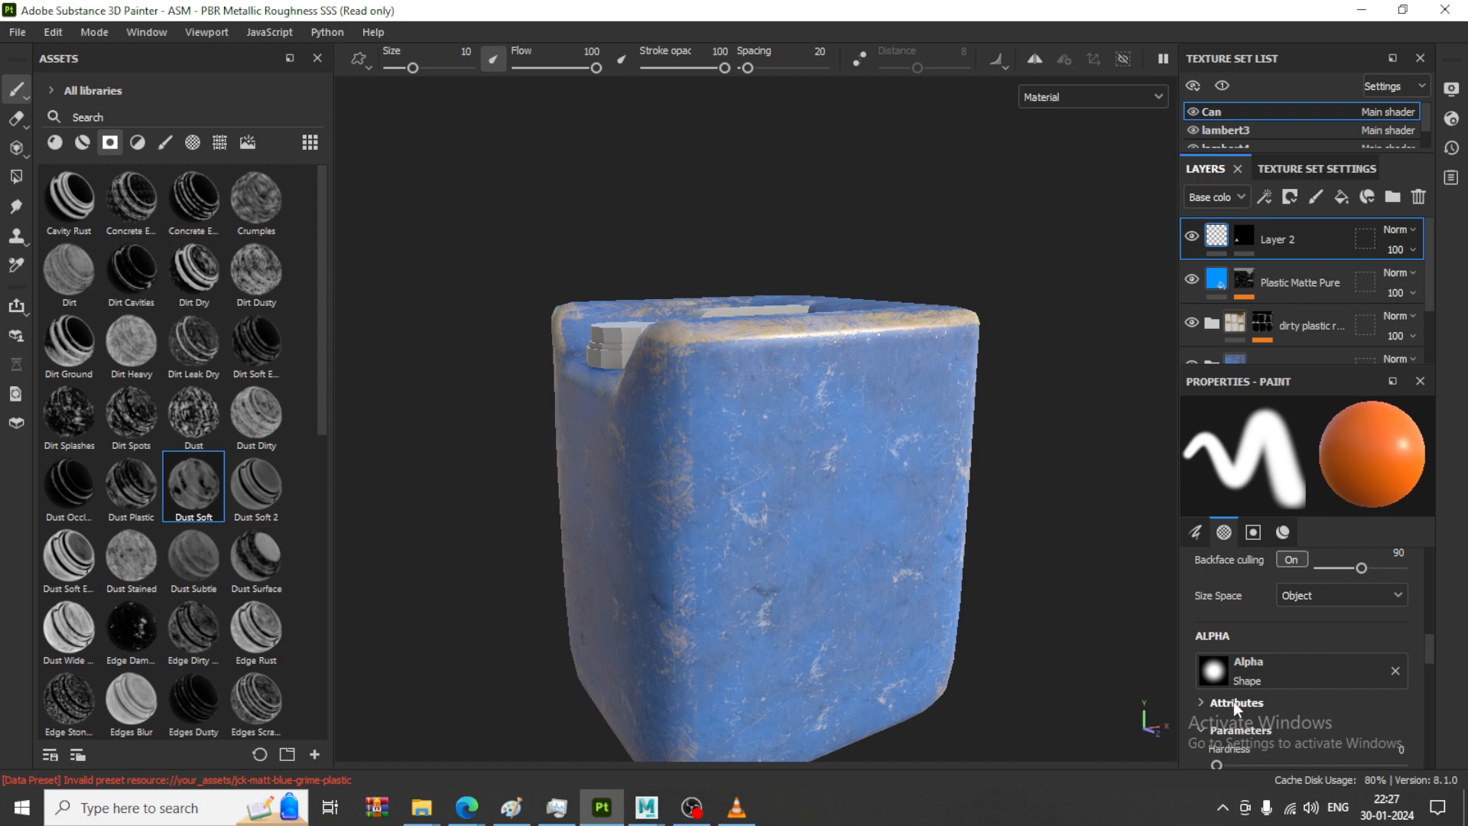
{"action": "left_click", "coordinate": [1281, 668]}
{"action": "left_click", "coordinate": [1270, 624]}
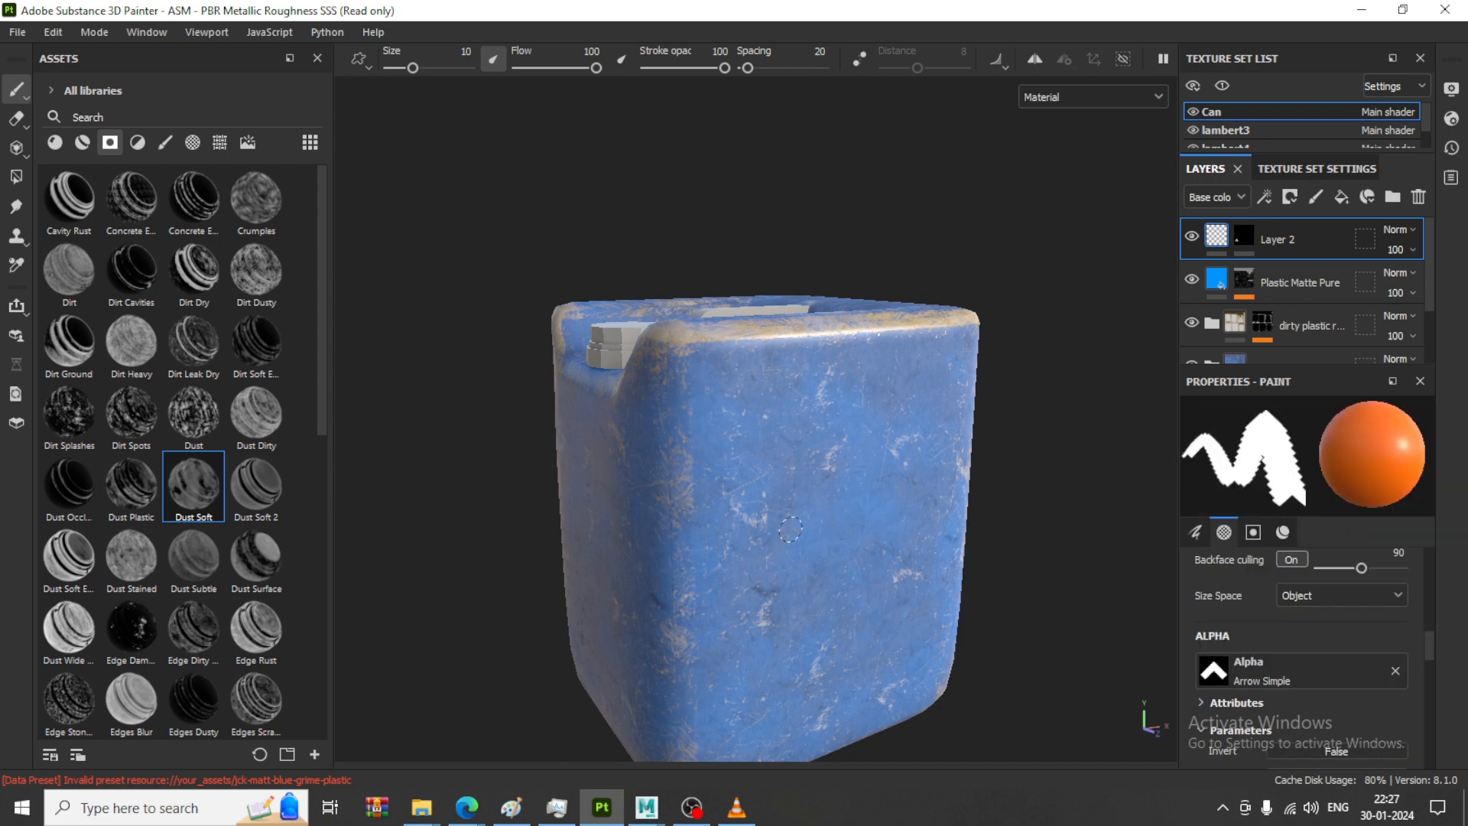
{"action": "left_click_drag", "start_coordinate": [860, 563], "coordinate": [826, 528]}
{"action": "key", "text": "ctrl+z"}
{"action": "key", "text": "ctrl+z"}
Enlarge the paint brush to 80.7 and set its alpha to Circular Triangle
{"action": "right_click_drag", "start_coordinate": [844, 505], "coordinate": [914, 504], "text": "ctrl"}
{"action": "right_click_drag", "start_coordinate": [1139, 567], "coordinate": [1365, 618], "text": "ctrl"}
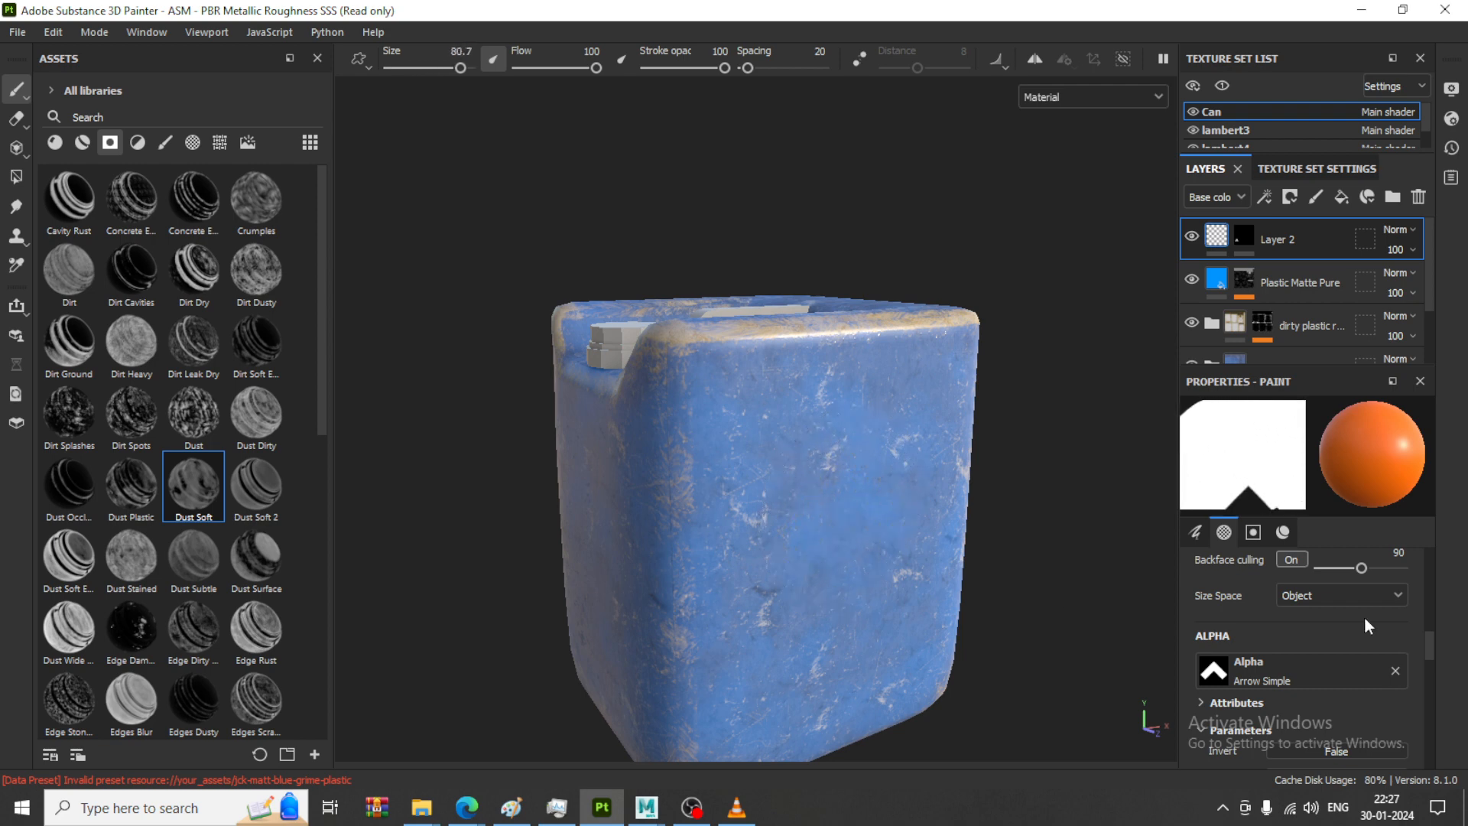
{"action": "left_click", "coordinate": [1286, 670]}
{"action": "type", "text": "alpha"}
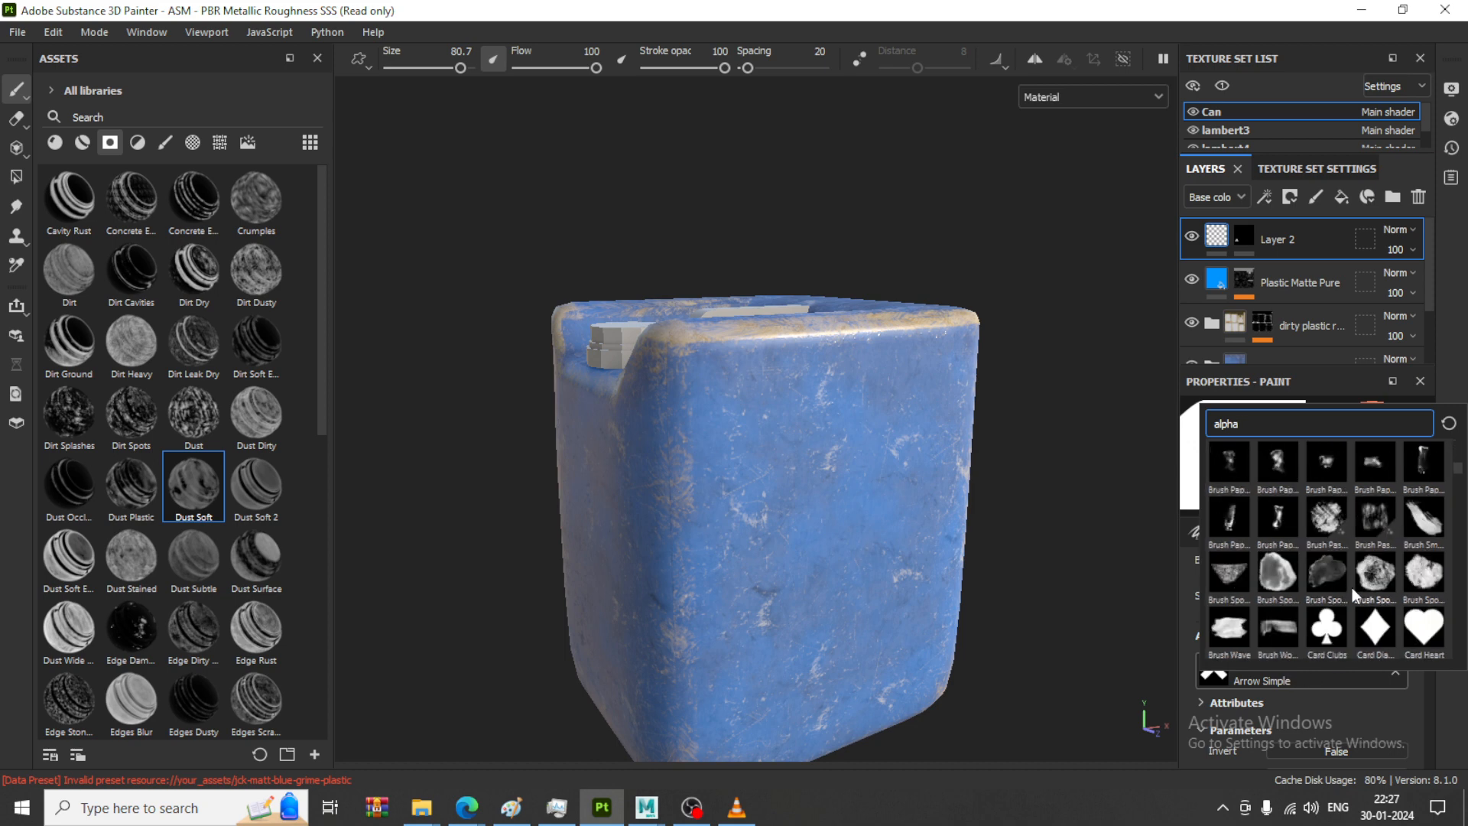
{"action": "scroll", "coordinate": [1352, 587], "scroll_direction": "down", "scroll_amount": 5}
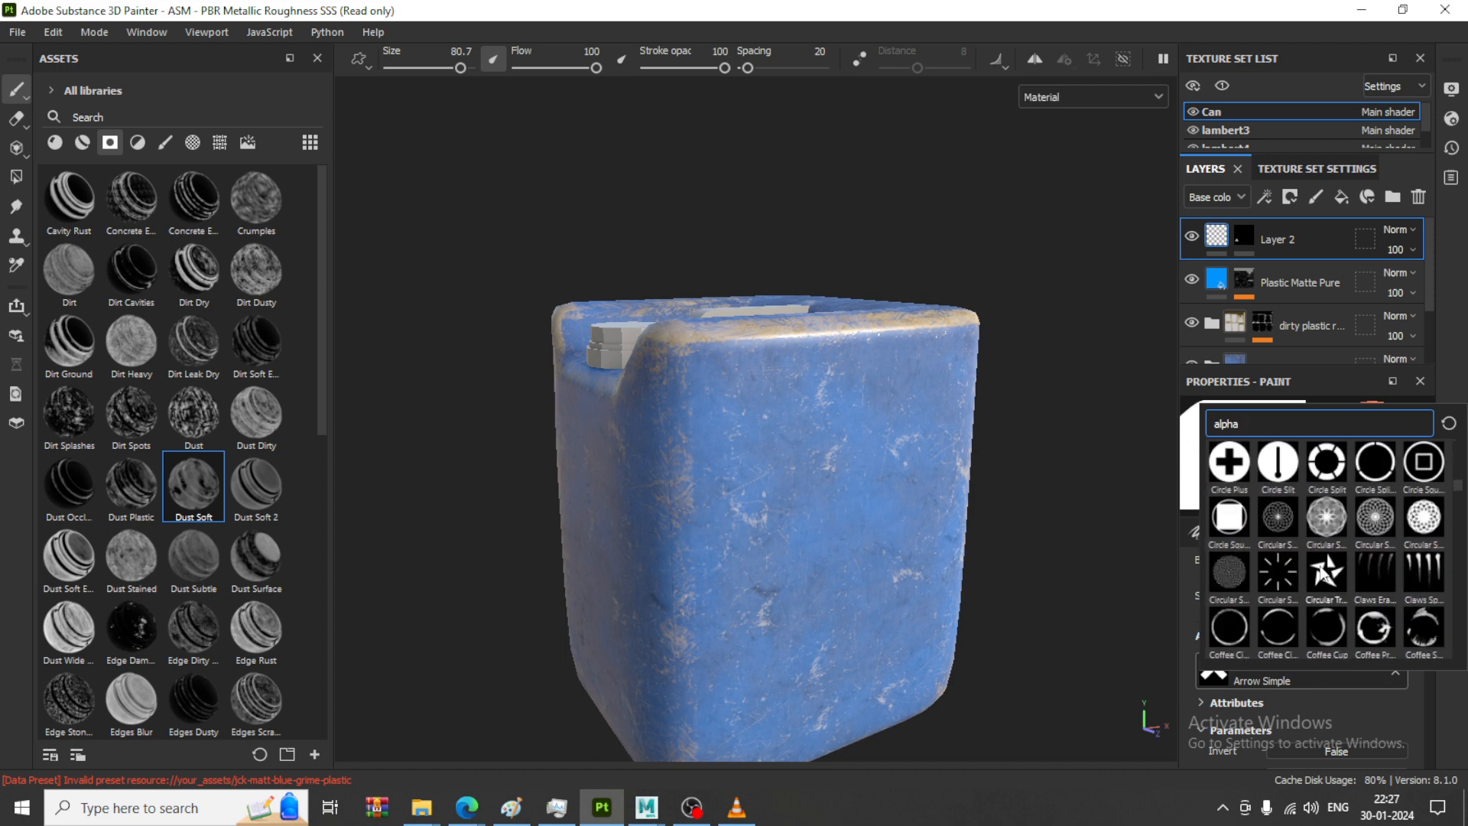
{"action": "left_click", "coordinate": [1323, 575]}
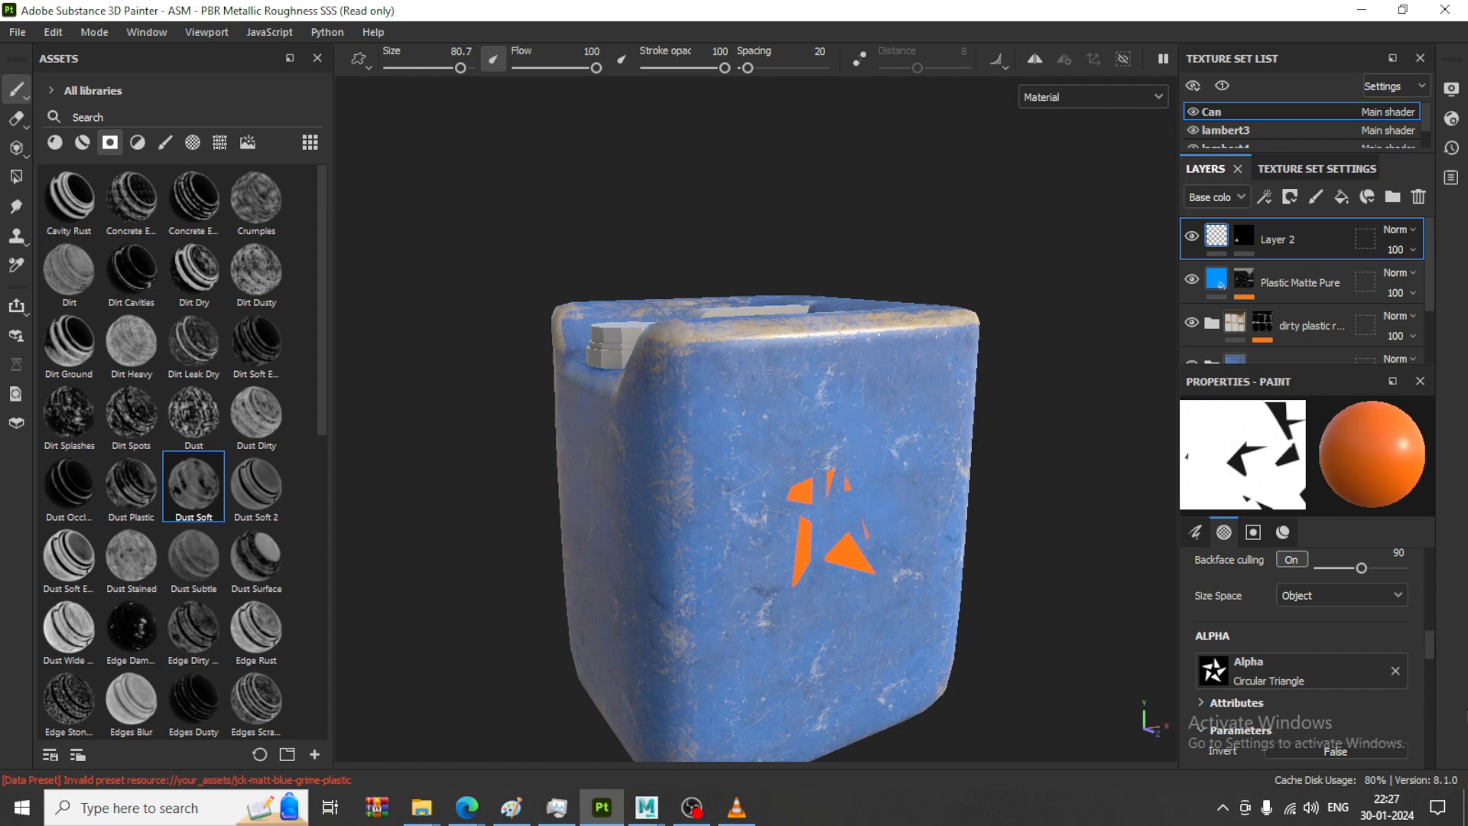
Change the brush alpha to Arrow Target, try orange paint over the masked area of the front face, and undo it
{"action": "left_click", "coordinate": [1295, 678]}
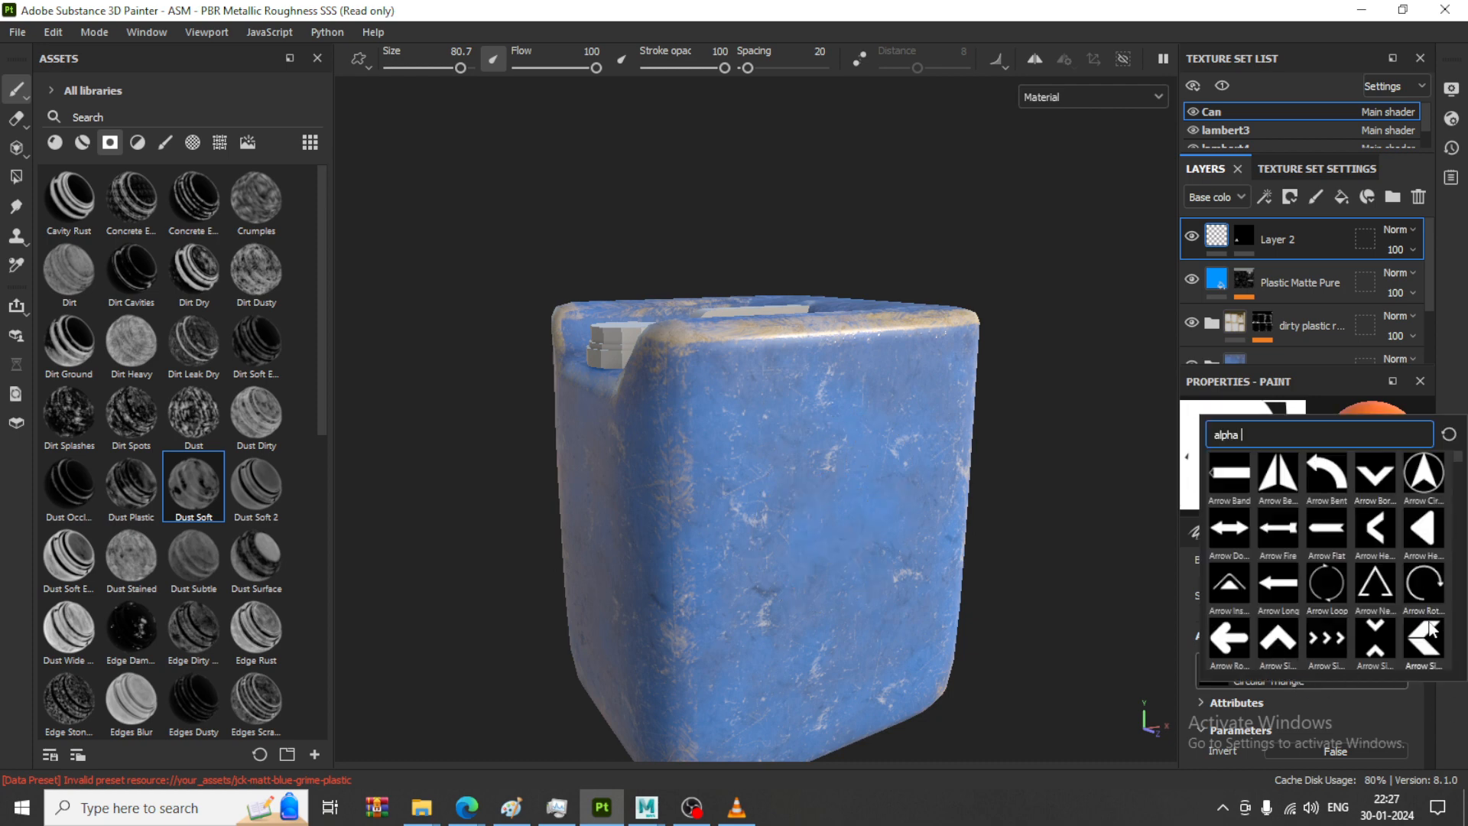
{"action": "scroll", "coordinate": [1422, 635], "scroll_direction": "down", "scroll_amount": 3}
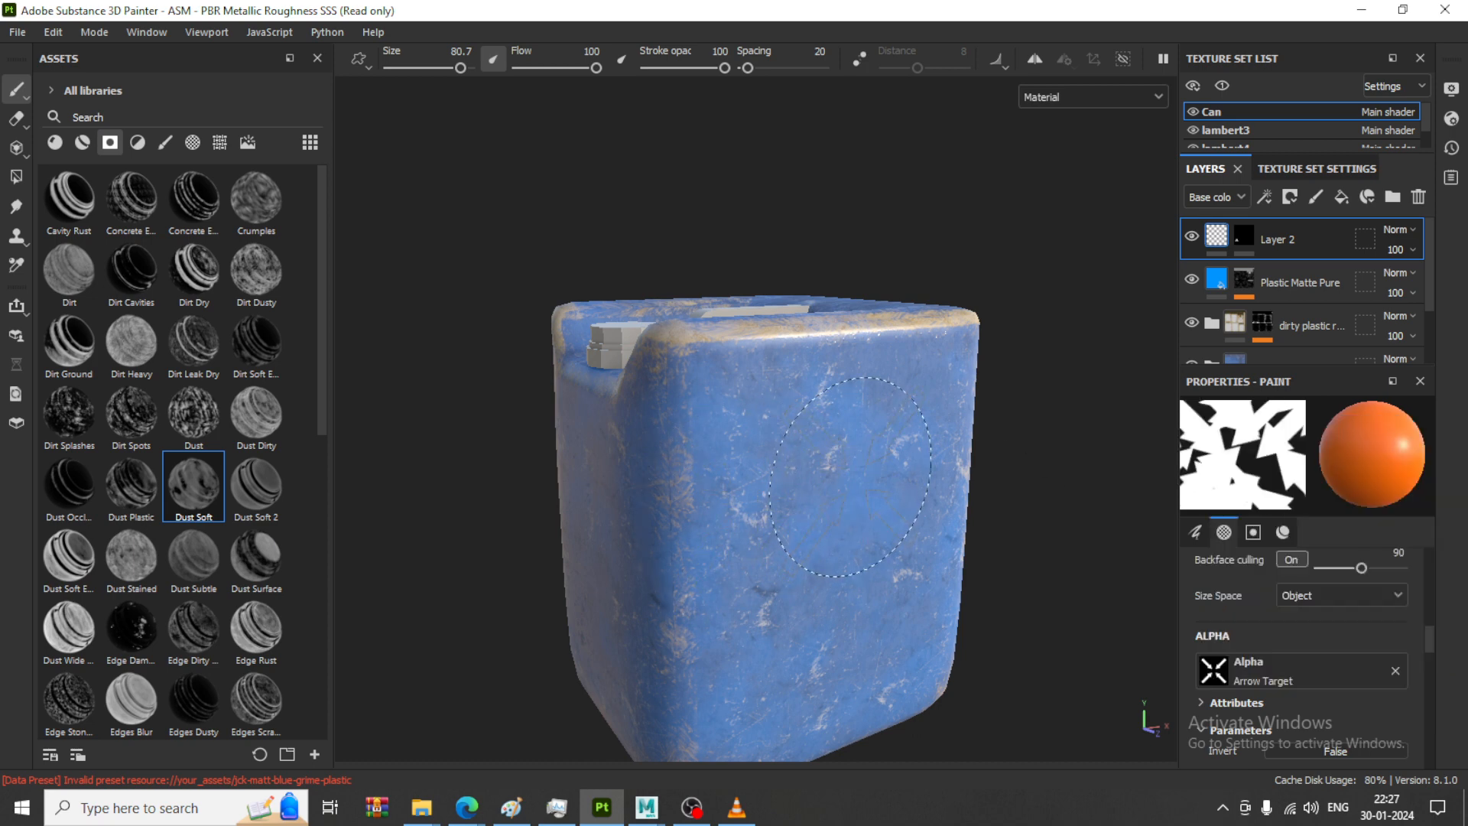
{"action": "left_click", "coordinate": [820, 472]}
{"action": "key", "text": "ctrl+z"}
{"action": "left_click_drag", "start_coordinate": [707, 546], "coordinate": [814, 462]}
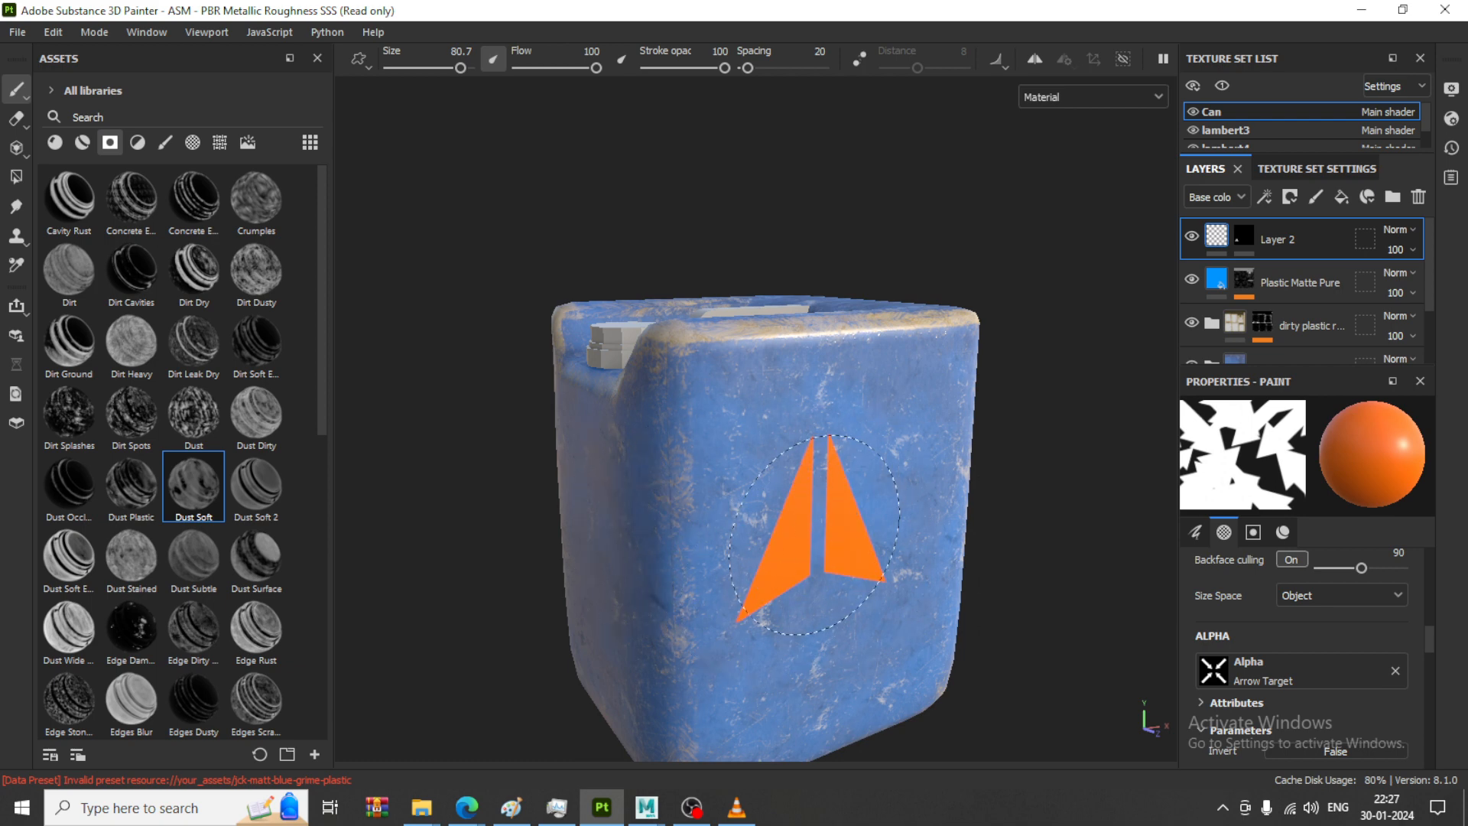
{"action": "key", "text": "ctrl+z"}
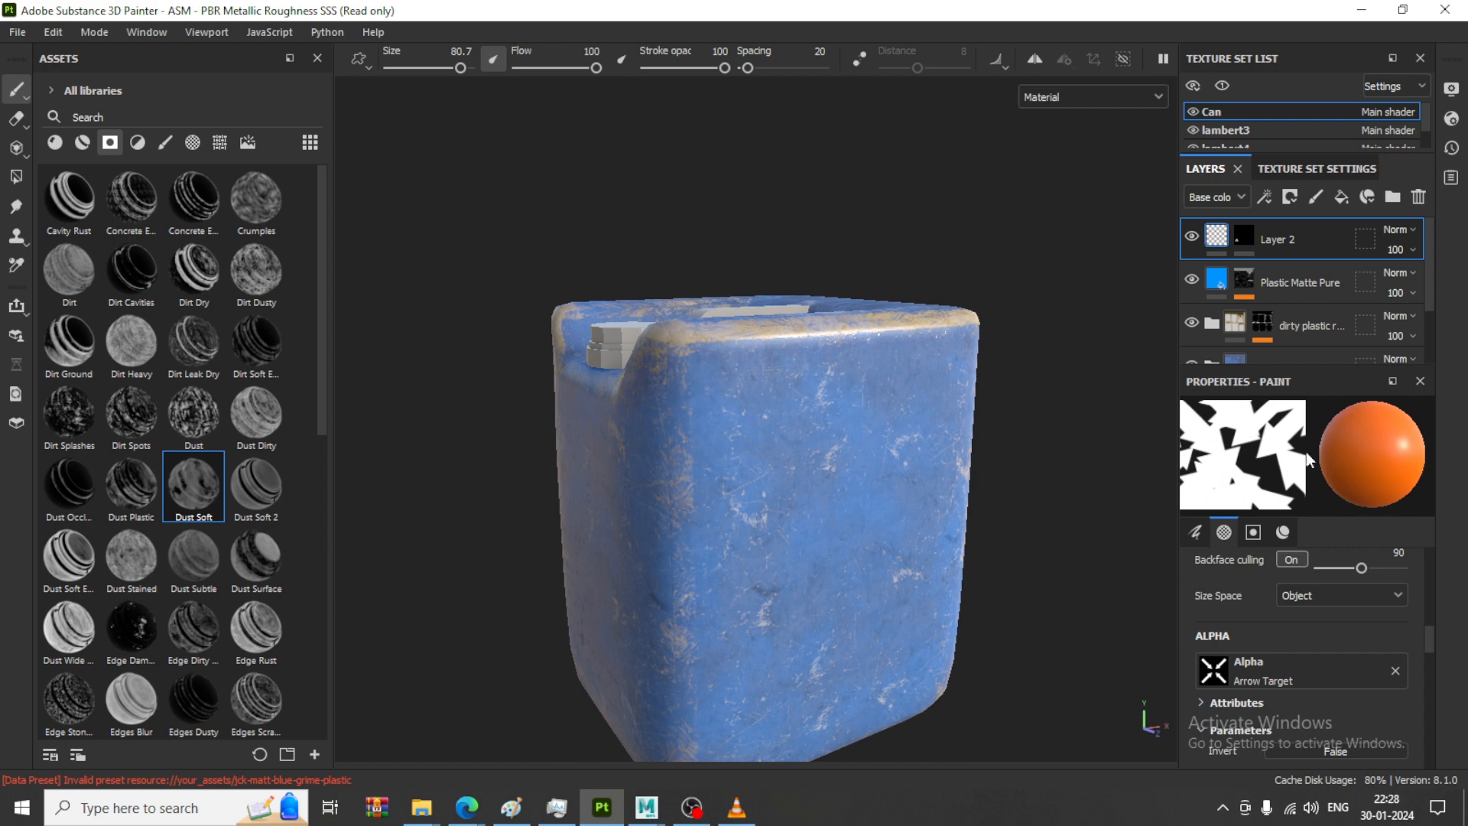
Remove the mask from Layer 2 and delete the layer
{"action": "left_click", "coordinate": [1243, 236]}
{"action": "right_click", "coordinate": [1243, 236]}
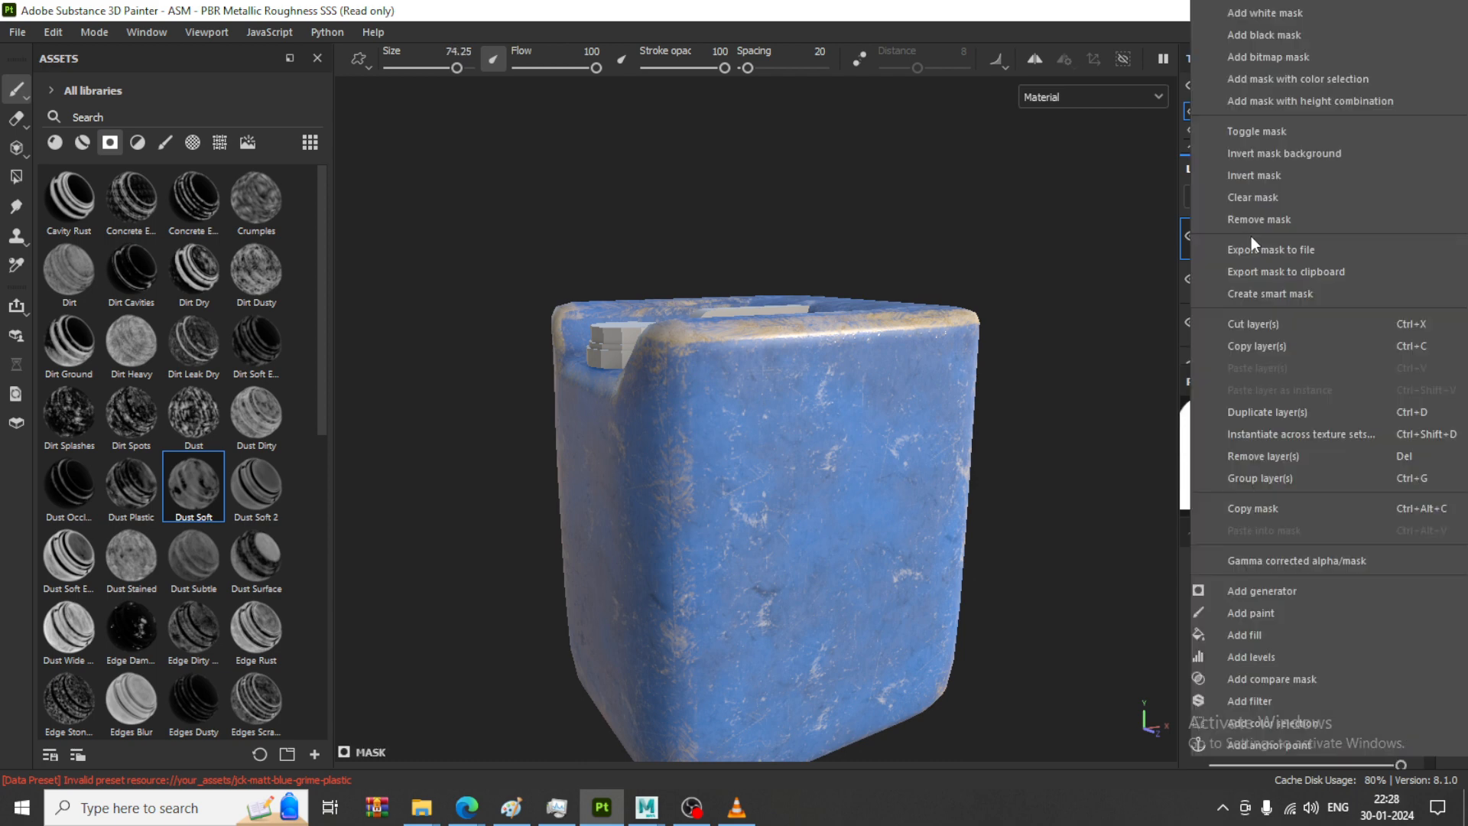
{"action": "left_click", "coordinate": [1289, 221]}
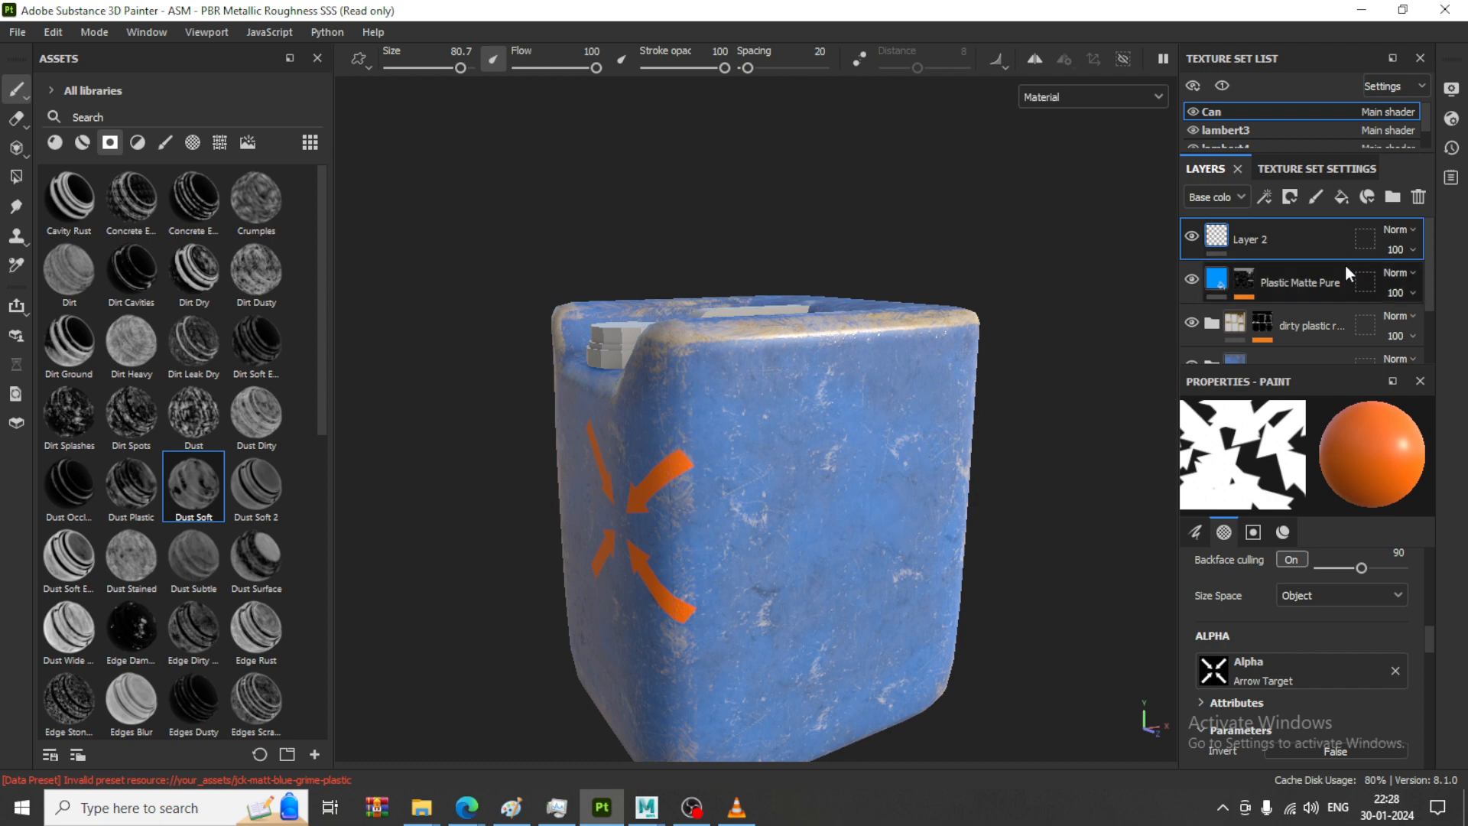
{"action": "key", "text": "Delete"}
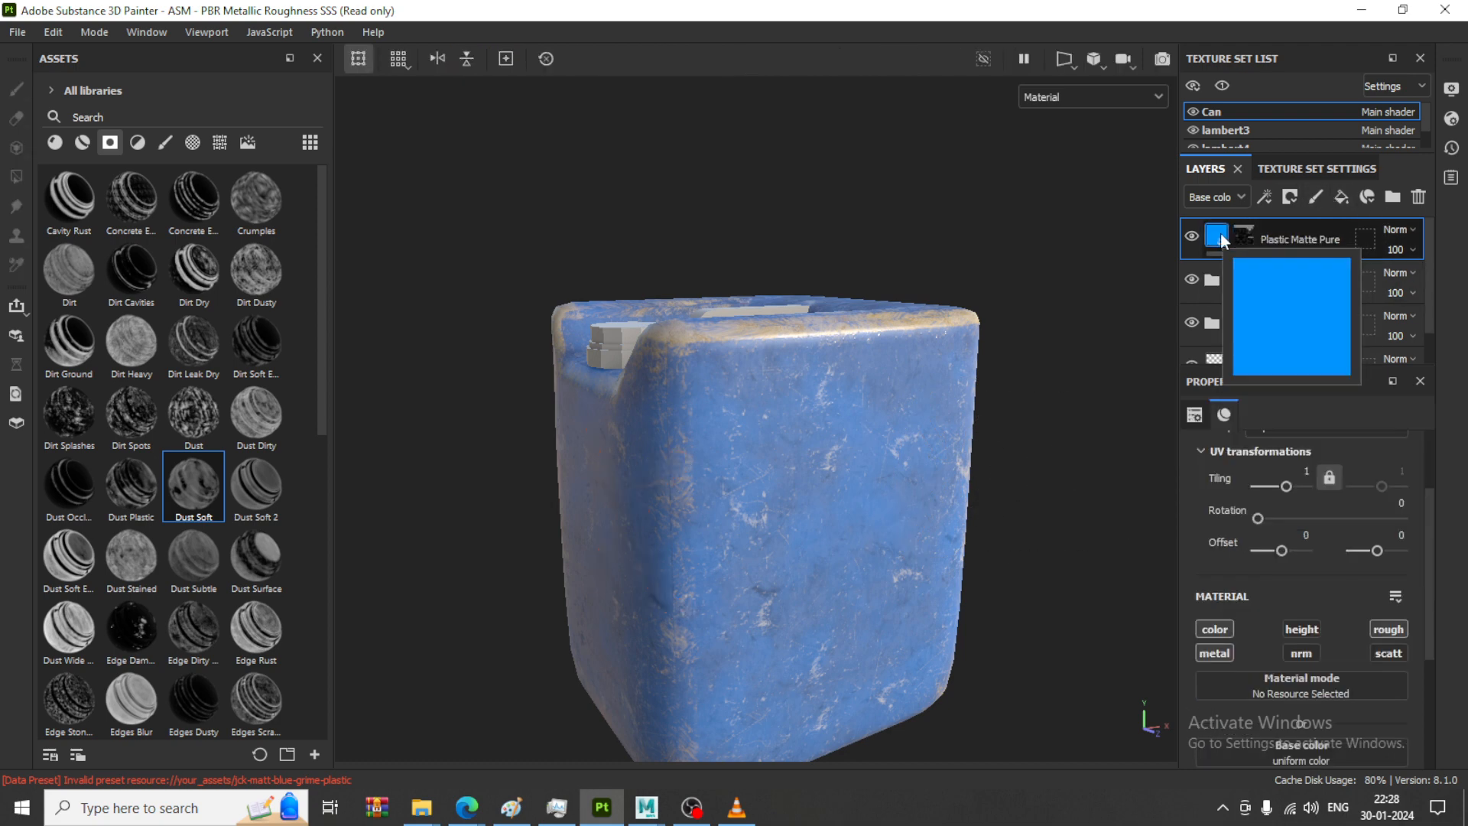
Add a new paint layer above Plastic Matte Pure and give it a black mask
{"action": "left_click", "coordinate": [1315, 197]}
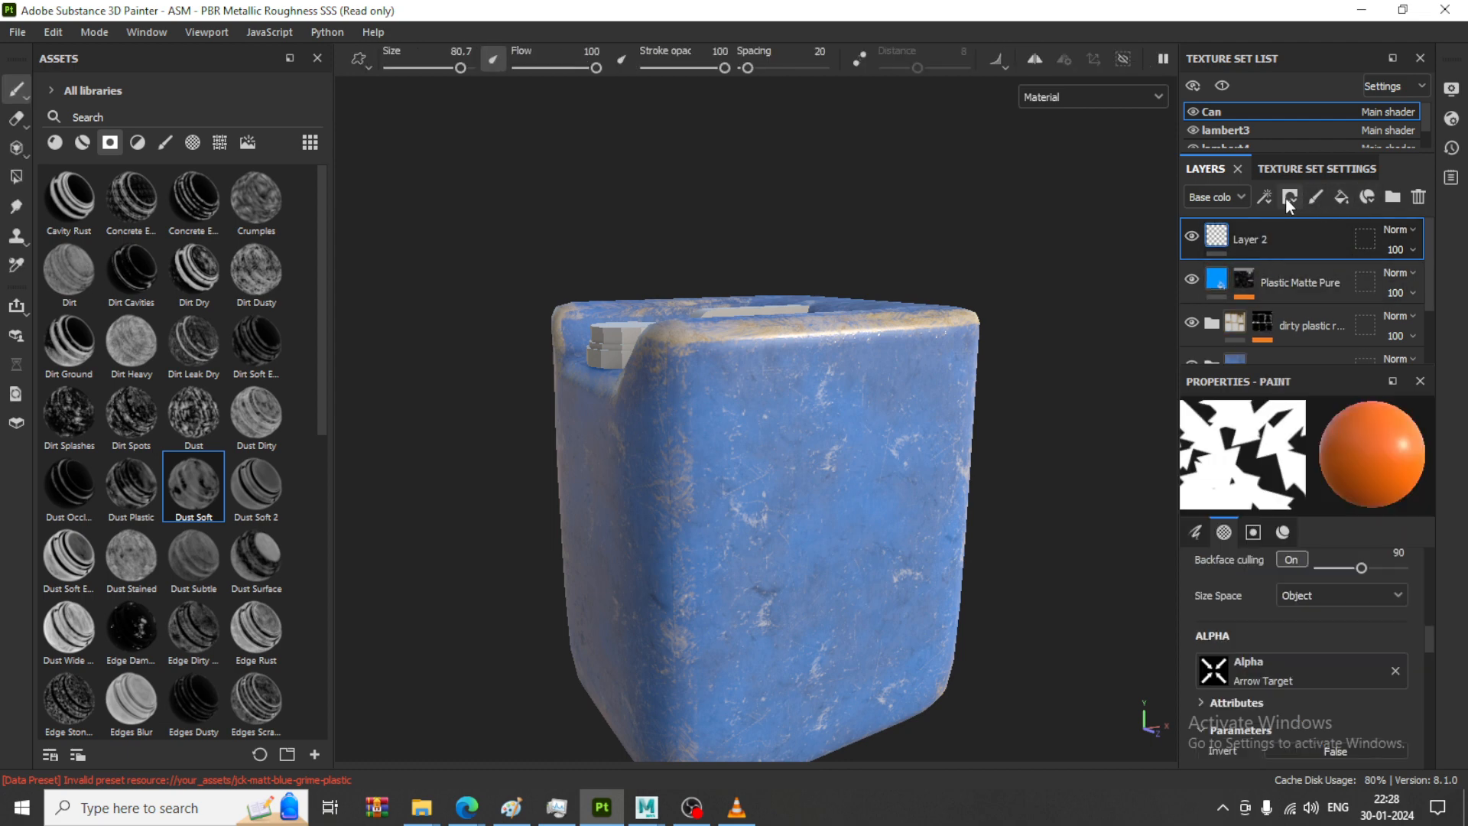
{"action": "left_click", "coordinate": [1286, 198]}
{"action": "left_click", "coordinate": [1318, 243]}
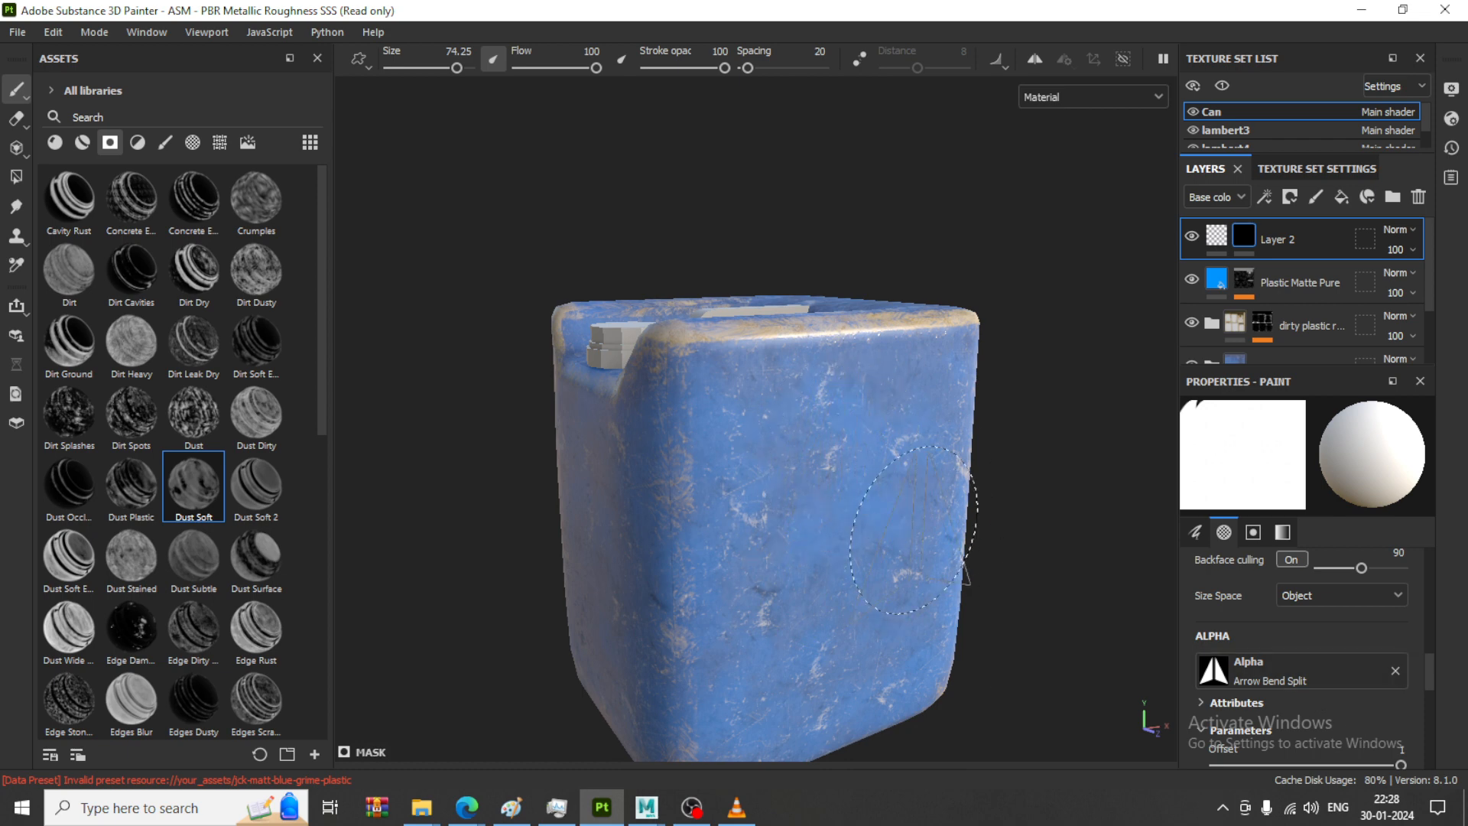
Try an orange Arrow Target stamp through the mask on the can's front face and undo it
{"action": "left_click", "coordinate": [1238, 240]}
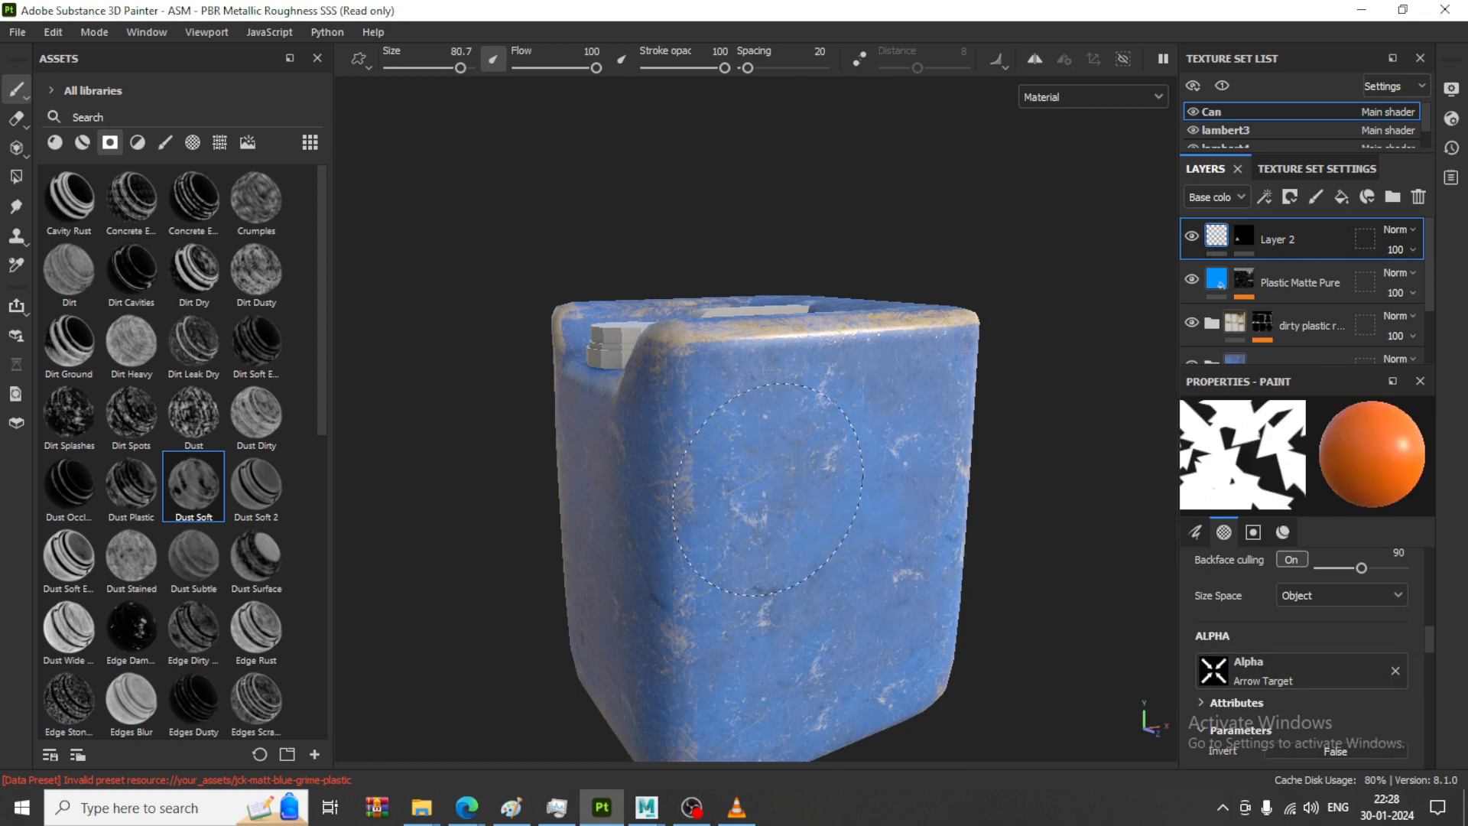
{"action": "left_click", "coordinate": [830, 474]}
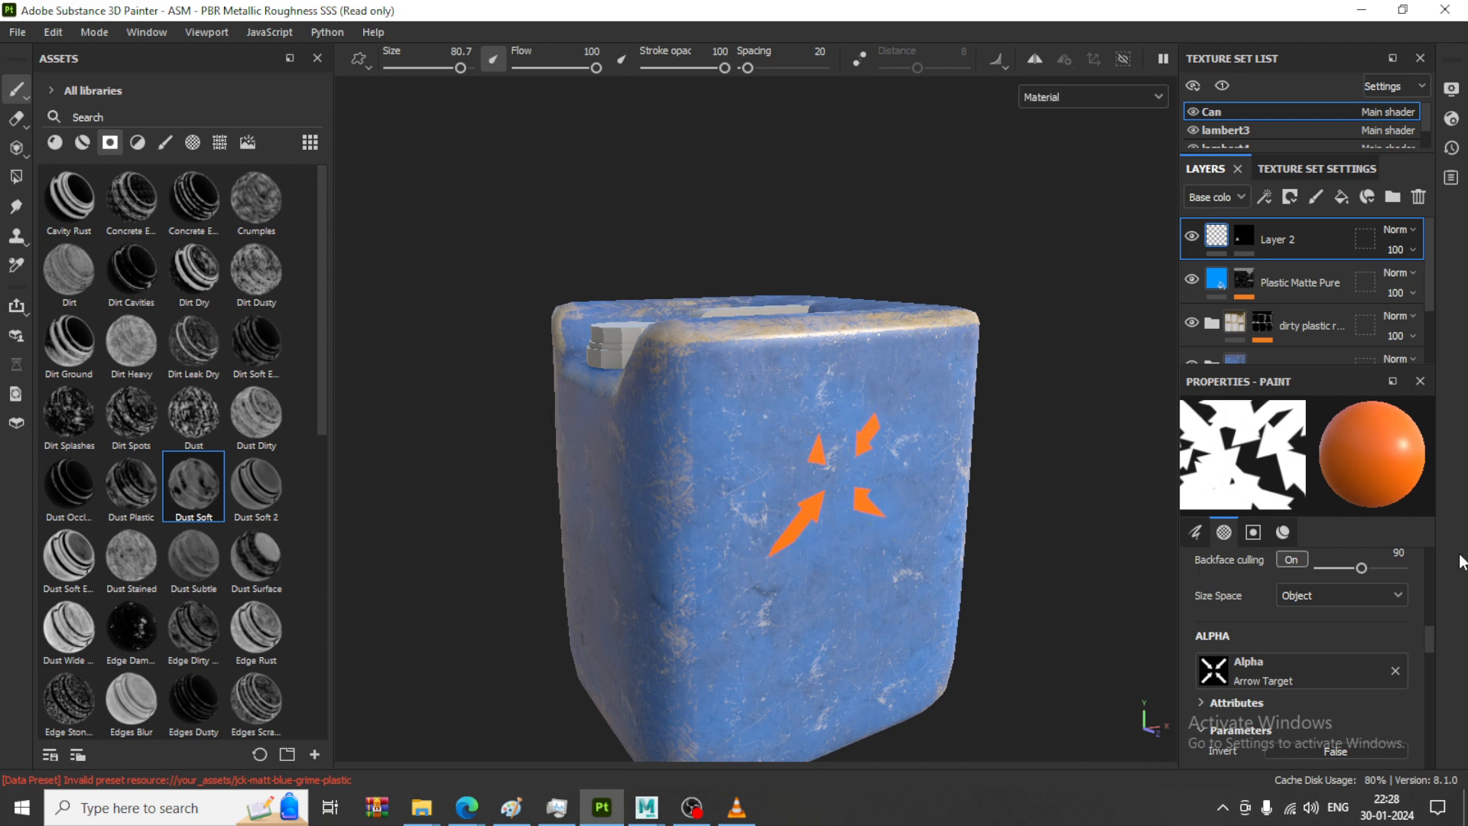
{"action": "key", "text": "ctrl+z"}
Invert Layer 2's mask, try an orange Arrow Target stroke across the can's front face, and undo it
{"action": "right_click", "coordinate": [1243, 240]}
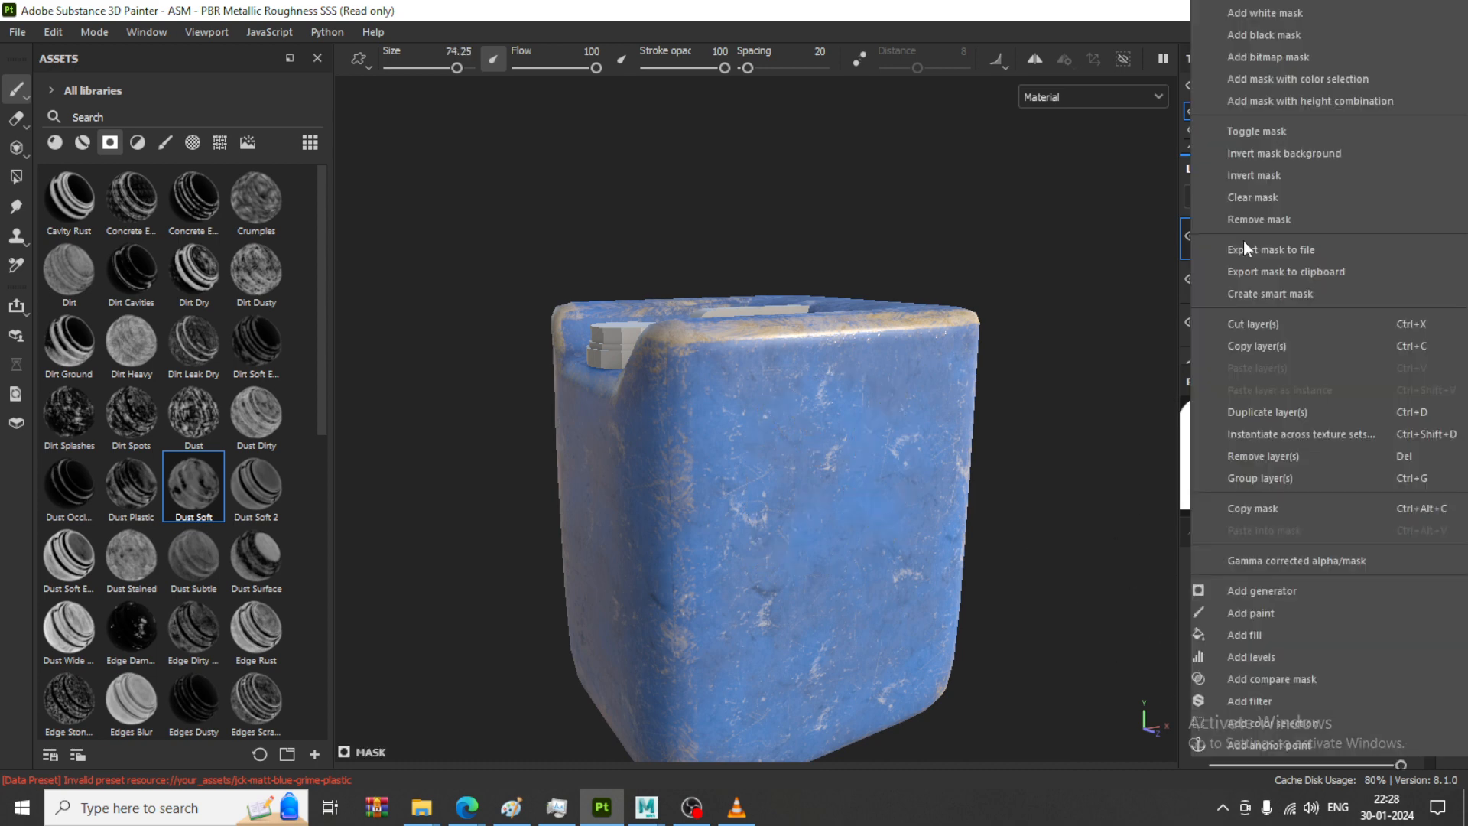
{"action": "left_click", "coordinate": [1254, 175]}
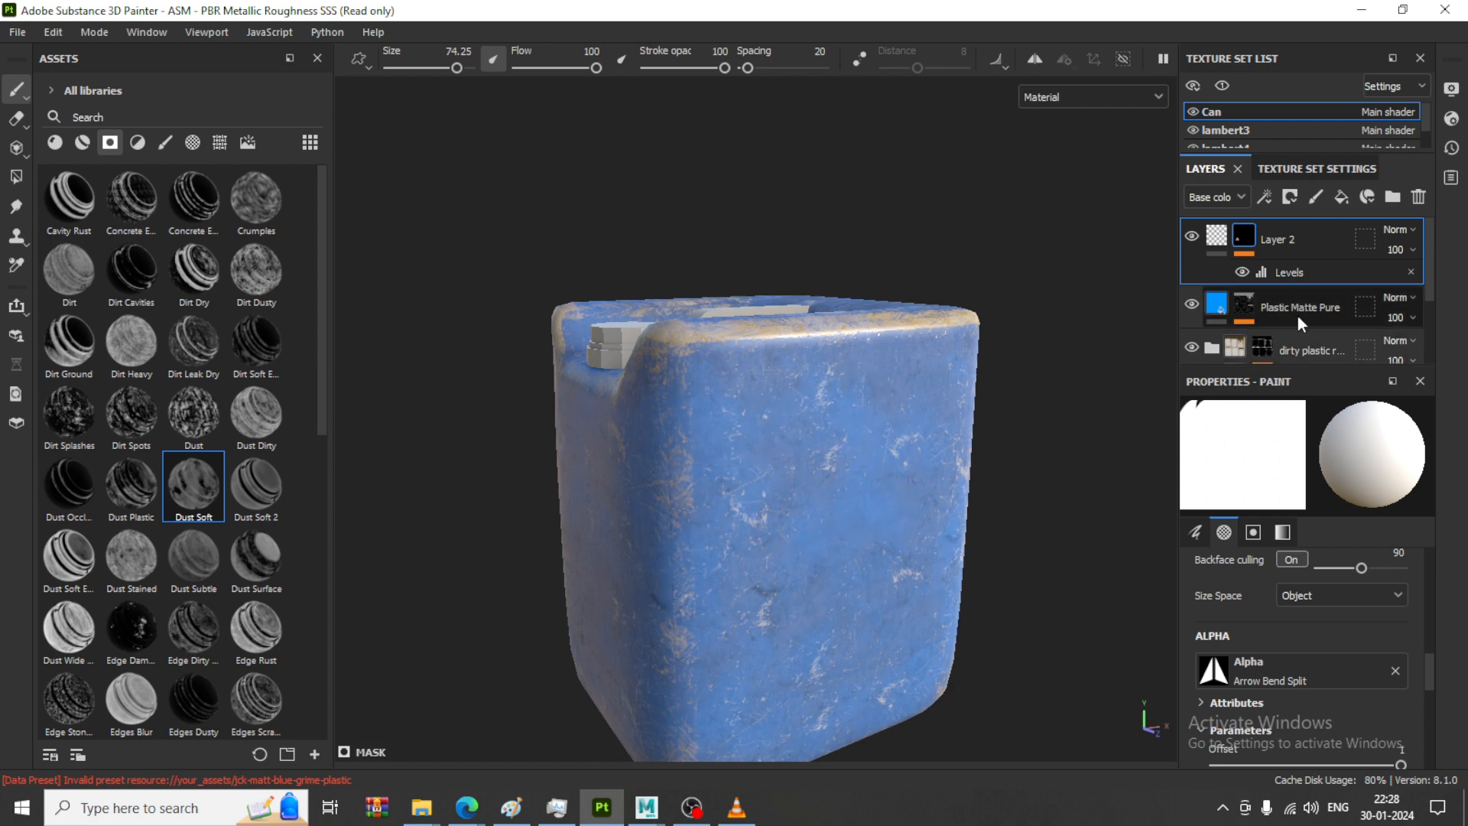
{"action": "left_click", "coordinate": [1218, 243]}
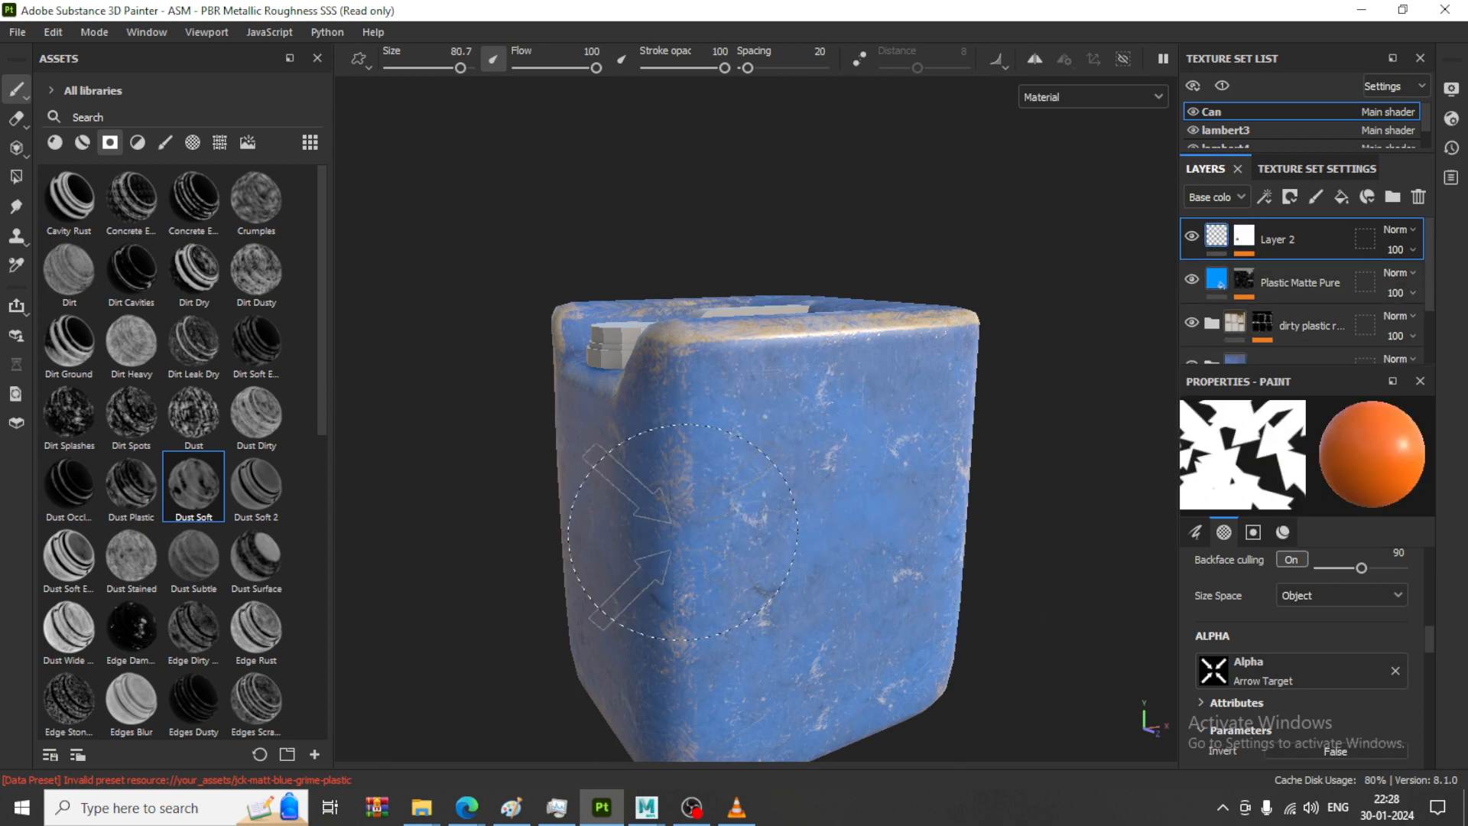
{"action": "mouse_move", "coordinate": [639, 517]}
{"action": "left_mouse_down"}
{"action": "mouse_move", "coordinate": [623, 508]}
{"action": "mouse_move", "coordinate": [673, 574]}
{"action": "mouse_move", "coordinate": [793, 514]}
{"action": "mouse_move", "coordinate": [822, 587]}
{"action": "mouse_move", "coordinate": [896, 573]}
{"action": "left_mouse_up"}
{"action": "key", "text": "ctrl+z"}
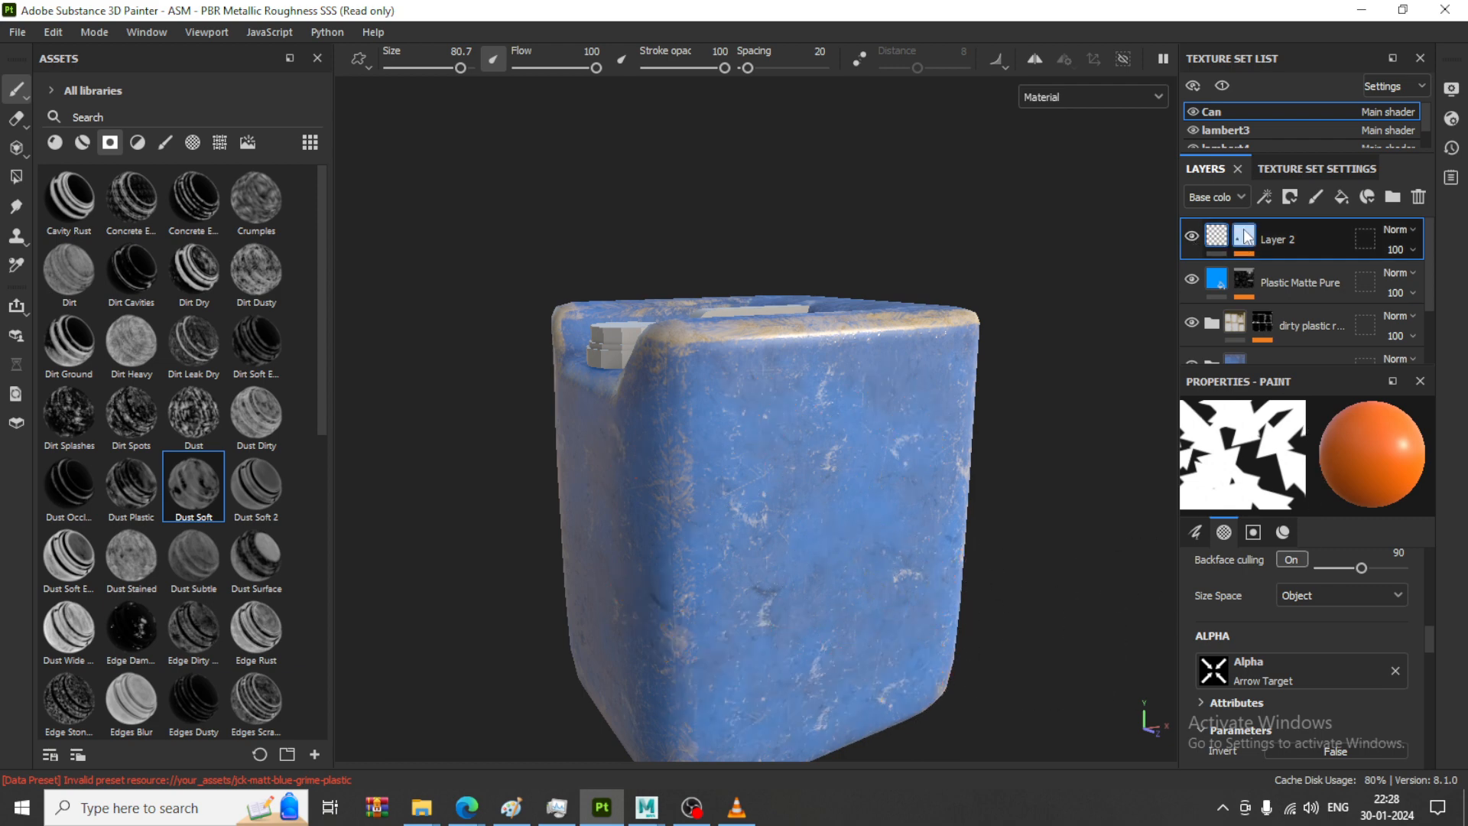
Switch from the inverted mask back to Layer 2's content, try a single orange Arrow Target stamp on the front face, and undo it
{"action": "left_click", "coordinate": [1245, 237]}
{"action": "left_click", "coordinate": [1248, 243]}
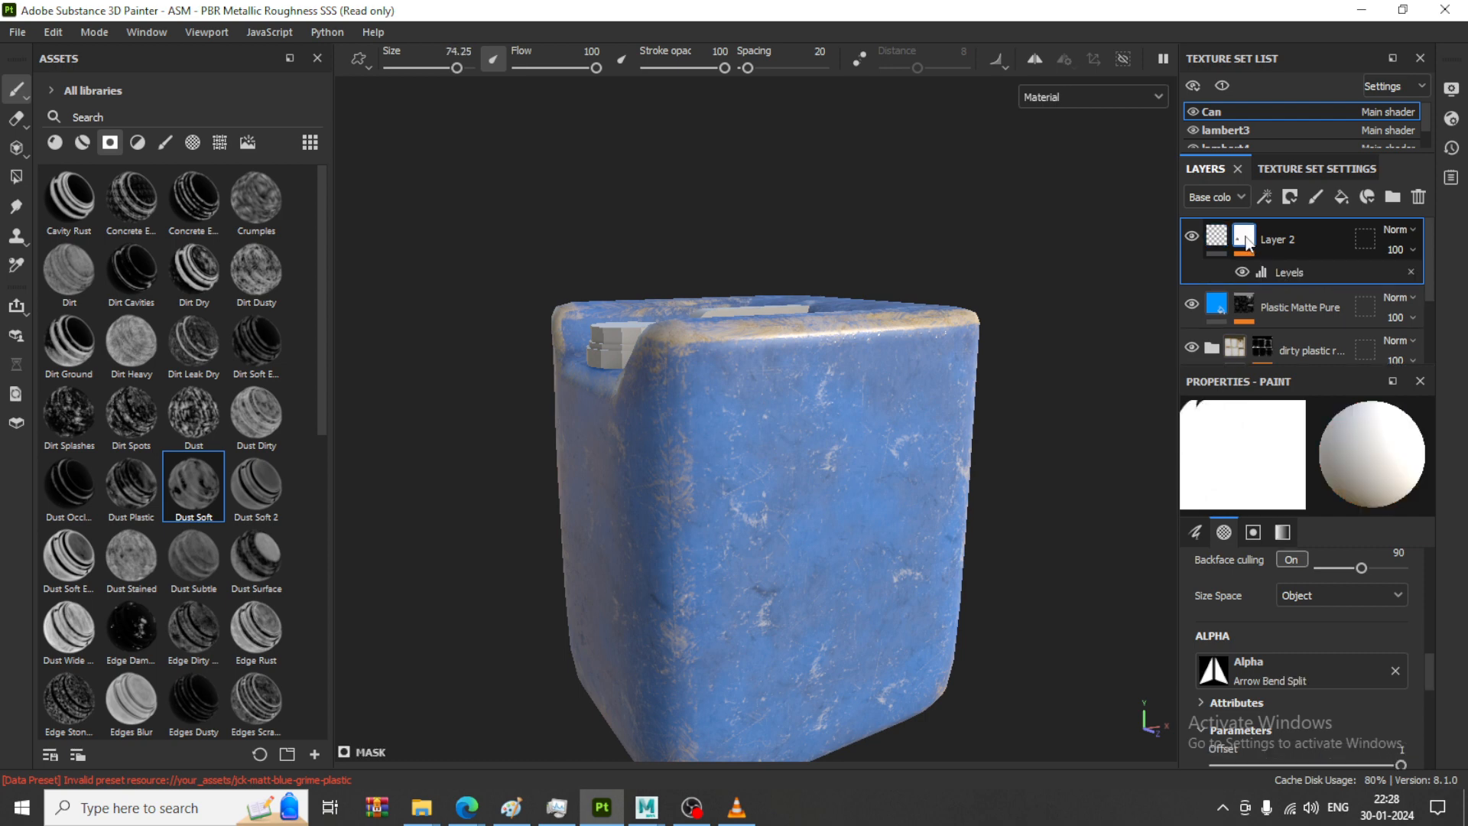
{"action": "left_click", "coordinate": [1216, 239]}
{"action": "left_click", "coordinate": [839, 468]}
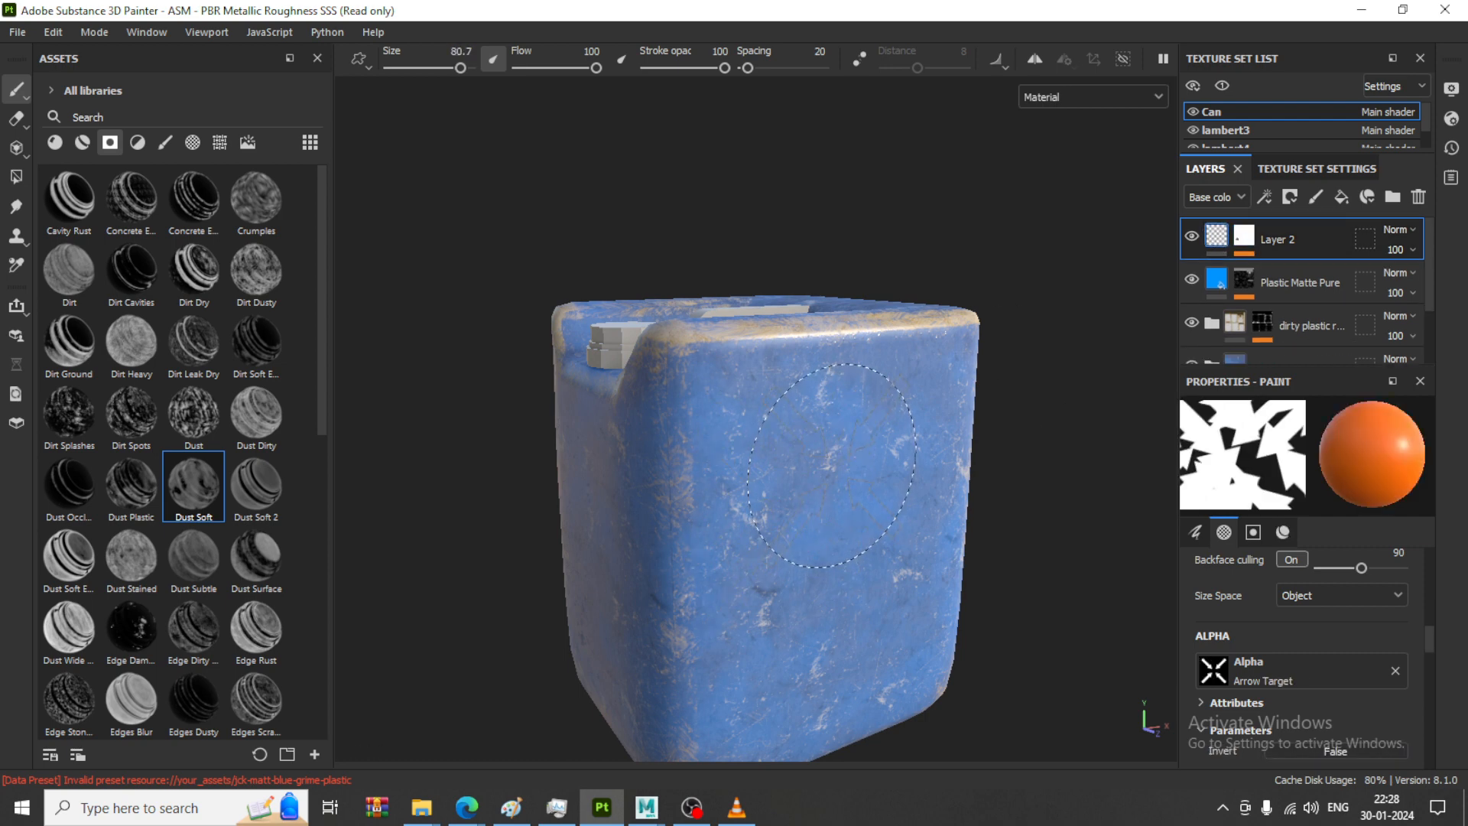
{"action": "key", "text": "ctrl+z"}
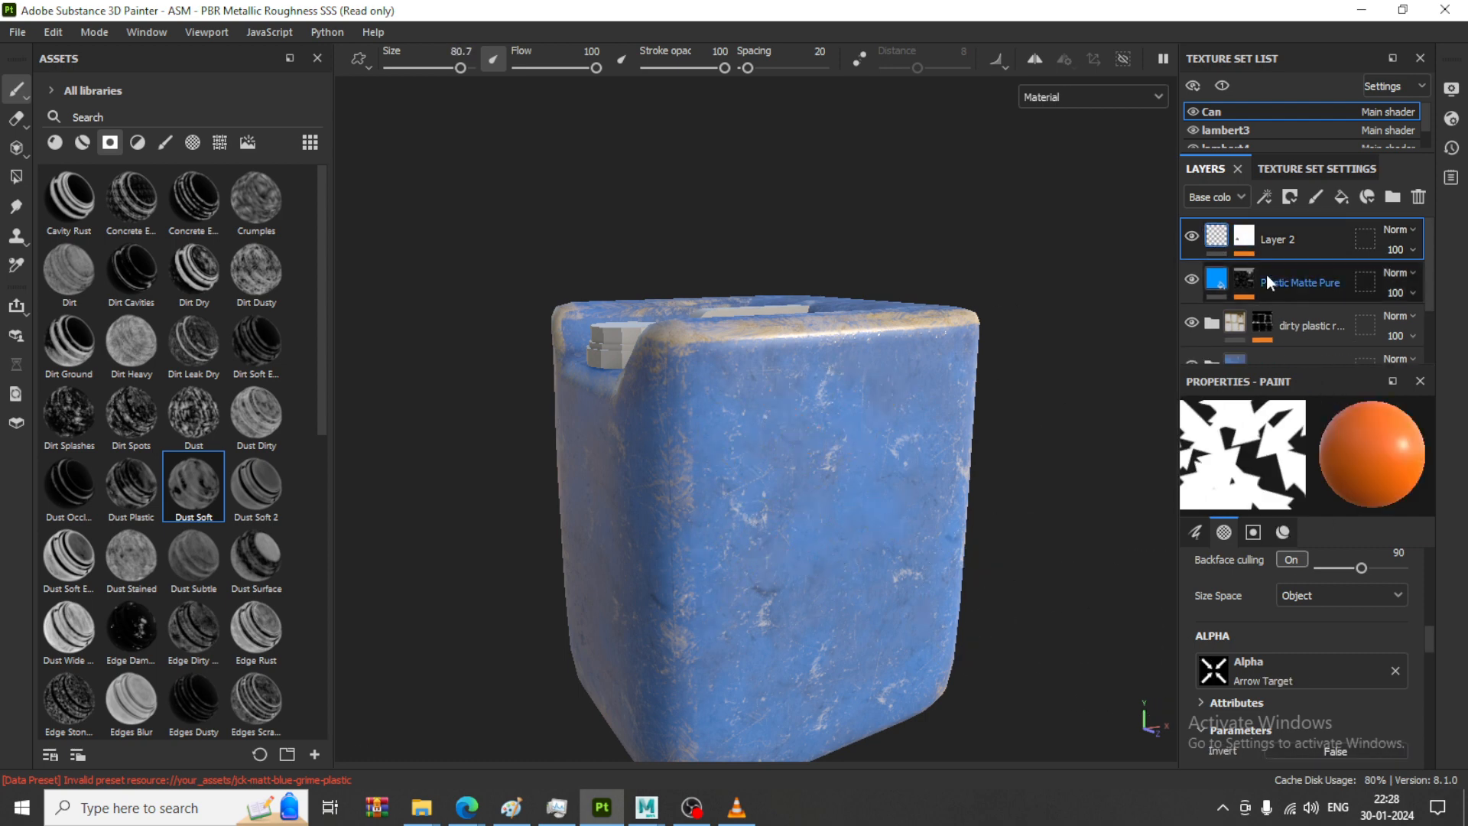
Remove the inverted mask from Layer 2, then try an unmasked orange Arrow Target stamp and undo it
{"action": "right_click", "coordinate": [1244, 237]}
{"action": "left_click", "coordinate": [1255, 218]}
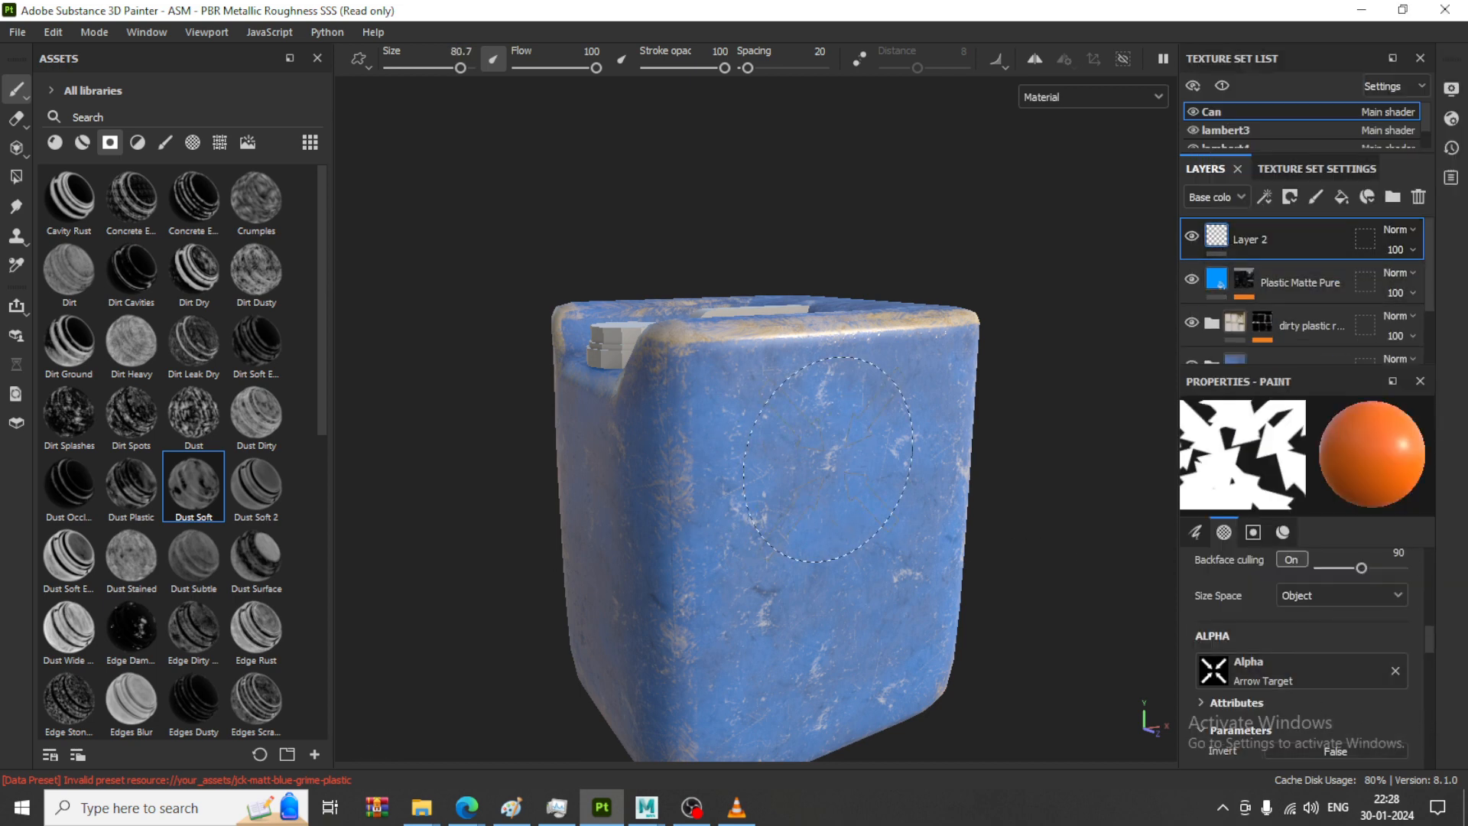
{"action": "left_click", "coordinate": [837, 457]}
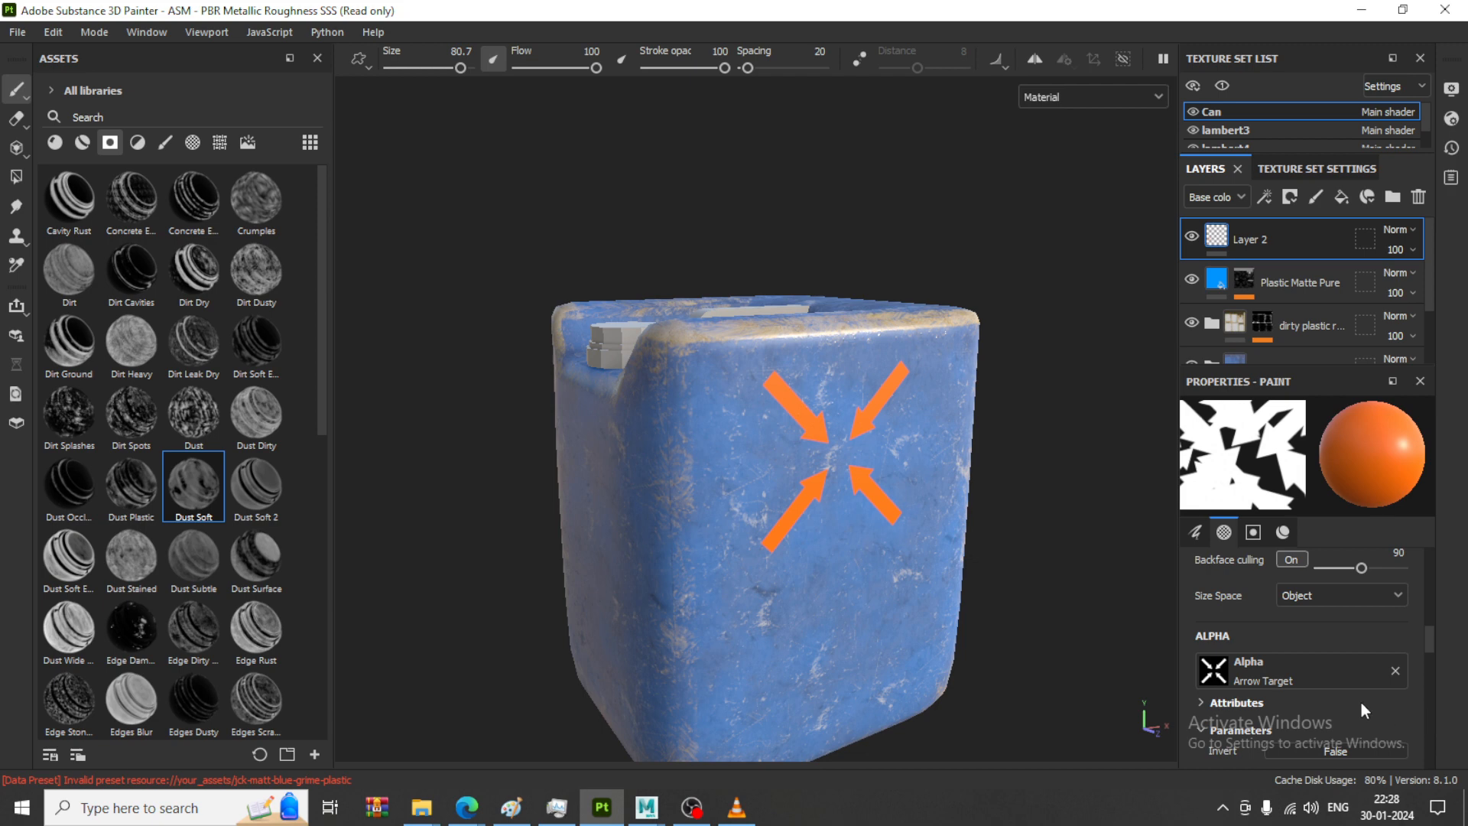
{"action": "key", "text": "ctrl+z"}
Set the brush alpha to Circle Dots and stamp it once in orange on the upper part of the can's front face
{"action": "left_click", "coordinate": [1333, 681]}
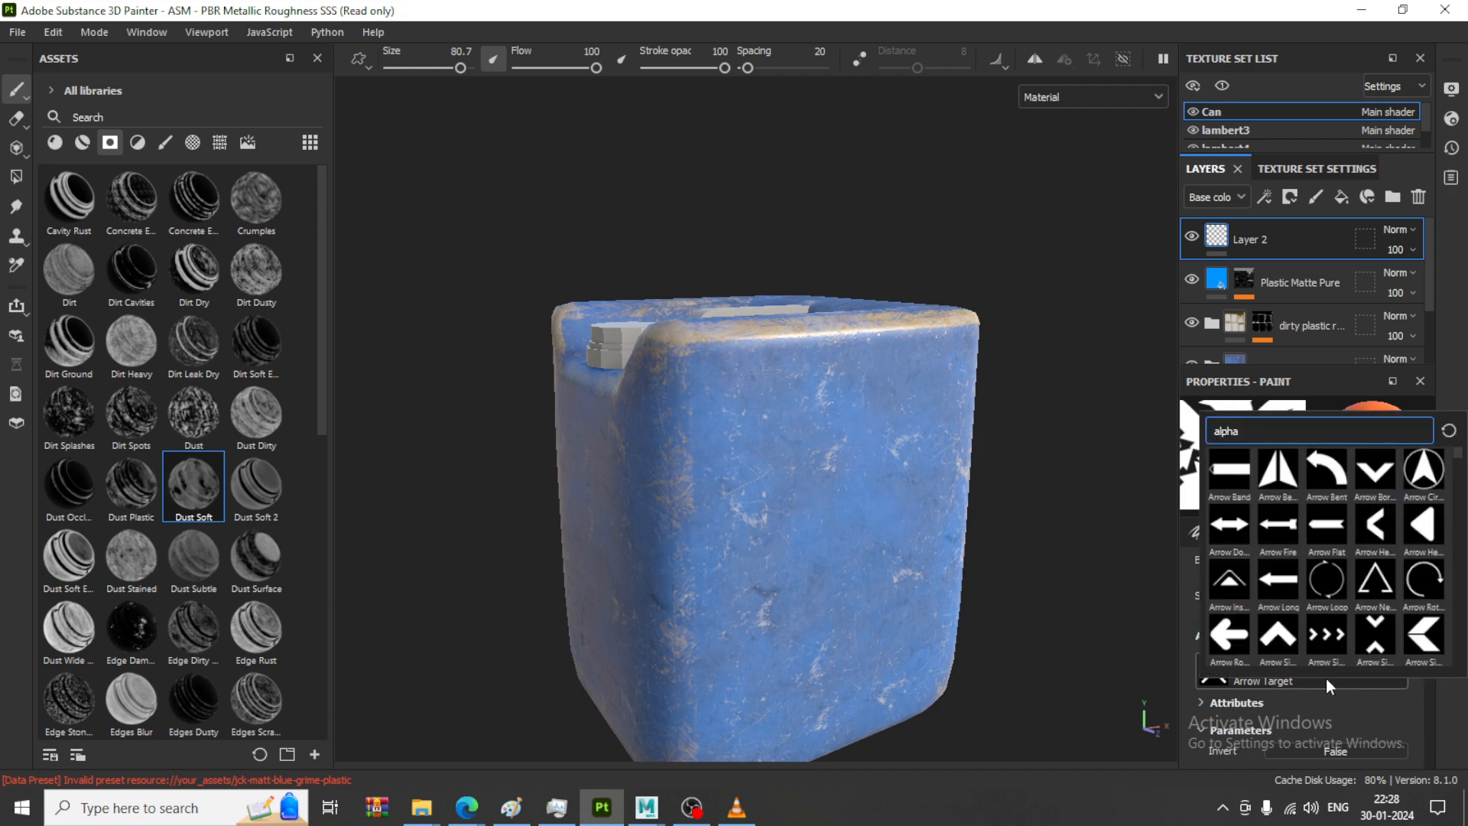
{"action": "scroll", "coordinate": [1318, 595], "scroll_direction": "down", "scroll_amount": 5}
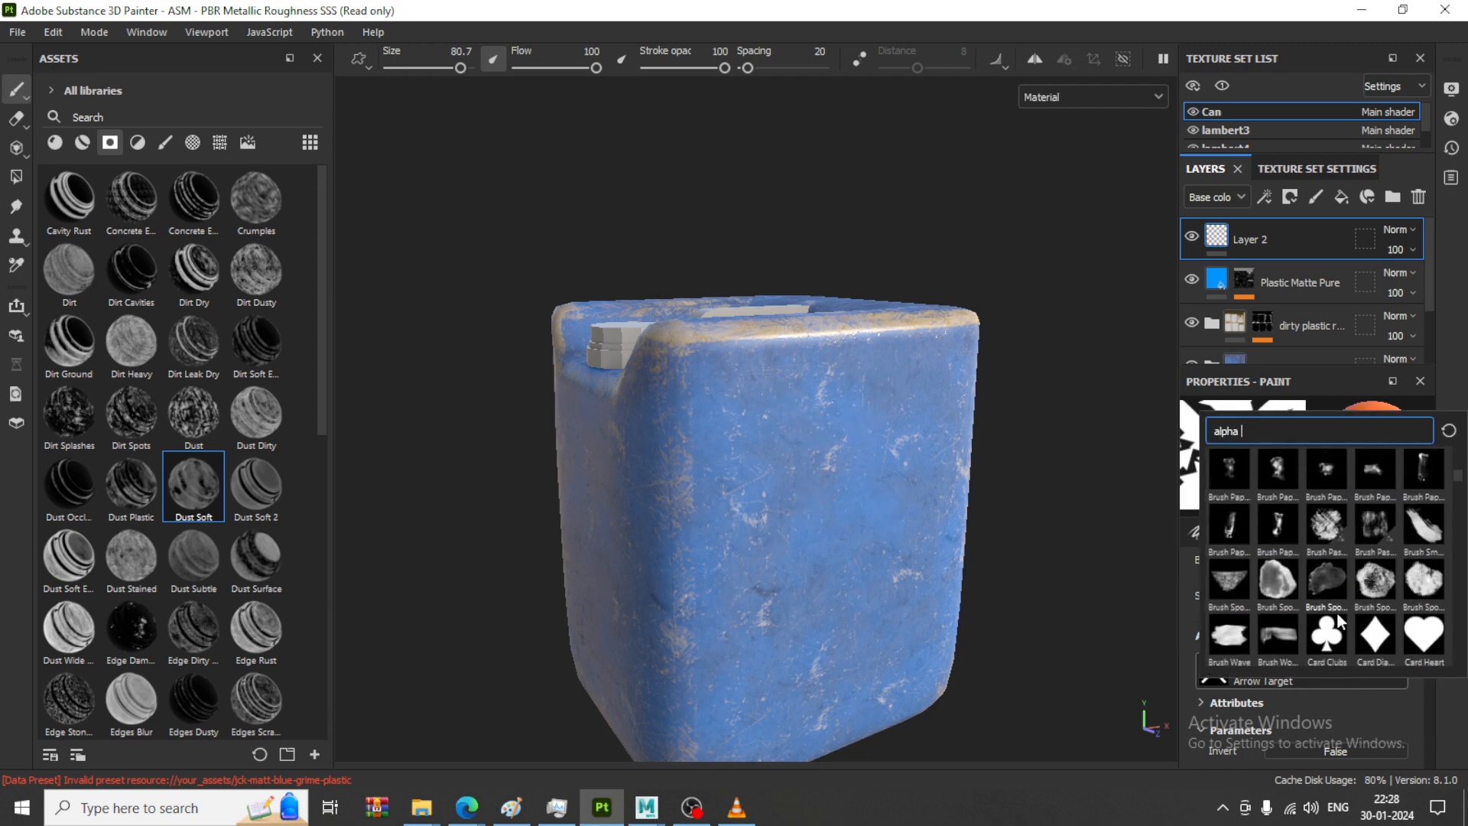
{"action": "scroll", "coordinate": [1344, 623], "scroll_direction": "down", "scroll_amount": 3}
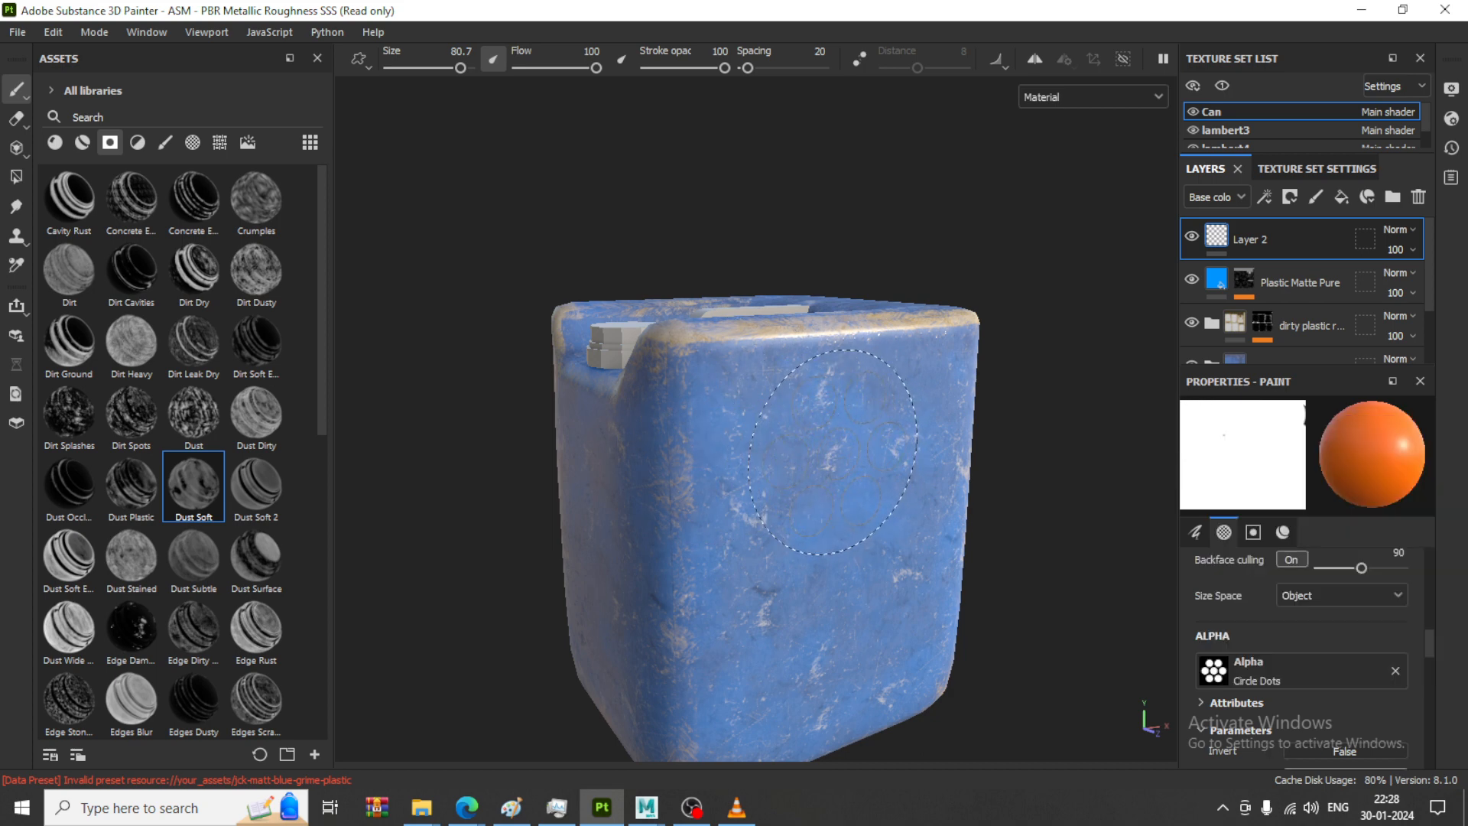
{"action": "left_click", "coordinate": [836, 450]}
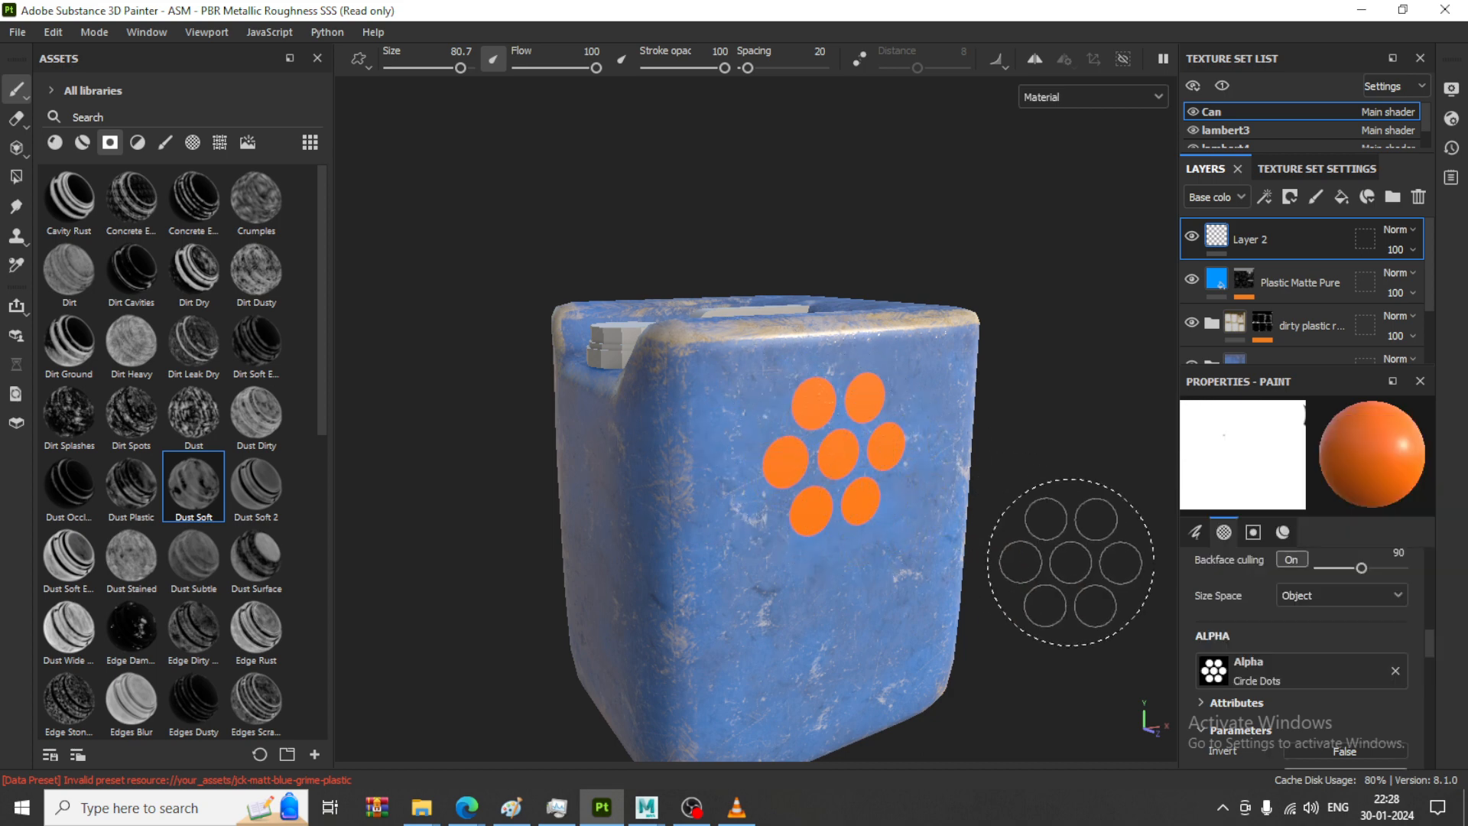
Undo the last Circle Dots stamp and stamp it again in orange at brush size about 62 on the front face's upper part
{"action": "key", "text": "ctrl+z"}
{"action": "key", "text": "["}
{"action": "key", "text": "["}
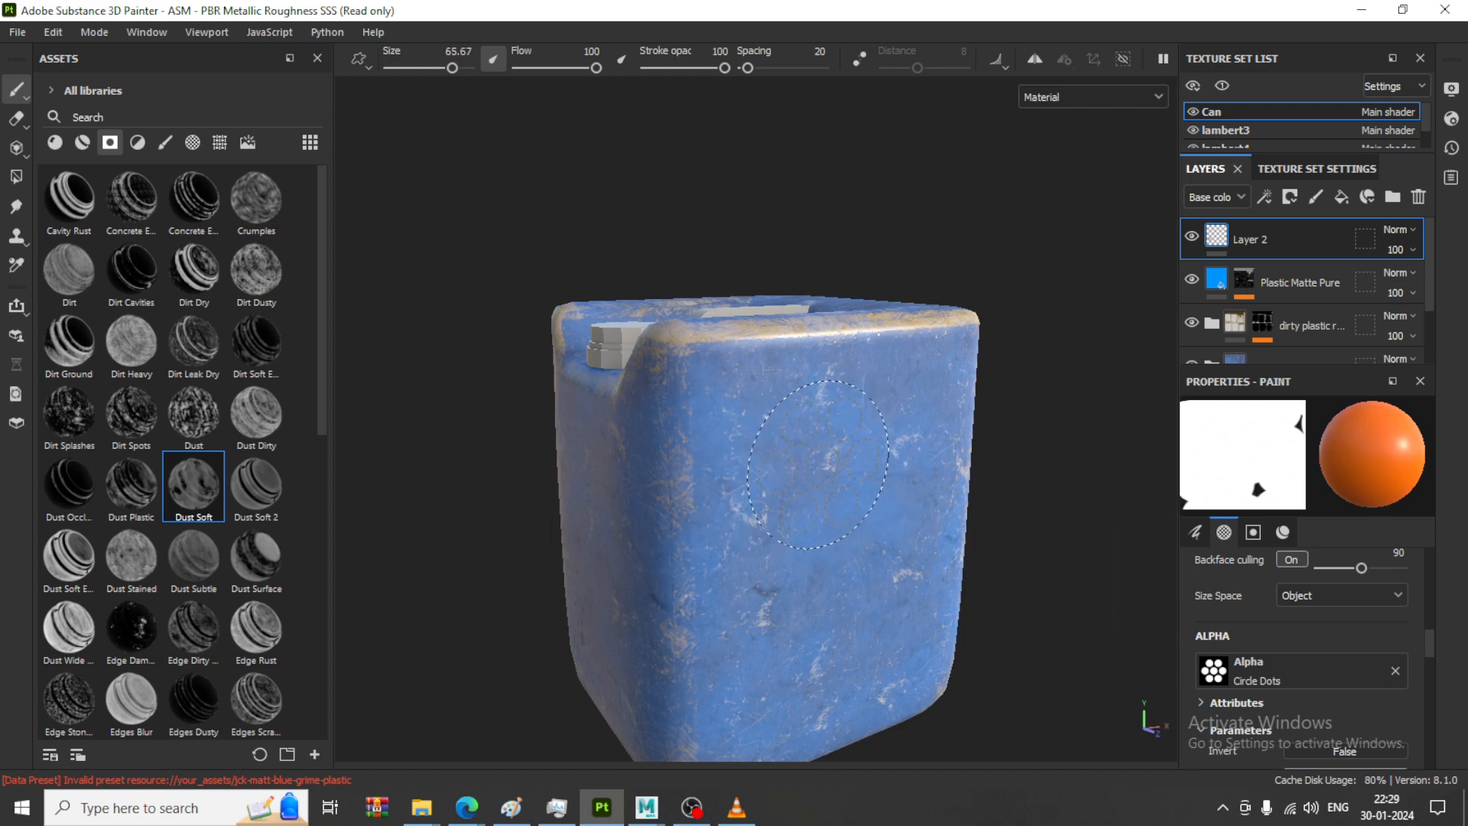
{"action": "left_click", "coordinate": [846, 442]}
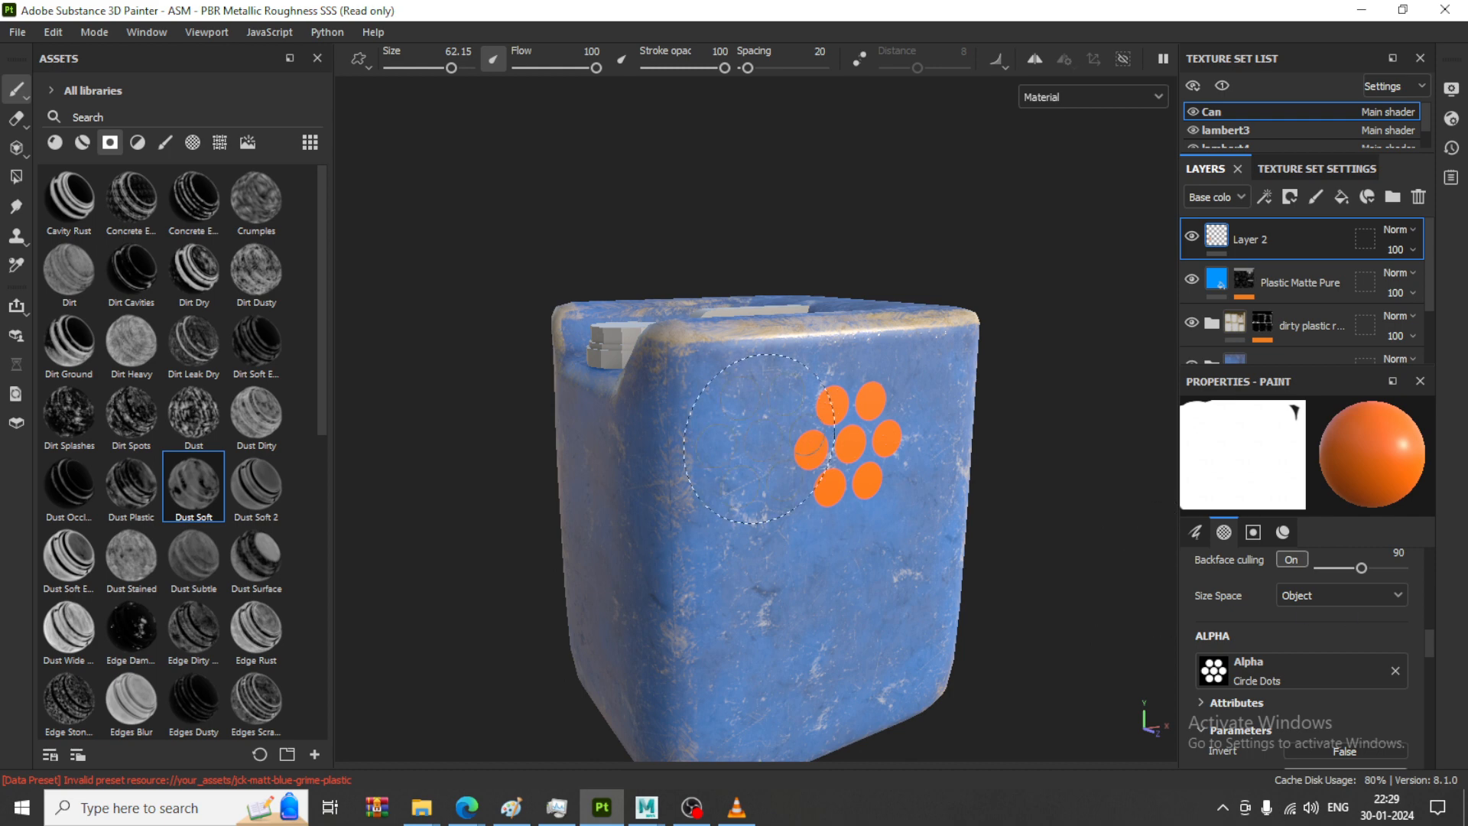
Set the brush alpha to the Font Black Ops One text alpha
{"action": "left_click", "coordinate": [1311, 680]}
{"action": "scroll", "coordinate": [1346, 576], "scroll_direction": "down", "scroll_amount": 5}
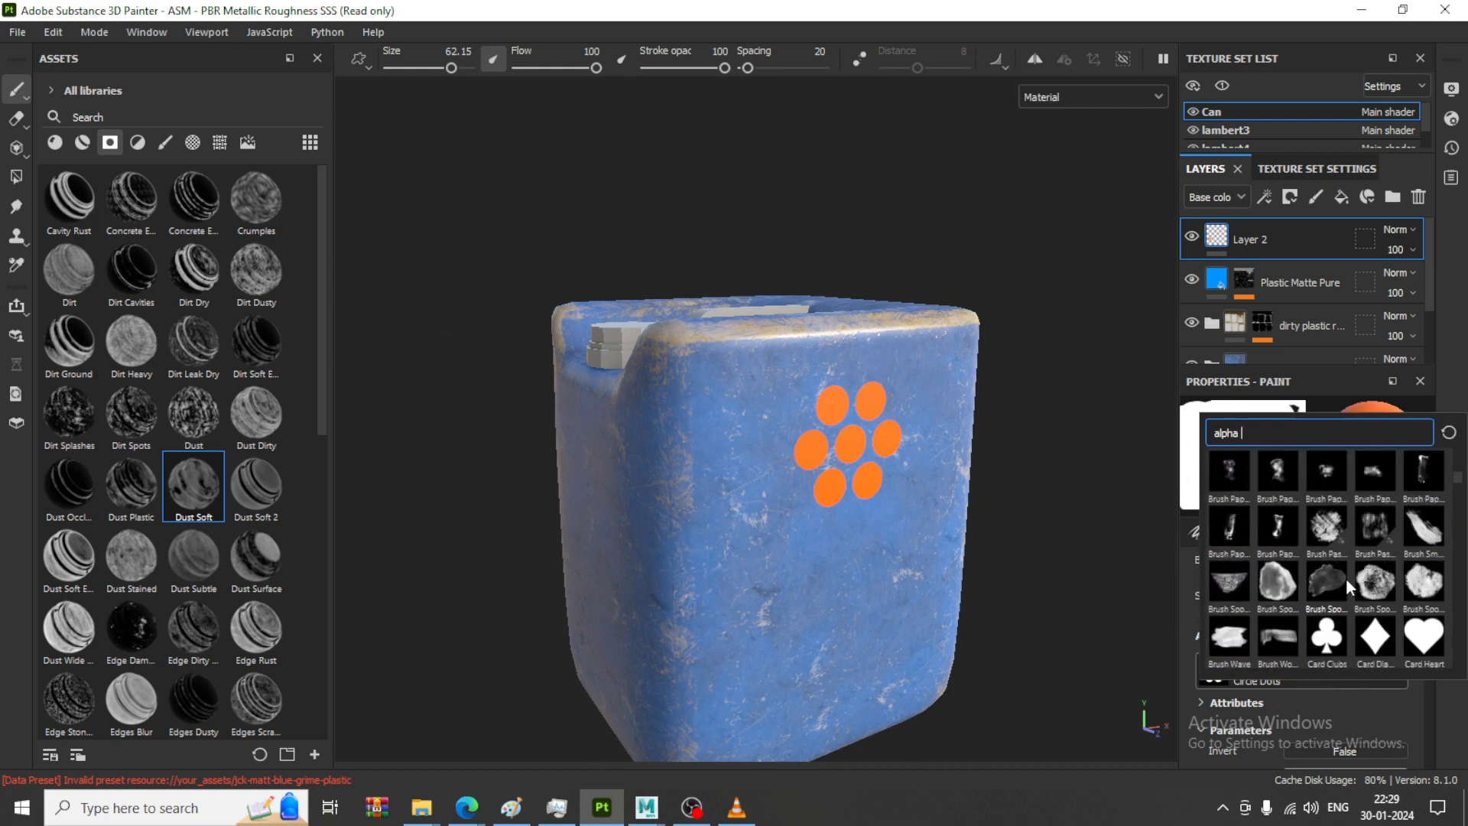
{"action": "scroll", "coordinate": [1345, 576], "scroll_direction": "down", "scroll_amount": 5}
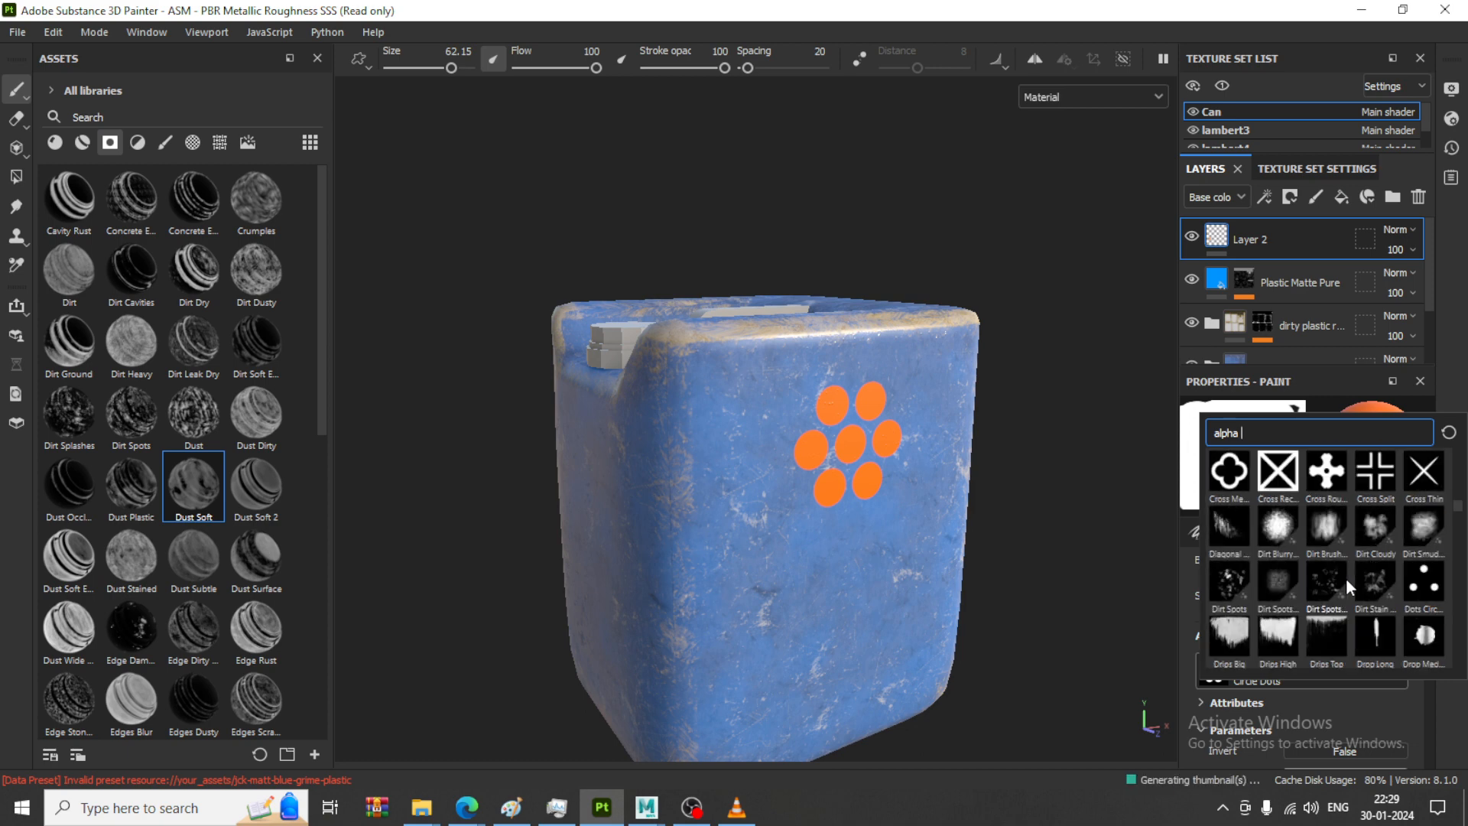
{"action": "scroll", "coordinate": [1346, 576], "scroll_direction": "down", "scroll_amount": 5}
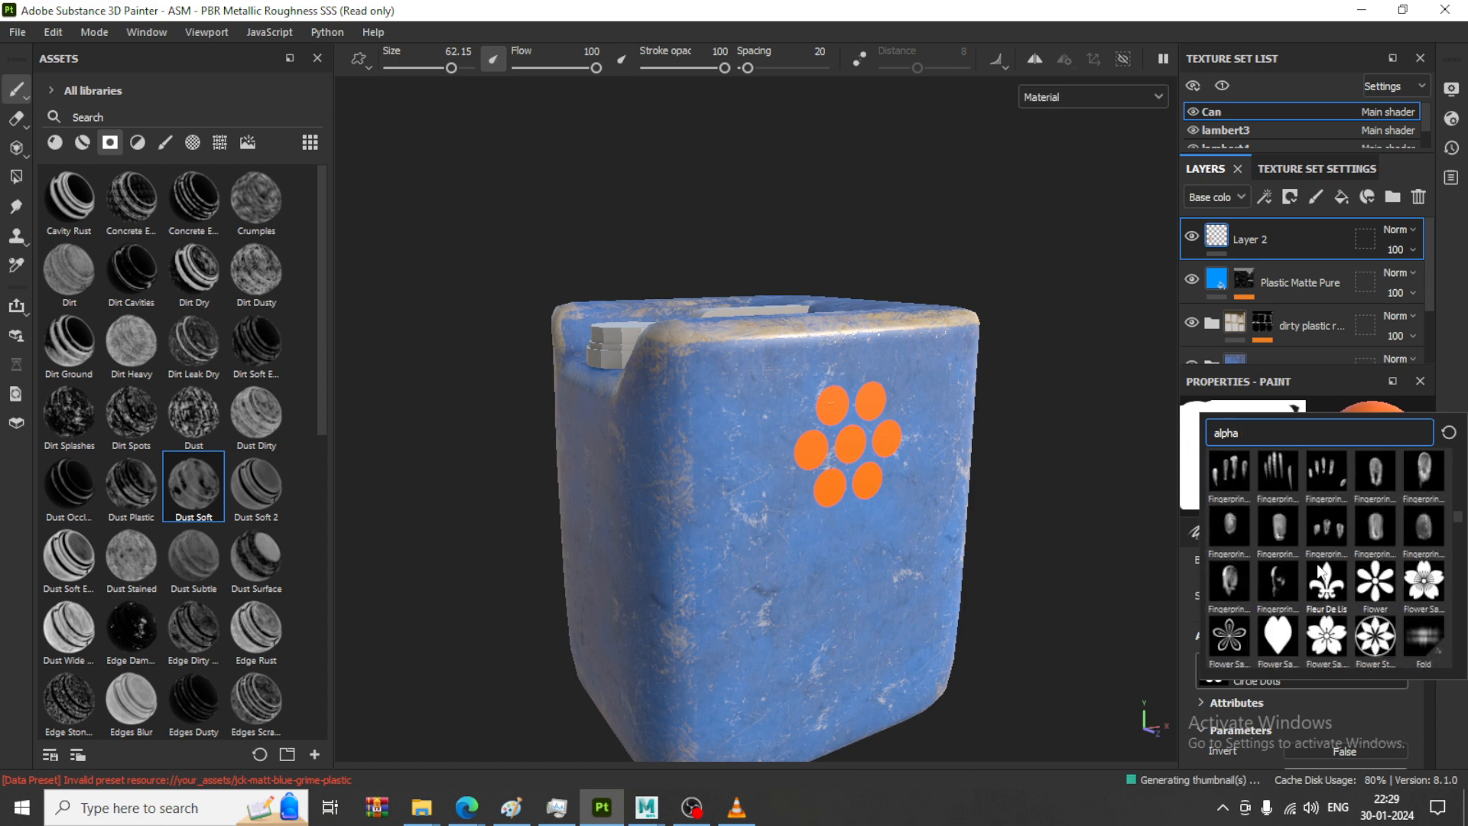
{"action": "scroll", "coordinate": [1317, 564], "scroll_direction": "down", "scroll_amount": 3}
{"action": "scroll", "coordinate": [1318, 564], "scroll_direction": "up", "scroll_amount": 3}
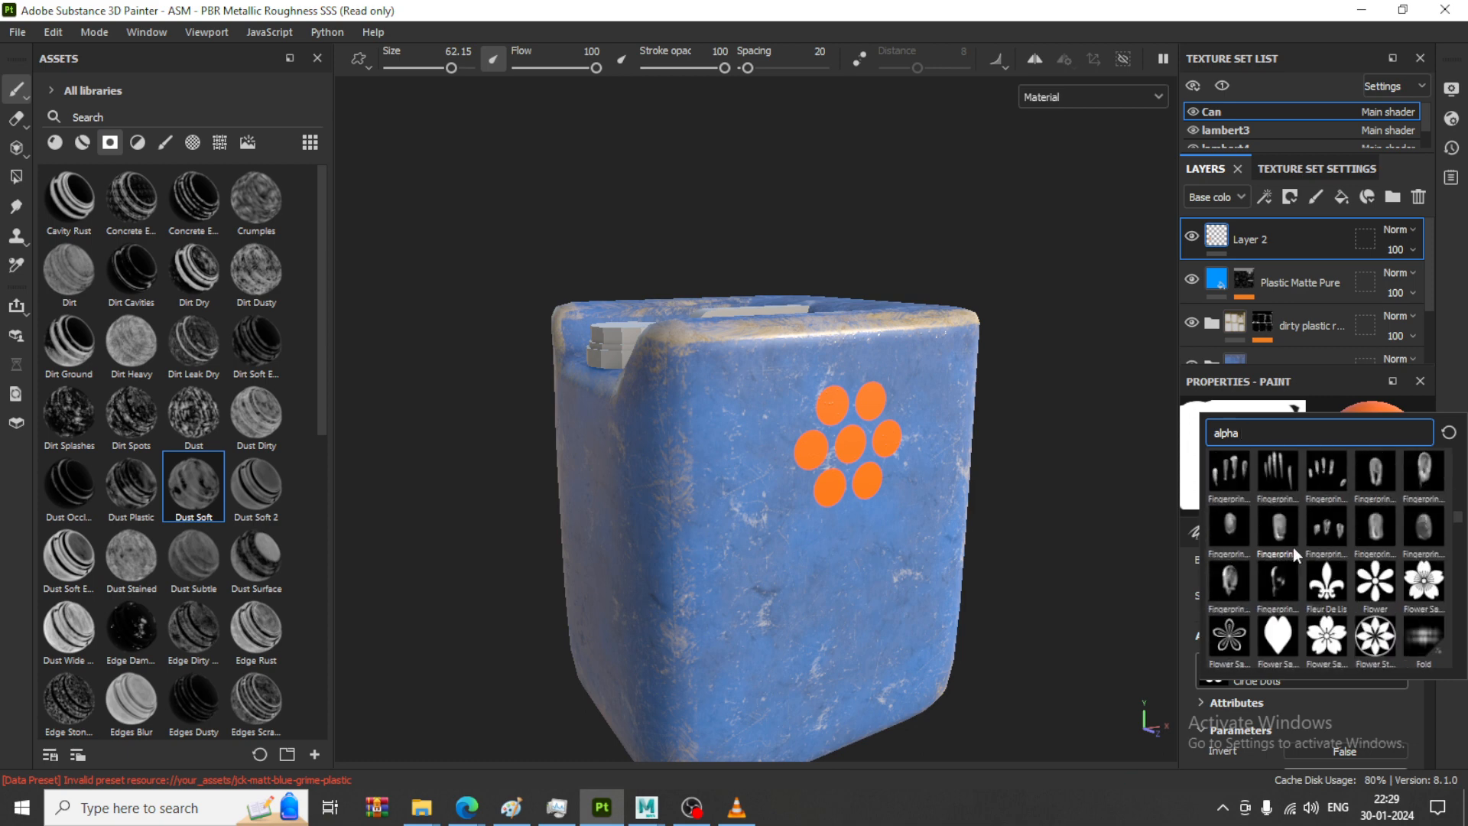
{"action": "scroll", "coordinate": [1297, 561], "scroll_direction": "up", "scroll_amount": 5}
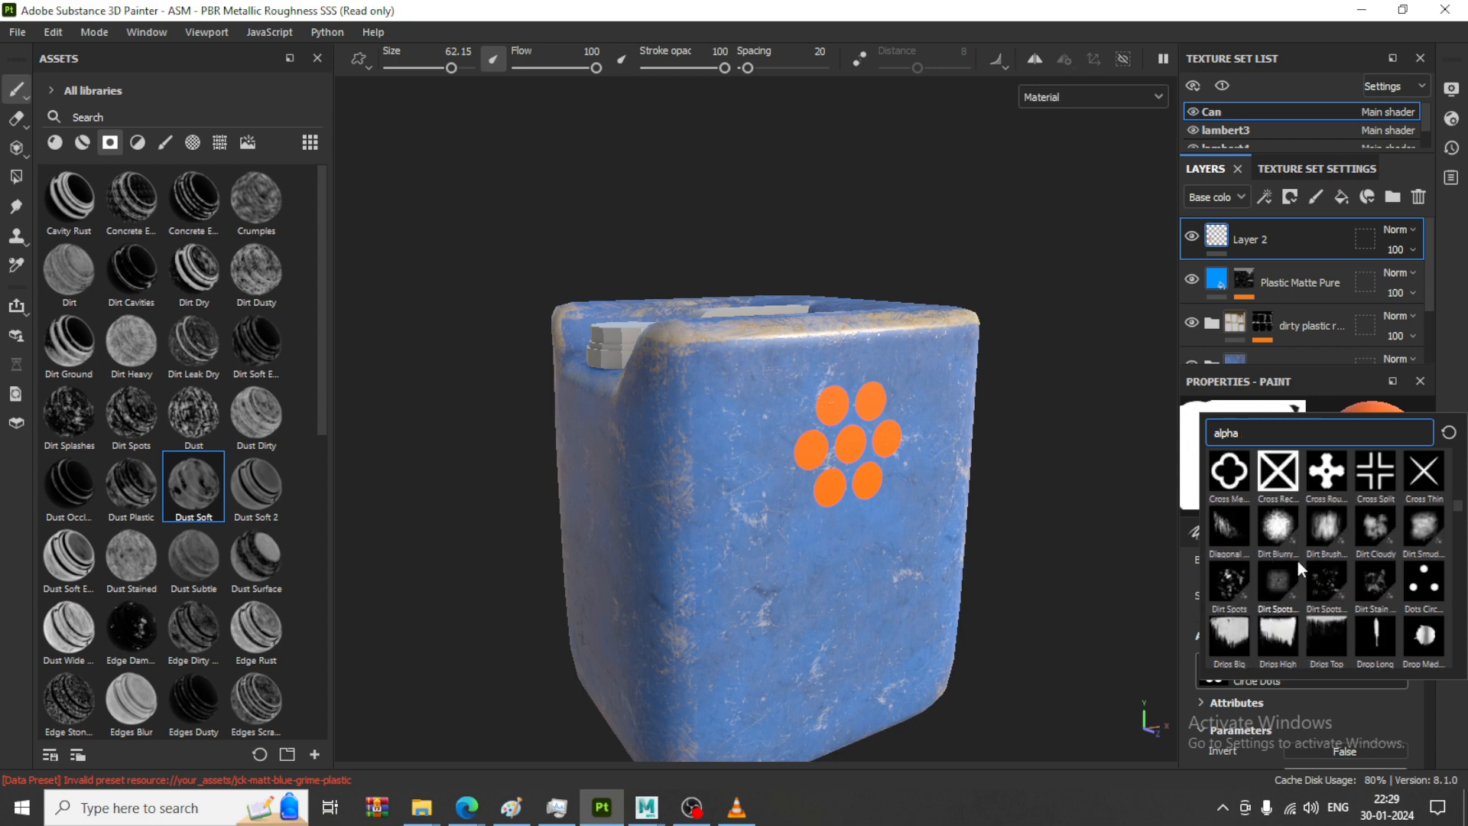
{"action": "scroll", "coordinate": [1297, 561], "scroll_direction": "down", "scroll_amount": 5}
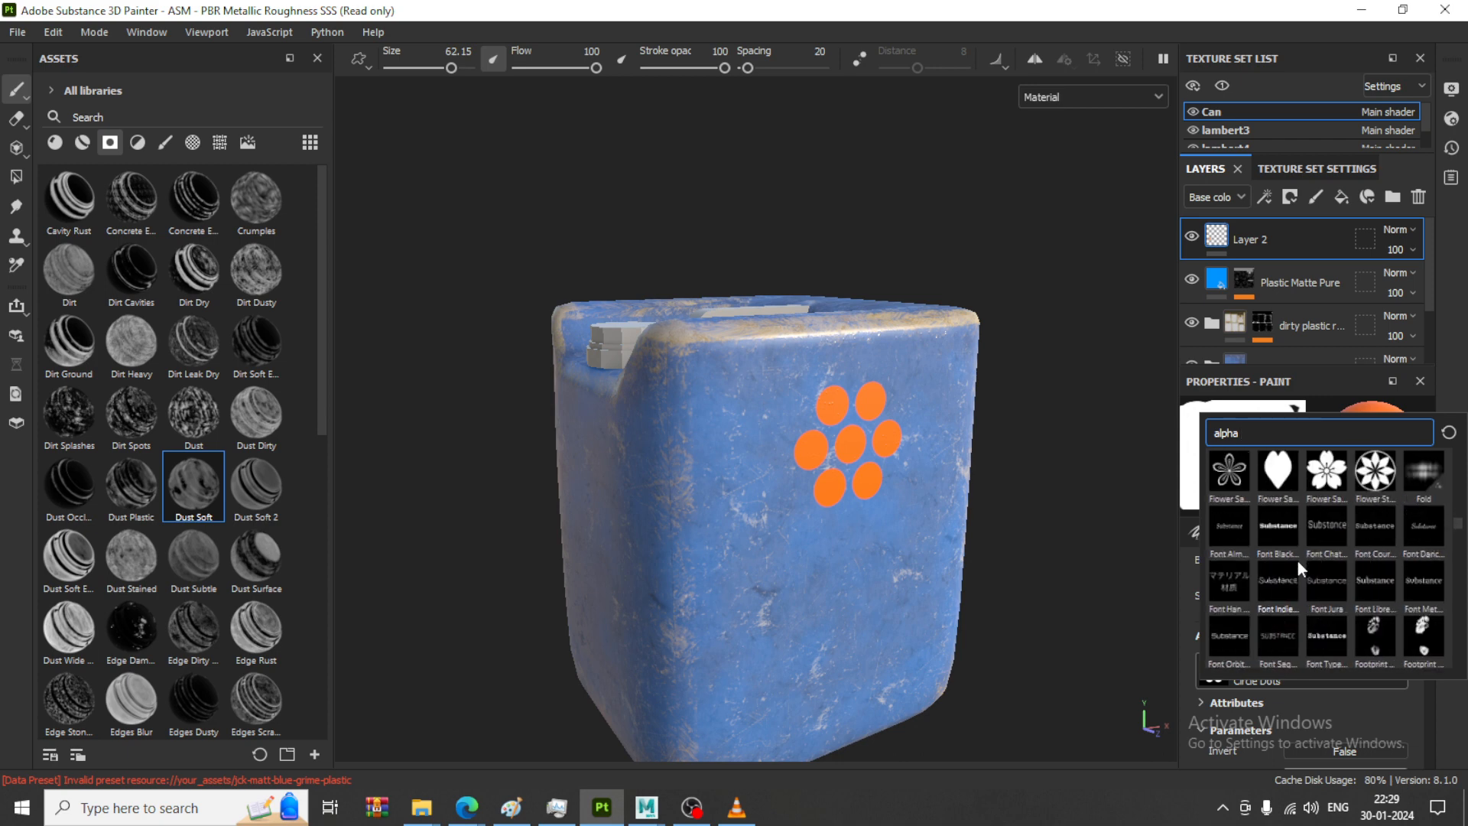
{"action": "left_click", "coordinate": [1282, 524]}
{"action": "scroll", "coordinate": [1320, 716], "scroll_direction": "down", "scroll_amount": 2}
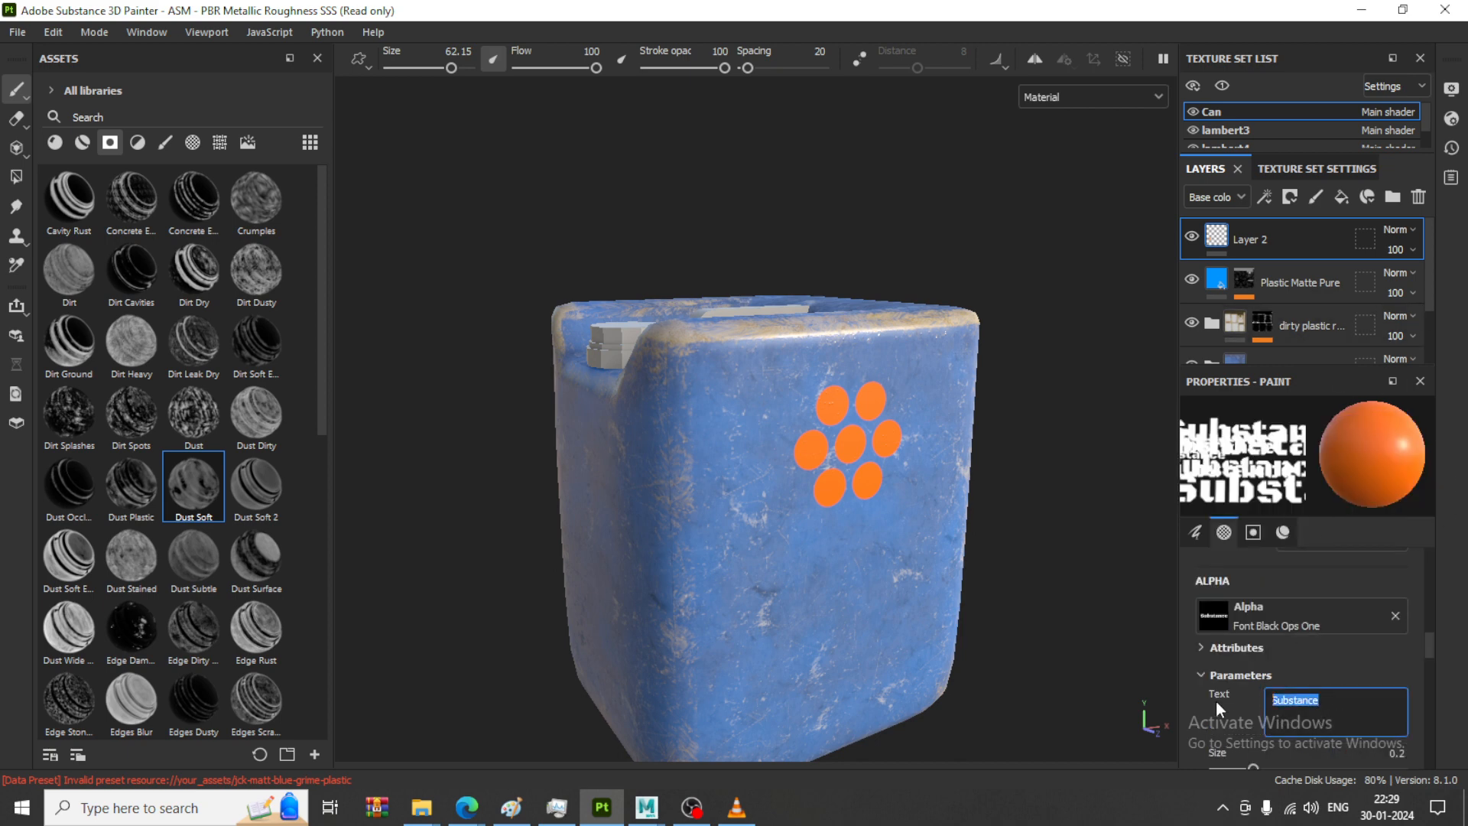
Set the alpha's text to K DRUMS and stamp it once in orange at brush size 100 on the lower part of the can's front face
{"action": "type", "text": "A"}
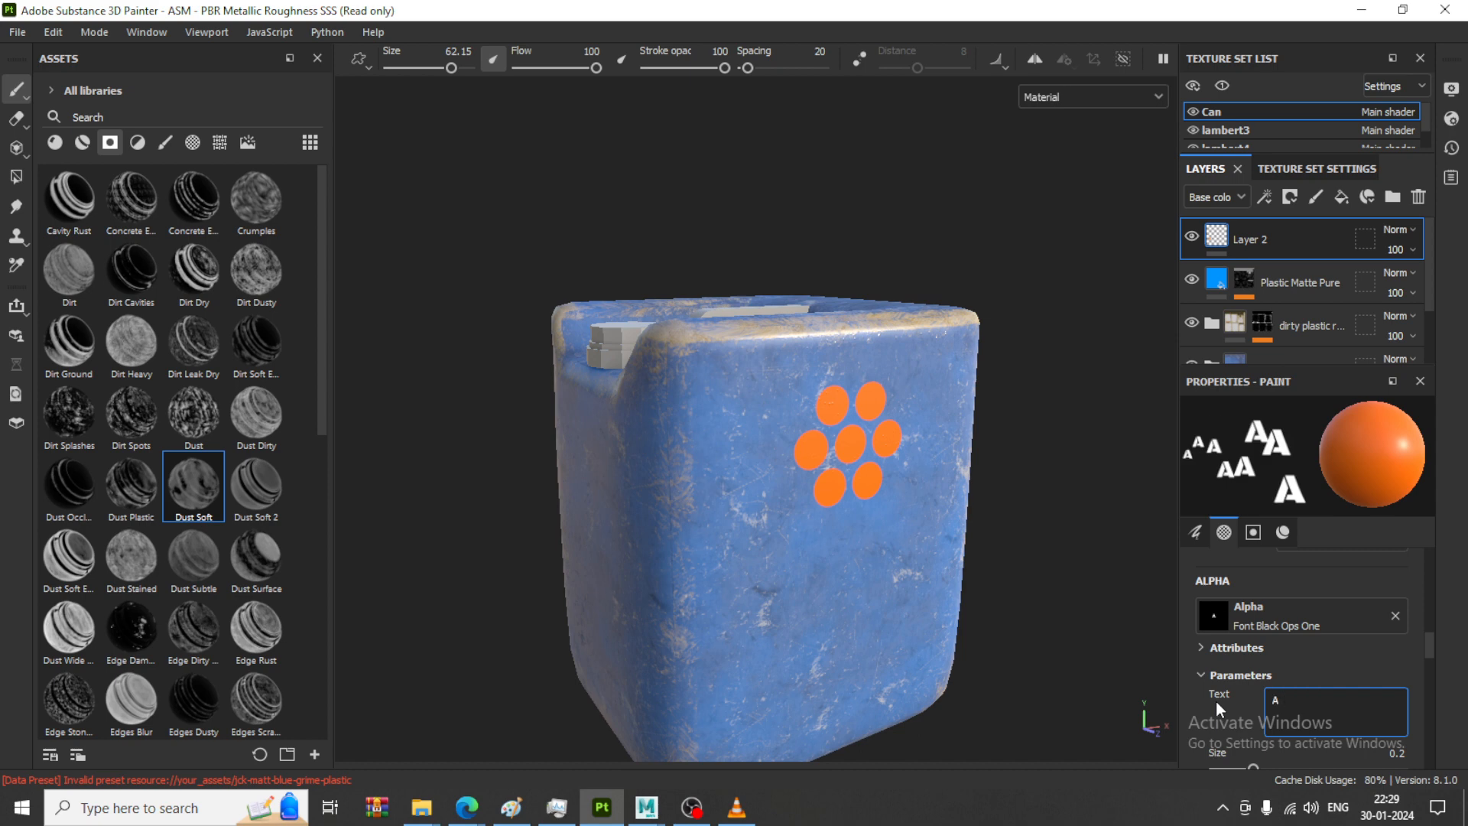
{"action": "key", "text": "BackSpace"}
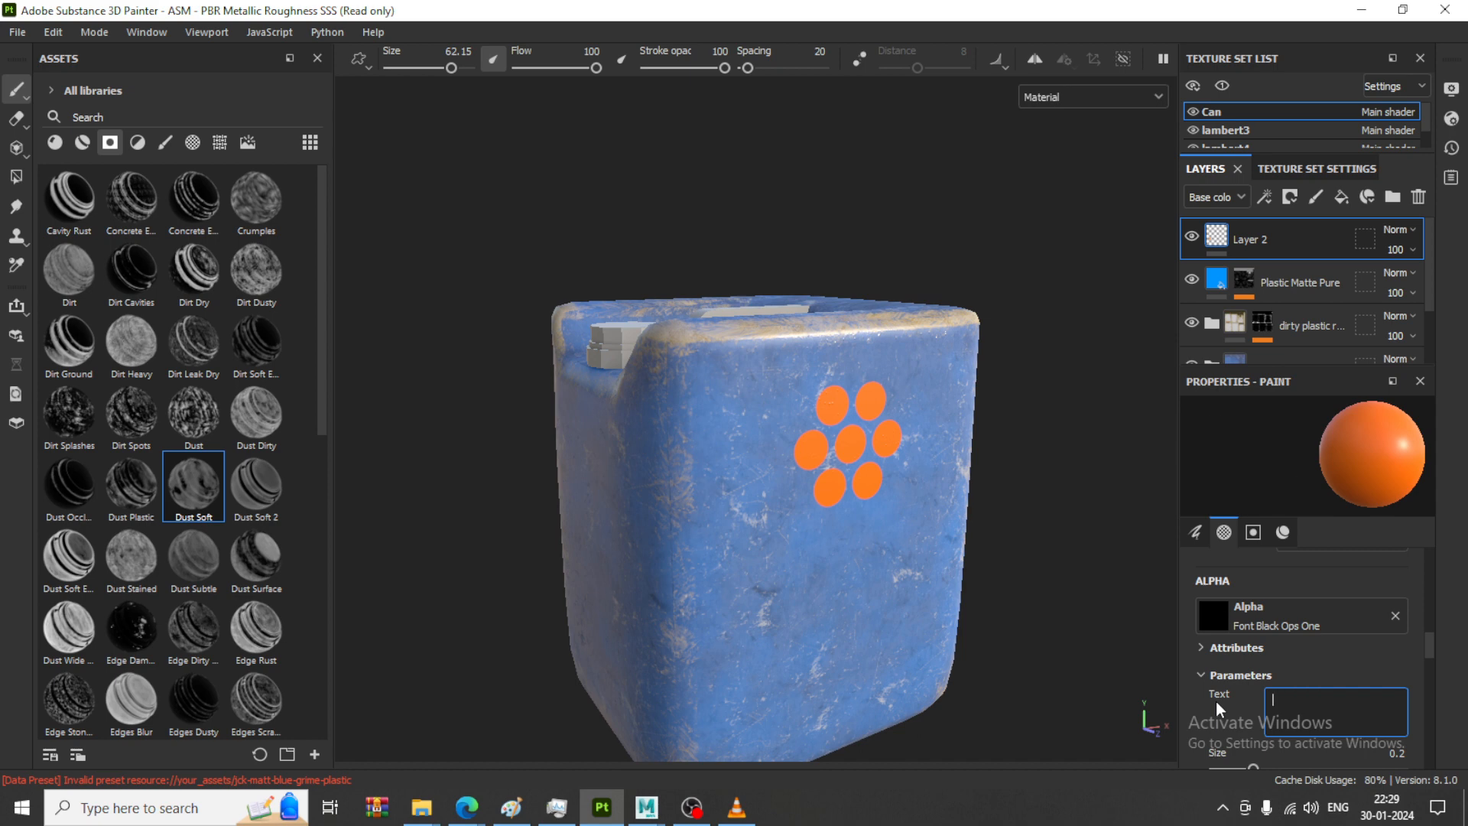
{"action": "type", "text": "K"}
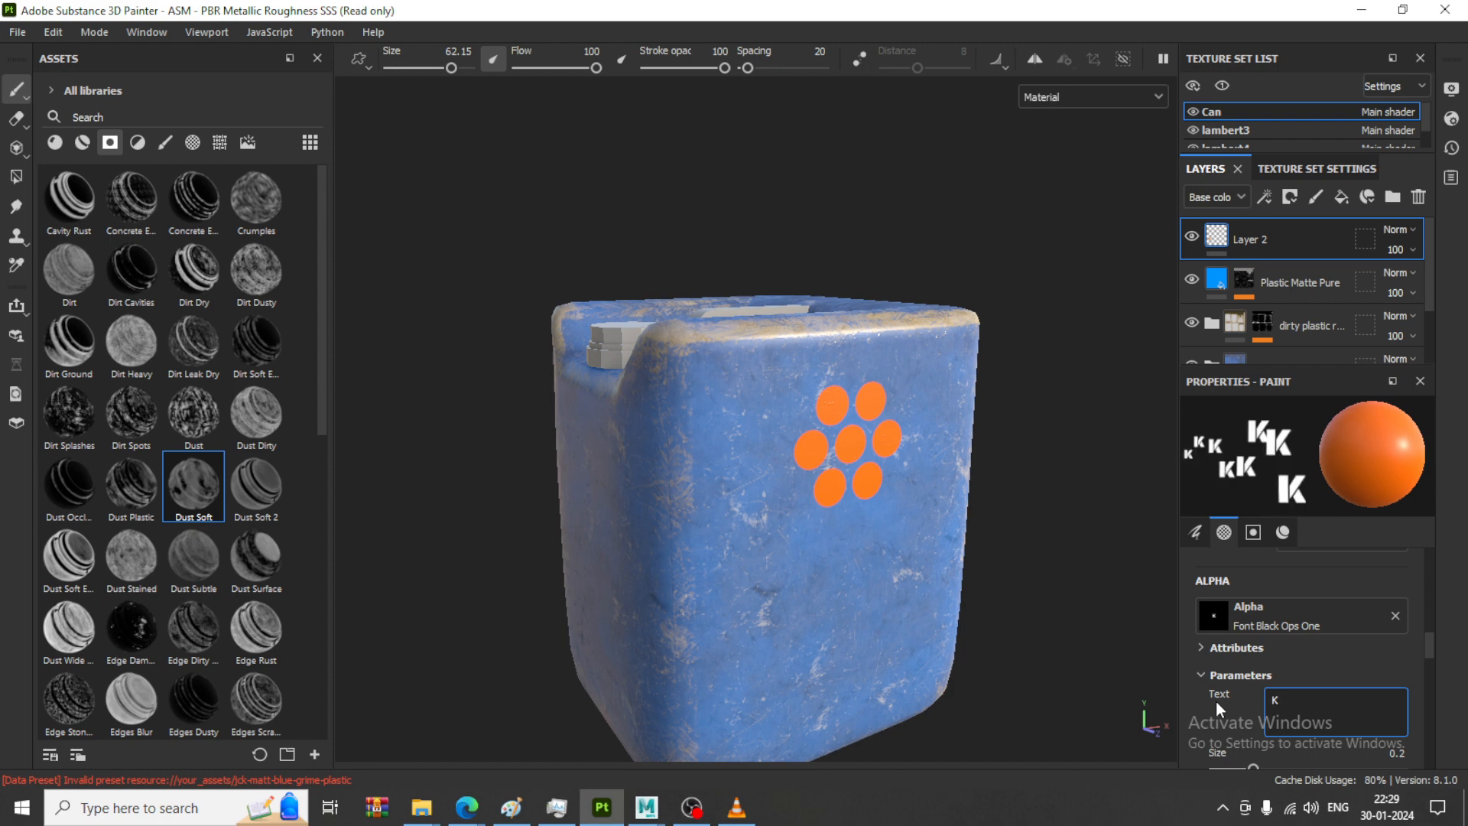
{"action": "type", "text": " DRUMS"}
{"action": "key", "text": "Return"}
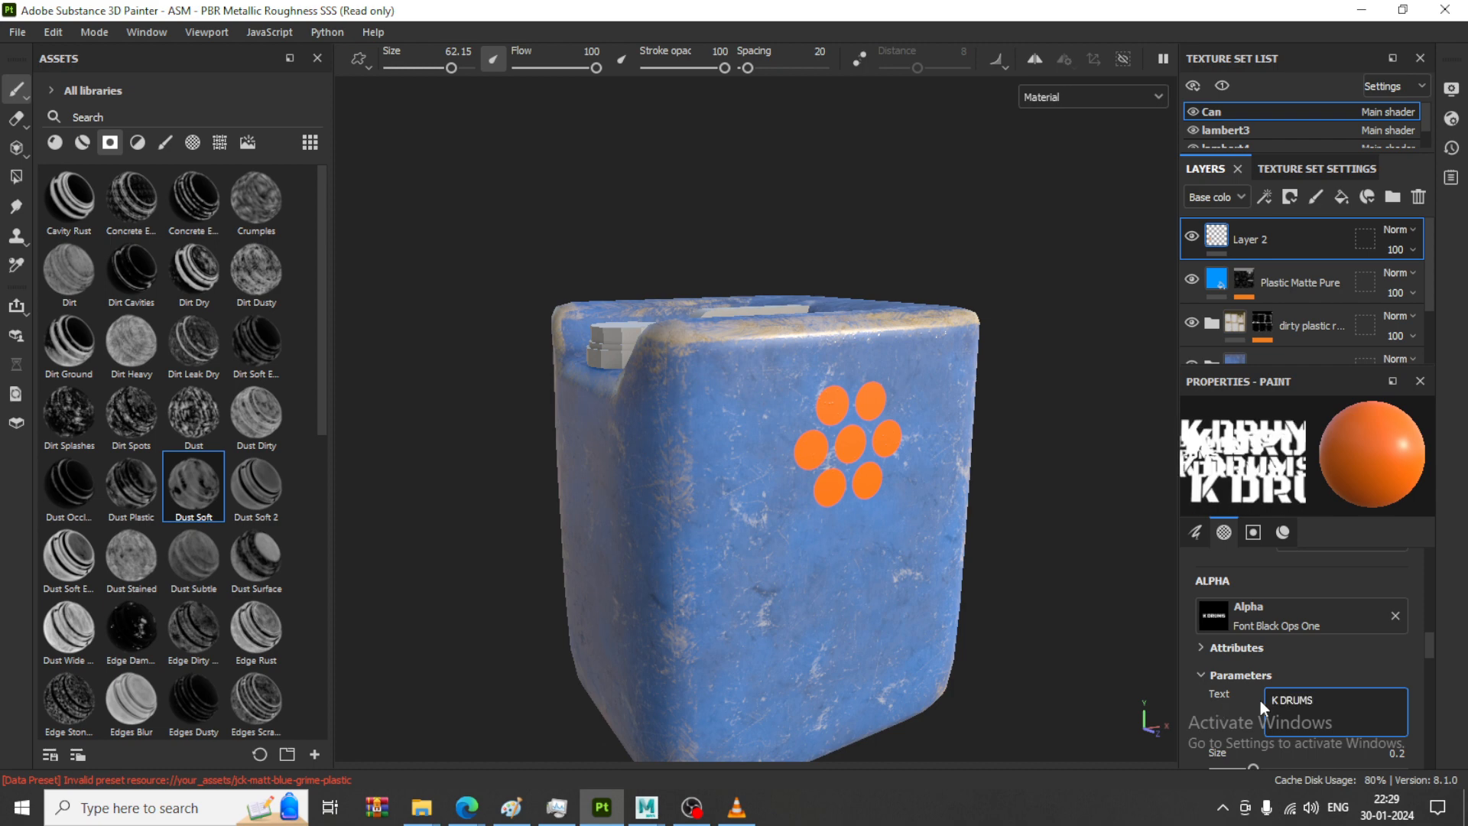
{"action": "right_click_drag", "start_coordinate": [848, 614], "coordinate": [902, 613], "text": "ctrl"}
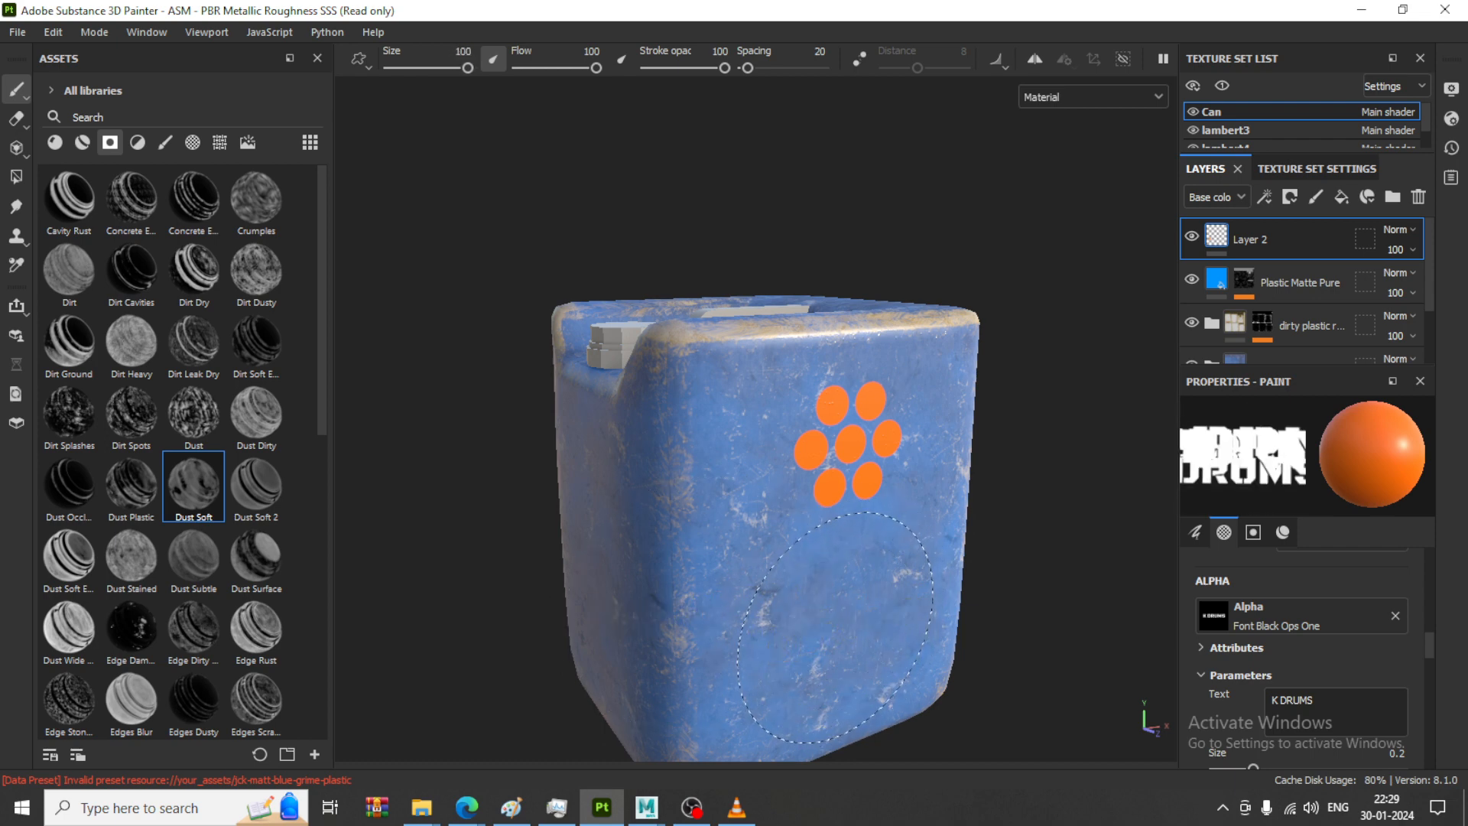
{"action": "left_click", "coordinate": [847, 616]}
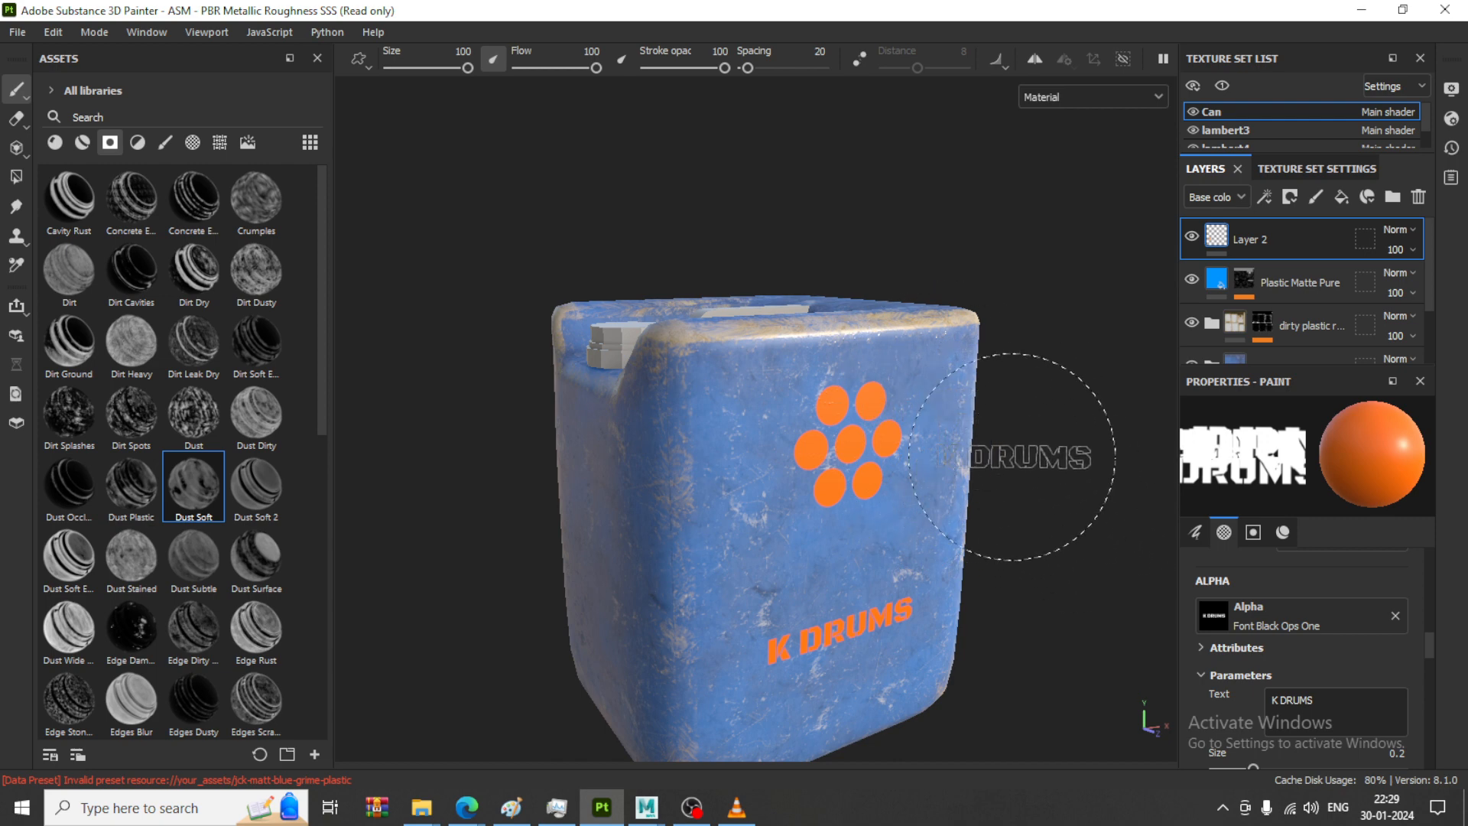
Hide and show Layer 2 to compare the can with and without the orange stamps
{"action": "mouse_move", "coordinate": [1009, 458]}
{"action": "left_mouse_down", "text": "alt"}
{"action": "mouse_move", "coordinate": [994, 384]}
{"action": "mouse_move", "coordinate": [1055, 551]}
{"action": "mouse_move", "coordinate": [1037, 502]}
{"action": "mouse_move", "coordinate": [1047, 508]}
{"action": "left_mouse_up", "text": "alt"}
{"action": "left_click", "coordinate": [1190, 236]}
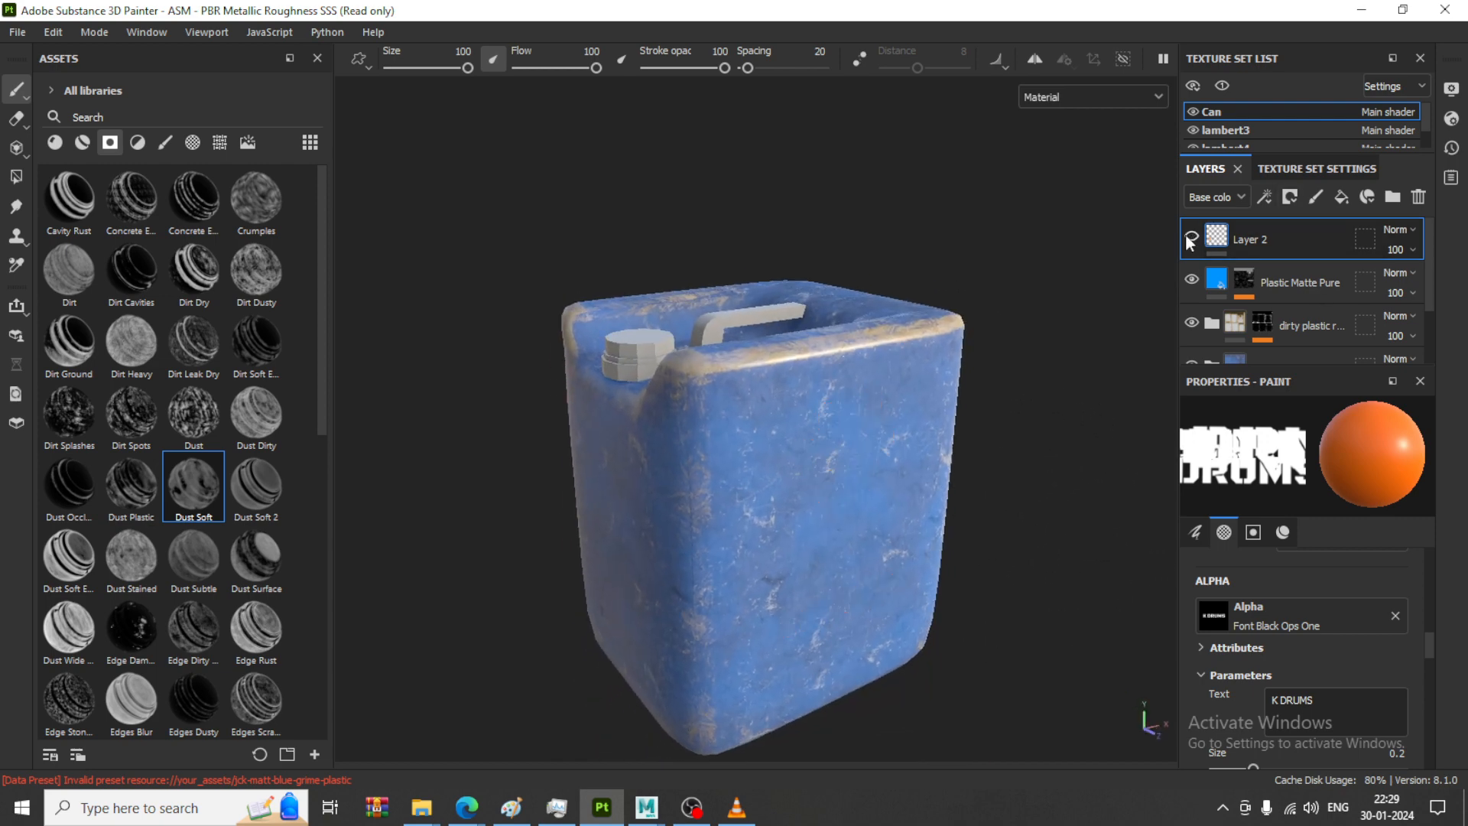
{"action": "left_click", "coordinate": [1190, 235]}
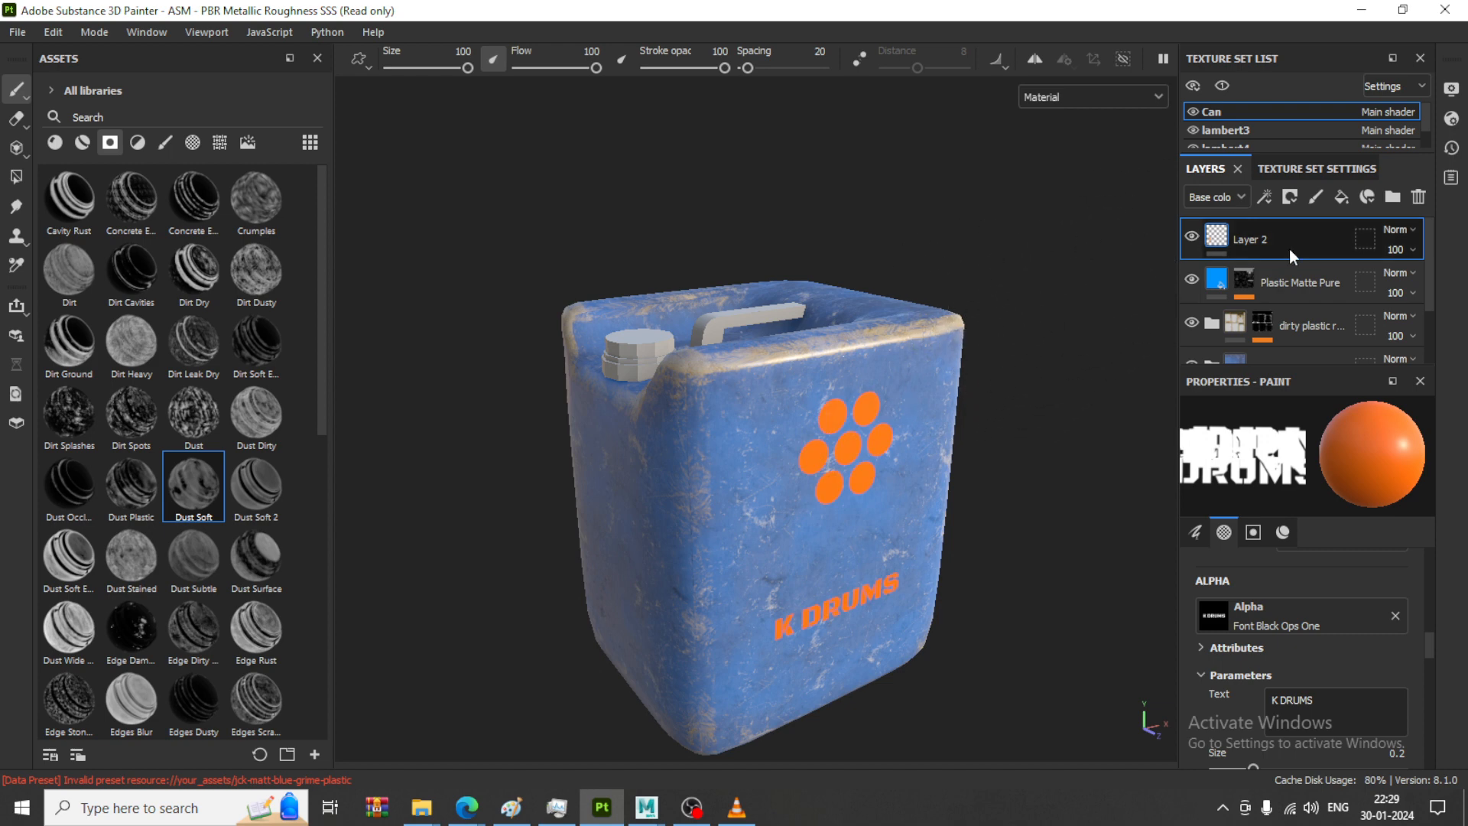
{"action": "scroll", "coordinate": [853, 436], "scroll_direction": "up", "scroll_amount": 1}
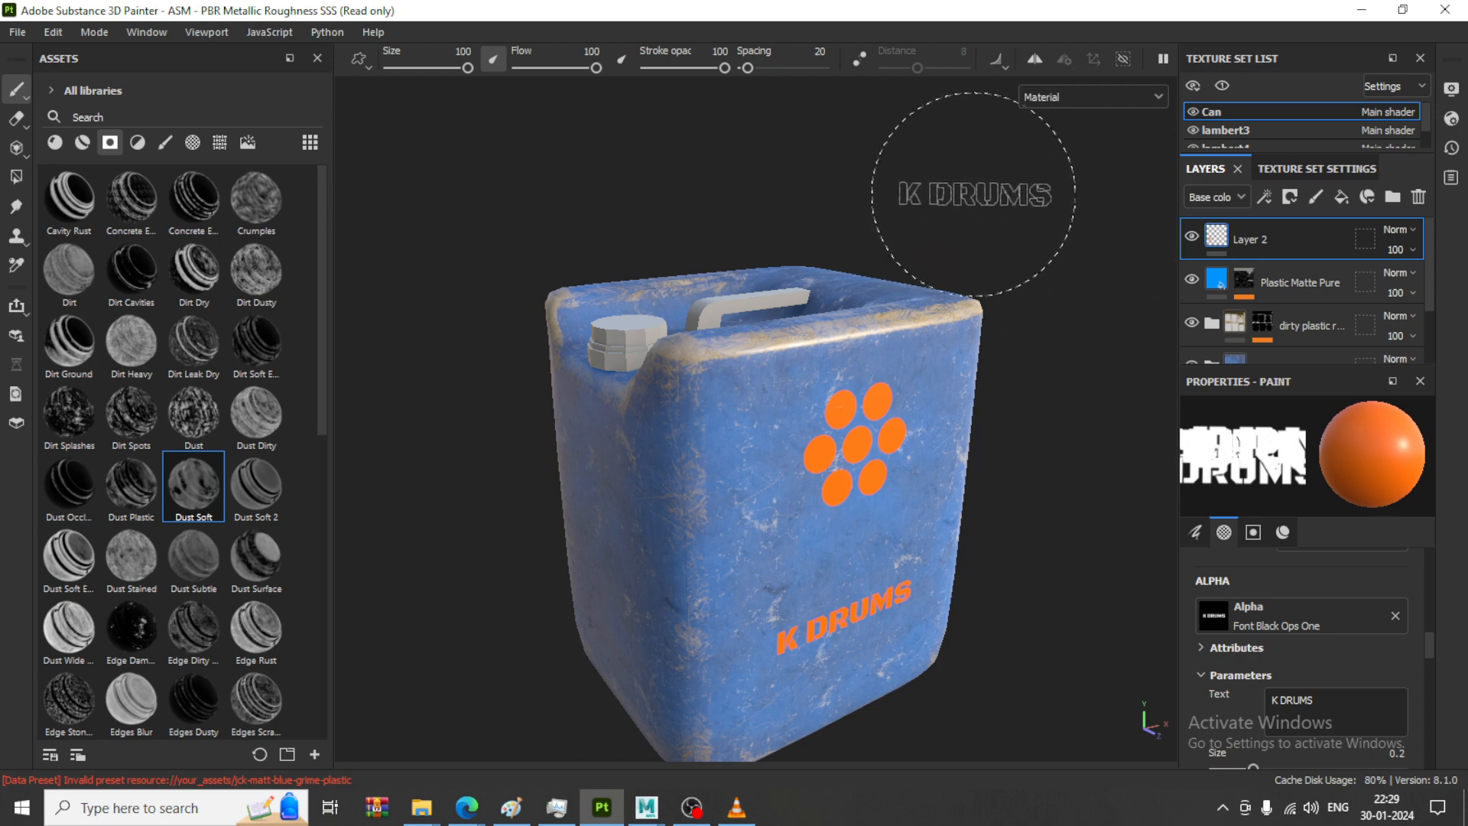
{"action": "left_click_drag", "start_coordinate": [975, 194], "coordinate": [971, 179], "text": "alt"}
{"action": "middle_click_drag", "start_coordinate": [987, 244], "coordinate": [960, 164], "text": "alt"}
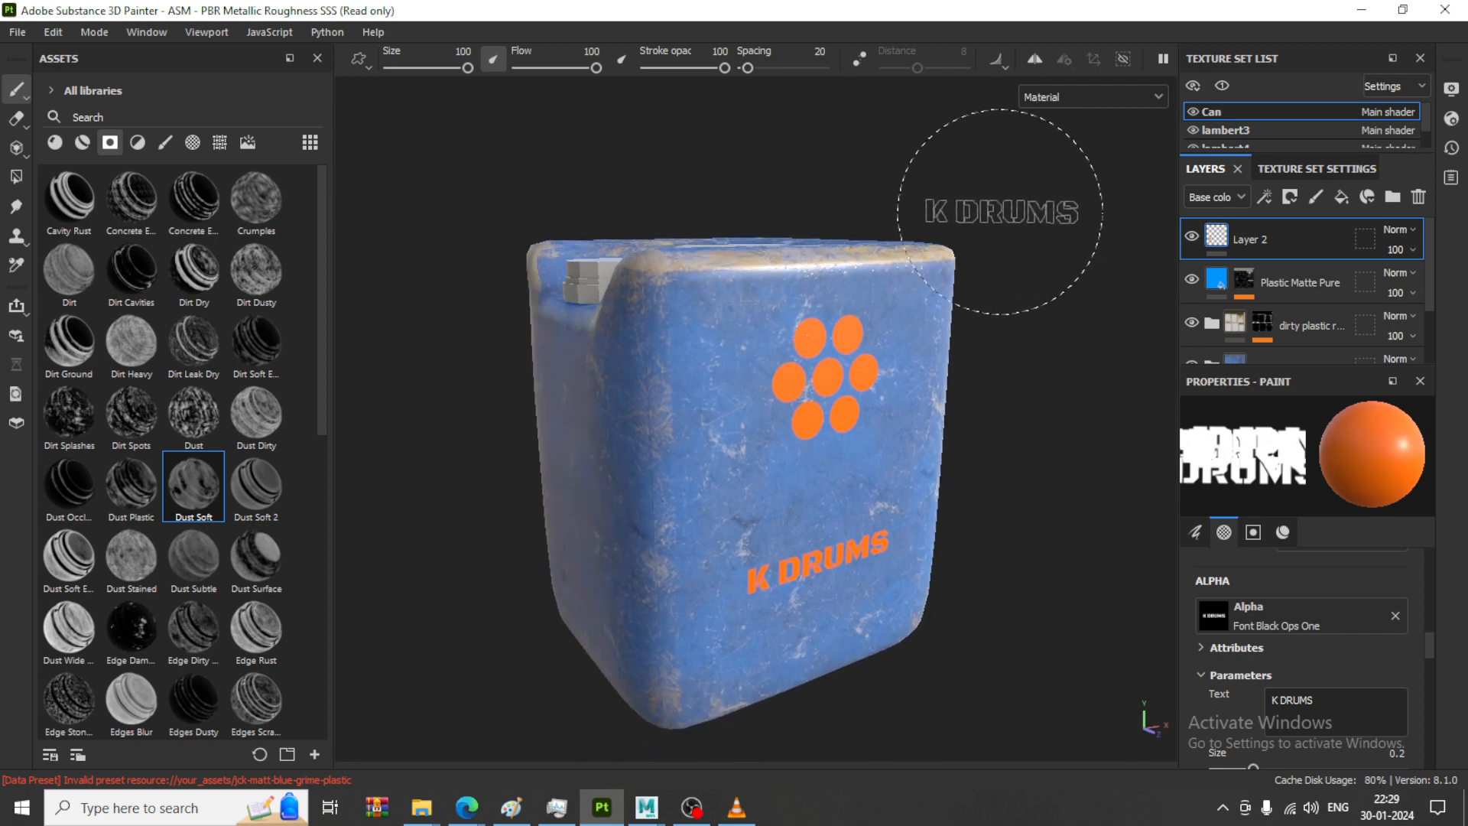
{"action": "right_click", "coordinate": [1053, 340]}
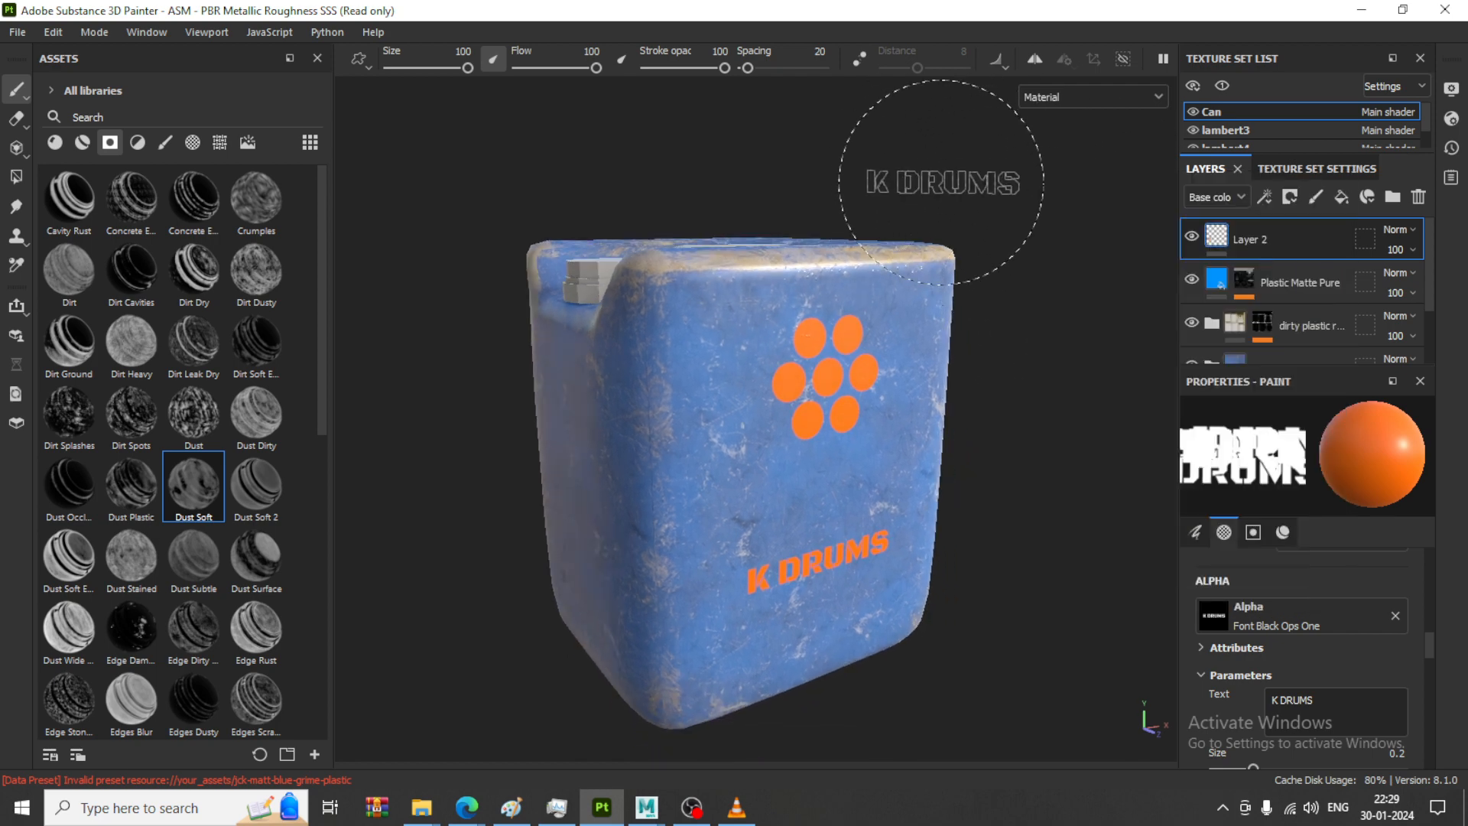
{"action": "left_click", "coordinate": [1190, 235]}
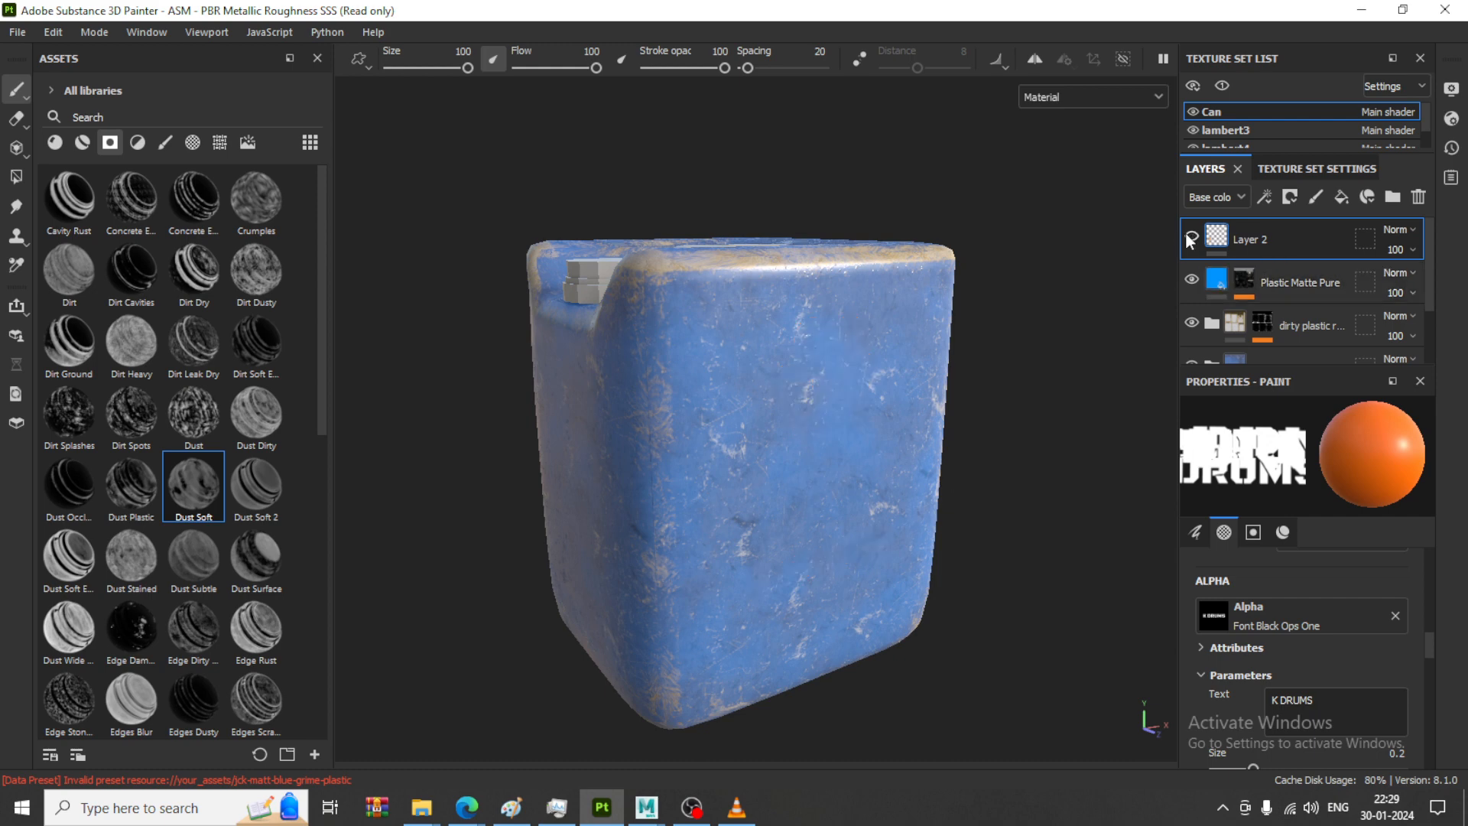
{"action": "left_click", "coordinate": [1191, 235]}
Toggle the visibility of the layers below Layer 2 off and on to check what each contributes to the can
{"action": "left_click", "coordinate": [1193, 279]}
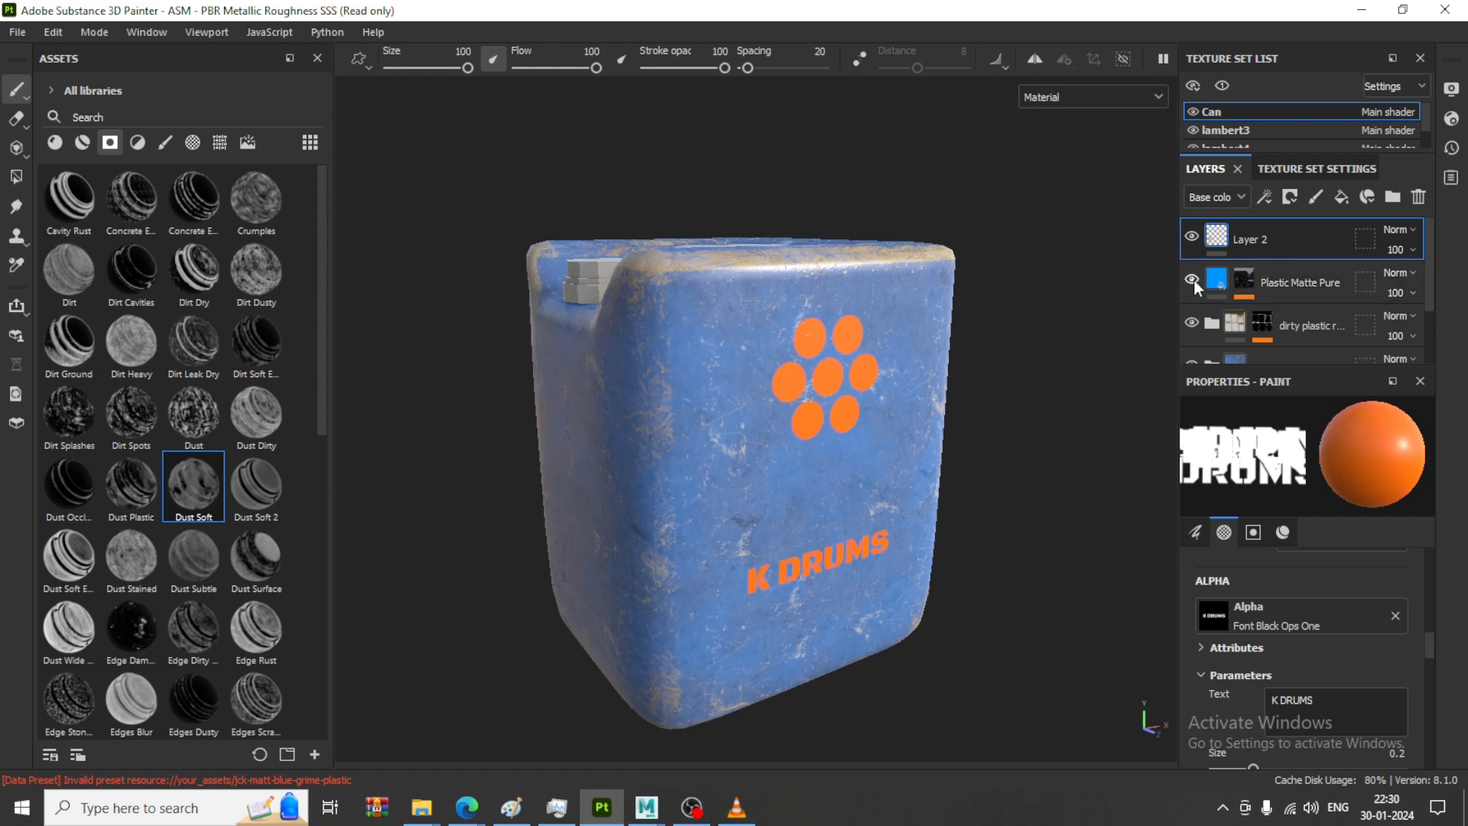
{"action": "left_click", "coordinate": [1198, 325]}
{"action": "left_click", "coordinate": [1198, 325]}
{"action": "left_click", "coordinate": [1194, 359]}
{"action": "left_click", "coordinate": [1194, 360]}
{"action": "scroll", "coordinate": [1242, 293], "scroll_direction": "down", "scroll_amount": 2}
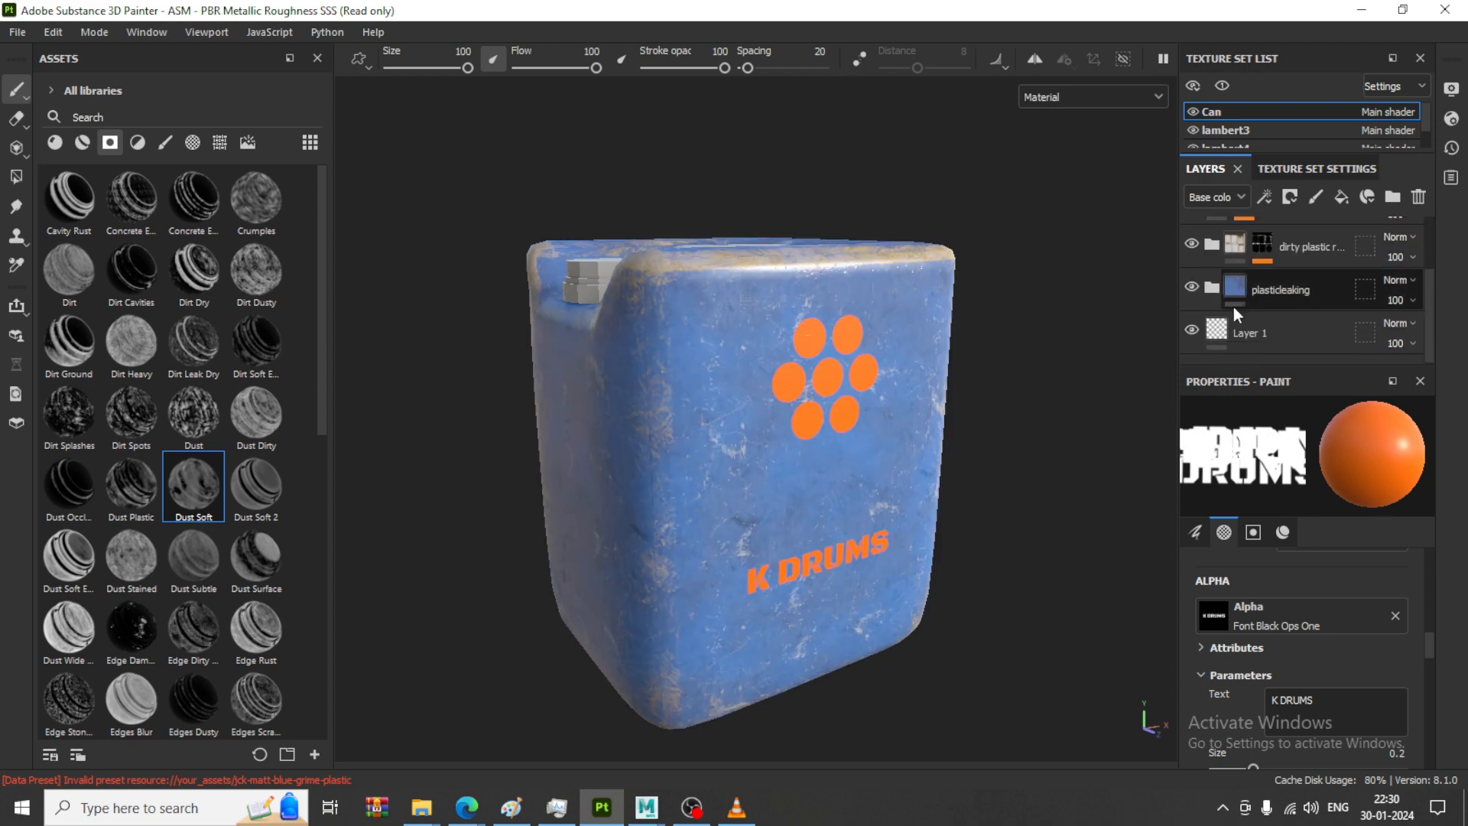
{"action": "scroll", "coordinate": [1232, 306], "scroll_direction": "up", "scroll_amount": 1}
{"action": "left_click", "coordinate": [1191, 300]}
{"action": "left_click", "coordinate": [1190, 300]}
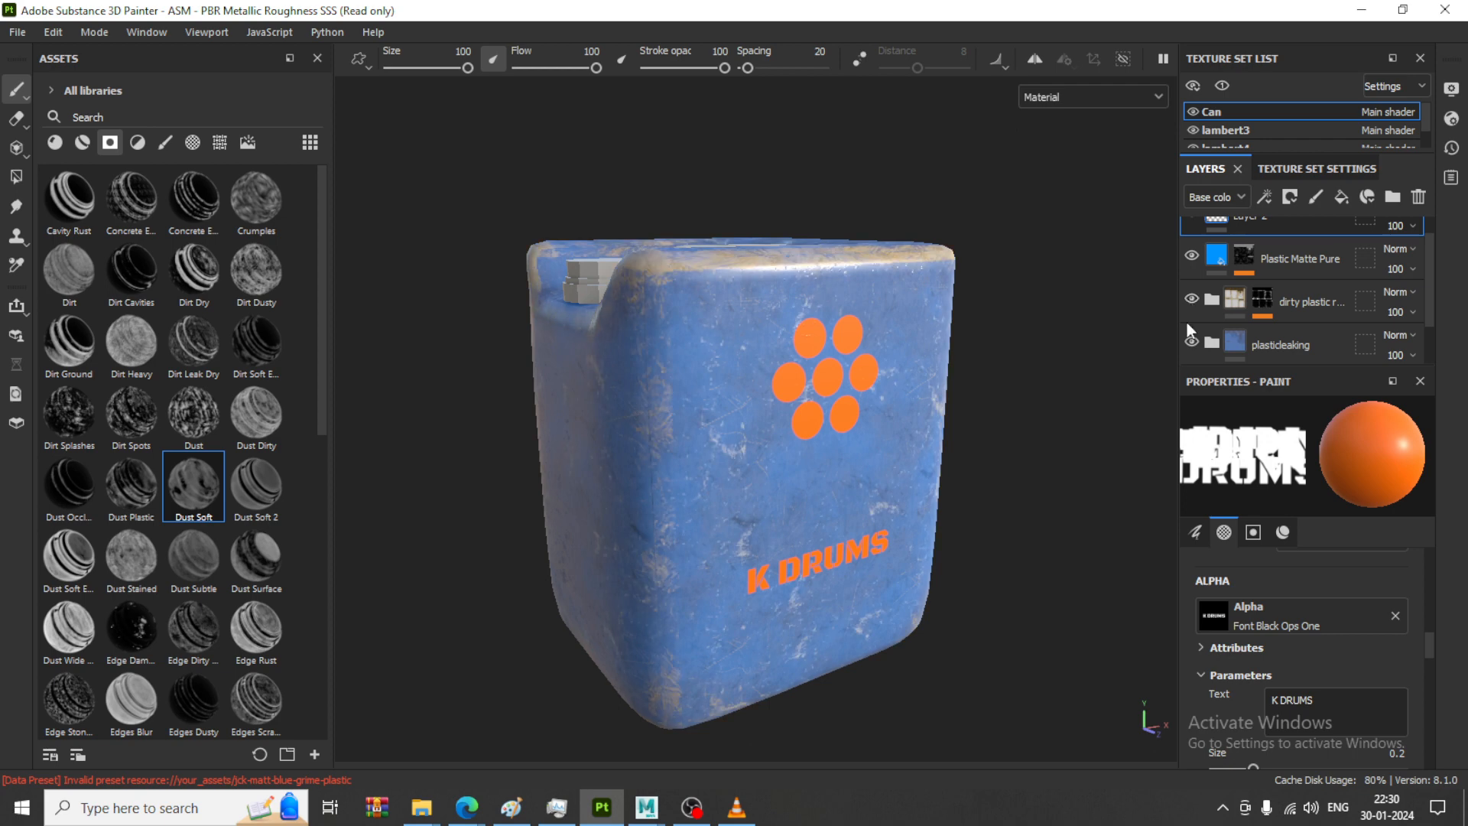
{"action": "left_click", "coordinate": [1190, 341]}
{"action": "left_click", "coordinate": [1190, 341]}
{"action": "scroll", "coordinate": [1230, 283], "scroll_direction": "up", "scroll_amount": 1}
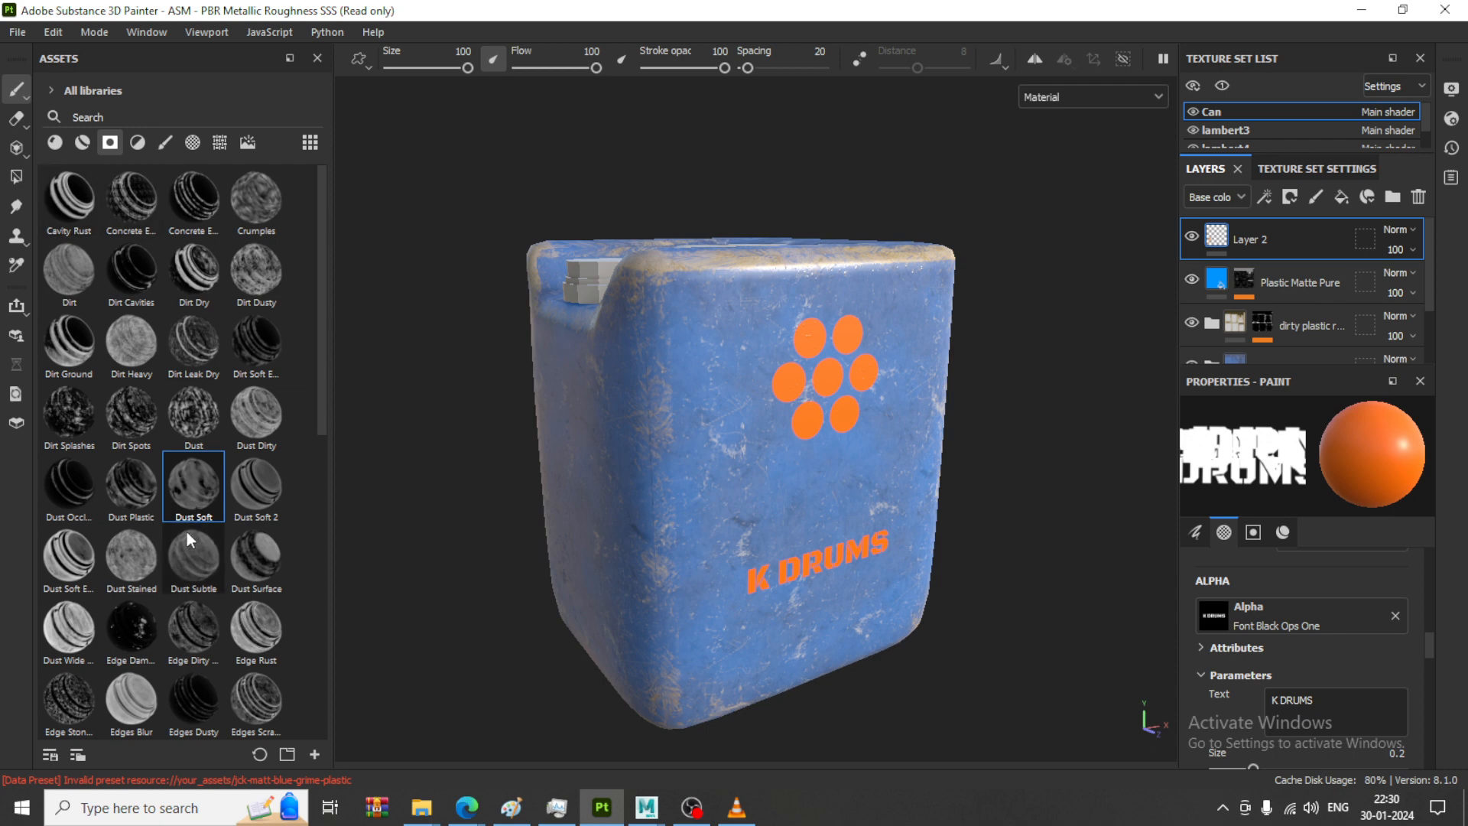
Narrow the asset library to widen the viewport and view the can's stamped front face
{"action": "scroll", "coordinate": [283, 526], "scroll_direction": "down", "scroll_amount": 3}
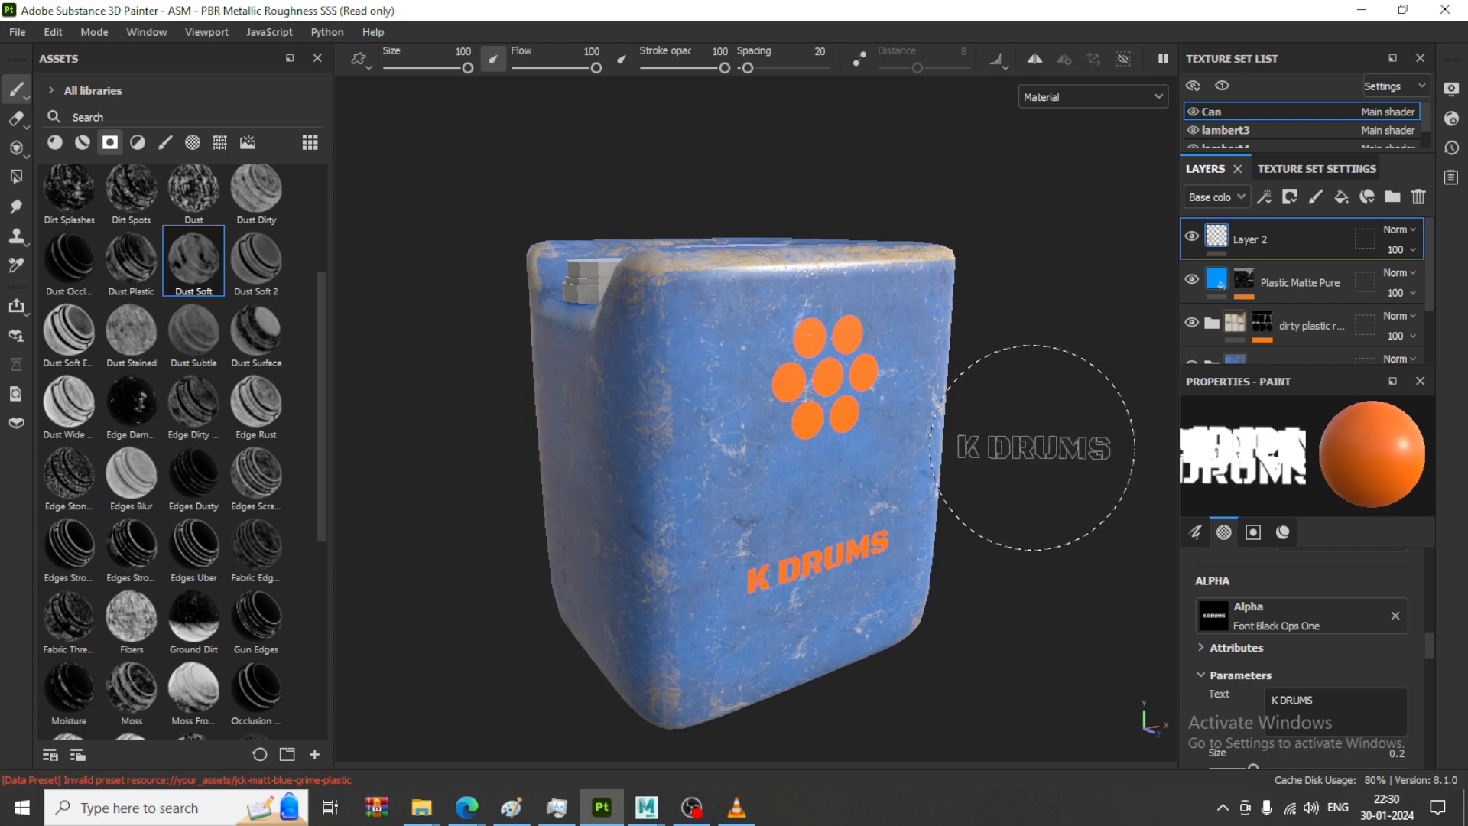
{"action": "right_click_drag", "start_coordinate": [1028, 303], "coordinate": [1046, 338], "text": "alt"}
{"action": "mouse_move", "coordinate": [1040, 368]}
{"action": "left_mouse_down", "text": "alt"}
{"action": "mouse_move", "coordinate": [1039, 420]}
{"action": "mouse_move", "coordinate": [996, 262]}
{"action": "mouse_move", "coordinate": [1055, 377]}
{"action": "left_mouse_up", "text": "alt"}
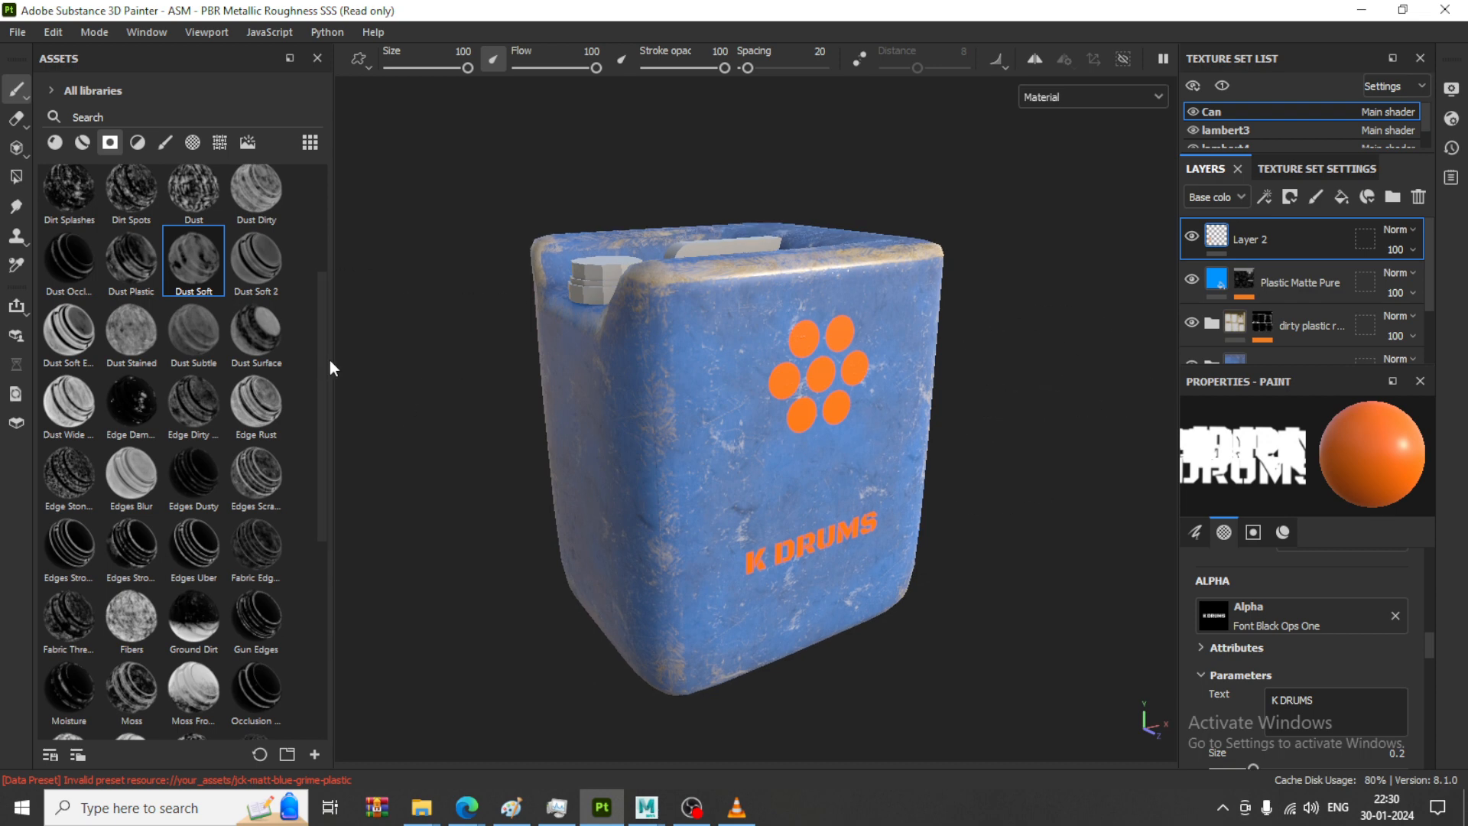
{"action": "left_click_drag", "start_coordinate": [330, 362], "coordinate": [174, 359]}
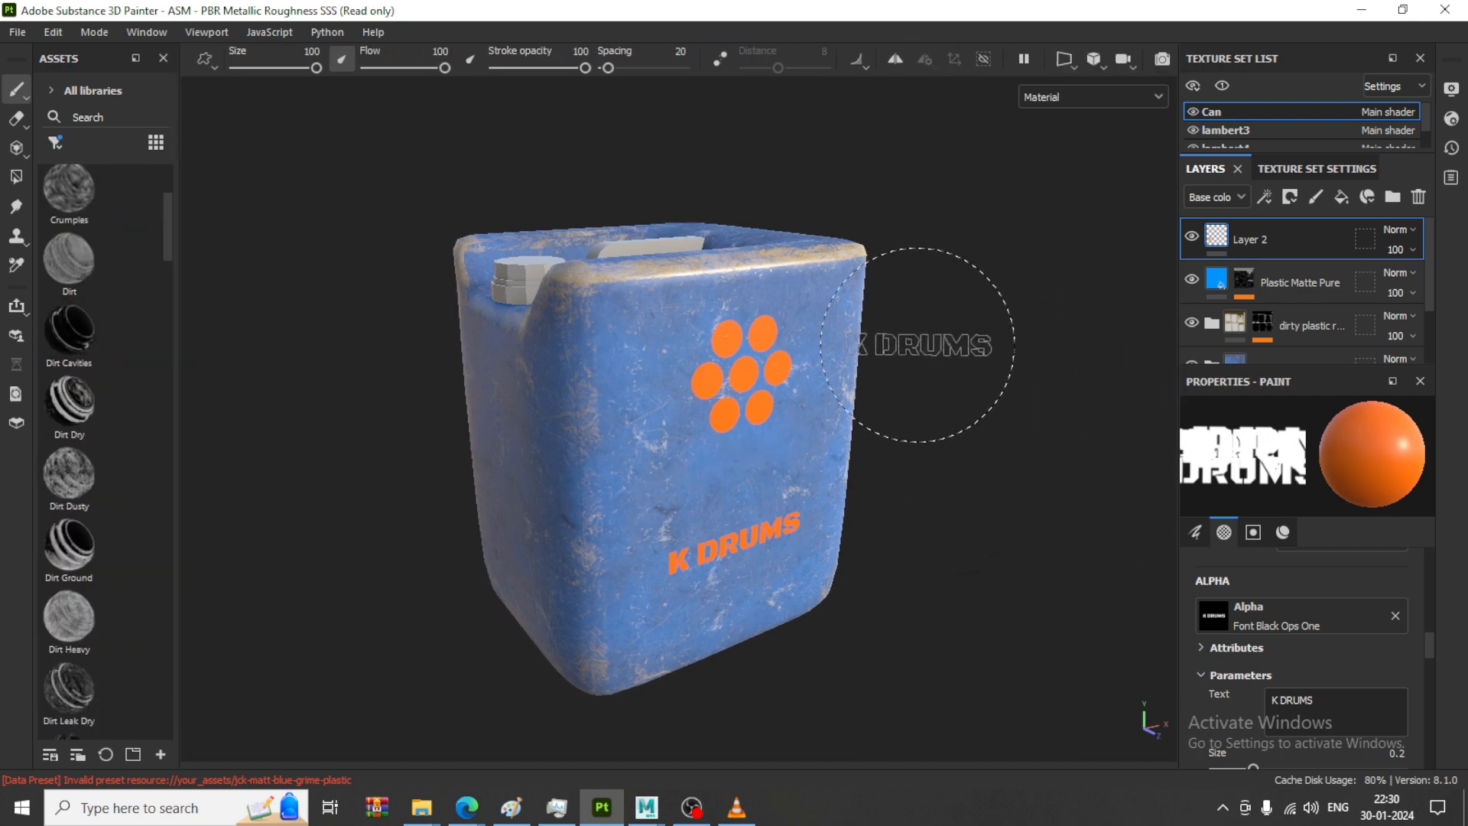
{"action": "left_click_drag", "start_coordinate": [944, 282], "coordinate": [989, 311], "text": "alt"}
{"action": "left_click_drag", "start_coordinate": [950, 374], "coordinate": [962, 286], "text": "alt"}
{"action": "middle_click_drag", "start_coordinate": [959, 274], "coordinate": [984, 233], "text": "alt"}
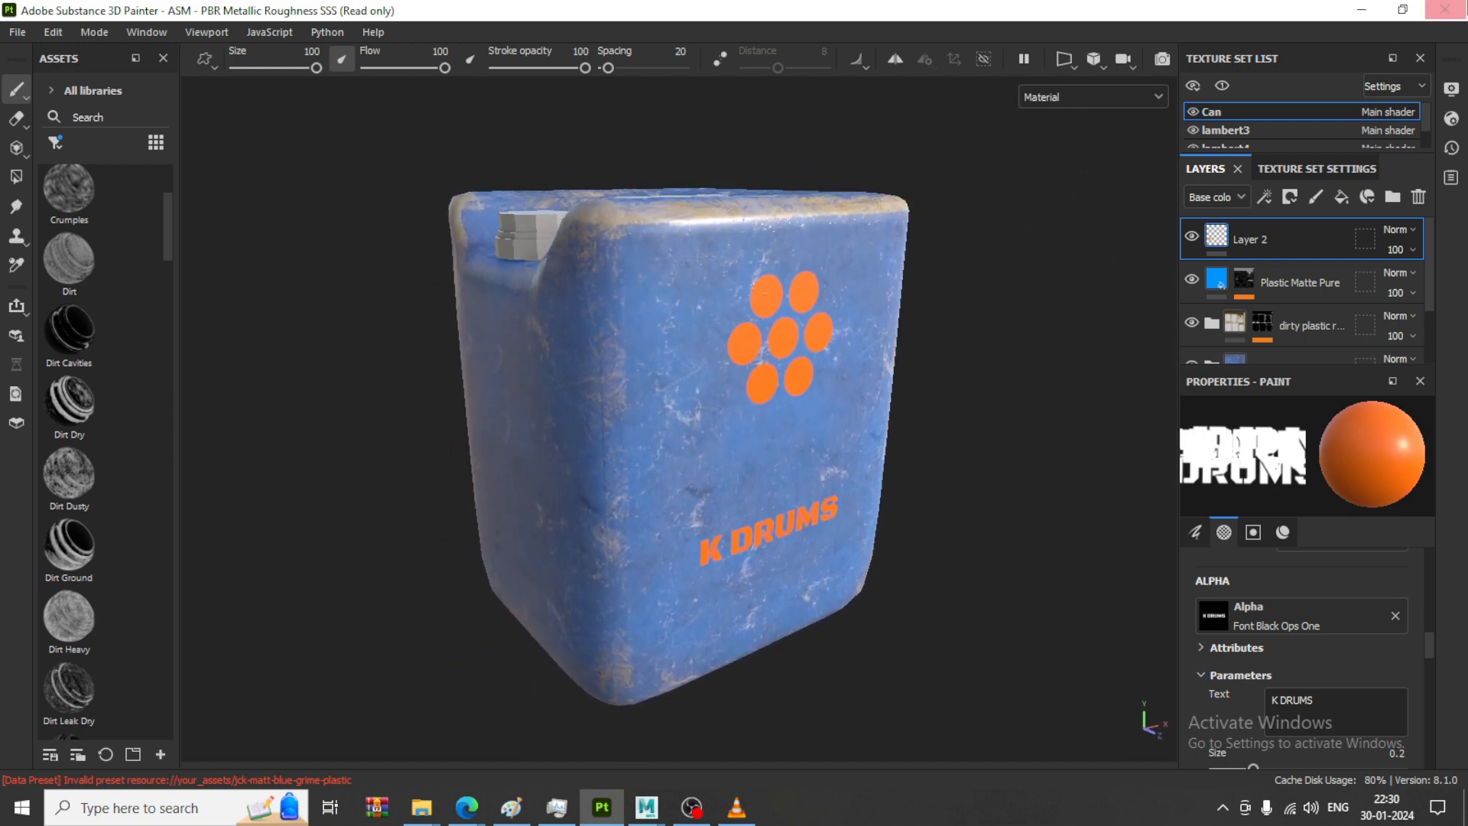